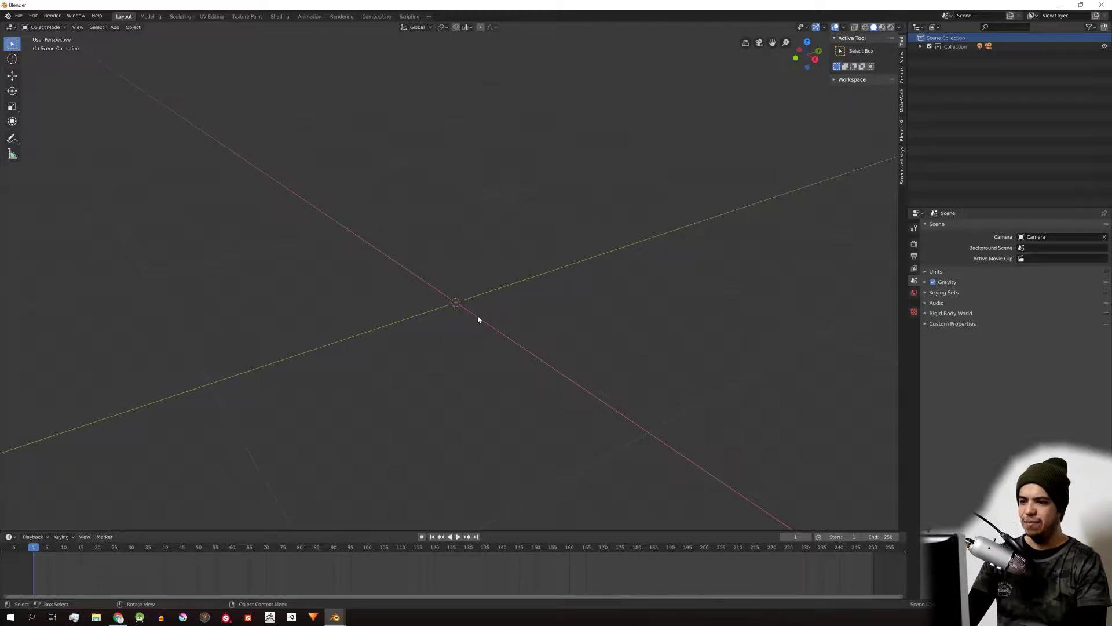
Step: Switch to the todasLasArmas.blend window and examine the weapon models from several angles and distances
{"action": "middle_click_drag", "start_coordinate": [486, 313], "coordinate": [513, 294]}
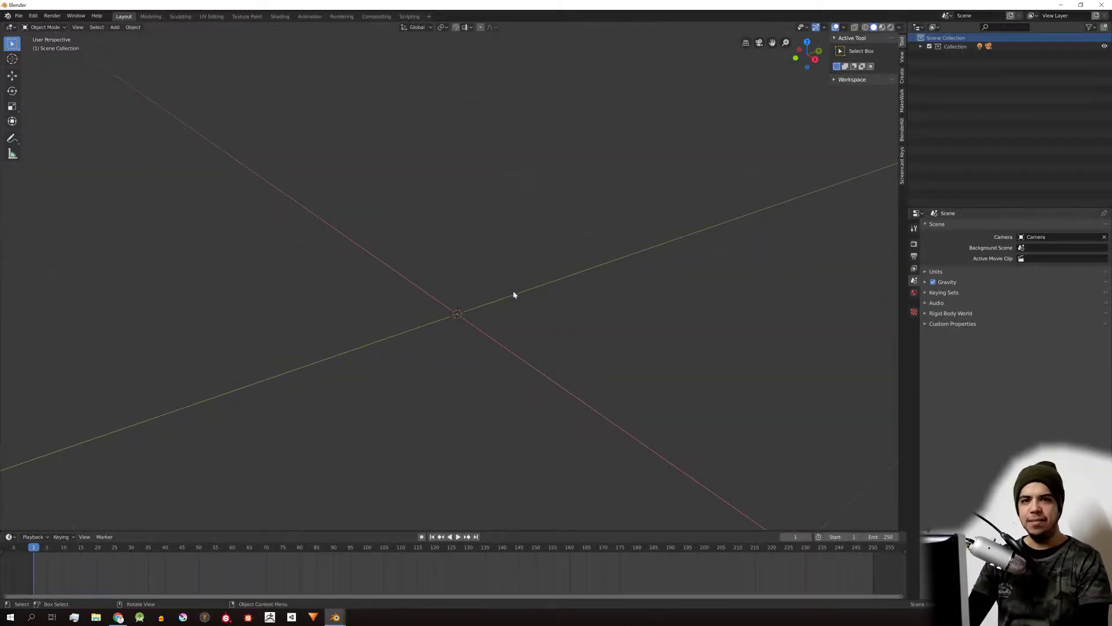
{"action": "mouse_move", "coordinate": [346, 619]}
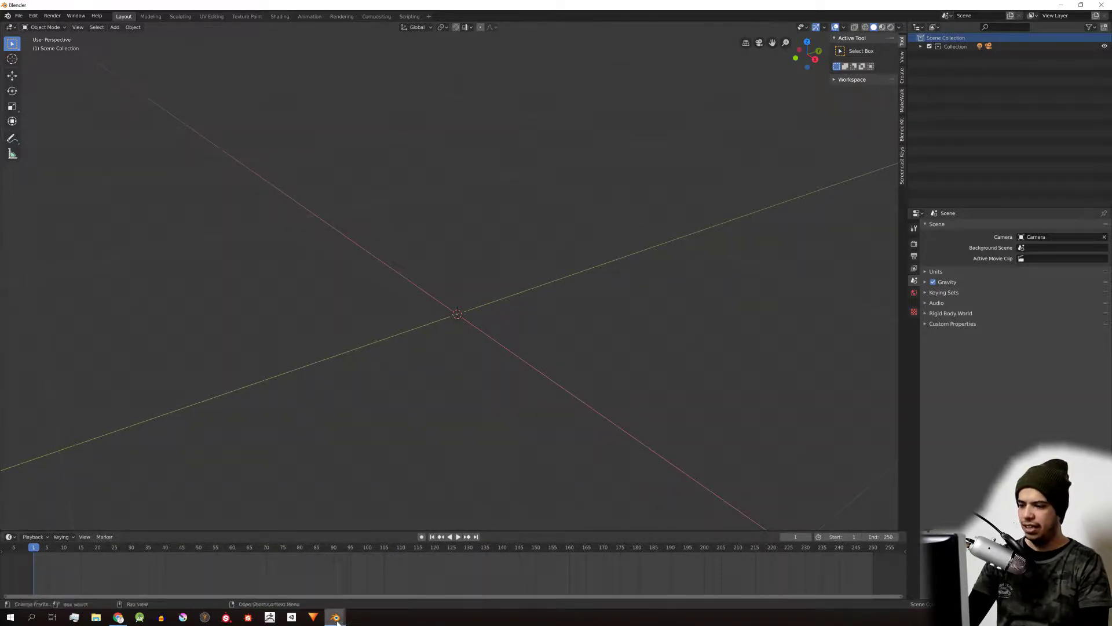
{"action": "left_click", "coordinate": [240, 576]}
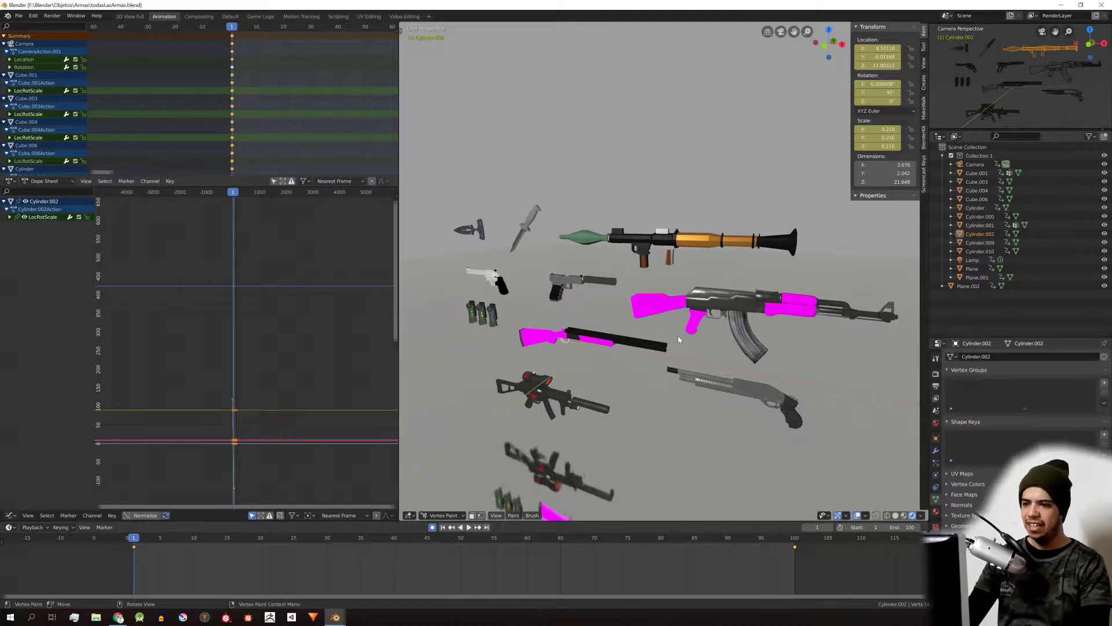
{"action": "middle_click_drag", "start_coordinate": [679, 339], "coordinate": [705, 281]}
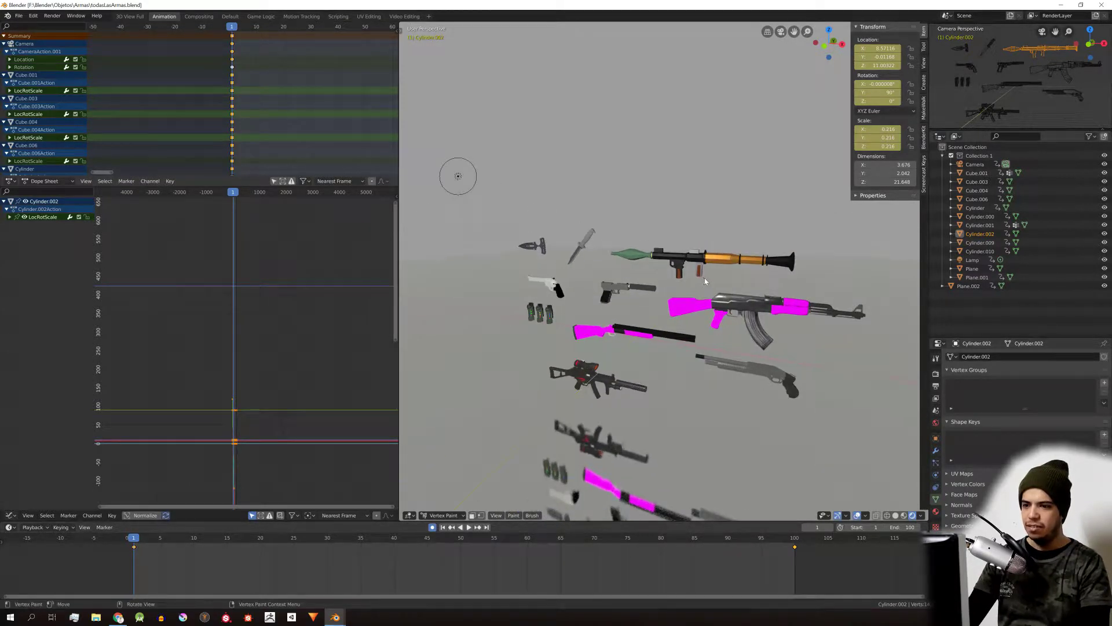
{"action": "scroll", "coordinate": [706, 307], "scroll_direction": "up", "scroll_amount": 3}
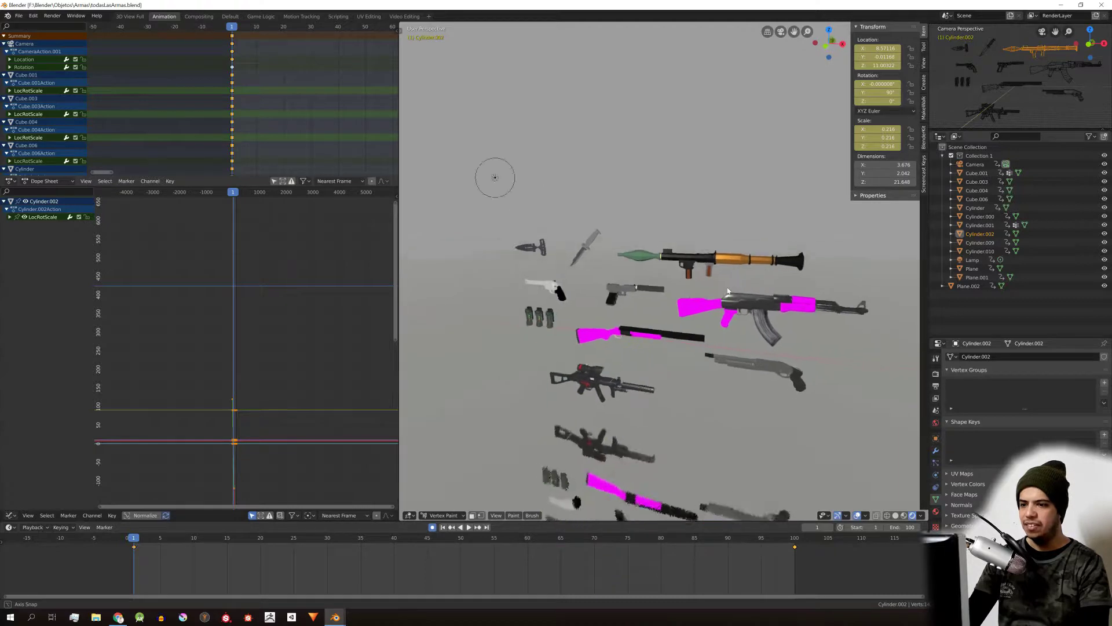
{"action": "scroll", "coordinate": [779, 325], "scroll_direction": "up", "scroll_amount": 2}
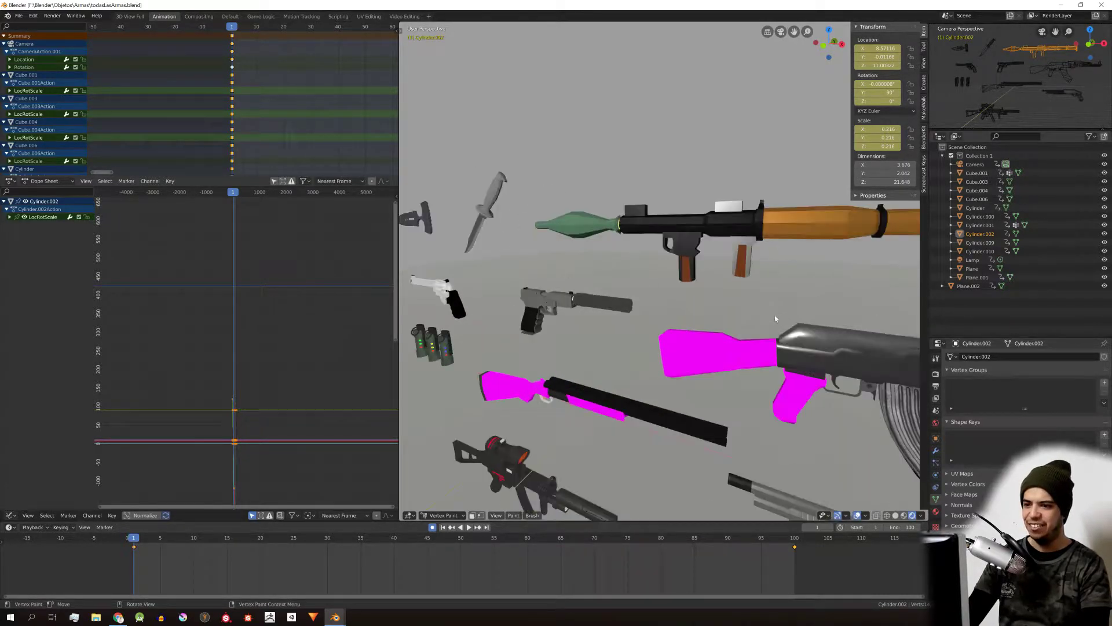
{"action": "scroll", "coordinate": [772, 318], "scroll_direction": "down", "scroll_amount": 2}
{"action": "scroll", "coordinate": [716, 316], "scroll_direction": "up", "scroll_amount": 2}
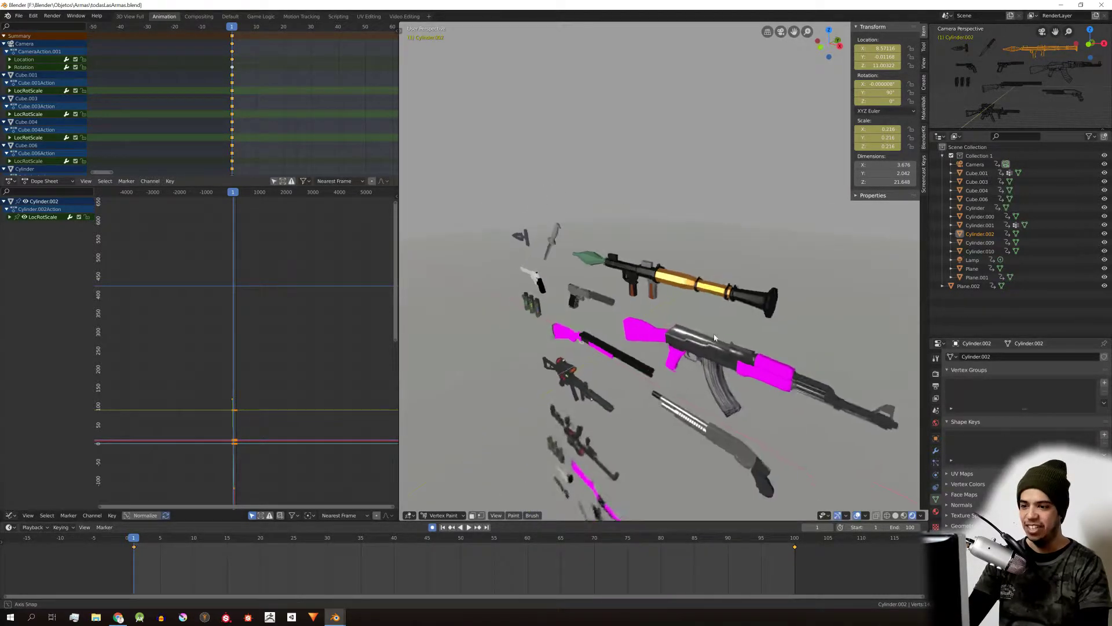
{"action": "scroll", "coordinate": [717, 322], "scroll_direction": "down", "scroll_amount": 2}
{"action": "scroll", "coordinate": [719, 337], "scroll_direction": "up", "scroll_amount": 1}
{"action": "scroll", "coordinate": [719, 337], "scroll_direction": "down", "scroll_amount": 2}
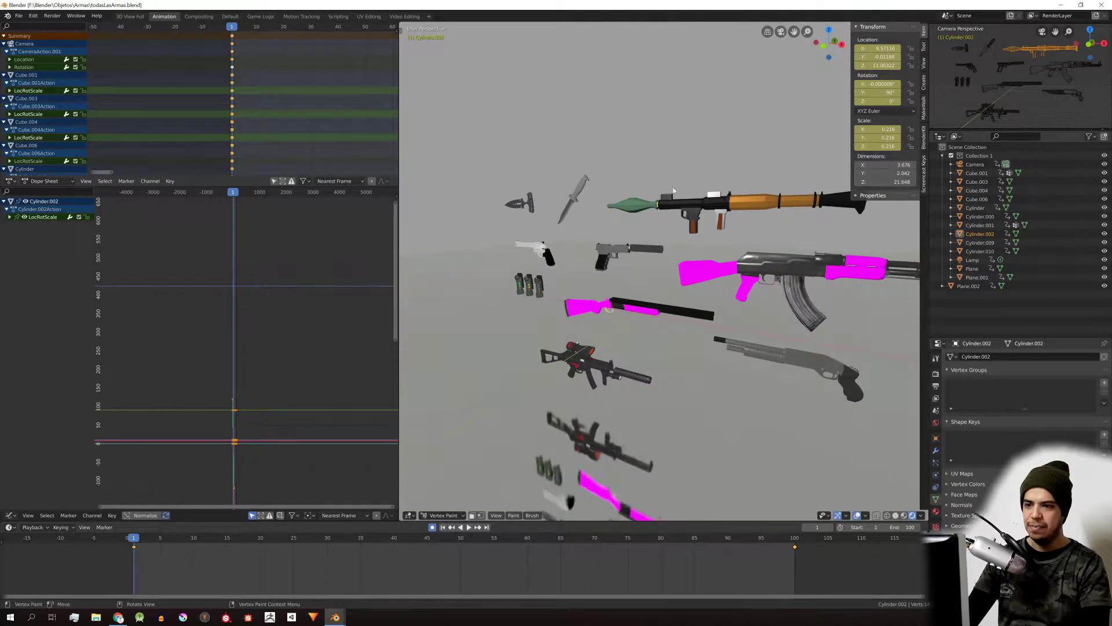
{"action": "scroll", "coordinate": [721, 376], "scroll_direction": "down", "scroll_amount": 1}
{"action": "middle_click_drag", "start_coordinate": [721, 404], "coordinate": [756, 377]}
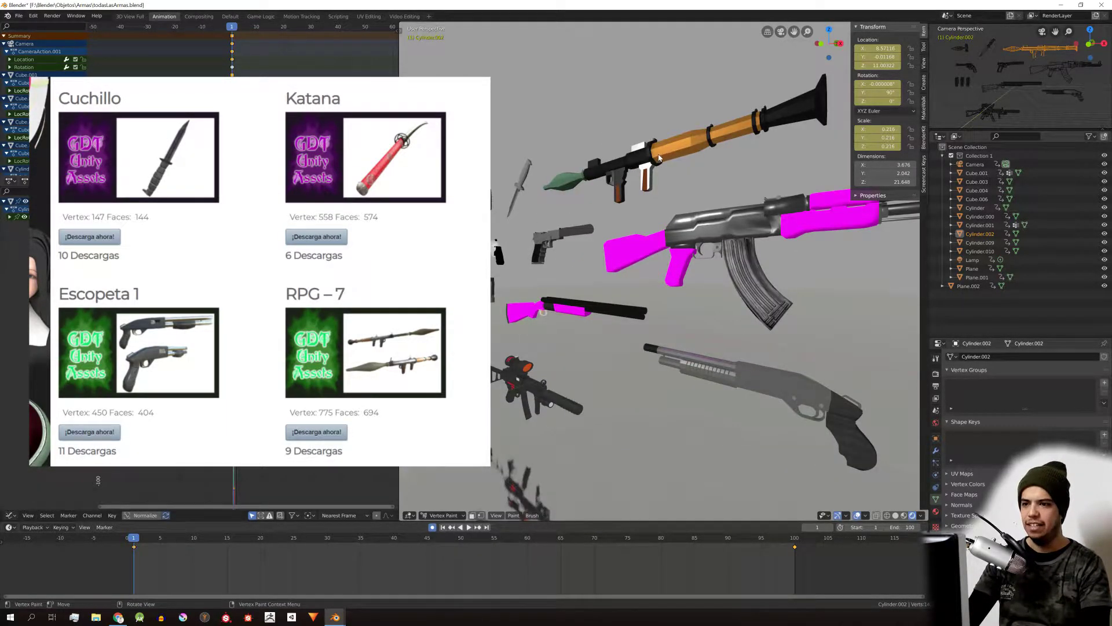
{"action": "scroll", "coordinate": [695, 173], "scroll_direction": "down", "scroll_amount": 2}
{"action": "middle_click_drag", "start_coordinate": [695, 174], "coordinate": [666, 202]}
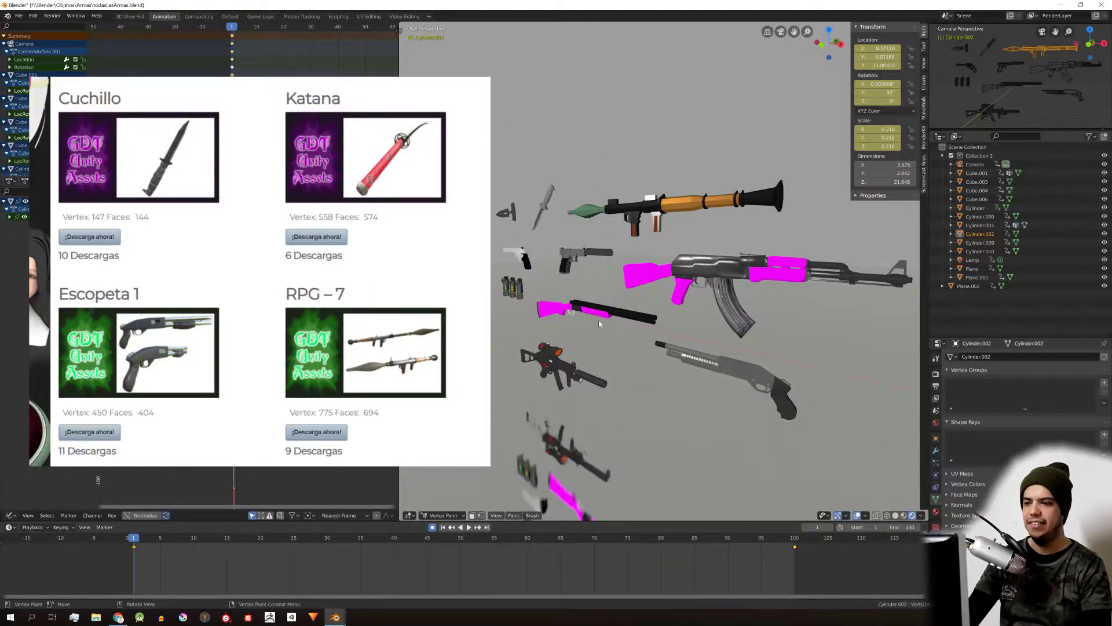
{"action": "middle_click_drag", "start_coordinate": [599, 323], "coordinate": [625, 338]}
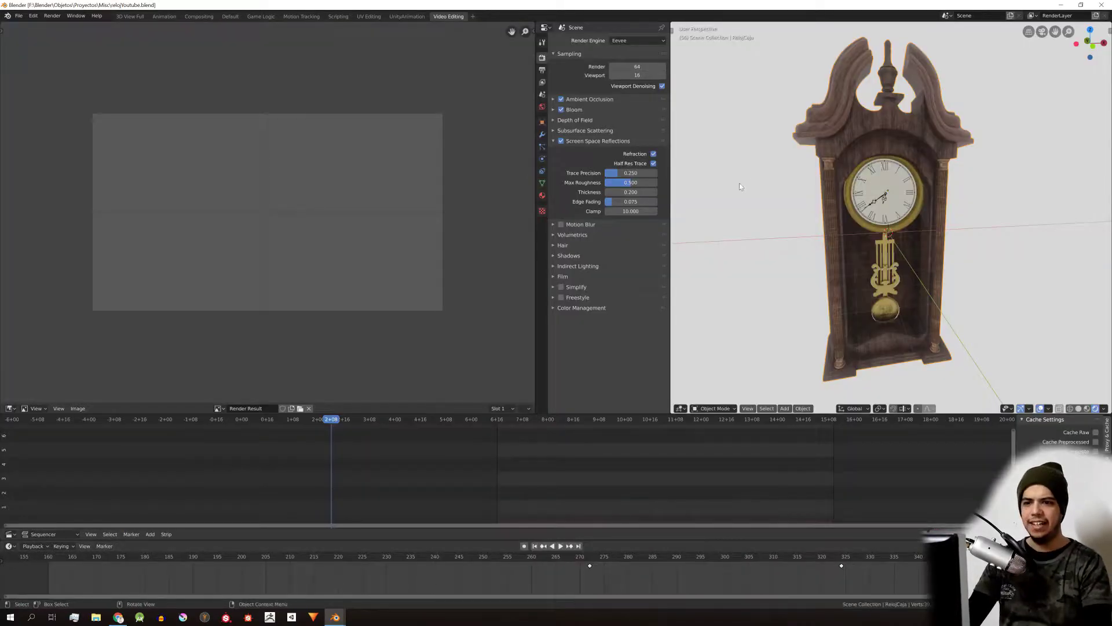
Step: Examine the wooden pendulum clock model from different angles, including close views of its dial and pendulum
{"action": "middle_click_drag", "start_coordinate": [739, 183], "coordinate": [849, 172]}
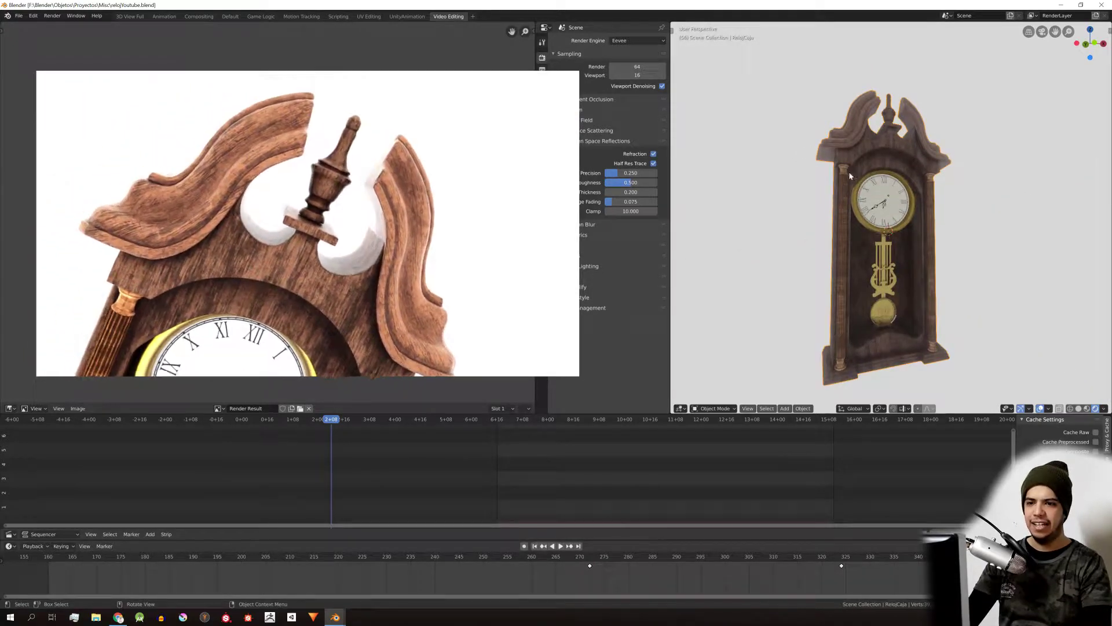
{"action": "scroll", "coordinate": [887, 206], "scroll_direction": "up", "scroll_amount": 3}
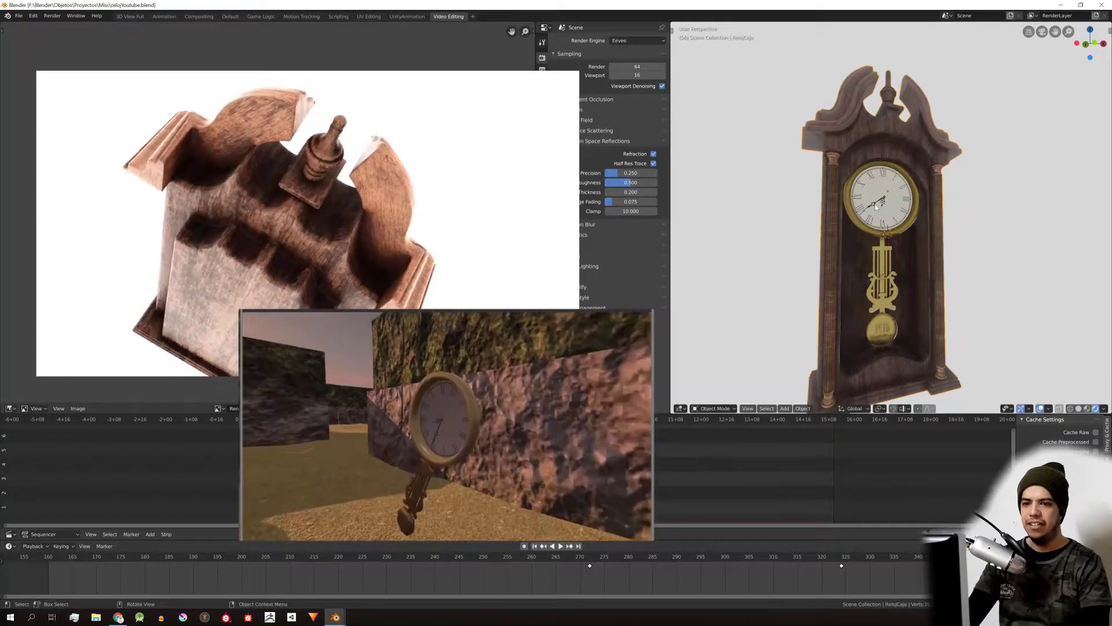
{"action": "middle_click_drag", "start_coordinate": [876, 206], "coordinate": [879, 229]}
{"action": "scroll", "coordinate": [877, 229], "scroll_direction": "up", "scroll_amount": 2}
{"action": "middle_click_drag", "start_coordinate": [811, 304], "coordinate": [804, 321]}
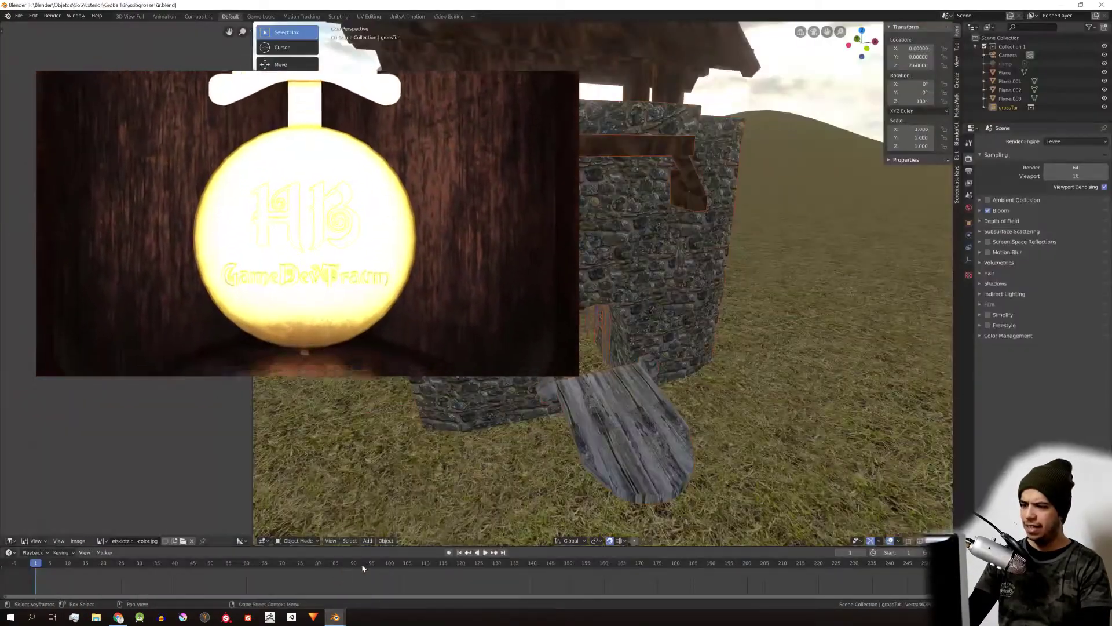
Step: Examine the stone gate tower with its wooden roof, flags and drawbridge from several angles
{"action": "middle_click_drag", "start_coordinate": [579, 220], "coordinate": [636, 286]}
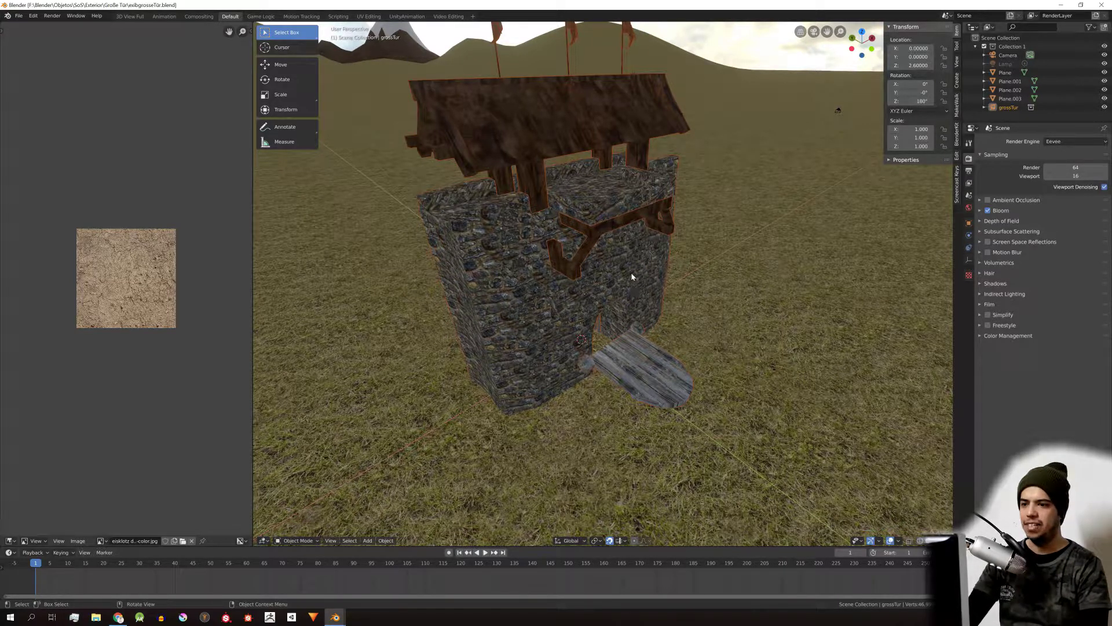
{"action": "middle_click_drag", "start_coordinate": [631, 277], "coordinate": [631, 263]}
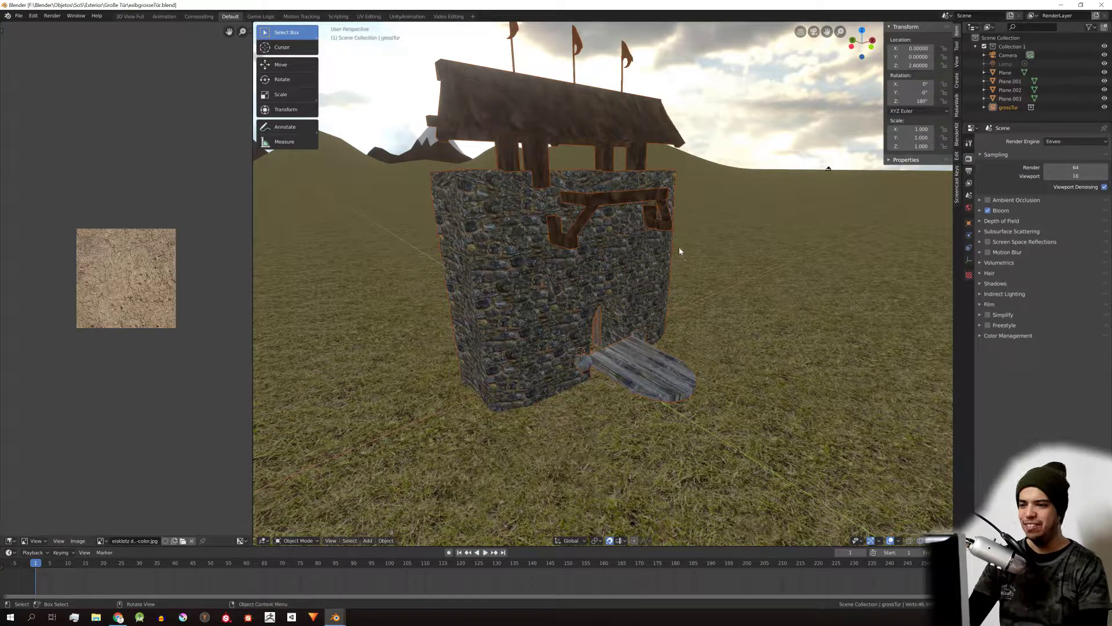
{"action": "mouse_move", "coordinate": [629, 242]}
{"action": "middle_mouse_down"}
{"action": "mouse_move", "coordinate": [558, 235]}
{"action": "mouse_move", "coordinate": [606, 232]}
{"action": "mouse_move", "coordinate": [625, 250]}
{"action": "middle_mouse_up"}
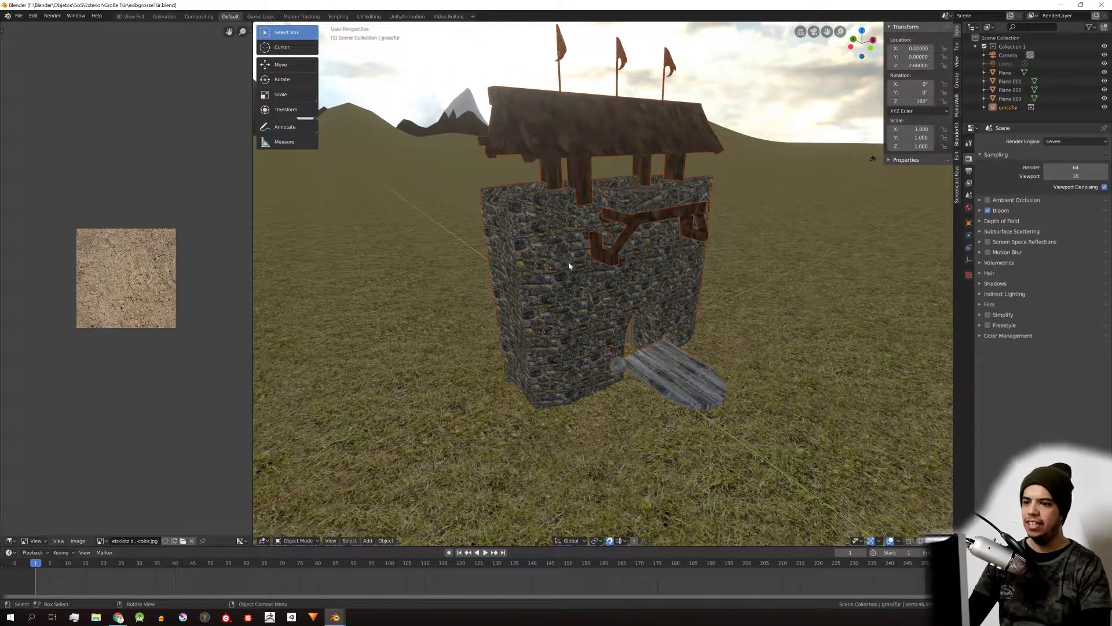
{"action": "middle_click_drag", "start_coordinate": [614, 283], "coordinate": [619, 295]}
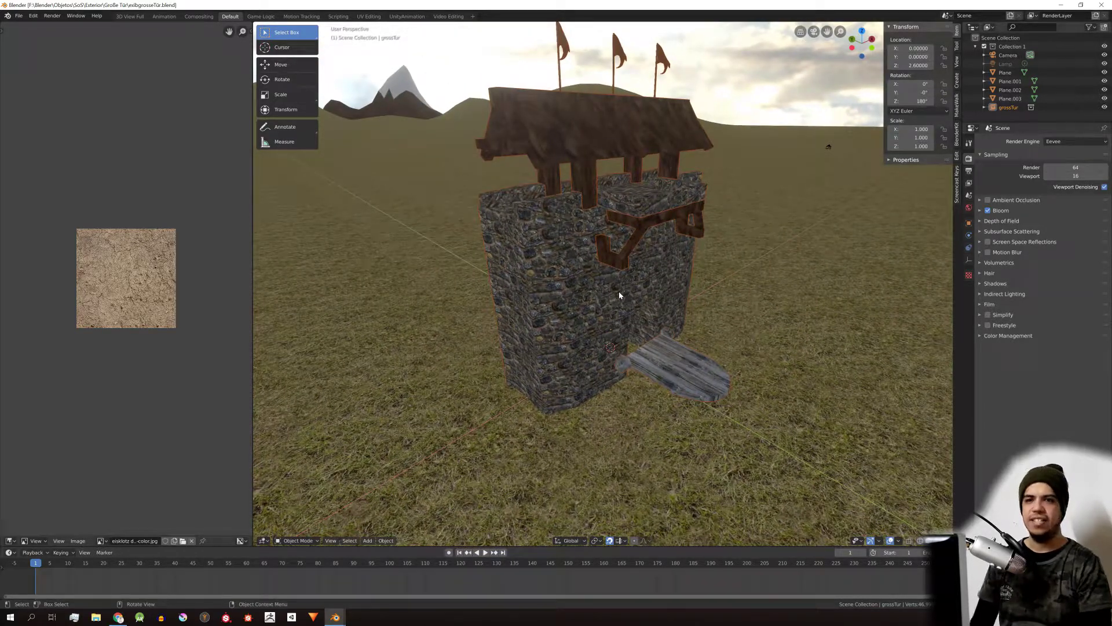
{"action": "middle_click_drag", "start_coordinate": [426, 301], "coordinate": [593, 226]}
{"action": "middle_click_drag", "start_coordinate": [652, 264], "coordinate": [645, 241]}
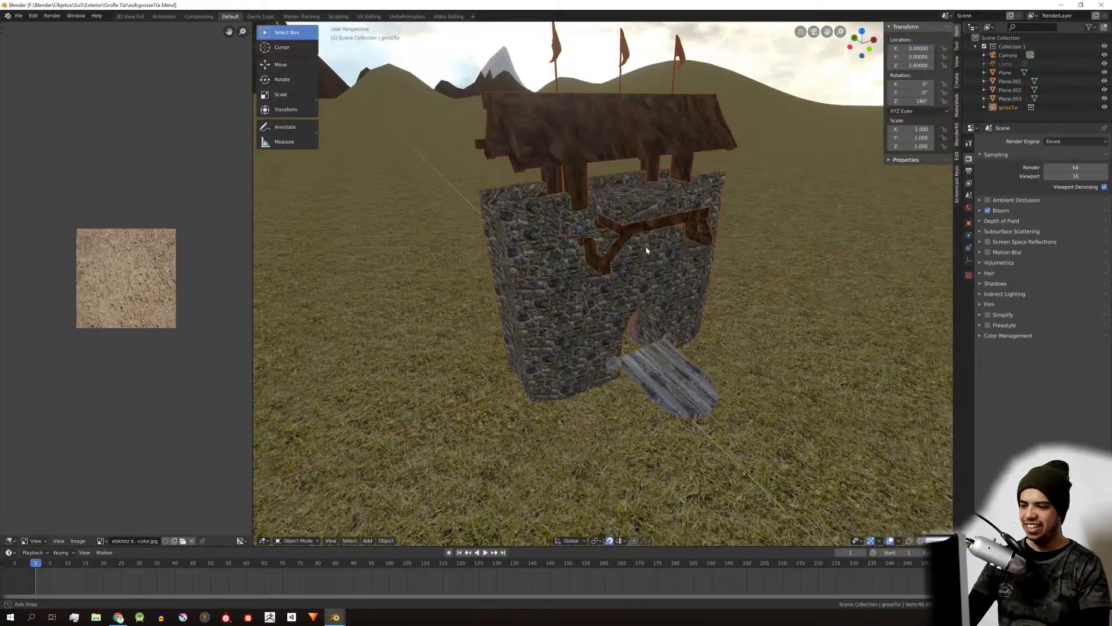
Step: Switch to the Elements.blend window and examine the bridge between the brick buildings of the street scene
{"action": "mouse_move", "coordinate": [335, 617]}
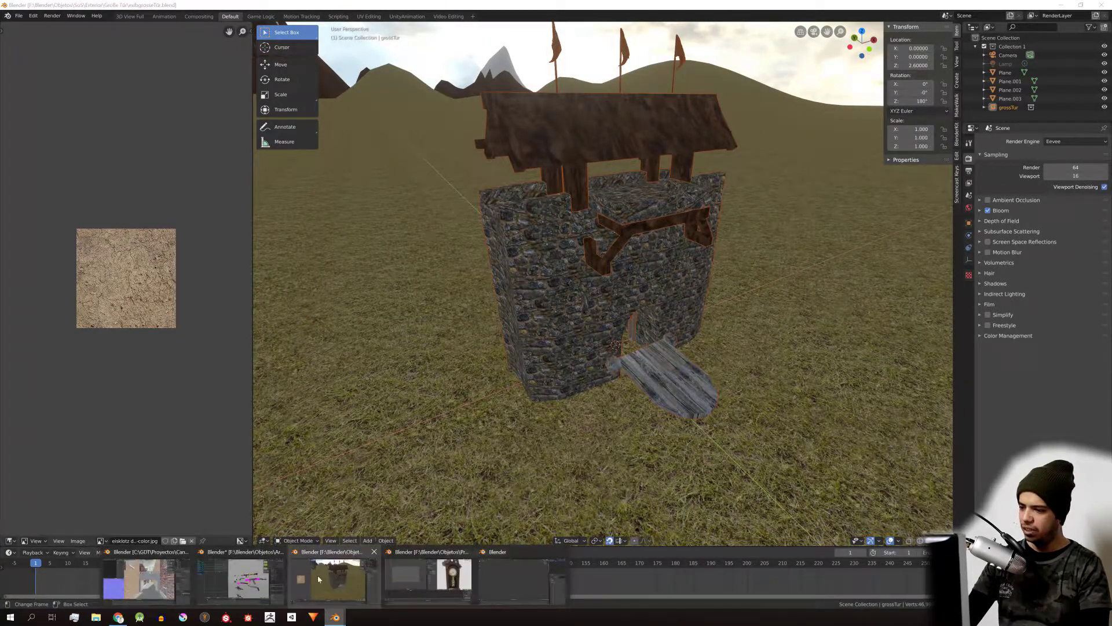
{"action": "left_click", "coordinate": [144, 578]}
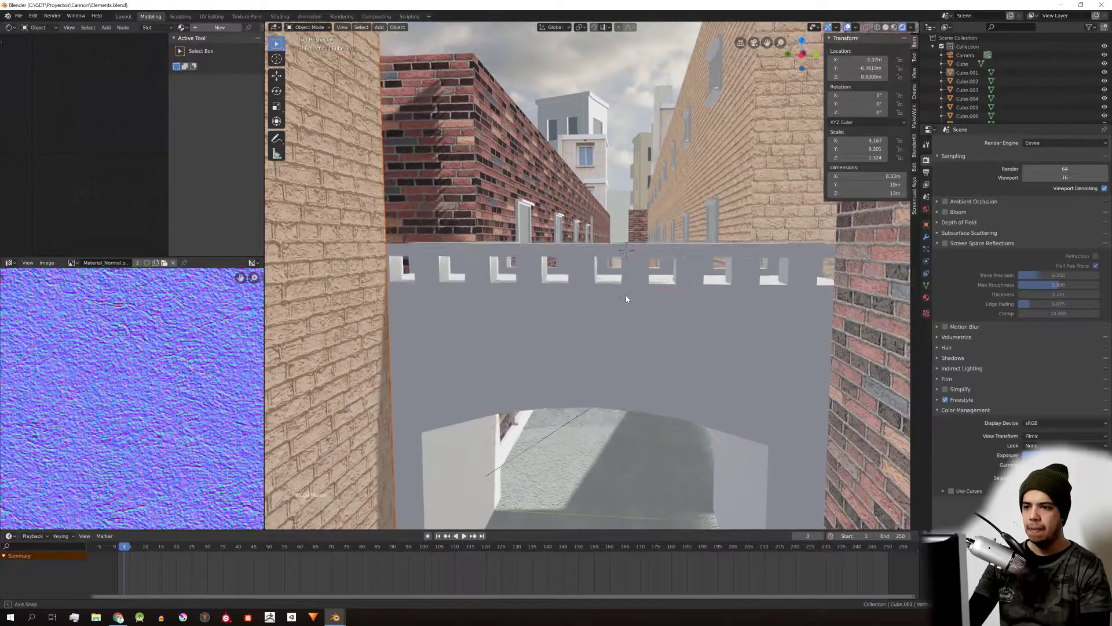
{"action": "scroll", "coordinate": [625, 295], "scroll_direction": "down", "scroll_amount": 5}
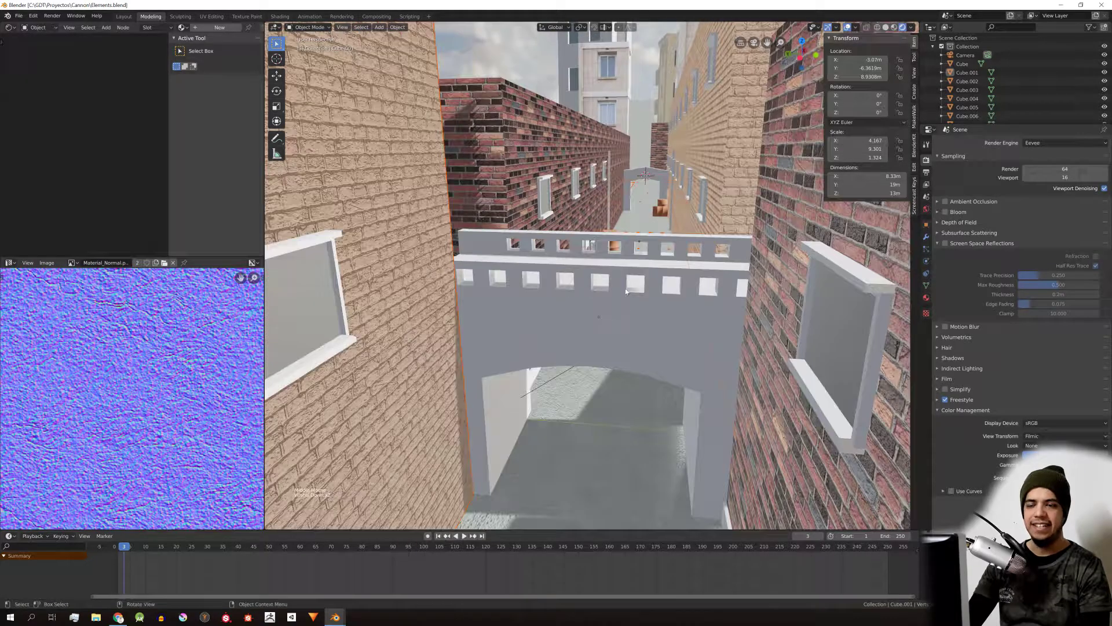
{"action": "middle_click_drag", "start_coordinate": [634, 284], "coordinate": [610, 269]}
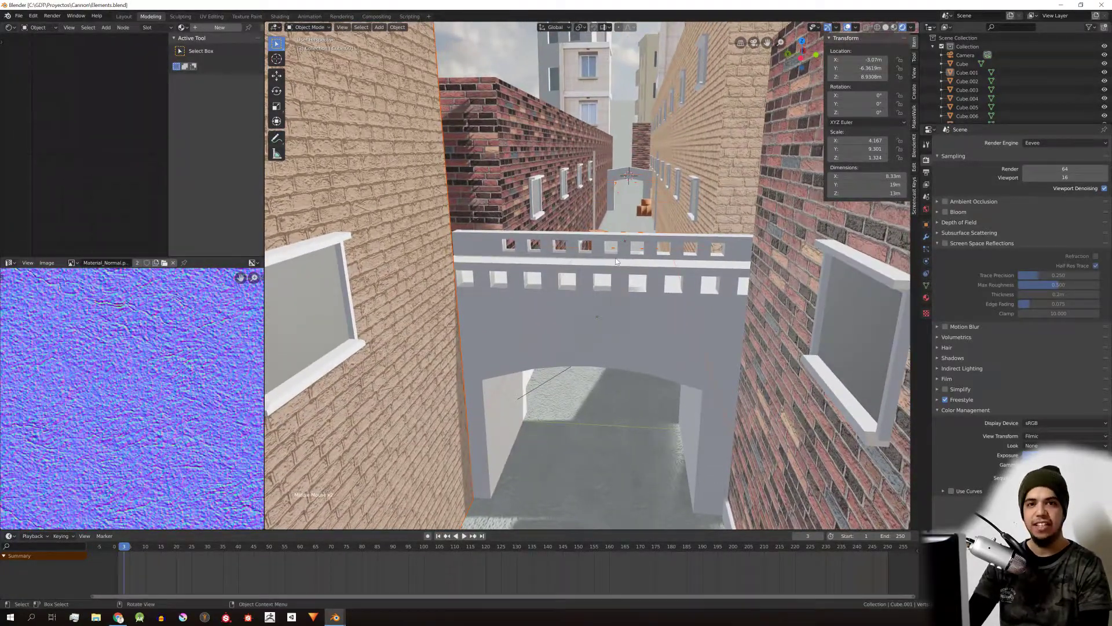
{"action": "scroll", "coordinate": [615, 249], "scroll_direction": "up", "scroll_amount": 3}
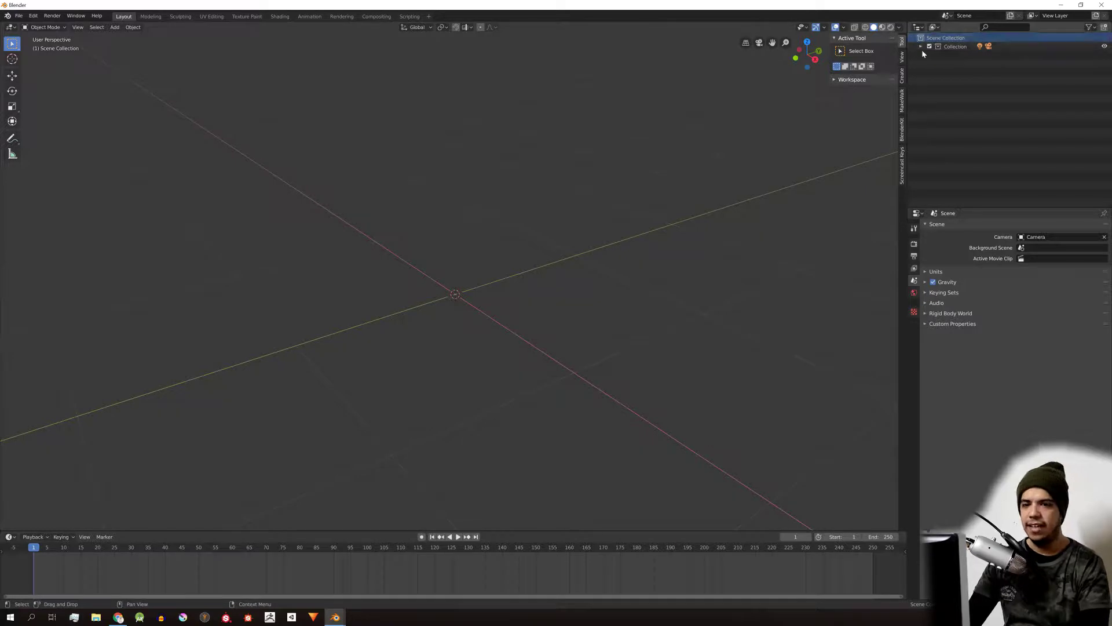
Step: View the available editor types for the Outliner area, keep it as Outliner, and clear the Scene Collection selection
{"action": "left_click", "coordinate": [918, 27]}
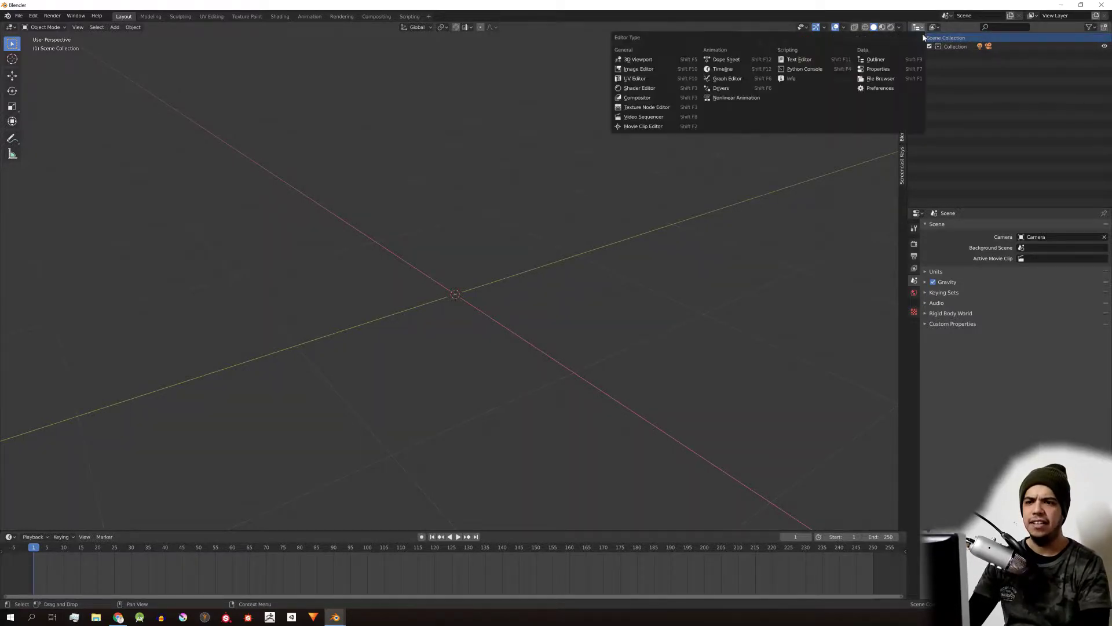
{"action": "left_click", "coordinate": [875, 59]}
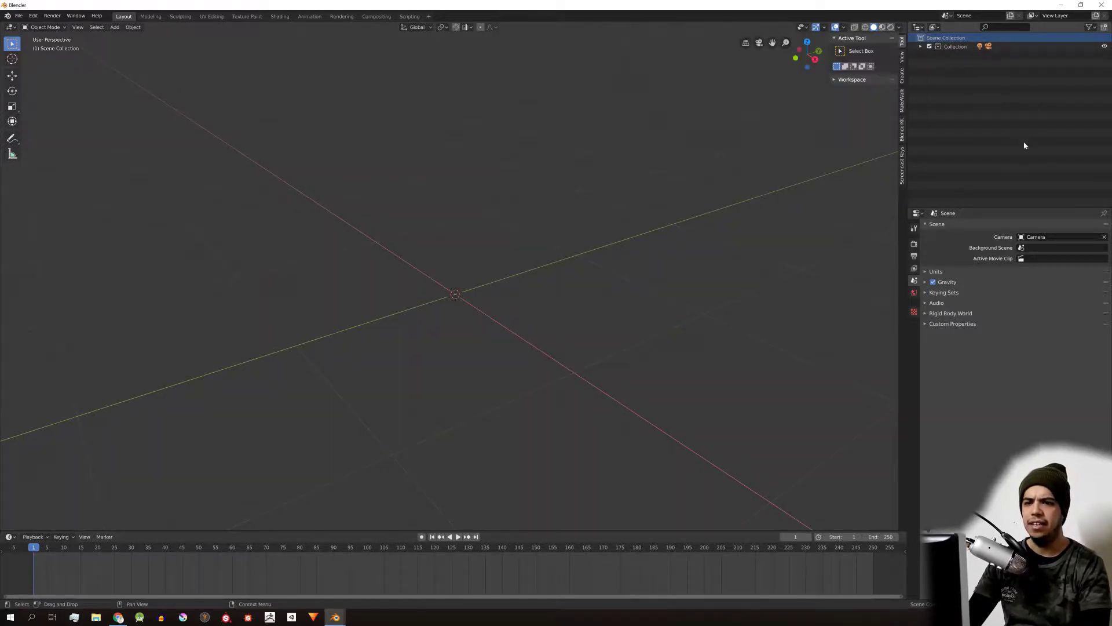
{"action": "left_click", "coordinate": [1001, 95]}
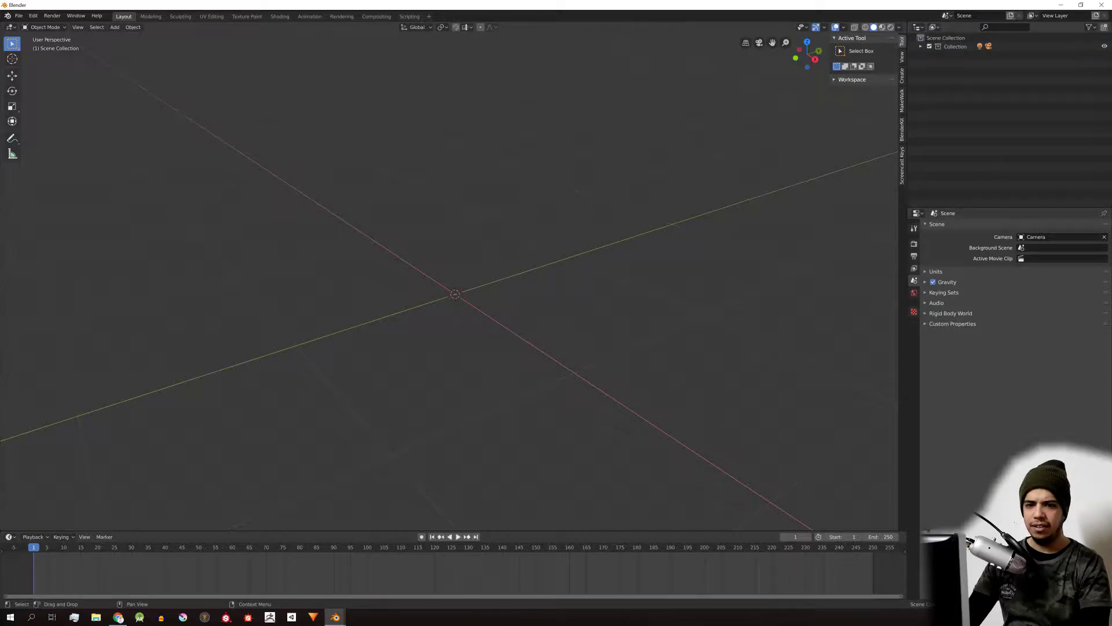
Step: Review the tool, render, output, view layer, scene and world properties one after another
{"action": "left_click", "coordinate": [914, 228]}
{"action": "left_click", "coordinate": [914, 243]}
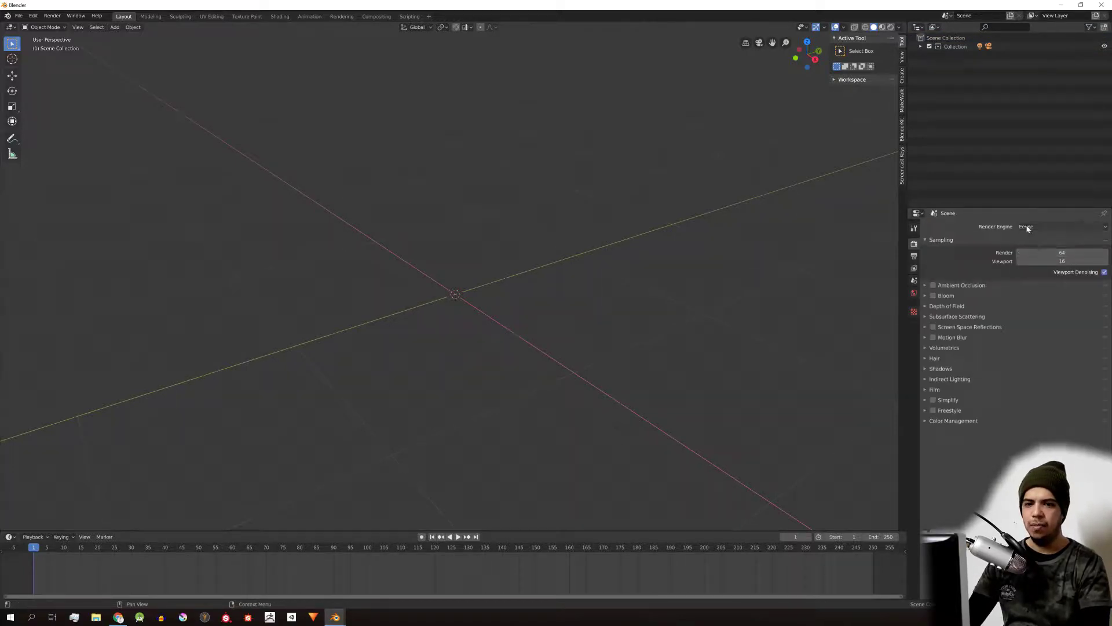
{"action": "left_click", "coordinate": [1027, 226]}
{"action": "left_click", "coordinate": [914, 256]}
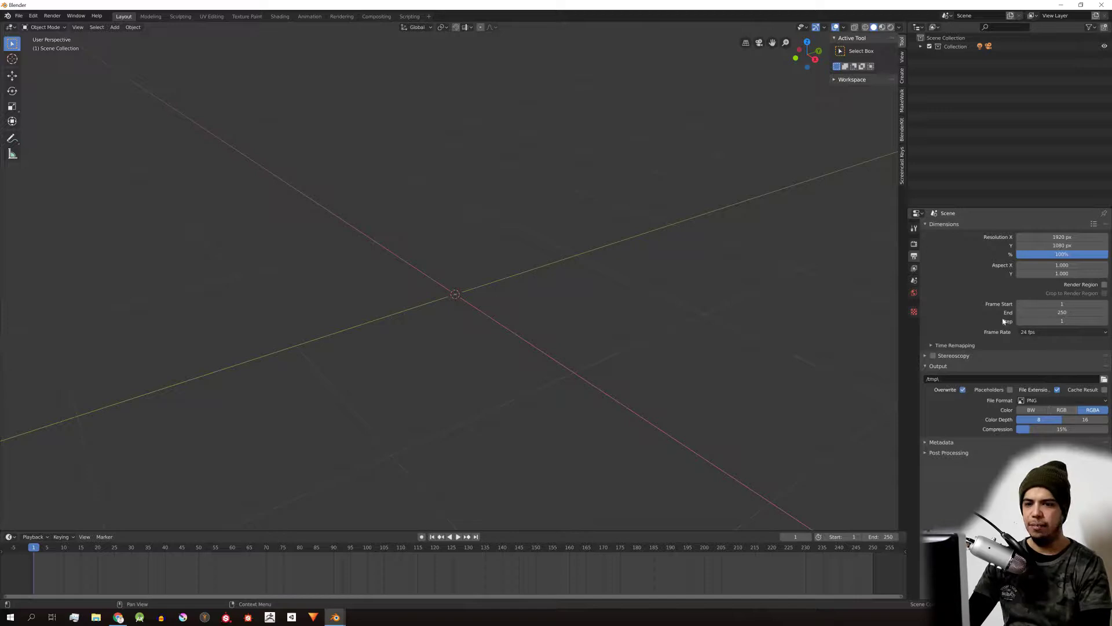
{"action": "left_click", "coordinate": [913, 267]}
{"action": "left_click", "coordinate": [914, 280]}
{"action": "left_click", "coordinate": [914, 292]}
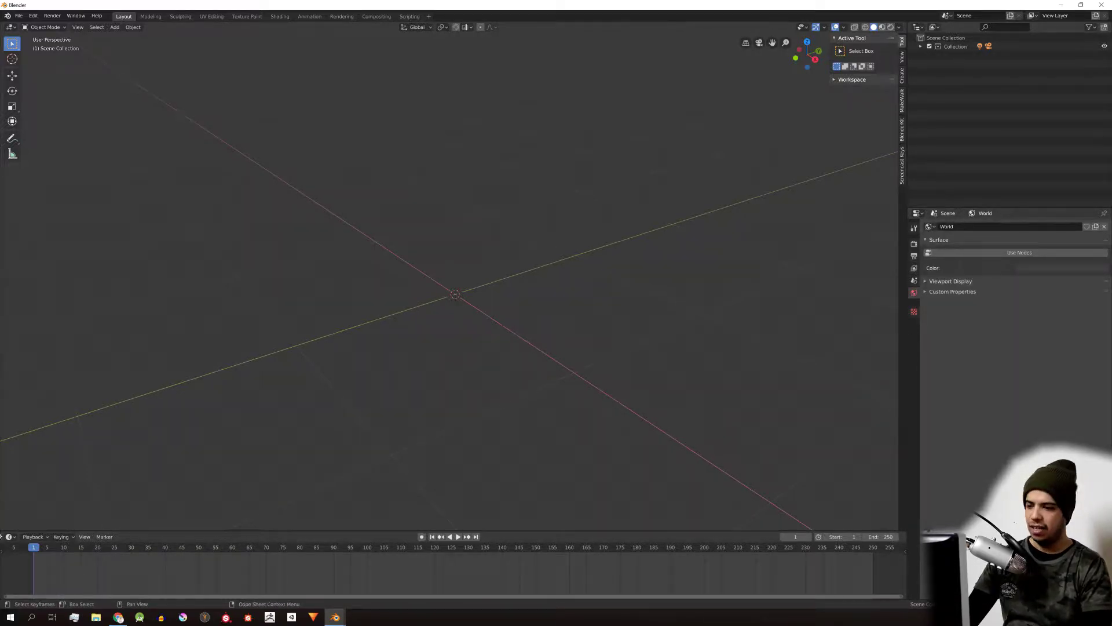
Step: Play the timeline briefly from frame 1 and cancel the playback
{"action": "key", "text": "space"}
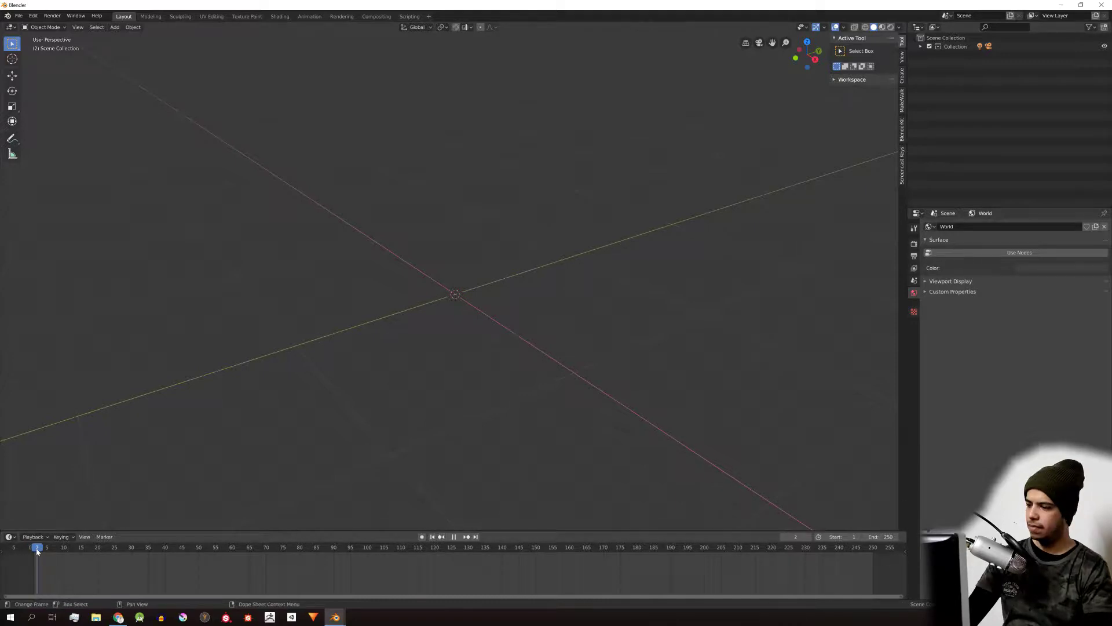
{"action": "key", "text": "Escape"}
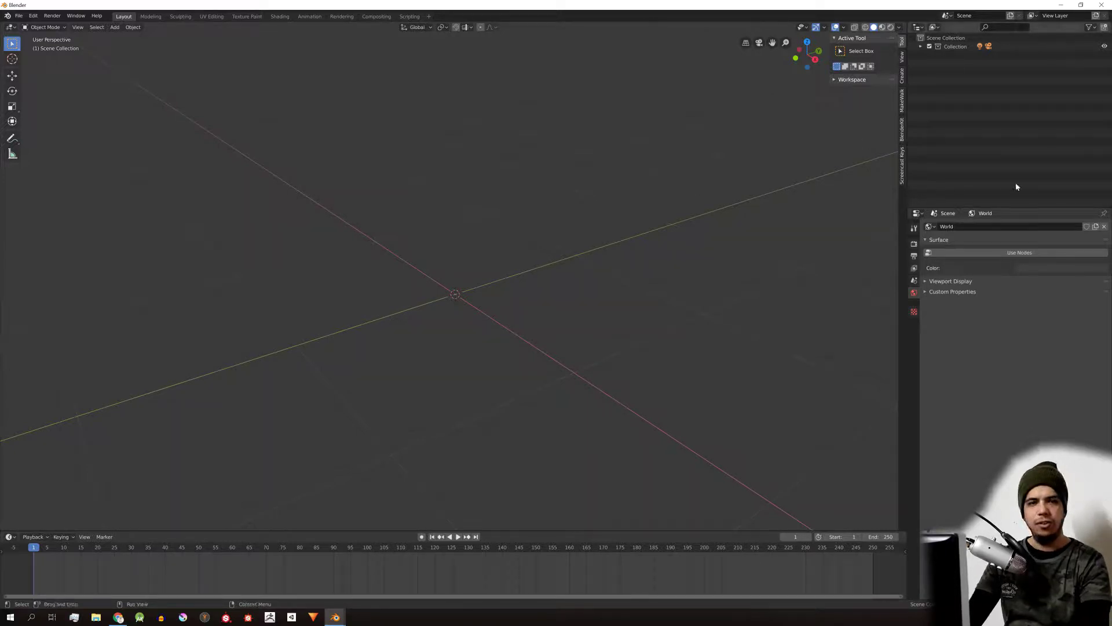
Step: Resize the interface areas so the Outliner and Properties column is wider and the Outliner is taller
{"action": "left_click_drag", "start_coordinate": [908, 199], "coordinate": [847, 211]}
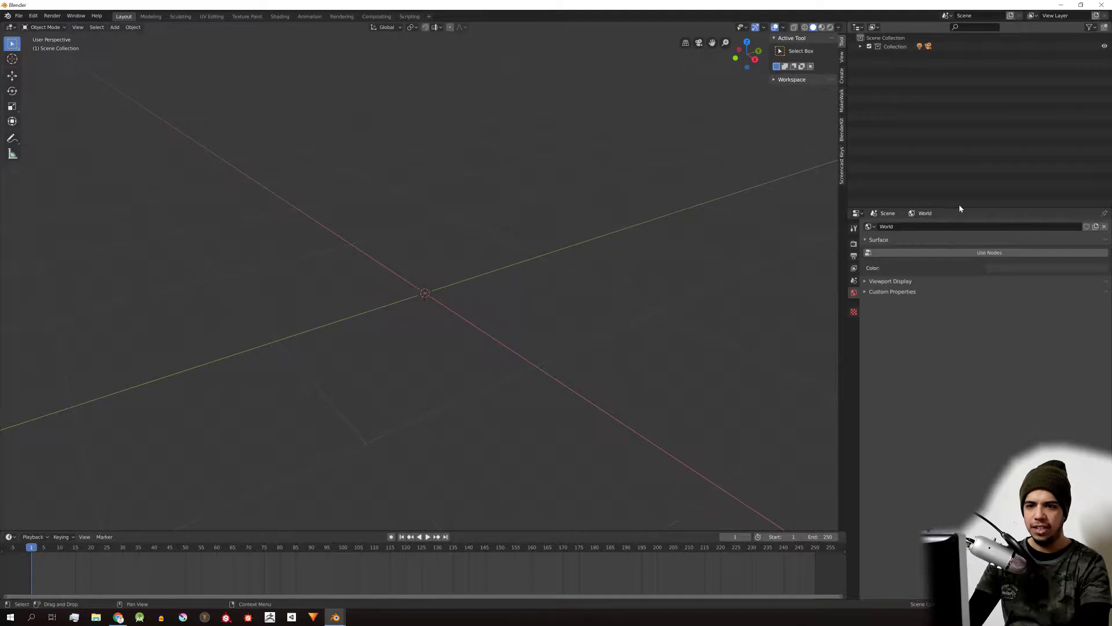
{"action": "left_click_drag", "start_coordinate": [960, 208], "coordinate": [950, 232]}
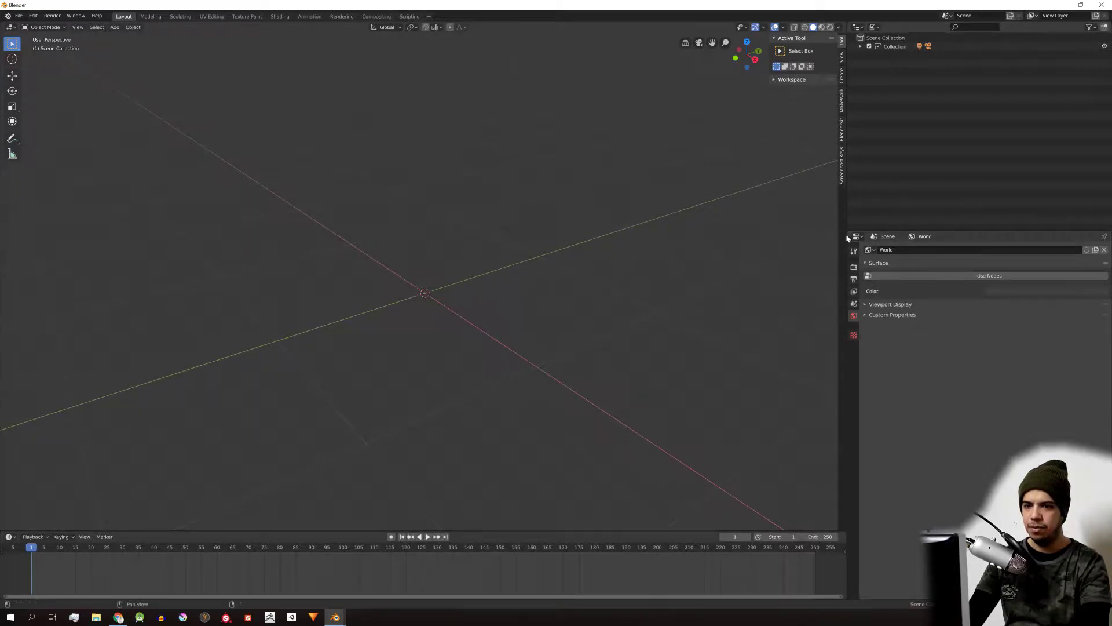
{"action": "mouse_move", "coordinate": [846, 222]}
{"action": "left_mouse_down"}
{"action": "mouse_move", "coordinate": [875, 224]}
{"action": "mouse_move", "coordinate": [863, 223]}
{"action": "left_mouse_up"}
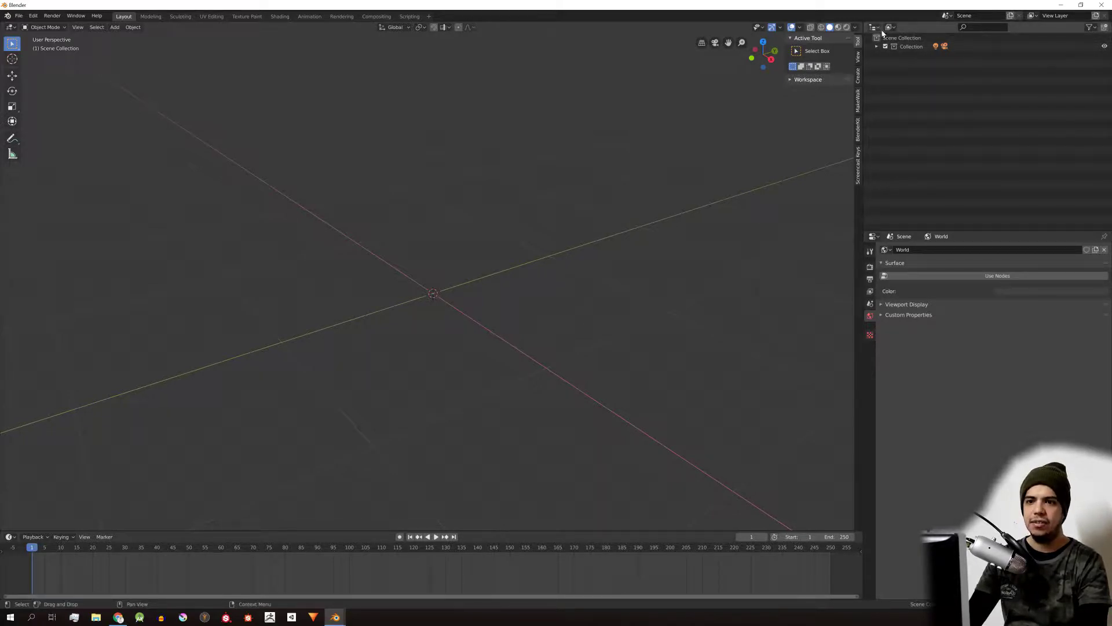
Step: Change the 3D viewport area's editor type to Outliner
{"action": "left_click", "coordinate": [10, 28]}
{"action": "left_click", "coordinate": [9, 28]}
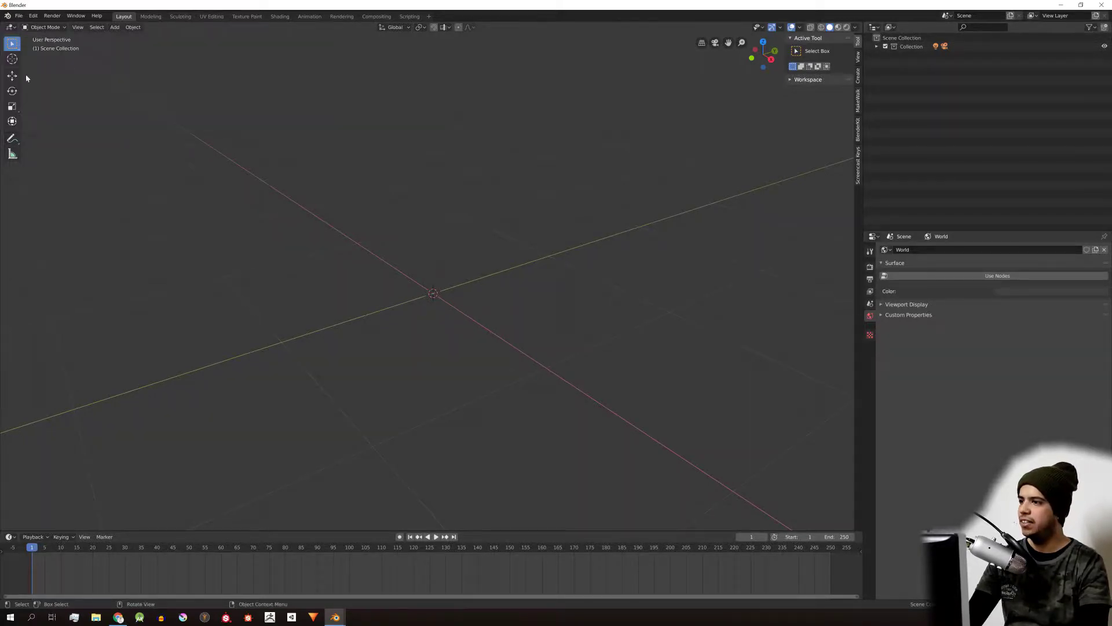
{"action": "left_click", "coordinate": [10, 28]}
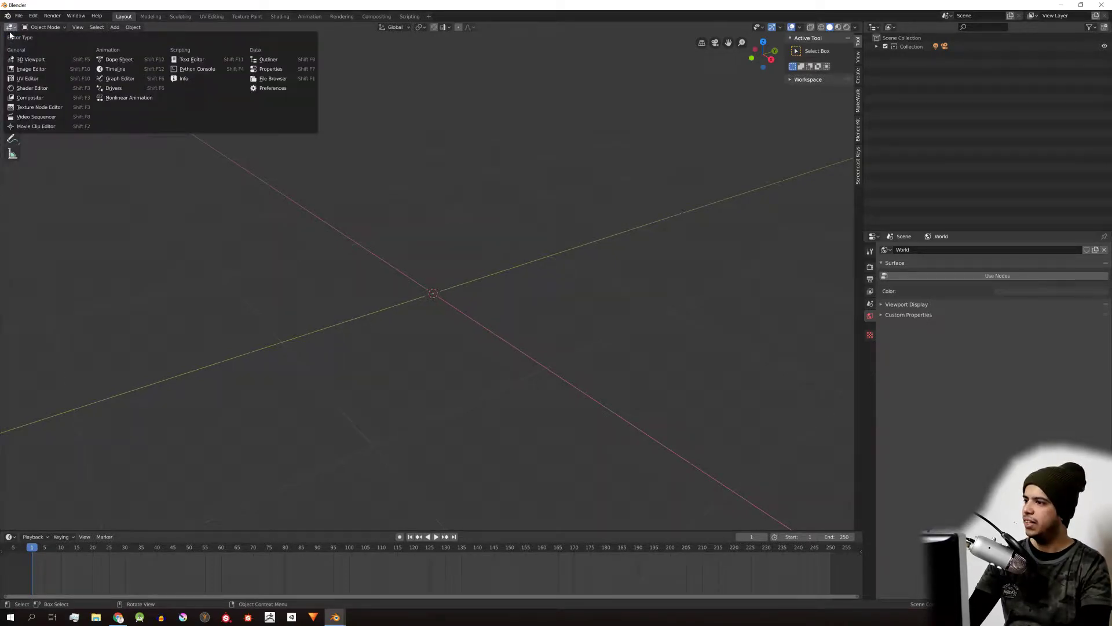
{"action": "left_click", "coordinate": [10, 28]}
{"action": "left_click", "coordinate": [10, 28]}
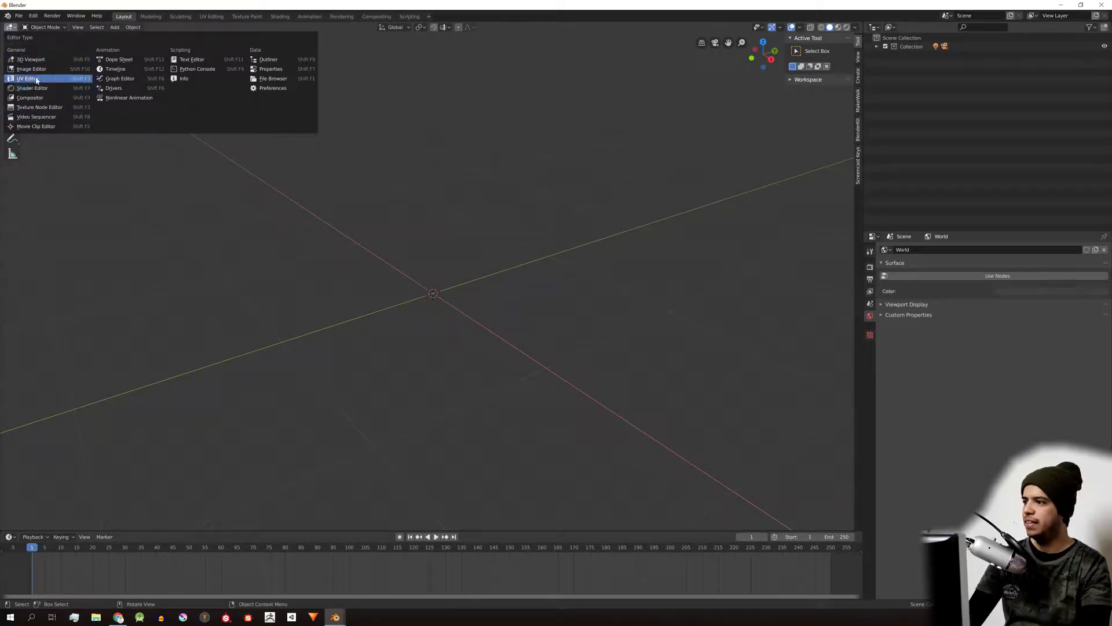
{"action": "left_click", "coordinate": [267, 60]}
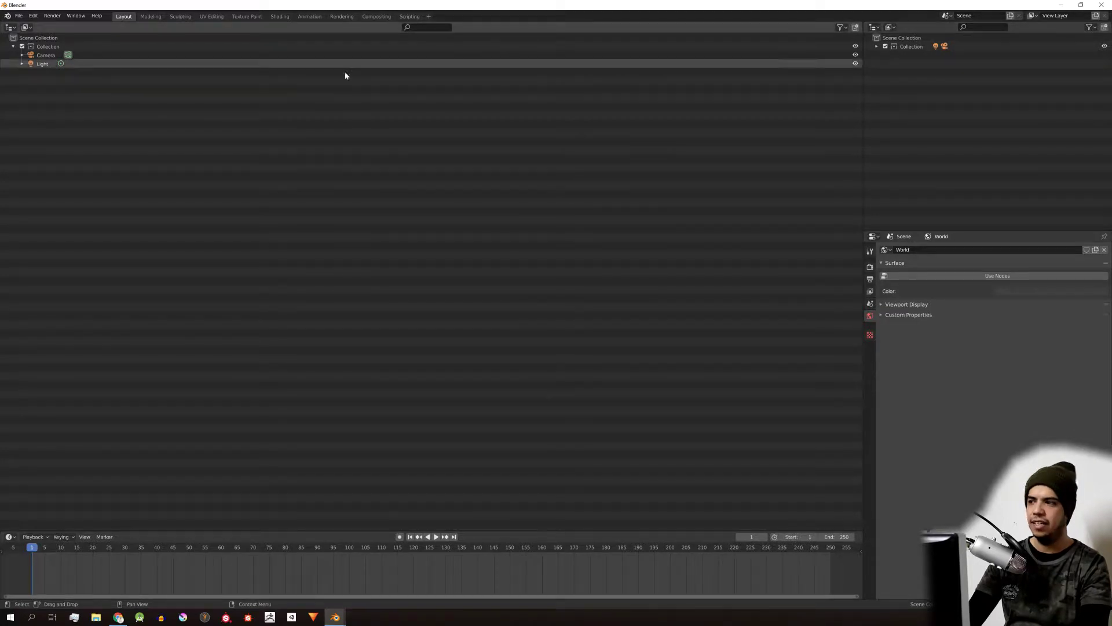
Step: Switch the large main area back to the 3D Viewport editor
{"action": "left_click", "coordinate": [10, 28]}
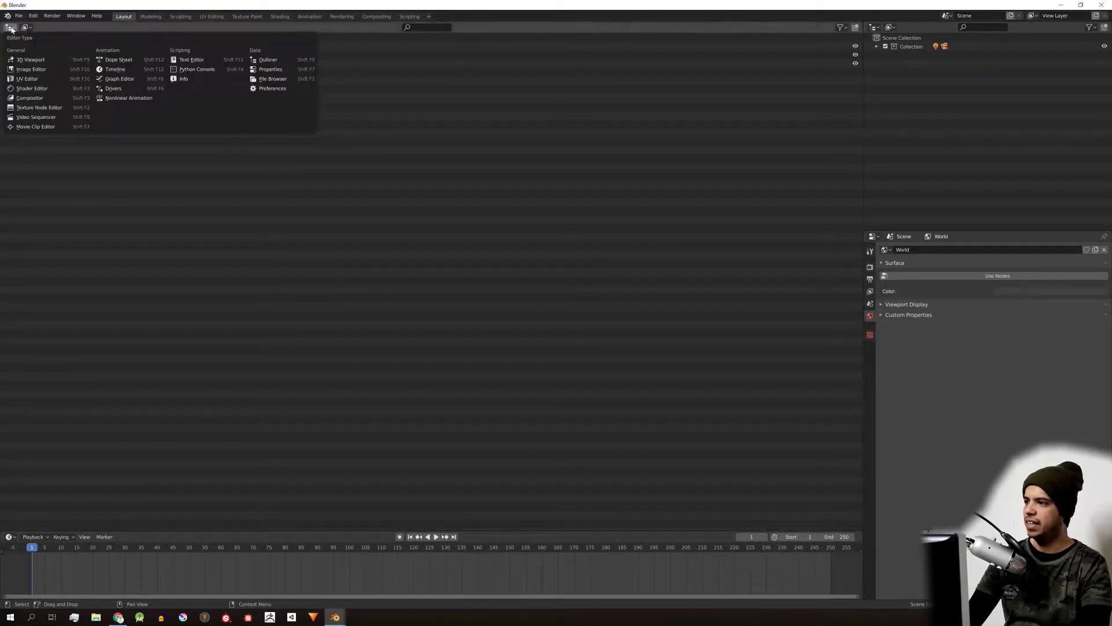
{"action": "left_click", "coordinate": [10, 28]}
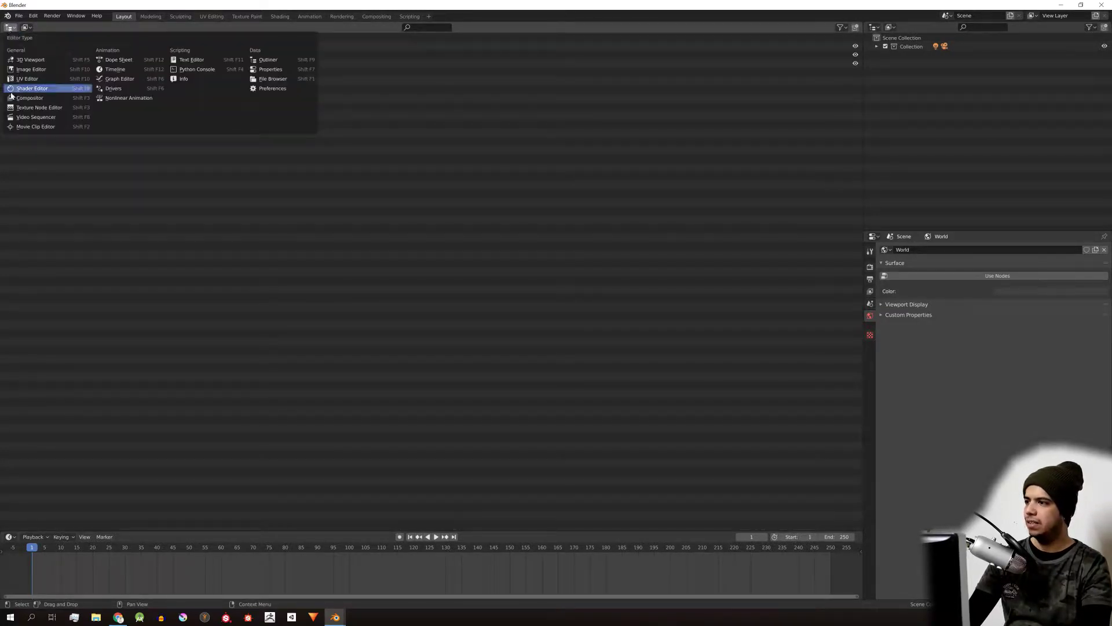
{"action": "left_click", "coordinate": [28, 60]}
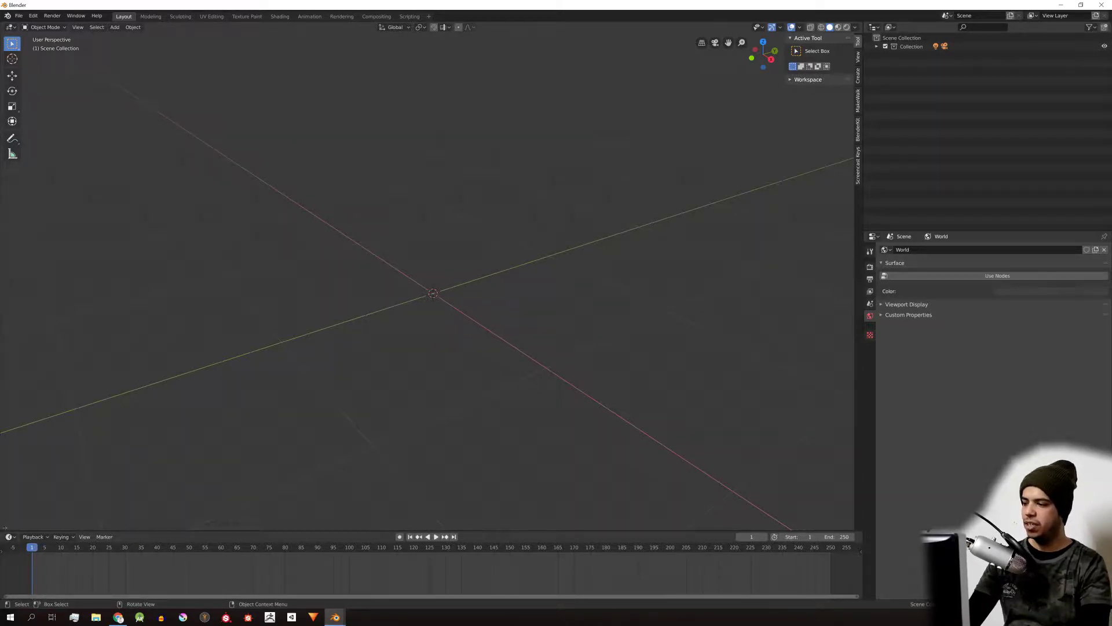
Step: Split the 3D viewport into two side-by-side areas, then split the second one repeatedly into smaller viewports
{"action": "left_click_drag", "start_coordinate": [4, 528], "coordinate": [447, 491]}
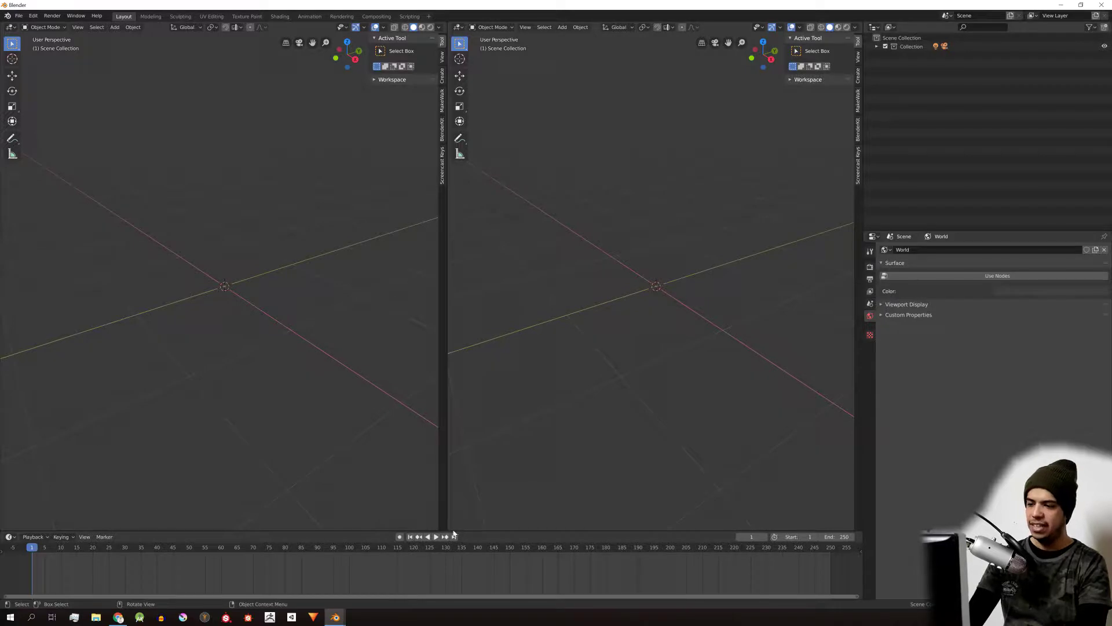
{"action": "left_click_drag", "start_coordinate": [450, 518], "coordinate": [452, 267]}
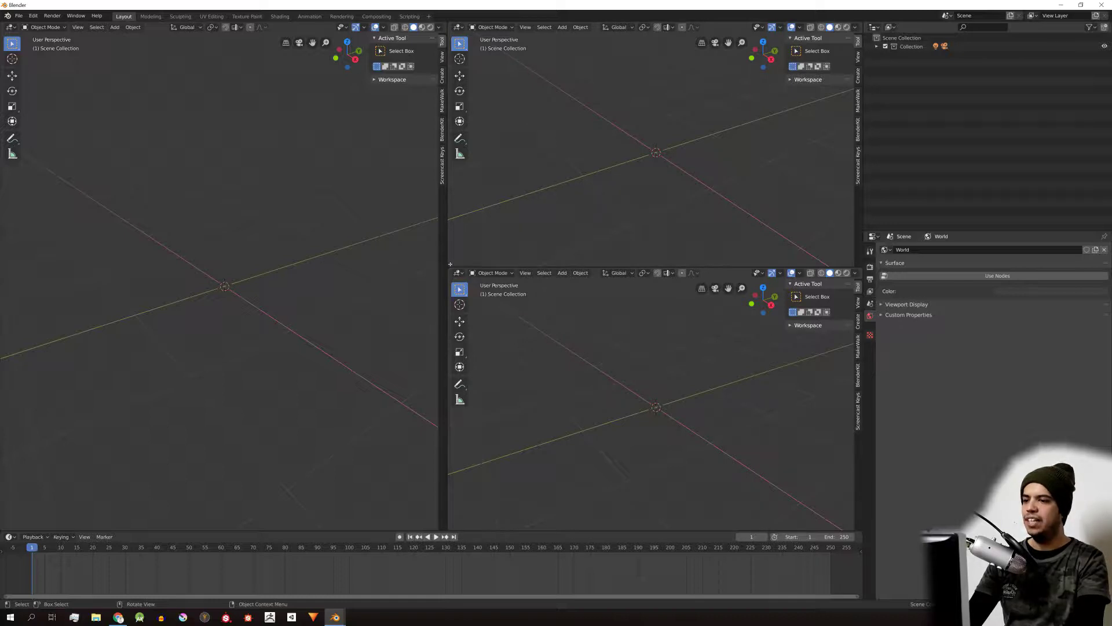
{"action": "left_click_drag", "start_coordinate": [450, 264], "coordinate": [608, 141]}
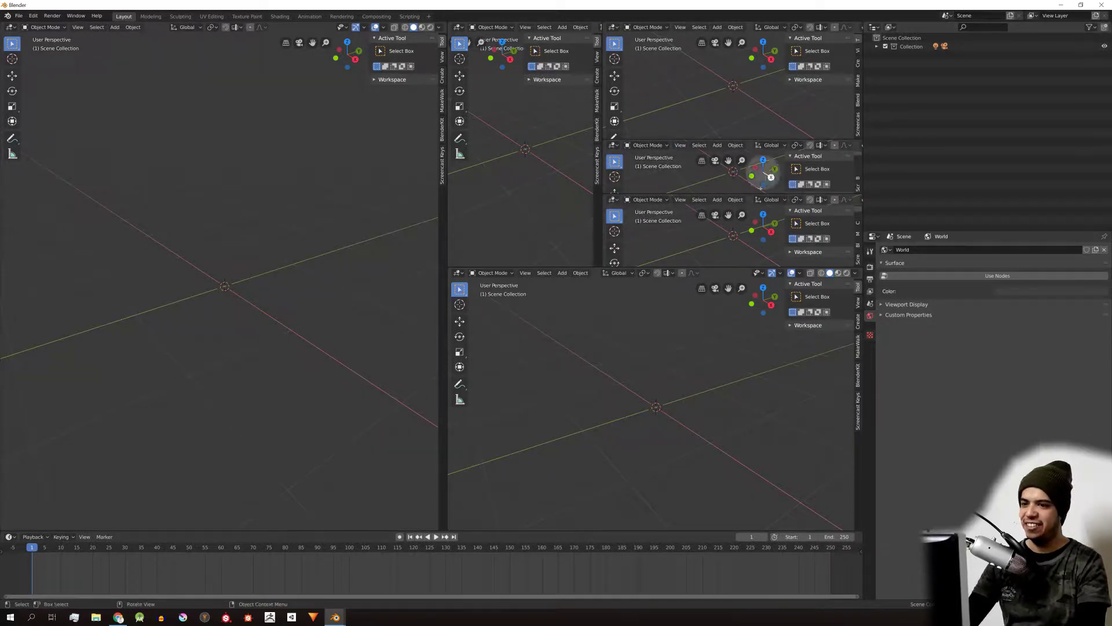
{"action": "middle_click_drag", "start_coordinate": [510, 371], "coordinate": [599, 377]}
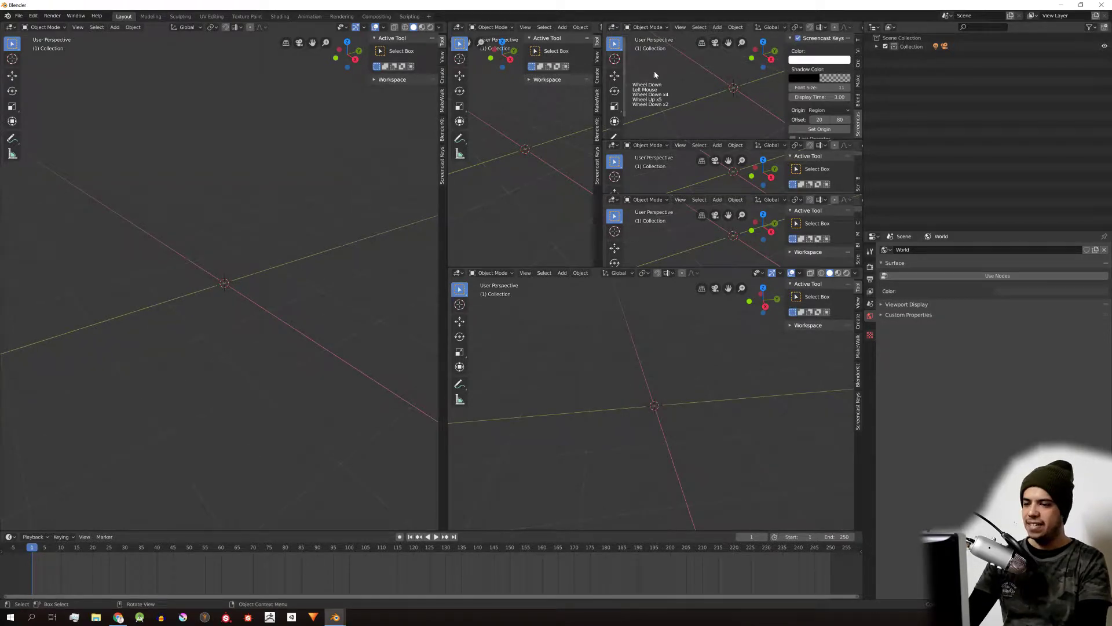
Step: Try to undo the viewport splits
{"action": "key", "text": "ctrl+z"}
{"action": "key", "text": "ctrl+z"}
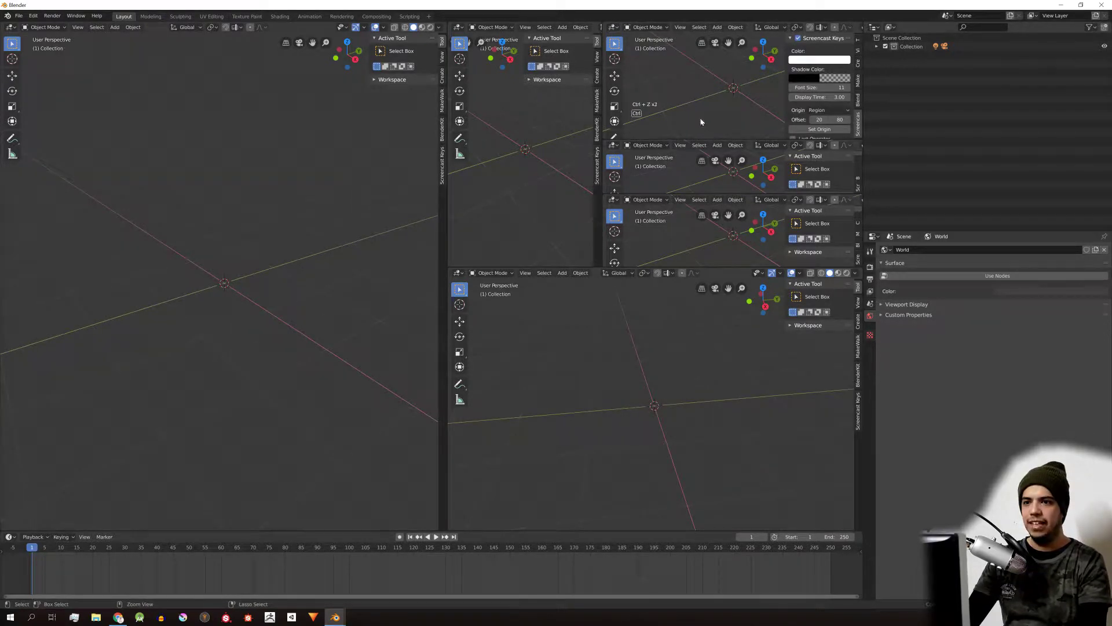
{"action": "key", "text": "ctrl+z"}
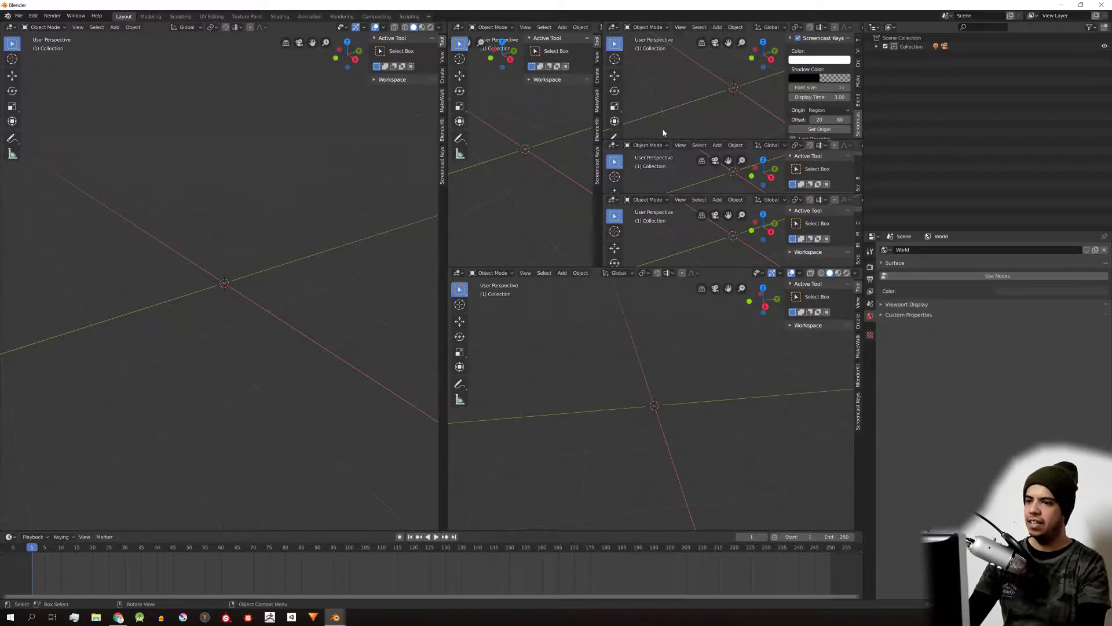
Step: Join the split viewports one after another back into a single 3D viewport
{"action": "left_click", "coordinate": [606, 136]}
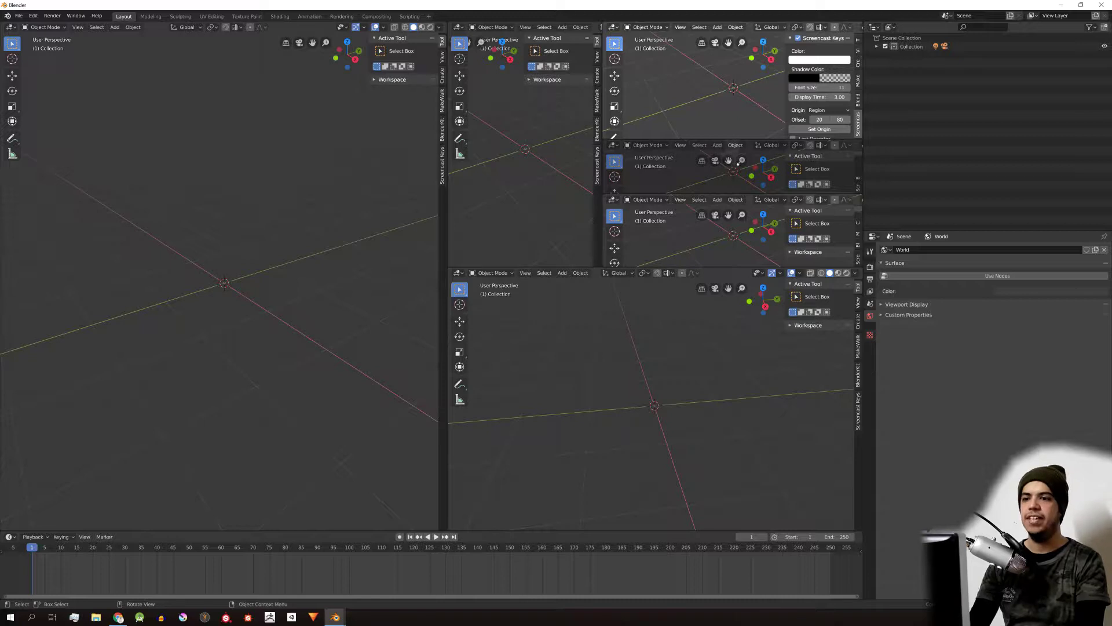
{"action": "left_click_drag", "start_coordinate": [738, 162], "coordinate": [733, 114]}
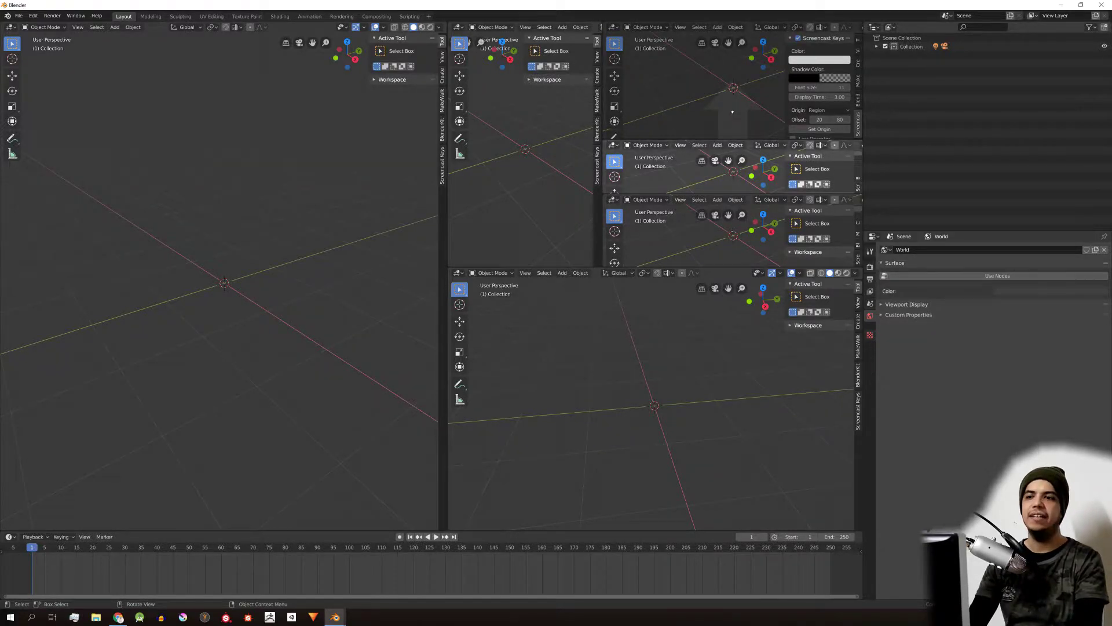
{"action": "left_click_drag", "start_coordinate": [733, 112], "coordinate": [666, 157]}
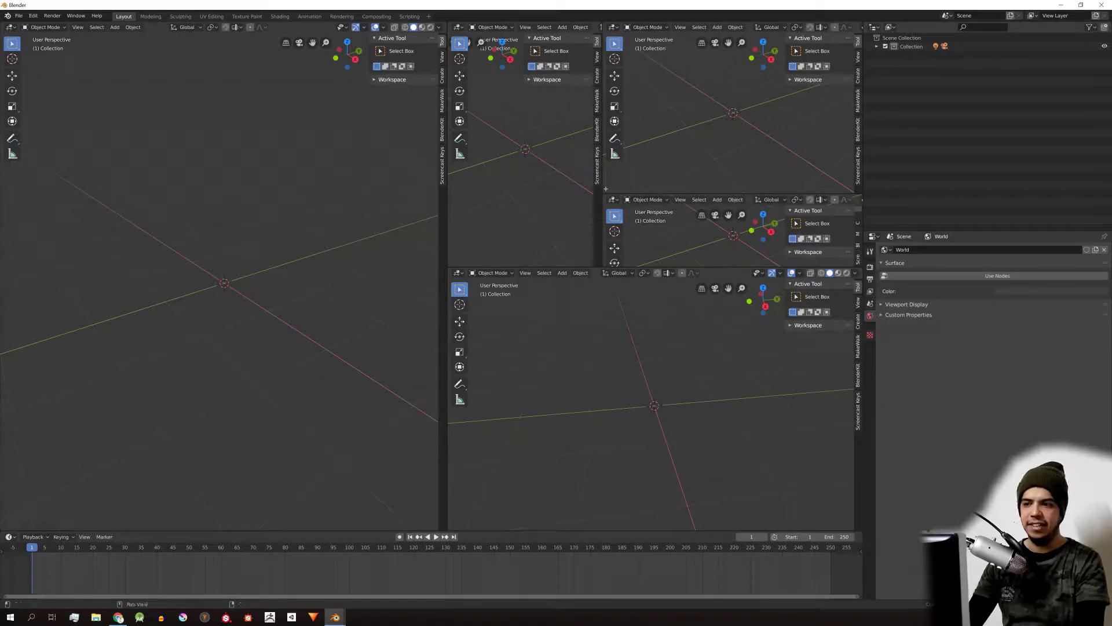
{"action": "left_click_drag", "start_coordinate": [610, 223], "coordinate": [521, 174]}
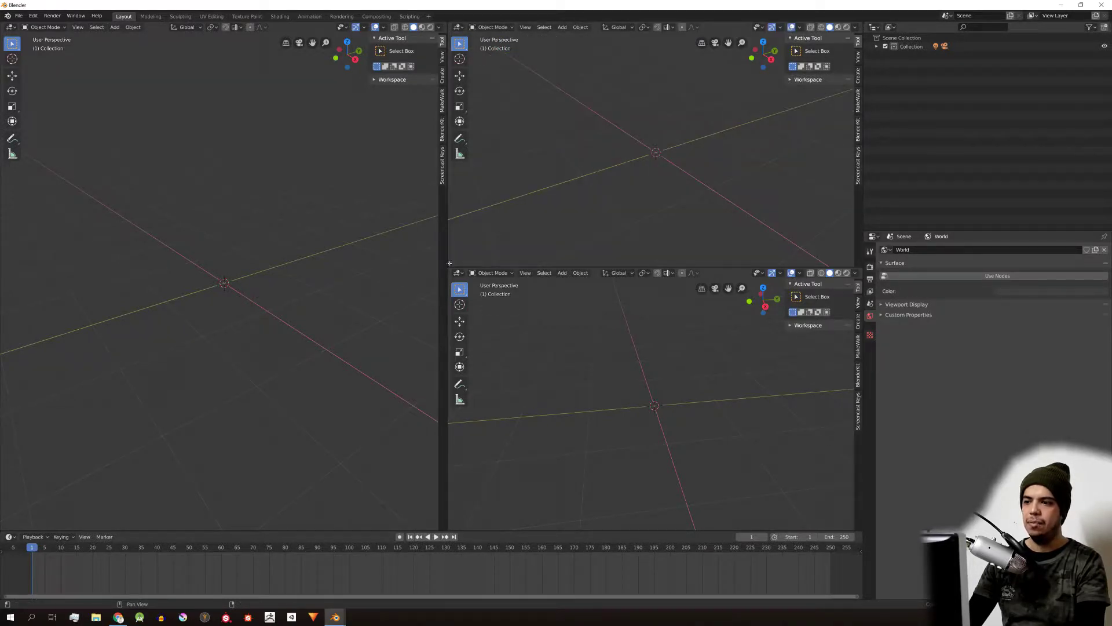
{"action": "left_click_drag", "start_coordinate": [447, 263], "coordinate": [579, 376]}
{"action": "left_click_drag", "start_coordinate": [446, 528], "coordinate": [252, 516]}
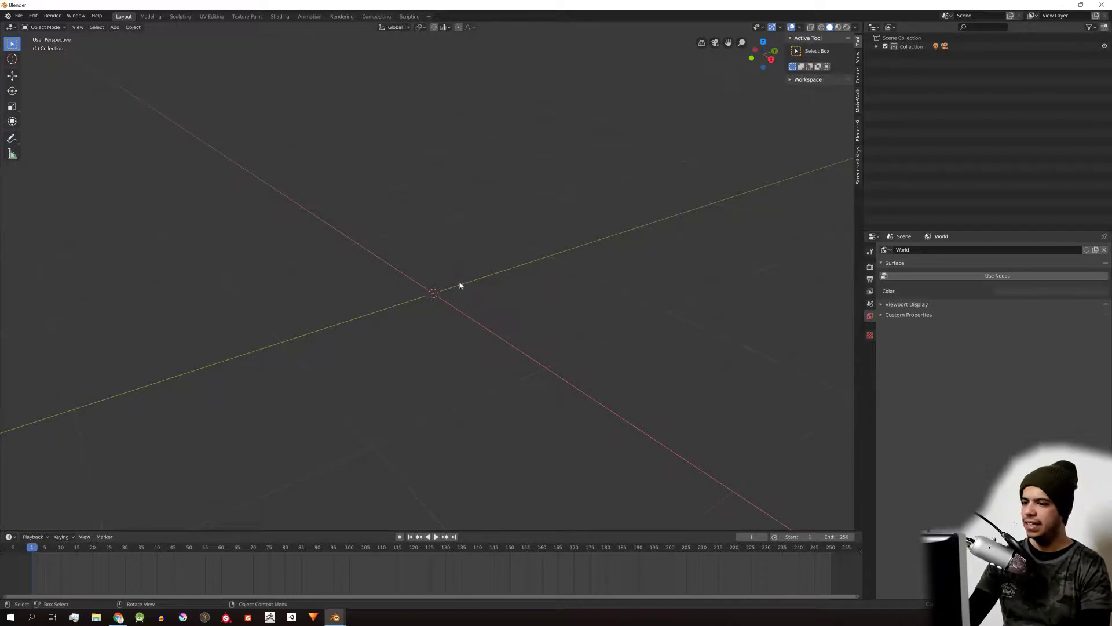
Step: Add a cube at the origin and place three duplicates of it above and behind the original
{"action": "key", "text": "shift+a"}
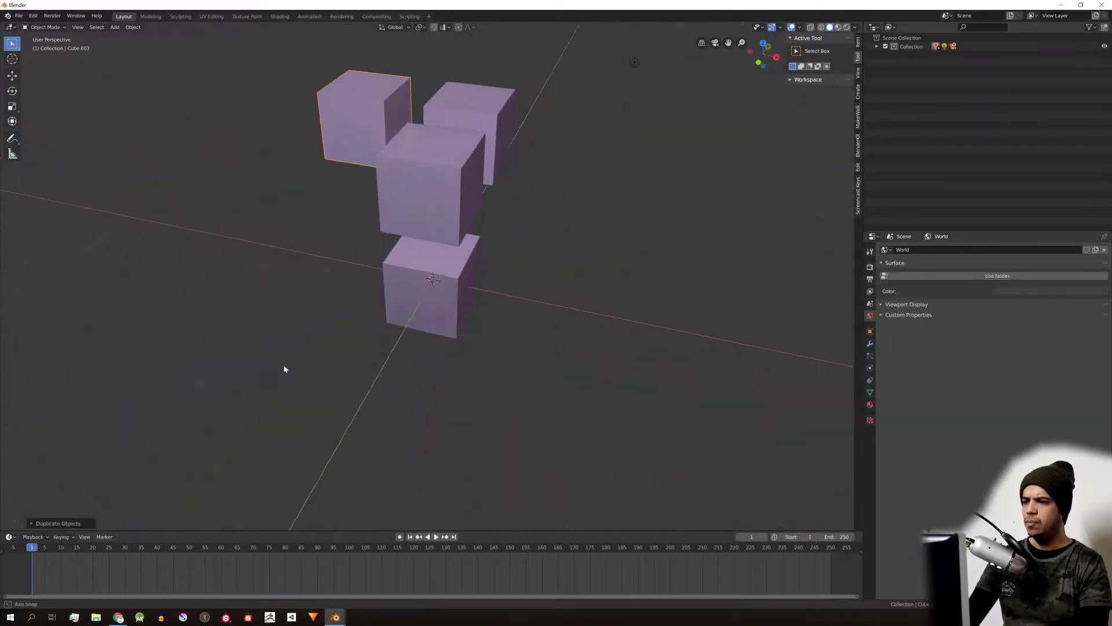
{"action": "middle_click_drag", "start_coordinate": [284, 369], "coordinate": [279, 370]}
Step: Split the viewport into a two-by-two grid and set the first viewport to the camera view with all the cubes in frame
{"action": "left_click_drag", "start_coordinate": [6, 529], "coordinate": [445, 278]}
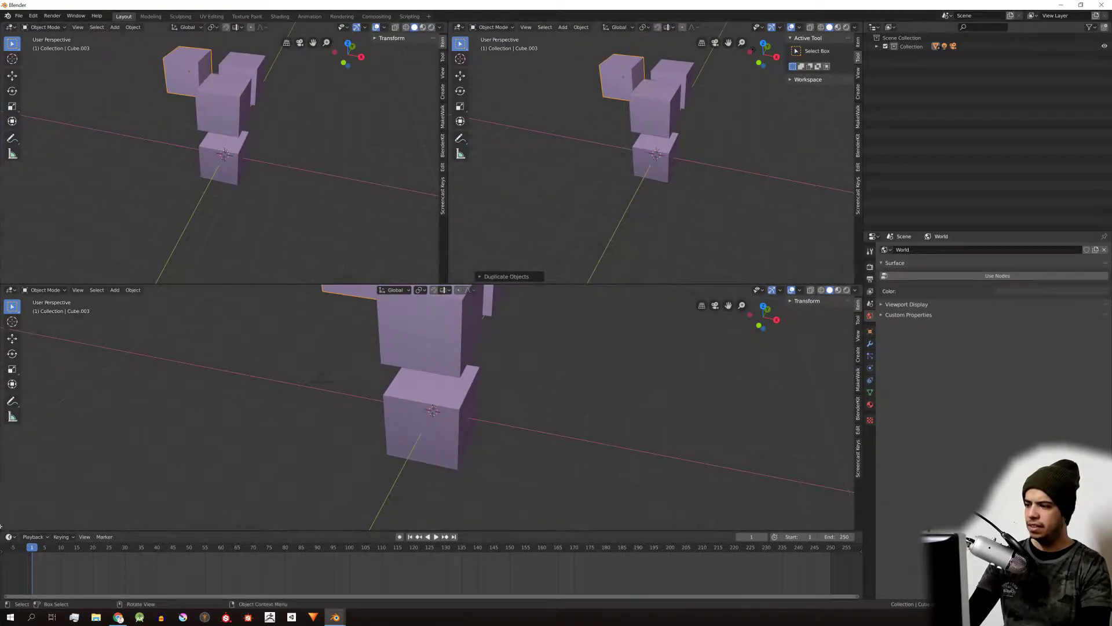
{"action": "left_click_drag", "start_coordinate": [2, 526], "coordinate": [435, 526]}
{"action": "scroll", "coordinate": [219, 152], "scroll_direction": "down", "scroll_amount": 3}
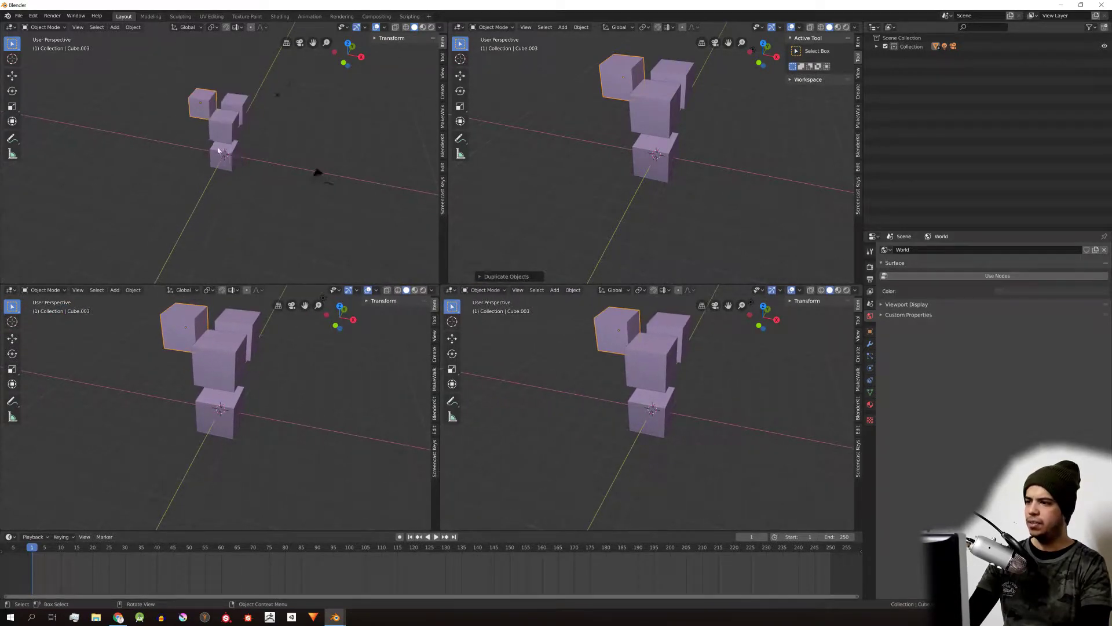
{"action": "scroll", "coordinate": [218, 151], "scroll_direction": "down", "scroll_amount": 2}
{"action": "key", "text": "KP_0"}
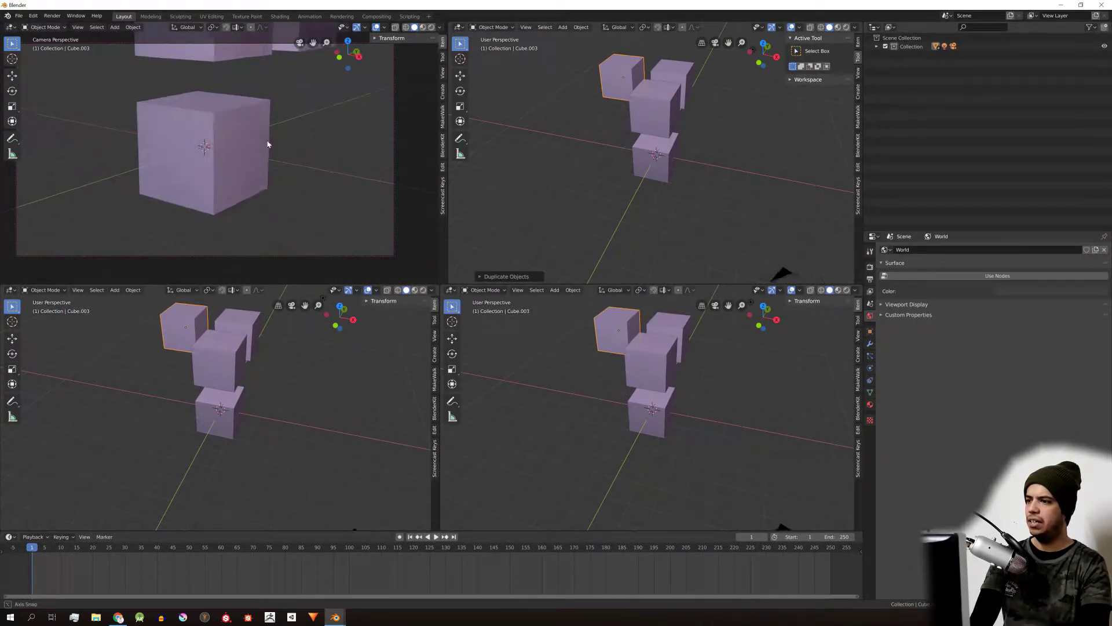
{"action": "scroll", "coordinate": [268, 143], "scroll_direction": "down", "scroll_amount": 4}
{"action": "middle_click_drag", "start_coordinate": [281, 129], "coordinate": [296, 162]}
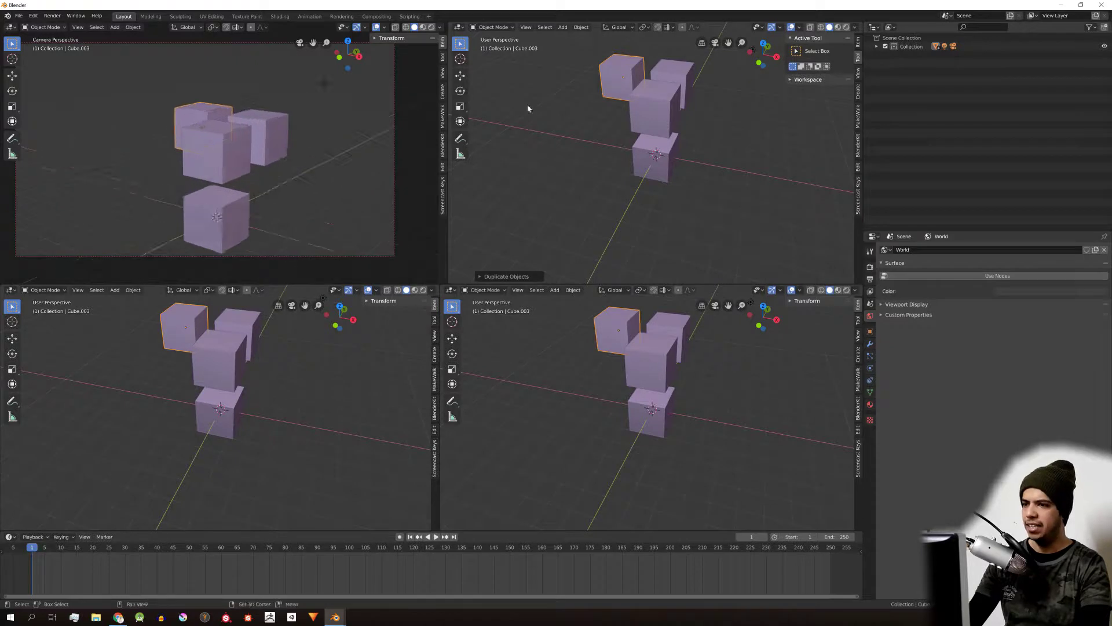
Step: Set the remaining three viewports to the front, right and top orthographic views
{"action": "left_click", "coordinate": [655, 110]}
{"action": "key", "text": "KP_1"}
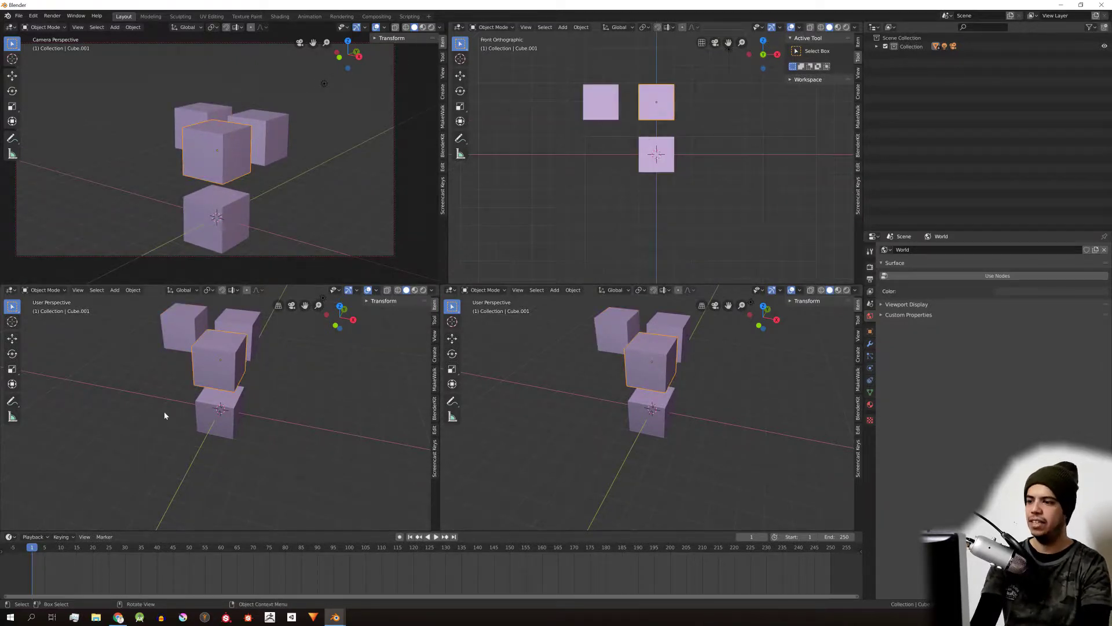
{"action": "key", "text": "KP_3"}
{"action": "key", "text": "KP_7"}
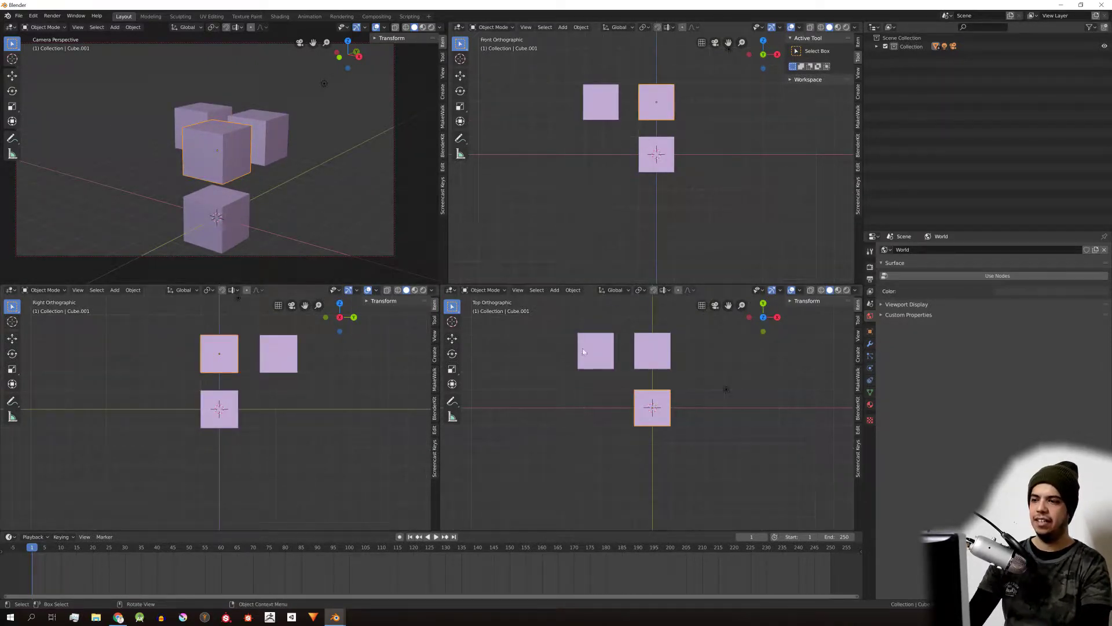
Step: Try moving the rear cube freely in the right orthographic viewport
{"action": "left_click", "coordinate": [284, 357]}
{"action": "key", "text": "g"}
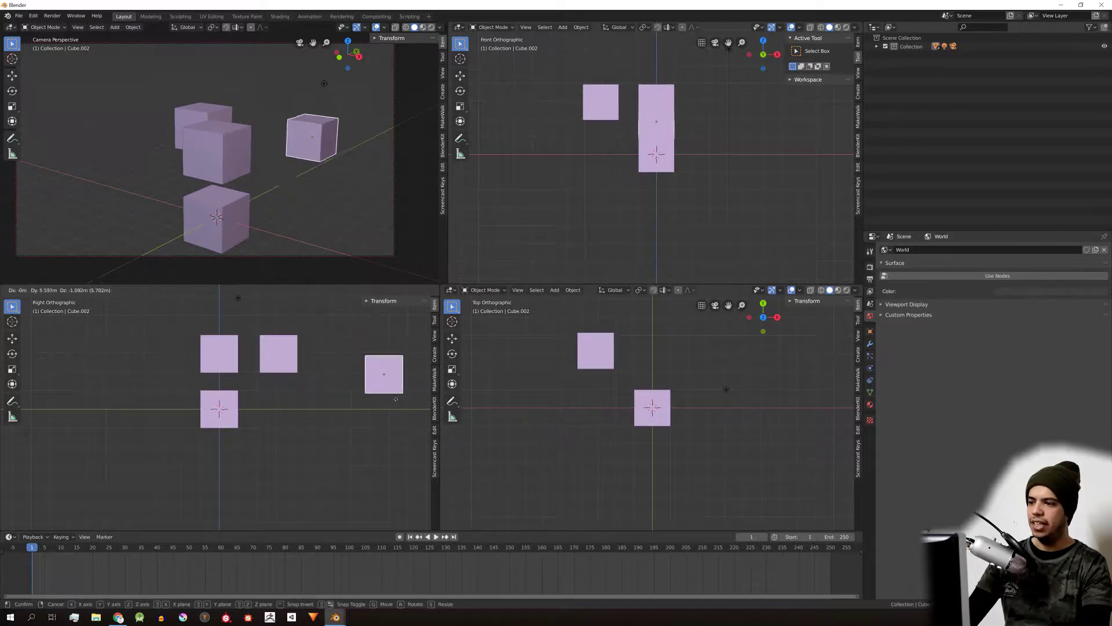
{"action": "right_click", "coordinate": [365, 377]}
{"action": "scroll", "coordinate": [318, 385], "scroll_direction": "up", "scroll_amount": 4}
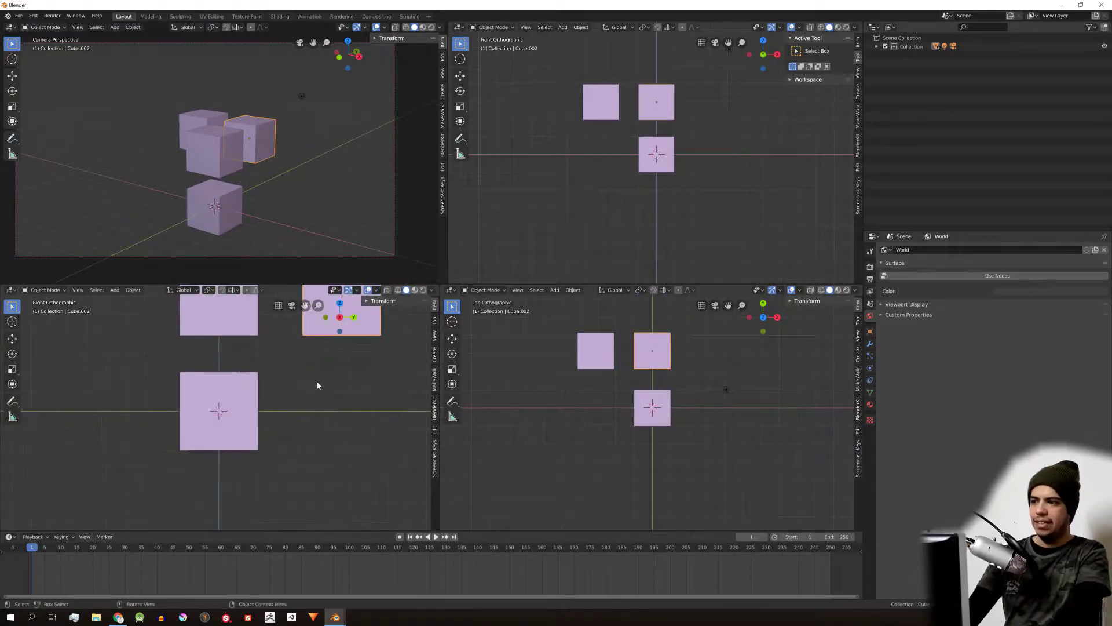
{"action": "scroll", "coordinate": [315, 385], "scroll_direction": "down", "scroll_amount": 3}
{"action": "middle_click_drag", "start_coordinate": [313, 385], "coordinate": [289, 427], "text": "shift"}
{"action": "scroll", "coordinate": [290, 427], "scroll_direction": "up", "scroll_amount": 2}
{"action": "scroll", "coordinate": [290, 427], "scroll_direction": "down", "scroll_amount": 2}
{"action": "key", "text": "g"}
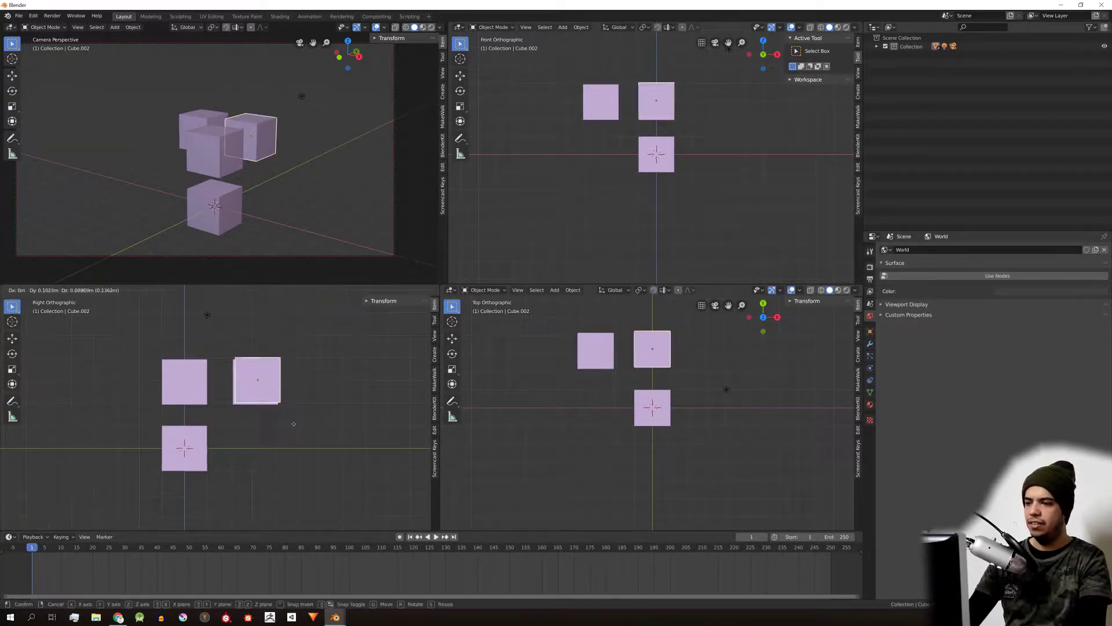
{"action": "left_click", "coordinate": [287, 374]}
Step: Return to a single perspective viewport with all four cubes in frame
{"action": "key", "text": "ctrl+space"}
{"action": "scroll", "coordinate": [316, 174], "scroll_direction": "up", "scroll_amount": 3}
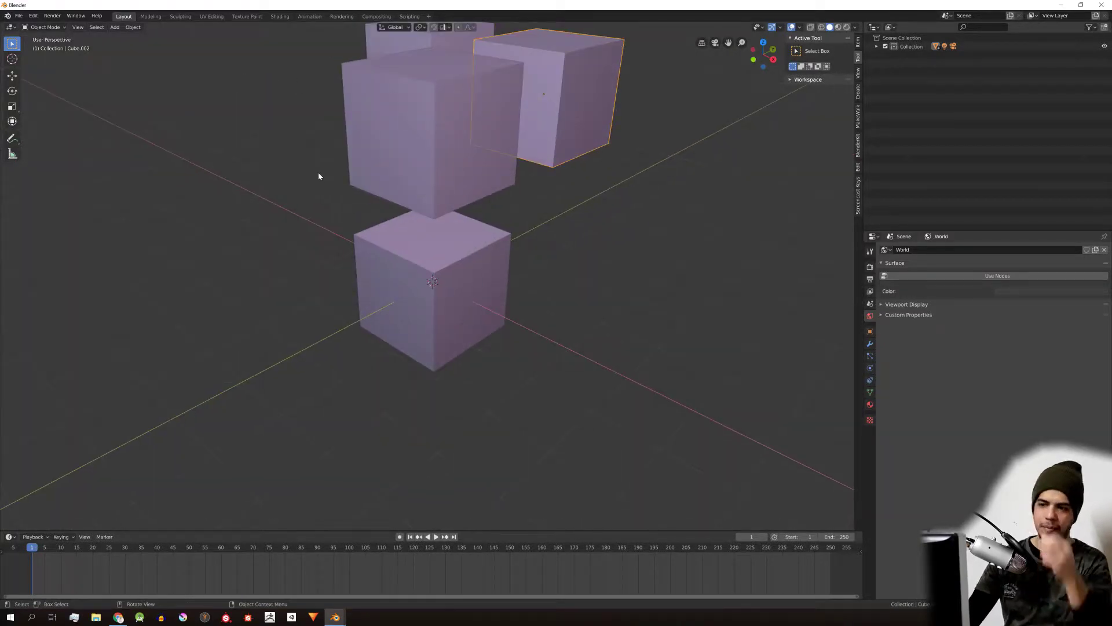
{"action": "middle_click_drag", "start_coordinate": [571, 150], "coordinate": [536, 211], "text": "shift"}
{"action": "scroll", "coordinate": [537, 208], "scroll_direction": "down", "scroll_amount": 1}
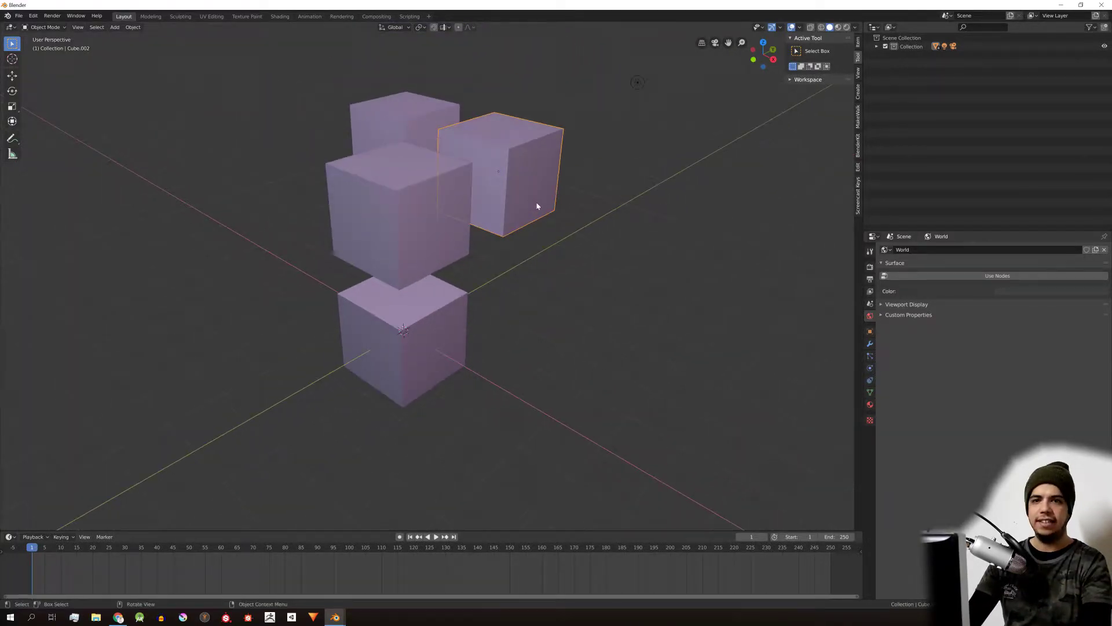
Step: Toggle Quad View on for the 3D viewport and deselect all objects
{"action": "left_click", "coordinate": [78, 28]}
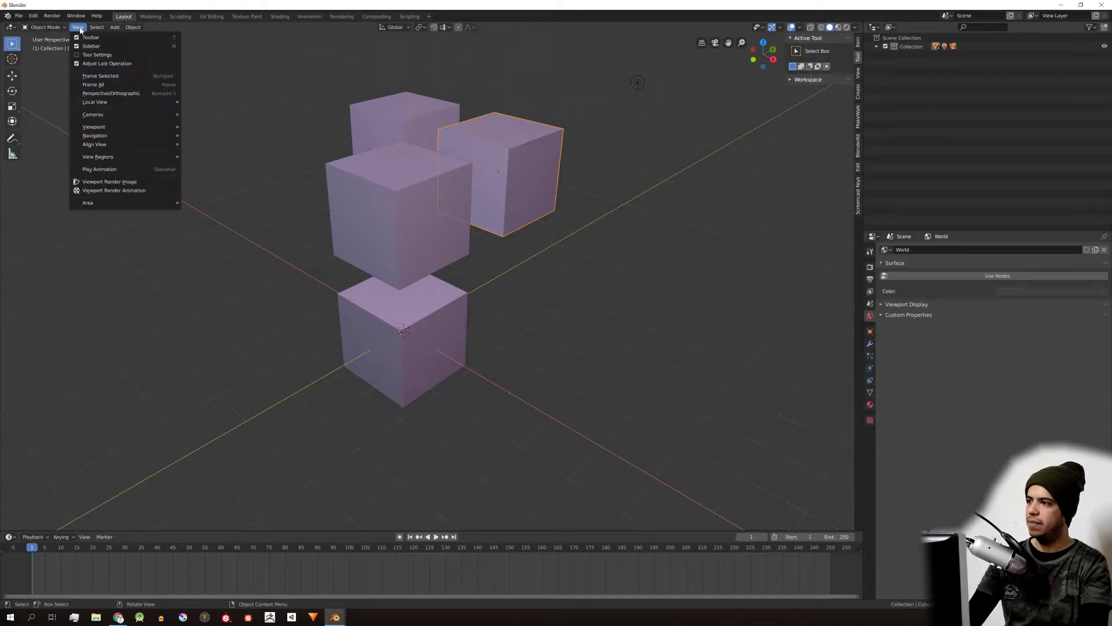
{"action": "left_click", "coordinate": [80, 28]}
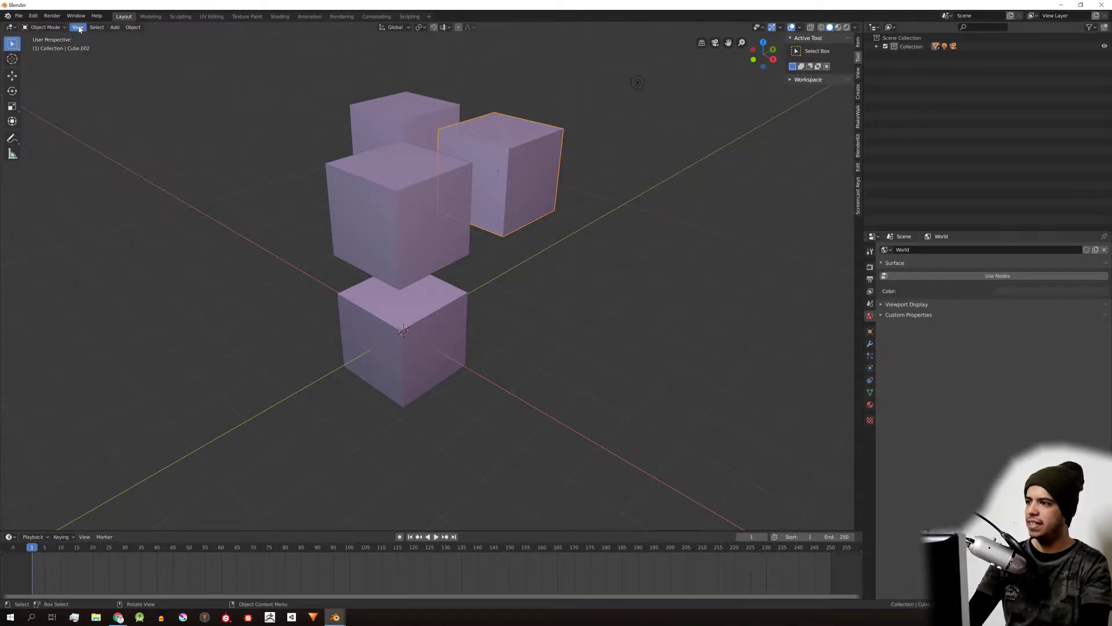
{"action": "left_click", "coordinate": [78, 27]}
{"action": "mouse_move", "coordinate": [116, 203]}
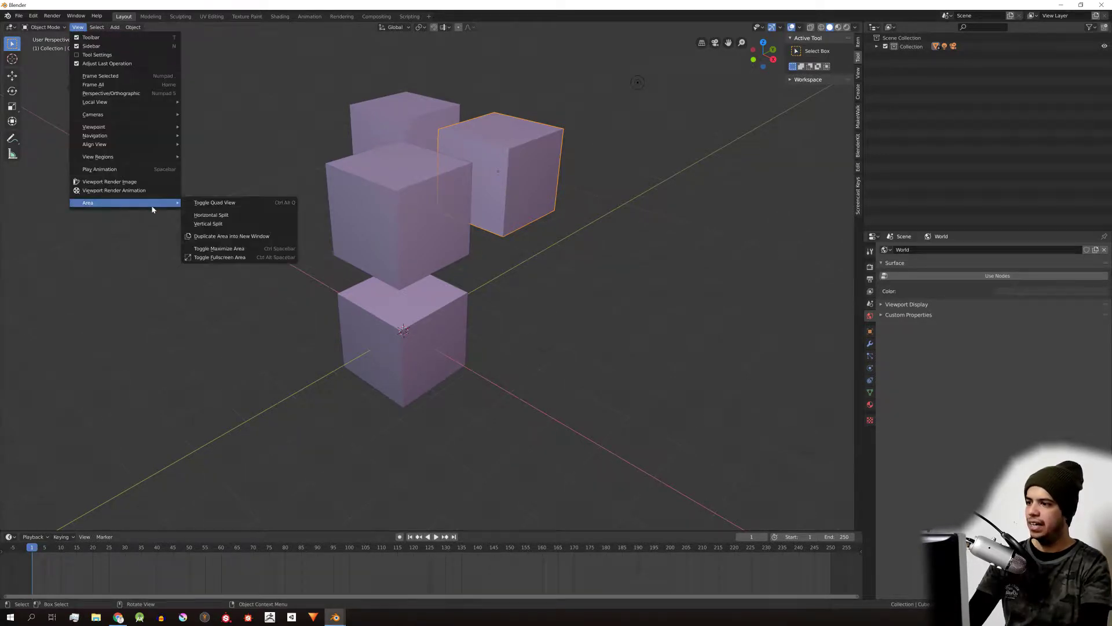
{"action": "left_click", "coordinate": [238, 204]}
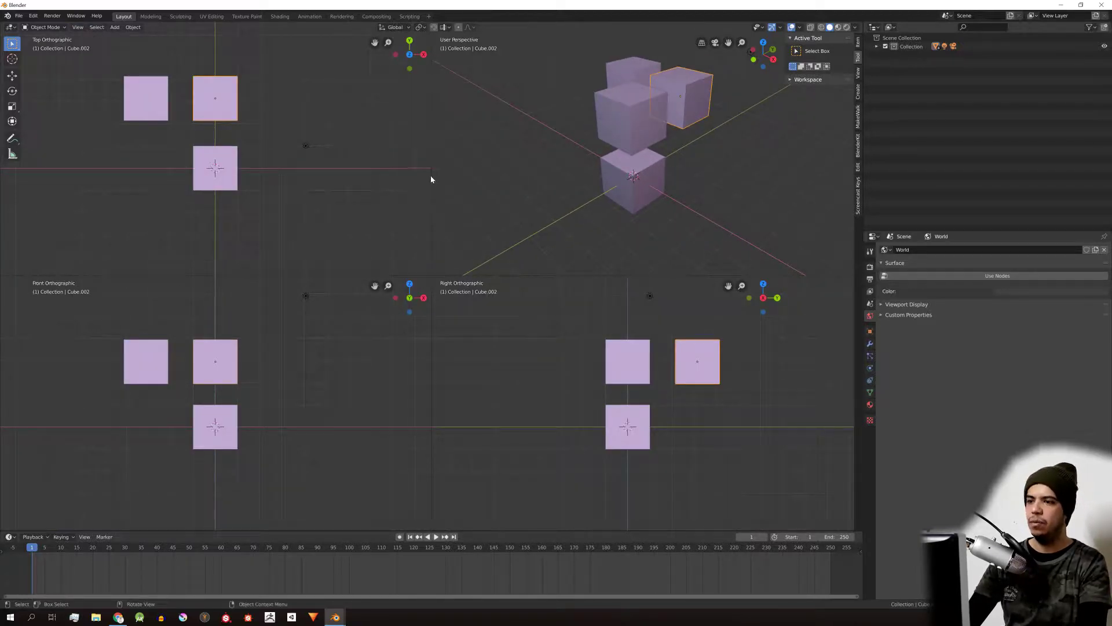
{"action": "key", "text": "alt+a"}
{"action": "scroll", "coordinate": [265, 168], "scroll_direction": "up", "scroll_amount": 2}
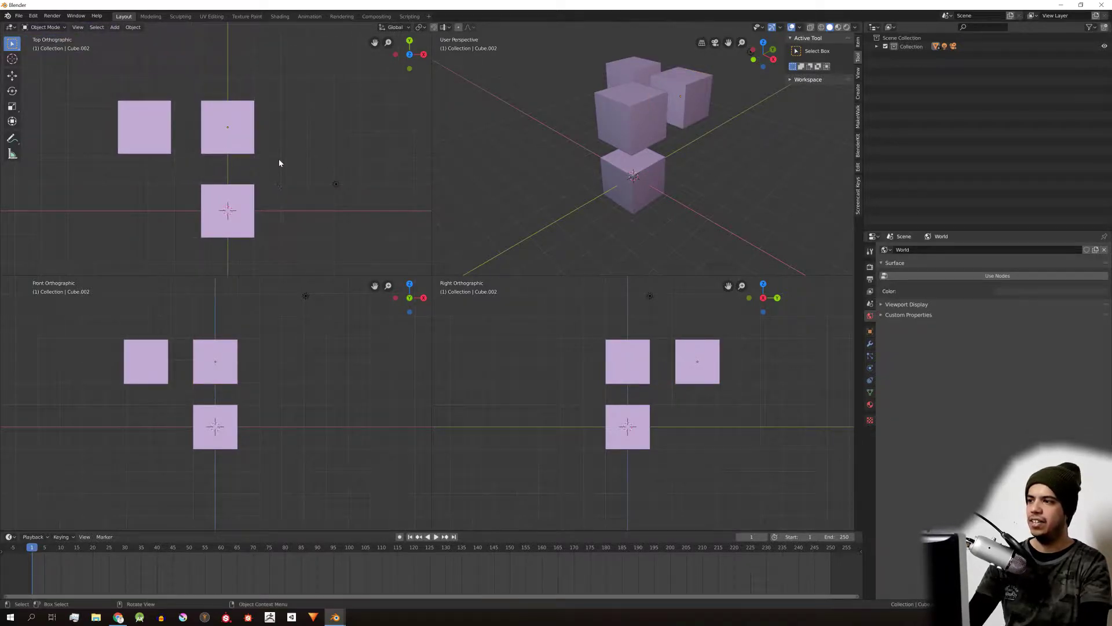
Step: Toggle Quad View off to return the 3D viewport to a single perspective view
{"action": "scroll", "coordinate": [278, 168], "scroll_direction": "up", "scroll_amount": 2}
{"action": "scroll", "coordinate": [281, 162], "scroll_direction": "down", "scroll_amount": 1}
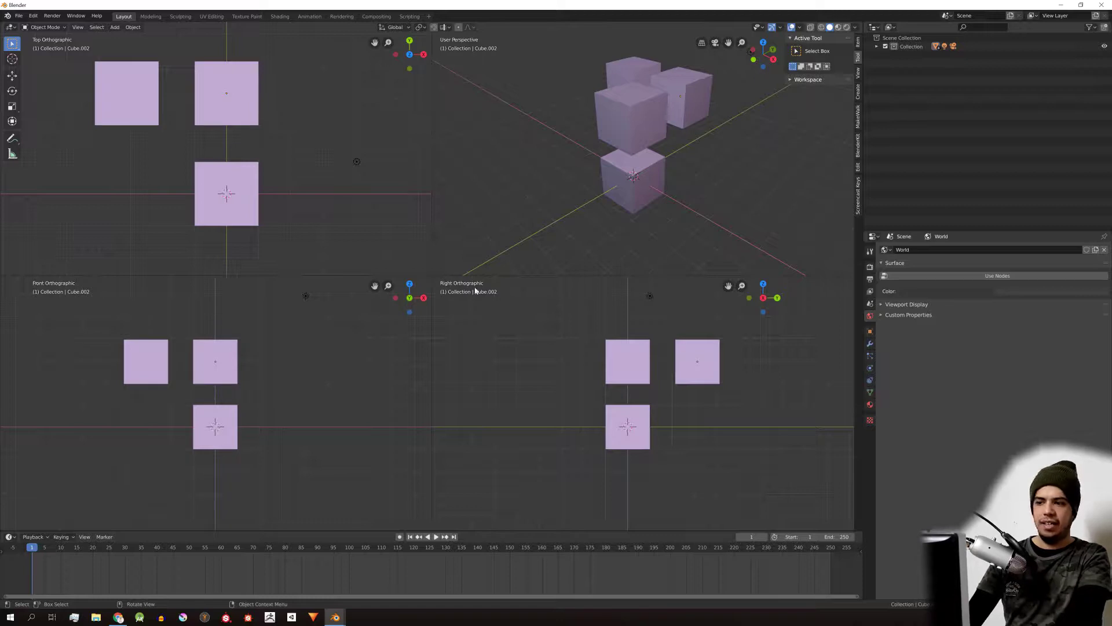
{"action": "mouse_move", "coordinate": [657, 104]}
{"action": "middle_mouse_down"}
{"action": "mouse_move", "coordinate": [679, 79]}
{"action": "mouse_move", "coordinate": [642, 103]}
{"action": "middle_mouse_up"}
{"action": "scroll", "coordinate": [643, 103], "scroll_direction": "up", "scroll_amount": 3}
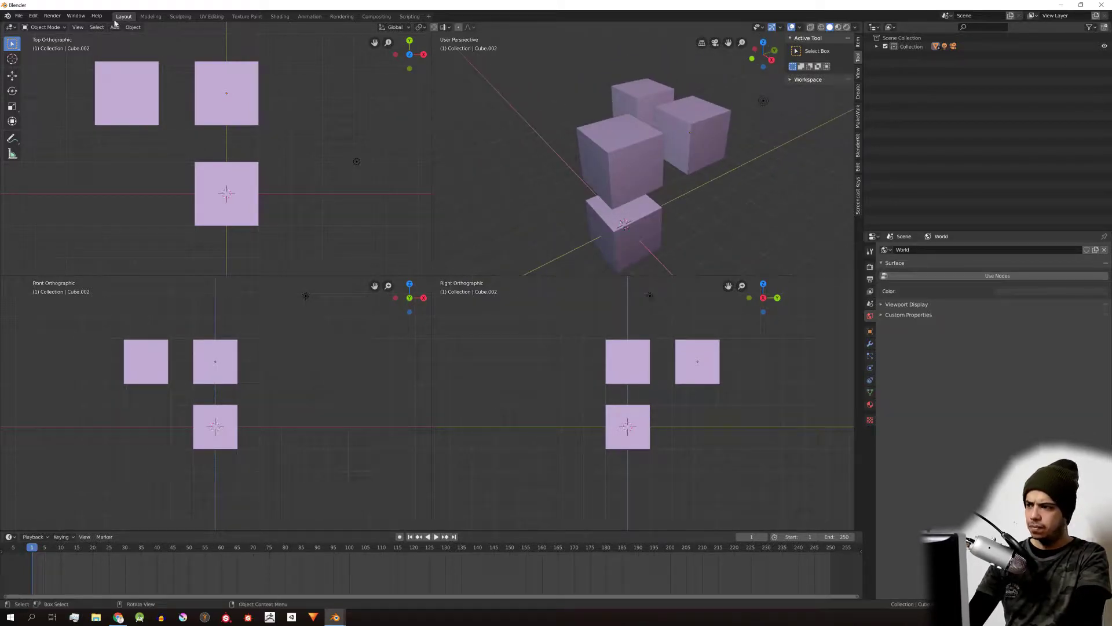
{"action": "left_click", "coordinate": [77, 27]}
{"action": "mouse_move", "coordinate": [133, 211]}
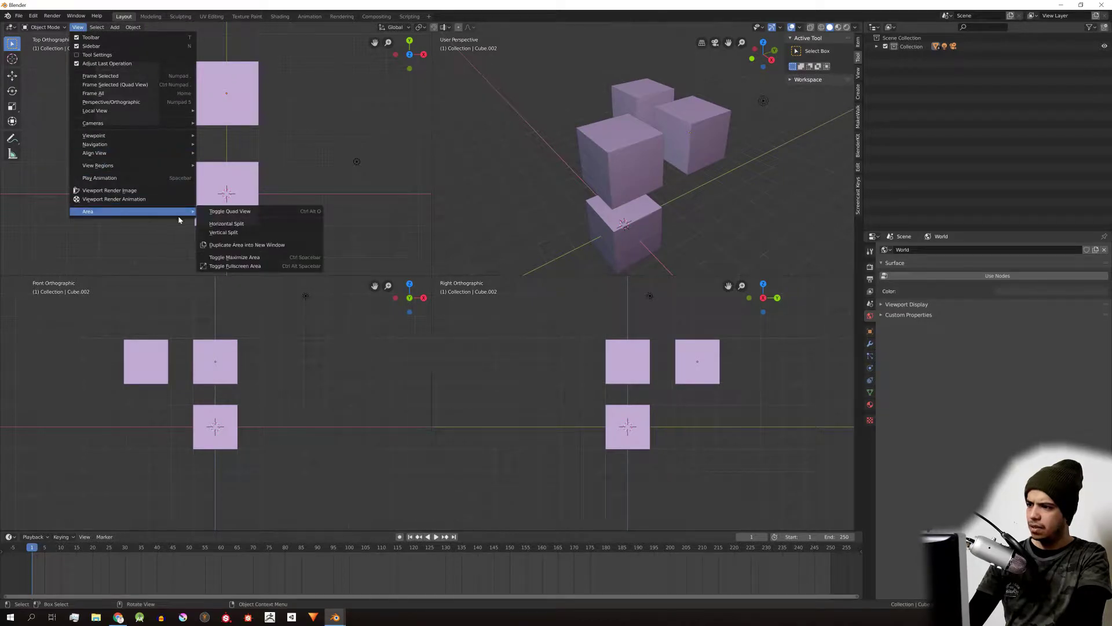
{"action": "left_click", "coordinate": [246, 213]}
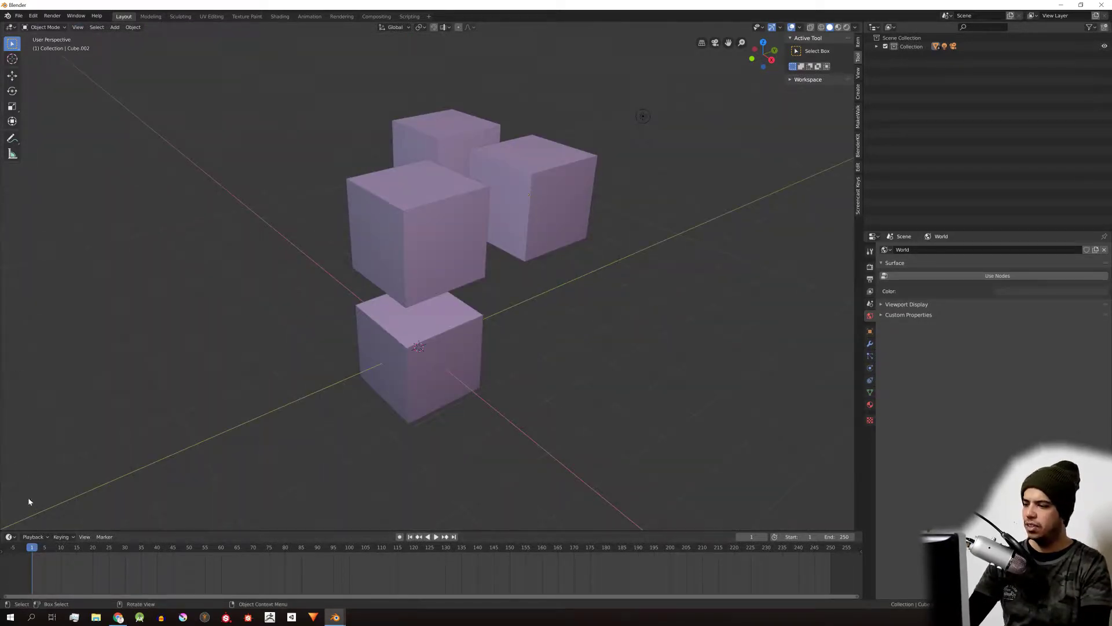
Step: Divide the 3D viewport into one large and two stacked smaller areas, making the upper smaller one a Shader Editor
{"action": "left_click_drag", "start_coordinate": [4, 527], "coordinate": [396, 495]}
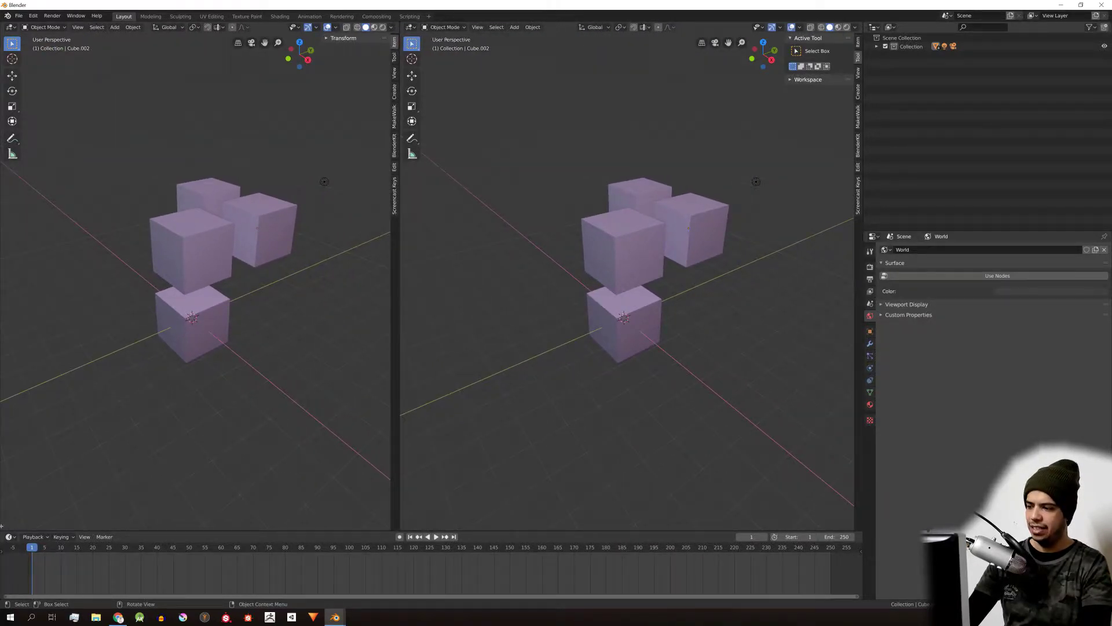
{"action": "left_click_drag", "start_coordinate": [2, 525], "coordinate": [2, 244]}
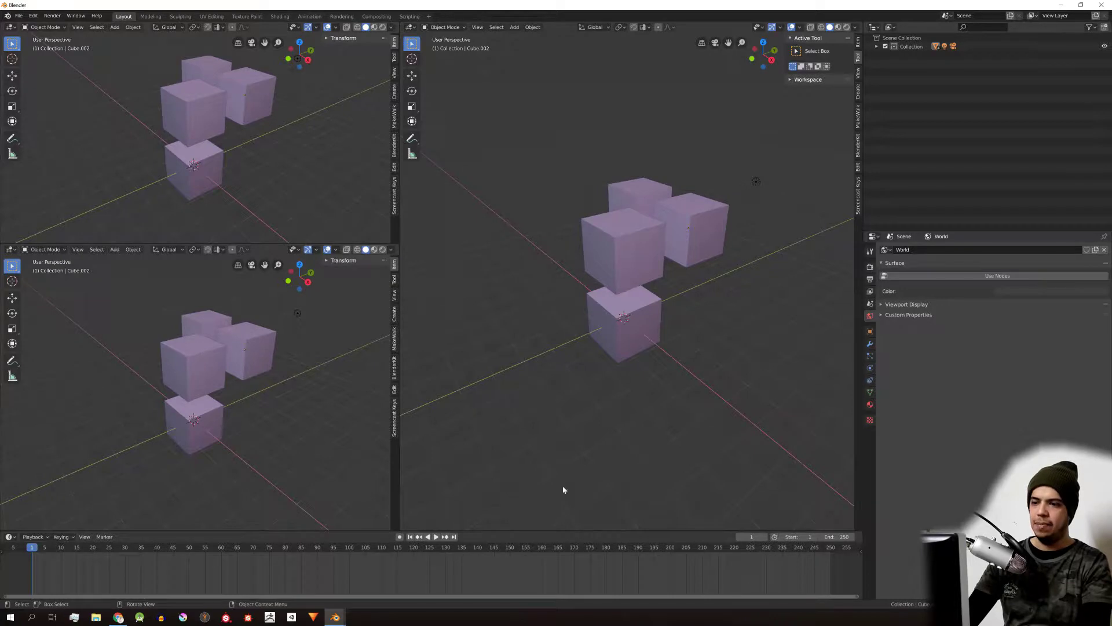
{"action": "left_click", "coordinate": [11, 27]}
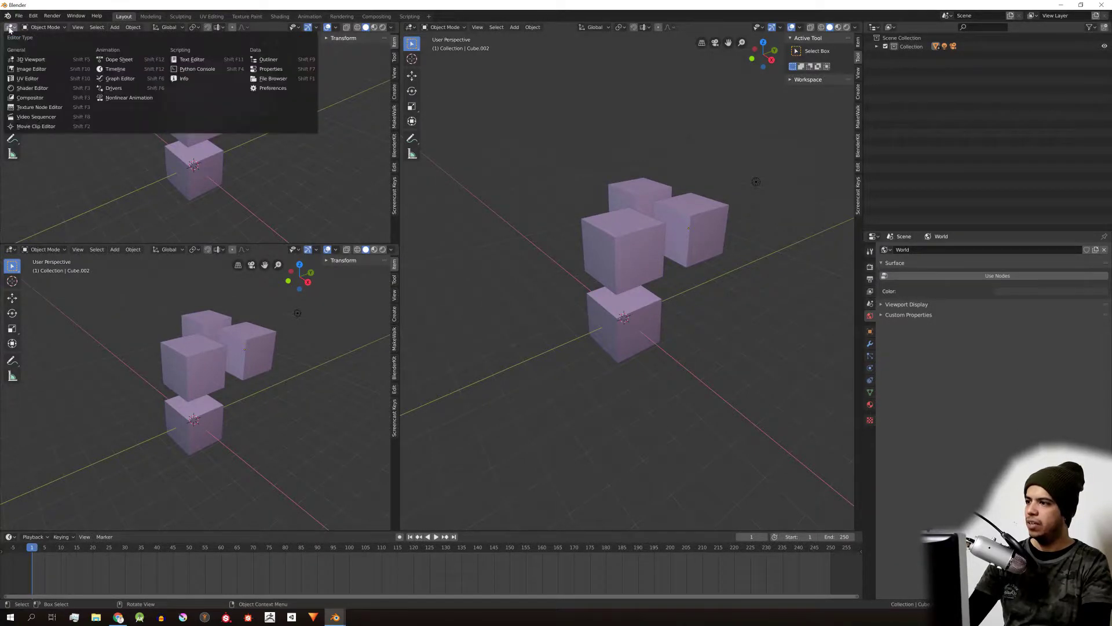
{"action": "left_click", "coordinate": [35, 88]}
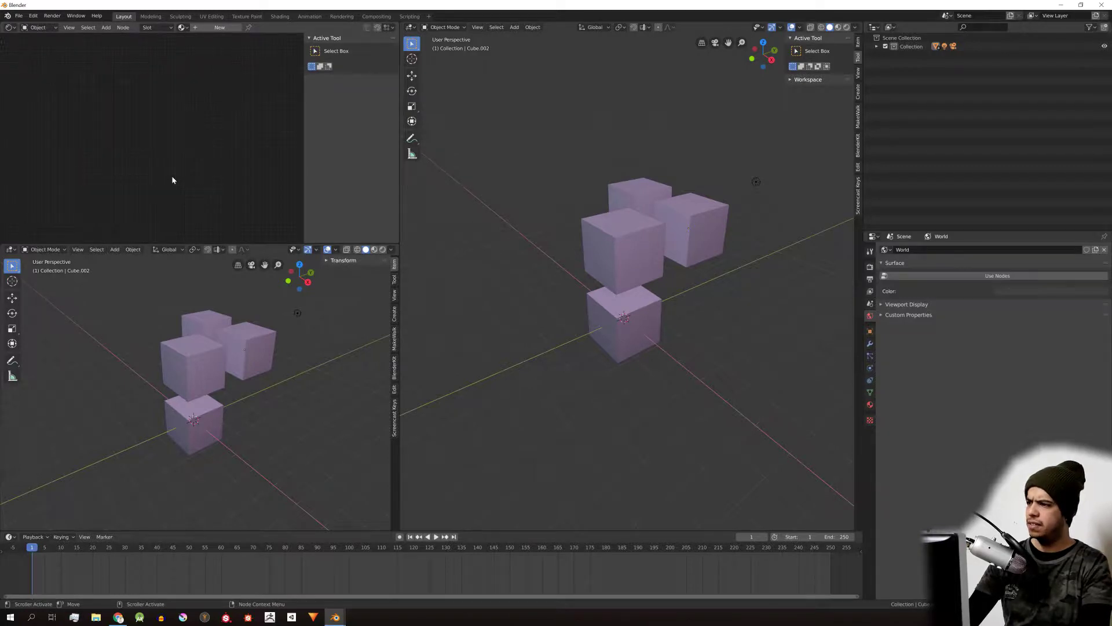
Step: Create a new material on the active cube and set the Base Color of its Principled BSDF node to light red
{"action": "left_click", "coordinate": [871, 404]}
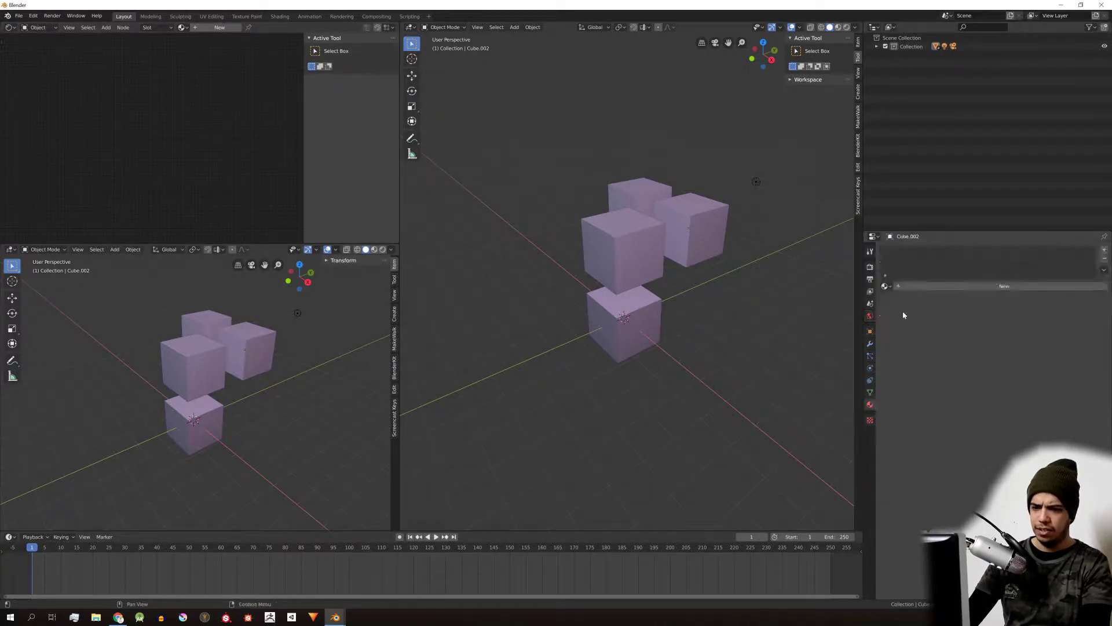
{"action": "left_click", "coordinate": [958, 286]}
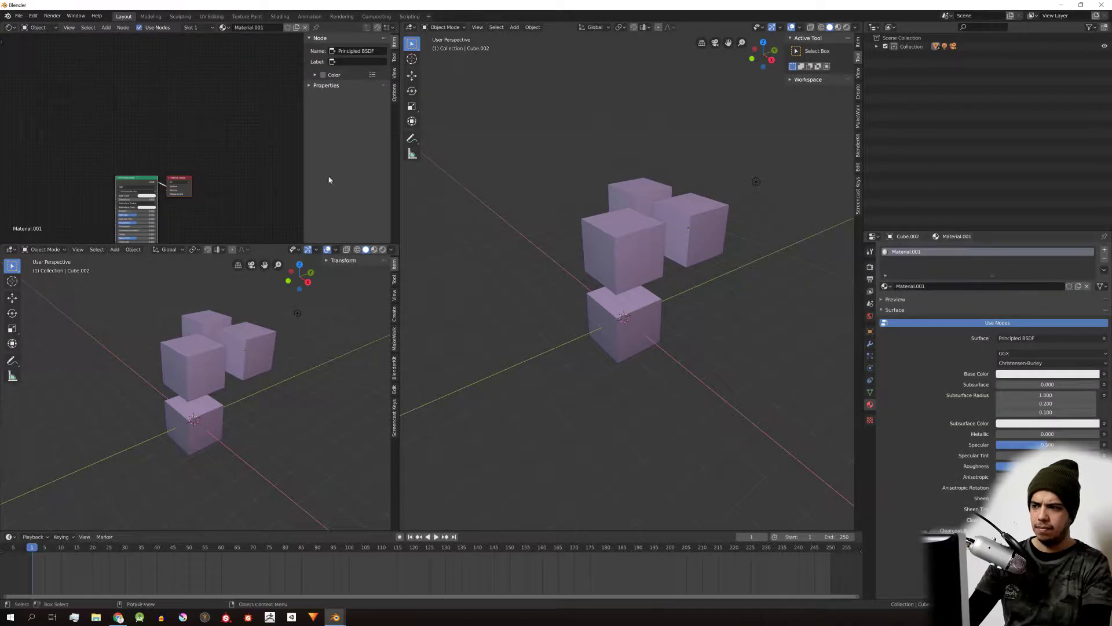
{"action": "scroll", "coordinate": [168, 100], "scroll_direction": "up", "scroll_amount": 4}
{"action": "left_click", "coordinate": [163, 104]}
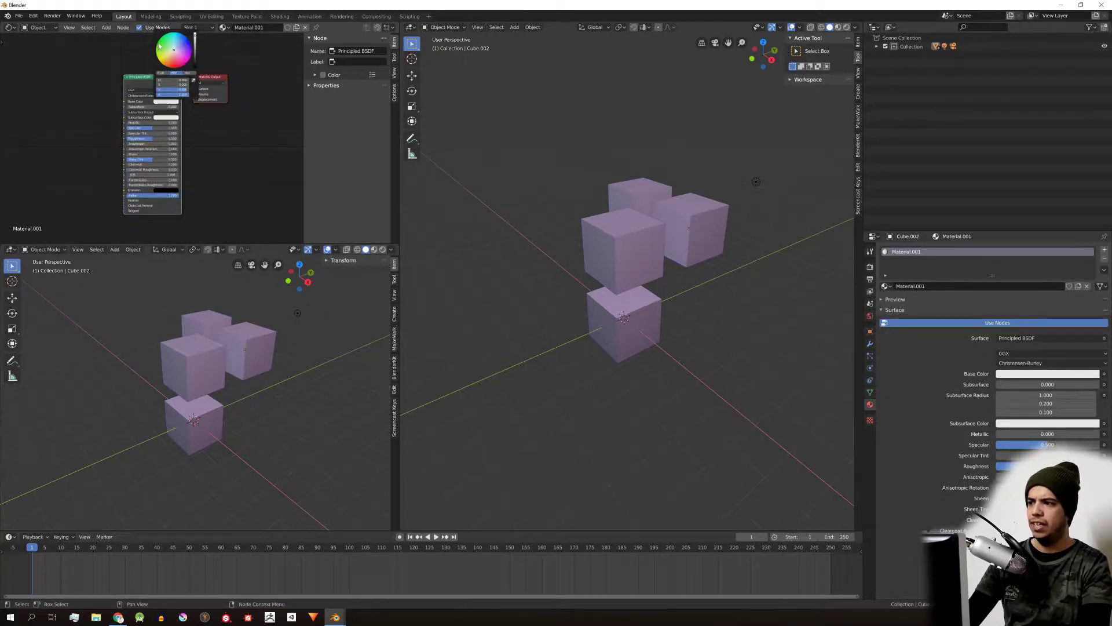
{"action": "left_click", "coordinate": [186, 50]}
Step: Switch the large 3D viewport to Rendered shading and set the material's Metallic value to 1.000 in its shader node
{"action": "key", "text": "z"}
{"action": "left_click", "coordinate": [583, 219]}
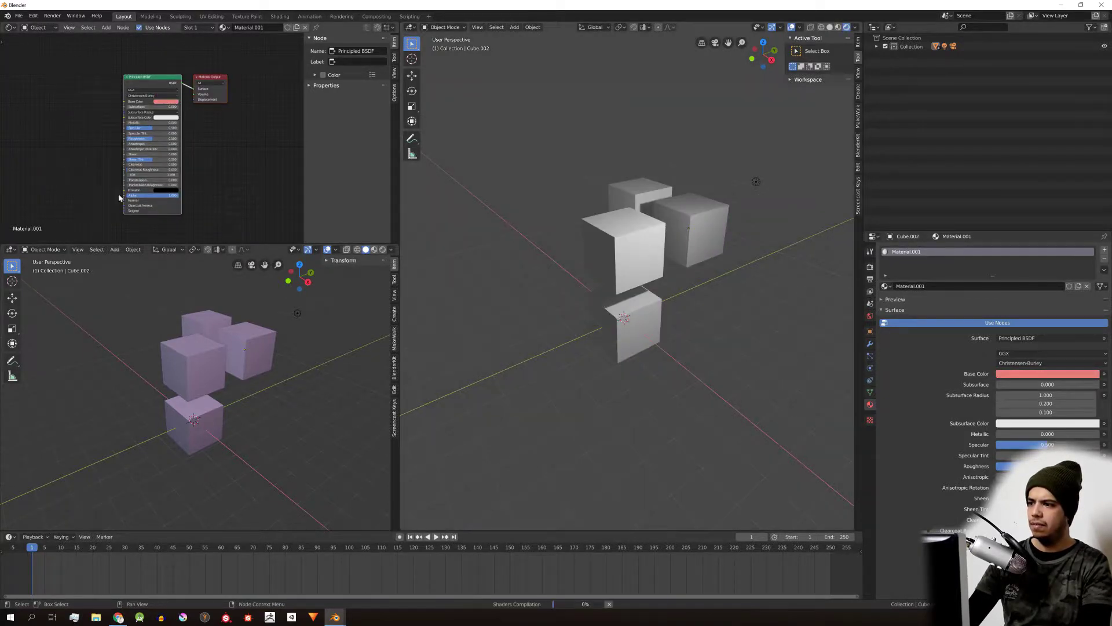
{"action": "middle_click_drag", "start_coordinate": [579, 260], "coordinate": [521, 220]}
{"action": "left_click_drag", "start_coordinate": [139, 124], "coordinate": [180, 123]}
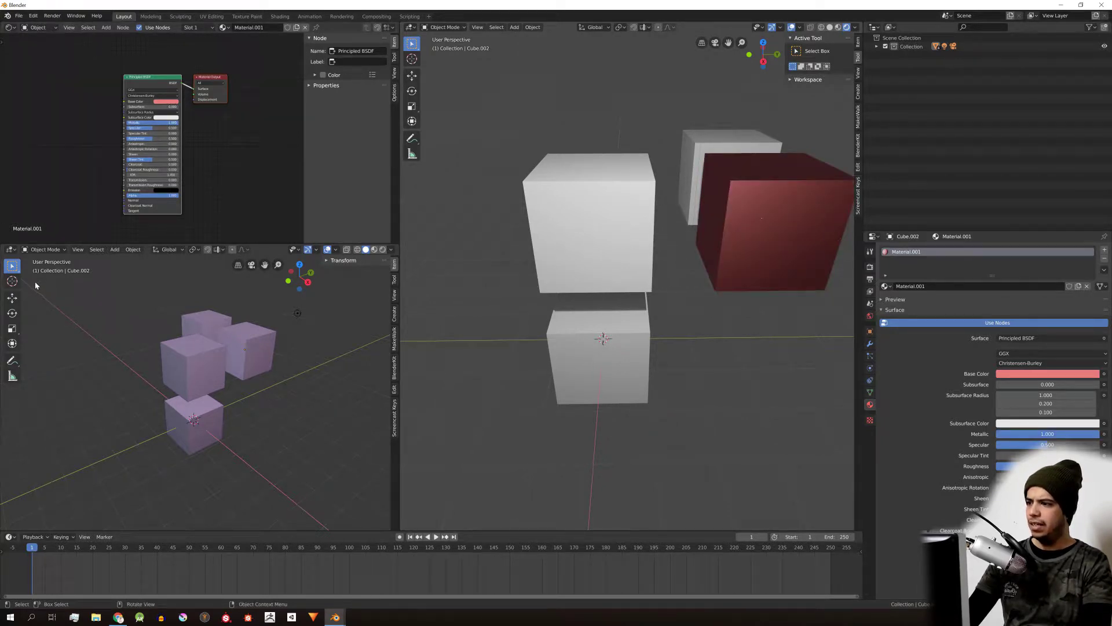
Step: Change the area below the Shader Editor to a UV Editor and put the red cube into Edit Mode
{"action": "left_click", "coordinate": [11, 249]}
{"action": "left_click", "coordinate": [32, 291]}
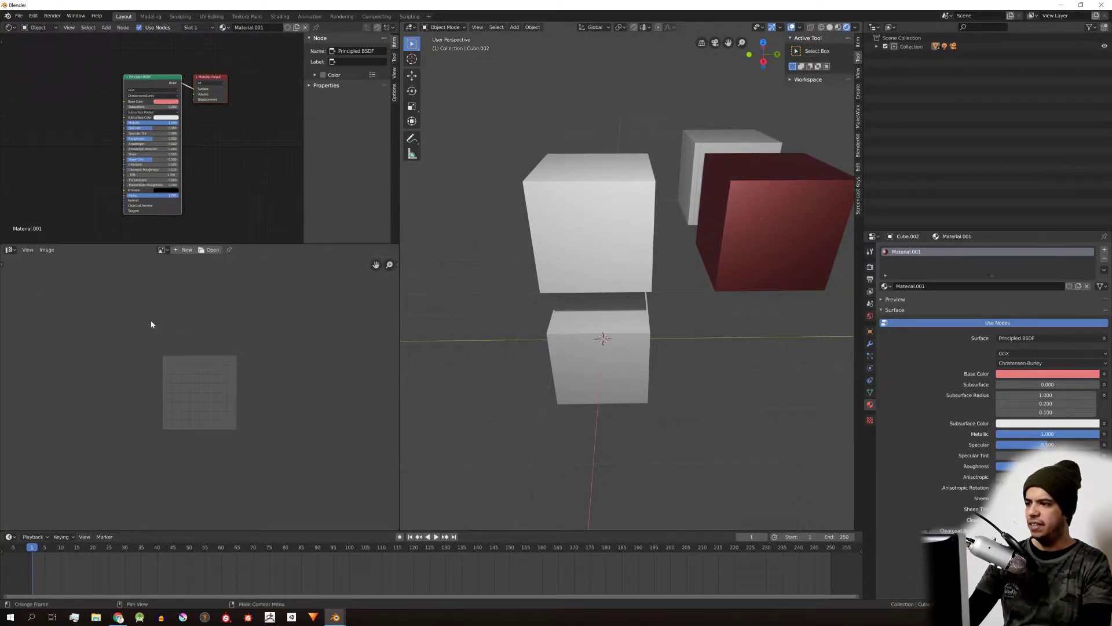
{"action": "scroll", "coordinate": [220, 341], "scroll_direction": "up", "scroll_amount": 6}
{"action": "key", "text": "Tab"}
{"action": "scroll", "coordinate": [691, 265], "scroll_direction": "down", "scroll_amount": 3}
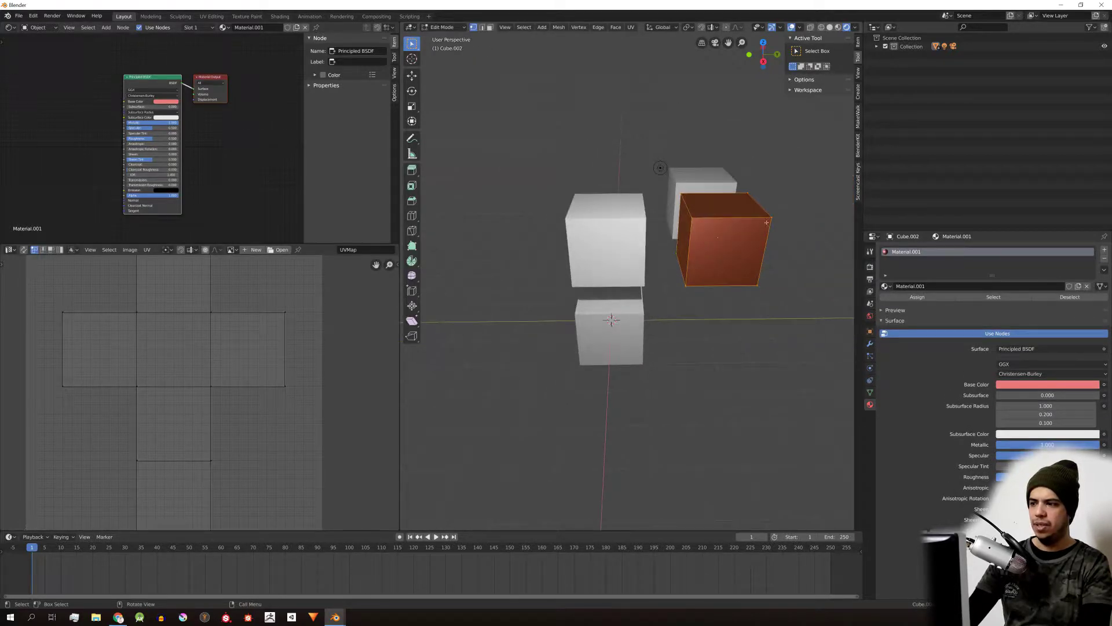
Step: Switch to the Elements.blend project to examine its multi-editor layout and normal map image, and return to the cube scene
{"action": "key", "text": "alt+Tab"}
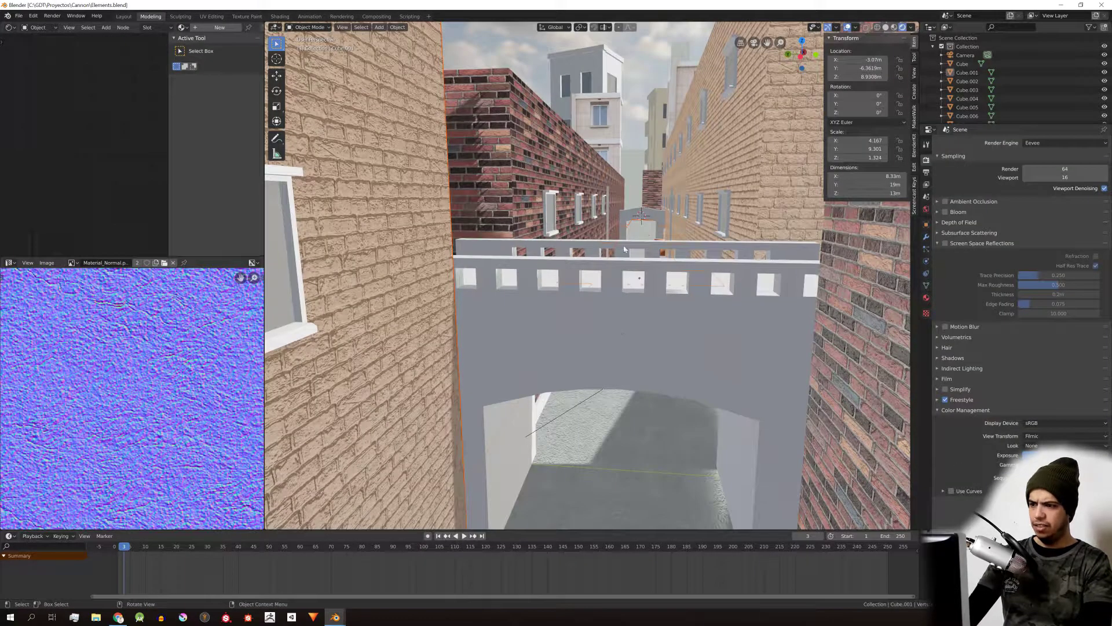
{"action": "scroll", "coordinate": [625, 255], "scroll_direction": "down", "scroll_amount": 2}
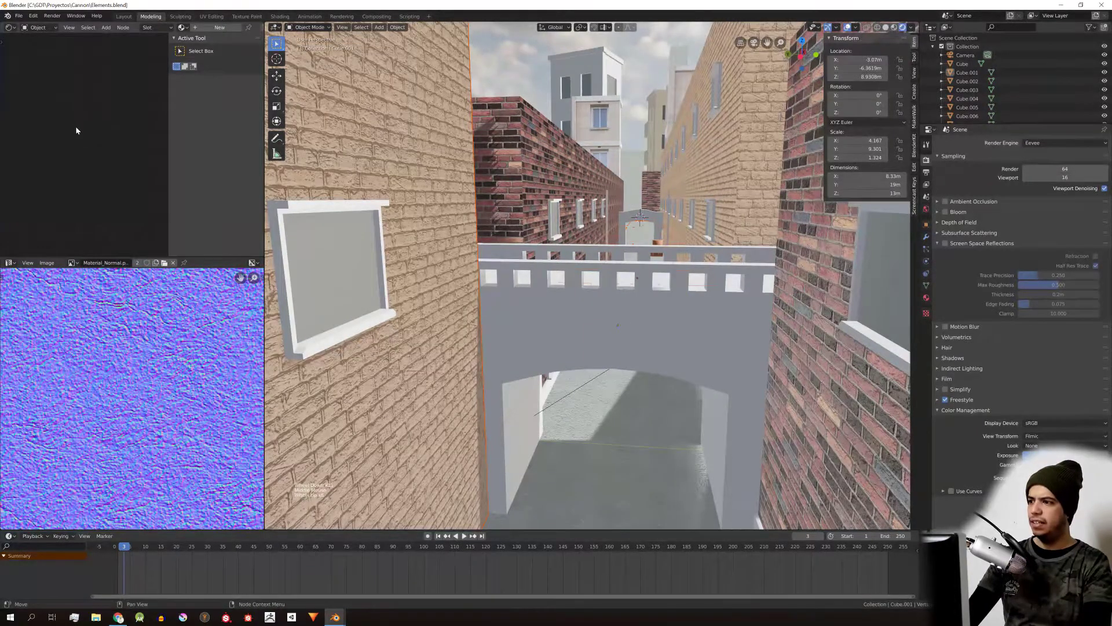
{"action": "scroll", "coordinate": [130, 410], "scroll_direction": "down", "scroll_amount": 3}
{"action": "scroll", "coordinate": [129, 392], "scroll_direction": "up", "scroll_amount": 5}
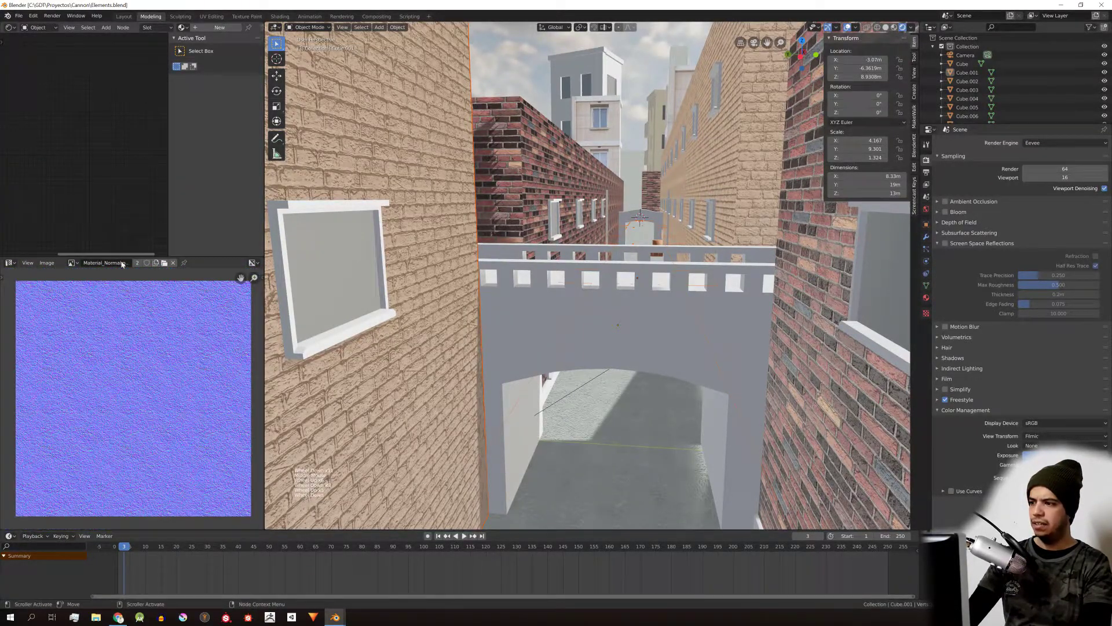
{"action": "key", "text": "alt+Tab"}
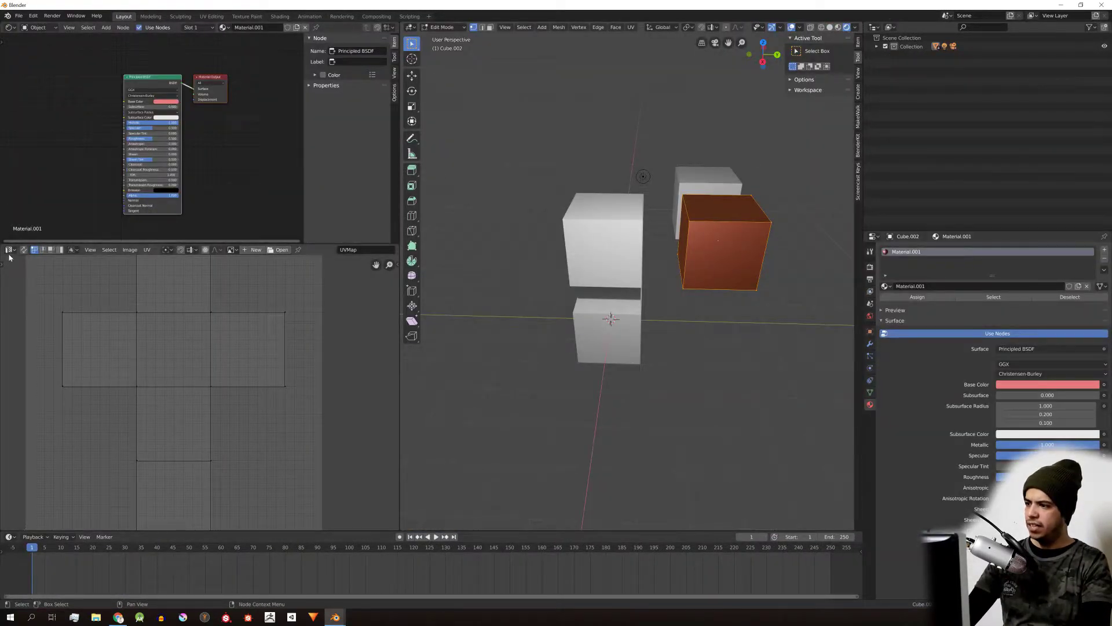
Step: Split the Shader Editor area horizontally and change its upper part to a Dope Sheet
{"action": "left_click_drag", "start_coordinate": [2, 242], "coordinate": [1, 141]}
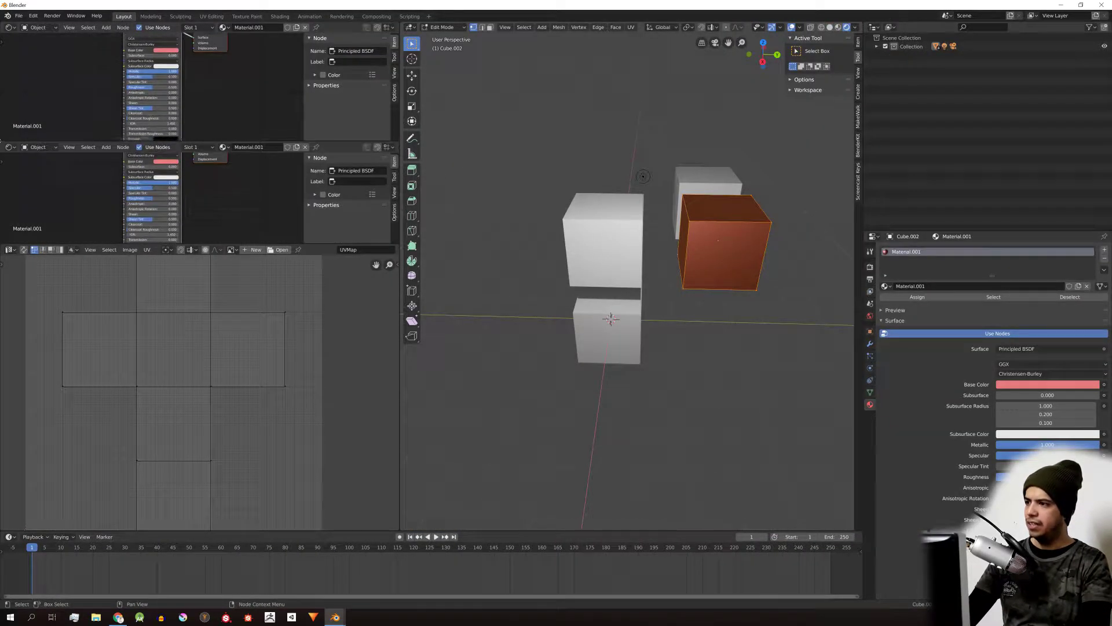
{"action": "left_click", "coordinate": [9, 27]}
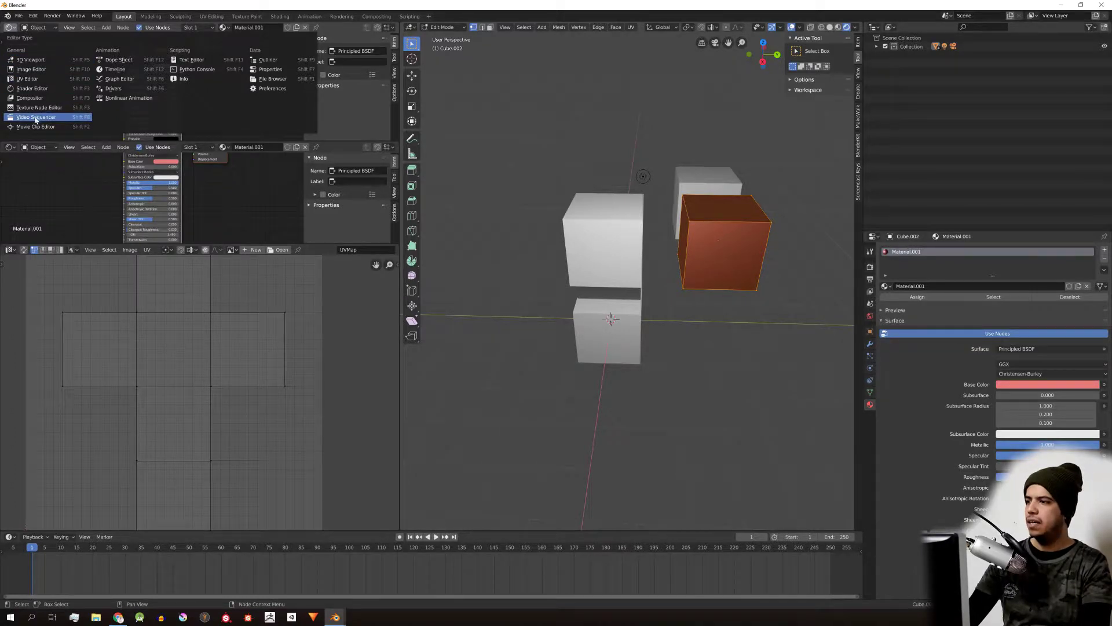
{"action": "left_click", "coordinate": [116, 60]}
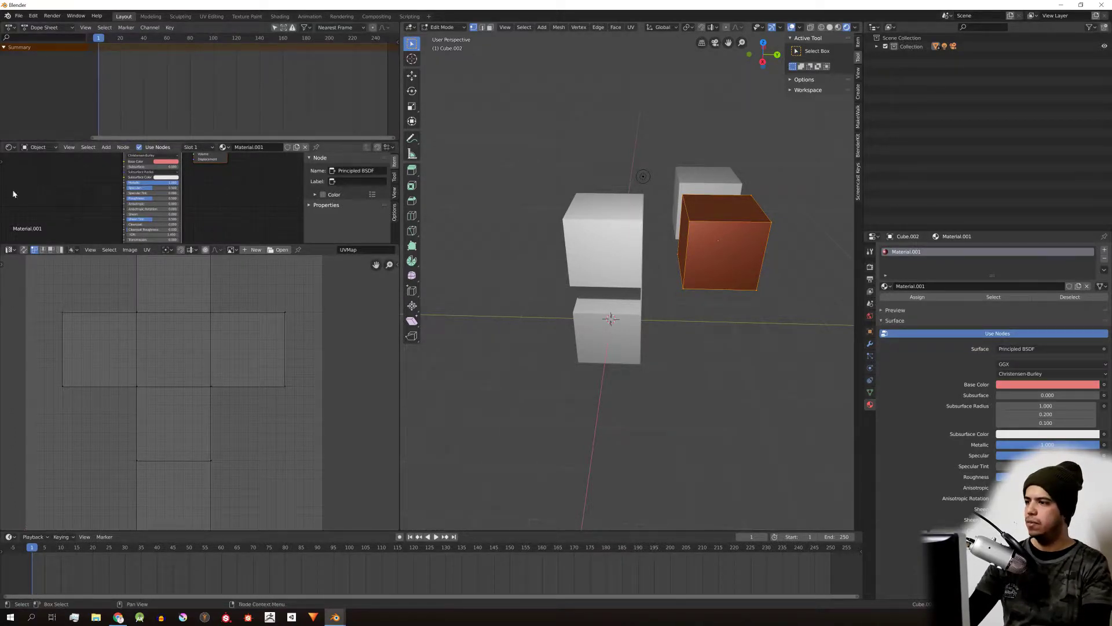
Step: Change the remaining Shader Editor to a Nonlinear Animation editor and the UV Editor to a Graph Editor
{"action": "left_click", "coordinate": [9, 146]}
{"action": "left_click", "coordinate": [124, 218]}
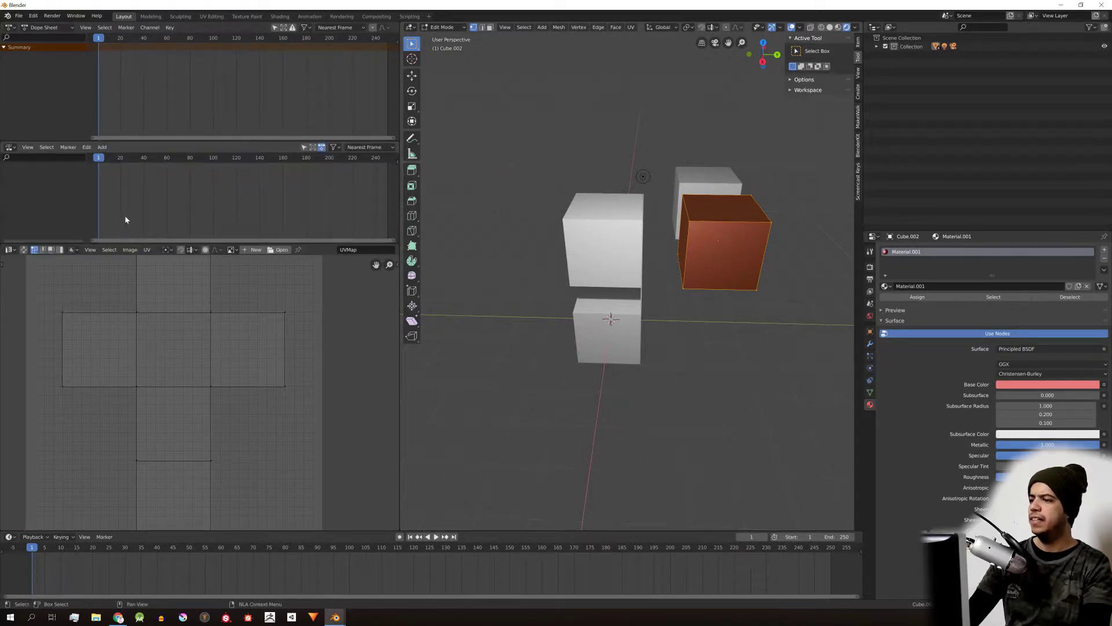
{"action": "left_click", "coordinate": [10, 250]}
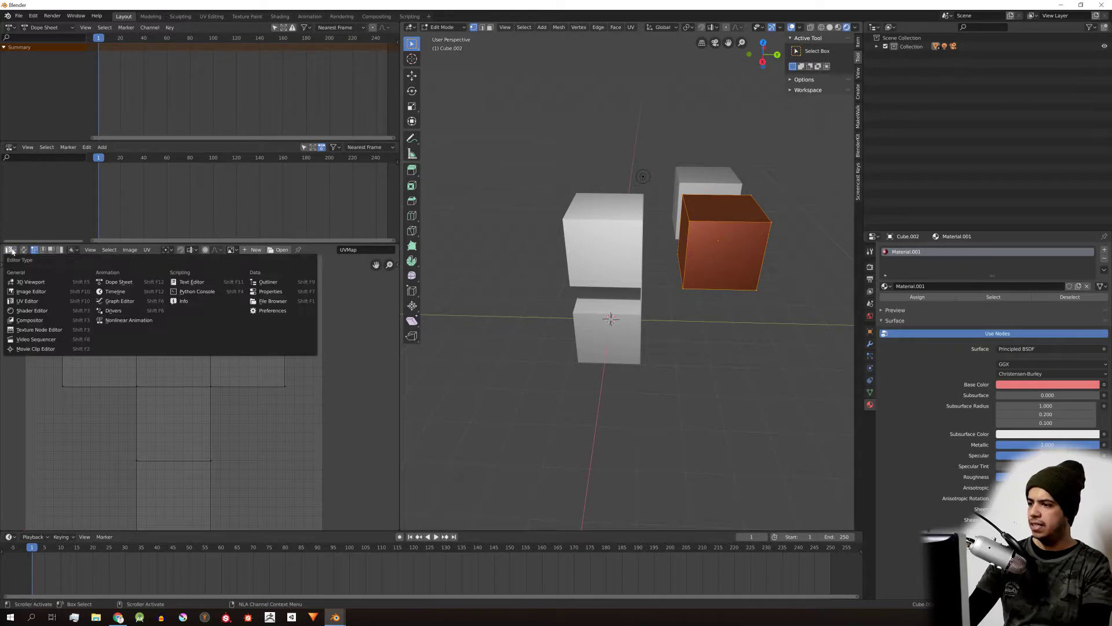
{"action": "left_click", "coordinate": [119, 302]}
{"action": "scroll", "coordinate": [208, 363], "scroll_direction": "up", "scroll_amount": 2}
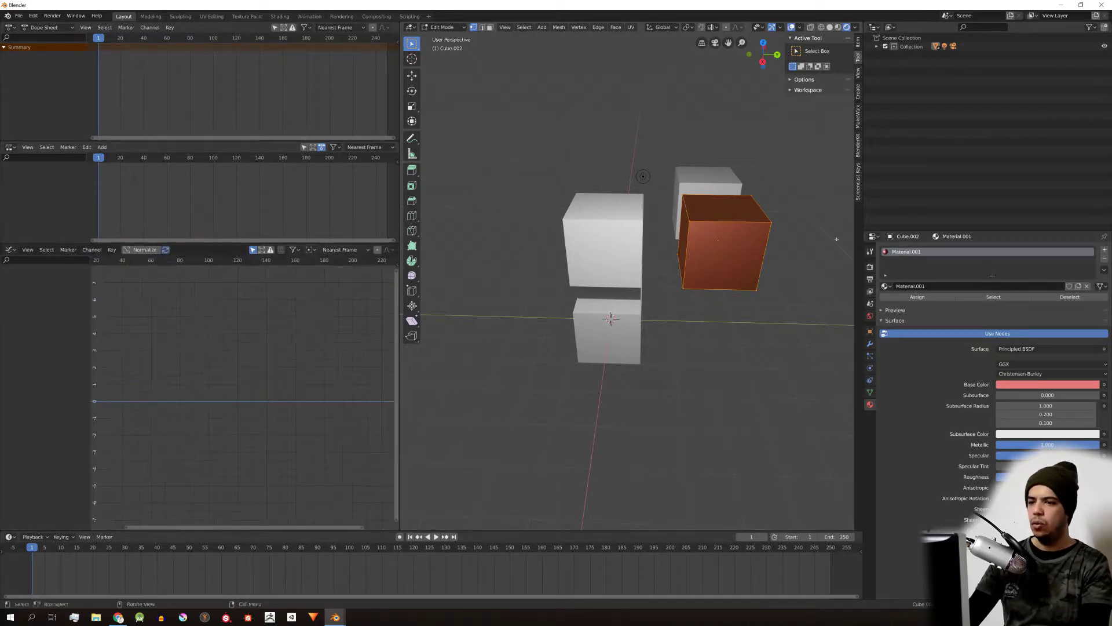
Step: Return the cube to Object Mode and join the two 3D viewports into one solid-shaded area
{"action": "scroll", "coordinate": [707, 258], "scroll_direction": "down", "scroll_amount": 3}
{"action": "key", "text": "Tab"}
{"action": "key", "text": "Tab"}
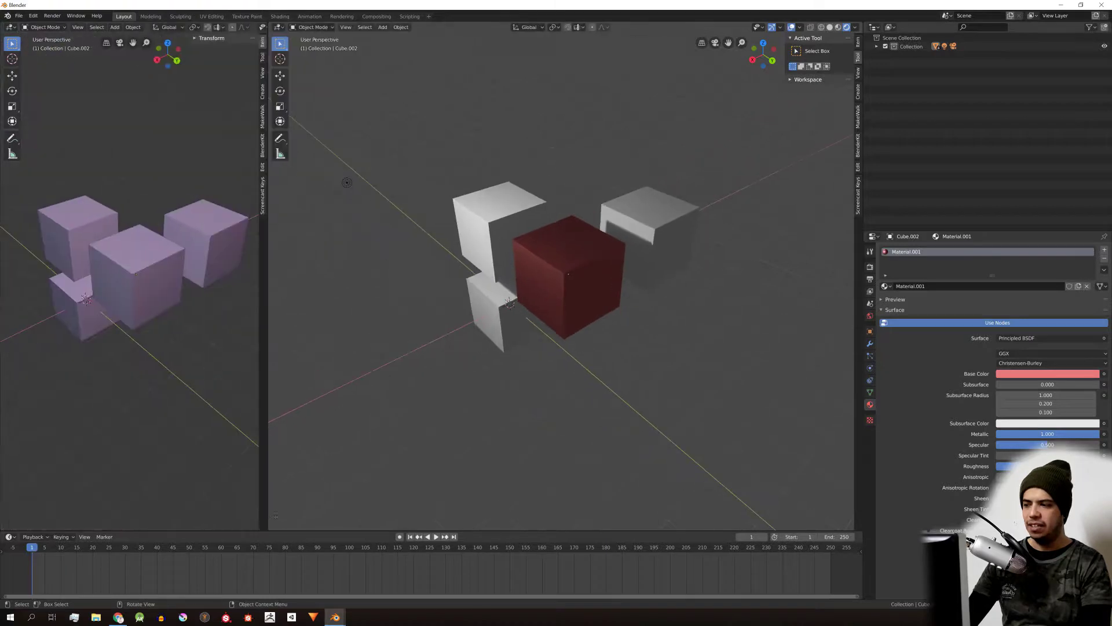
{"action": "mouse_move", "coordinate": [261, 505]}
{"action": "left_mouse_down"}
{"action": "mouse_move", "coordinate": [435, 505]}
{"action": "mouse_move", "coordinate": [203, 510]}
{"action": "mouse_move", "coordinate": [276, 496]}
{"action": "left_mouse_up"}
Step: Examine the four cubes from various angles and distances in the perspective viewport
{"action": "scroll", "coordinate": [276, 496], "scroll_direction": "up", "scroll_amount": 4}
{"action": "middle_click_drag", "start_coordinate": [325, 422], "coordinate": [409, 319]}
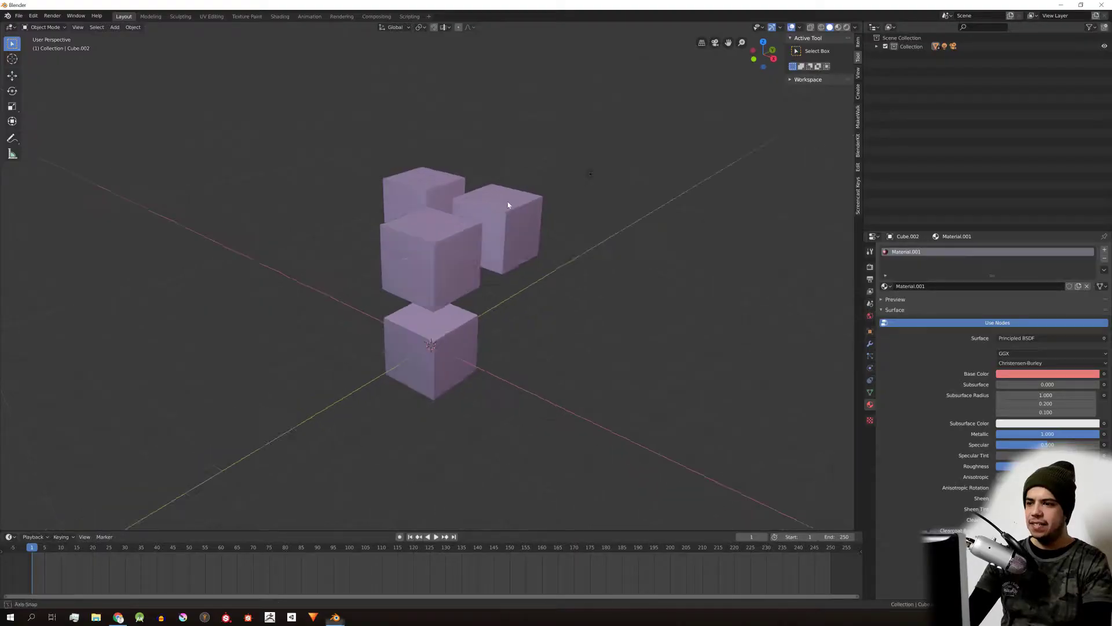
{"action": "scroll", "coordinate": [514, 208], "scroll_direction": "up", "scroll_amount": 4}
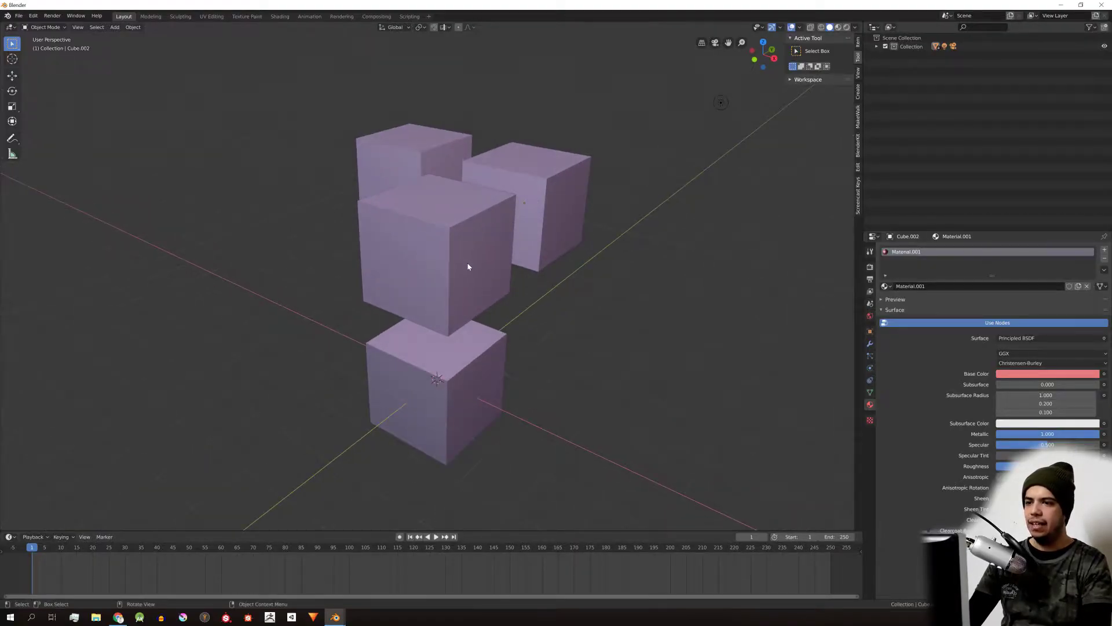
{"action": "middle_click_drag", "start_coordinate": [457, 238], "coordinate": [390, 266]}
{"action": "scroll", "coordinate": [513, 311], "scroll_direction": "up", "scroll_amount": 6}
{"action": "middle_click_drag", "start_coordinate": [495, 302], "coordinate": [462, 314]}
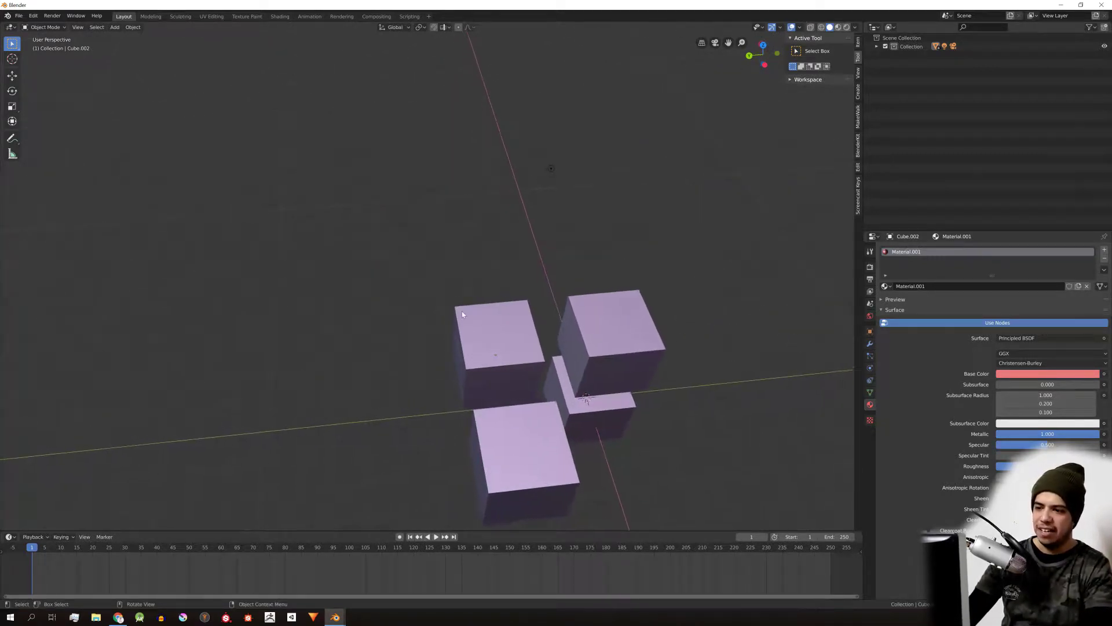
{"action": "scroll", "coordinate": [485, 334], "scroll_direction": "down", "scroll_amount": 10}
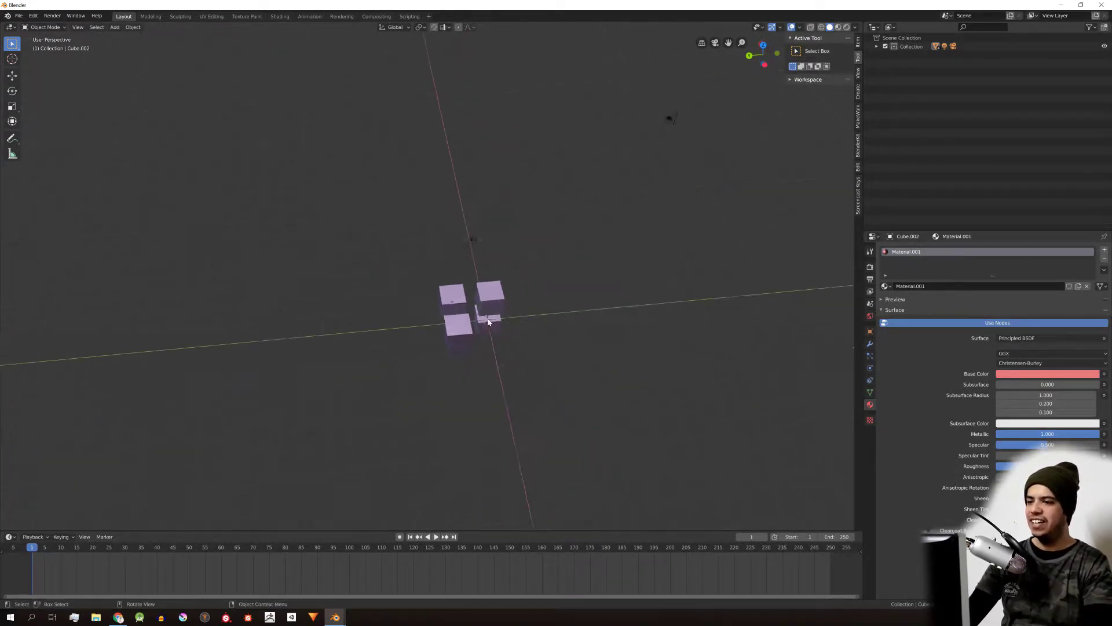
{"action": "middle_click_drag", "start_coordinate": [482, 284], "coordinate": [565, 189]}
{"action": "middle_click_drag", "start_coordinate": [544, 152], "coordinate": [501, 196]}
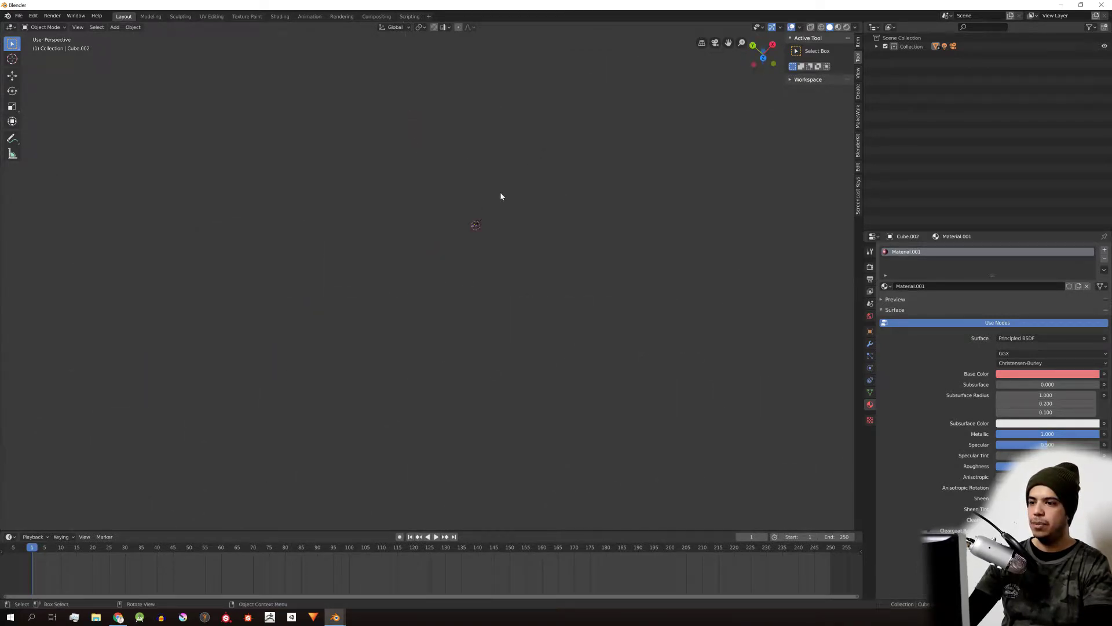
Step: Select the point light and frame it in the viewport
{"action": "left_click", "coordinate": [477, 225]}
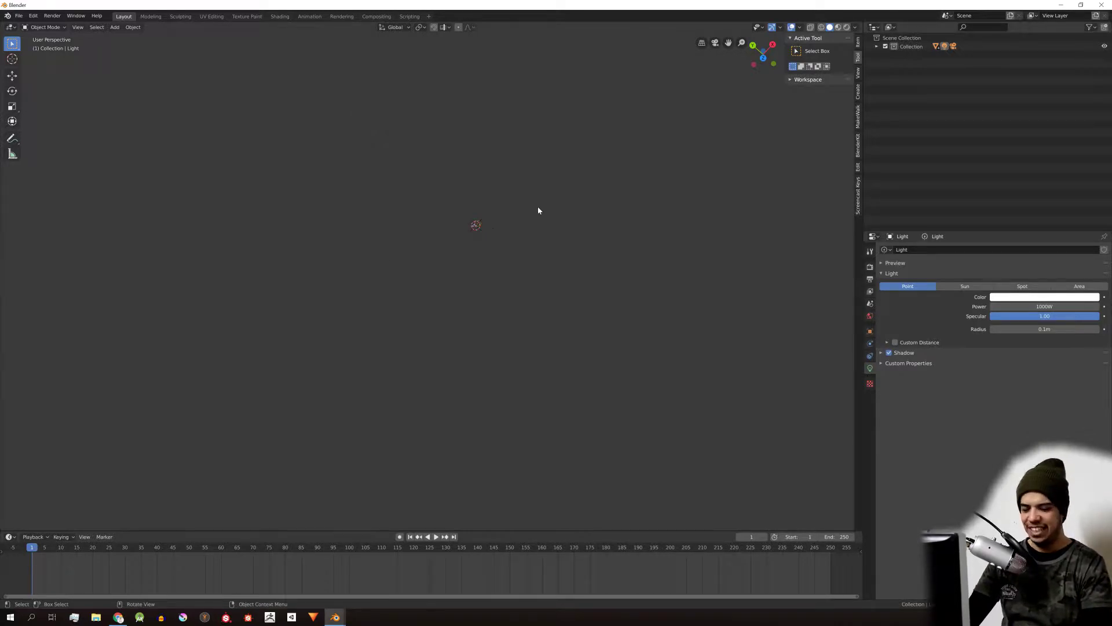
{"action": "key", "text": "KP_Decimal"}
{"action": "scroll", "coordinate": [538, 206], "scroll_direction": "down", "scroll_amount": 5}
Step: Select the cube at the world origin and frame the view on it
{"action": "middle_click_drag", "start_coordinate": [537, 206], "coordinate": [436, 303]}
{"action": "left_click", "coordinate": [437, 301]}
{"action": "key", "text": "KP_Decimal"}
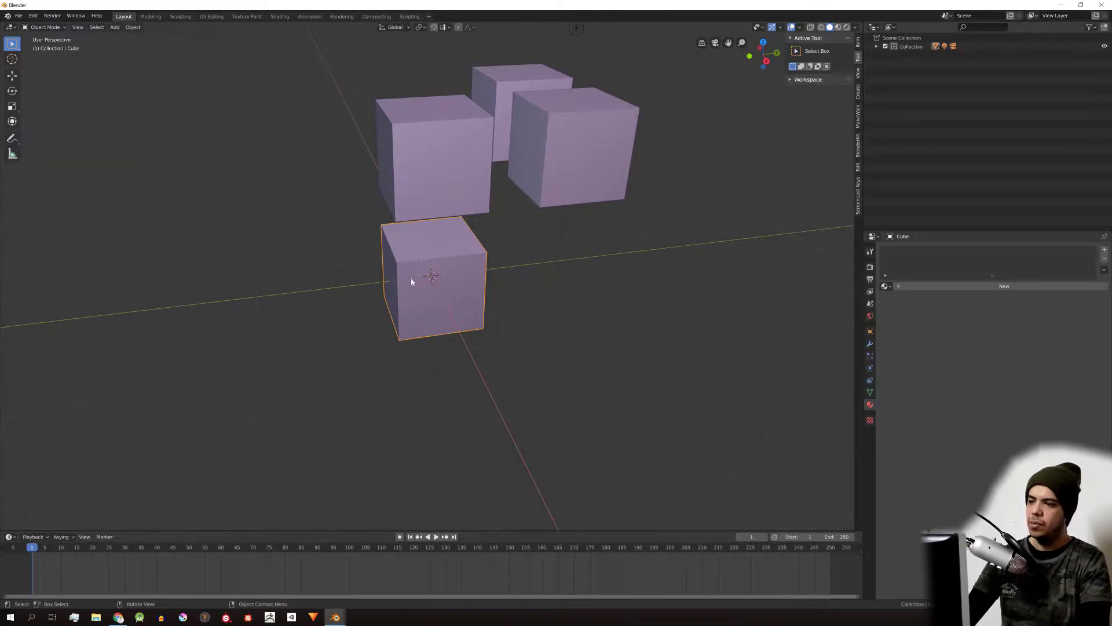
{"action": "mouse_move", "coordinate": [429, 289]}
{"action": "middle_mouse_down"}
{"action": "mouse_move", "coordinate": [412, 278]}
{"action": "mouse_move", "coordinate": [459, 288]}
{"action": "mouse_move", "coordinate": [397, 266]}
{"action": "mouse_move", "coordinate": [441, 288]}
{"action": "middle_mouse_up"}
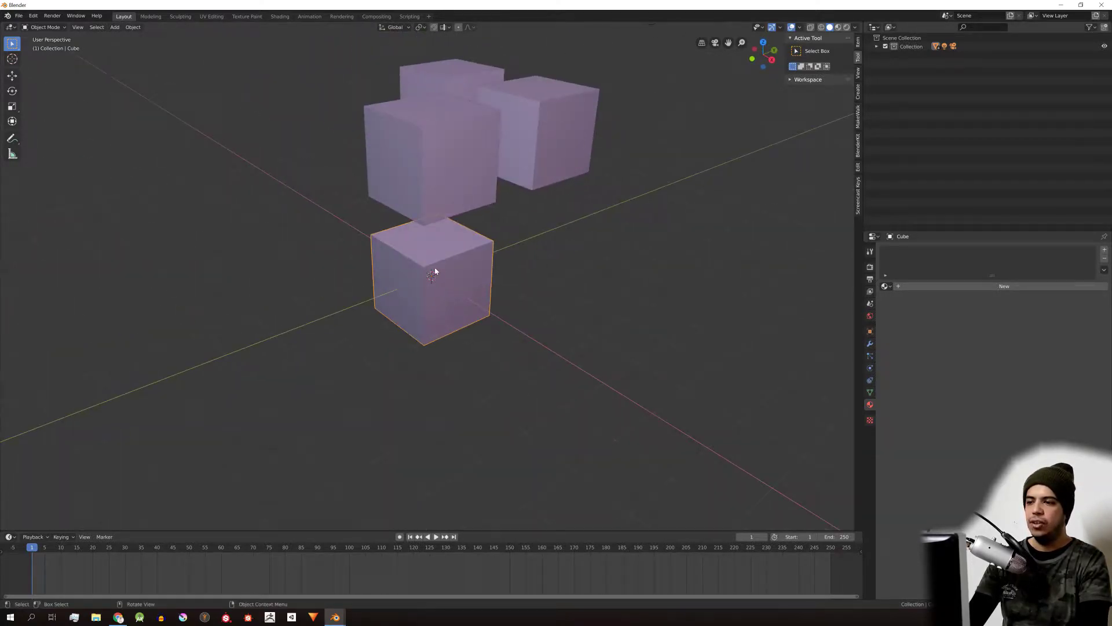
{"action": "scroll", "coordinate": [429, 279], "scroll_direction": "down", "scroll_amount": 2}
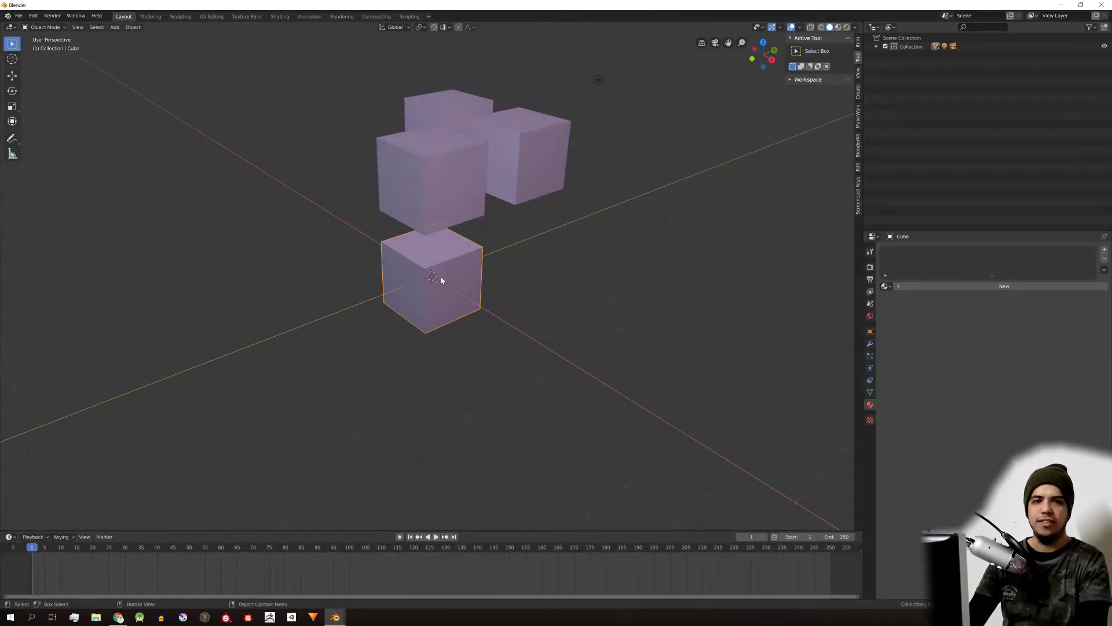
Step: Examine the cube at the world origin from close range, a distance and several angles
{"action": "scroll", "coordinate": [442, 281], "scroll_direction": "up", "scroll_amount": 3}
{"action": "middle_click_drag", "start_coordinate": [441, 281], "coordinate": [515, 273]}
{"action": "scroll", "coordinate": [520, 275], "scroll_direction": "down", "scroll_amount": 4}
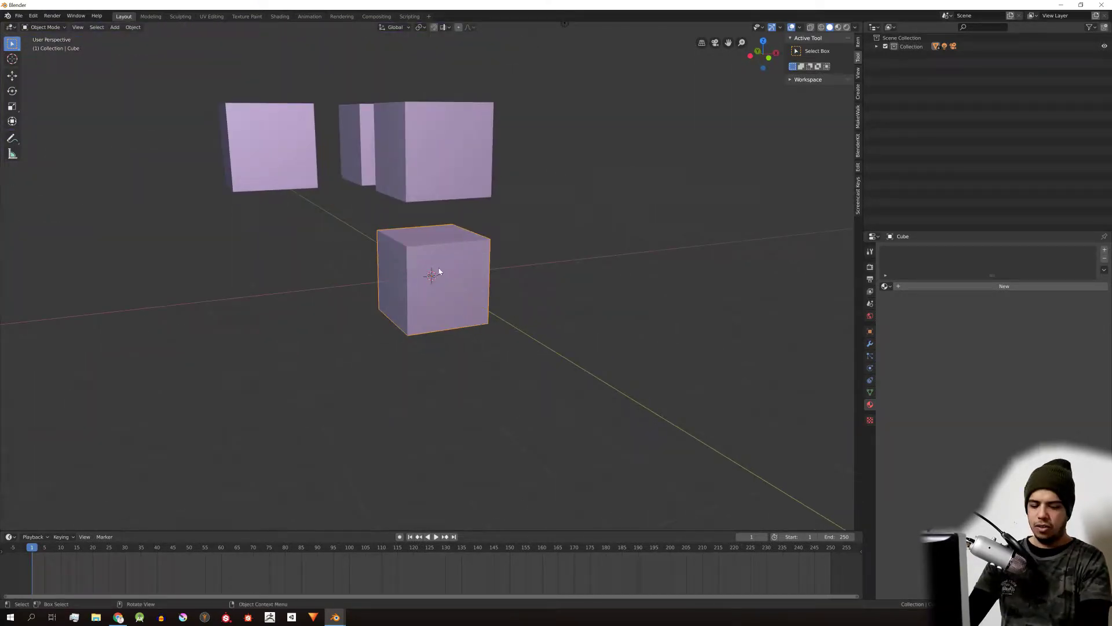
{"action": "scroll", "coordinate": [439, 271], "scroll_direction": "up", "scroll_amount": 5}
{"action": "scroll", "coordinate": [441, 266], "scroll_direction": "down", "scroll_amount": 14}
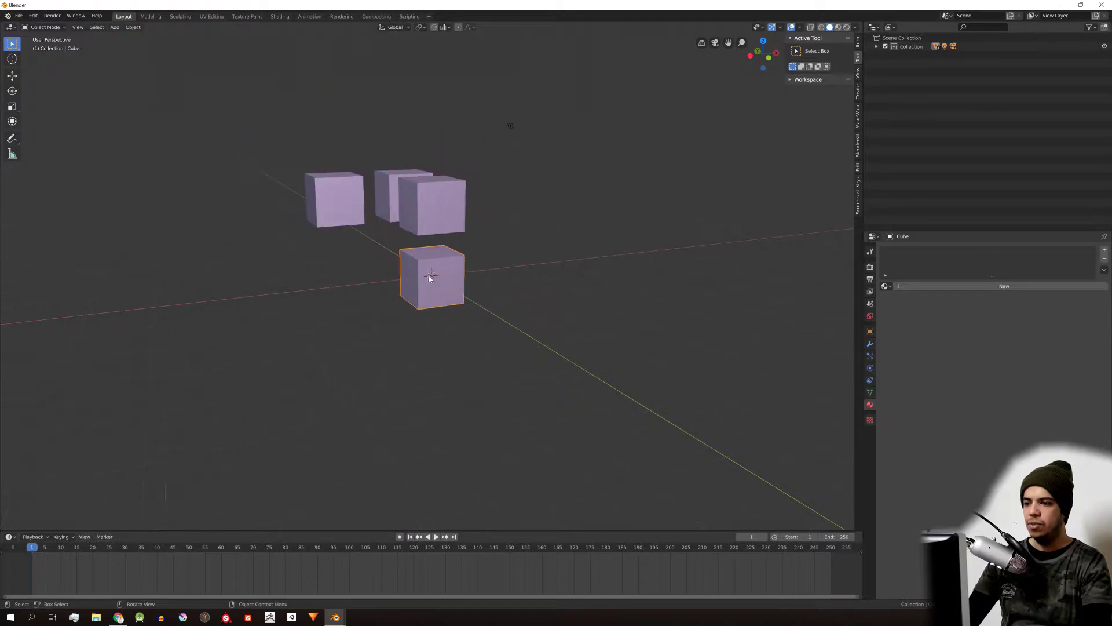
{"action": "scroll", "coordinate": [424, 291], "scroll_direction": "up", "scroll_amount": 10}
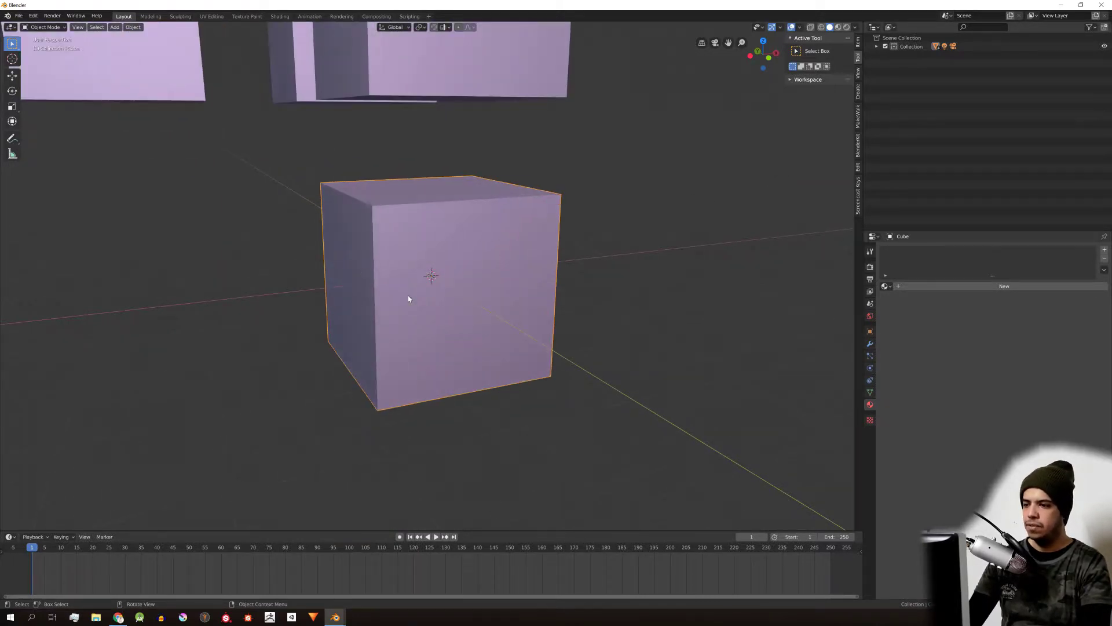
{"action": "scroll", "coordinate": [407, 307], "scroll_direction": "up", "scroll_amount": 3}
{"action": "middle_click_drag", "start_coordinate": [404, 307], "coordinate": [429, 347]}
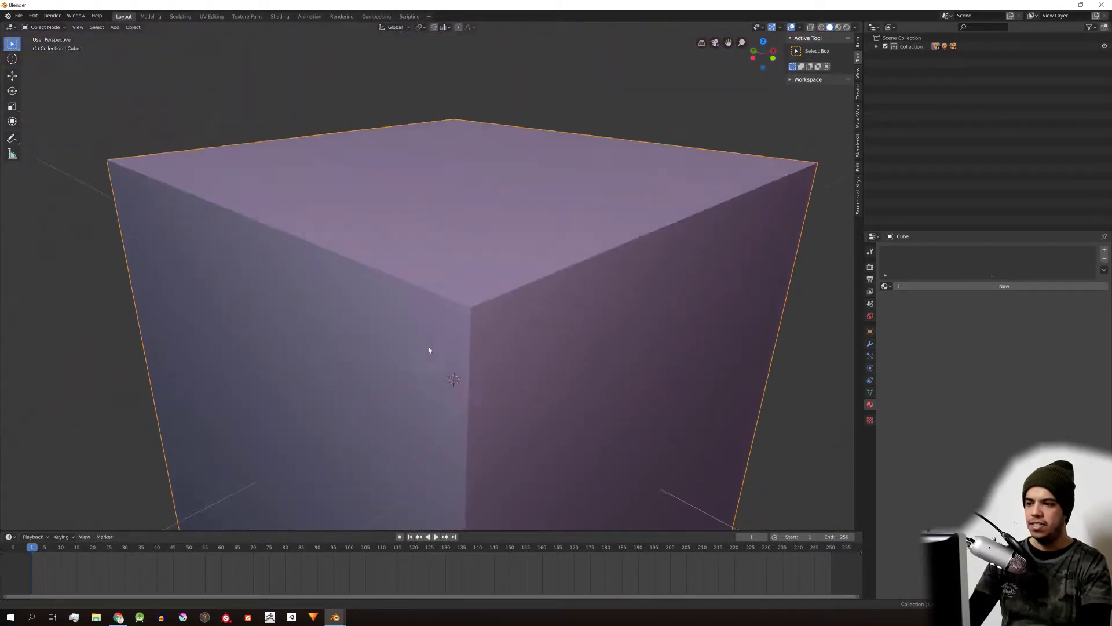
{"action": "scroll", "coordinate": [416, 307], "scroll_direction": "up", "scroll_amount": 3}
{"action": "scroll", "coordinate": [416, 301], "scroll_direction": "up", "scroll_amount": 3}
{"action": "scroll", "coordinate": [452, 285], "scroll_direction": "up", "scroll_amount": 3}
{"action": "middle_click_drag", "start_coordinate": [417, 296], "coordinate": [435, 201]}
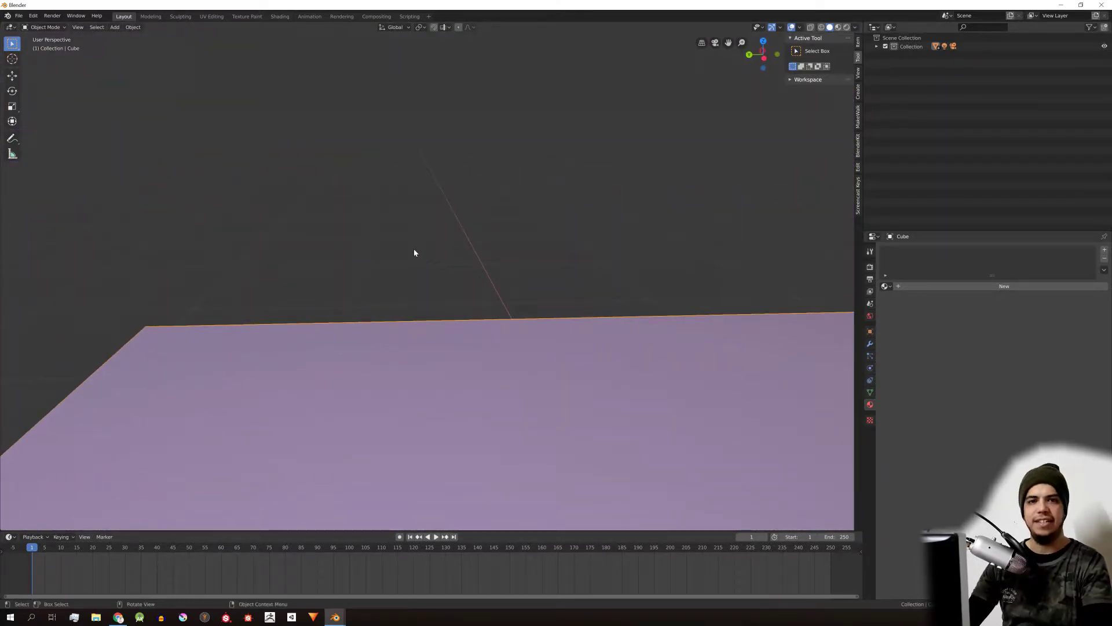
Step: Examine the top face and sides of the origin cube together with the neighbouring cubes
{"action": "scroll", "coordinate": [415, 249], "scroll_direction": "down", "scroll_amount": 5}
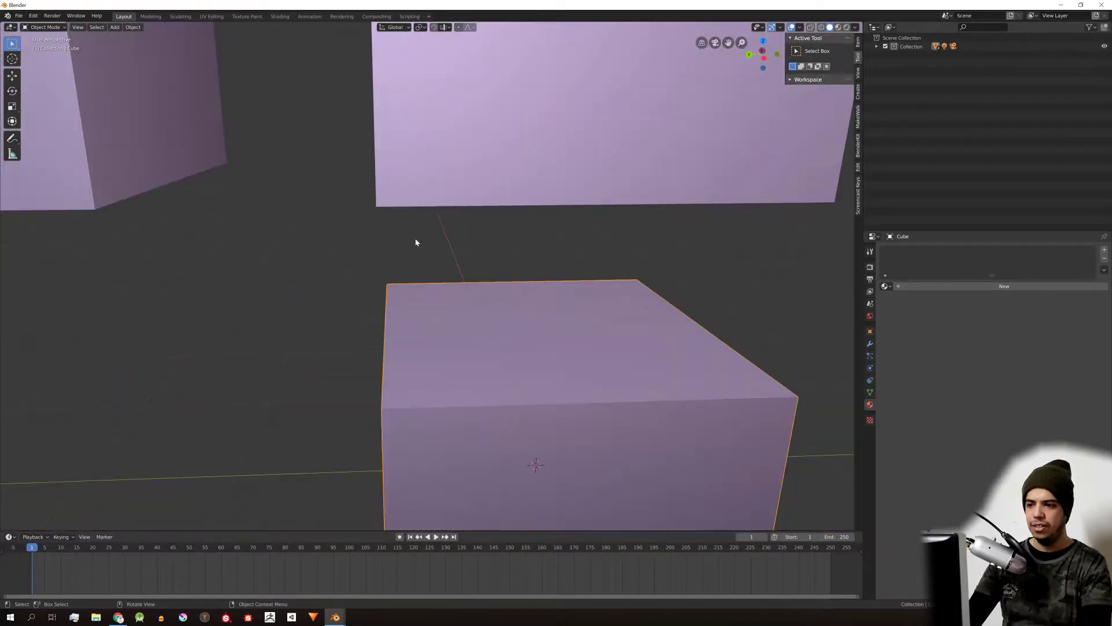
{"action": "scroll", "coordinate": [416, 241], "scroll_direction": "down", "scroll_amount": 4}
{"action": "middle_click_drag", "start_coordinate": [422, 242], "coordinate": [402, 260]}
{"action": "scroll", "coordinate": [402, 260], "scroll_direction": "up", "scroll_amount": 5}
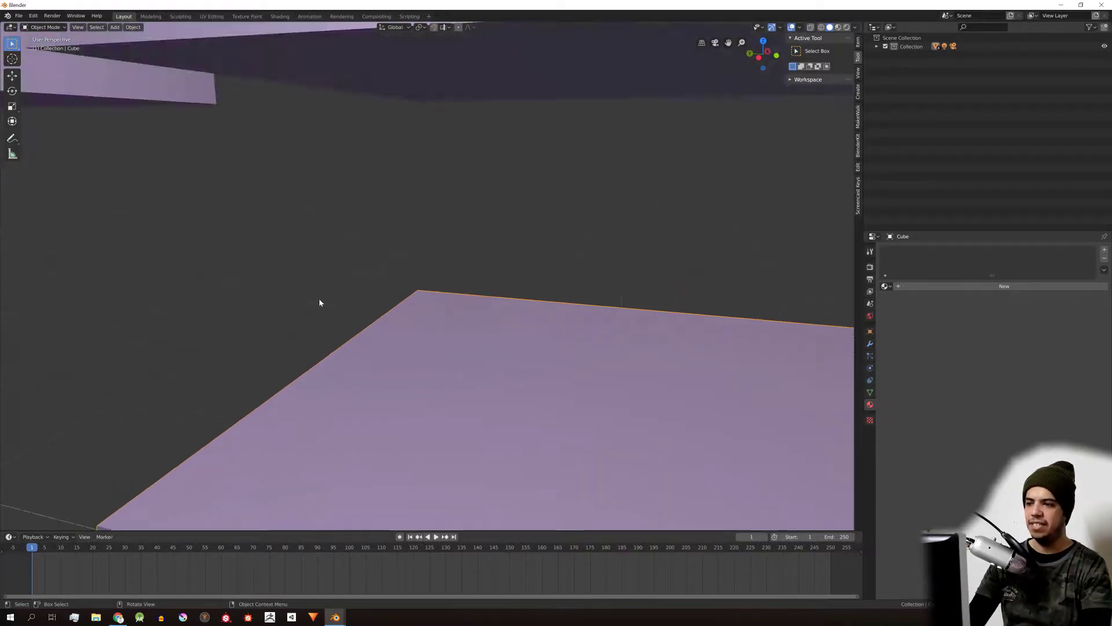
{"action": "scroll", "coordinate": [318, 302], "scroll_direction": "down", "scroll_amount": 5}
{"action": "scroll", "coordinate": [458, 328], "scroll_direction": "up", "scroll_amount": 10}
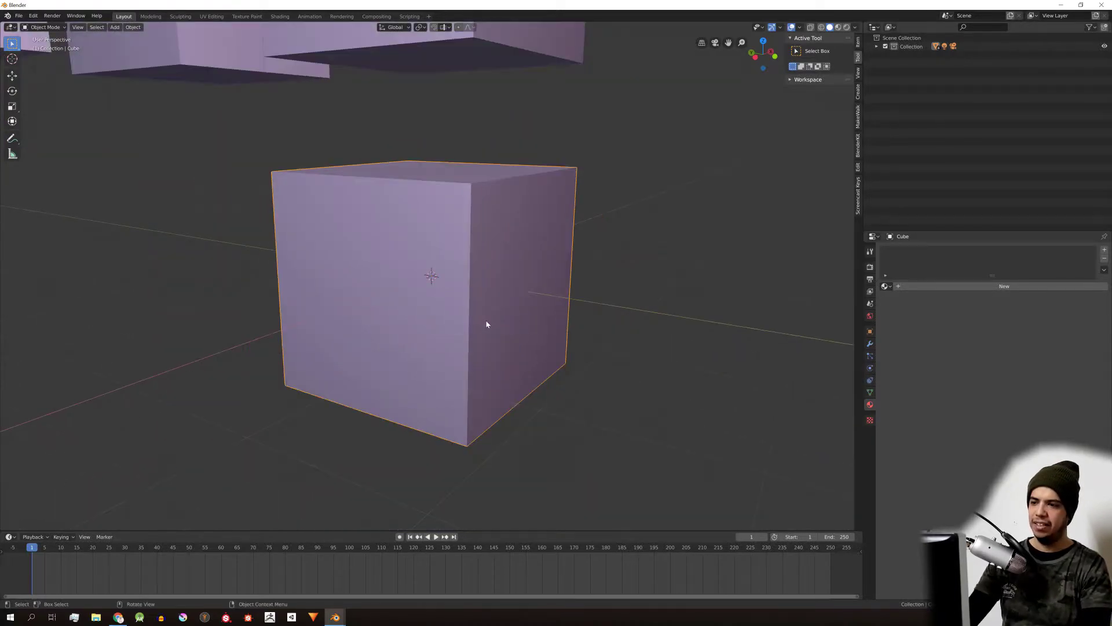
{"action": "scroll", "coordinate": [484, 289], "scroll_direction": "down", "scroll_amount": 10}
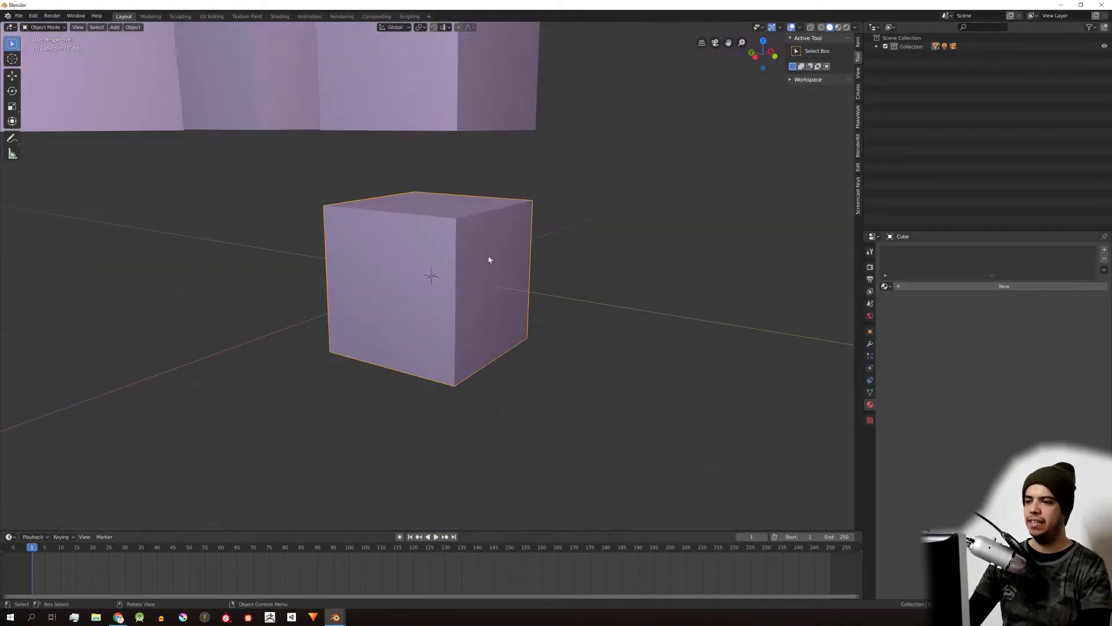
{"action": "middle_click_drag", "start_coordinate": [489, 259], "coordinate": [521, 197]}
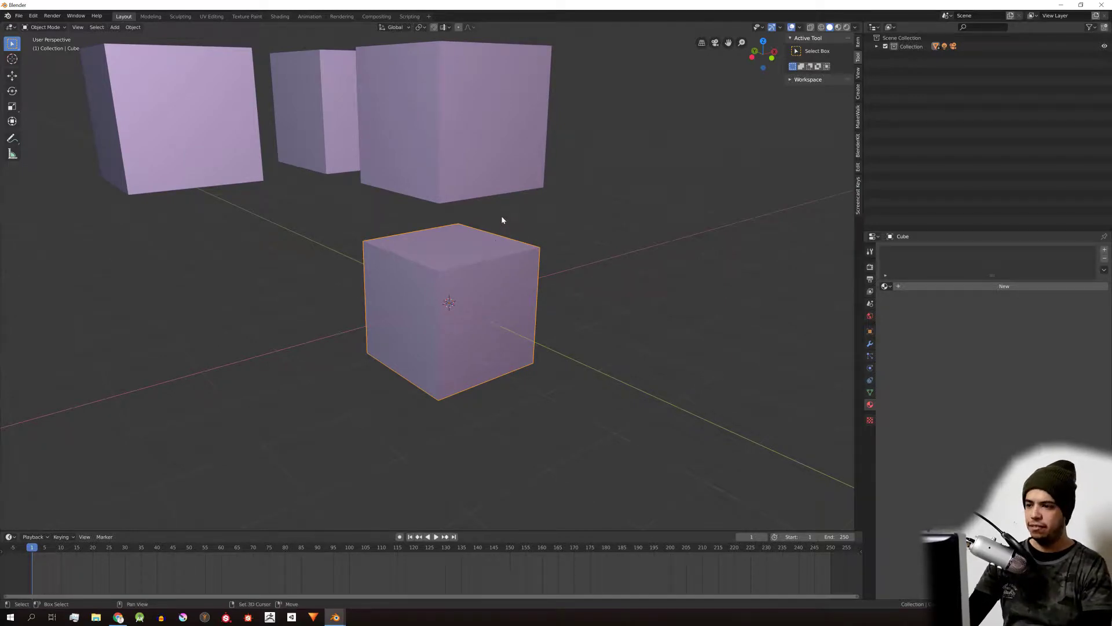
Step: Turn on the Screencast Keys display for the viewport and collapse its settings
{"action": "left_click", "coordinate": [857, 200]}
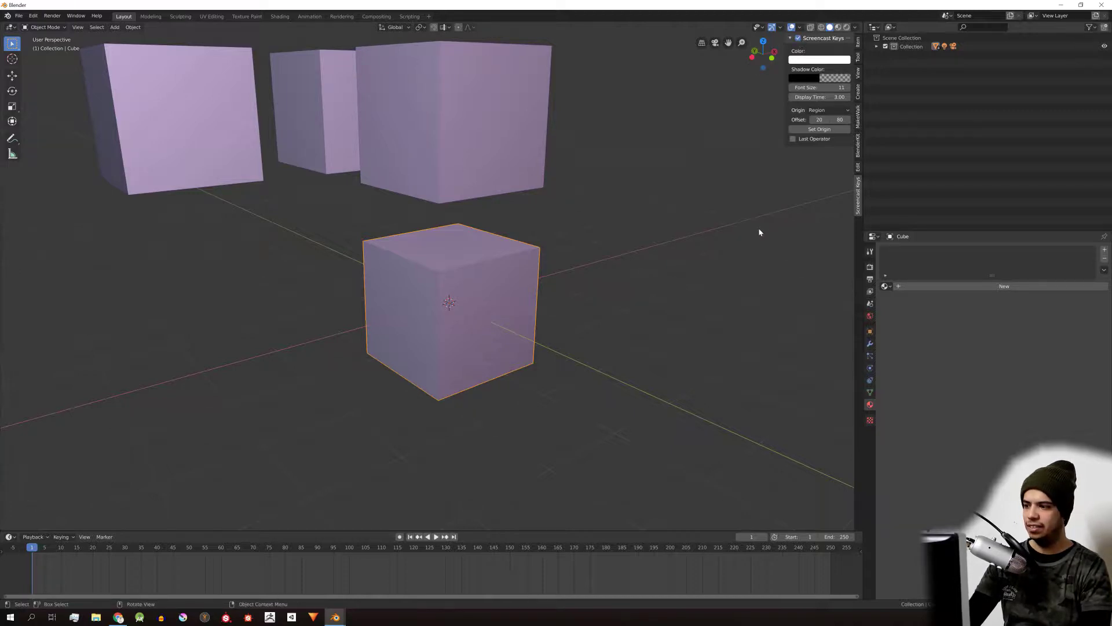
{"action": "scroll", "coordinate": [704, 245], "scroll_direction": "down", "scroll_amount": 3}
{"action": "scroll", "coordinate": [704, 244], "scroll_direction": "up", "scroll_amount": 3}
{"action": "left_click", "coordinate": [791, 39]}
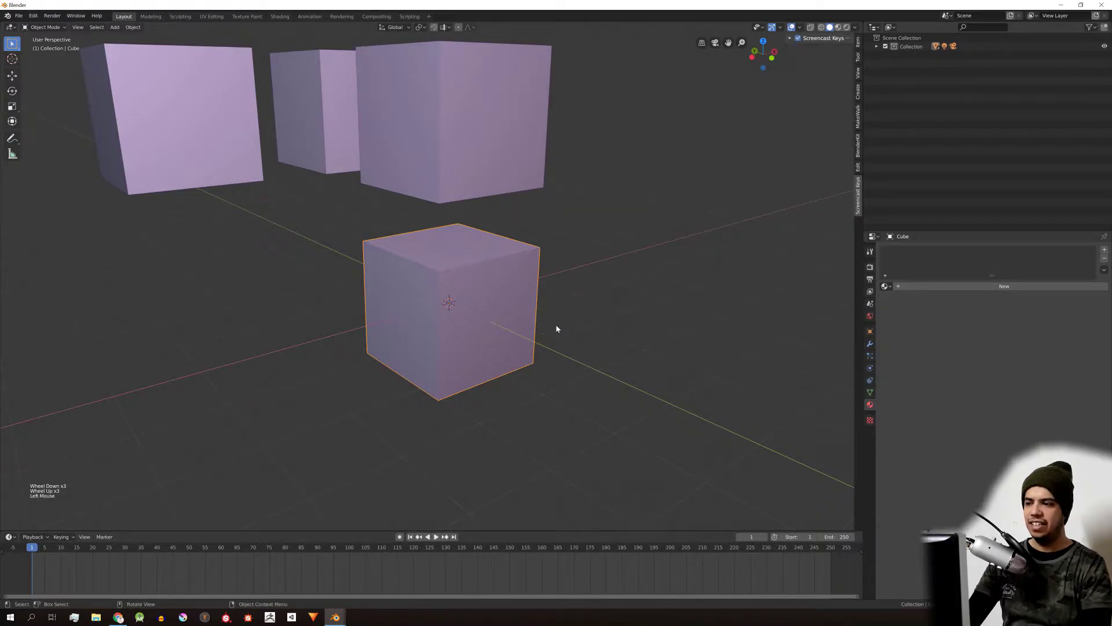
Step: Examine the group of cubes off-centre by orbiting, zooming and panning with the key display active
{"action": "middle_click_drag", "start_coordinate": [556, 327], "coordinate": [570, 310]}
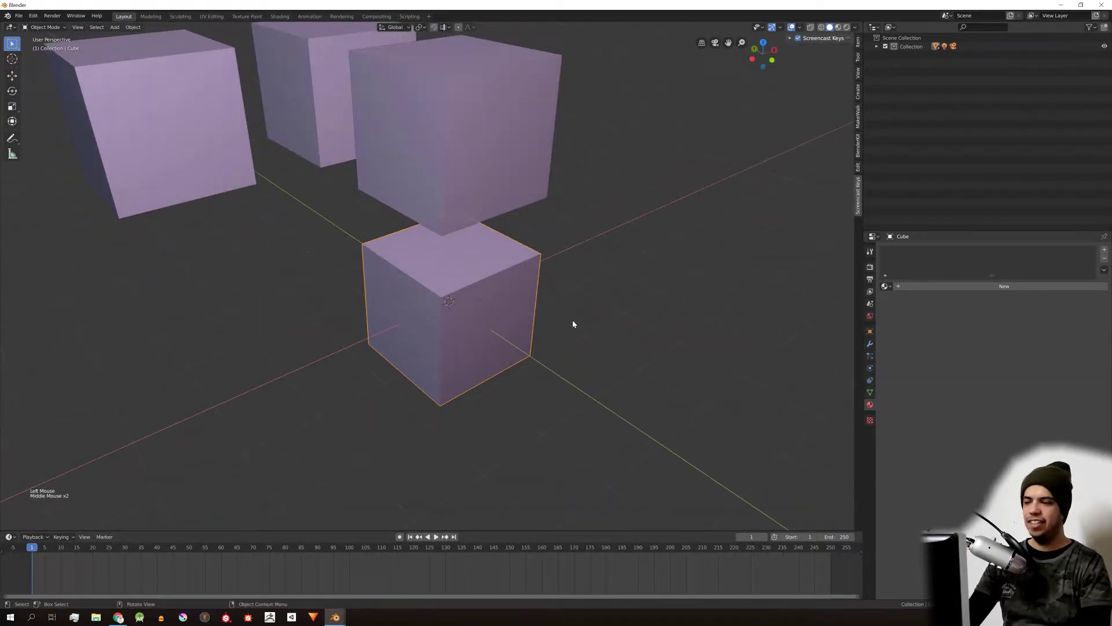
{"action": "scroll", "coordinate": [506, 342], "scroll_direction": "down", "scroll_amount": 4}
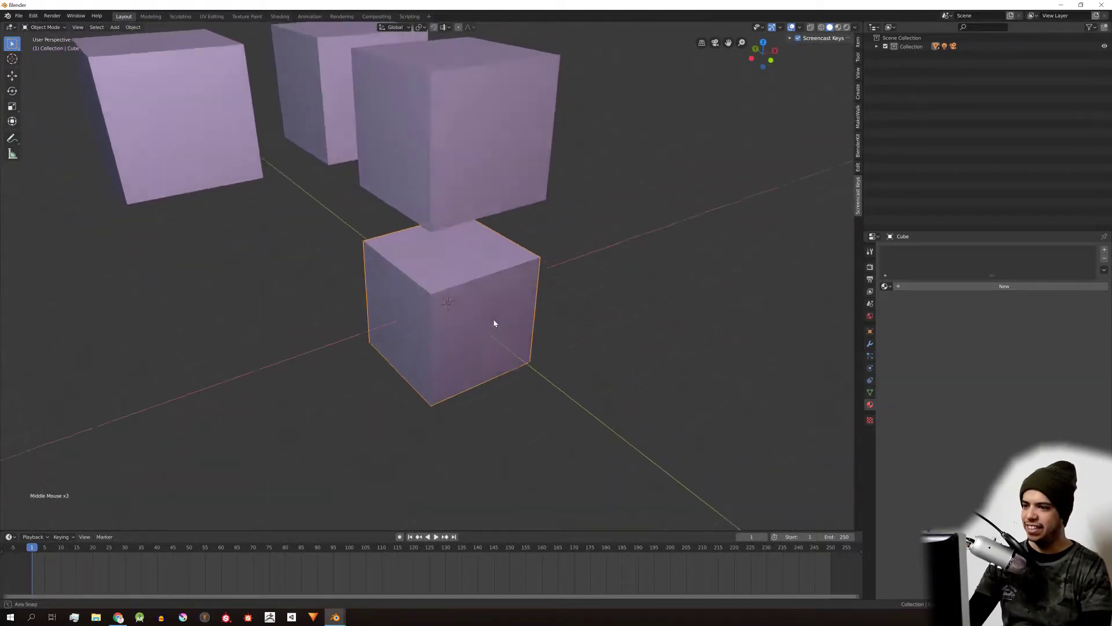
{"action": "scroll", "coordinate": [503, 374], "scroll_direction": "up", "scroll_amount": 1}
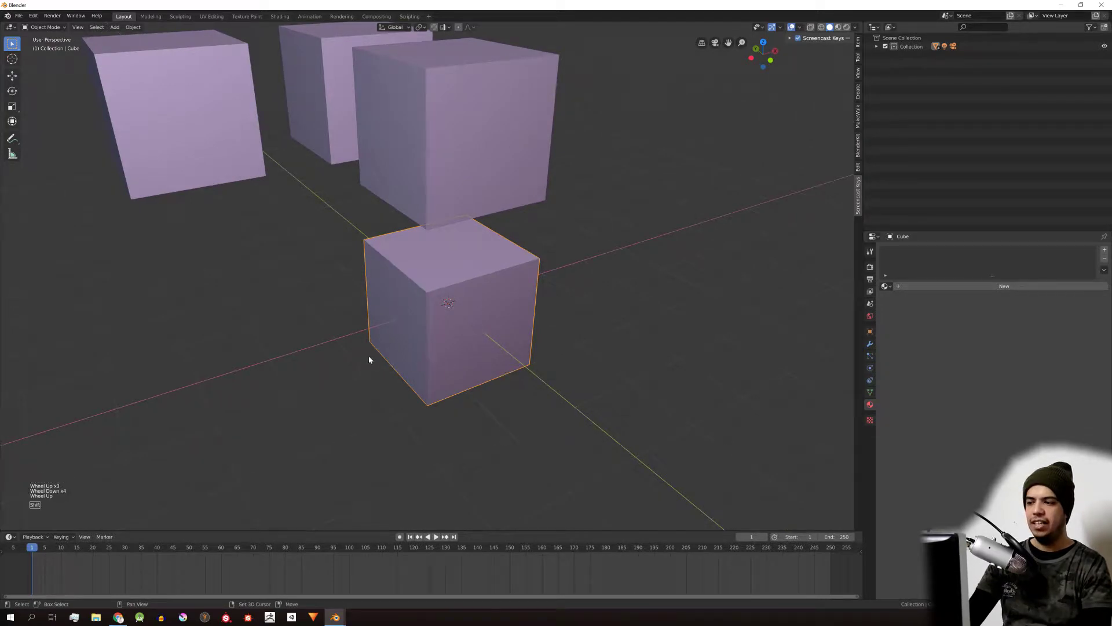
{"action": "middle_click_drag", "start_coordinate": [365, 377], "coordinate": [380, 301], "text": "shift"}
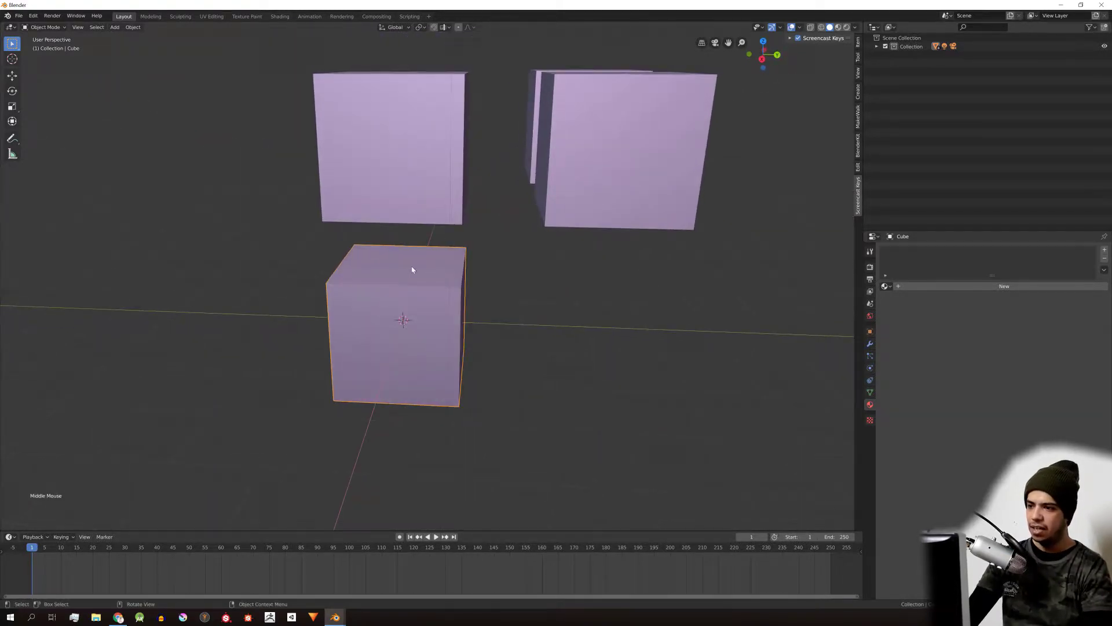
{"action": "middle_click_drag", "start_coordinate": [446, 219], "coordinate": [432, 284], "text": "shift"}
{"action": "scroll", "coordinate": [514, 281], "scroll_direction": "up", "scroll_amount": 3}
{"action": "scroll", "coordinate": [529, 293], "scroll_direction": "down", "scroll_amount": 5}
{"action": "middle_click_drag", "start_coordinate": [528, 293], "coordinate": [516, 321]}
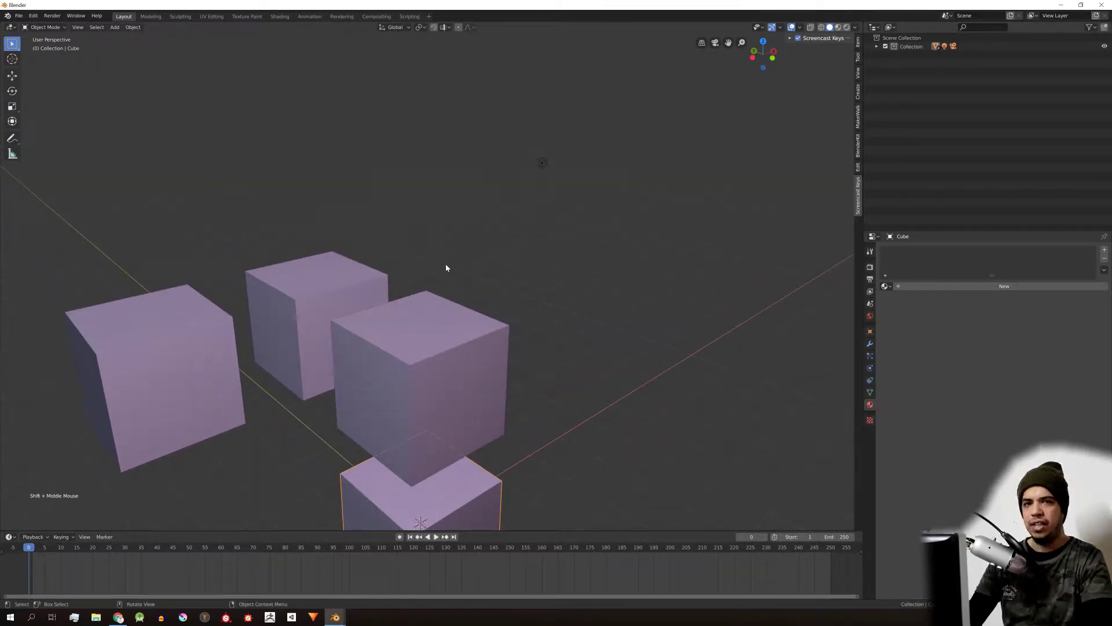
Step: Examine the arrangement of the cubes and light from above, from the sides and from far away
{"action": "middle_click_drag", "start_coordinate": [436, 278], "coordinate": [402, 293]}
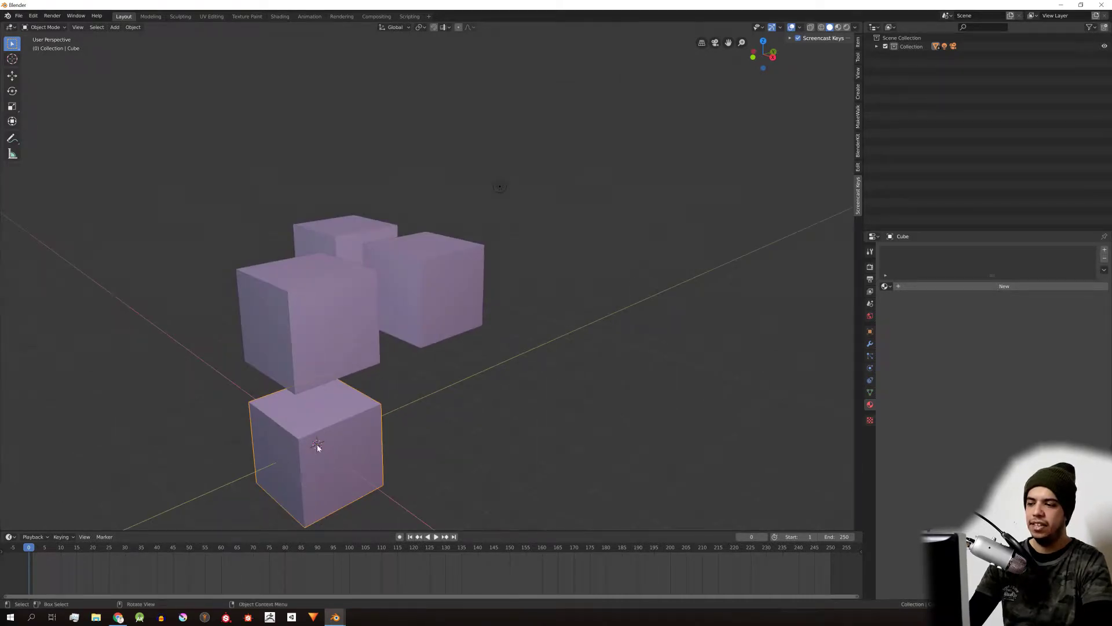
{"action": "middle_click_drag", "start_coordinate": [531, 350], "coordinate": [463, 242]}
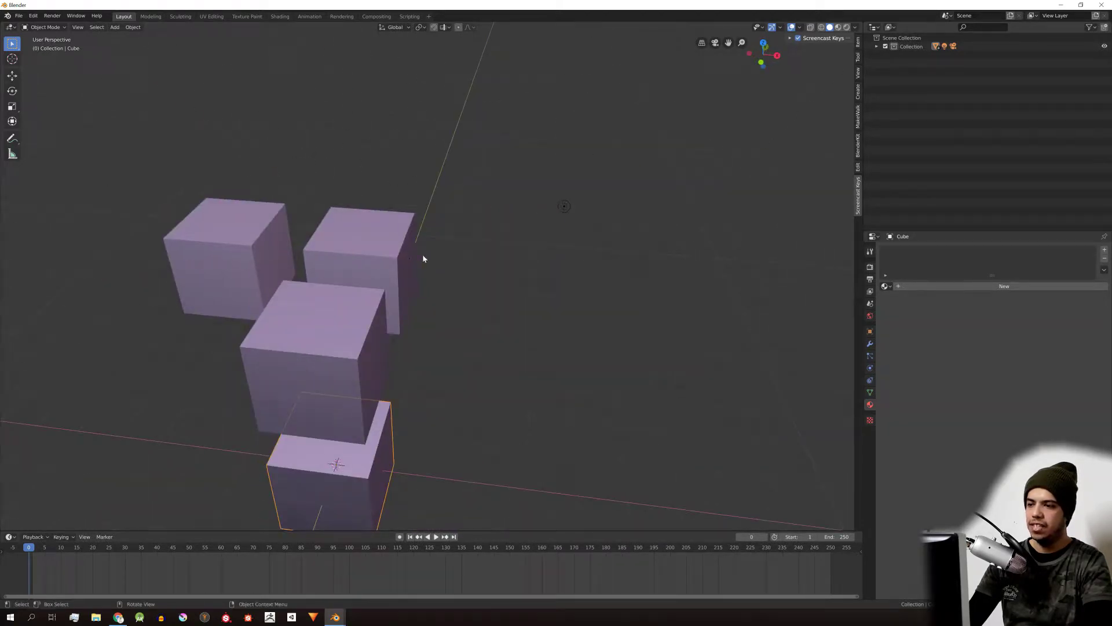
{"action": "middle_click_drag", "start_coordinate": [546, 248], "coordinate": [568, 307]}
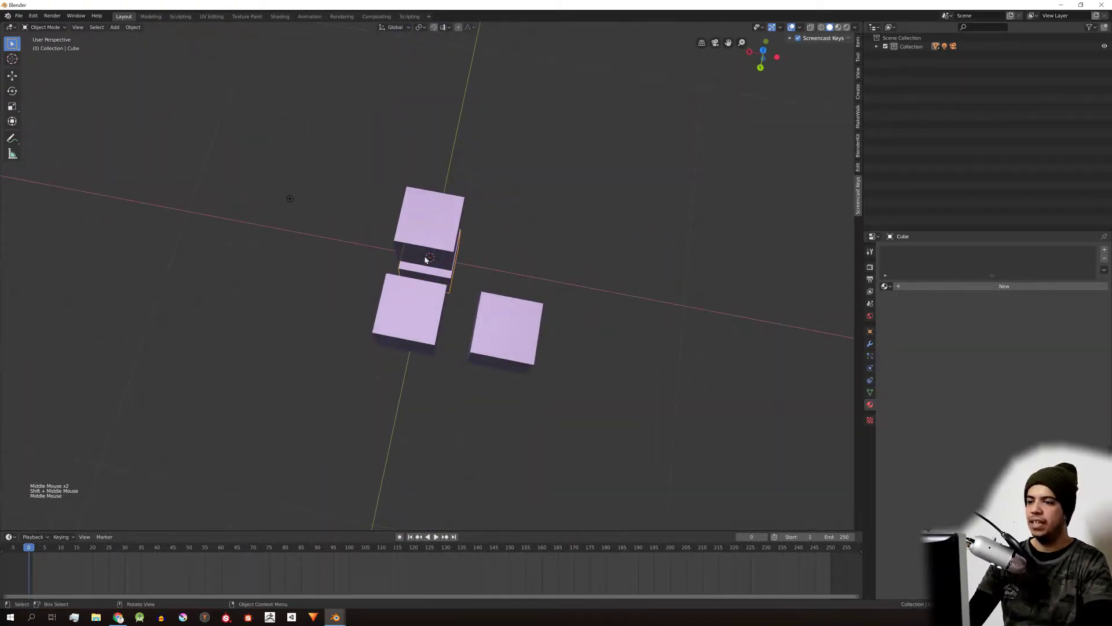
{"action": "middle_click_drag", "start_coordinate": [458, 246], "coordinate": [553, 228]}
{"action": "scroll", "coordinate": [510, 229], "scroll_direction": "down", "scroll_amount": 15}
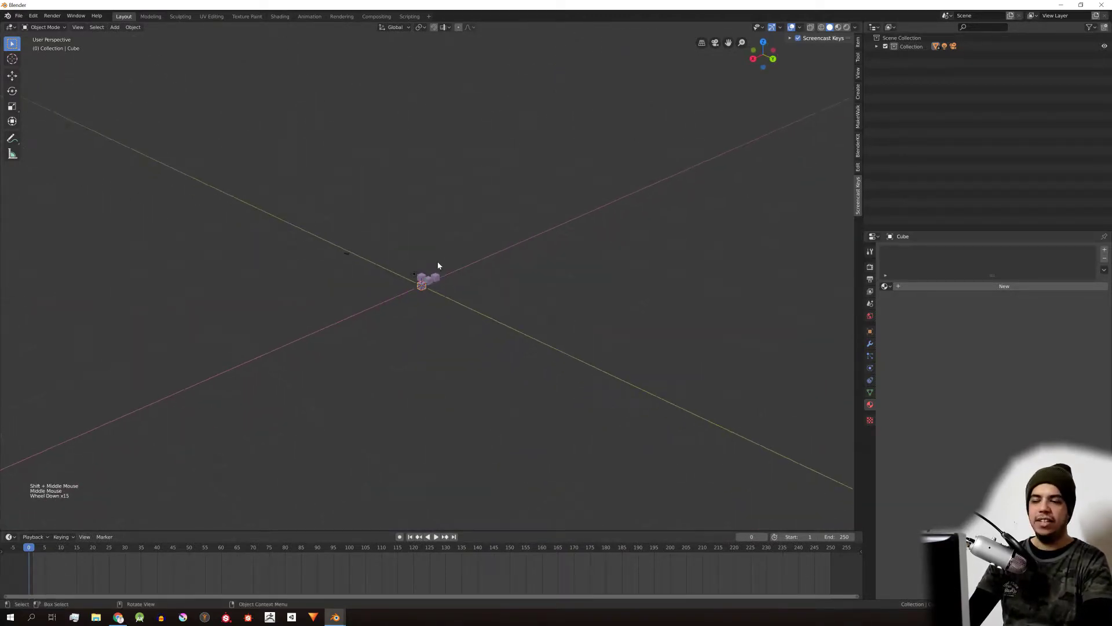
{"action": "middle_click_drag", "start_coordinate": [437, 261], "coordinate": [579, 273]}
{"action": "middle_click_drag", "start_coordinate": [770, 265], "coordinate": [700, 278]}
Step: Examine the distant scene with the cubes far off the centre of the view
{"action": "scroll", "coordinate": [536, 233], "scroll_direction": "up", "scroll_amount": 13}
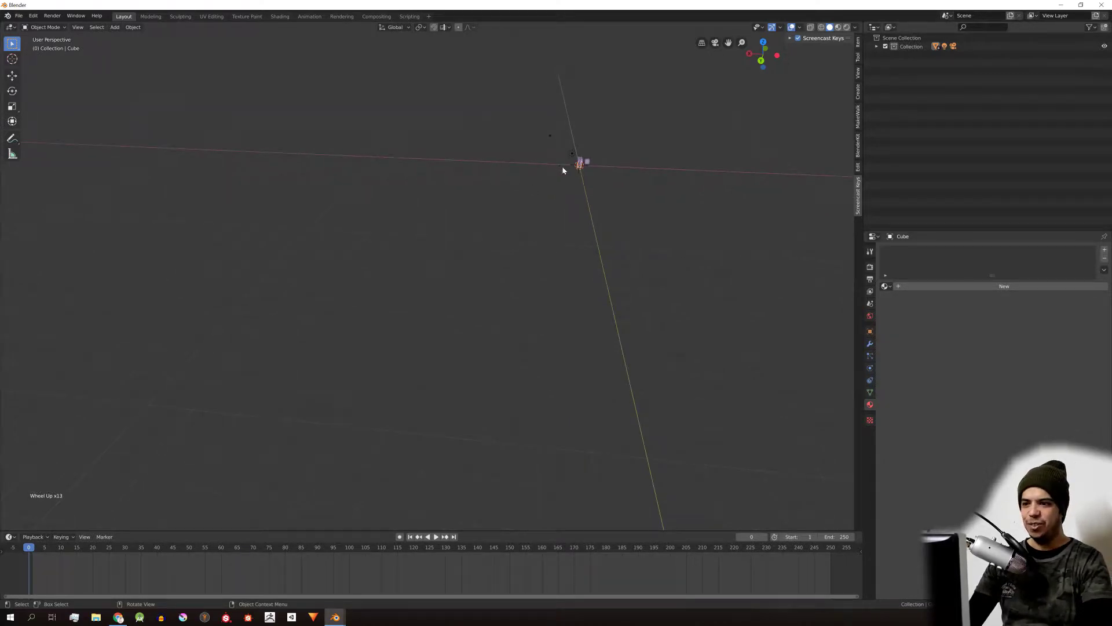
{"action": "middle_click_drag", "start_coordinate": [562, 169], "coordinate": [541, 353], "text": "shift"}
{"action": "scroll", "coordinate": [471, 43], "scroll_direction": "down", "scroll_amount": 6}
{"action": "middle_click_drag", "start_coordinate": [491, 75], "coordinate": [256, 184]}
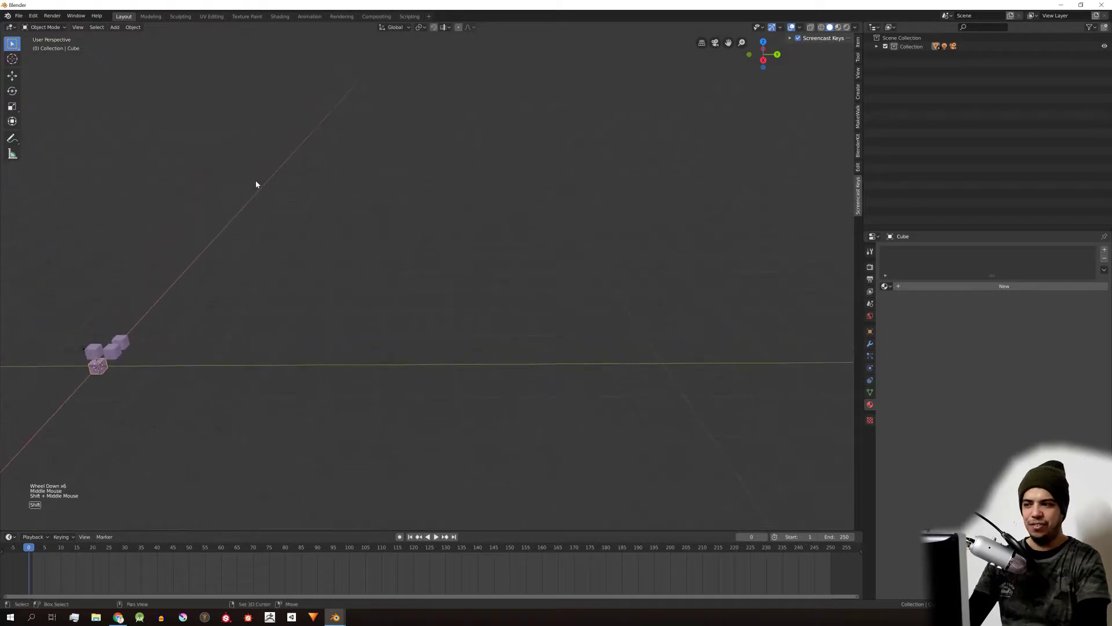
{"action": "middle_click_drag", "start_coordinate": [381, 218], "coordinate": [365, 218]}
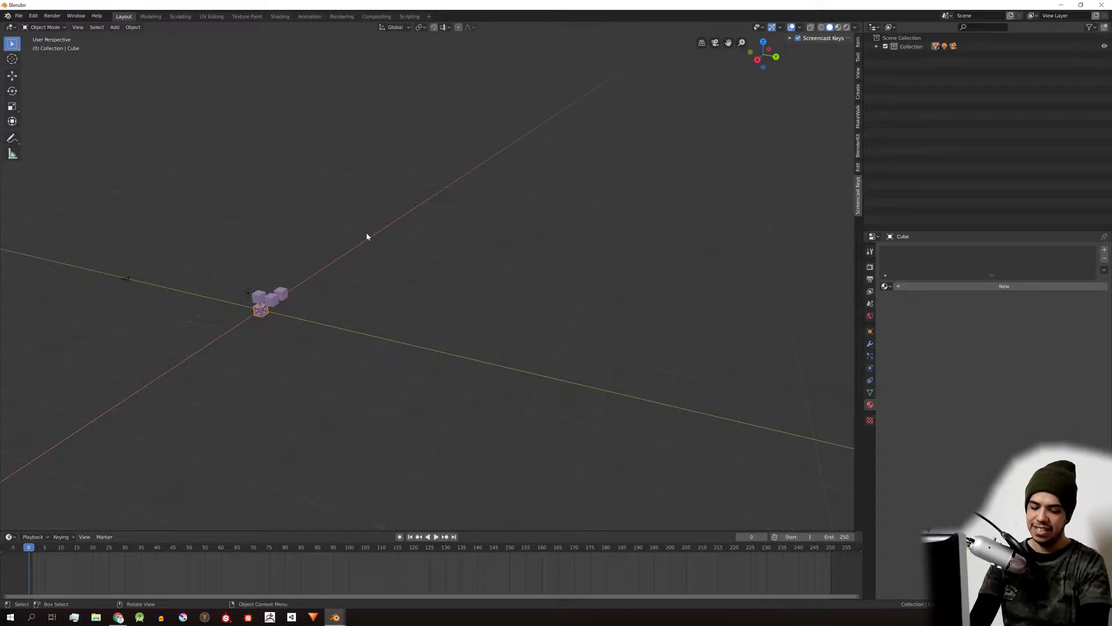
Step: Select the cube directly above the origin cube and frame the view on it
{"action": "left_click", "coordinate": [276, 304]}
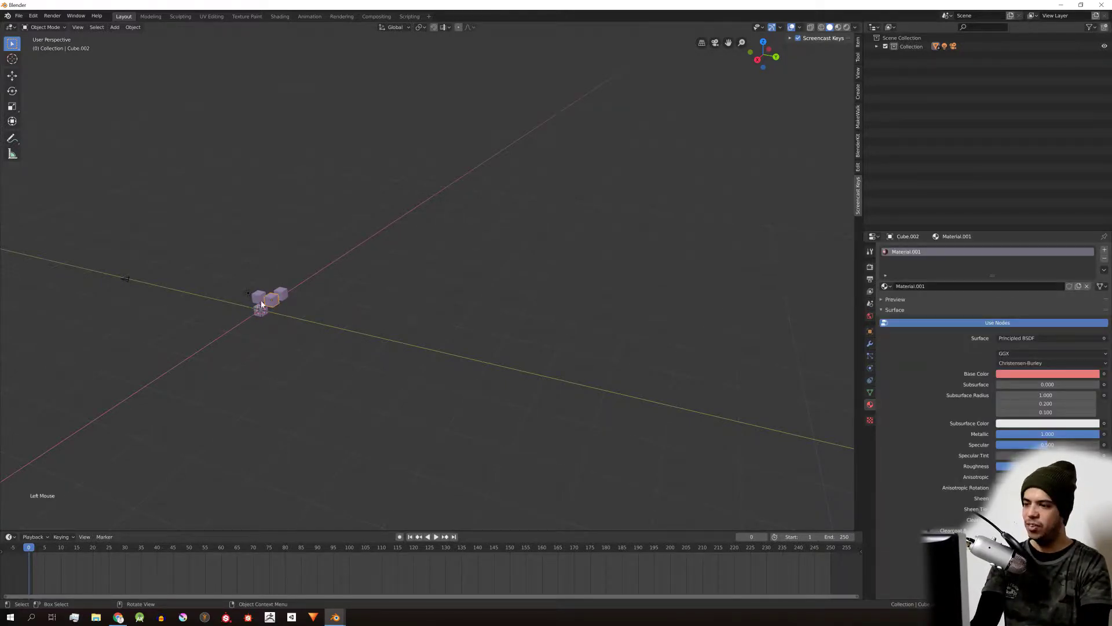
{"action": "left_click", "coordinate": [261, 303]}
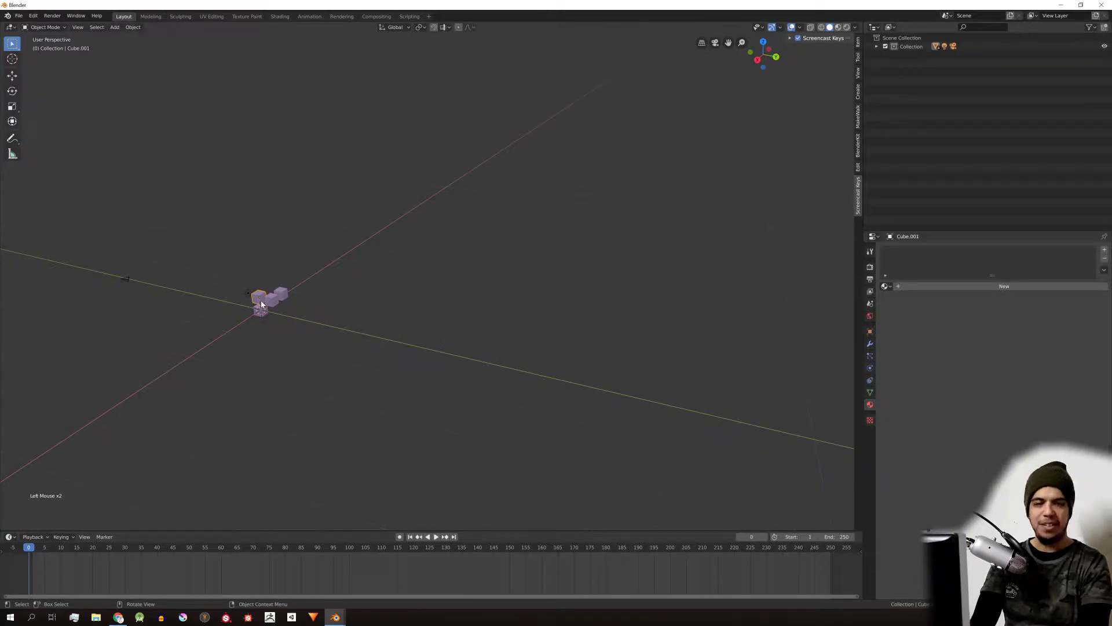
{"action": "key", "text": "KP_Decimal"}
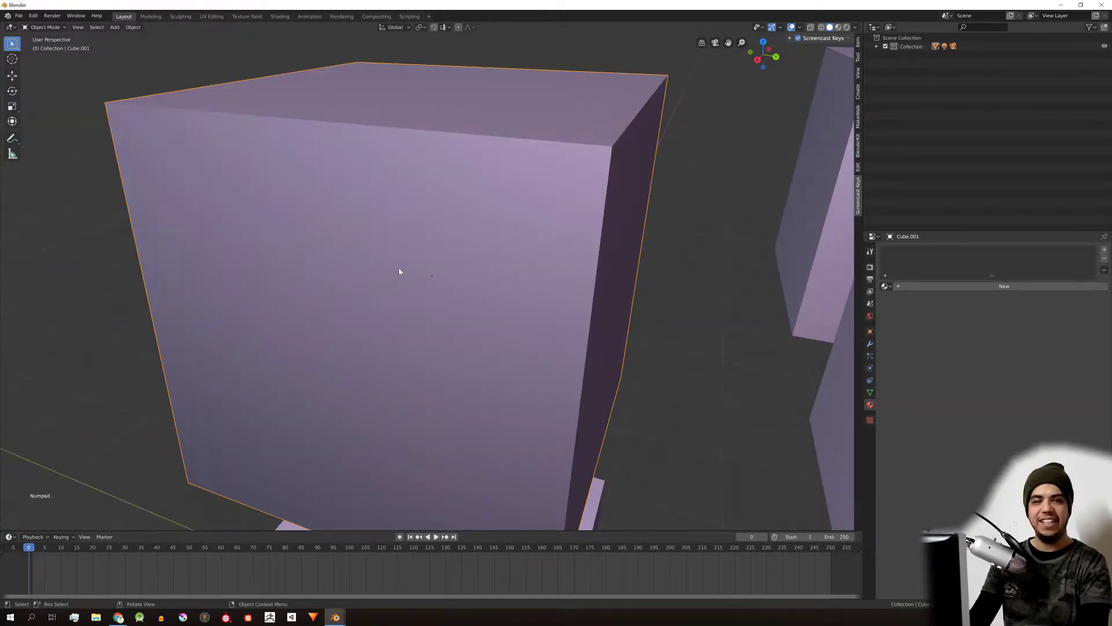
{"action": "scroll", "coordinate": [403, 275], "scroll_direction": "down", "scroll_amount": 7}
{"action": "middle_click_drag", "start_coordinate": [354, 272], "coordinate": [426, 281]}
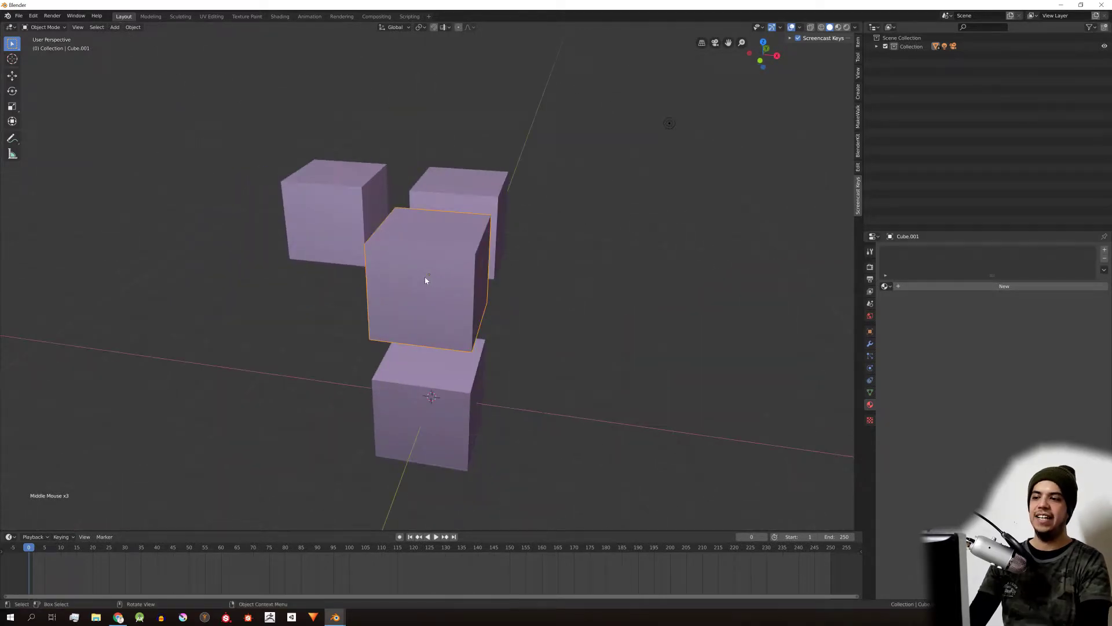
{"action": "middle_click_drag", "start_coordinate": [488, 245], "coordinate": [456, 344]}
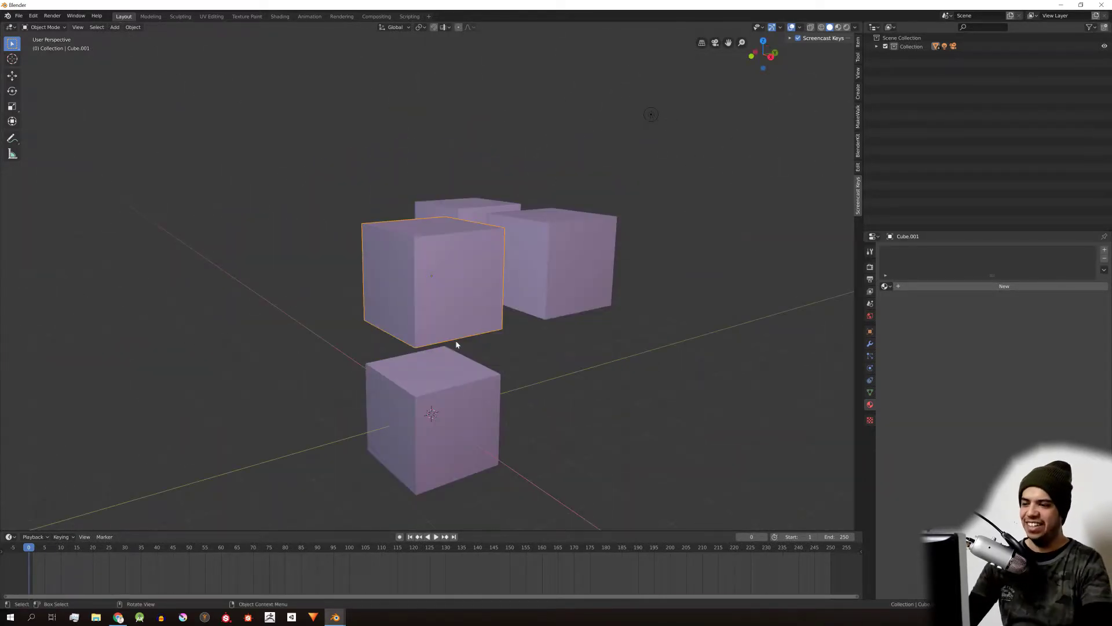
Step: Enter Edit Mode on the cube above the origin cube, with none of its geometry selected
{"action": "middle_click_drag", "start_coordinate": [472, 243], "coordinate": [520, 271]}
{"action": "scroll", "coordinate": [471, 256], "scroll_direction": "down", "scroll_amount": 2}
{"action": "scroll", "coordinate": [479, 257], "scroll_direction": "up", "scroll_amount": 2}
{"action": "scroll", "coordinate": [478, 257], "scroll_direction": "down", "scroll_amount": 1}
{"action": "scroll", "coordinate": [470, 278], "scroll_direction": "up", "scroll_amount": 3}
{"action": "left_click", "coordinate": [520, 271]}
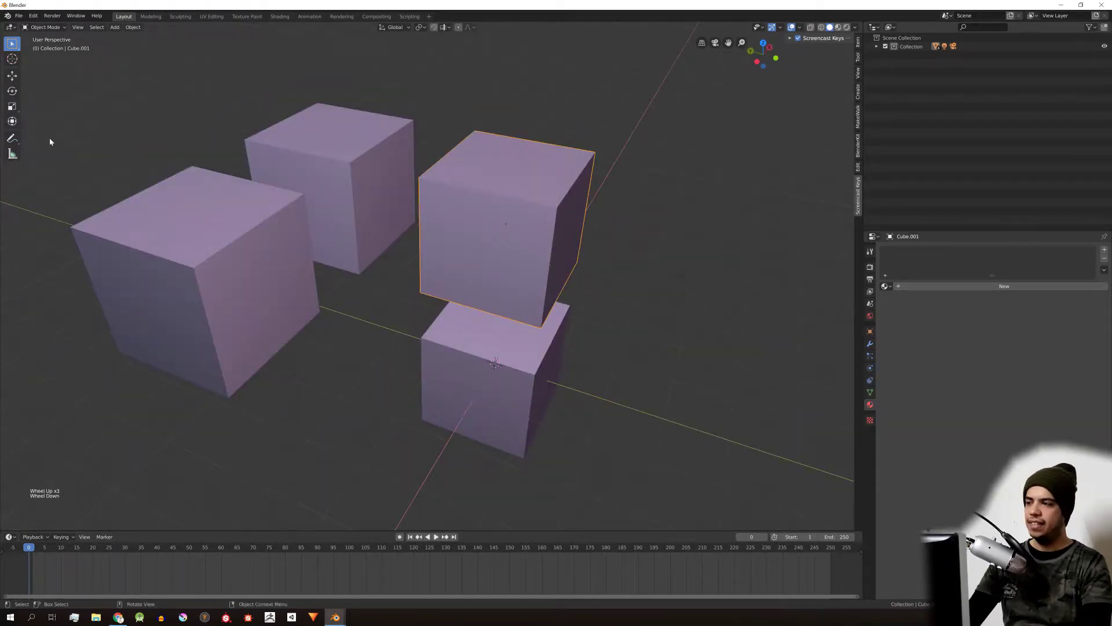
{"action": "key", "text": "Tab"}
{"action": "left_click", "coordinate": [451, 169]}
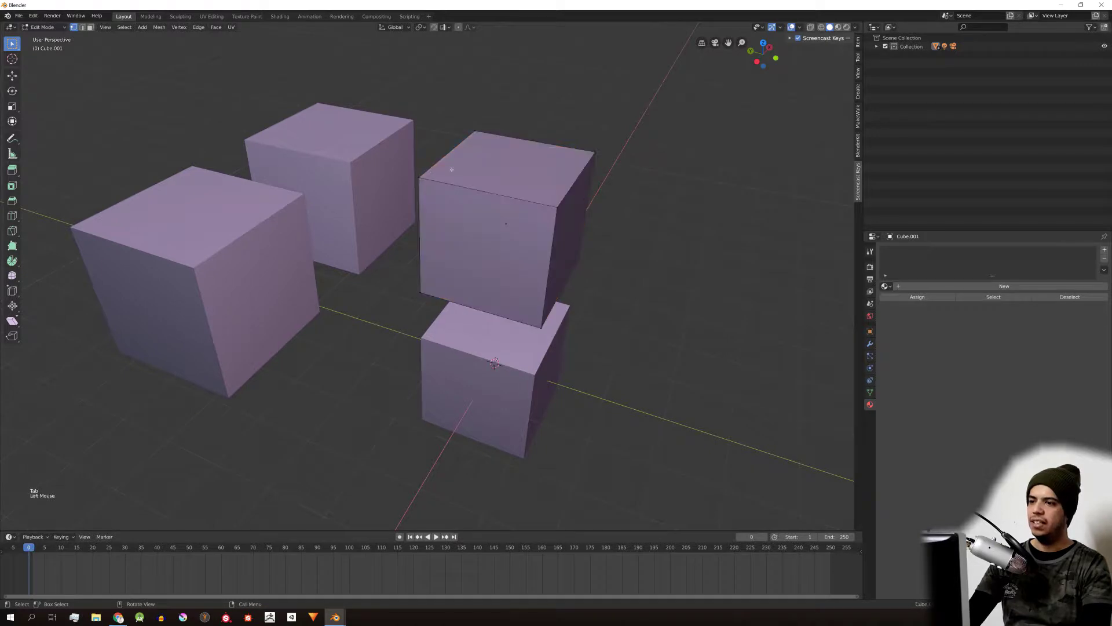
{"action": "left_click", "coordinate": [451, 170]}
{"action": "left_click", "coordinate": [576, 206]}
Step: Add two crossing sets of evenly spaced loop cuts to the upper cube, forming a grid on its top face
{"action": "key", "text": "ctrl+r"}
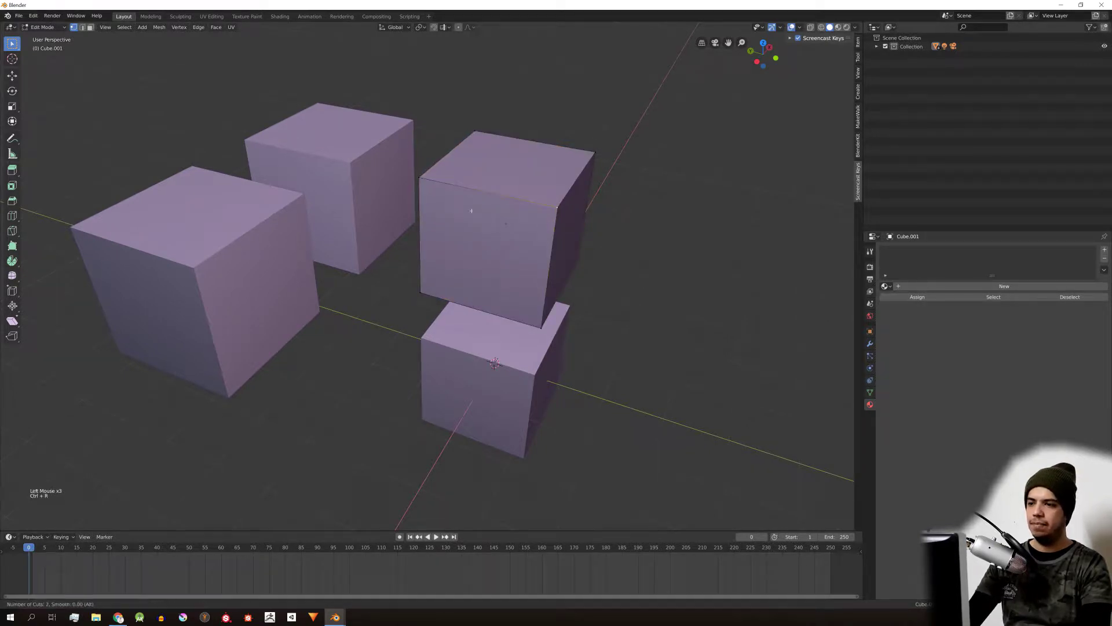
{"action": "key", "text": "Escape"}
{"action": "key", "text": "ctrl+r"}
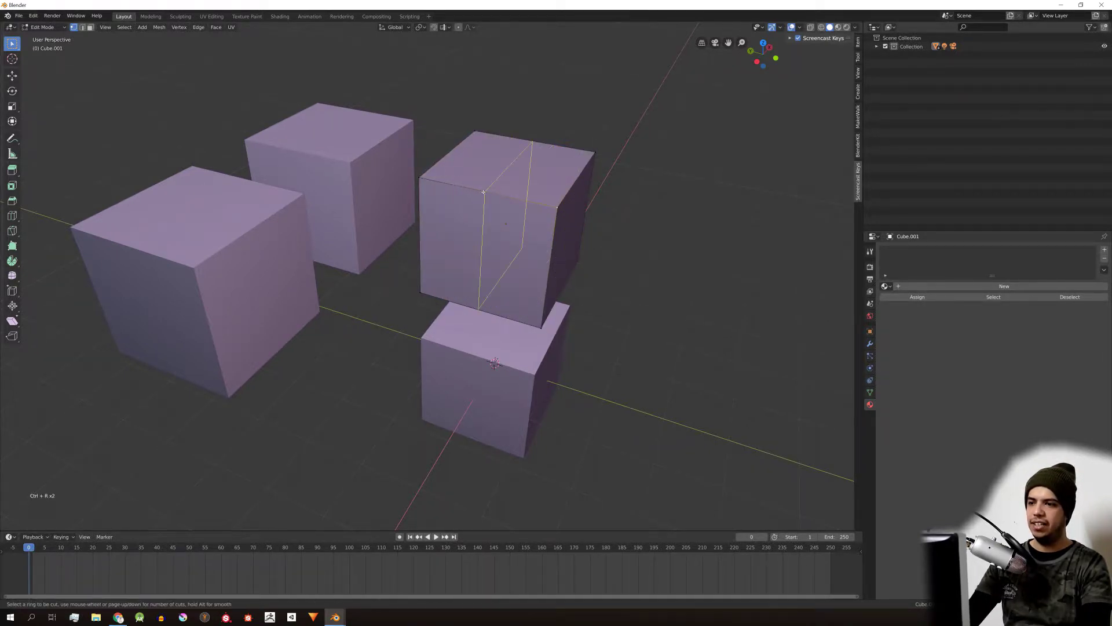
{"action": "scroll", "coordinate": [499, 191], "scroll_direction": "up", "scroll_amount": 7}
{"action": "left_click", "coordinate": [498, 191]}
{"action": "key", "text": "ctrl+r"}
{"action": "left_click", "coordinate": [504, 174]}
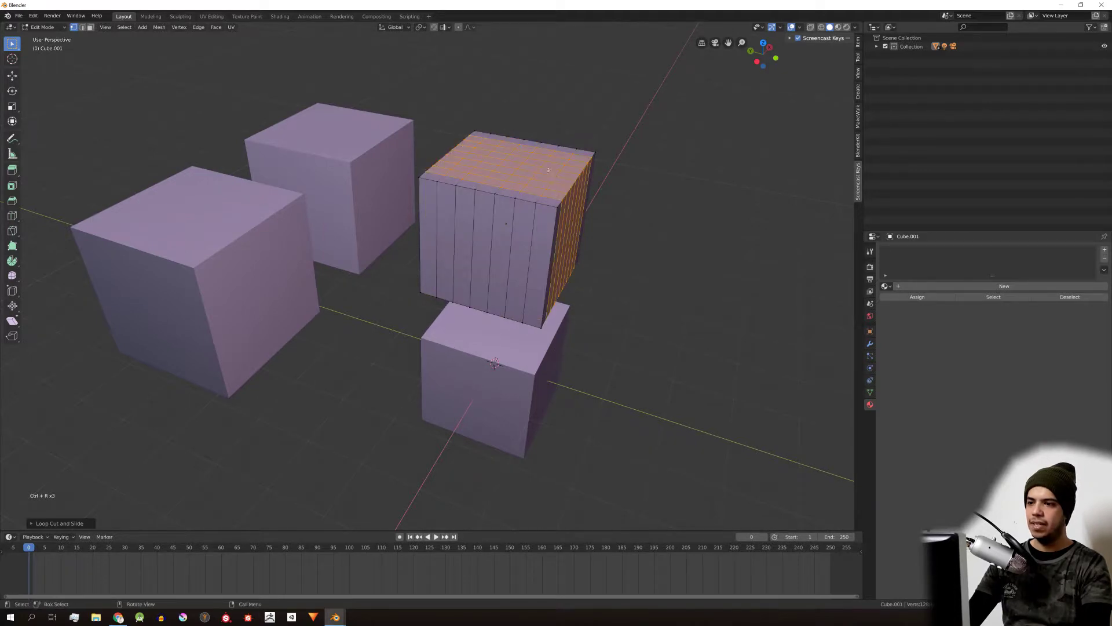
Step: Switch to face selection and select one small grid face on top of the subdivided cube
{"action": "key", "text": "3"}
{"action": "left_click", "coordinate": [549, 161]}
{"action": "middle_click_drag", "start_coordinate": [554, 164], "coordinate": [562, 249]}
{"action": "scroll", "coordinate": [487, 243], "scroll_direction": "up", "scroll_amount": 4}
{"action": "middle_click_drag", "start_coordinate": [562, 249], "coordinate": [592, 205], "text": "shift"}
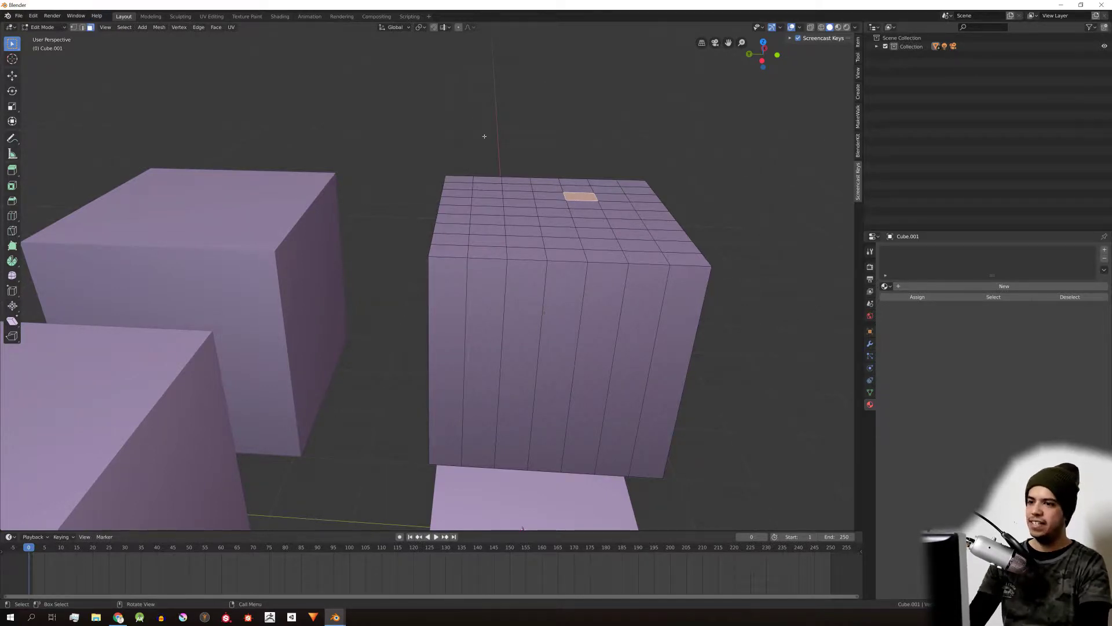
Step: Frame the view on the selected grid face, orbit around it and pull back out
{"action": "key", "text": "KP_Decimal"}
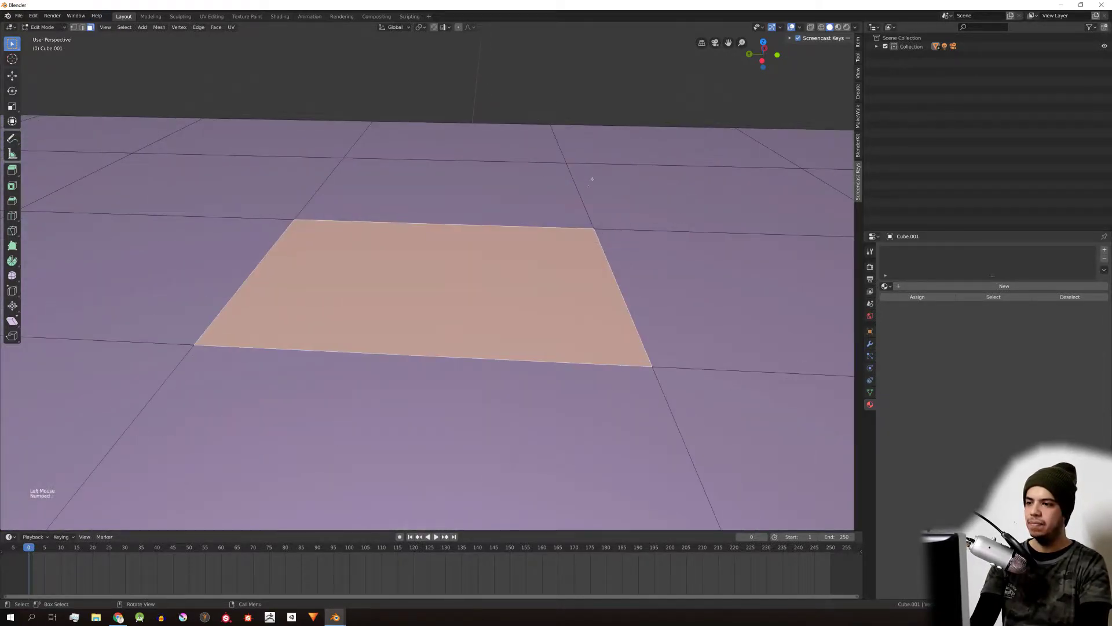
{"action": "middle_click_drag", "start_coordinate": [581, 194], "coordinate": [466, 248]}
{"action": "scroll", "coordinate": [490, 196], "scroll_direction": "down", "scroll_amount": 11}
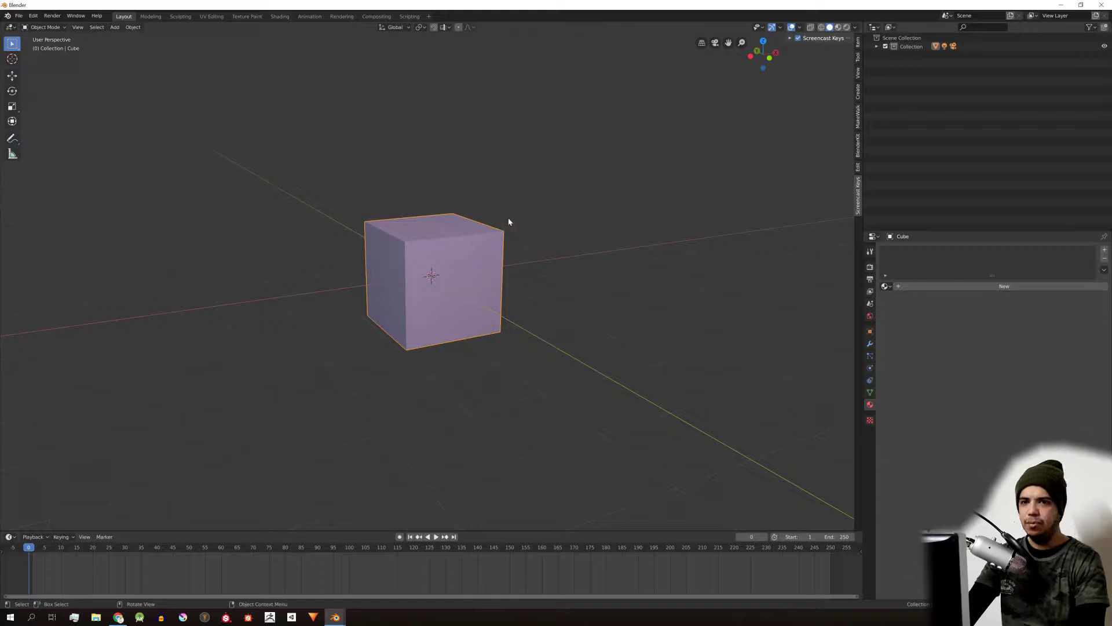
Step: Inspect the single cube at the origin from several angles and distances
{"action": "middle_click_drag", "start_coordinate": [448, 261], "coordinate": [503, 220]}
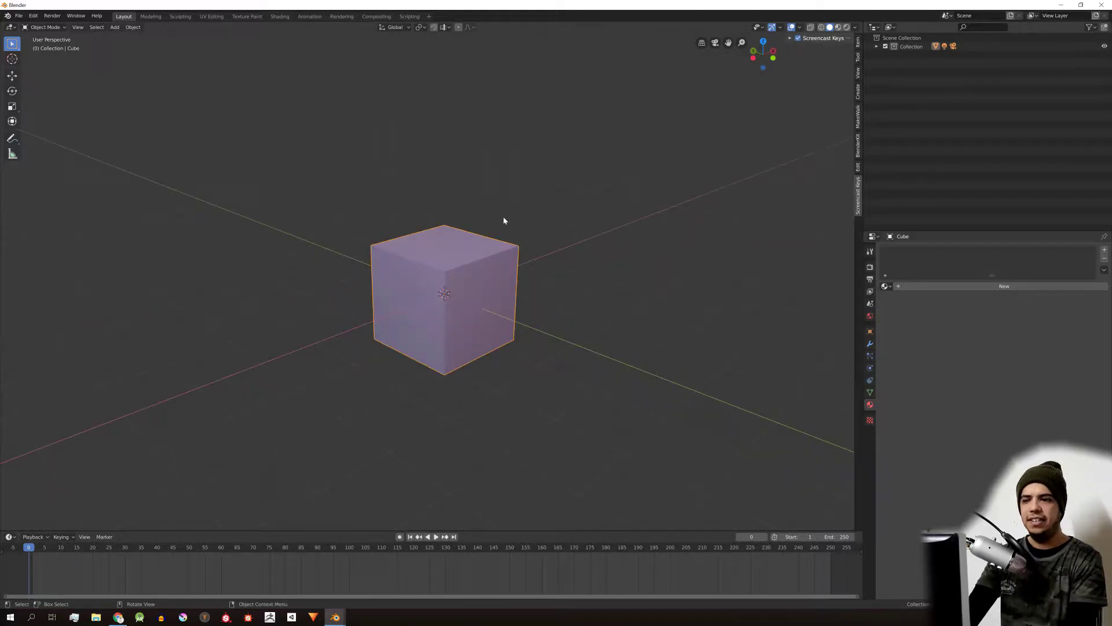
{"action": "middle_click_drag", "start_coordinate": [501, 216], "coordinate": [543, 310]}
{"action": "scroll", "coordinate": [550, 304], "scroll_direction": "up", "scroll_amount": 3}
{"action": "scroll", "coordinate": [566, 293], "scroll_direction": "down", "scroll_amount": 3}
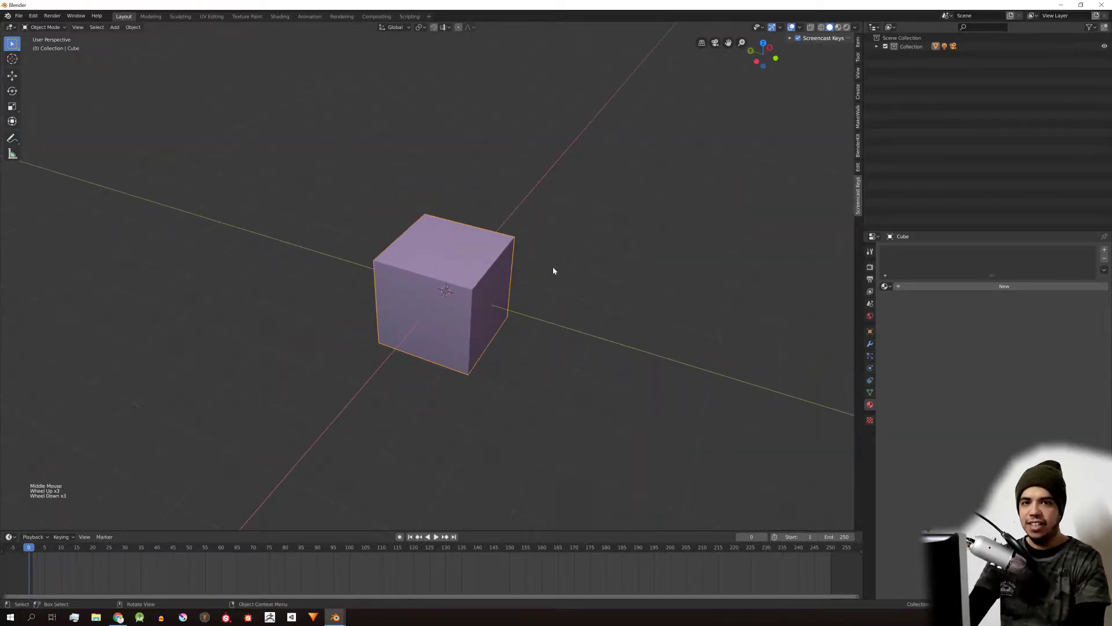
{"action": "middle_click_drag", "start_coordinate": [561, 262], "coordinate": [537, 257]}
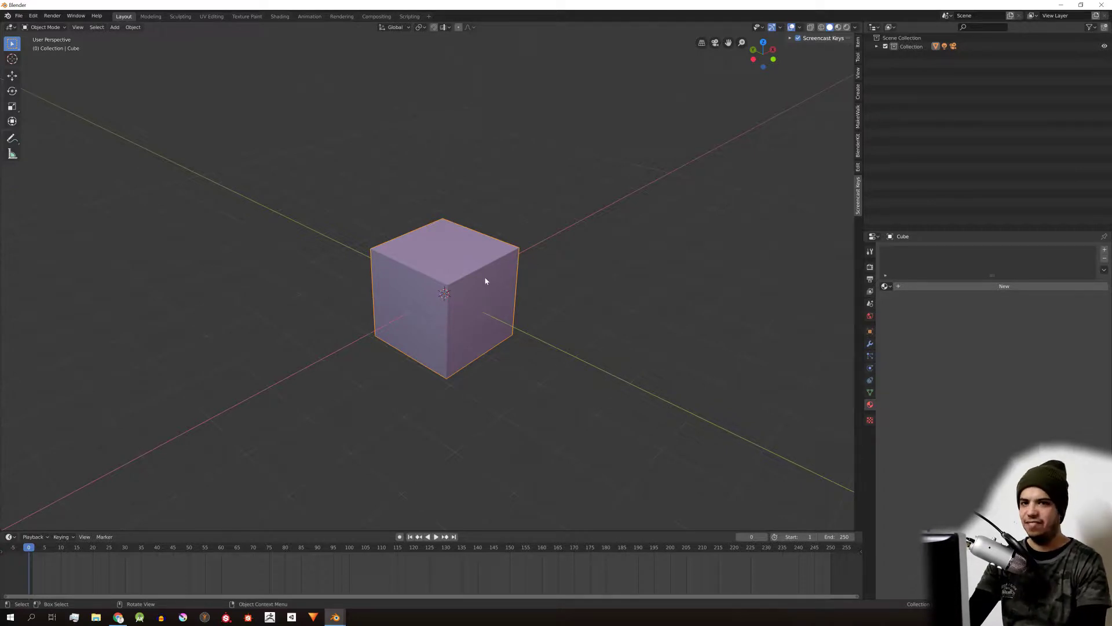
{"action": "middle_click_drag", "start_coordinate": [523, 269], "coordinate": [478, 284]}
{"action": "scroll", "coordinate": [487, 284], "scroll_direction": "up", "scroll_amount": 2}
{"action": "scroll", "coordinate": [488, 284], "scroll_direction": "down", "scroll_amount": 3}
{"action": "scroll", "coordinate": [487, 284], "scroll_direction": "up", "scroll_amount": 3}
{"action": "scroll", "coordinate": [484, 284], "scroll_direction": "down", "scroll_amount": 3}
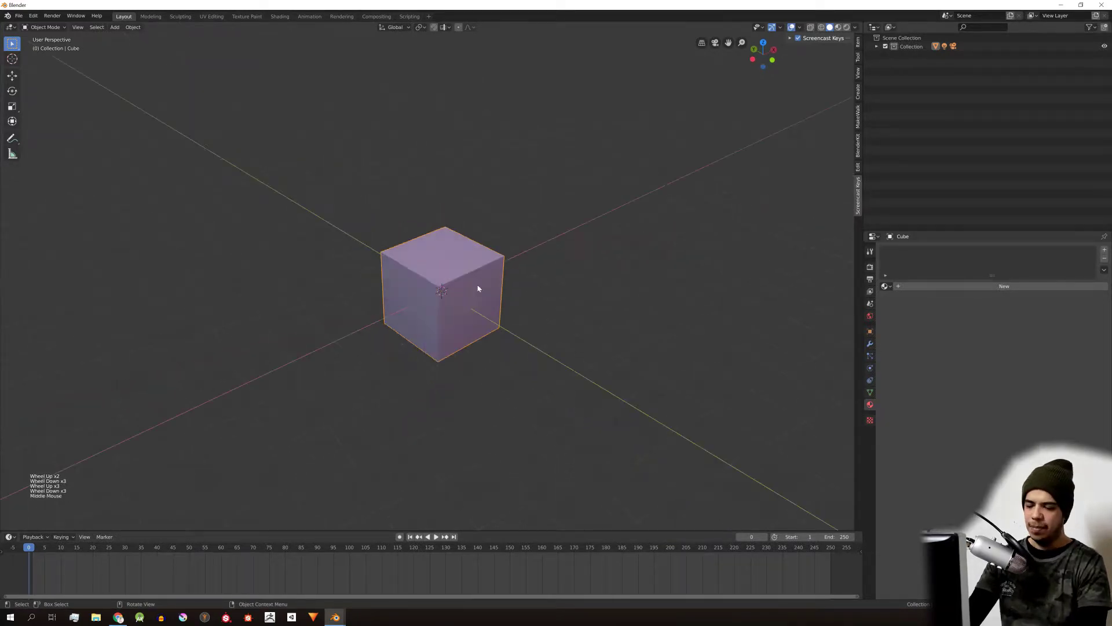
Step: Frame the view on the selected cube and view it from a different side
{"action": "scroll", "coordinate": [479, 301], "scroll_direction": "up", "scroll_amount": 2}
{"action": "key", "text": "KP_Decimal"}
{"action": "scroll", "coordinate": [479, 301], "scroll_direction": "down", "scroll_amount": 5}
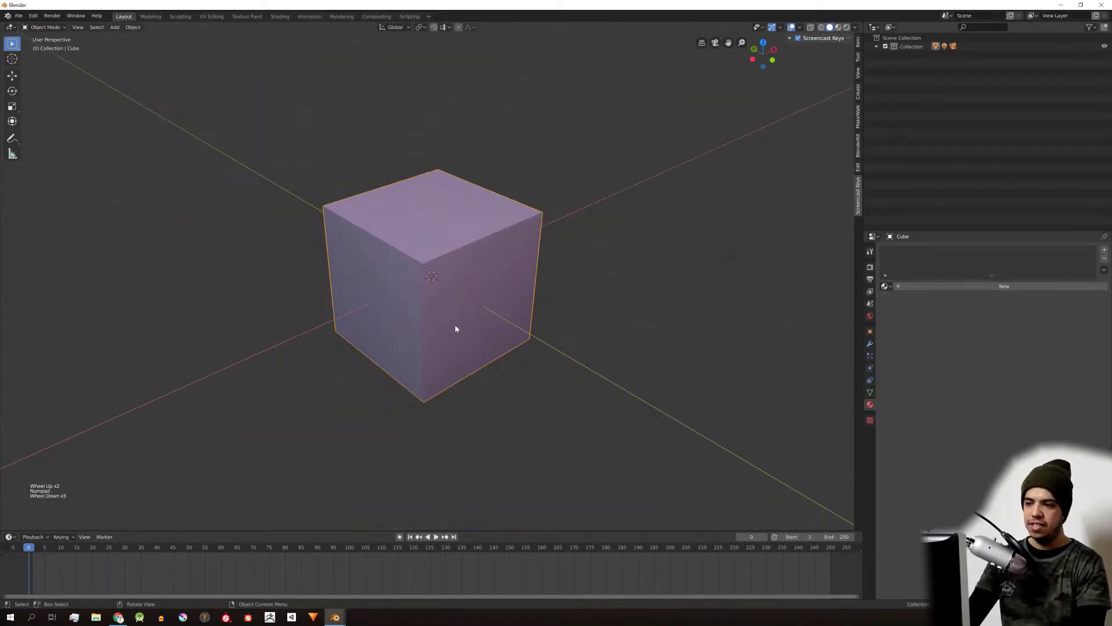
{"action": "mouse_move", "coordinate": [454, 324]}
{"action": "middle_mouse_down"}
{"action": "mouse_move", "coordinate": [489, 290]}
{"action": "mouse_move", "coordinate": [449, 331]}
{"action": "mouse_move", "coordinate": [437, 327]}
{"action": "mouse_move", "coordinate": [466, 326]}
{"action": "middle_mouse_up"}
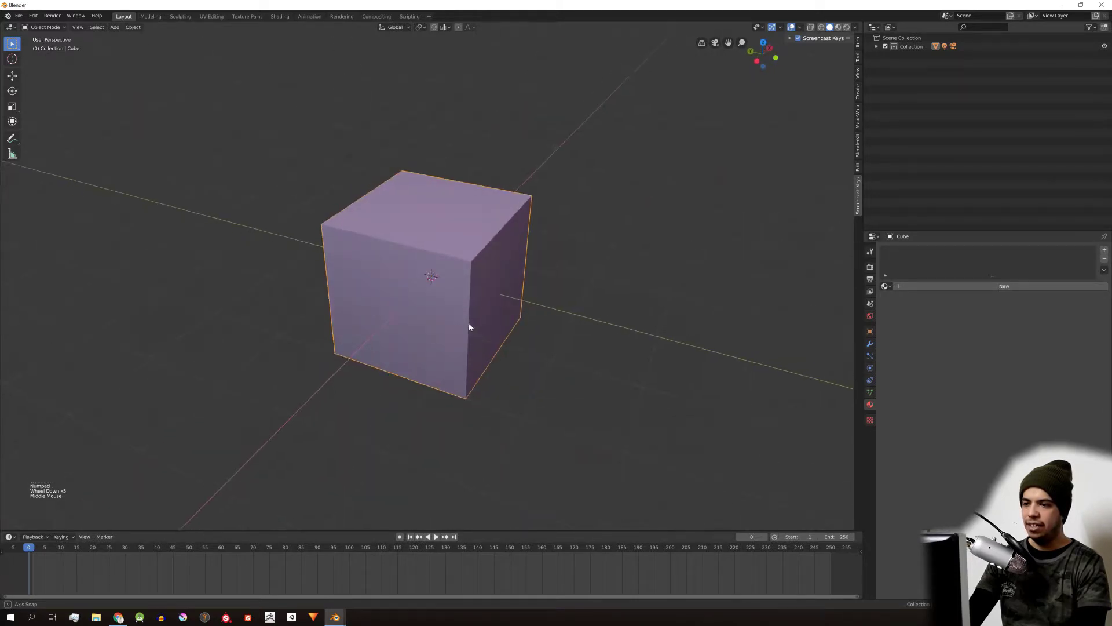
Step: Look through the scene camera, return to the free view and turn it until the camera object is in sight
{"action": "scroll", "coordinate": [448, 319], "scroll_direction": "down", "scroll_amount": 3}
{"action": "key", "text": "KP_0"}
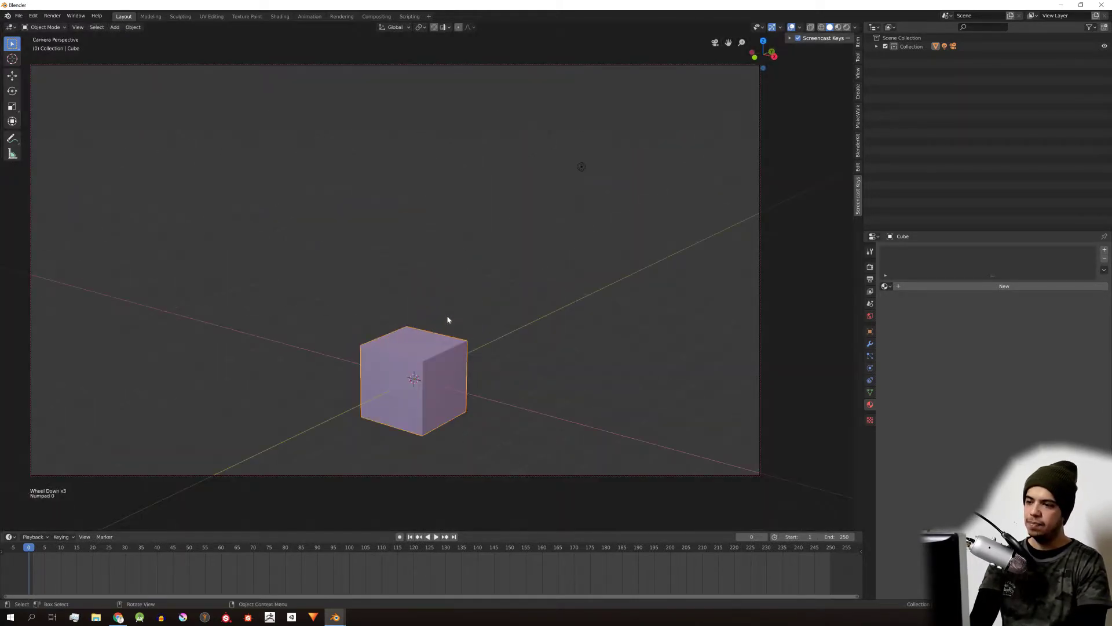
{"action": "scroll", "coordinate": [325, 256], "scroll_direction": "up", "scroll_amount": 1}
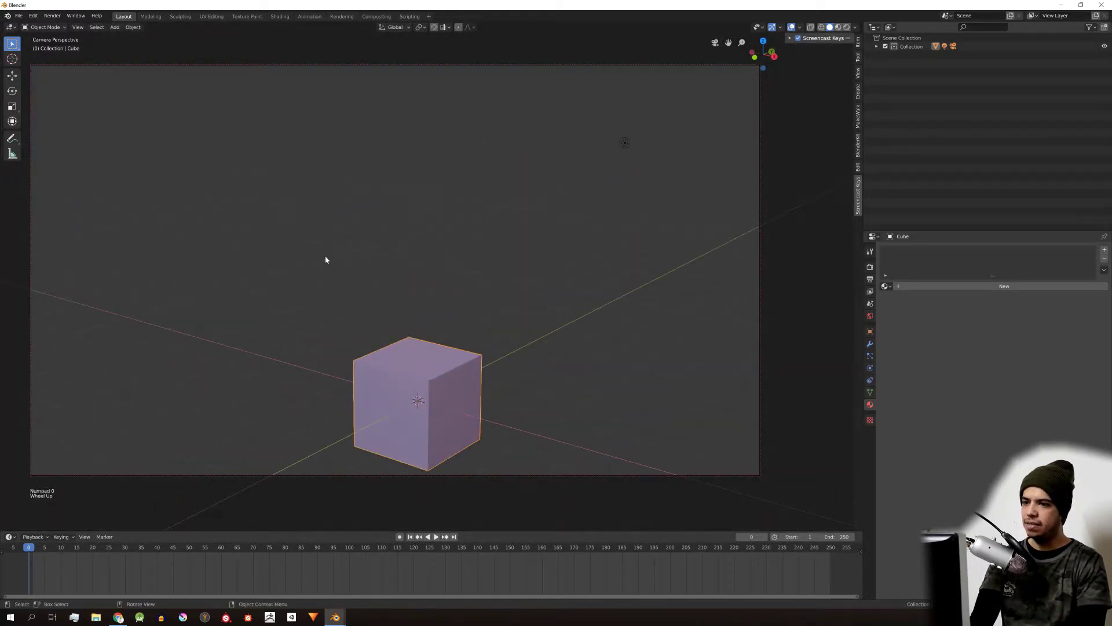
{"action": "scroll", "coordinate": [325, 256], "scroll_direction": "down", "scroll_amount": 1}
{"action": "key", "text": "KP_0"}
{"action": "middle_click_drag", "start_coordinate": [360, 253], "coordinate": [470, 200]}
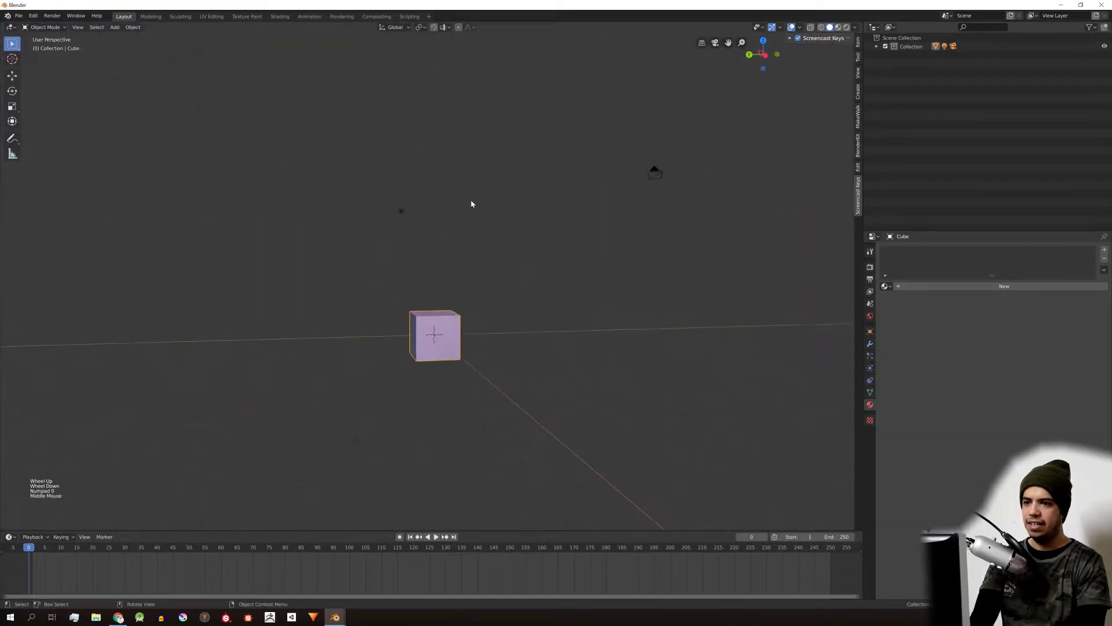
Step: Select the camera object, look through it and return to the free view
{"action": "left_click", "coordinate": [652, 176]}
{"action": "middle_click_drag", "start_coordinate": [653, 175], "coordinate": [470, 183]}
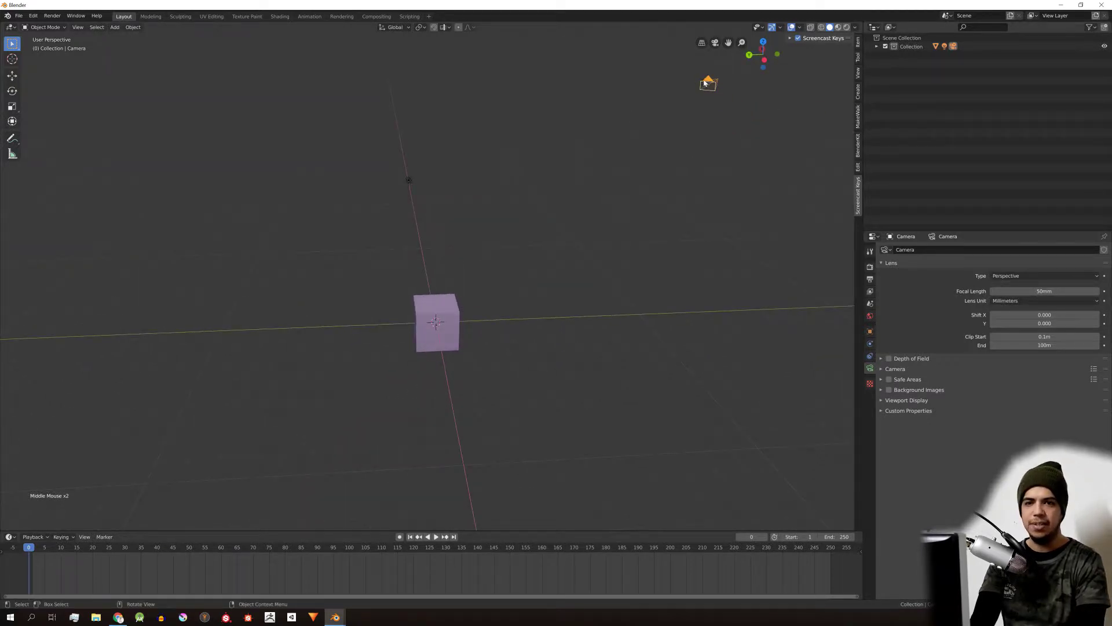
{"action": "key", "text": "KP_0"}
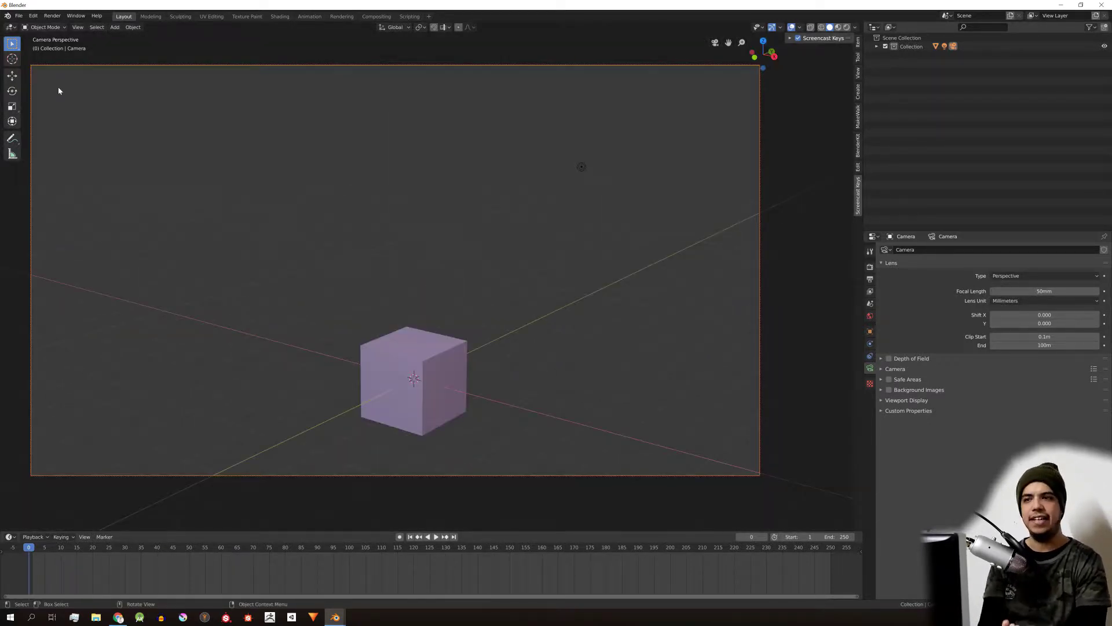
{"action": "key", "text": "KP_0"}
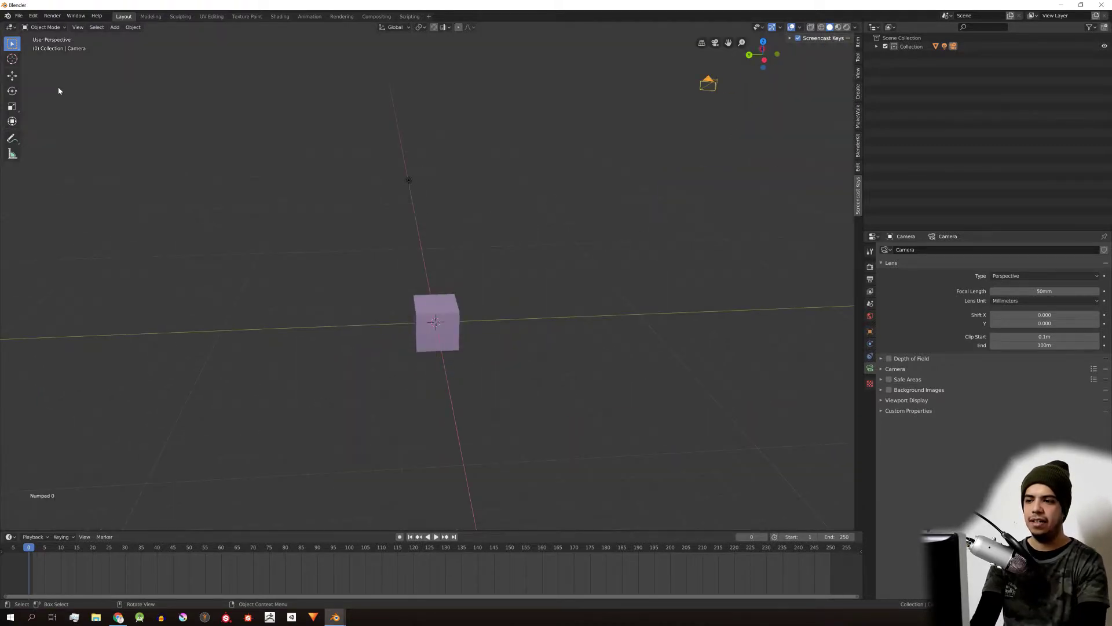
Step: Look through the camera and reposition it so the cube sits larger and centred in the camera frame
{"action": "key", "text": "KP_0"}
{"action": "middle_click_drag", "start_coordinate": [55, 141], "coordinate": [110, 125]}
{"action": "scroll", "coordinate": [367, 171], "scroll_direction": "up", "scroll_amount": 2}
{"action": "middle_click_drag", "start_coordinate": [367, 171], "coordinate": [477, 229]}
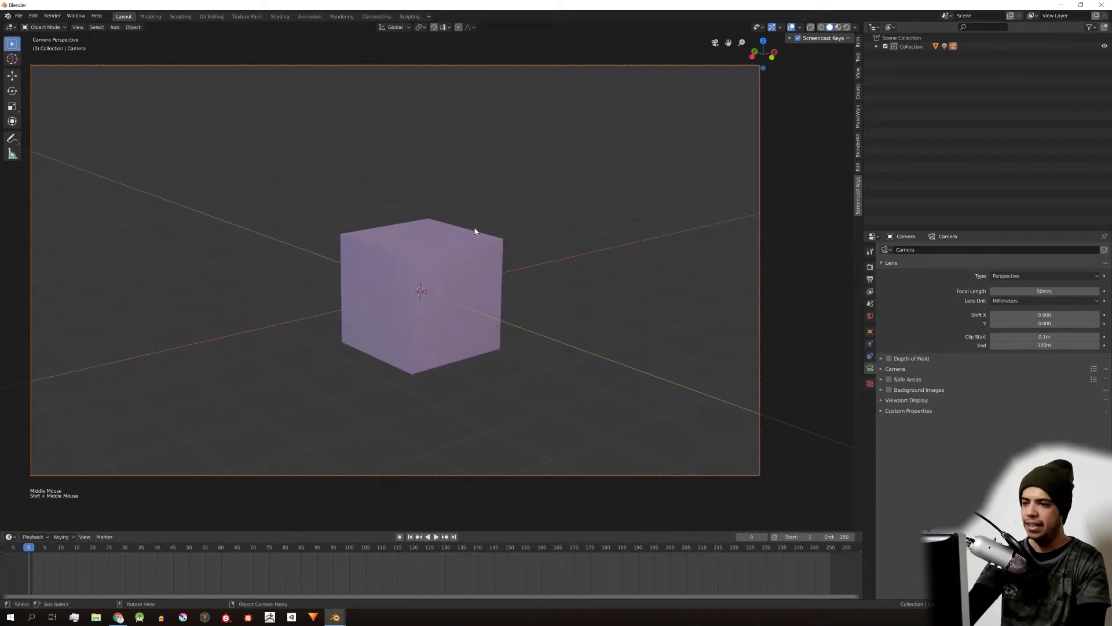
Step: Render a still image from the camera and close the render window
{"action": "key", "text": "F12"}
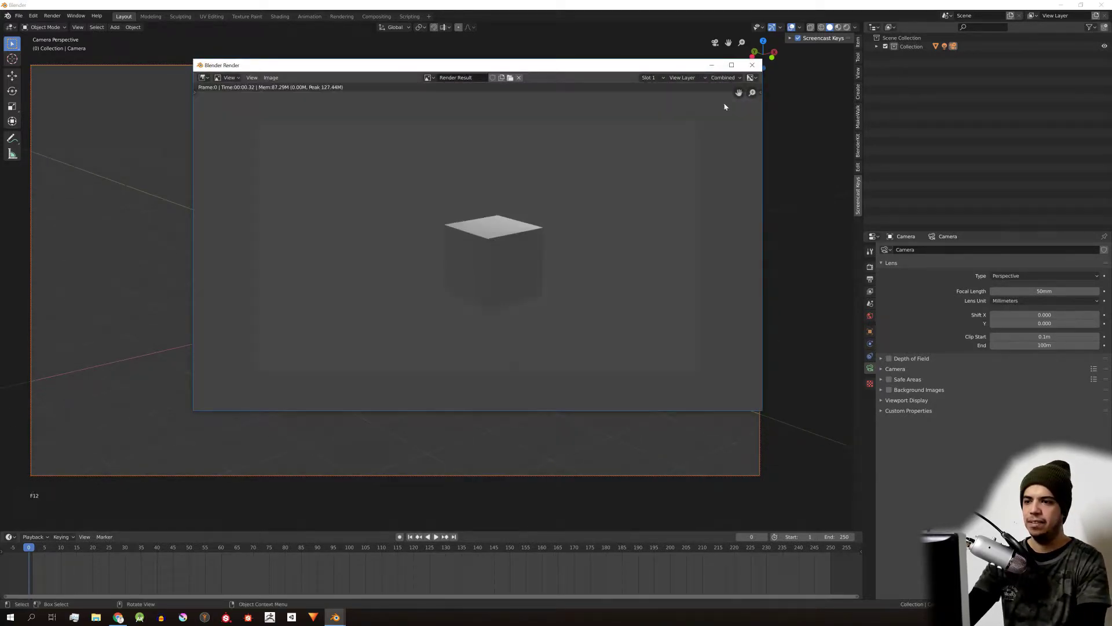
{"action": "left_click", "coordinate": [752, 65]}
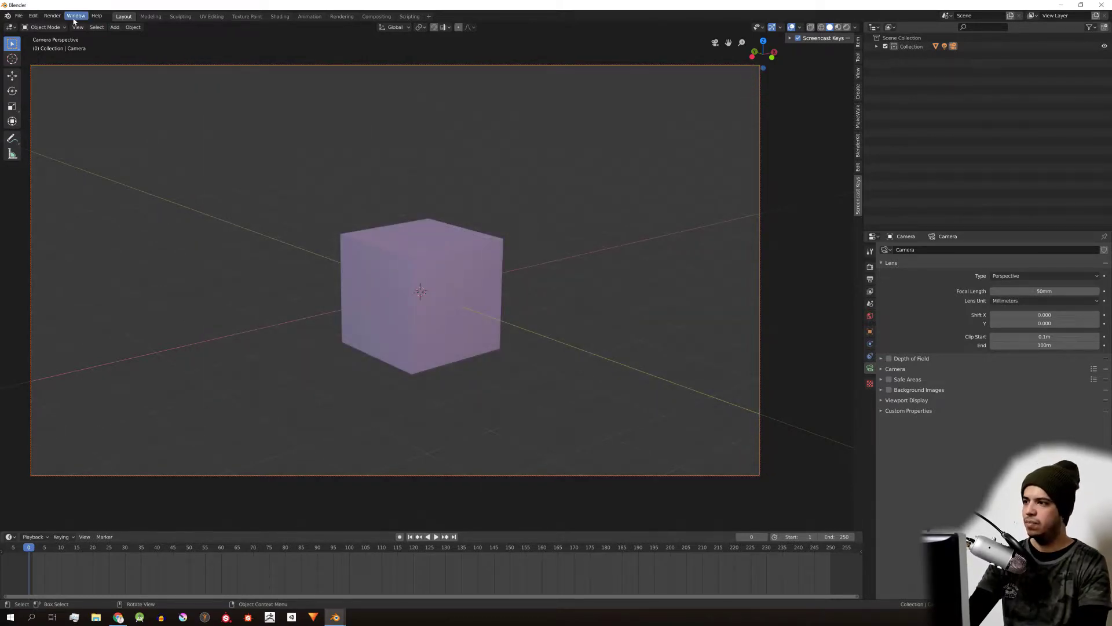
{"action": "left_click", "coordinate": [54, 17]}
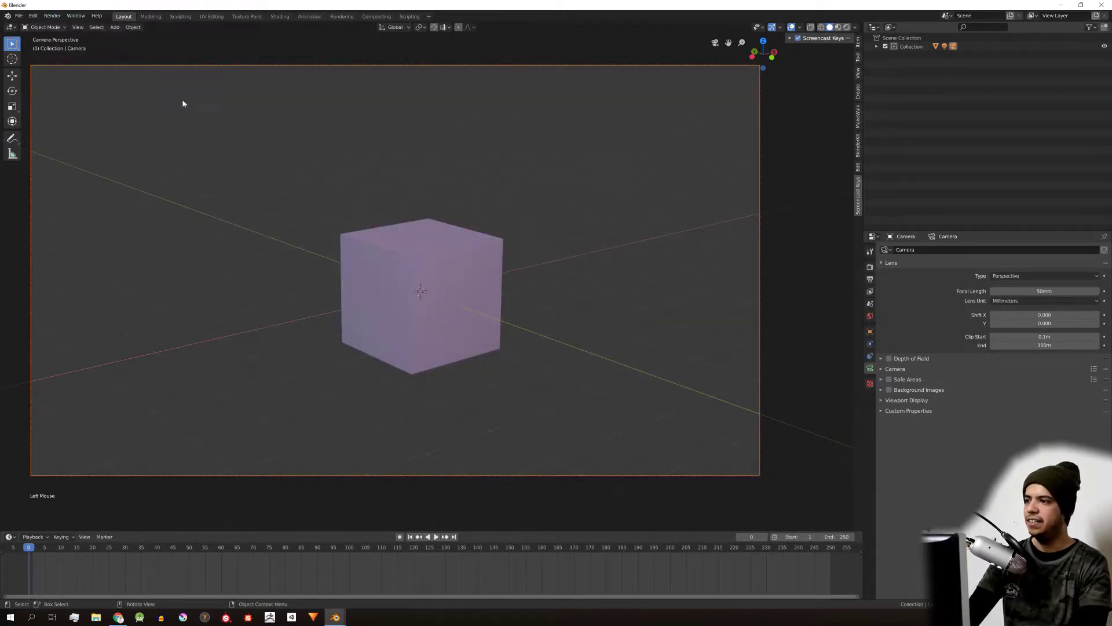
Step: Switch briefly to the front view, return to the camera view and orbit the camera to another side of the cube
{"action": "middle_click_drag", "start_coordinate": [492, 251], "coordinate": [447, 248], "text": "shift"}
{"action": "key", "text": "KP_1"}
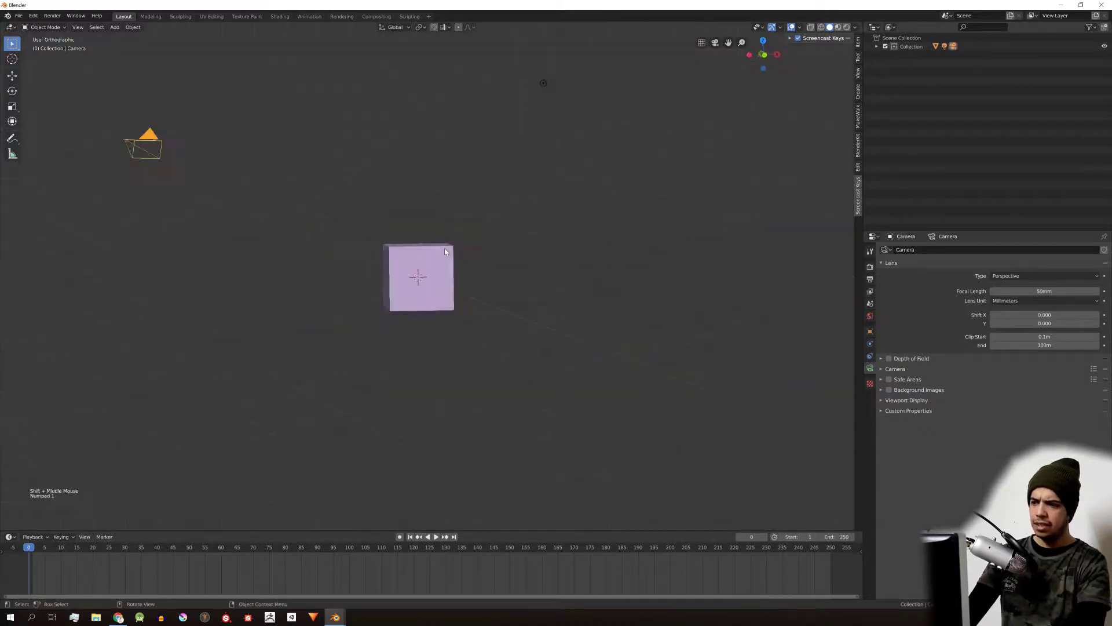
{"action": "key", "text": "KP_0"}
{"action": "middle_click_drag", "start_coordinate": [450, 169], "coordinate": [501, 161]}
Step: Leave the camera view to see the camera's placement near the cube, and look through the camera again
{"action": "left_click", "coordinate": [857, 42]}
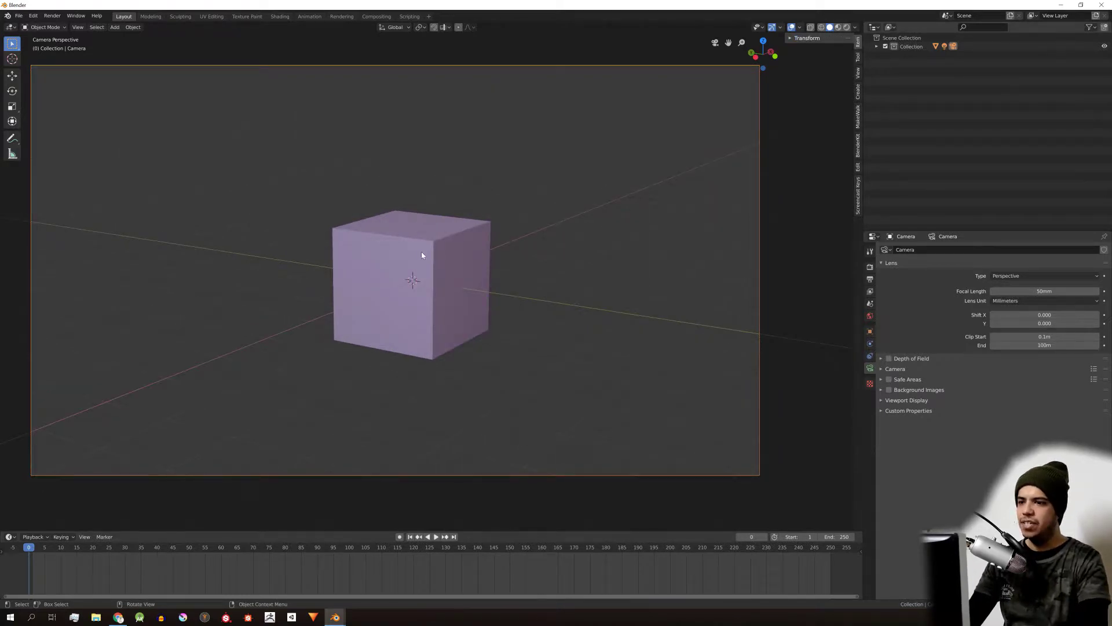
{"action": "middle_click_drag", "start_coordinate": [421, 251], "coordinate": [499, 212]}
{"action": "scroll", "coordinate": [427, 255], "scroll_direction": "down", "scroll_amount": 2}
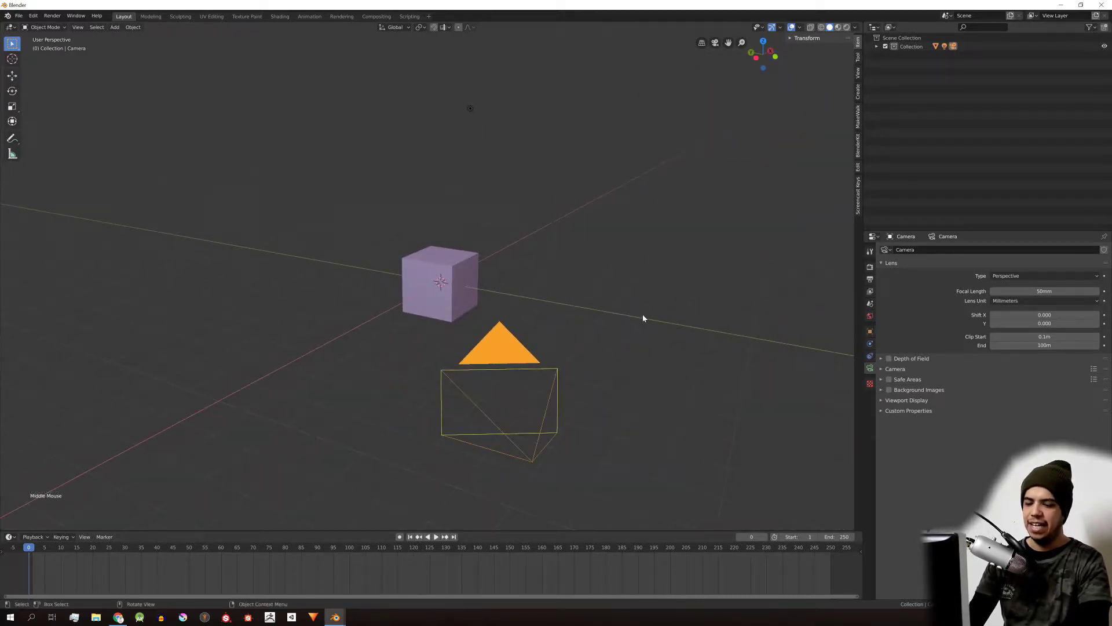
{"action": "key", "text": "KP_0"}
{"action": "scroll", "coordinate": [531, 114], "scroll_direction": "up", "scroll_amount": 1}
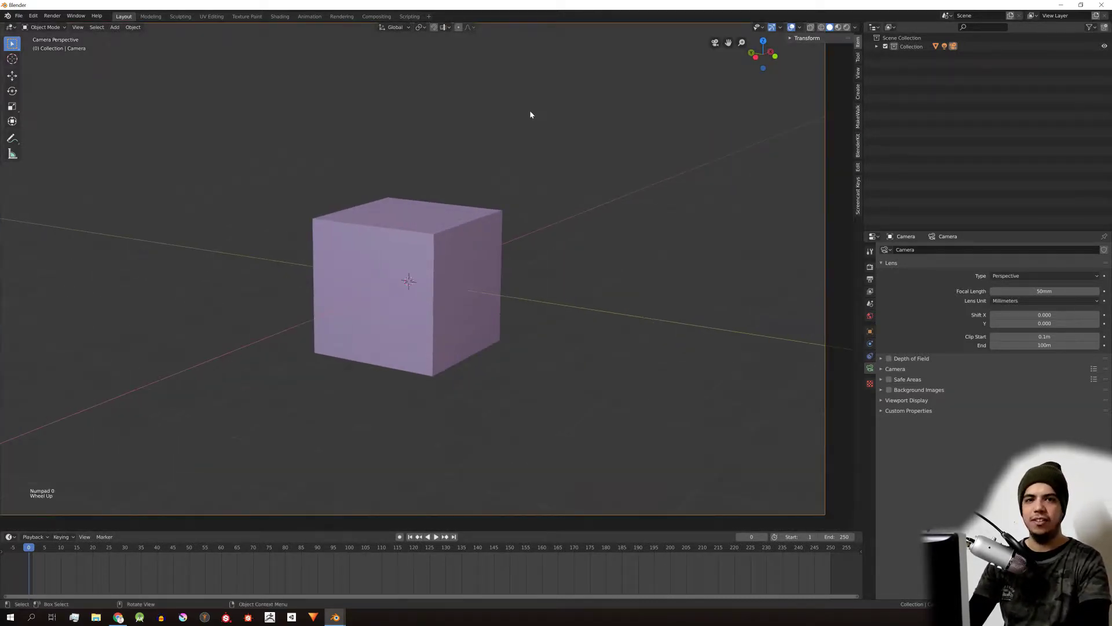
{"action": "scroll", "coordinate": [521, 113], "scroll_direction": "down", "scroll_amount": 1}
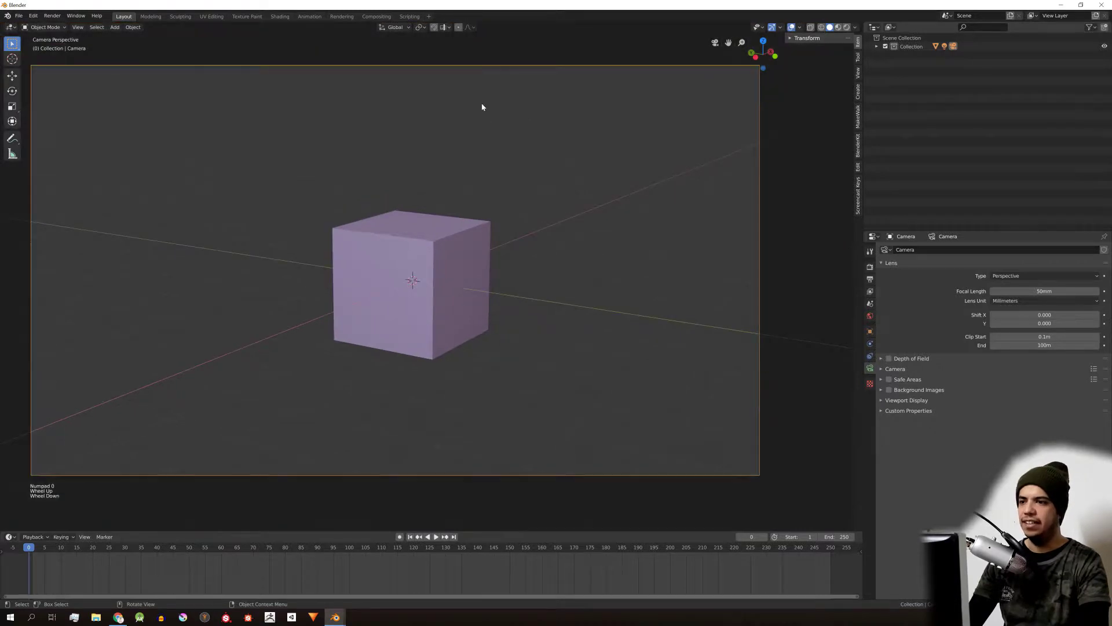
Step: Show the View Lock settings in the sidebar and orbit the locked camera to a higher angle above the cube
{"action": "double_click", "coordinate": [859, 74]}
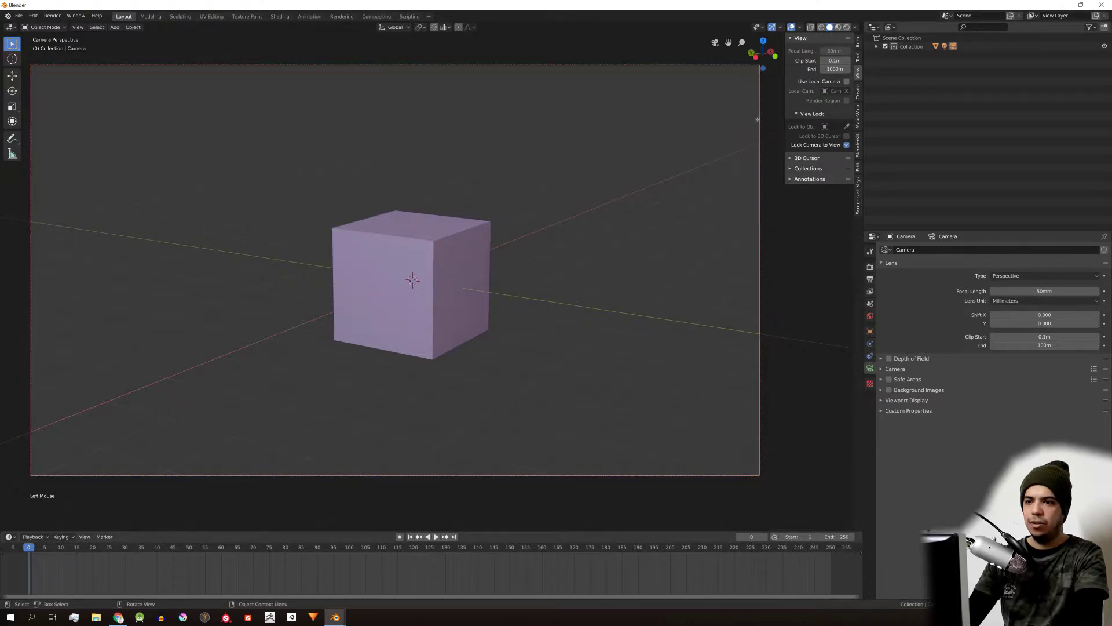
{"action": "middle_click_drag", "start_coordinate": [409, 172], "coordinate": [522, 148]}
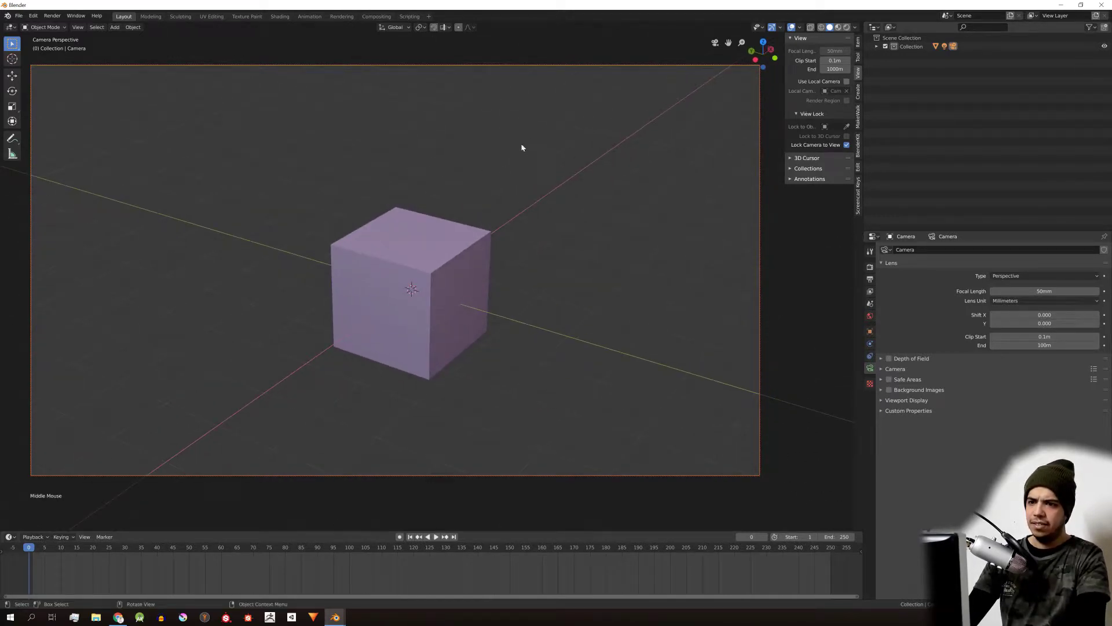
Step: Turn off Lock Camera to View, shift the camera frame within the viewport and turn the lock back on
{"action": "left_click", "coordinate": [846, 145]}
{"action": "scroll", "coordinate": [568, 179], "scroll_direction": "down", "scroll_amount": 2}
{"action": "middle_click_drag", "start_coordinate": [307, 241], "coordinate": [427, 236], "text": "shift"}
{"action": "scroll", "coordinate": [621, 179], "scroll_direction": "down", "scroll_amount": 1}
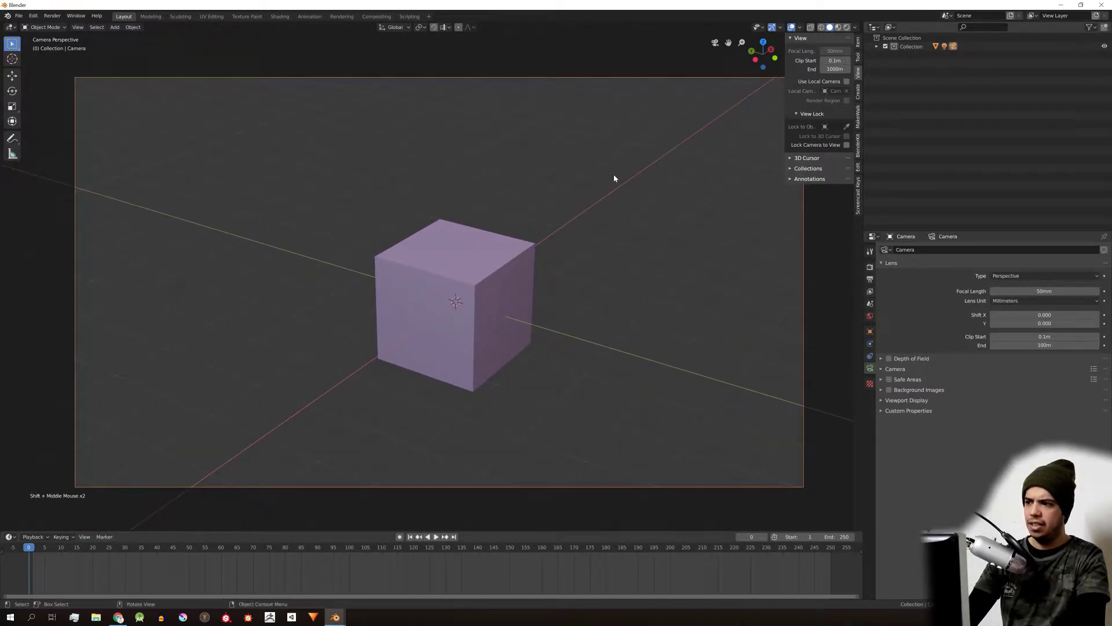
{"action": "left_click", "coordinate": [847, 145]}
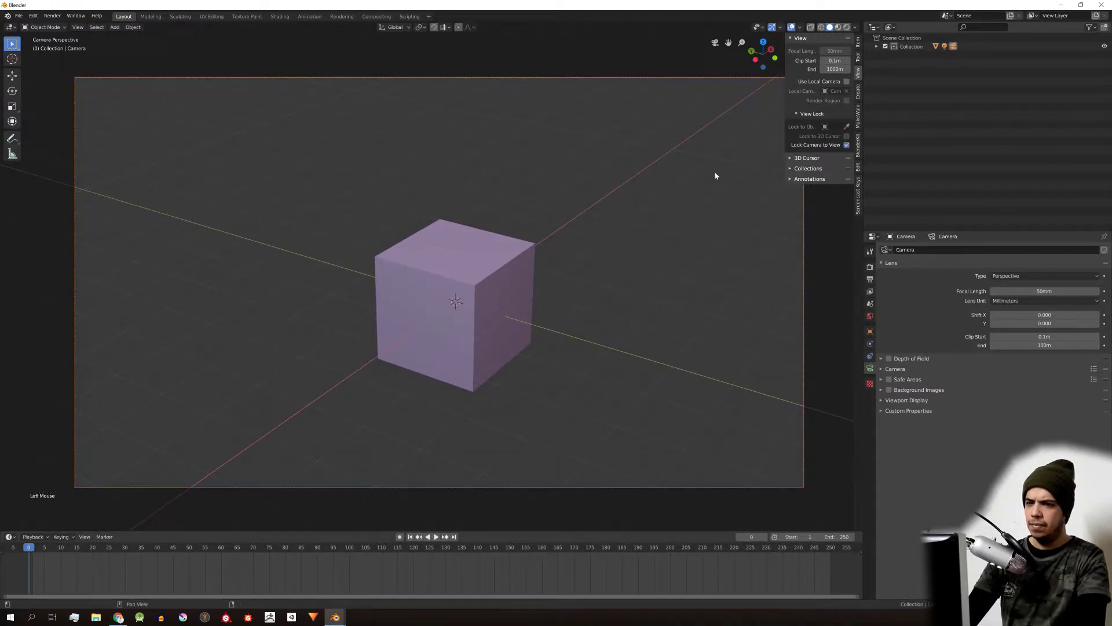
Step: Orbit the locked camera around the cube and leave the camera view
{"action": "middle_click_drag", "start_coordinate": [571, 207], "coordinate": [632, 222]}
{"action": "key", "text": "KP_0"}
{"action": "scroll", "coordinate": [459, 265], "scroll_direction": "up", "scroll_amount": 1}
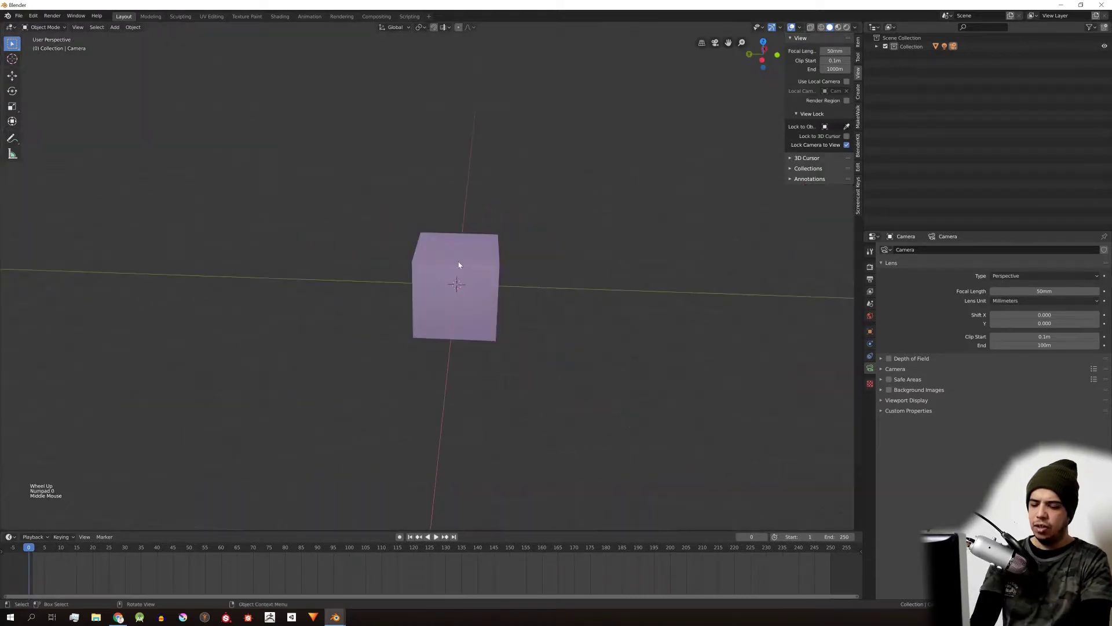
Step: Switch to the front orthographic view, compare it with perspective, and return to front orthographic with the cube closer
{"action": "key", "text": "KP_1"}
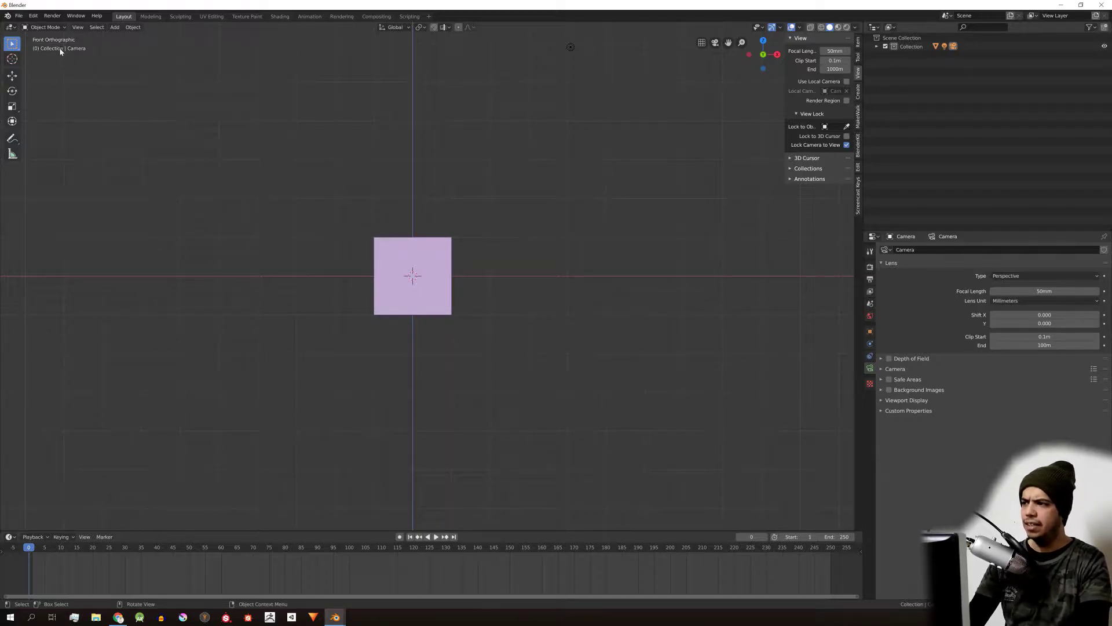
{"action": "key", "text": "KP_5"}
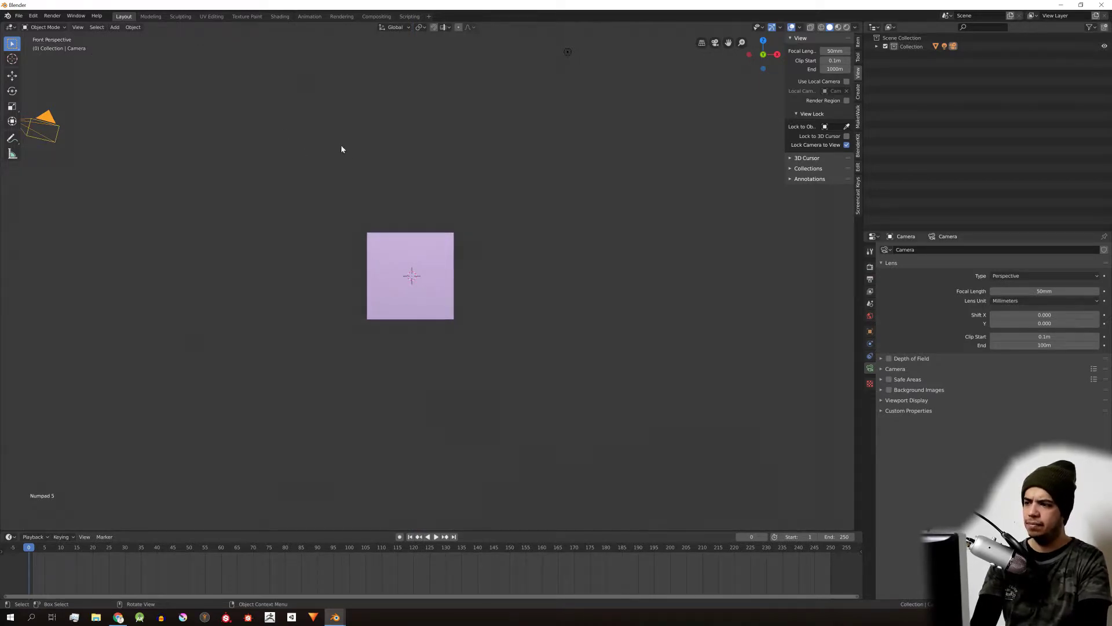
{"action": "key", "text": "KP_1"}
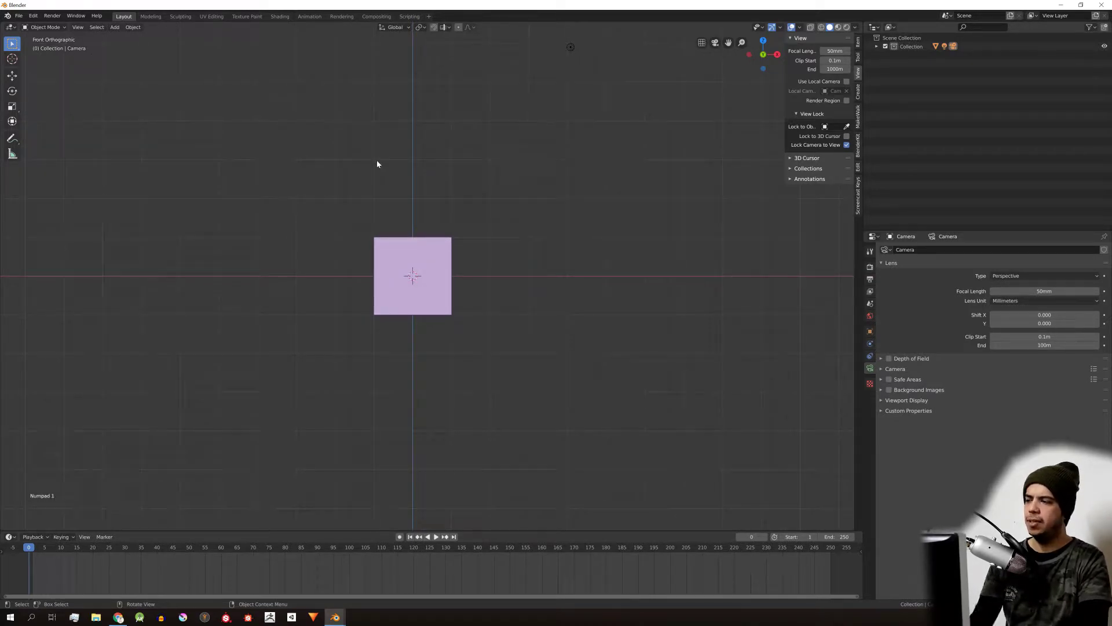
{"action": "mouse_move", "coordinate": [445, 220]}
{"action": "middle_mouse_down", "text": "shift"}
{"action": "mouse_move", "coordinate": [481, 215]}
{"action": "mouse_move", "coordinate": [431, 233]}
{"action": "middle_mouse_up", "text": "shift"}
{"action": "scroll", "coordinate": [482, 216], "scroll_direction": "up", "scroll_amount": 4}
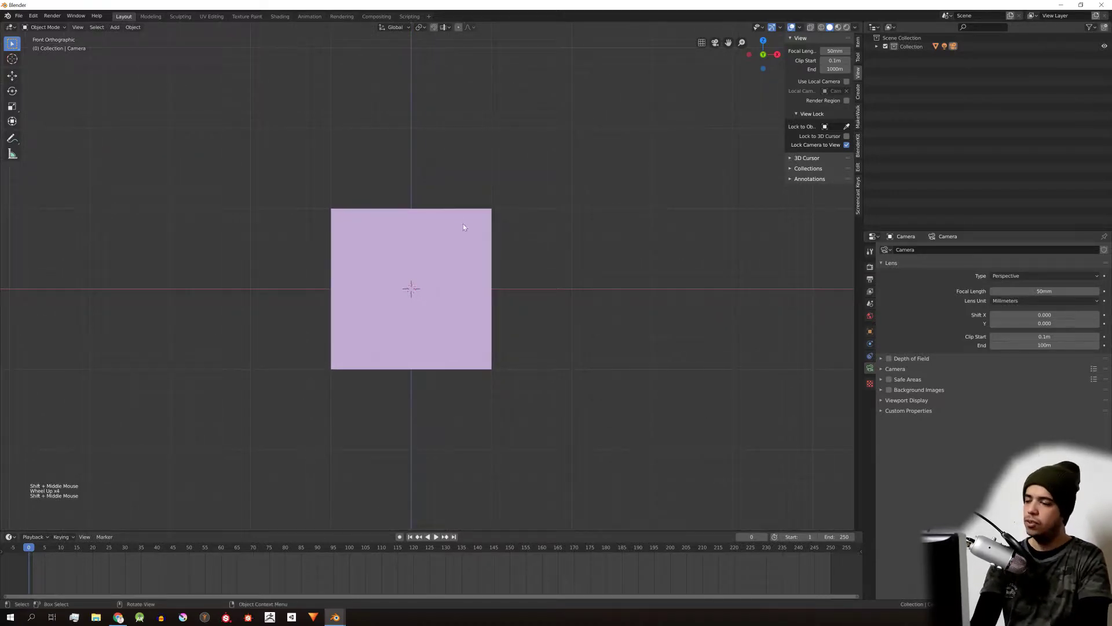
Step: View the cube from the front, the right side and the top in orthographic projection
{"action": "key", "text": "KP_1"}
{"action": "key", "text": "KP_3"}
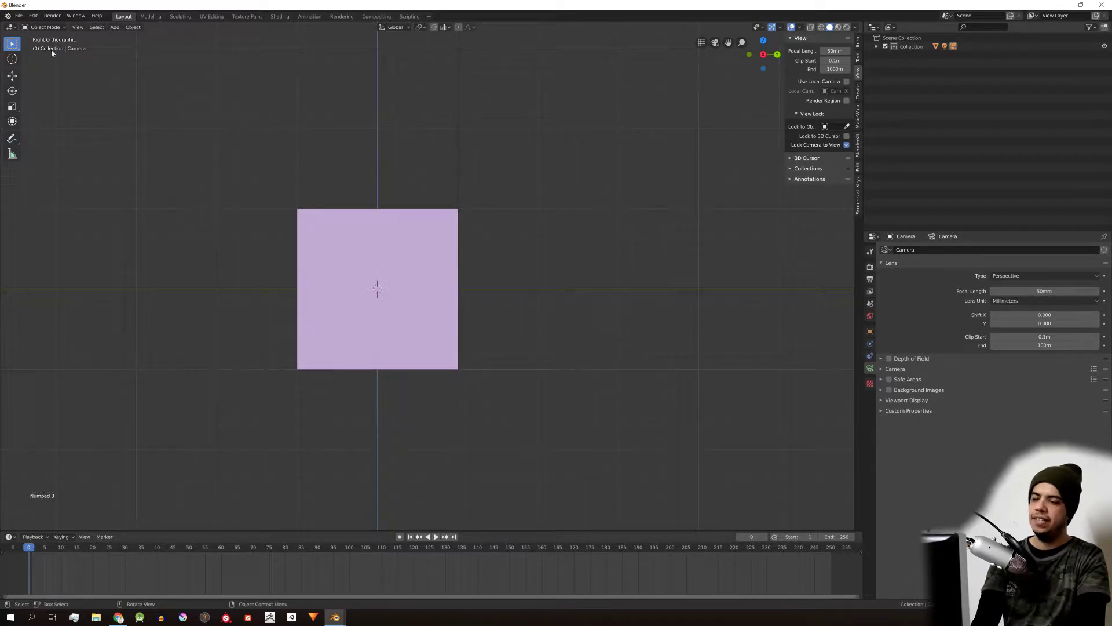
{"action": "key", "text": "KP_7"}
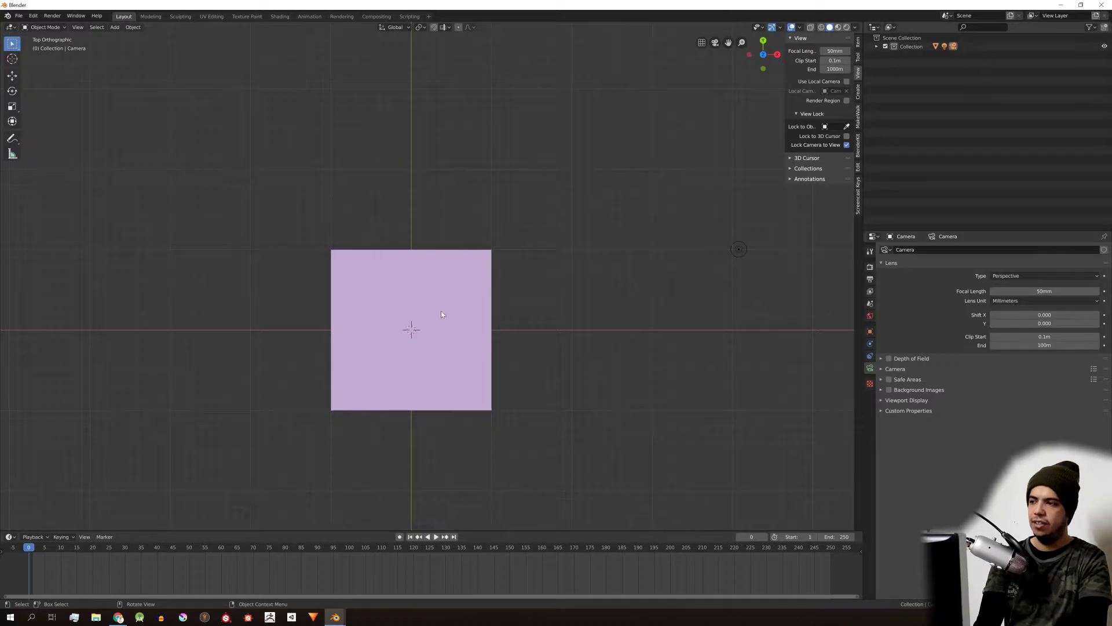
Step: Toggle the projection in the top view, return to an angled perspective view and select the cube
{"action": "key", "text": "KP_5"}
{"action": "key", "text": "KP_5"}
{"action": "middle_click_drag", "start_coordinate": [441, 314], "coordinate": [385, 243]}
{"action": "scroll", "coordinate": [422, 260], "scroll_direction": "down", "scroll_amount": 2}
{"action": "scroll", "coordinate": [410, 241], "scroll_direction": "down", "scroll_amount": 3}
{"action": "left_click", "coordinate": [385, 243]}
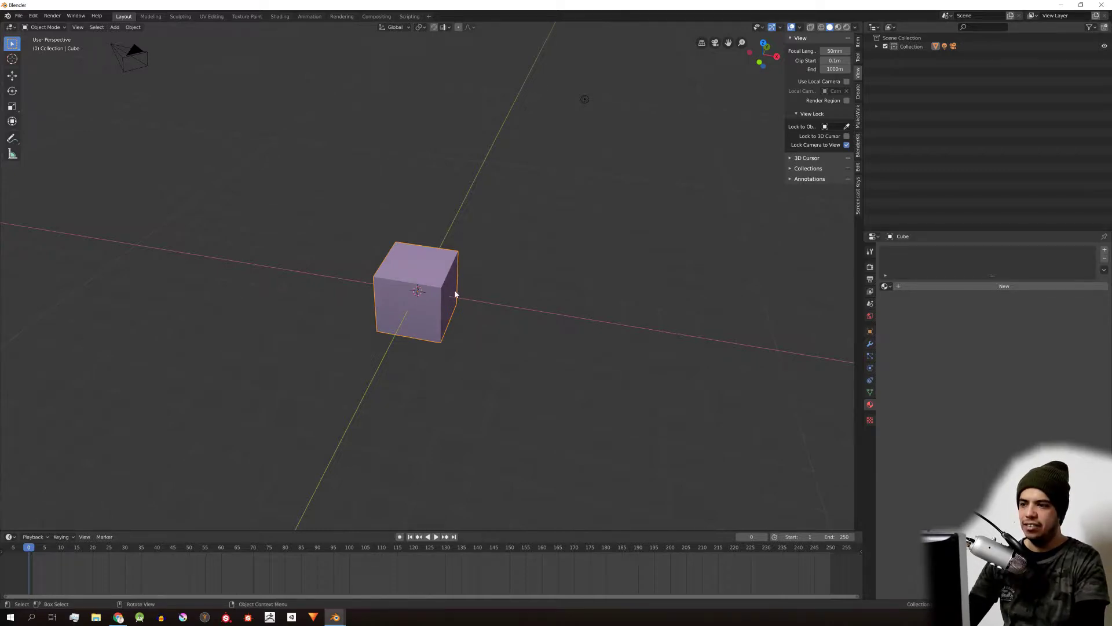
Step: Duplicate the cube, place the copy away from the original and reposition it in the top orthographic view
{"action": "key", "text": "shift+d"}
{"action": "left_click", "coordinate": [431, 137]}
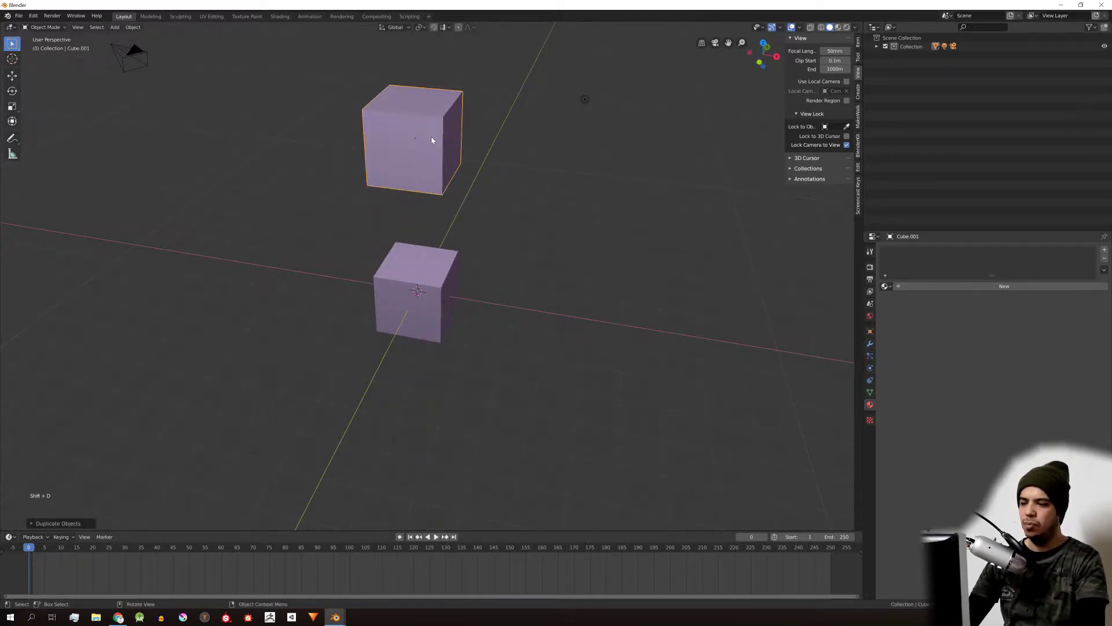
{"action": "key", "text": "KP_7"}
{"action": "key", "text": "g"}
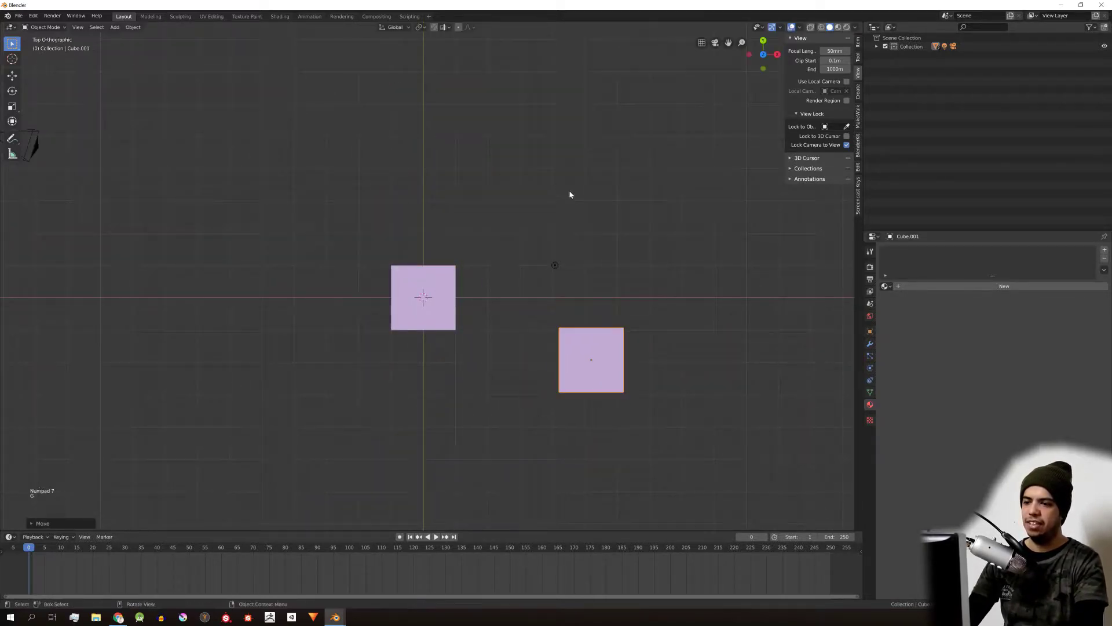
{"action": "left_click", "coordinate": [570, 192]}
Step: Compare how the two cubes overlap in an angled perspective view and in orthographic projection
{"action": "middle_click_drag", "start_coordinate": [570, 191], "coordinate": [543, 211]}
{"action": "scroll", "coordinate": [529, 213], "scroll_direction": "up", "scroll_amount": 4}
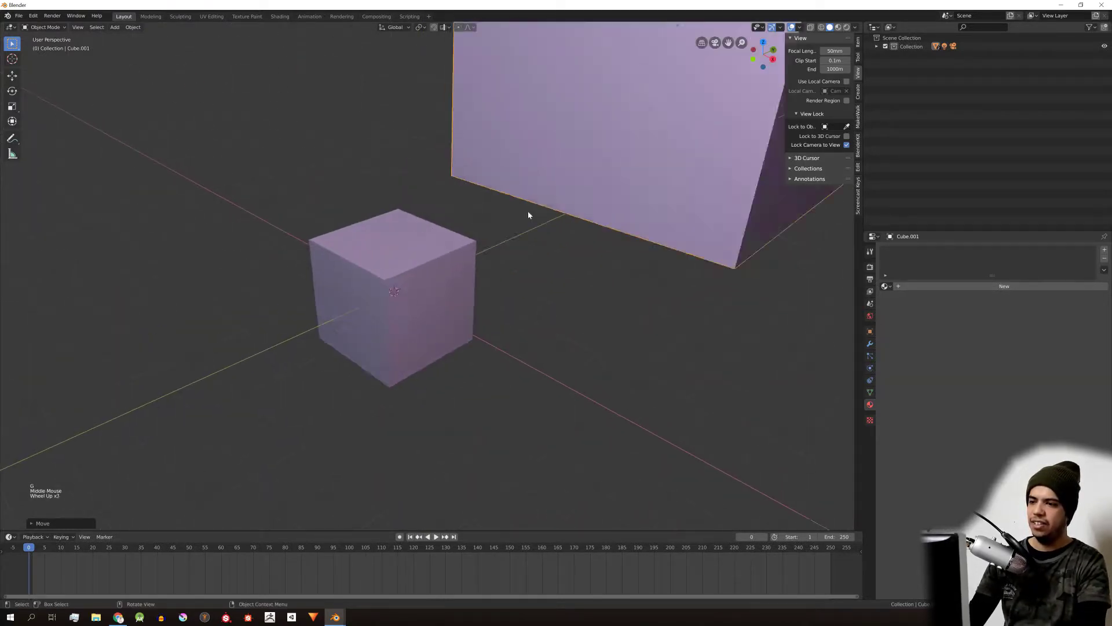
{"action": "scroll", "coordinate": [469, 193], "scroll_direction": "down", "scroll_amount": 1}
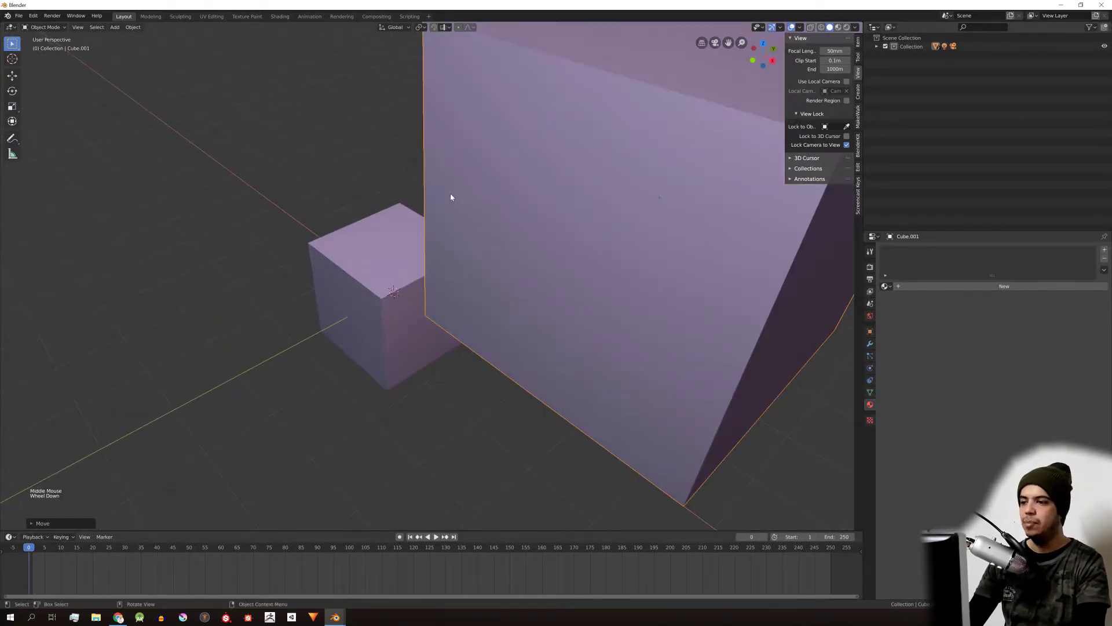
{"action": "middle_click_drag", "start_coordinate": [449, 196], "coordinate": [403, 194]}
{"action": "scroll", "coordinate": [406, 195], "scroll_direction": "up", "scroll_amount": 1}
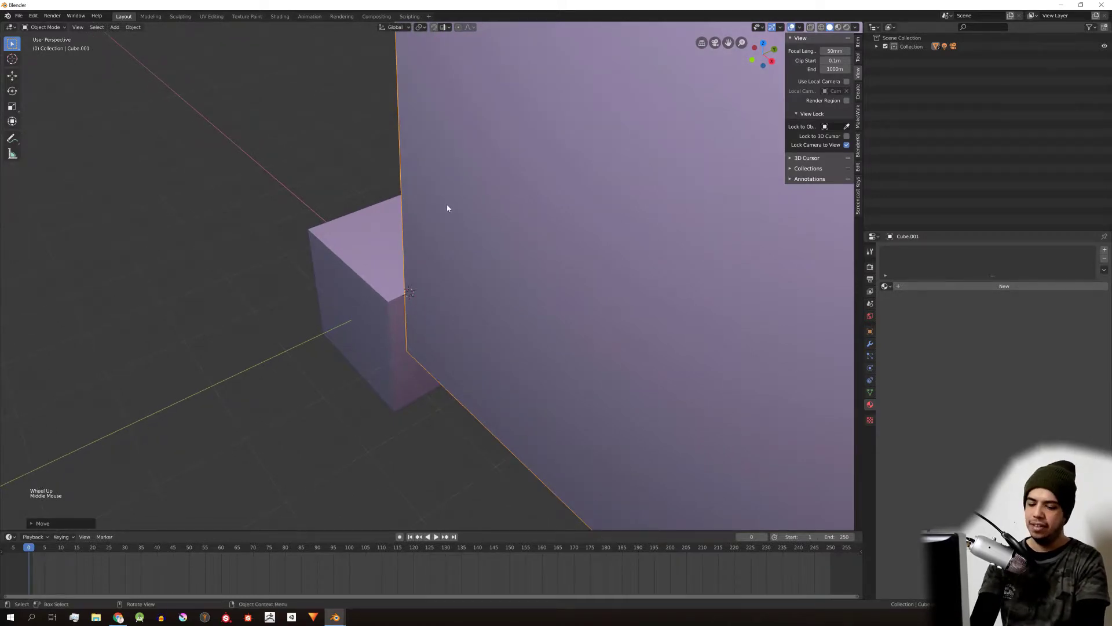
{"action": "key", "text": "KP_5"}
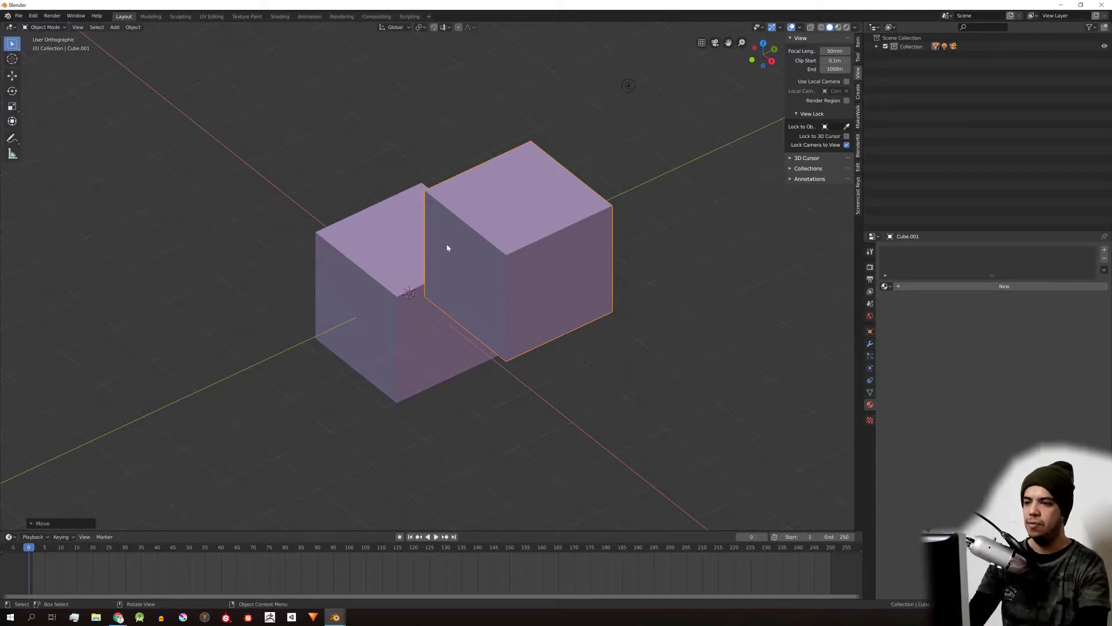
Step: Delete the duplicate cube and switch to the front orthographic view
{"action": "key", "text": "Delete"}
{"action": "key", "text": "KP_1"}
{"action": "key", "text": "KP_1"}
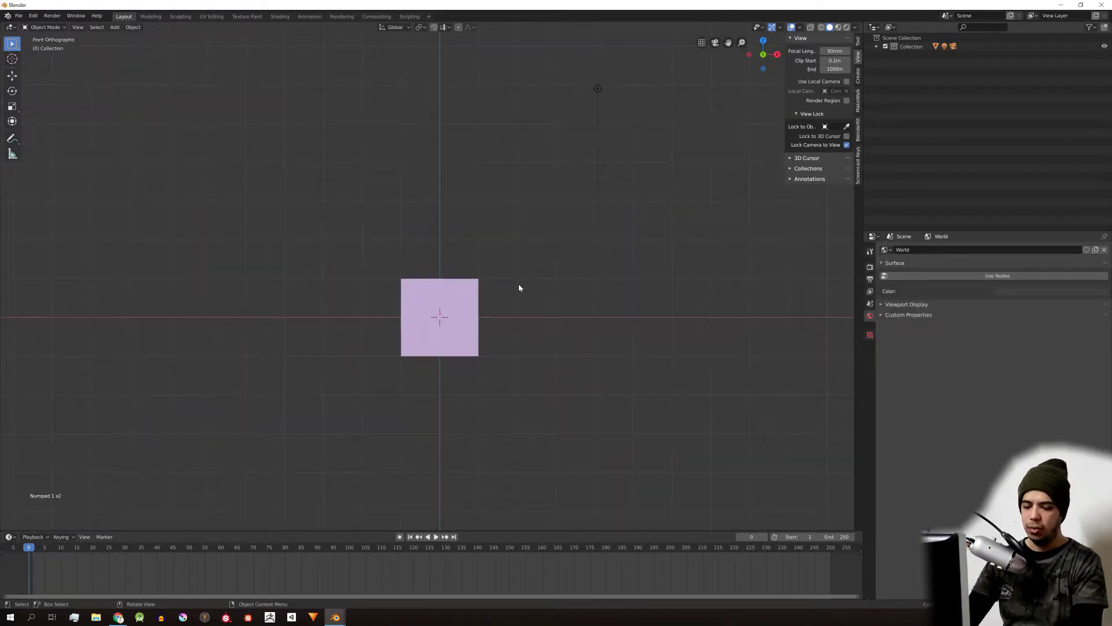
Step: Cycle through the right, top and front orthographic views of the cube
{"action": "key", "text": "KP_3"}
{"action": "key", "text": "KP_7"}
{"action": "key", "text": "KP_1"}
{"action": "key", "text": "KP_3"}
{"action": "key", "text": "KP_7"}
{"action": "key", "text": "KP_1"}
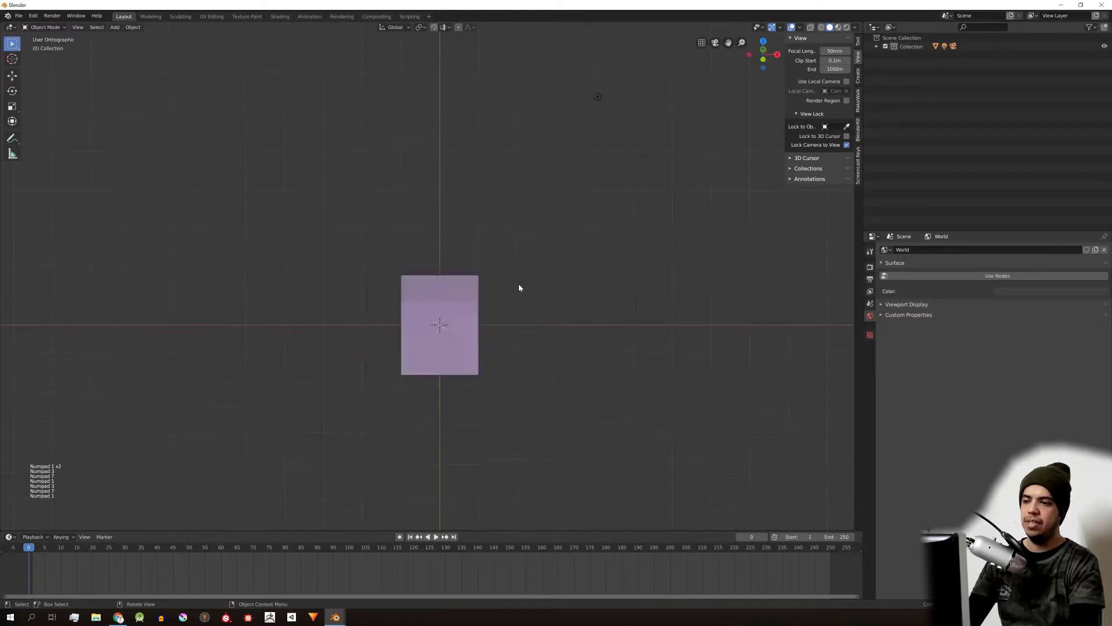
Step: View the cube from the back, left and bottom in orthographic projection and return to the front view
{"action": "key", "text": "ctrl"}
{"action": "key", "text": "ctrl+KP_1"}
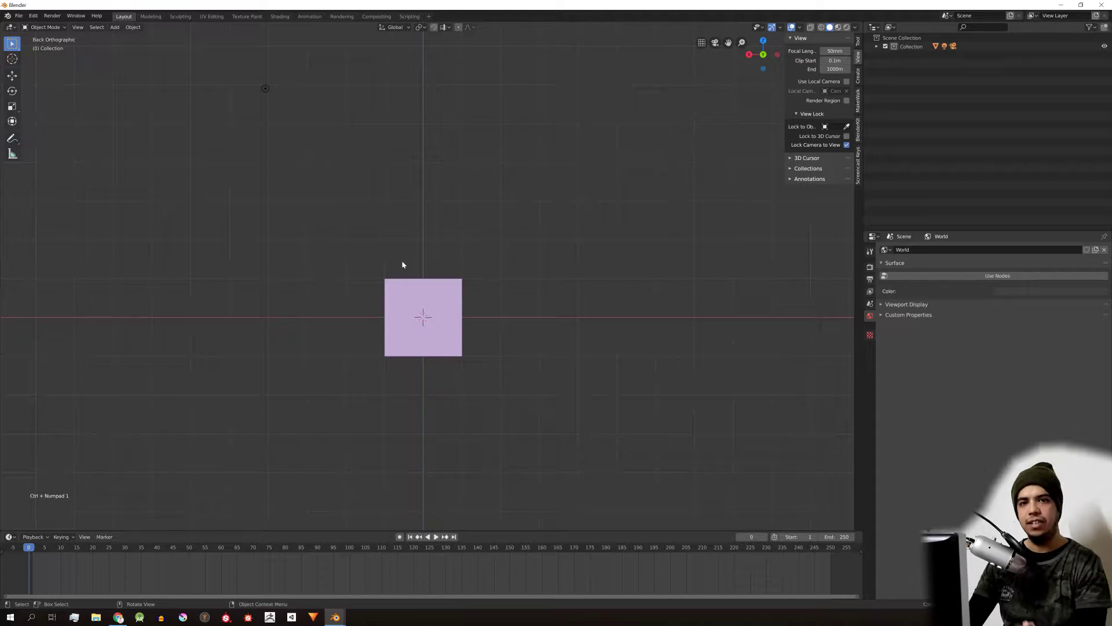
{"action": "key", "text": "ctrl+KP_3"}
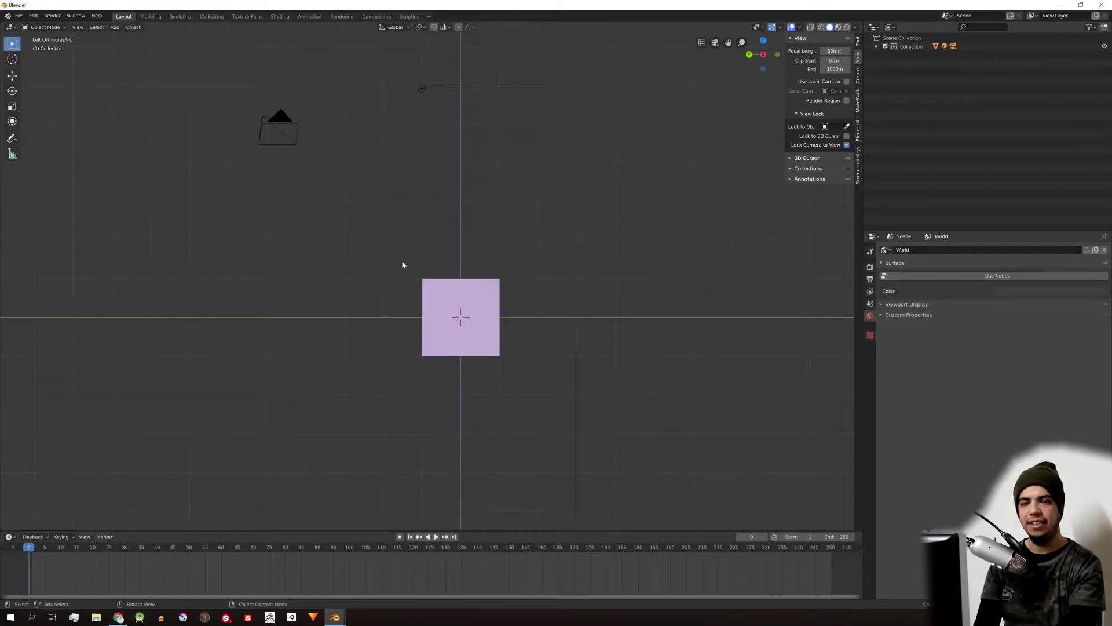
{"action": "key", "text": "ctrl+KP_7"}
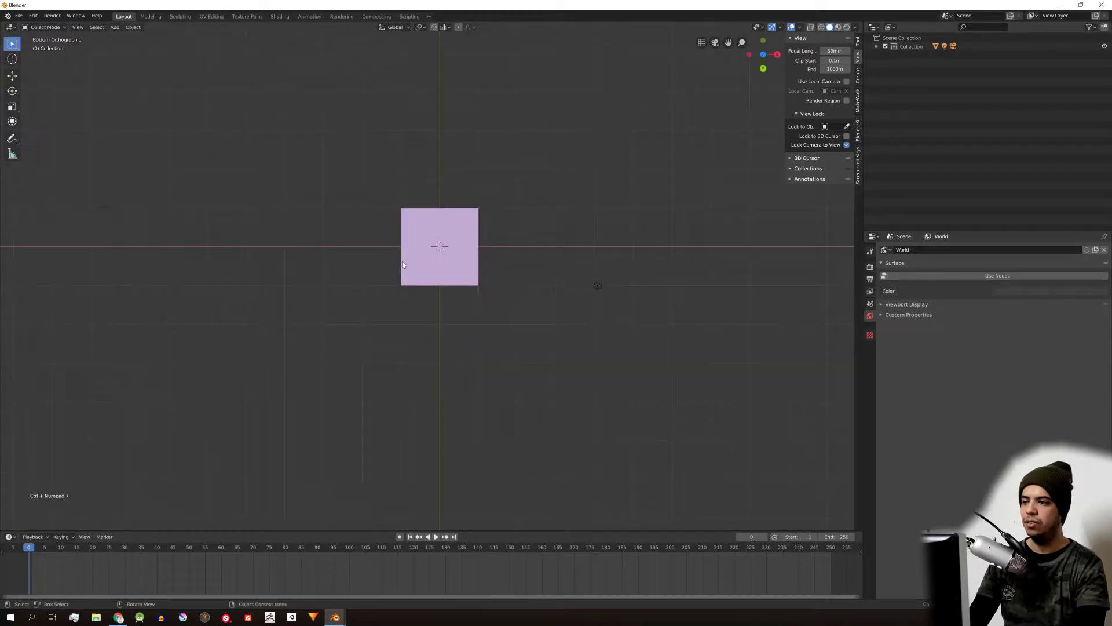
{"action": "key", "text": "KP_1"}
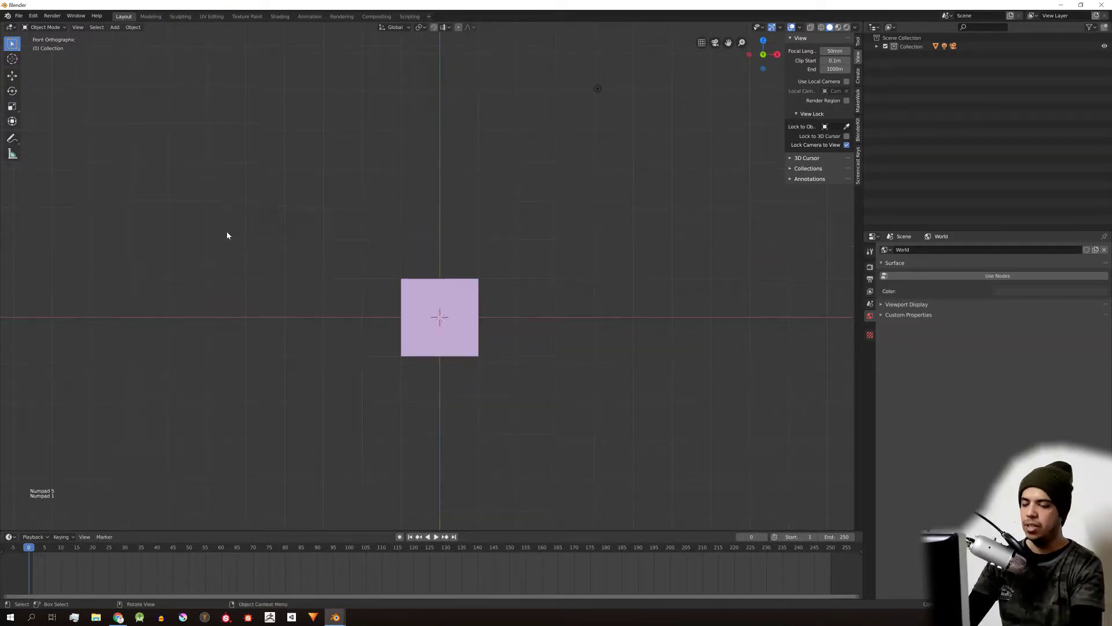
Step: Orbit the view around the cube in fixed increments upward, downward and to both sides
{"action": "key", "text": "KP_8"}
{"action": "key", "text": "KP_4"}
{"action": "key", "text": "KP_6"}
{"action": "key", "text": "KP_8"}
{"action": "key", "text": "KP_2"}
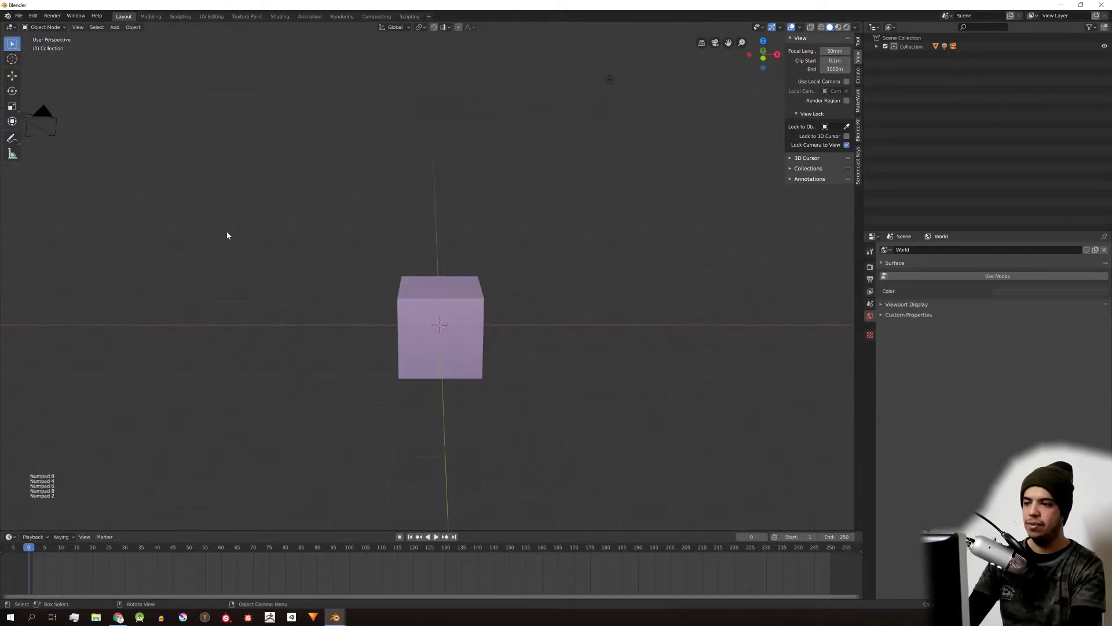
{"action": "key", "text": "KP_2"}
{"action": "key", "text": "KP_2"}
{"action": "key", "text": "KP_4"}
{"action": "key", "text": "KP_6"}
{"action": "key", "text": "KP_6"}
{"action": "key", "text": "KP_6"}
{"action": "key", "text": "KP_6"}
{"action": "key", "text": "KP_6"}
{"action": "key", "text": "KP_6"}
{"action": "key", "text": "KP_8"}
{"action": "key", "text": "KP_8"}
{"action": "key", "text": "KP_8"}
{"action": "key", "text": "KP_8"}
{"action": "key", "text": "KP_4"}
{"action": "key", "text": "KP_4"}
{"action": "key", "text": "KP_4"}
{"action": "key", "text": "KP_4"}
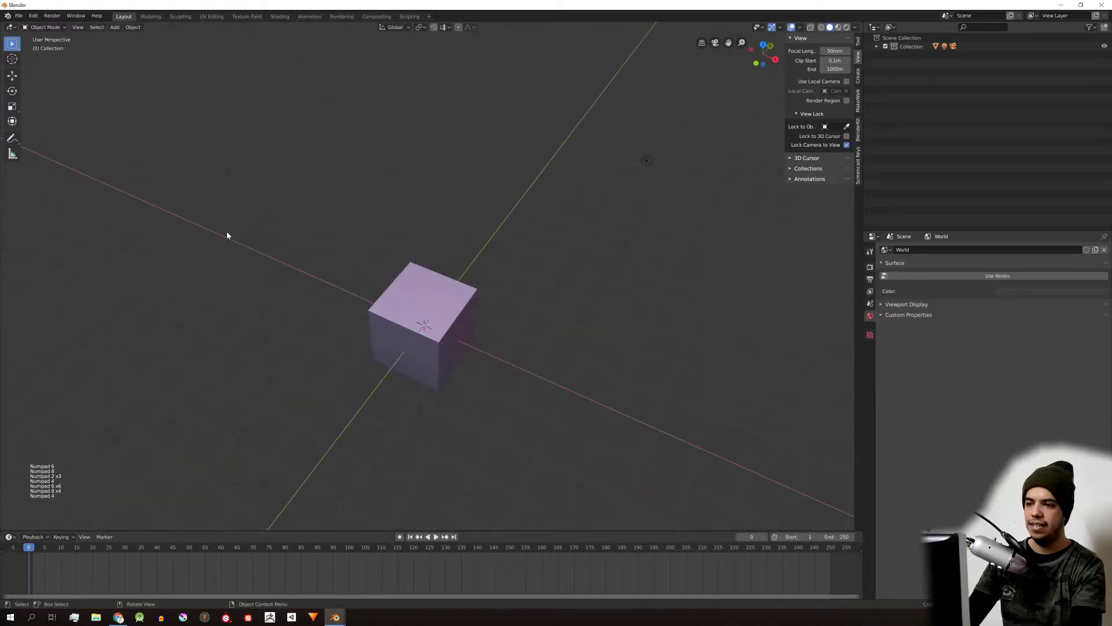
{"action": "key", "text": "KP_6"}
{"action": "key", "text": "KP_6"}
{"action": "key", "text": "KP_6"}
{"action": "key", "text": "KP_6"}
{"action": "key", "text": "KP_2"}
{"action": "key", "text": "KP_2"}
{"action": "key", "text": "KP_2"}
{"action": "key", "text": "KP_2"}
{"action": "key", "text": "KP_2"}
{"action": "key", "text": "KP_4"}
{"action": "key", "text": "KP_4"}
{"action": "key", "text": "KP_4"}
{"action": "key", "text": "KP_6"}
{"action": "key", "text": "KP_6"}
{"action": "key", "text": "KP_6"}
{"action": "key", "text": "KP_6"}
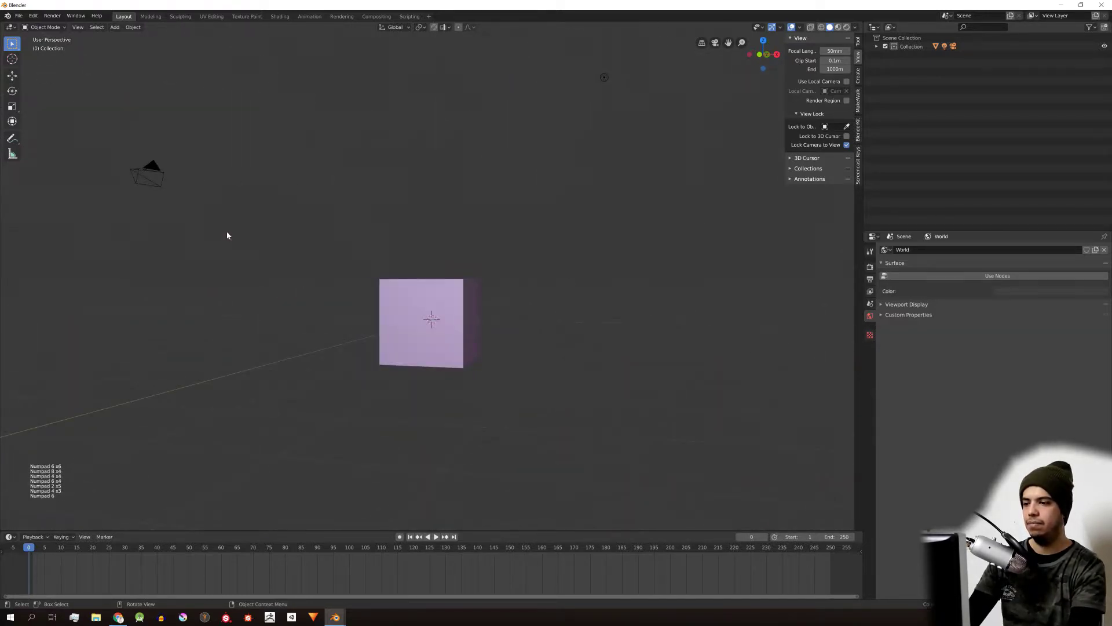
{"action": "key", "text": "KP_6"}
{"action": "key", "text": "KP_6"}
{"action": "key", "text": "KP_8"}
{"action": "key", "text": "KP_8"}
{"action": "key", "text": "KP_8"}
{"action": "key", "text": "KP_4"}
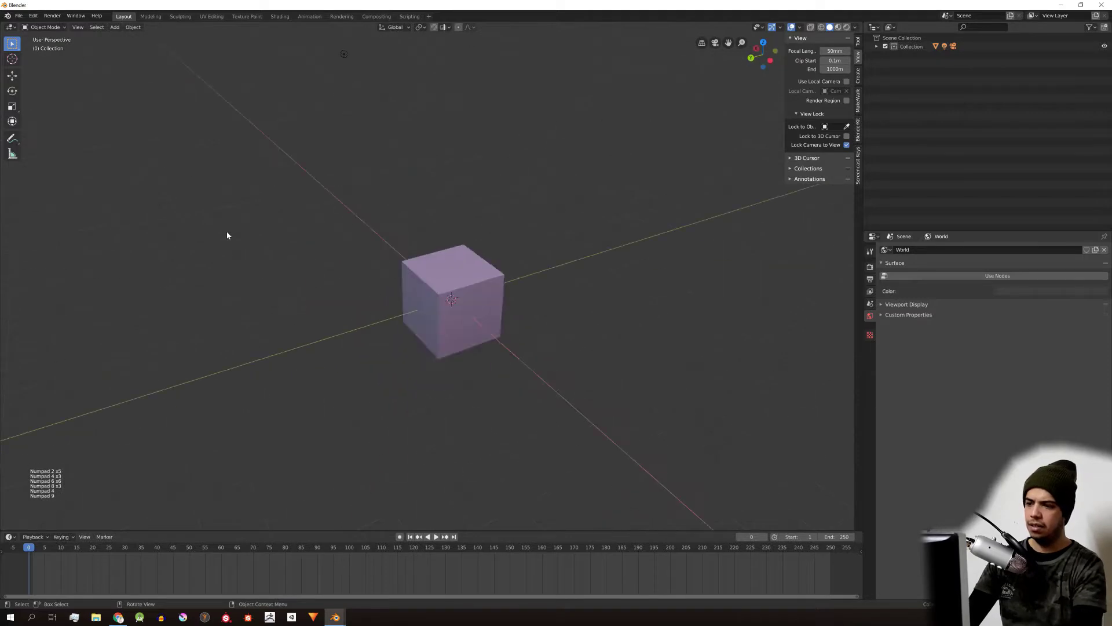
Step: Flip the angled perspective view repeatedly to the opposite side of the cube
{"action": "key", "text": "KP_9"}
{"action": "key", "text": "KP_9"}
{"action": "key", "text": "KP_9"}
{"action": "key", "text": "KP_9"}
{"action": "key", "text": "KP_9"}
{"action": "key", "text": "KP_9"}
{"action": "key", "text": "KP_9"}
{"action": "key", "text": "KP_9"}
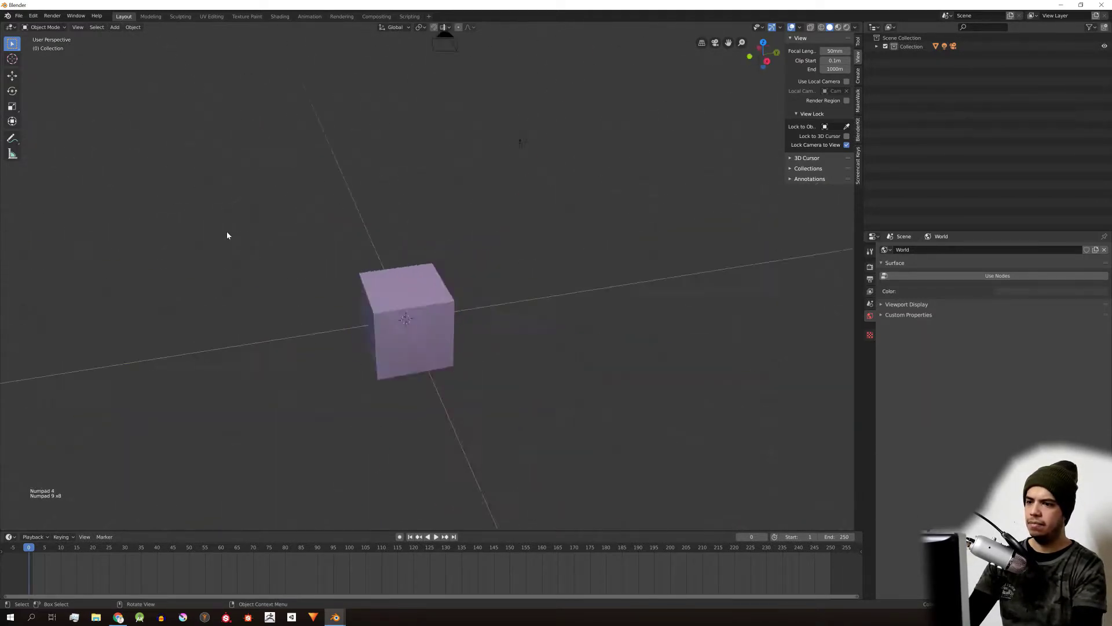
{"action": "key", "text": "KP_9"}
{"action": "key", "text": "KP_9"}
{"action": "key", "text": "KP_9"}
{"action": "key", "text": "KP_9"}
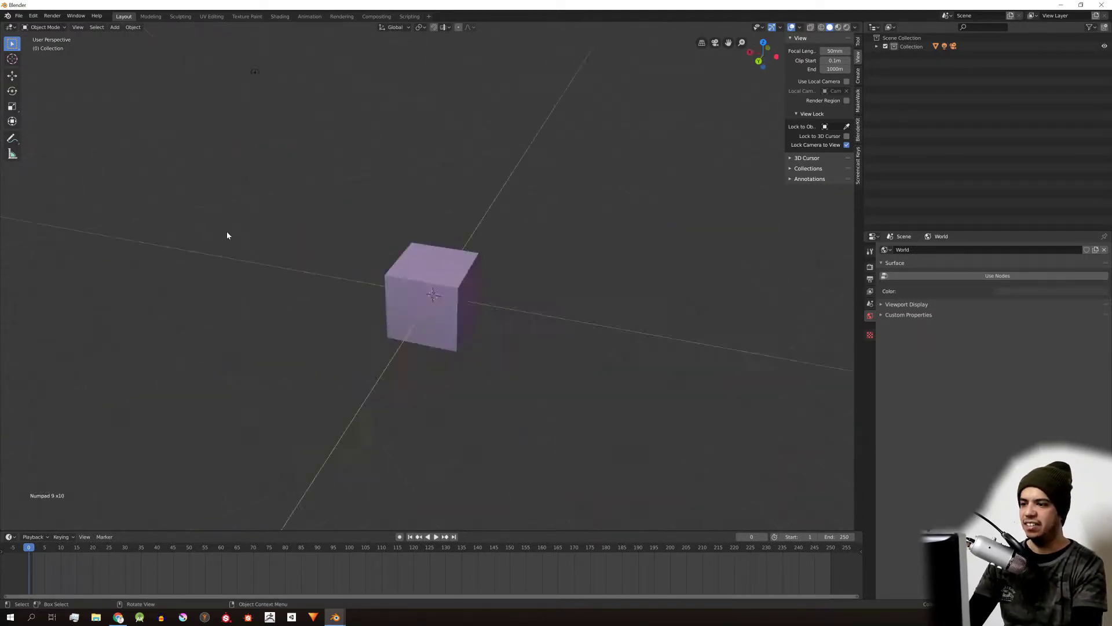
{"action": "key", "text": "KP_9"}
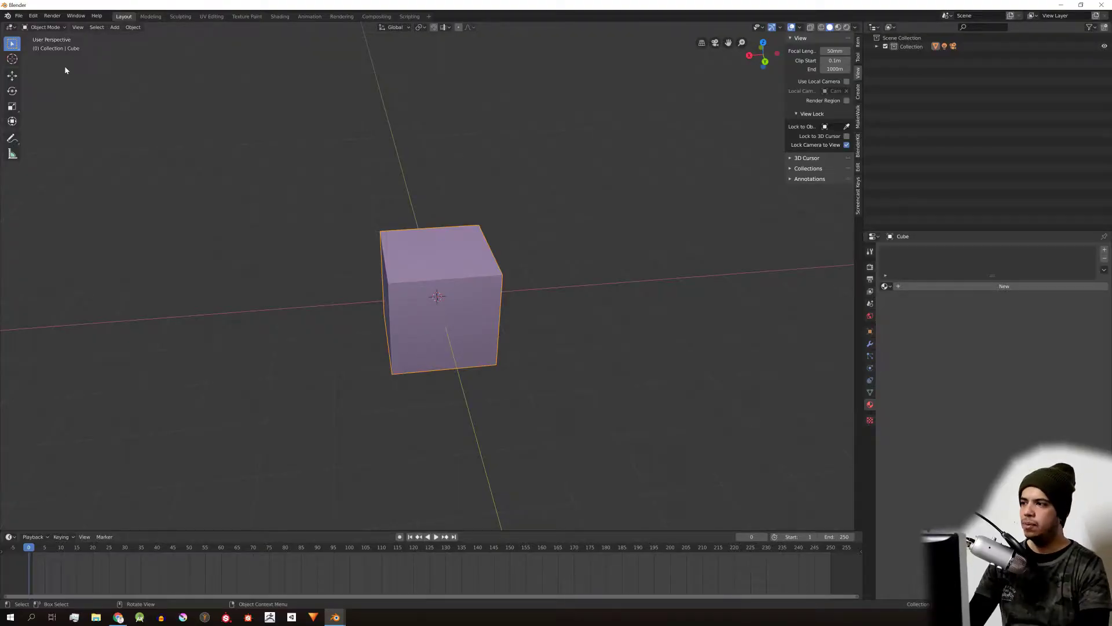
Step: Switch the selected cube to Edit Mode and back to Object Mode
{"action": "left_click", "coordinate": [44, 28]}
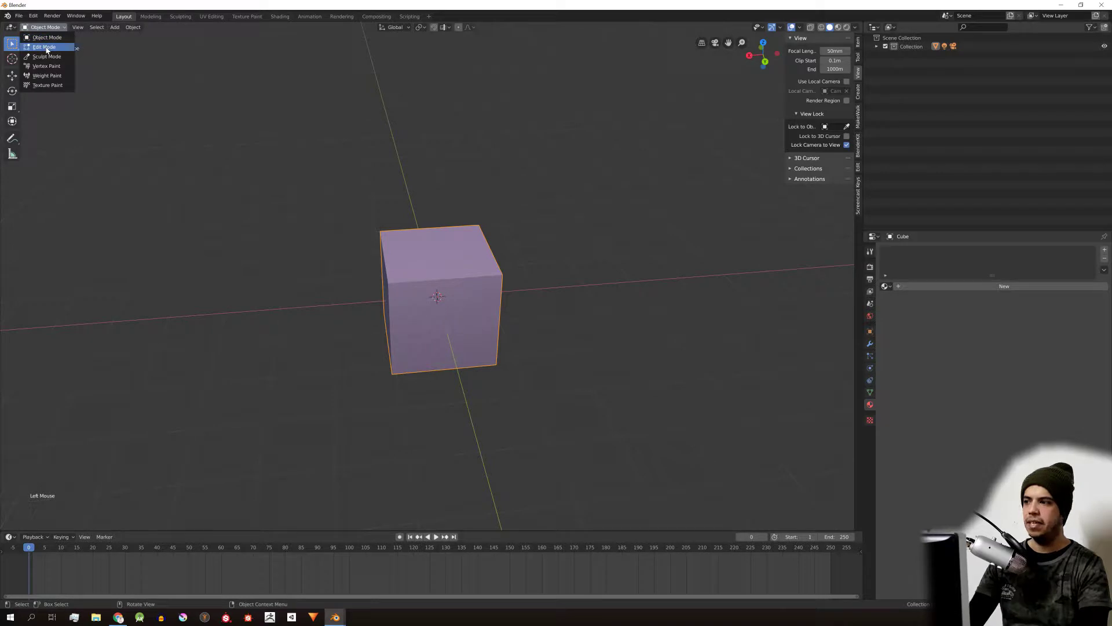
{"action": "left_click", "coordinate": [45, 47]}
{"action": "key", "text": "Tab"}
Step: Duplicate the cube three times and spread the copies around and behind the original
{"action": "key", "text": "shift+d"}
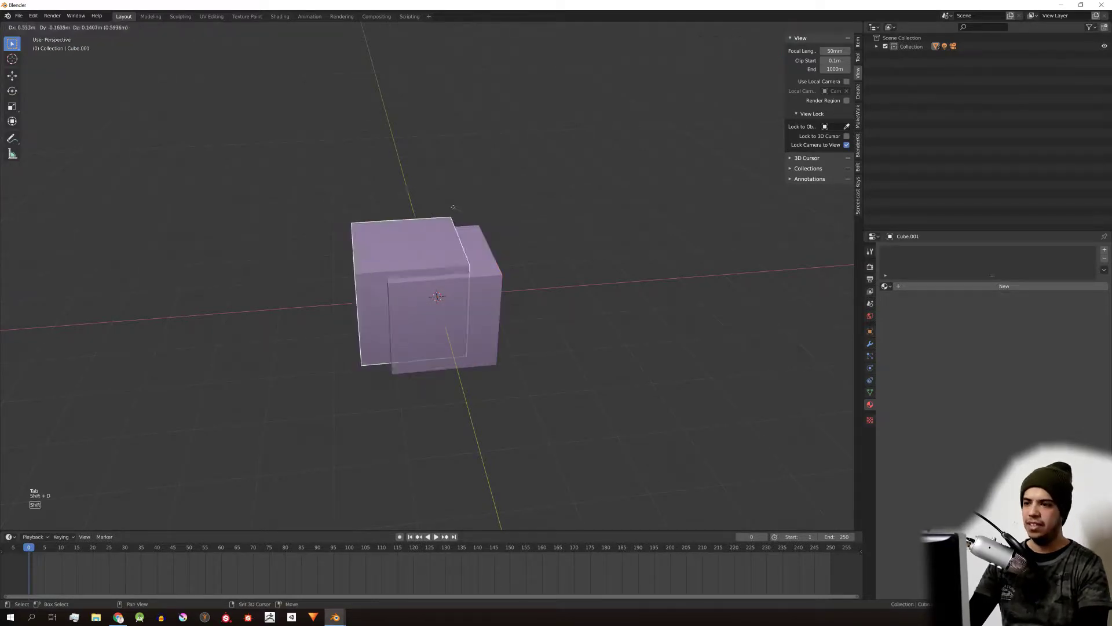
{"action": "left_click", "coordinate": [256, 206]}
{"action": "key", "text": "shift+d"}
{"action": "left_click", "coordinate": [485, 74]}
{"action": "key", "text": "shift+d"}
{"action": "left_click", "coordinate": [799, 191]}
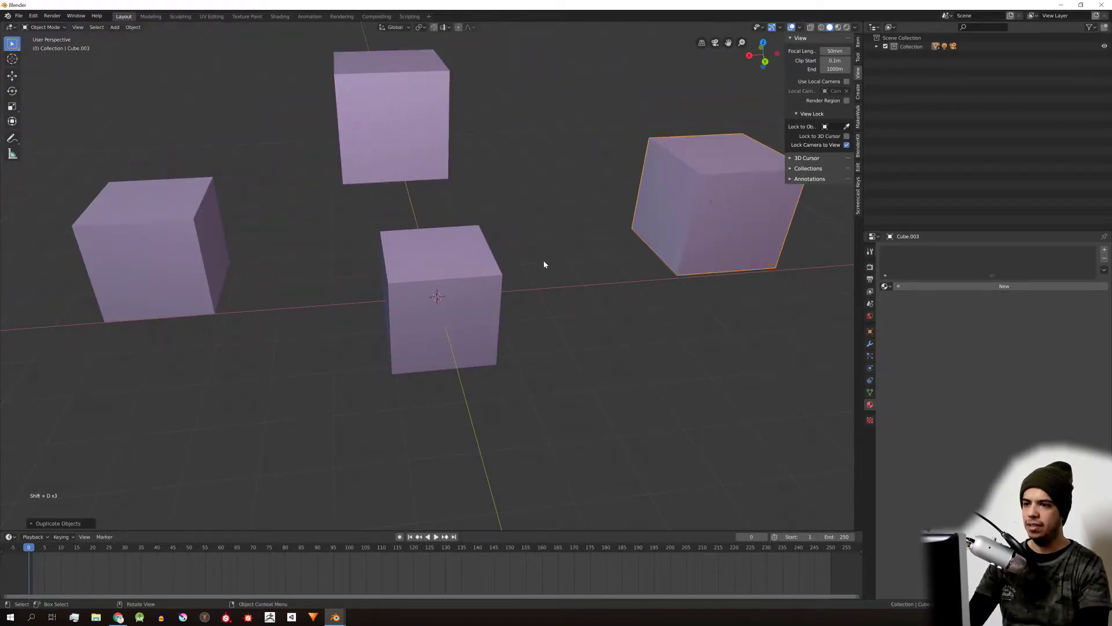
Step: Select the two rear duplicate cubes together and try to rotate them in Object Mode
{"action": "middle_click_drag", "start_coordinate": [544, 259], "coordinate": [546, 231]}
{"action": "scroll", "coordinate": [655, 245], "scroll_direction": "down", "scroll_amount": 2}
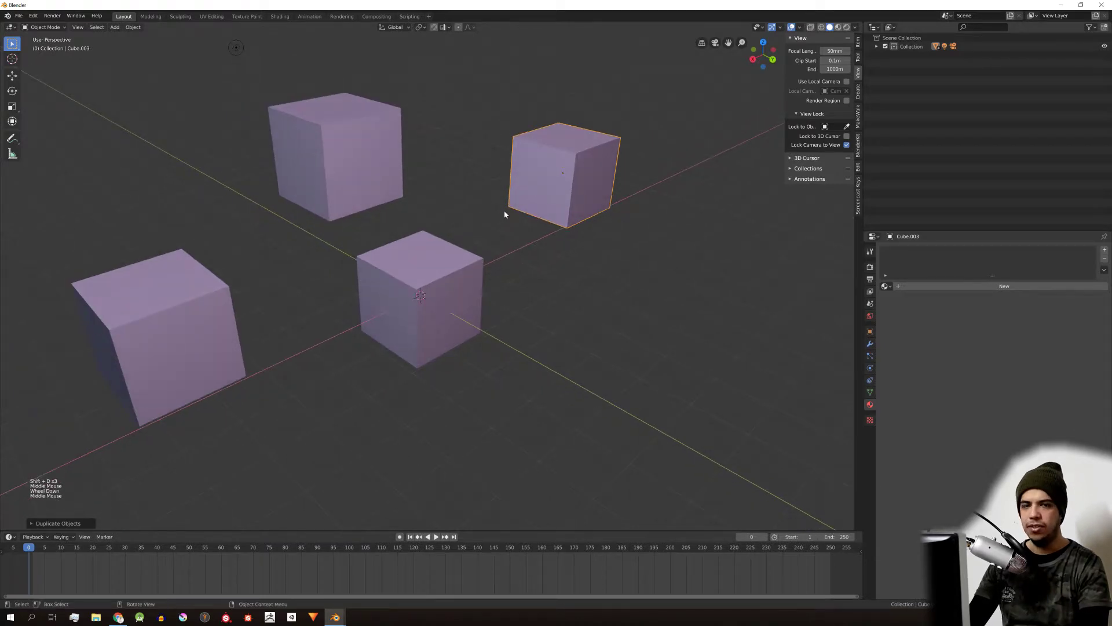
{"action": "scroll", "coordinate": [506, 213], "scroll_direction": "up", "scroll_amount": 1}
{"action": "left_click", "coordinate": [332, 161]}
{"action": "left_click", "coordinate": [332, 161]}
{"action": "left_click", "coordinate": [560, 154], "text": "shift"}
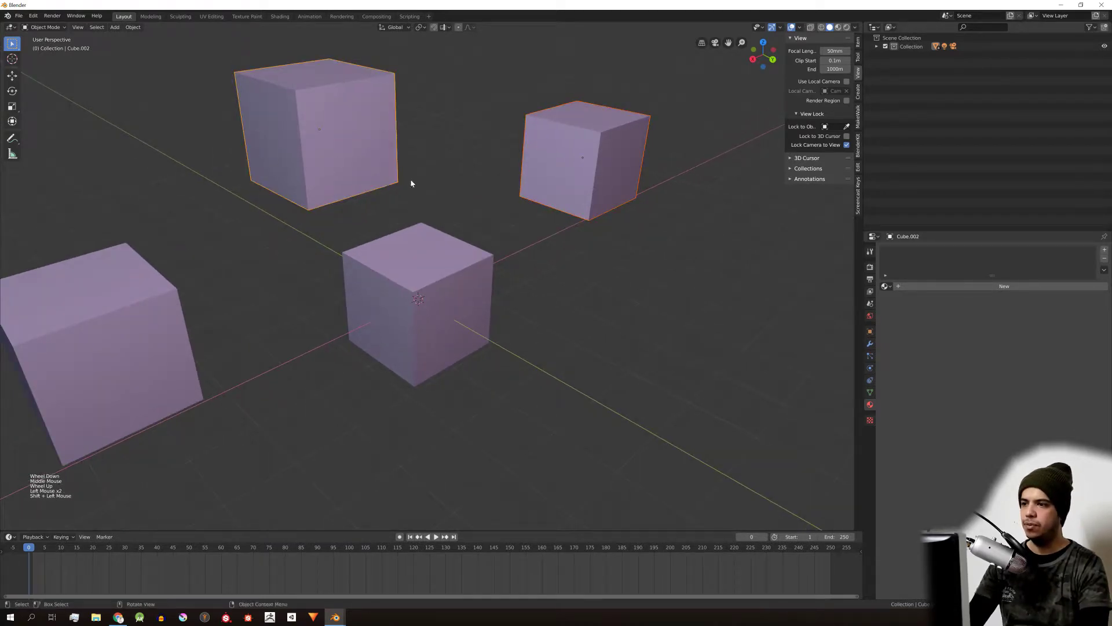
{"action": "key", "text": "r"}
{"action": "key", "text": "Escape"}
Step: Select the original cube together with the nearest duplicate and try to scale both
{"action": "left_click", "coordinate": [365, 248]}
{"action": "left_click", "coordinate": [142, 307], "text": "shift"}
{"action": "key", "text": "s"}
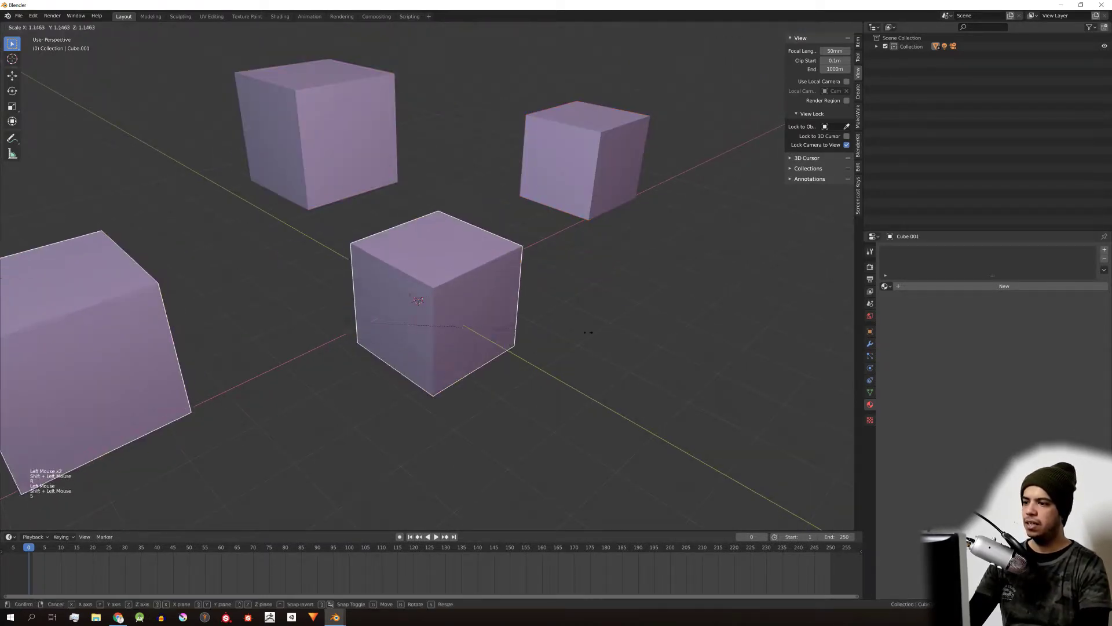
{"action": "scroll", "coordinate": [385, 199], "scroll_direction": "down", "scroll_amount": 2}
Step: Select the duplicate cube behind the original and enter Edit Mode on it
{"action": "left_click", "coordinate": [385, 199]}
{"action": "left_click", "coordinate": [347, 144]}
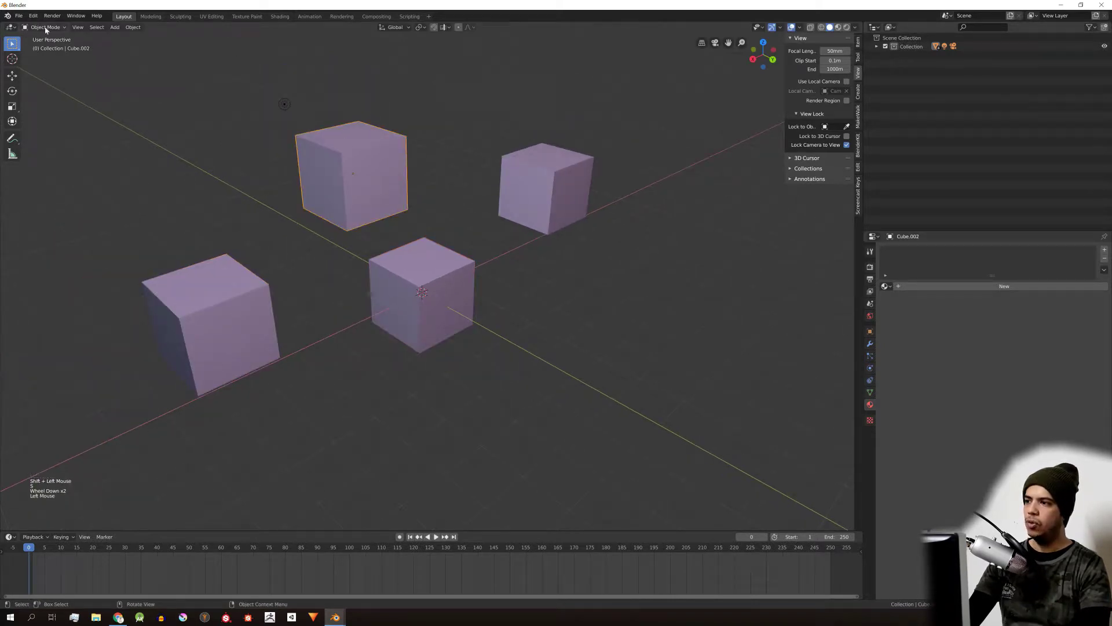
{"action": "left_click", "coordinate": [50, 27]}
{"action": "left_click", "coordinate": [47, 52]}
{"action": "scroll", "coordinate": [347, 185], "scroll_direction": "up", "scroll_amount": 1}
{"action": "scroll", "coordinate": [348, 185], "scroll_direction": "up", "scroll_amount": 1, "text": "shift"}
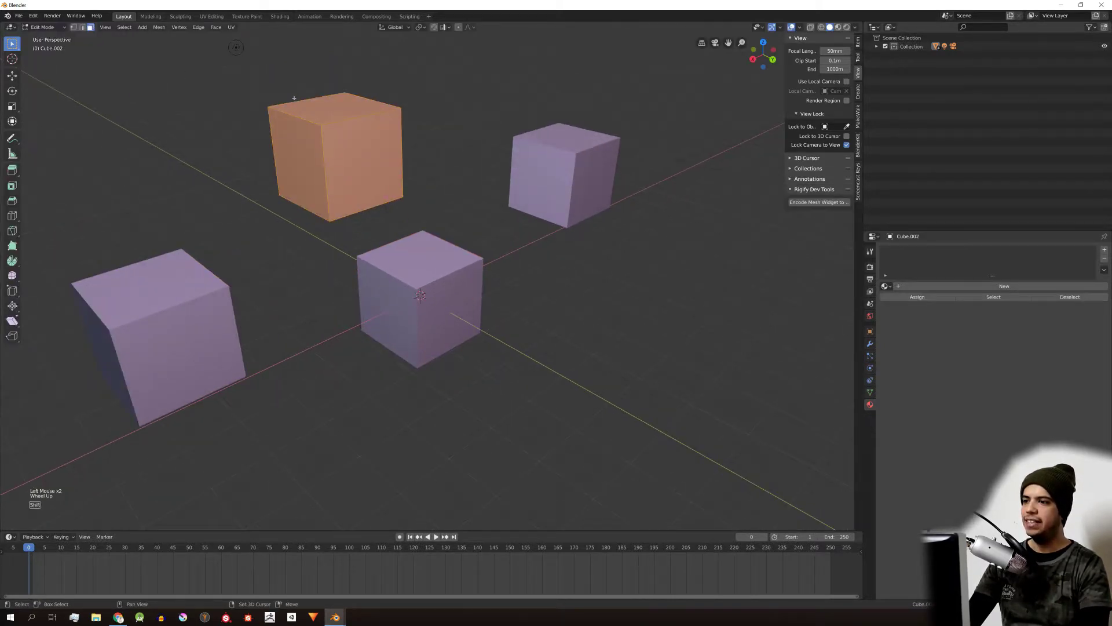
{"action": "scroll", "coordinate": [372, 187], "scroll_direction": "up", "scroll_amount": 1}
{"action": "middle_click_drag", "start_coordinate": [347, 173], "coordinate": [422, 255], "text": "shift"}
{"action": "scroll", "coordinate": [371, 186], "scroll_direction": "up", "scroll_amount": 2}
{"action": "scroll", "coordinate": [405, 226], "scroll_direction": "up", "scroll_amount": 2}
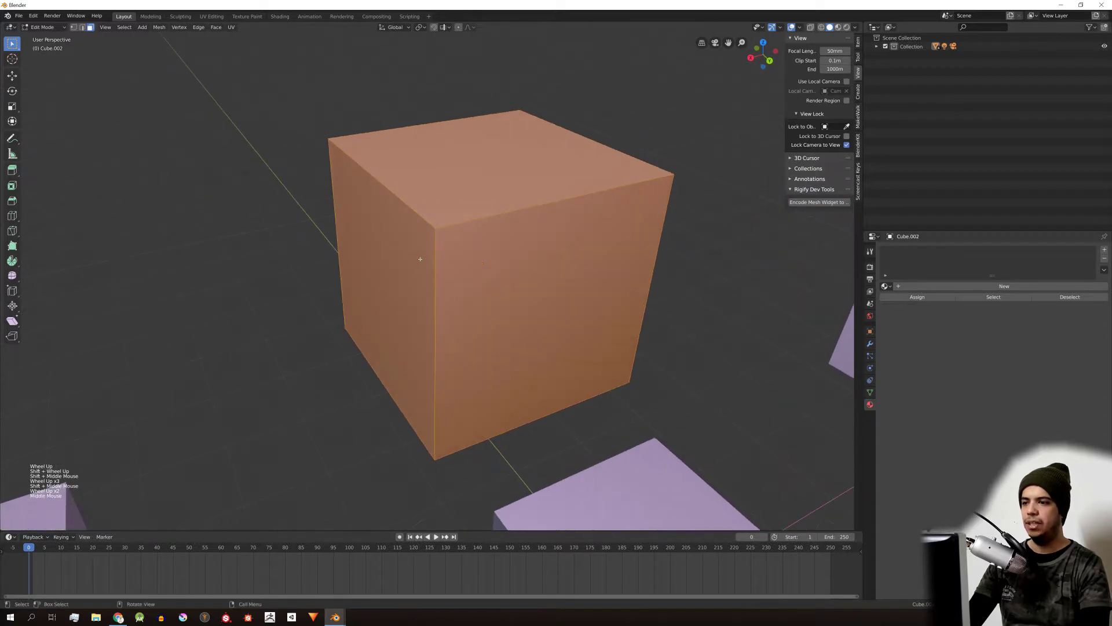
Step: Select the duplicate's nearest upper corner in vertex selection mode and try to move it
{"action": "key", "text": "1"}
{"action": "left_click", "coordinate": [438, 237]}
{"action": "key", "text": "g"}
{"action": "key", "text": "Escape"}
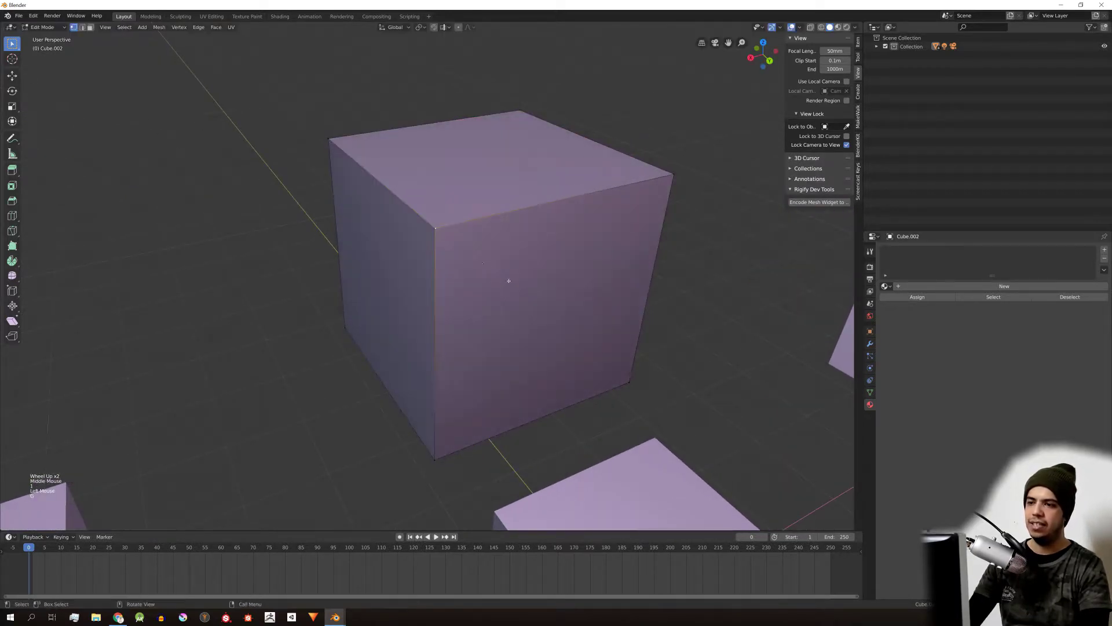
Step: Try to move the duplicate's large front side in face selection mode and return to Object Mode
{"action": "left_click", "coordinate": [532, 281]}
{"action": "key", "text": "g"}
{"action": "key", "text": "Escape"}
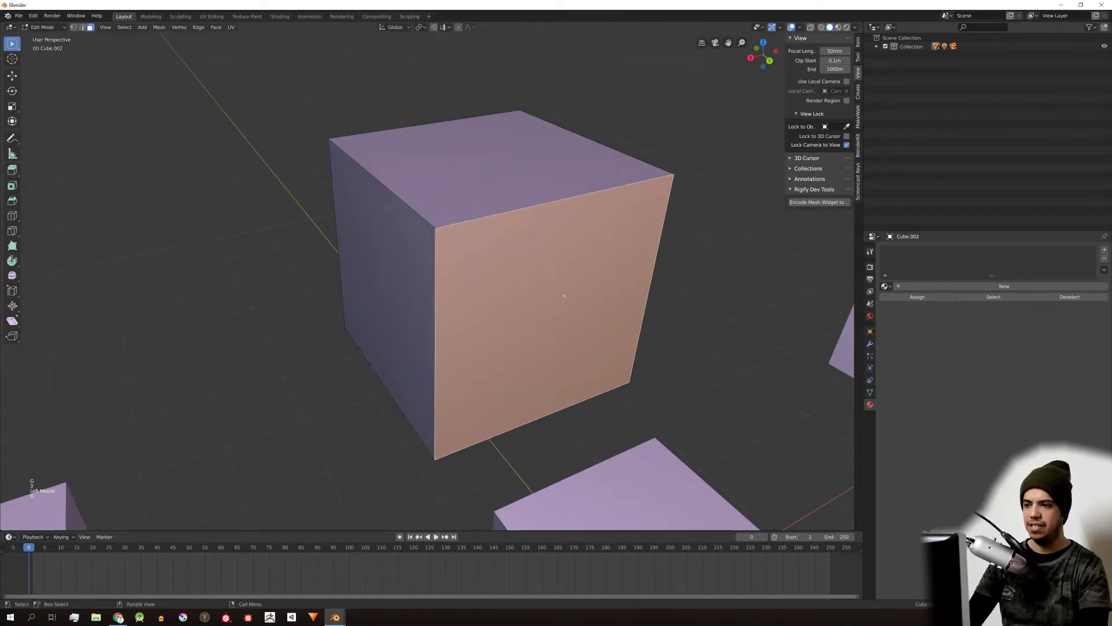
{"action": "scroll", "coordinate": [572, 288], "scroll_direction": "down", "scroll_amount": 3}
{"action": "key", "text": "Tab"}
Step: Delete the three duplicate cubes one by one, keeping only the original cube at the origin
{"action": "scroll", "coordinate": [573, 288], "scroll_direction": "down", "scroll_amount": 3}
{"action": "middle_click_drag", "start_coordinate": [519, 216], "coordinate": [521, 216], "text": "shift"}
{"action": "middle_click_drag", "start_coordinate": [521, 216], "coordinate": [521, 216]}
{"action": "scroll", "coordinate": [519, 209], "scroll_direction": "up", "scroll_amount": 2}
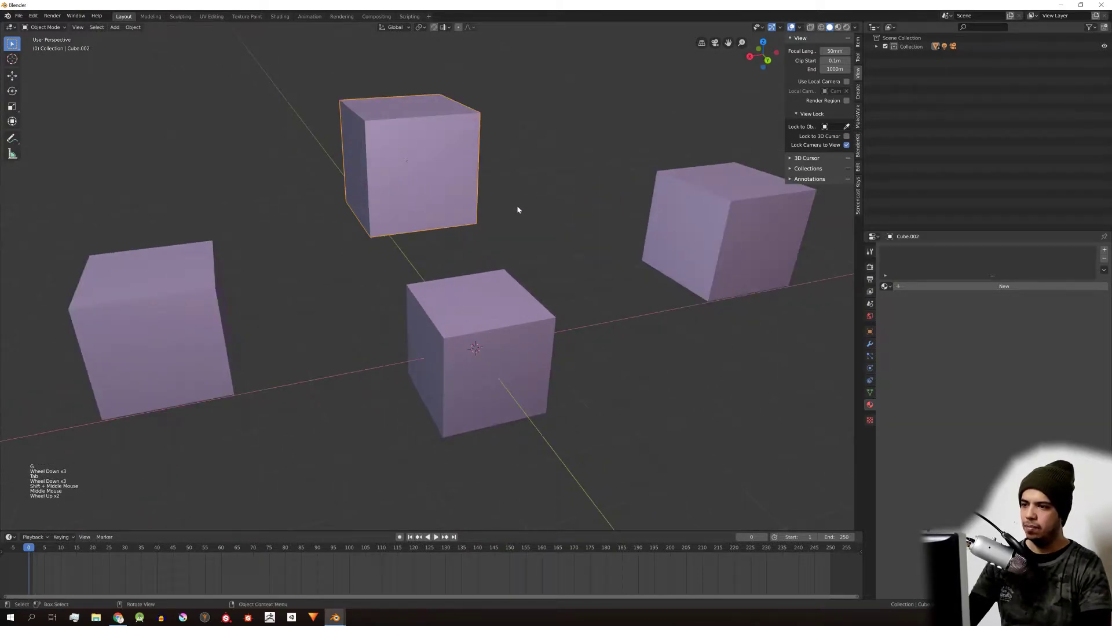
{"action": "key", "text": "x"}
{"action": "left_click", "coordinate": [410, 203]}
{"action": "left_click", "coordinate": [174, 310]}
{"action": "key", "text": "x"}
{"action": "left_click", "coordinate": [631, 237]}
{"action": "left_click", "coordinate": [702, 235]}
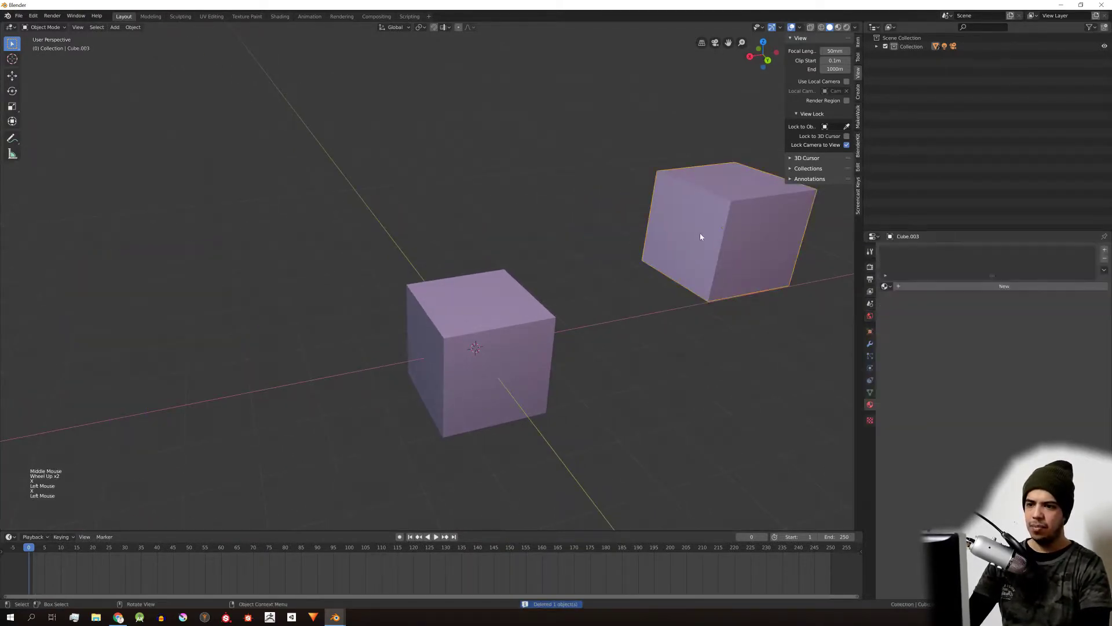
{"action": "key", "text": "x"}
{"action": "left_click", "coordinate": [701, 238]}
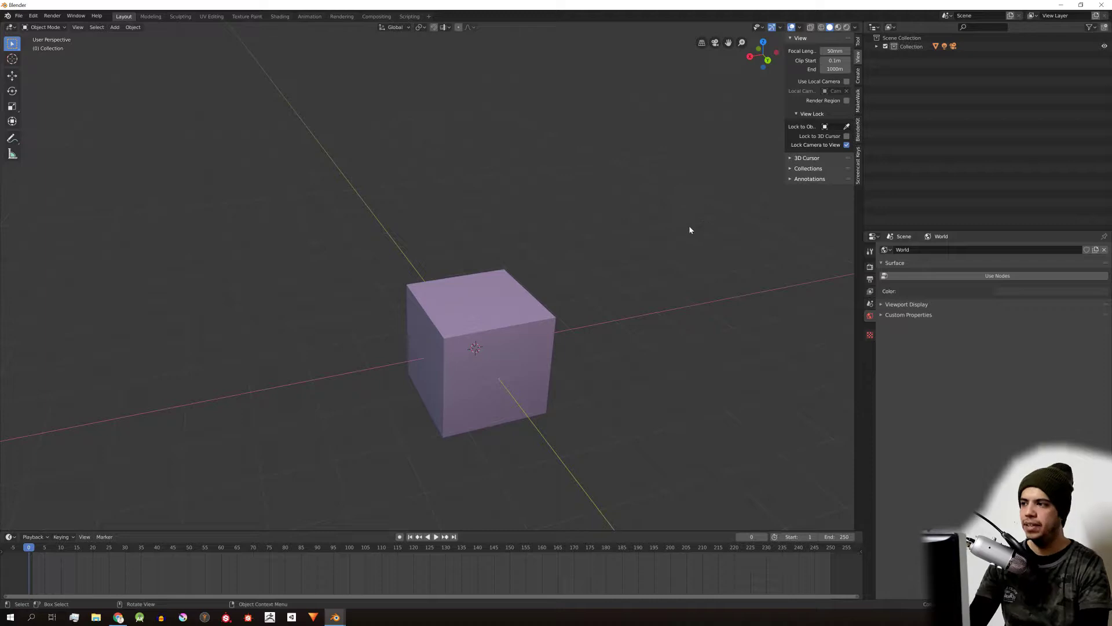
Step: Select the remaining cube and inspect it from another angle at varying distances
{"action": "left_click", "coordinate": [473, 392]}
{"action": "middle_click_drag", "start_coordinate": [471, 365], "coordinate": [472, 325], "text": "ctrl"}
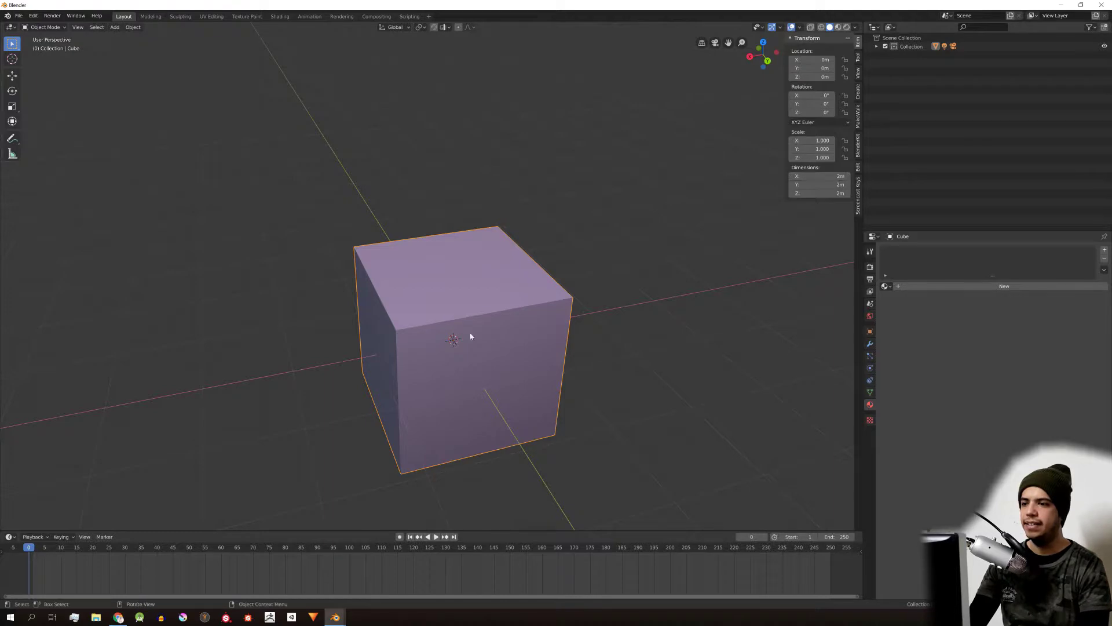
{"action": "scroll", "coordinate": [526, 293], "scroll_direction": "down", "scroll_amount": 2}
{"action": "middle_click_drag", "start_coordinate": [547, 294], "coordinate": [471, 288]}
{"action": "scroll", "coordinate": [491, 290], "scroll_direction": "up", "scroll_amount": 3}
{"action": "scroll", "coordinate": [492, 290], "scroll_direction": "down", "scroll_amount": 3}
{"action": "scroll", "coordinate": [464, 307], "scroll_direction": "up", "scroll_amount": 2}
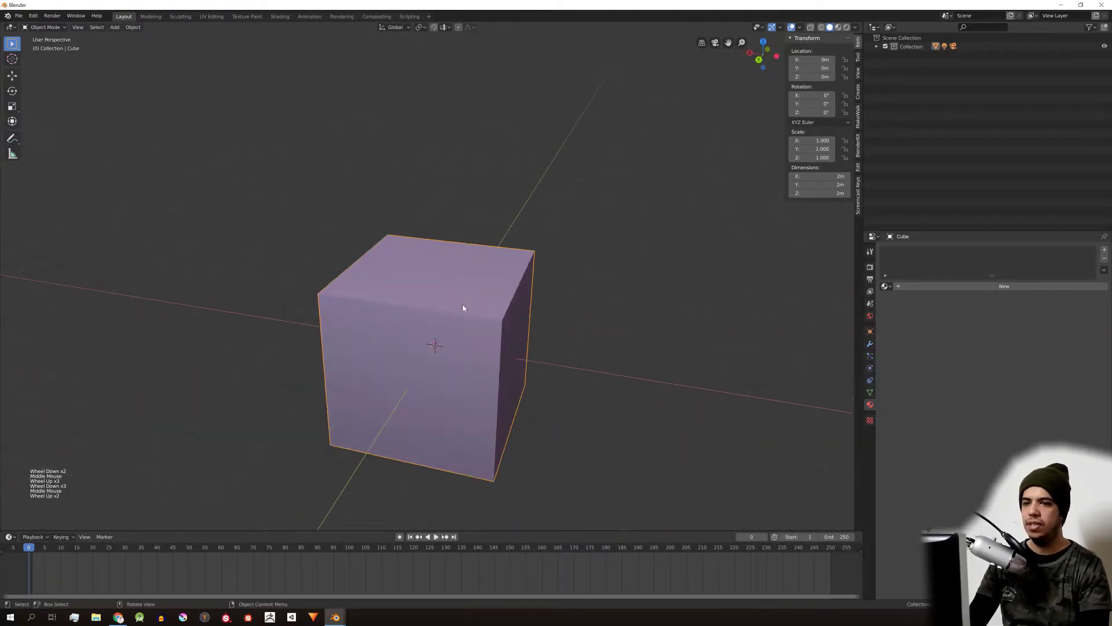
Step: Look at the cube through the camera view, return to the free perspective view and select the cube
{"action": "scroll", "coordinate": [464, 319], "scroll_direction": "down", "scroll_amount": 1}
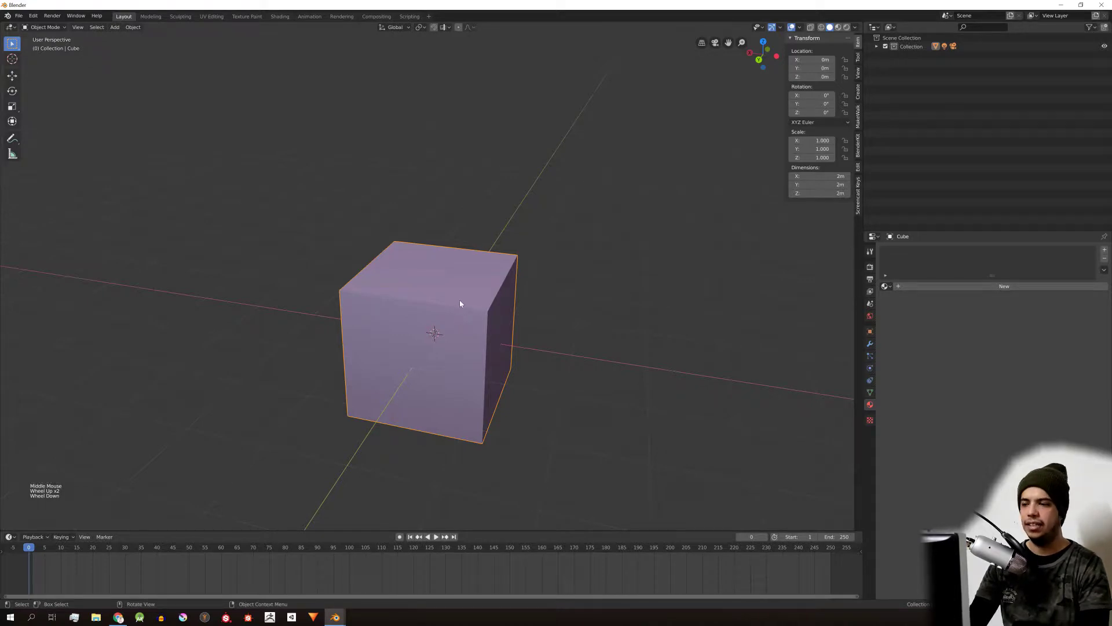
{"action": "middle_click_drag", "start_coordinate": [460, 302], "coordinate": [498, 327]}
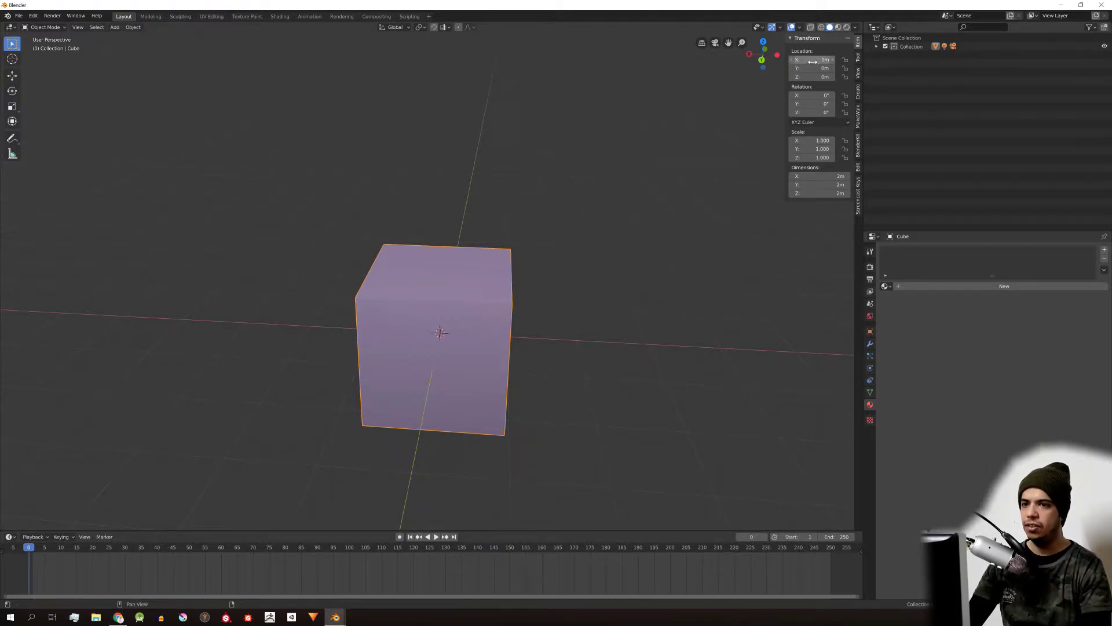
{"action": "mouse_move", "coordinate": [813, 61]}
{"action": "left_mouse_down"}
{"action": "mouse_move", "coordinate": [796, 61]}
{"action": "mouse_move", "coordinate": [834, 61]}
{"action": "mouse_move", "coordinate": [799, 68]}
{"action": "mouse_move", "coordinate": [823, 68]}
{"action": "left_mouse_up"}
{"action": "key", "text": "KP_0"}
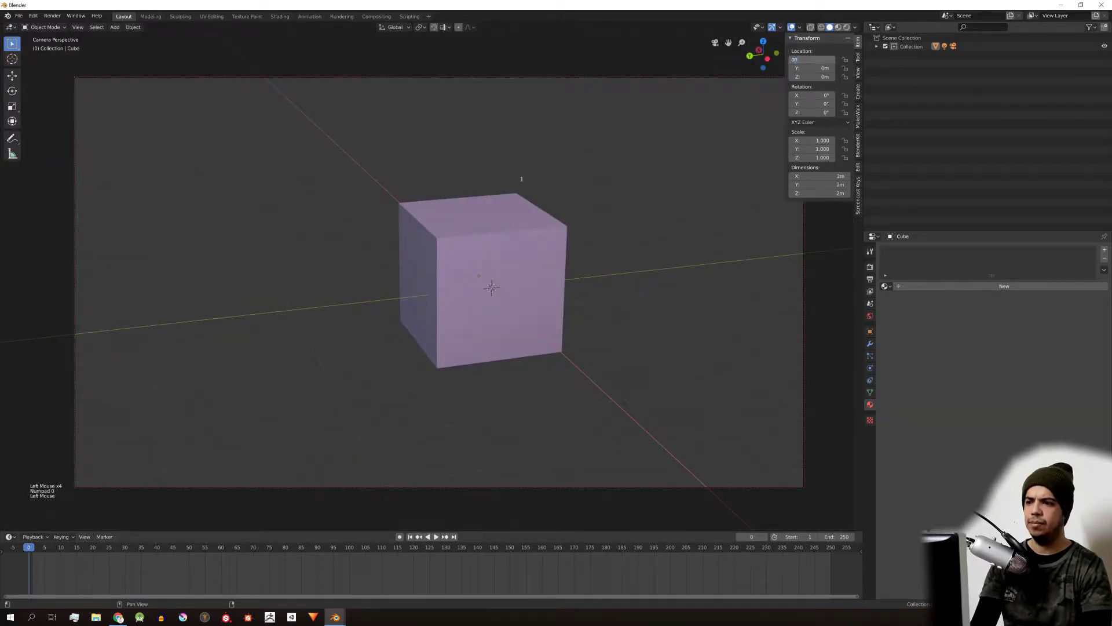
{"action": "key", "text": "KP_0"}
{"action": "middle_click_drag", "start_coordinate": [476, 198], "coordinate": [467, 213]}
{"action": "left_click", "coordinate": [445, 285]}
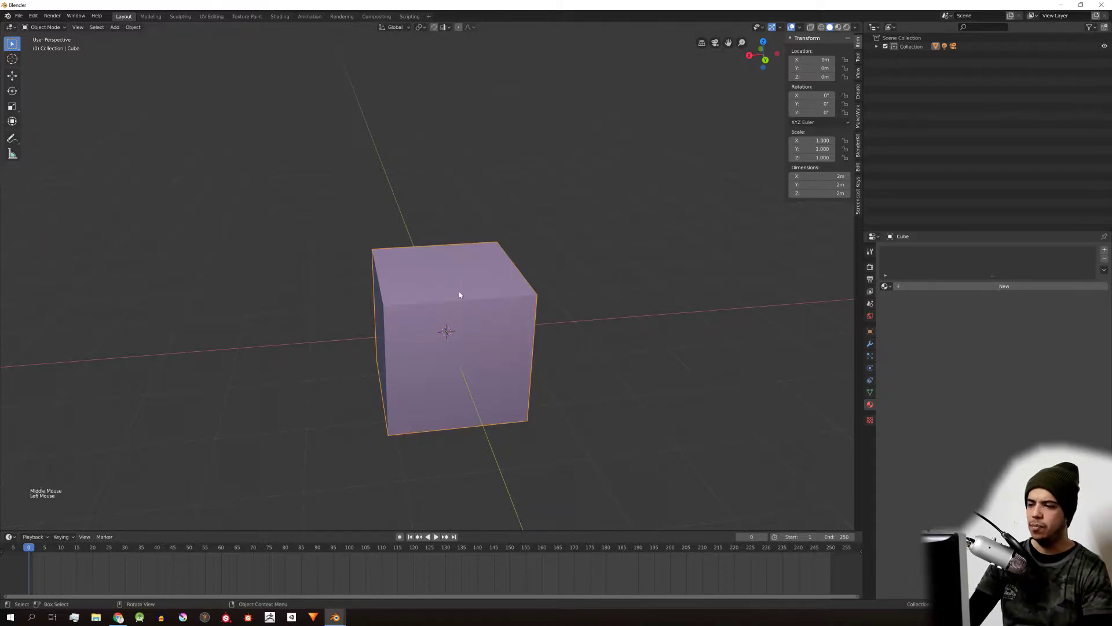
Step: Try to move the cube freely from two different viewing angles
{"action": "key", "text": "g"}
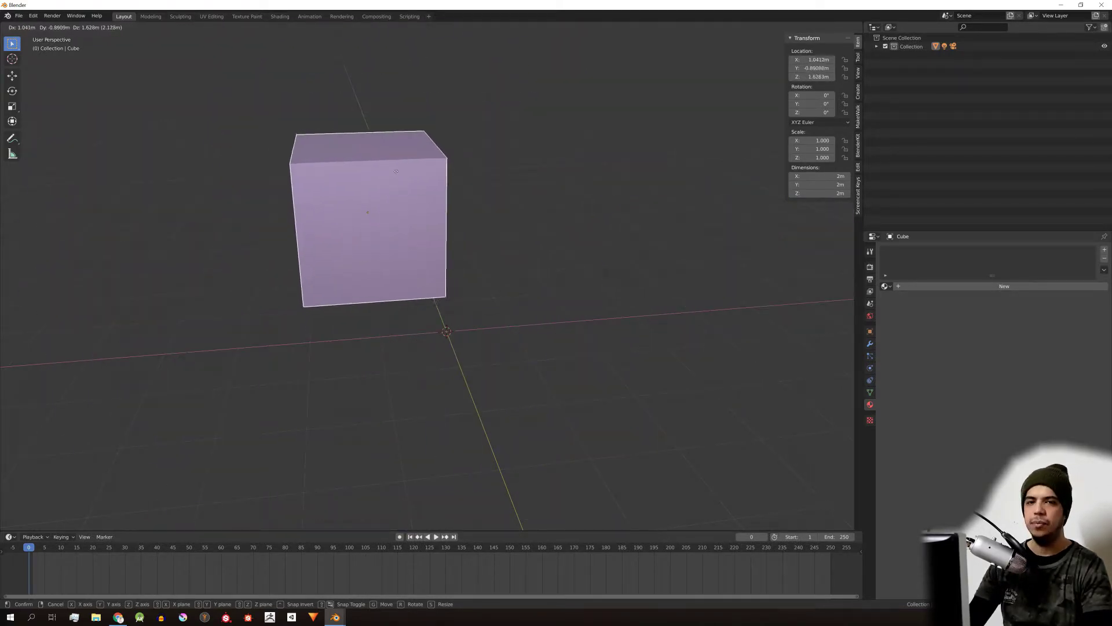
{"action": "right_click", "coordinate": [514, 240]}
{"action": "middle_click_drag", "start_coordinate": [513, 240], "coordinate": [551, 263]}
{"action": "key", "text": "g"}
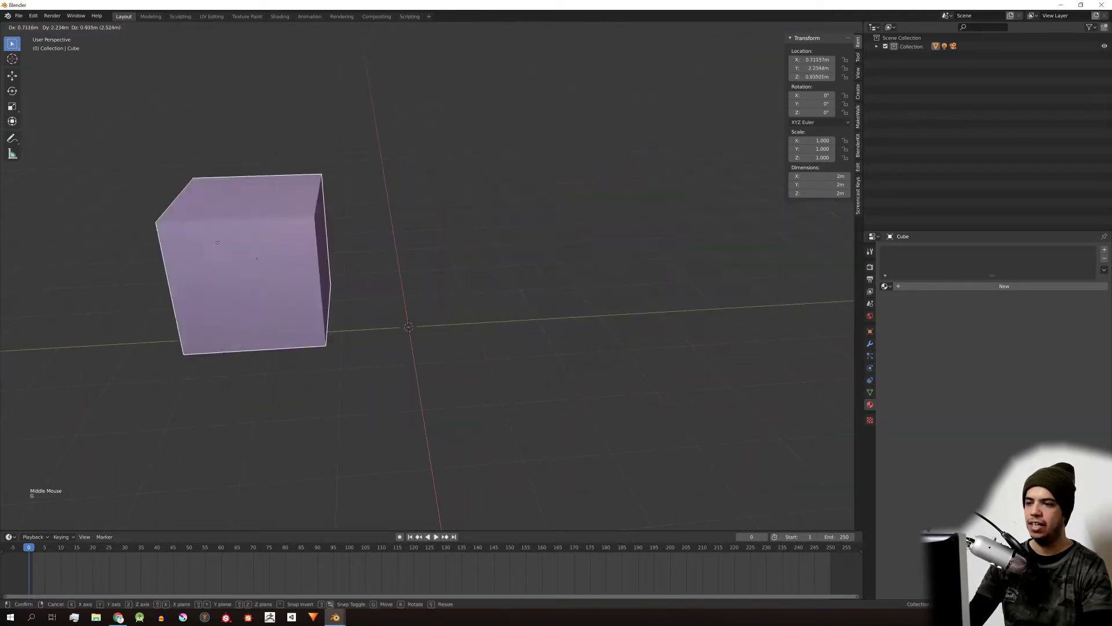
{"action": "right_click", "coordinate": [215, 216]}
Step: Try to move the cube along the global X, Y and Z axes individually
{"action": "middle_click_drag", "start_coordinate": [216, 216], "coordinate": [313, 245]}
{"action": "scroll", "coordinate": [293, 219], "scroll_direction": "down", "scroll_amount": 2}
{"action": "key", "text": "g"}
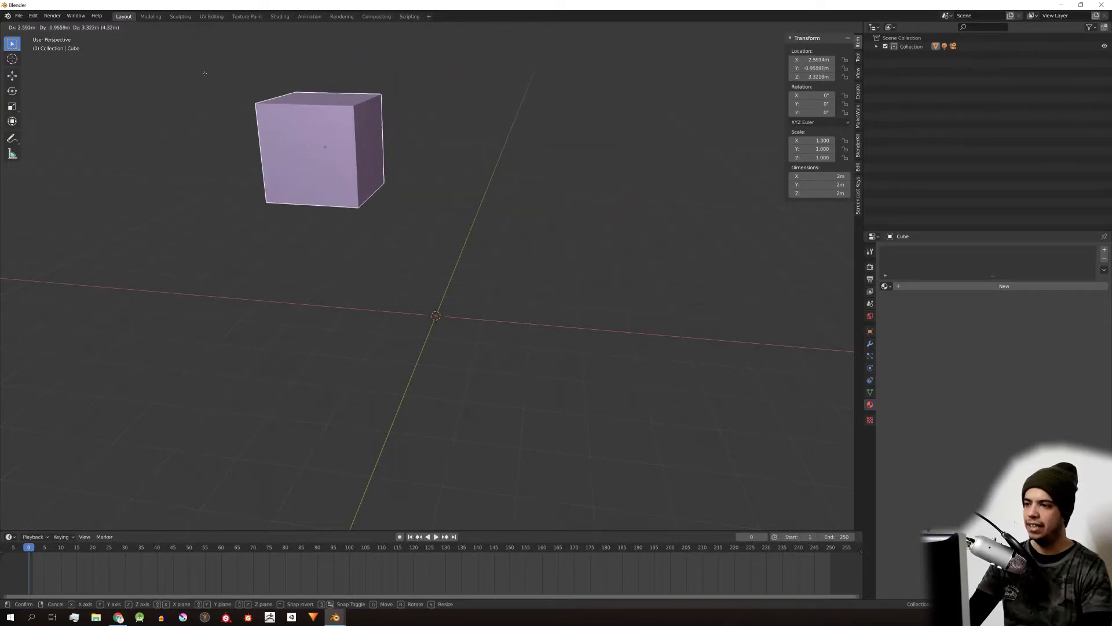
{"action": "key", "text": "x"}
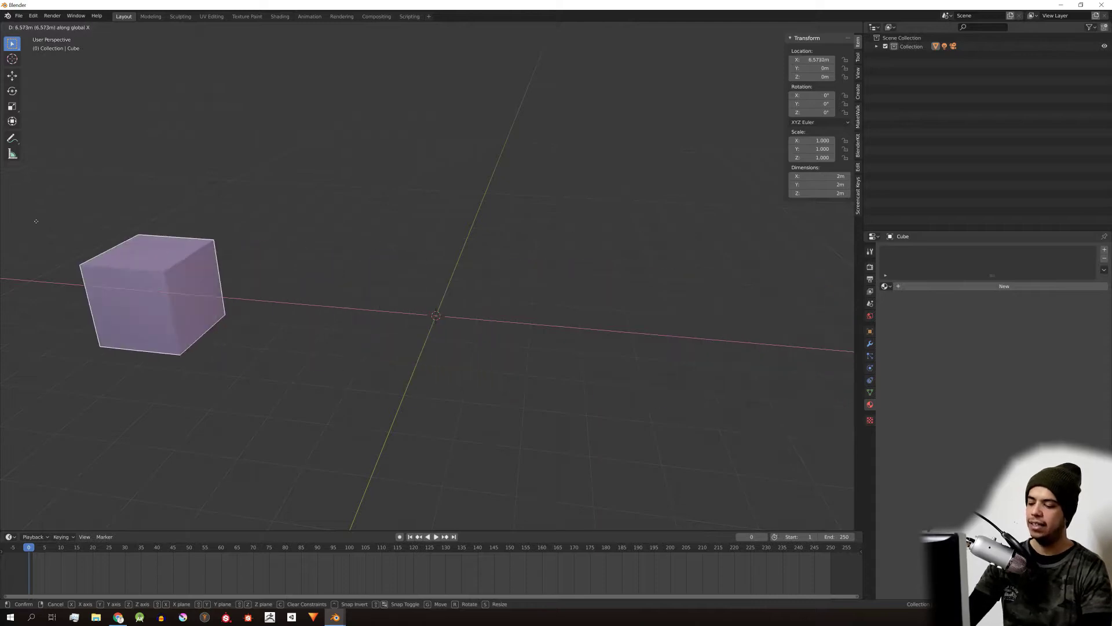
{"action": "key", "text": "y"}
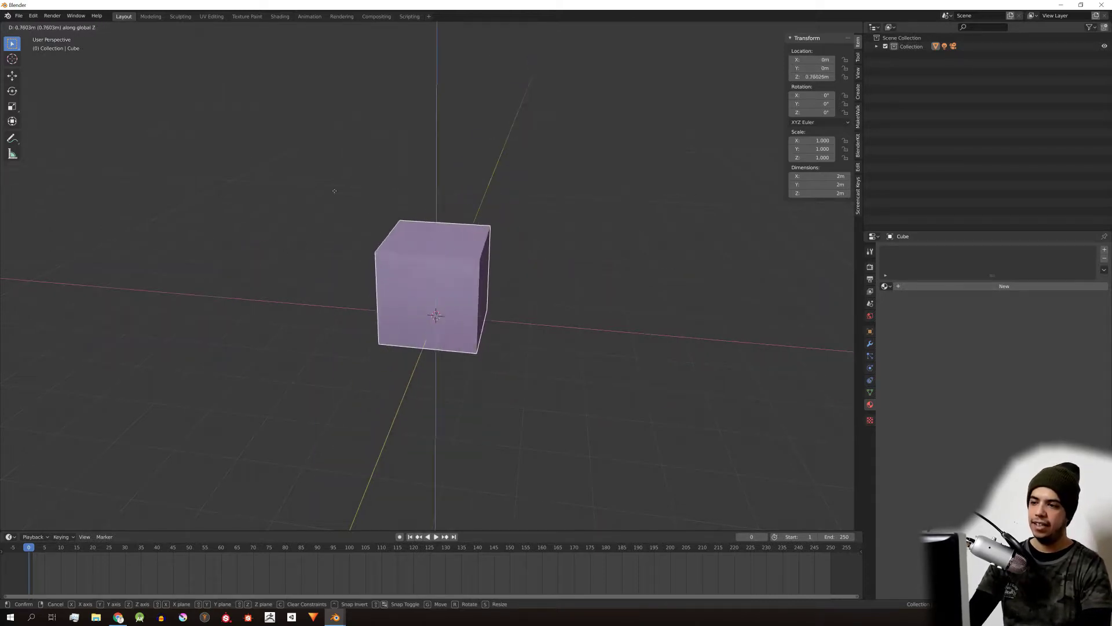
{"action": "key", "text": "Escape"}
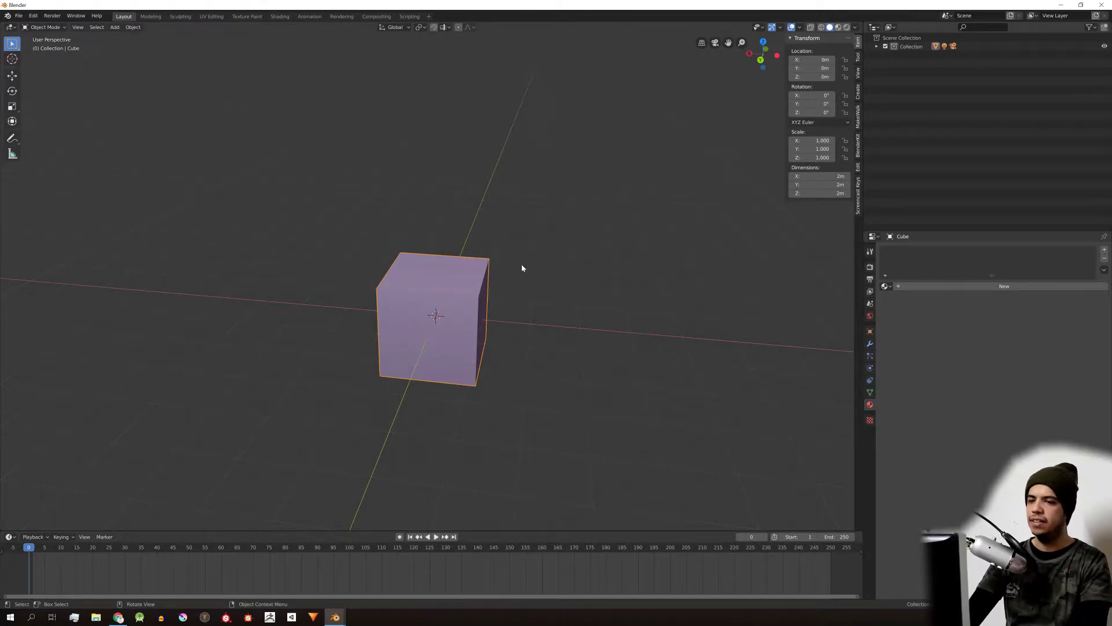
Step: Try to rotate the cube freely from different angles and around the global X, Y and Z axes
{"action": "key", "text": "r"}
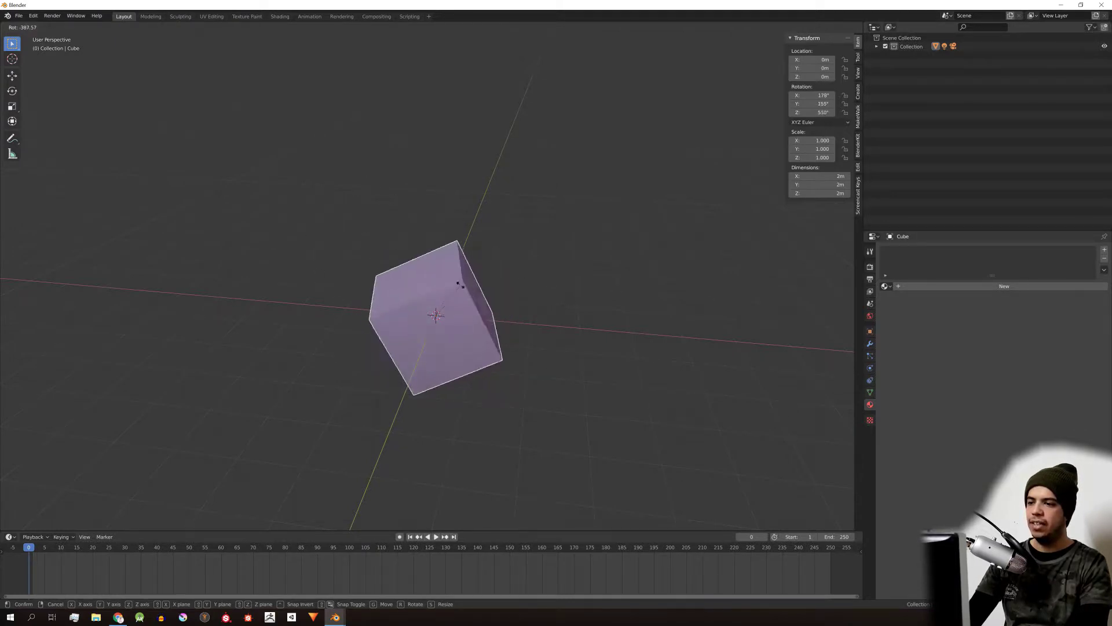
{"action": "key", "text": "Escape"}
{"action": "middle_click_drag", "start_coordinate": [525, 267], "coordinate": [644, 259]}
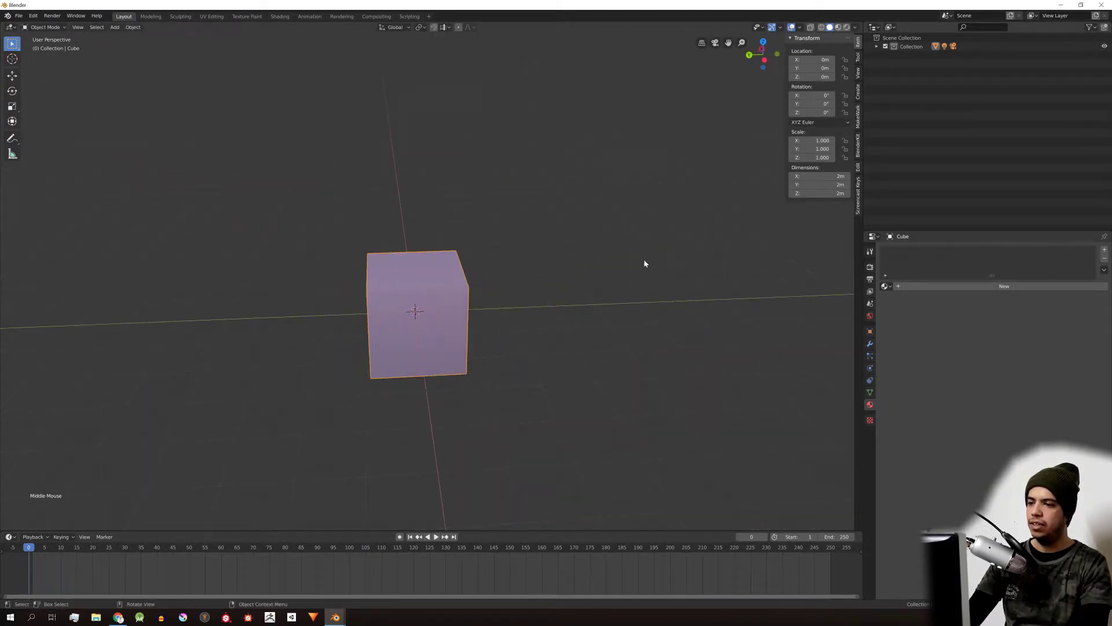
{"action": "key", "text": "r"}
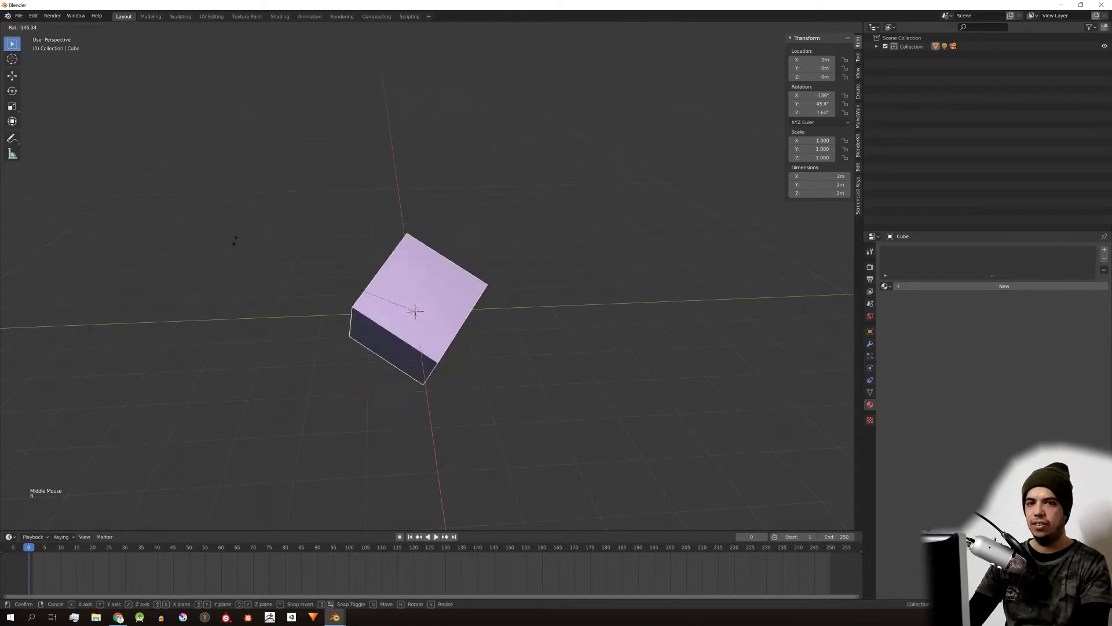
{"action": "middle_click_drag", "start_coordinate": [325, 203], "coordinate": [350, 204]}
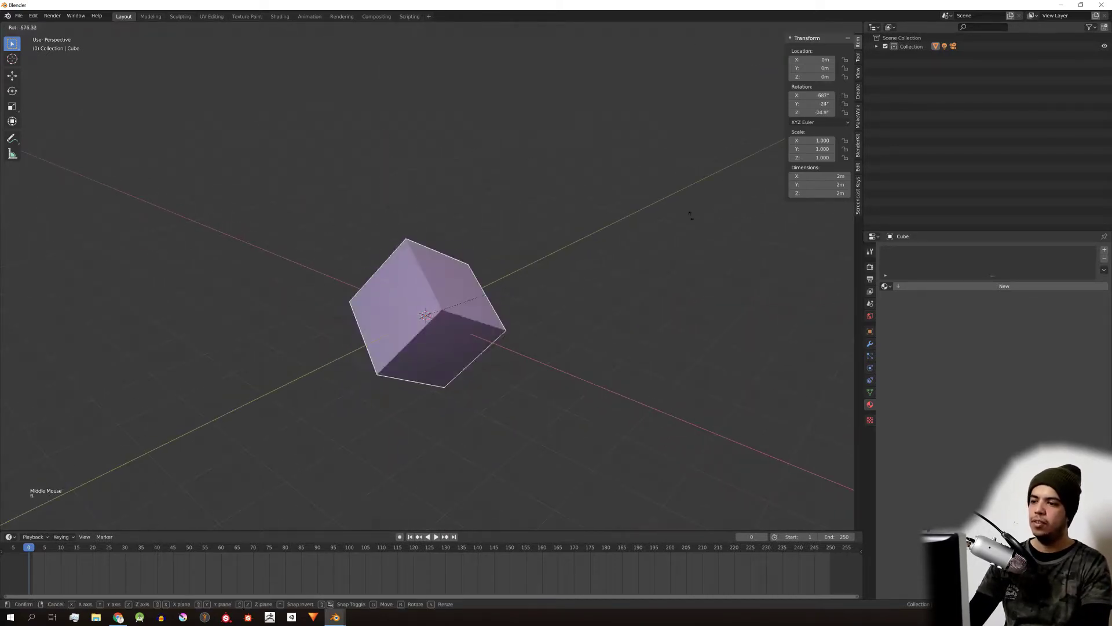
{"action": "key", "text": "x"}
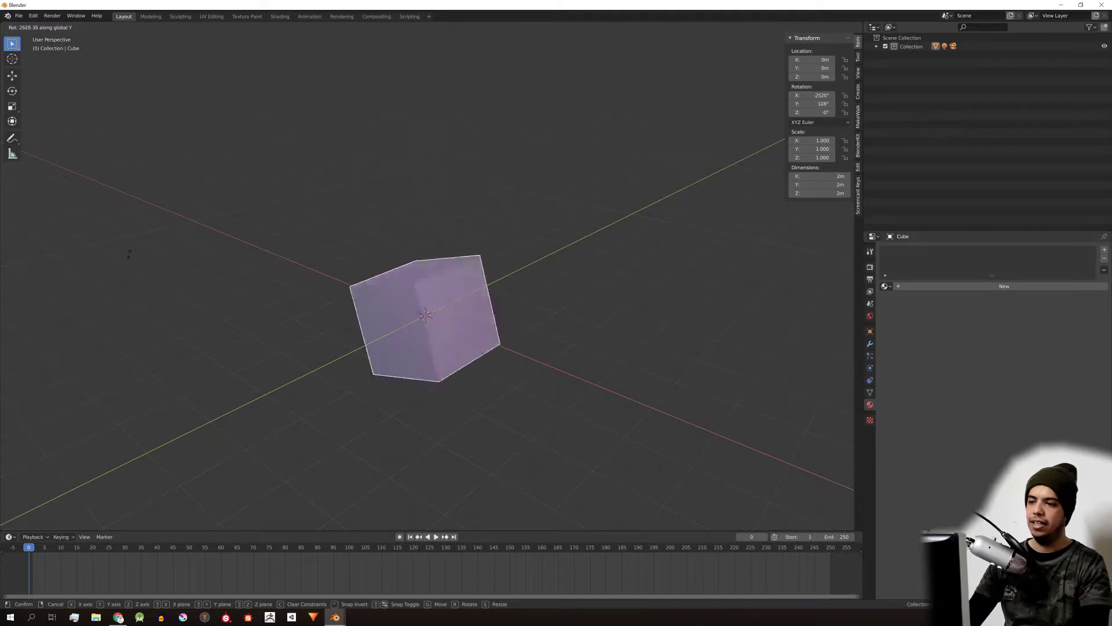
{"action": "key", "text": "z"}
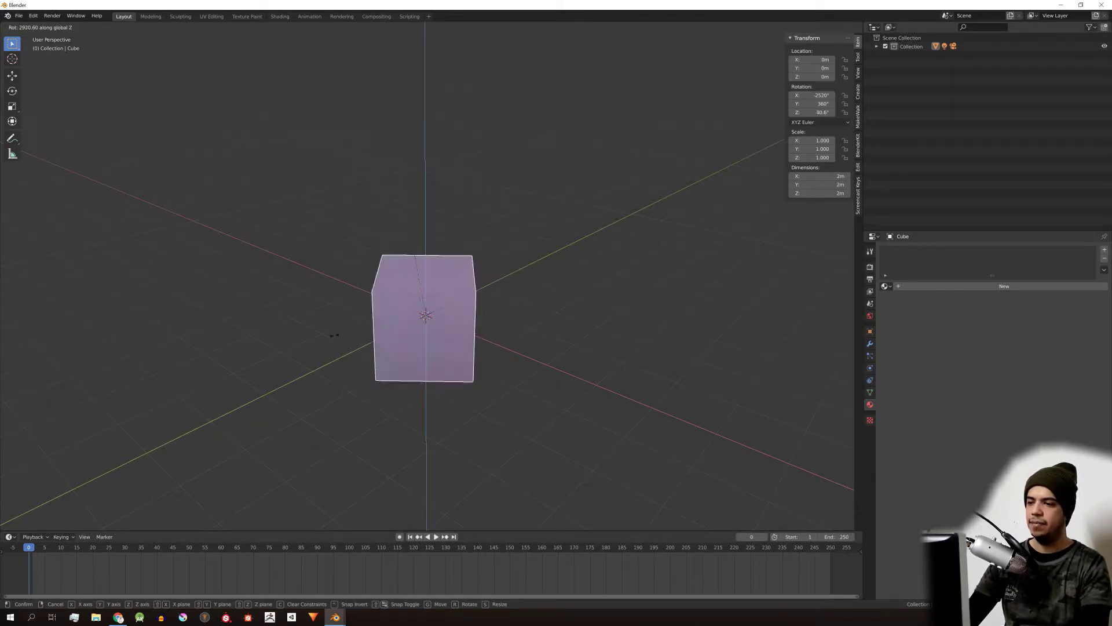
{"action": "key", "text": "Escape"}
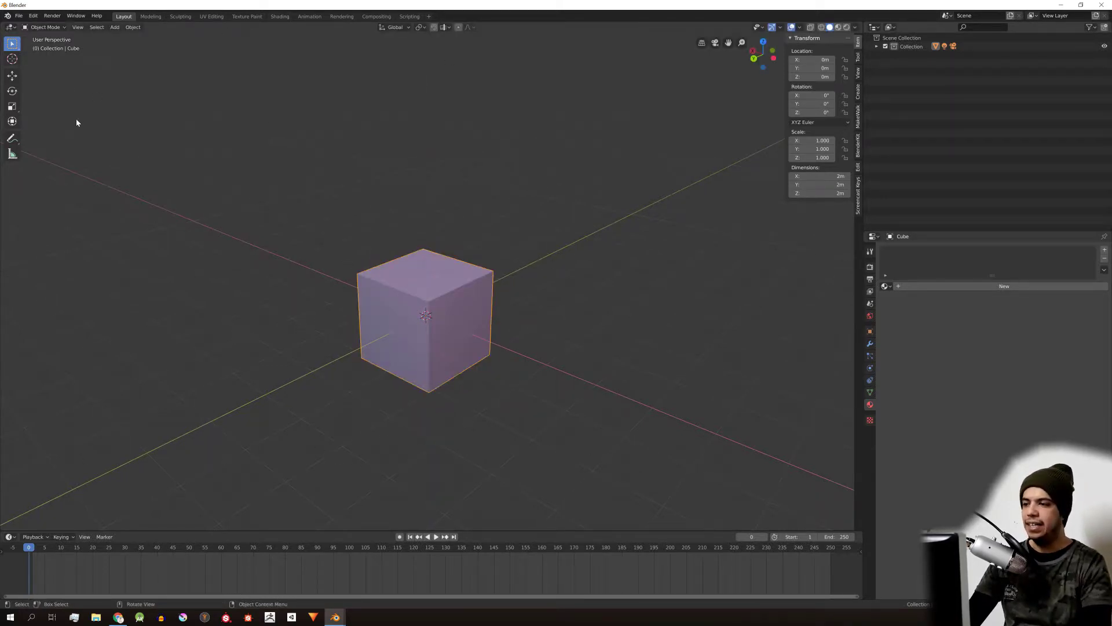
Step: Try to scale the cube uniformly and along the global X, Y and Z axes individually
{"action": "key", "text": "s"}
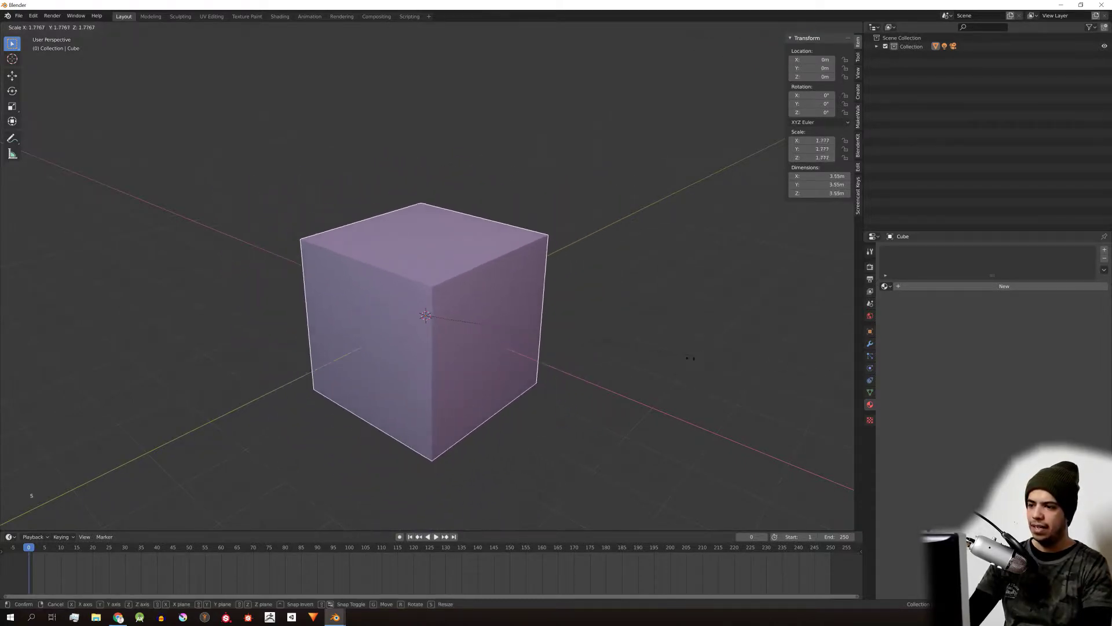
{"action": "key", "text": "y"}
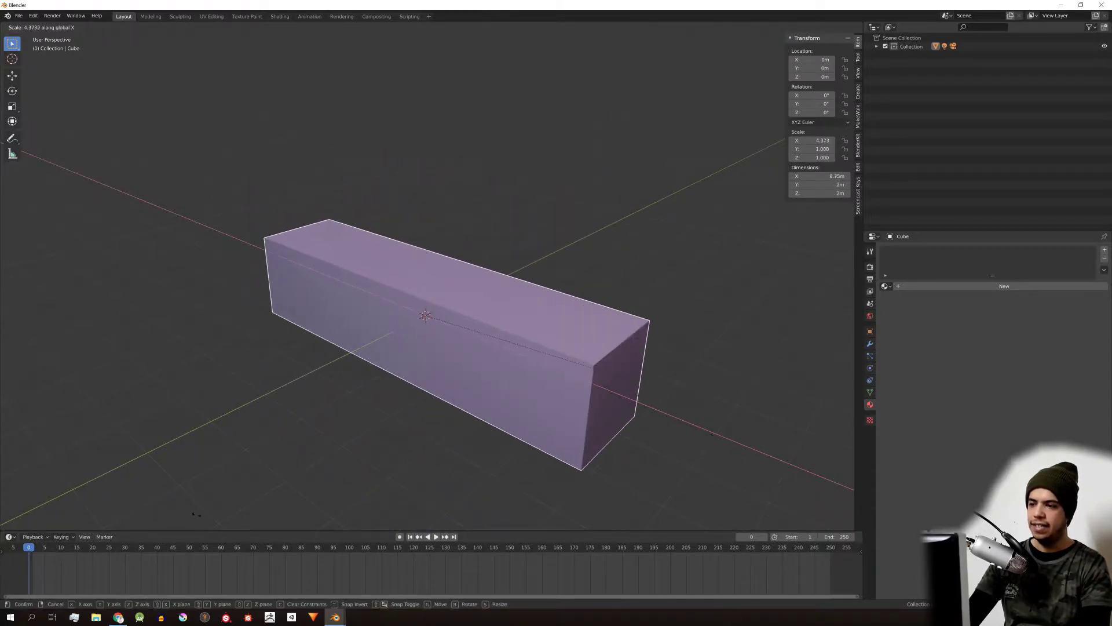
{"action": "key", "text": "z"}
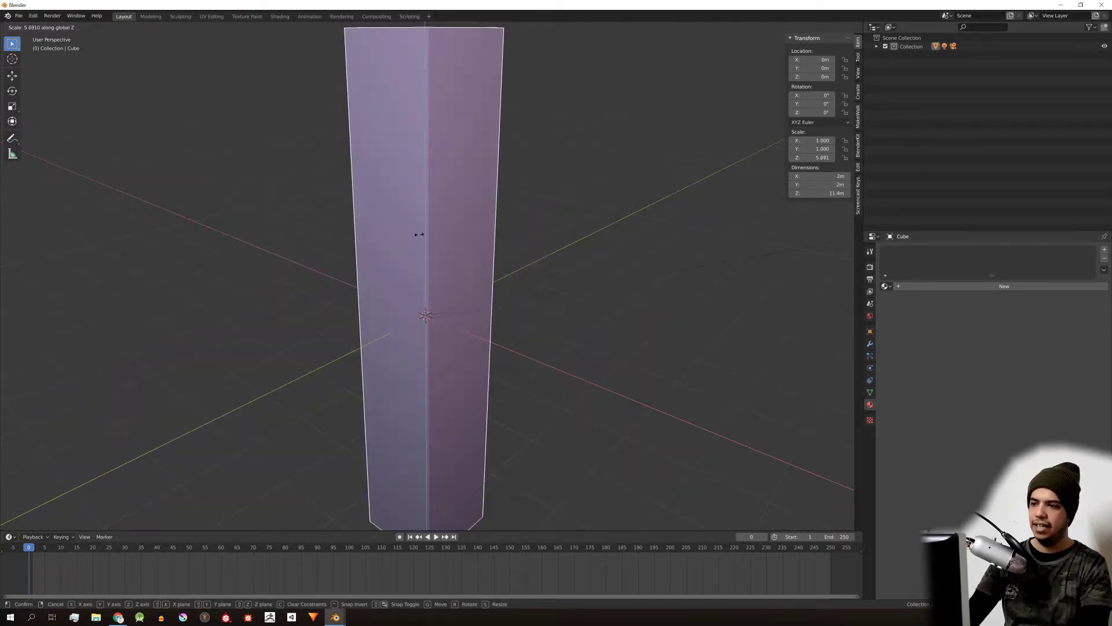
{"action": "key", "text": "Escape"}
Step: Try to scale the cube on two axes at once, excluding first the Z axis and next the X axis
{"action": "scroll", "coordinate": [348, 383], "scroll_direction": "up", "scroll_amount": 2}
{"action": "scroll", "coordinate": [349, 377], "scroll_direction": "down", "scroll_amount": 1}
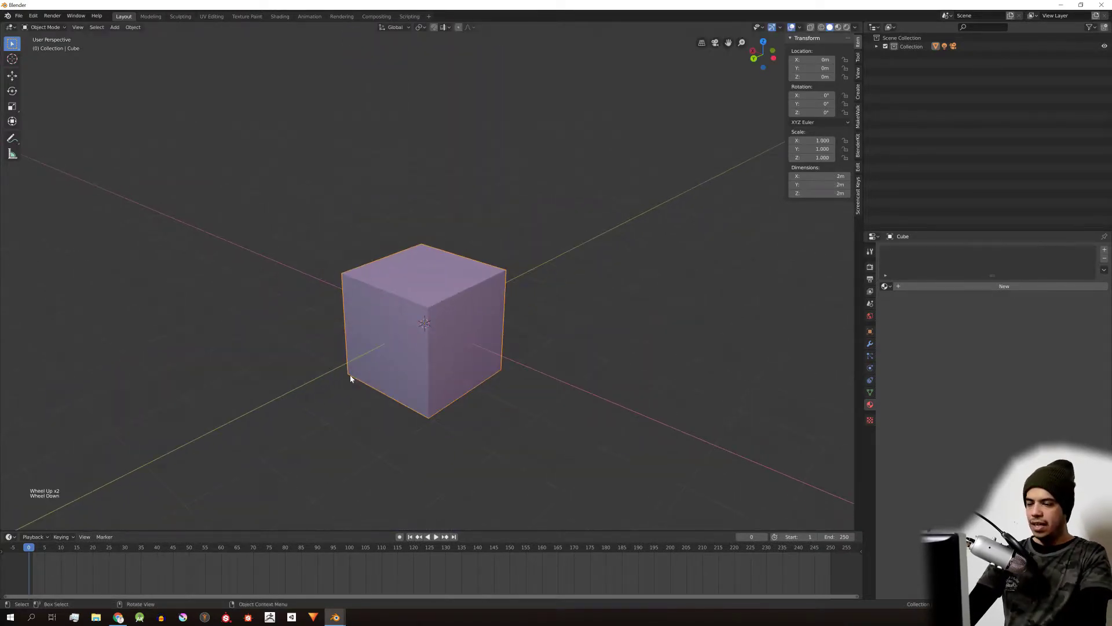
{"action": "middle_click_drag", "start_coordinate": [350, 377], "coordinate": [390, 360], "text": "shift"}
{"action": "scroll", "coordinate": [390, 354], "scroll_direction": "up", "scroll_amount": 2}
{"action": "key", "text": "s"}
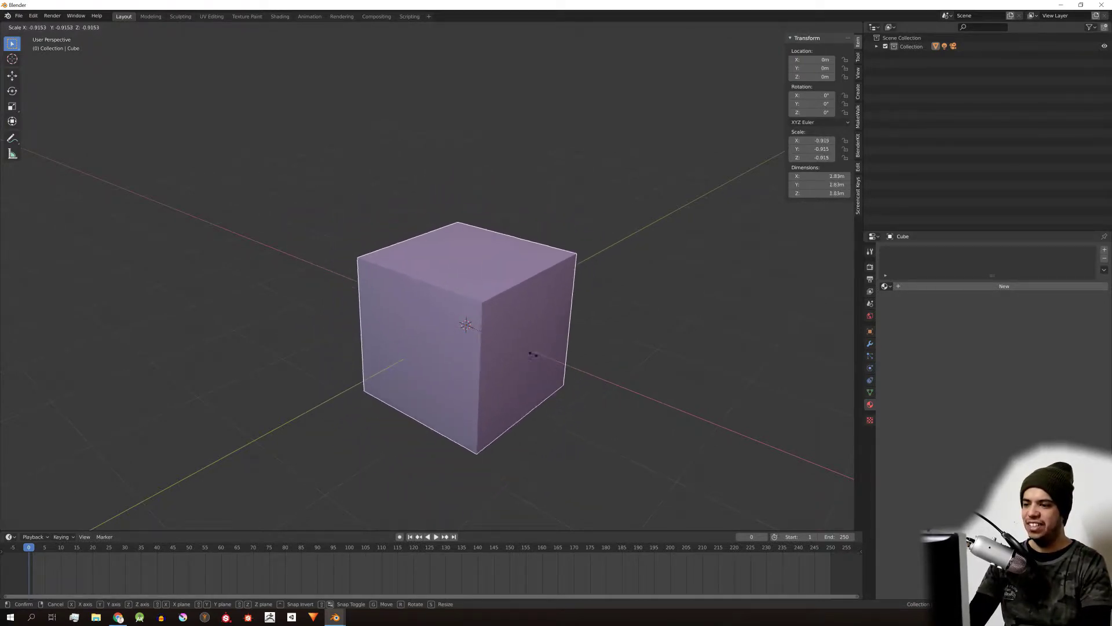
{"action": "key", "text": "s"}
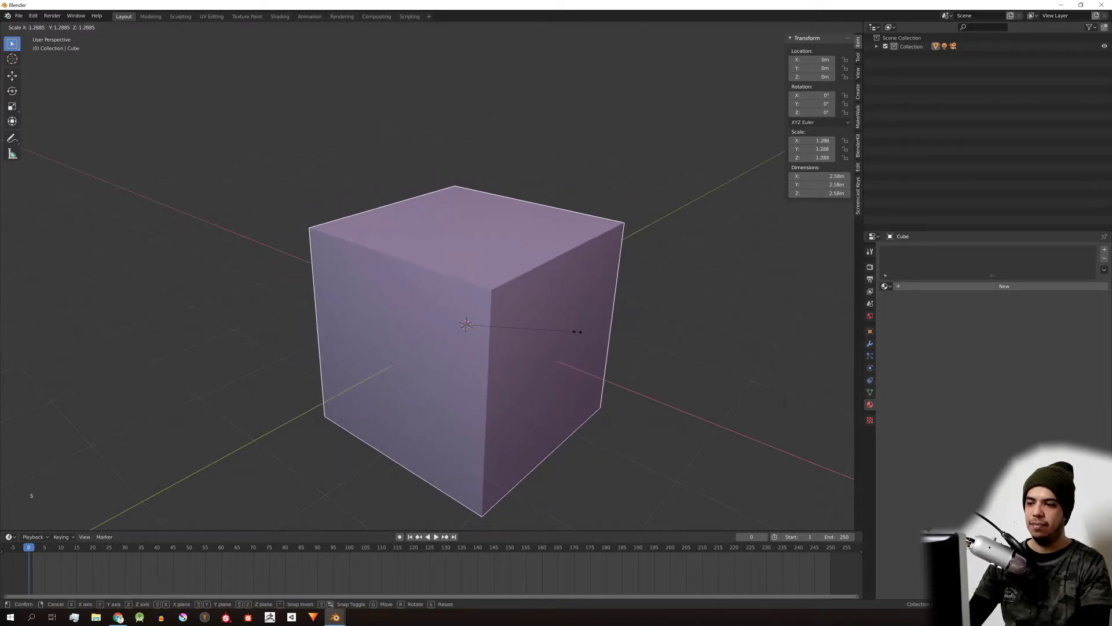
{"action": "key", "text": "shift+z"}
{"action": "key", "text": "shift+x"}
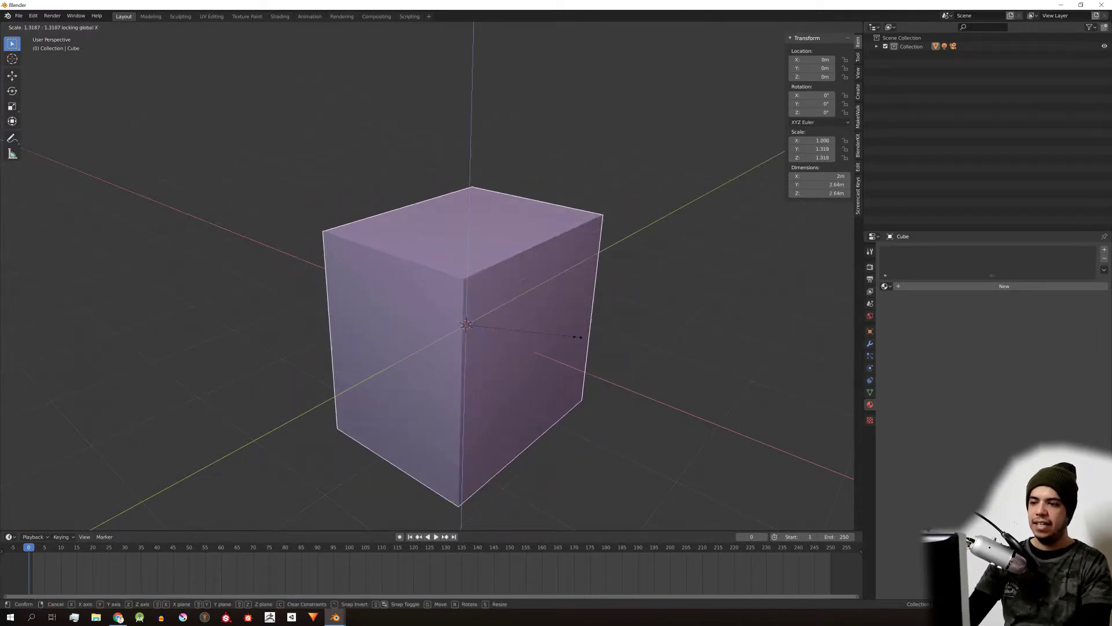
{"action": "right_click", "coordinate": [578, 359]}
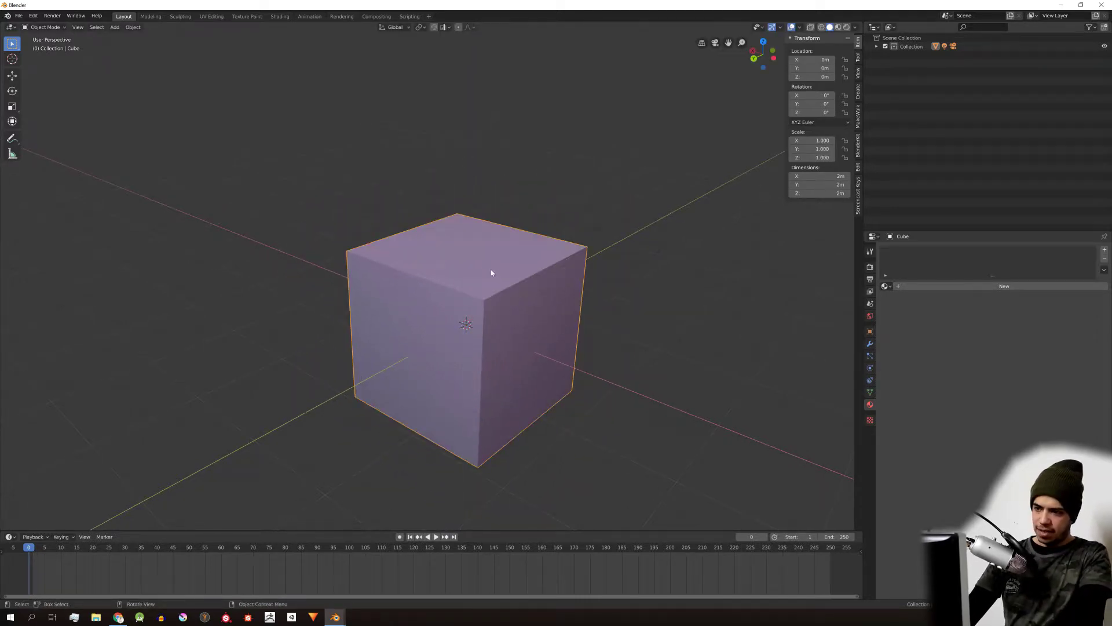
Step: Scale the cube down to about 0.097 on Y and Z with the X axis excluded, forming a thin bar
{"action": "scroll", "coordinate": [501, 260], "scroll_direction": "down", "scroll_amount": 1}
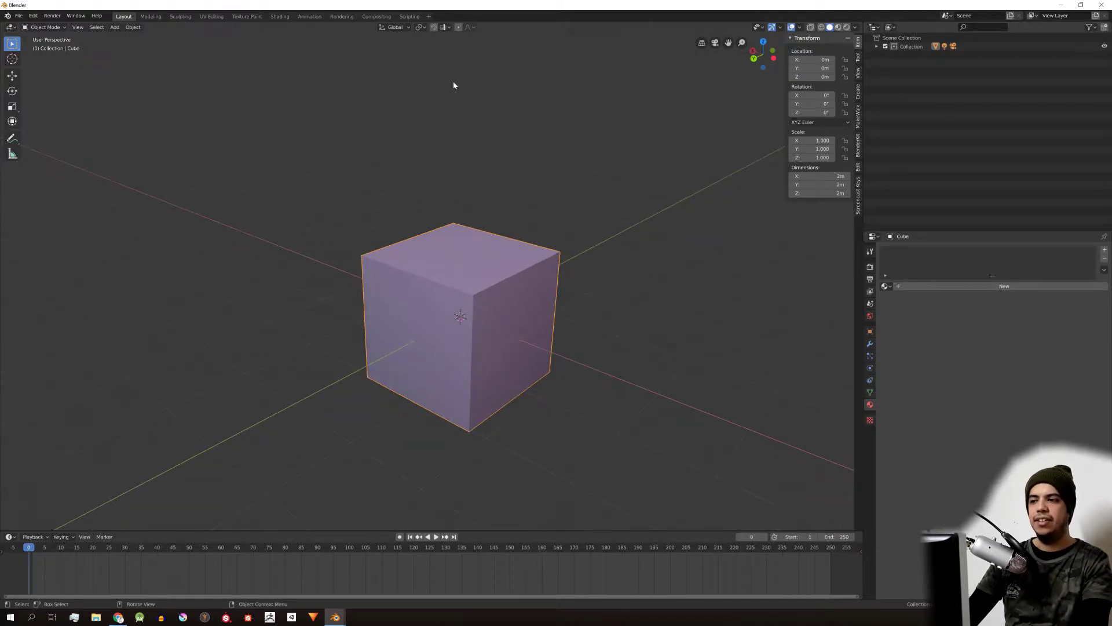
{"action": "key", "text": "s"}
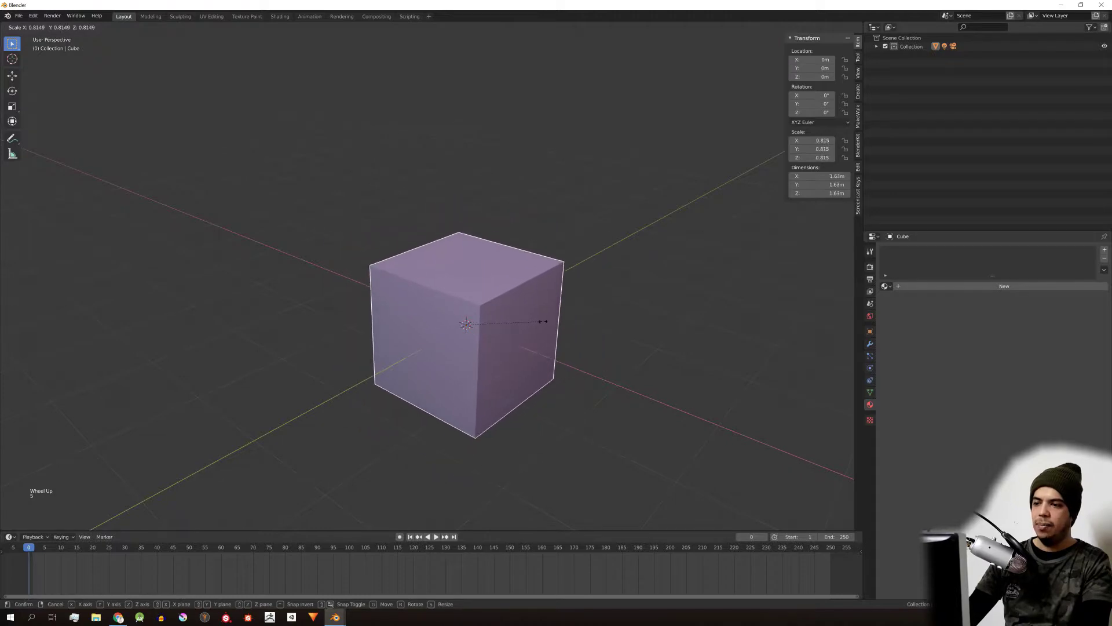
{"action": "key", "text": "shift+z"}
{"action": "scroll", "coordinate": [543, 320], "scroll_direction": "up", "scroll_amount": 1}
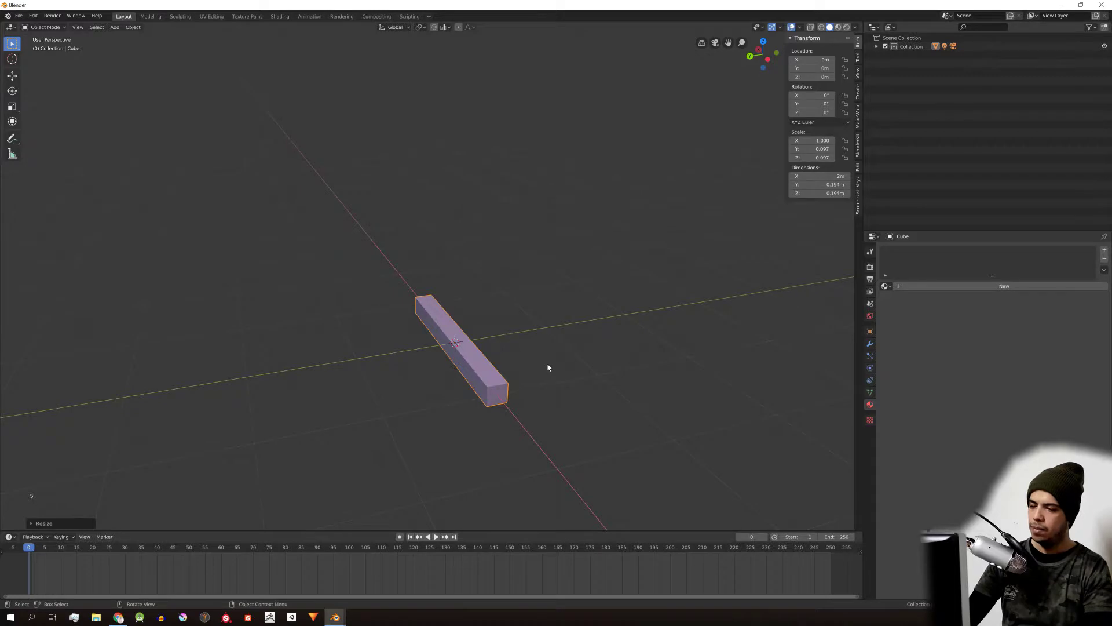
{"action": "middle_click_drag", "start_coordinate": [548, 367], "coordinate": [539, 366]}
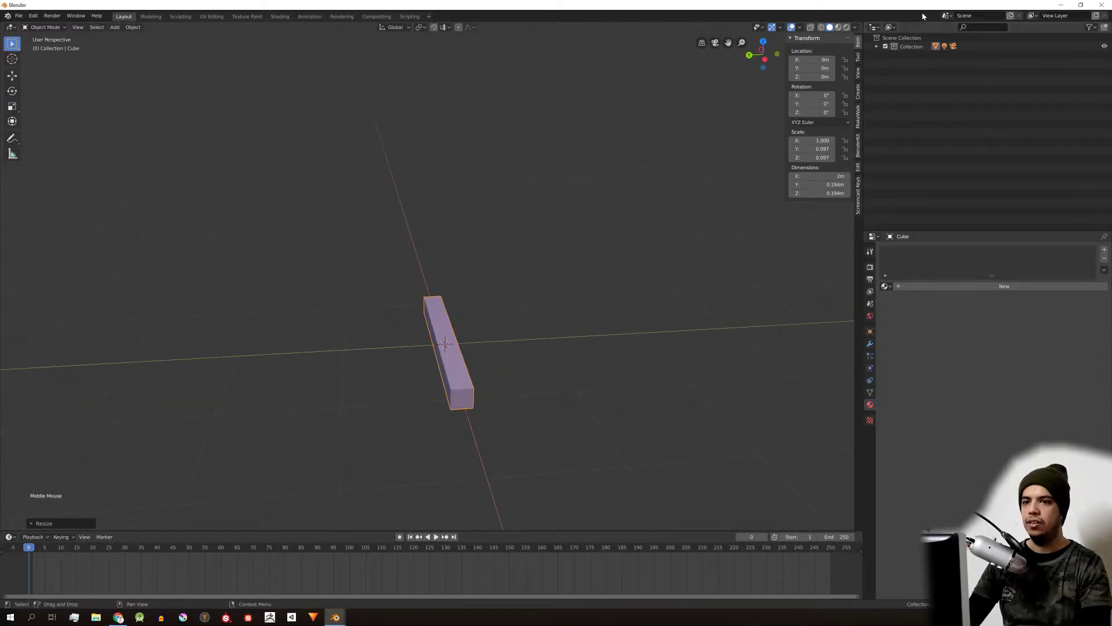
Step: Expand the collection in the outliner and rename the Cube object as asd
{"action": "left_click", "coordinate": [876, 46]}
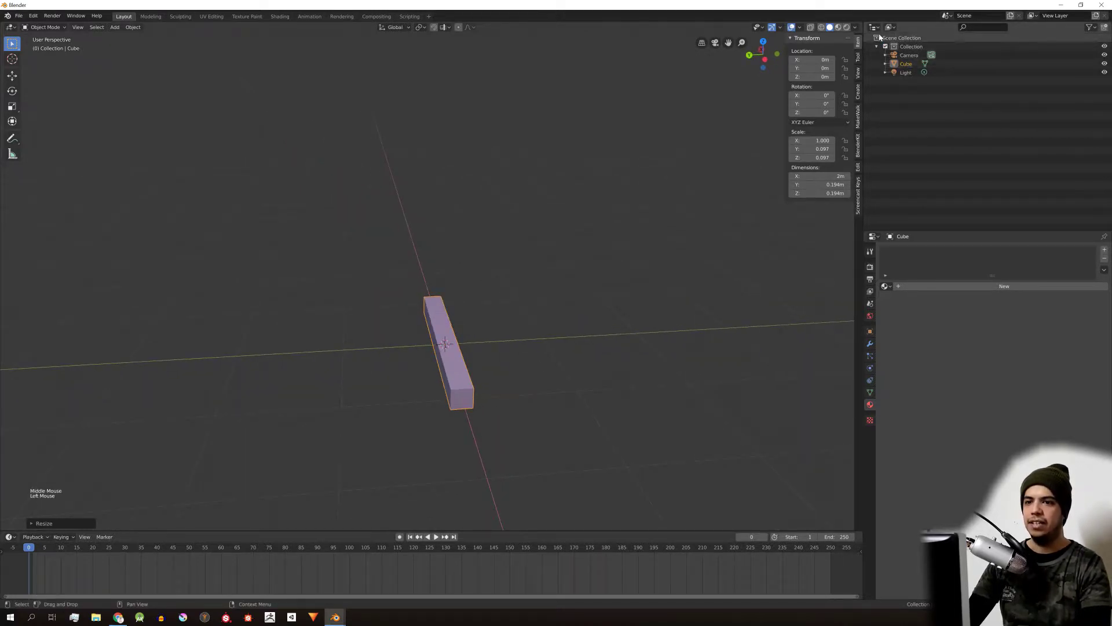
{"action": "double_click", "coordinate": [906, 64]}
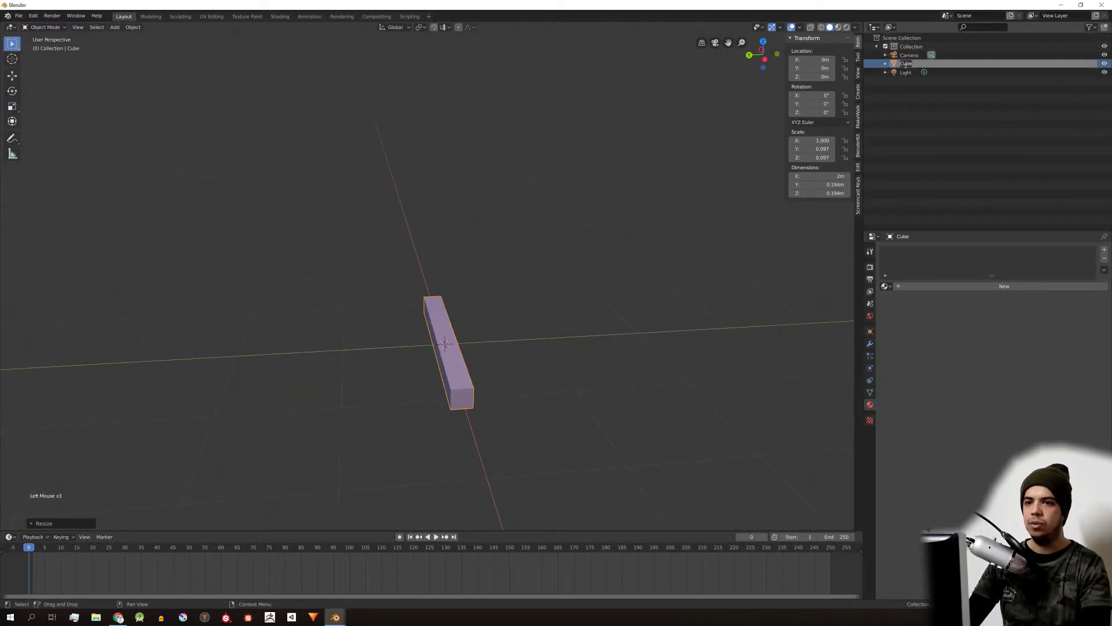
{"action": "type", "text": "asd"}
{"action": "key", "text": "Return"}
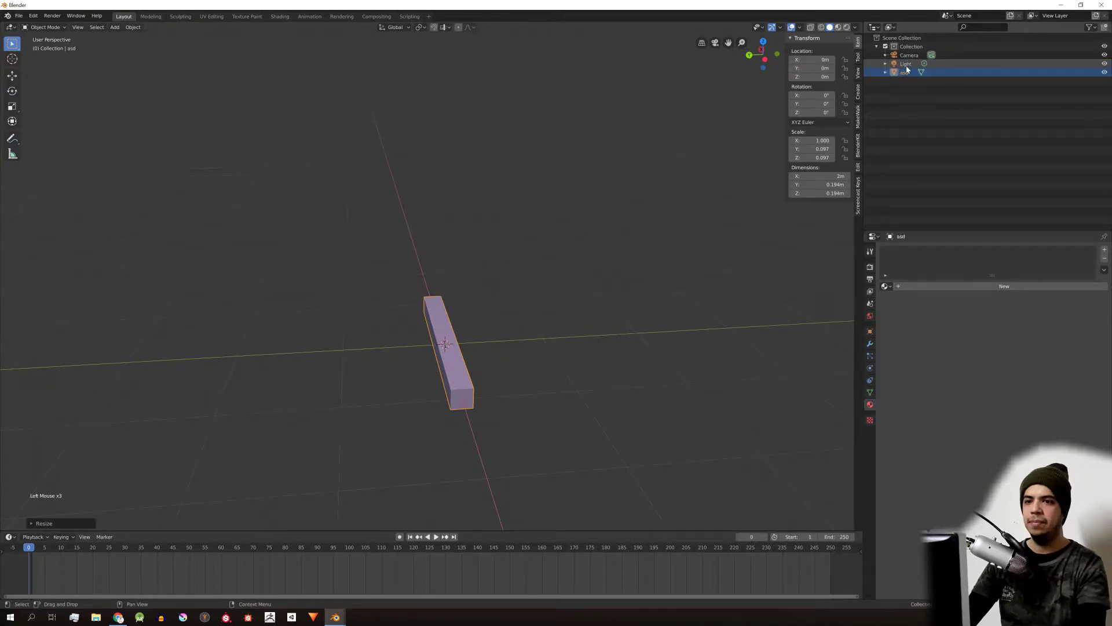
Step: Delete the thin bar object asd from the scene
{"action": "key", "text": "r"}
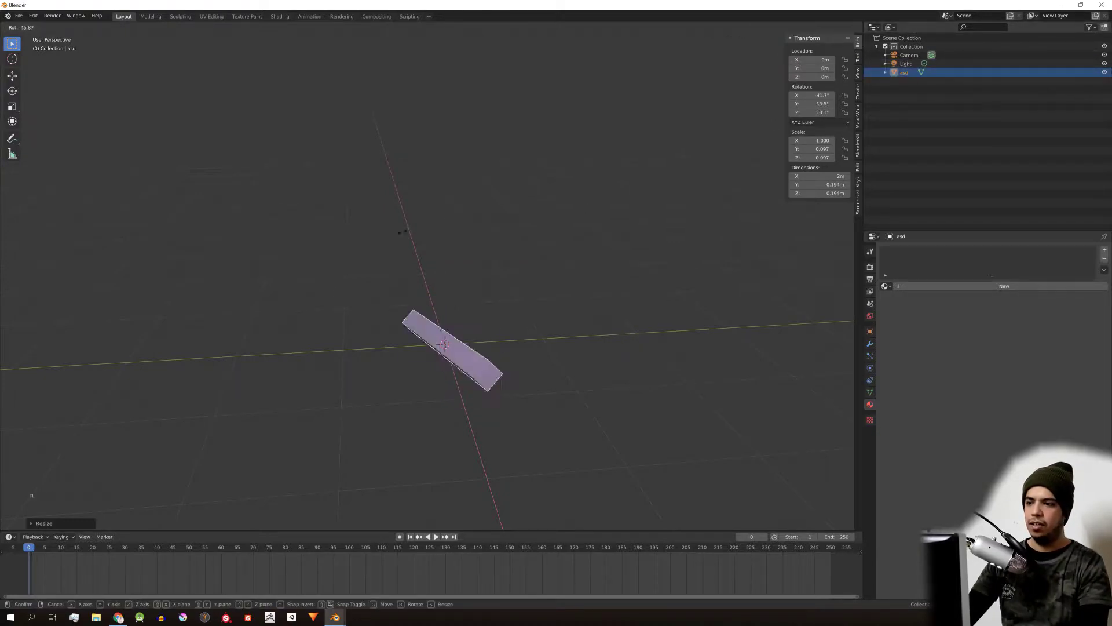
{"action": "key", "text": "Escape"}
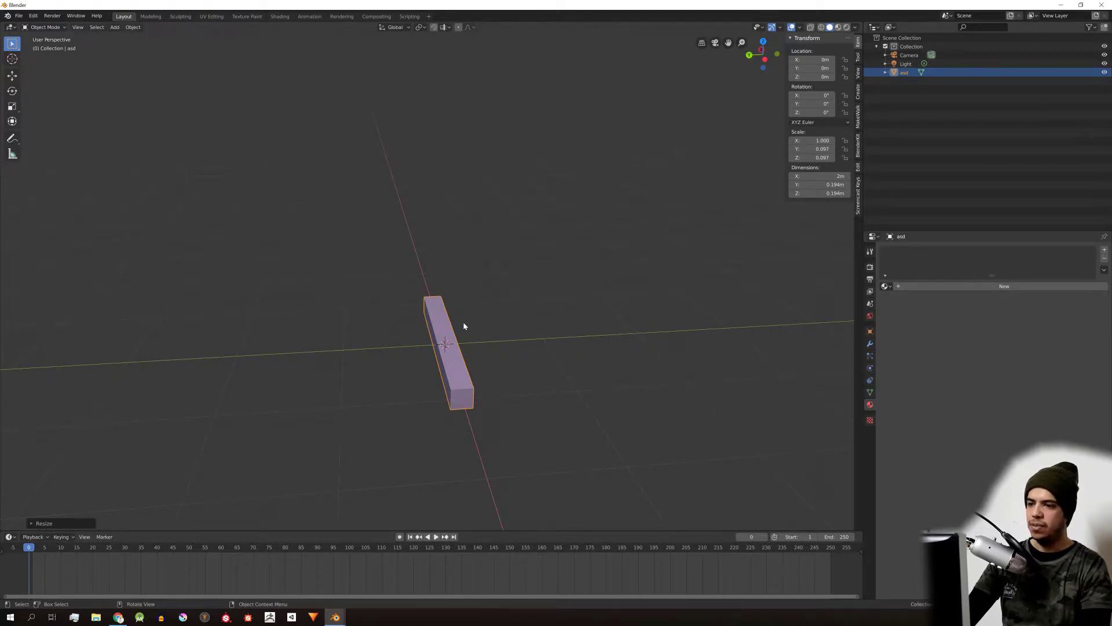
{"action": "key", "text": "x"}
{"action": "key", "text": "x"}
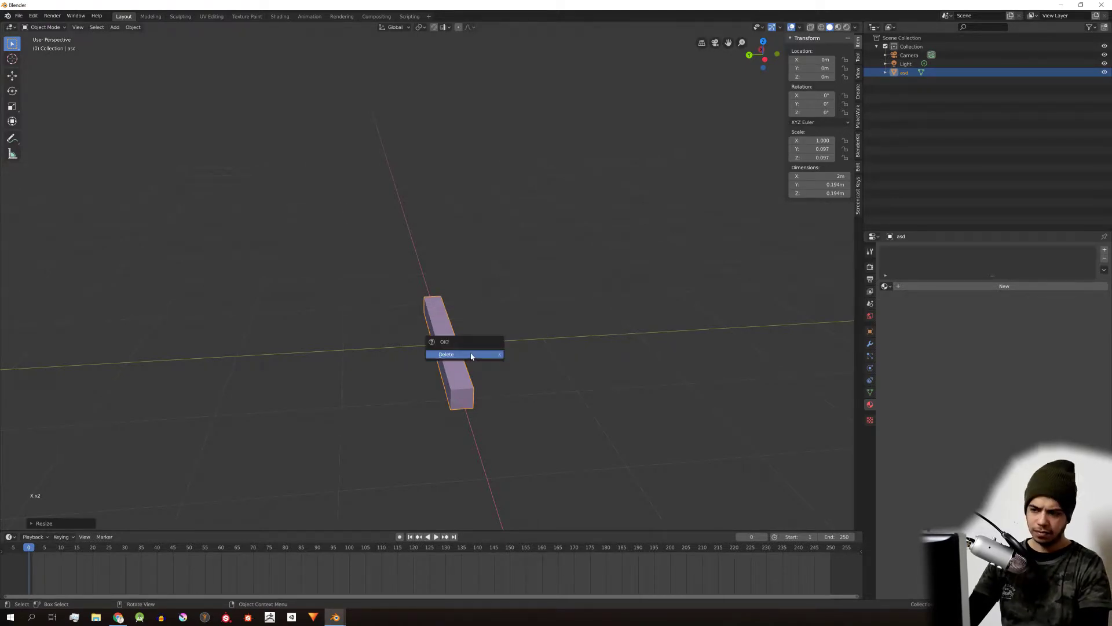
{"action": "left_click", "coordinate": [471, 356]}
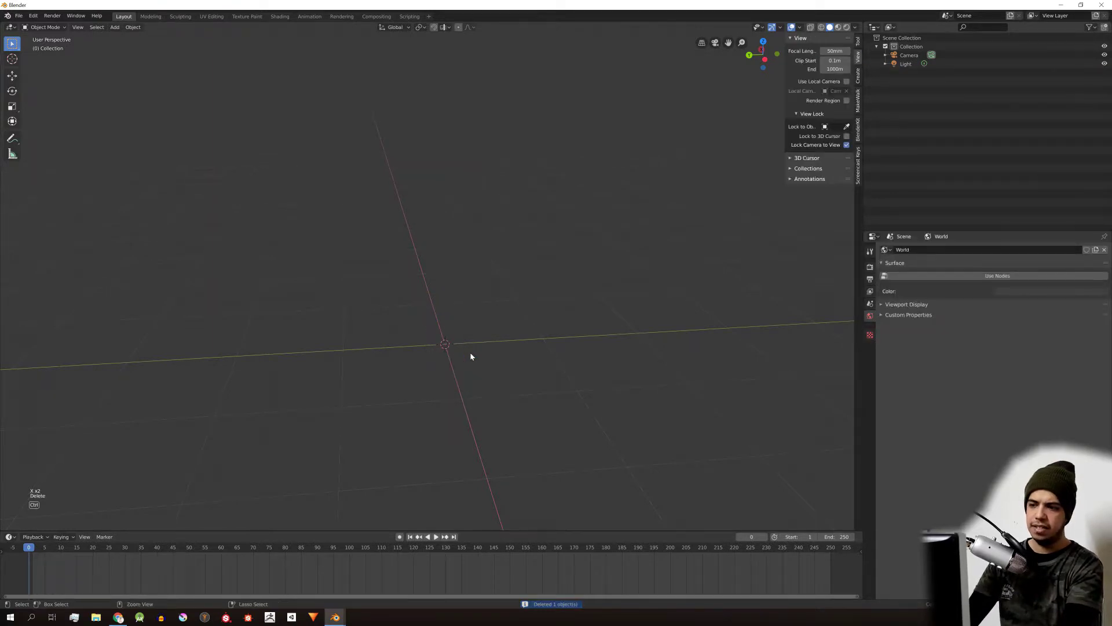
{"action": "key", "text": "ctrl+z"}
{"action": "key", "text": "x"}
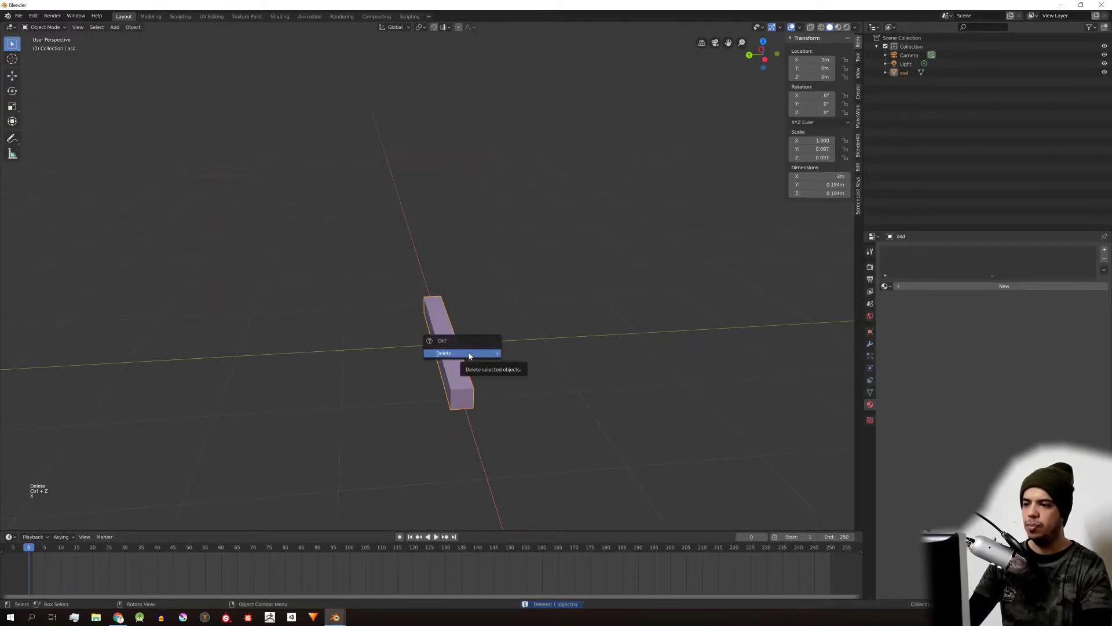
{"action": "left_click", "coordinate": [469, 356]}
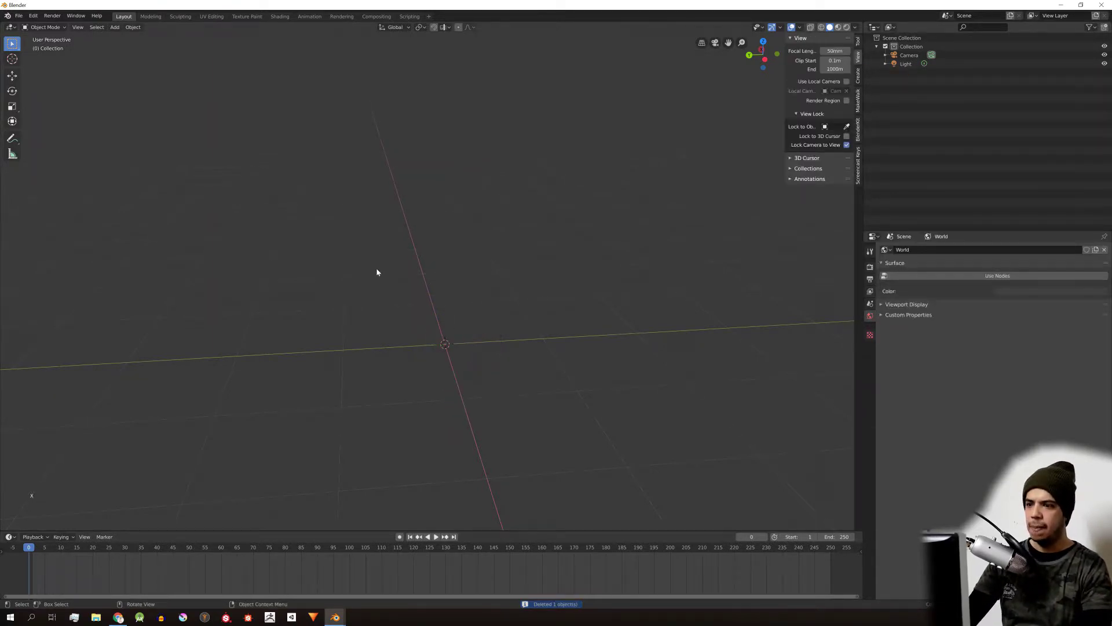
Step: Add a mesh cube to the scene and delete it again
{"action": "left_click", "coordinate": [116, 28]}
{"action": "mouse_move", "coordinate": [116, 40]}
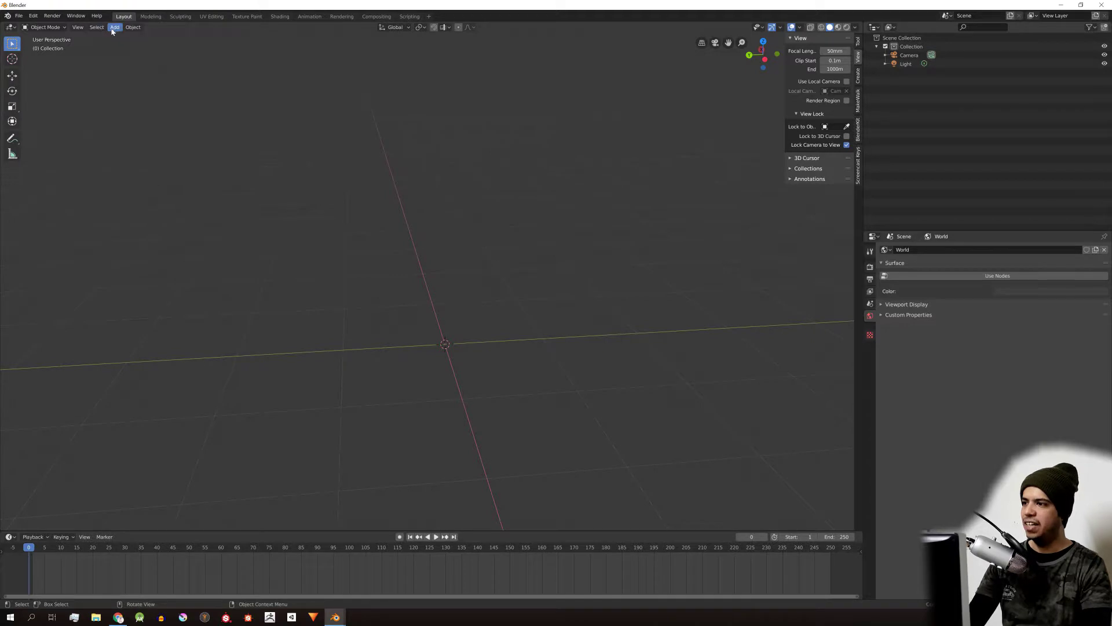
{"action": "left_click", "coordinate": [114, 27]}
{"action": "mouse_move", "coordinate": [136, 39]}
{"action": "left_click", "coordinate": [199, 46]}
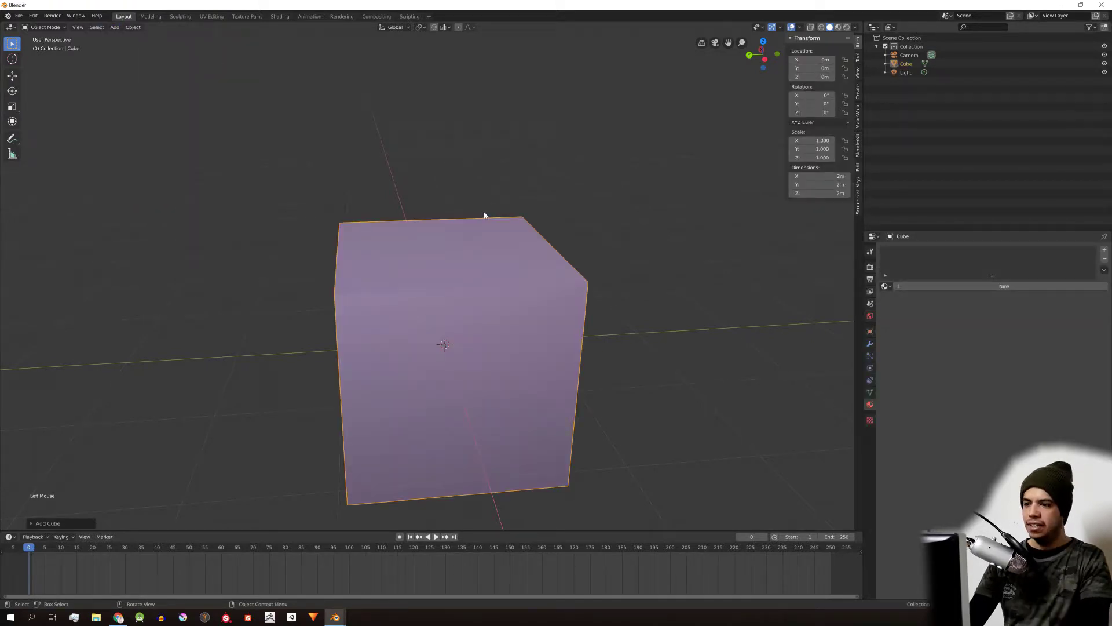
{"action": "key", "text": "x"}
{"action": "left_click", "coordinate": [443, 281]}
Step: Add a new mesh cube at the world origin and scale it to about 0.228 on X and Y to form a pillar
{"action": "key", "text": "shift+a"}
{"action": "mouse_move", "coordinate": [444, 280]}
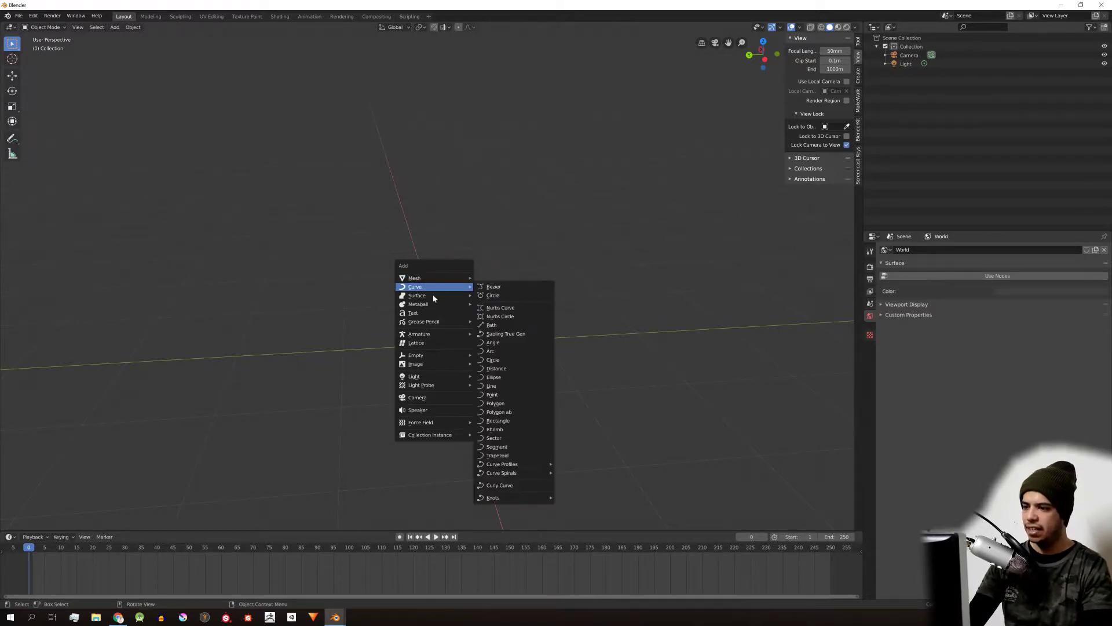
{"action": "key", "text": "shift+a"}
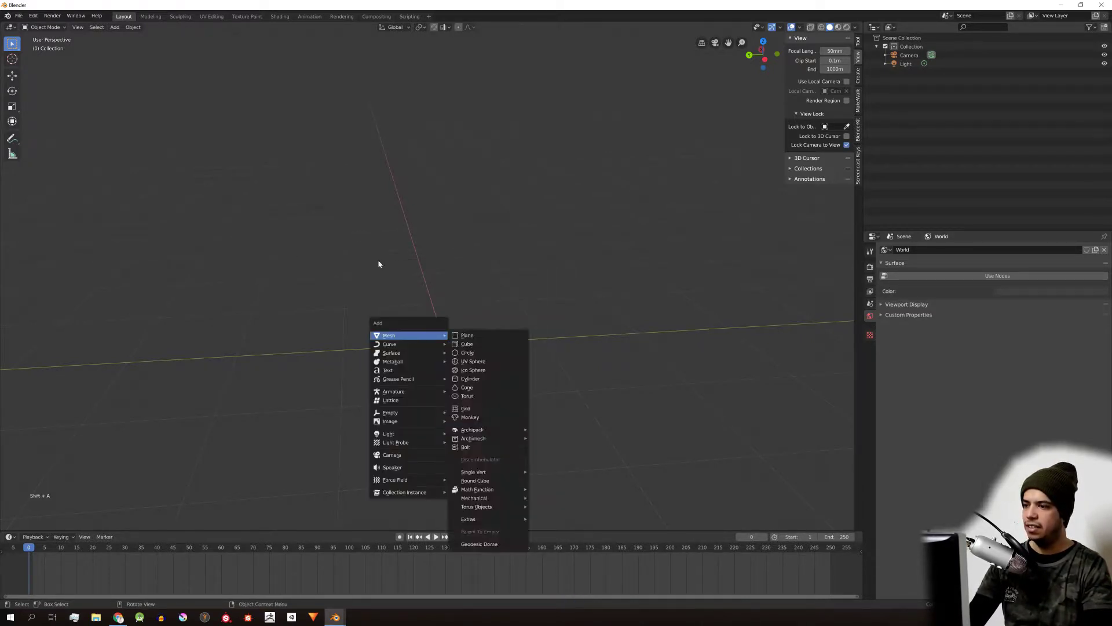
{"action": "left_click", "coordinate": [115, 27]}
{"action": "key", "text": "shift+a"}
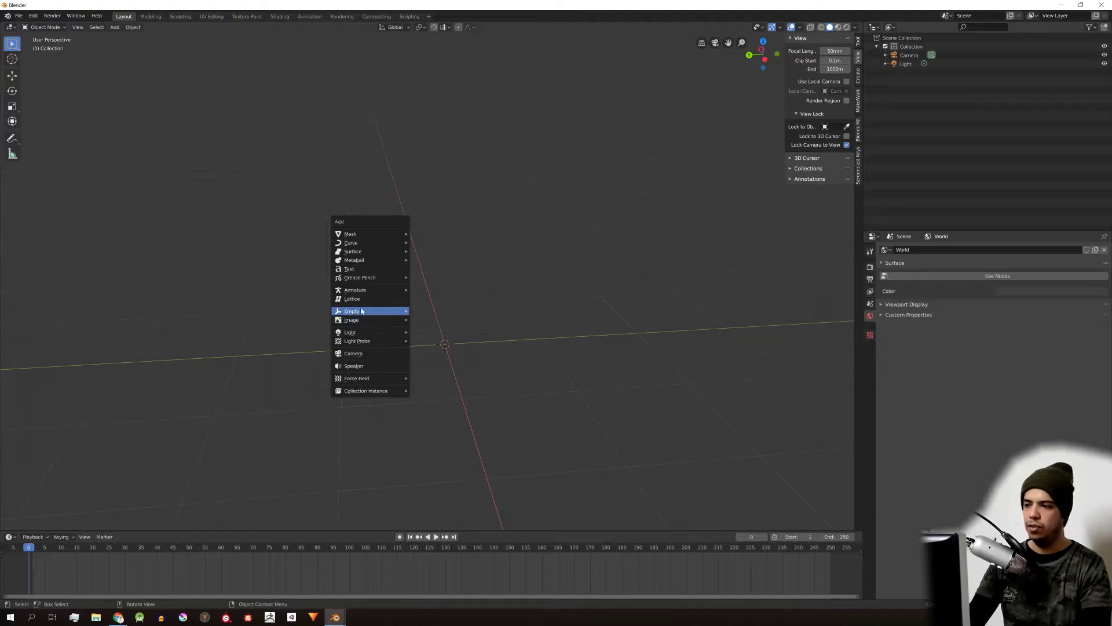
{"action": "mouse_move", "coordinate": [360, 380]}
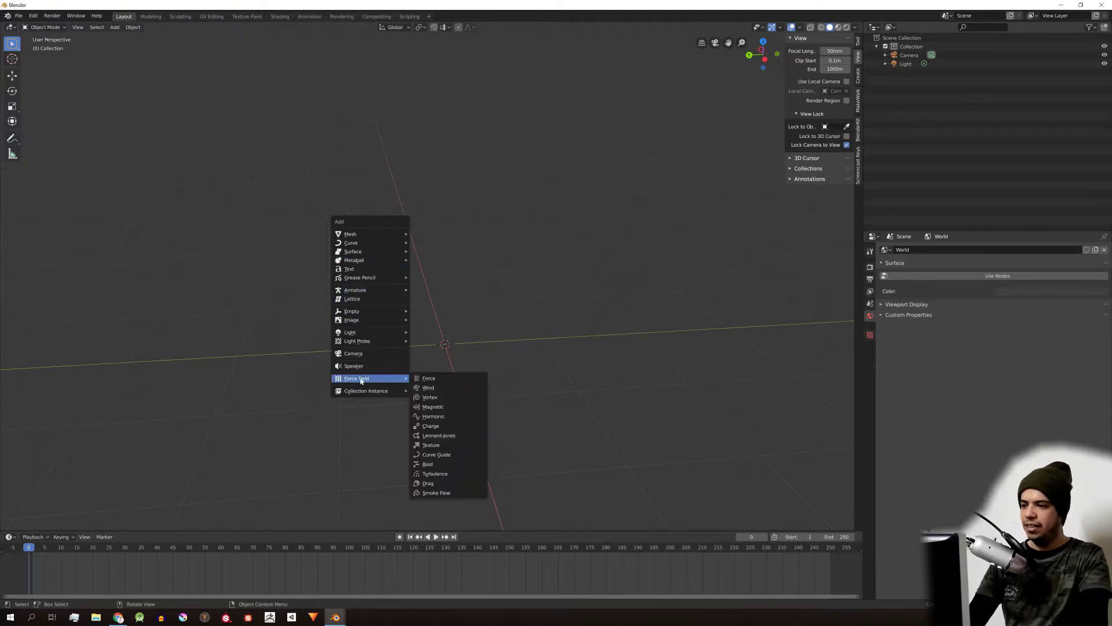
{"action": "mouse_move", "coordinate": [371, 234]}
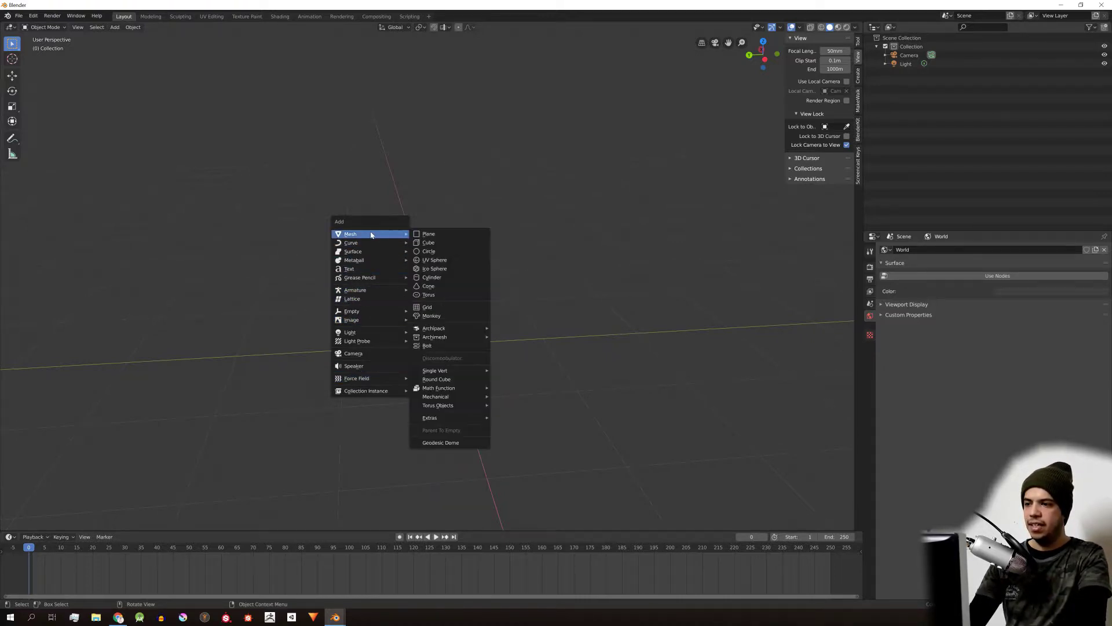
{"action": "left_click", "coordinate": [440, 242]}
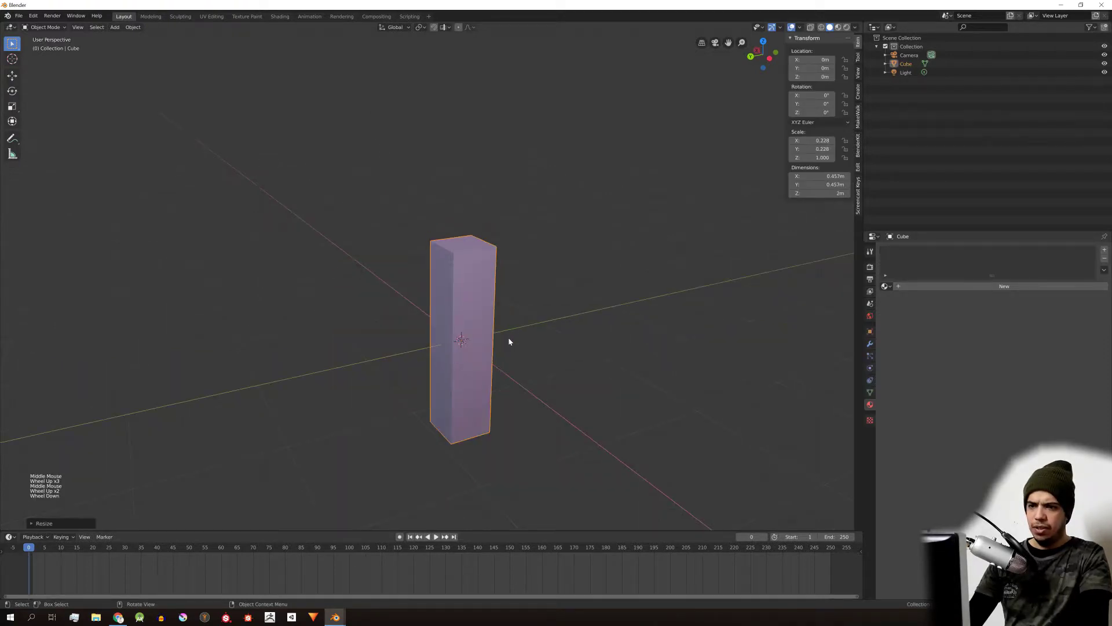
{"action": "scroll", "coordinate": [510, 342], "scroll_direction": "down", "scroll_amount": 1}
{"action": "scroll", "coordinate": [512, 355], "scroll_direction": "up", "scroll_amount": 2}
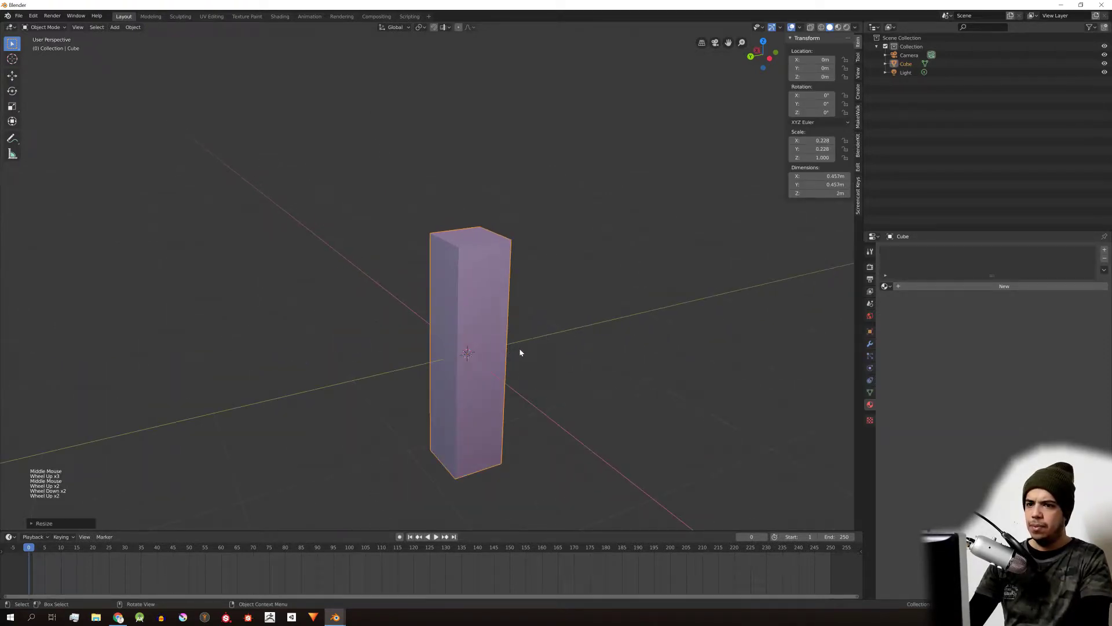
Step: Duplicate the pillar in place and undo the duplication
{"action": "key", "text": "shift+d"}
{"action": "right_click", "coordinate": [635, 217]}
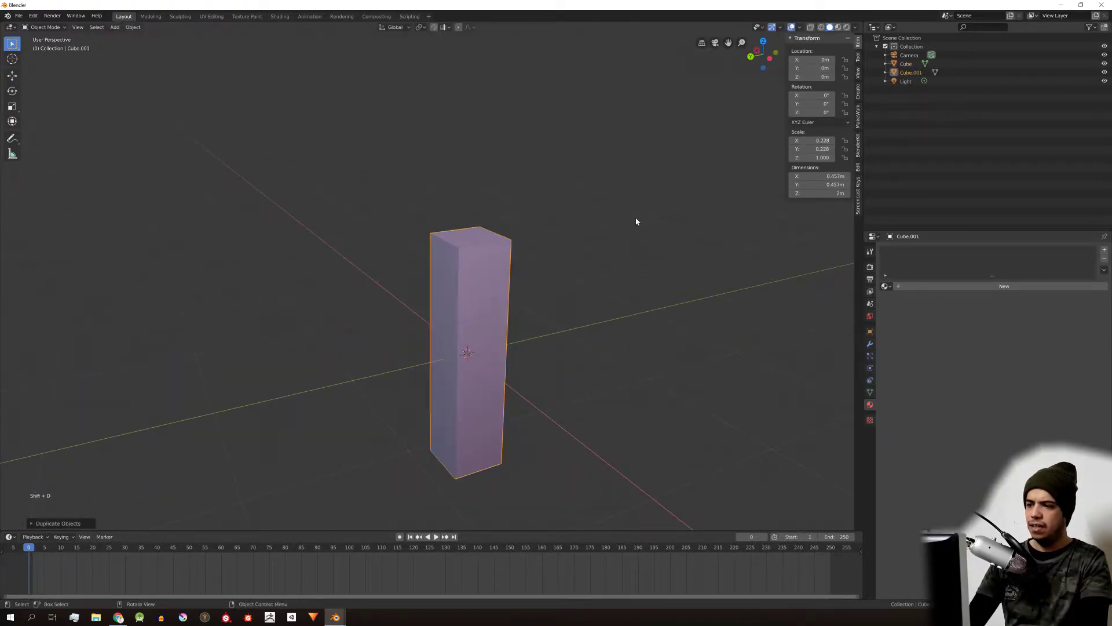
{"action": "key", "text": "ctrl+z"}
Step: Duplicate the pillar about 1.71 m along the X axis, trying the Y constraint too, and delete the copy
{"action": "key", "text": "shift+d"}
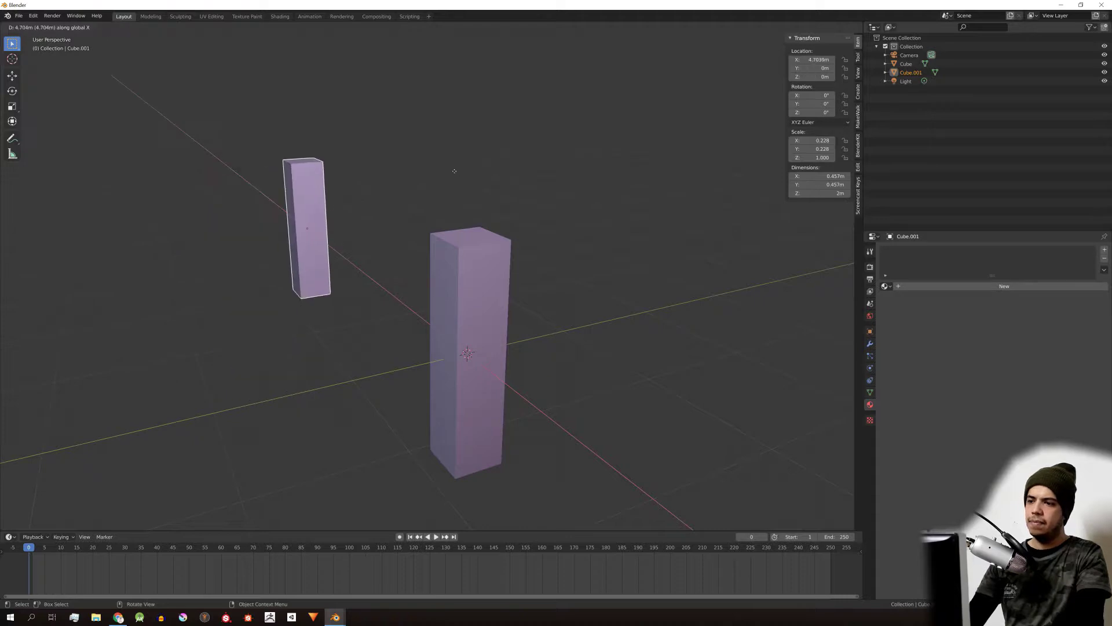
{"action": "key", "text": "x"}
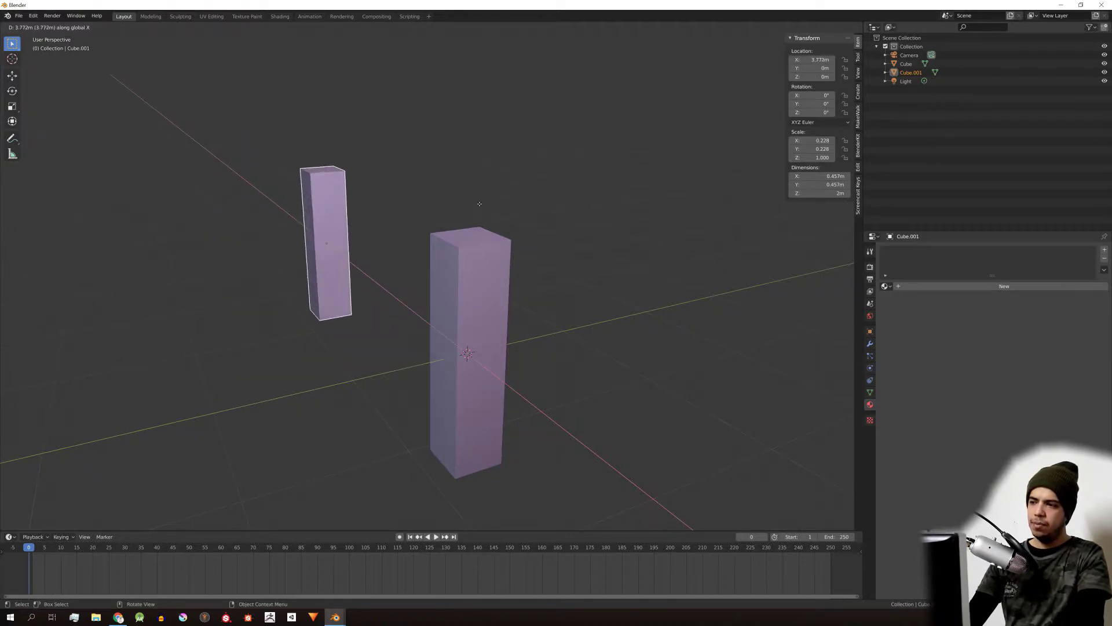
{"action": "key", "text": "y"}
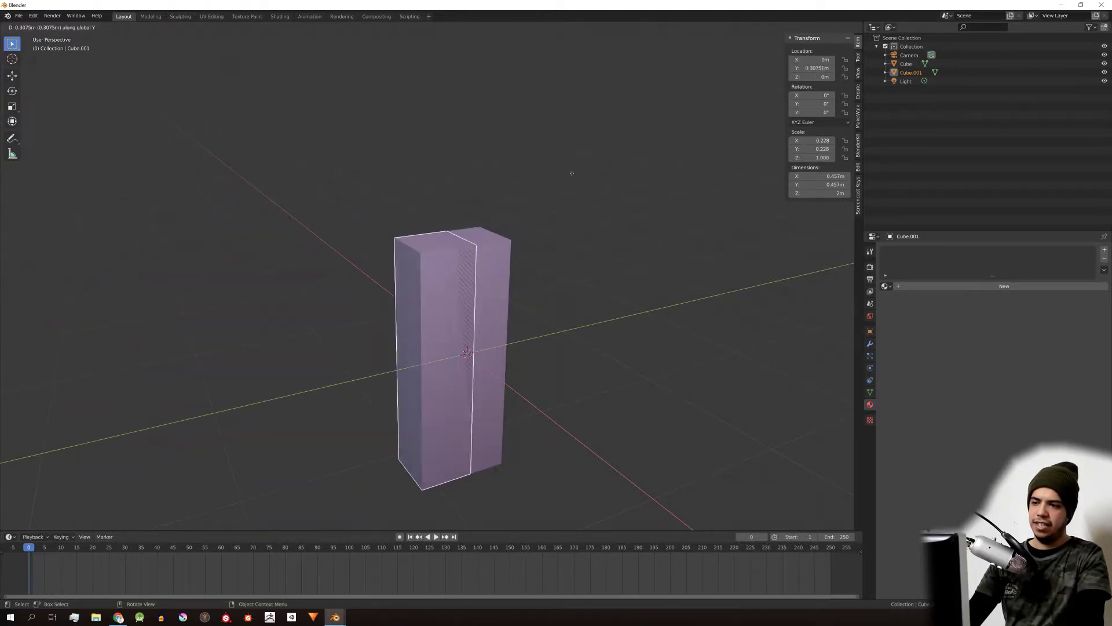
{"action": "key", "text": "x"}
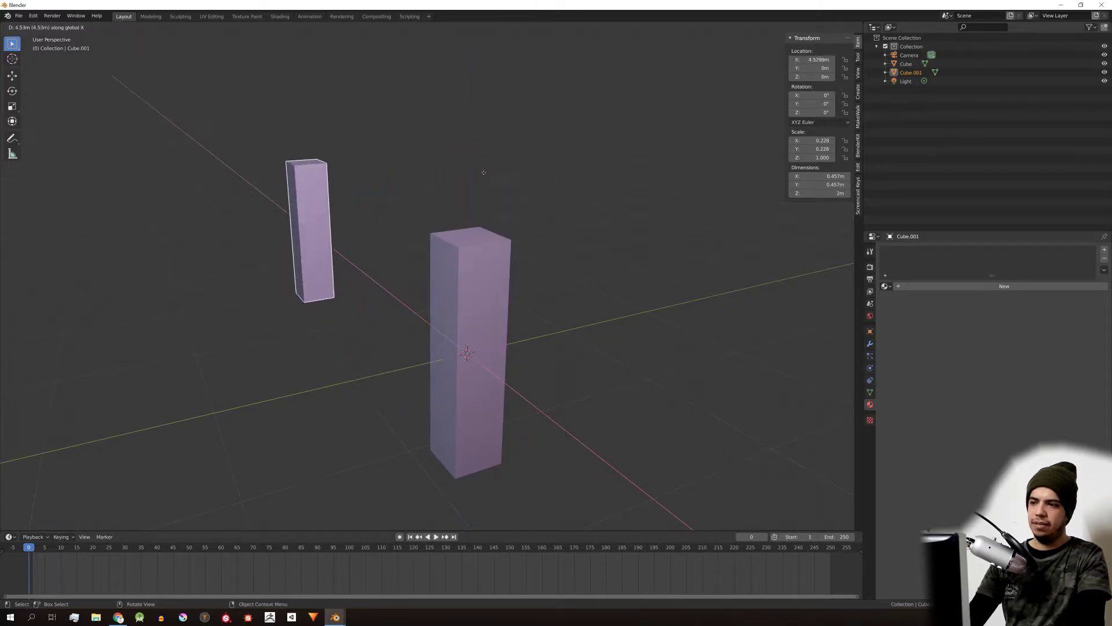
{"action": "left_click", "coordinate": [579, 177]}
{"action": "key", "text": "x"}
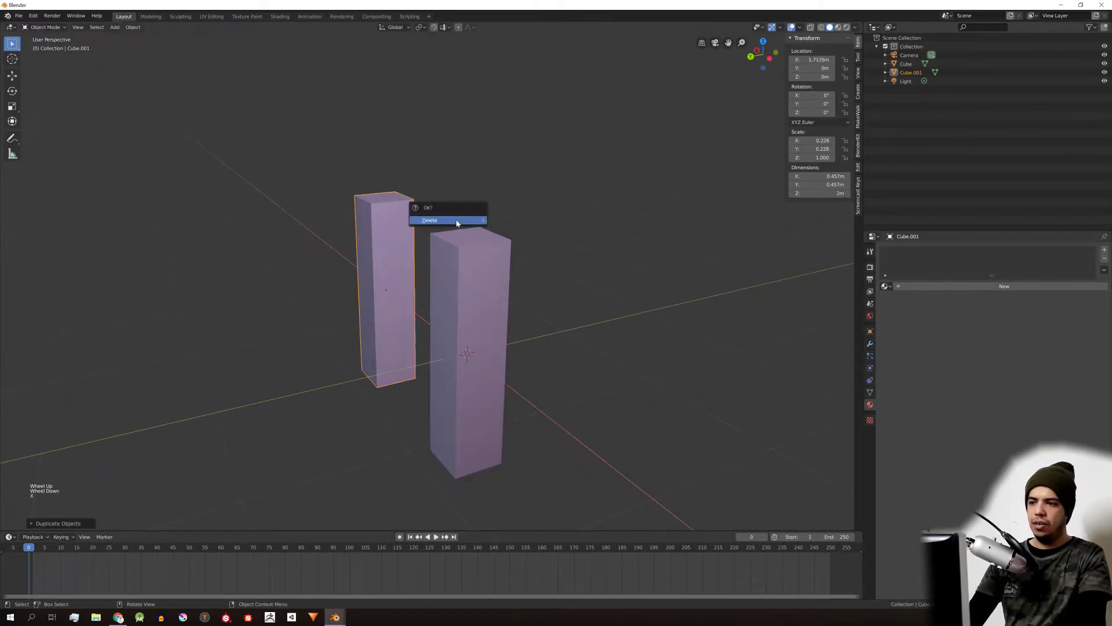
{"action": "left_click", "coordinate": [457, 224]}
Step: Duplicate the remaining pillar about 2.26 m along the X axis
{"action": "left_click", "coordinate": [476, 311]}
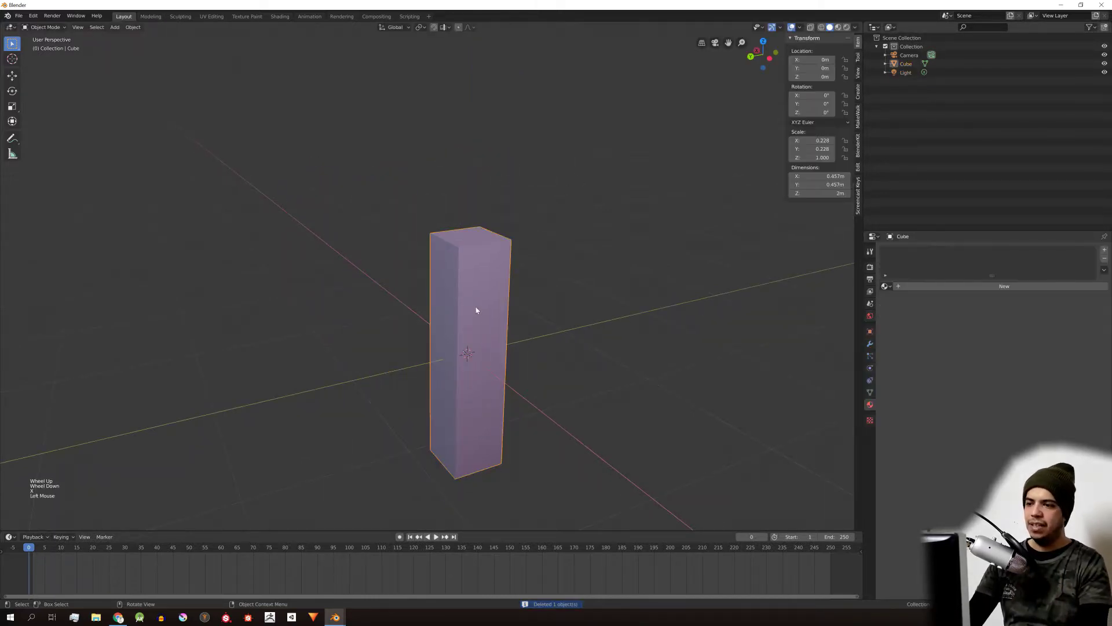
{"action": "middle_click_drag", "start_coordinate": [453, 292], "coordinate": [552, 288]}
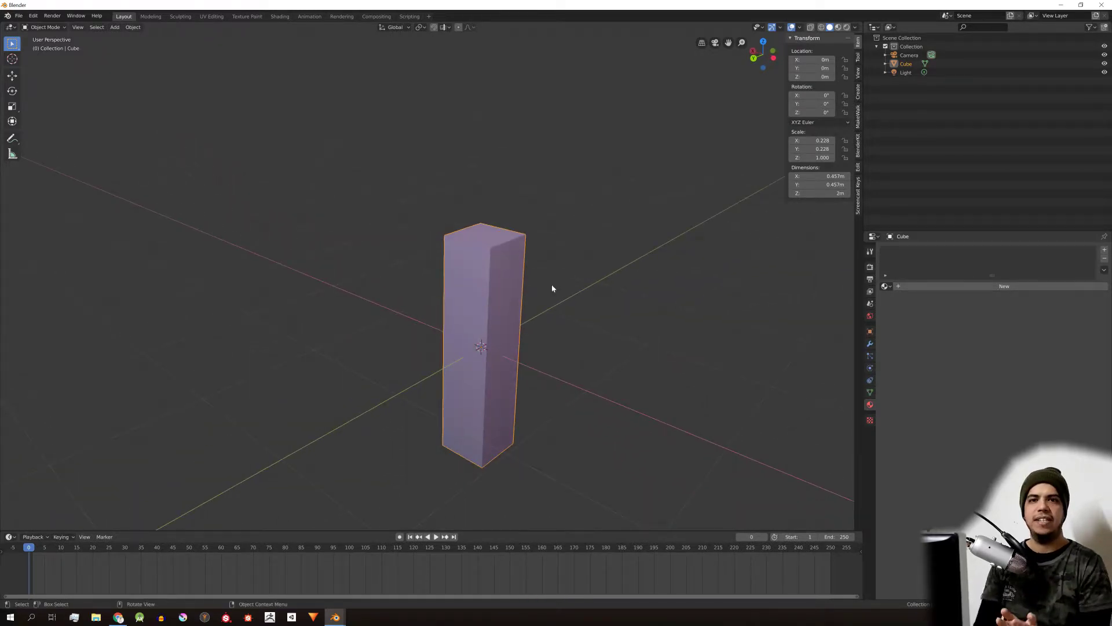
{"action": "key", "text": "shift+d"}
Step: Add a horizontal loop cut at about Z 0.352 m on the duplicate and scale it outward to about 0.672 m wide
{"action": "key", "text": "Tab"}
{"action": "key", "text": "ctrl+r"}
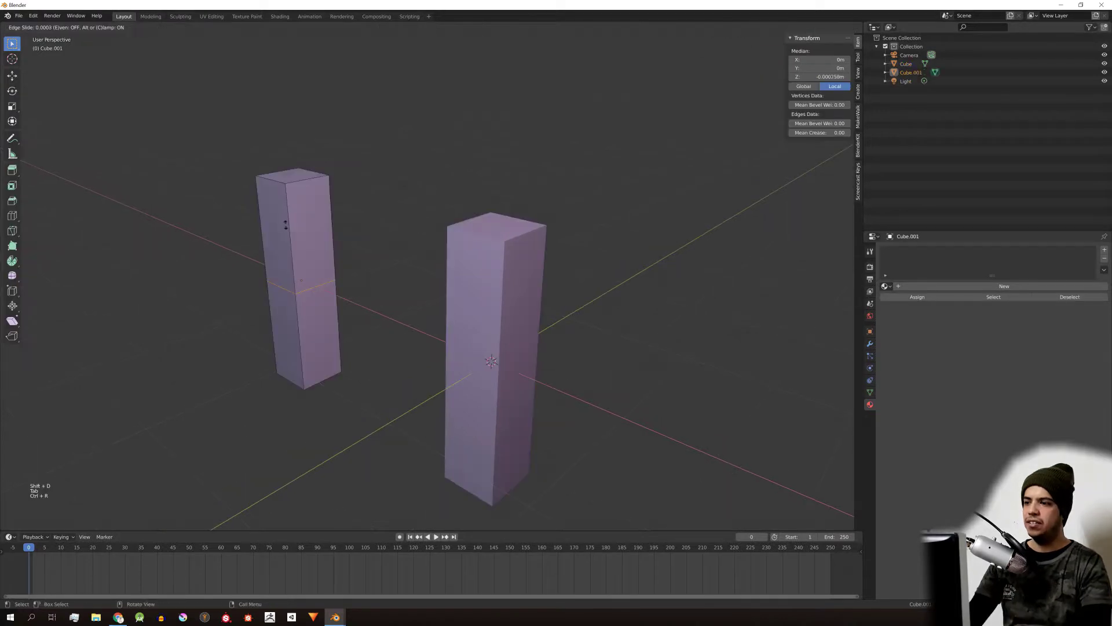
{"action": "left_click", "coordinate": [287, 132]}
{"action": "key", "text": "s"}
{"action": "left_click", "coordinate": [382, 226]}
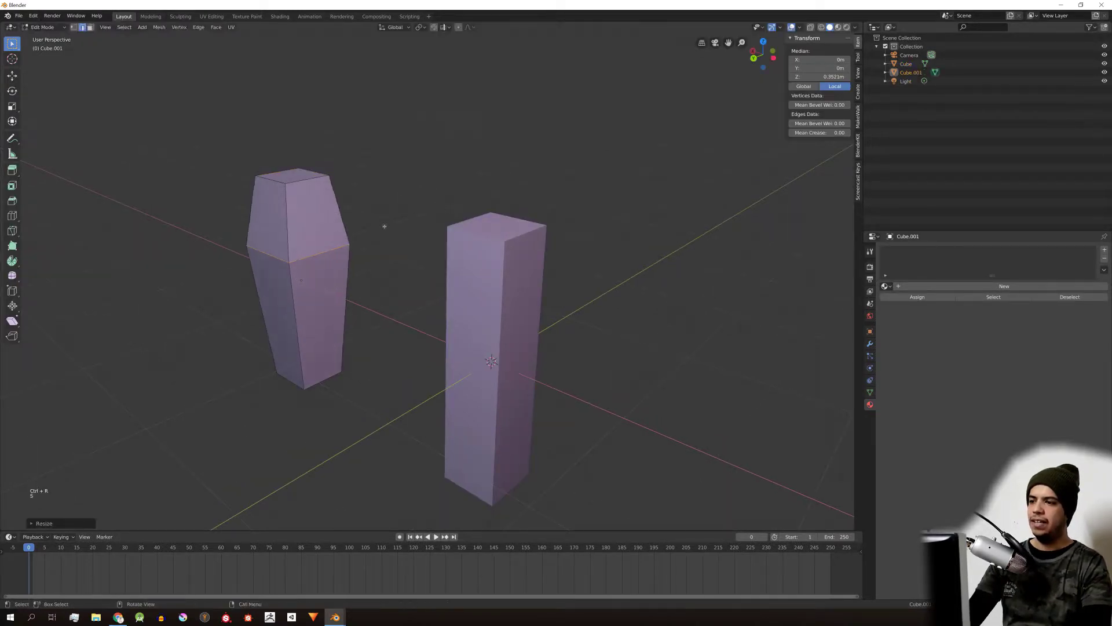
{"action": "key", "text": "Tab"}
Step: Add a horizontal loop cut in the original pillar's upper half and scale it outward to about 0.616 m wide
{"action": "left_click", "coordinate": [509, 336]}
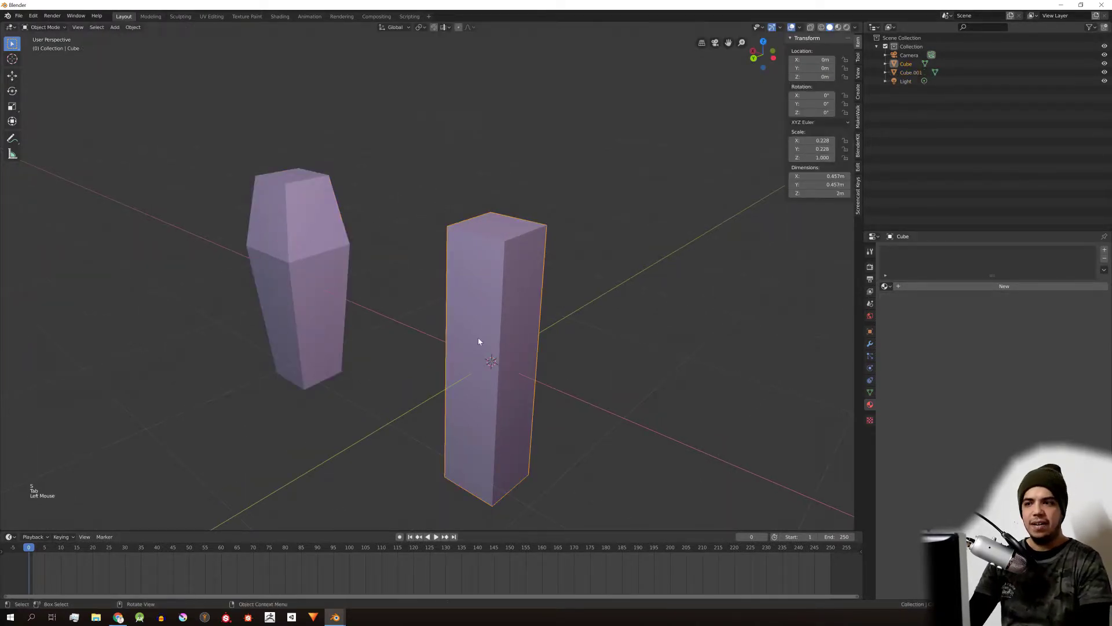
{"action": "scroll", "coordinate": [478, 337], "scroll_direction": "up", "scroll_amount": 2}
{"action": "scroll", "coordinate": [482, 342], "scroll_direction": "down", "scroll_amount": 2}
{"action": "key", "text": "Tab"}
{"action": "key", "text": "ctrl+r"}
{"action": "left_click", "coordinate": [493, 321]}
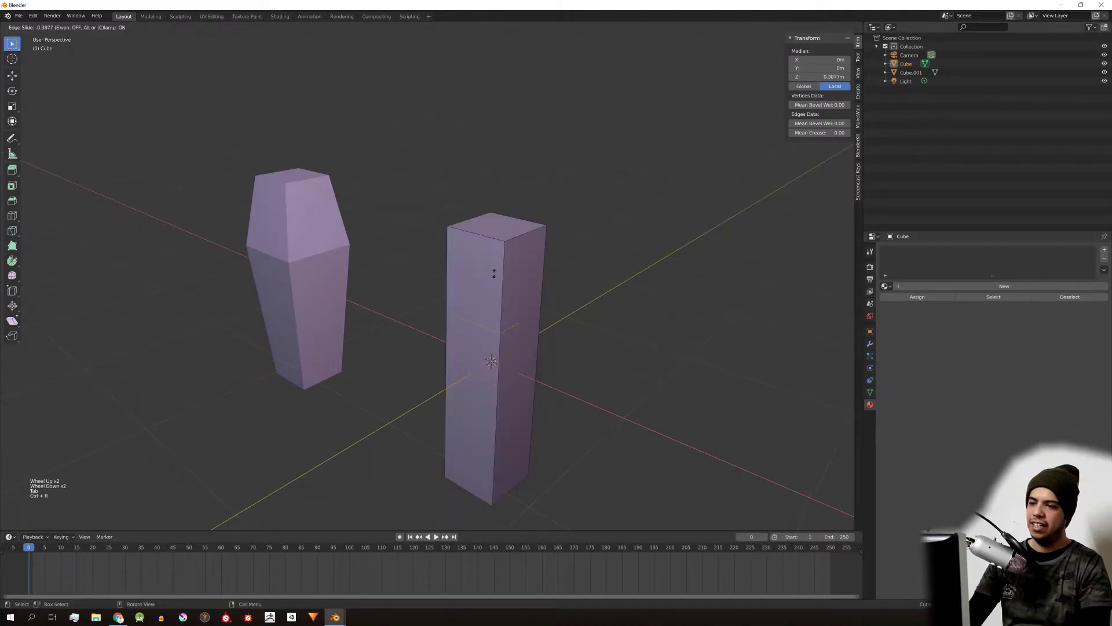
{"action": "left_click", "coordinate": [492, 322]}
{"action": "key", "text": "s"}
{"action": "left_click", "coordinate": [671, 342]}
{"action": "key", "text": "Tab"}
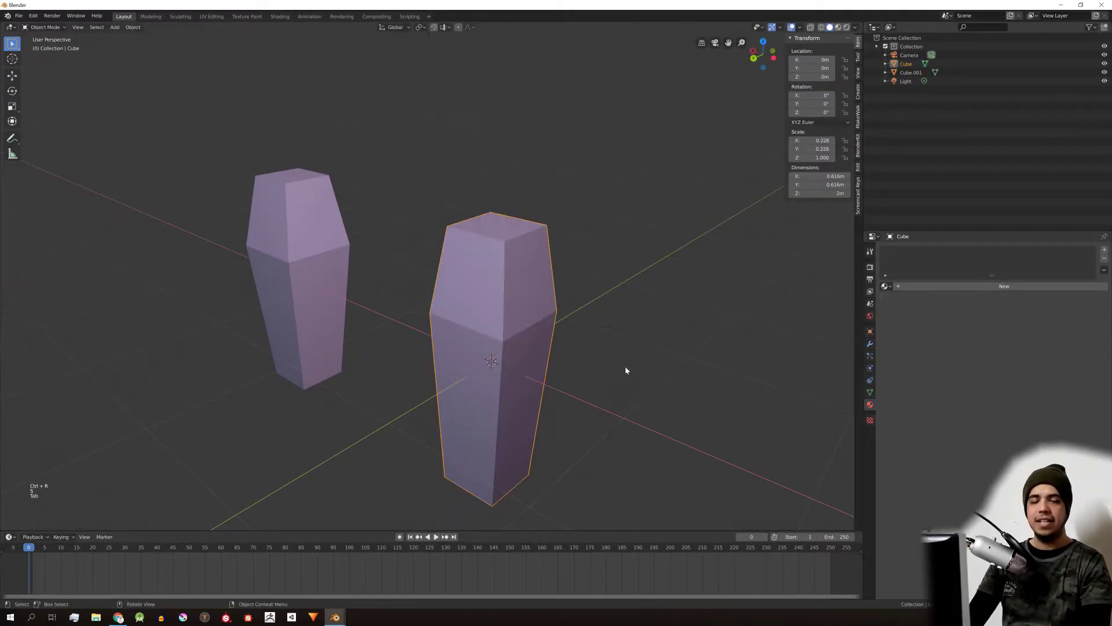
Step: Delete the original pillar and duplicate the remaining one along X to about -0.025 m, near the origin
{"action": "key", "text": "x"}
{"action": "left_click", "coordinate": [552, 360]}
{"action": "left_click", "coordinate": [327, 241]}
{"action": "key", "text": "shift+d"}
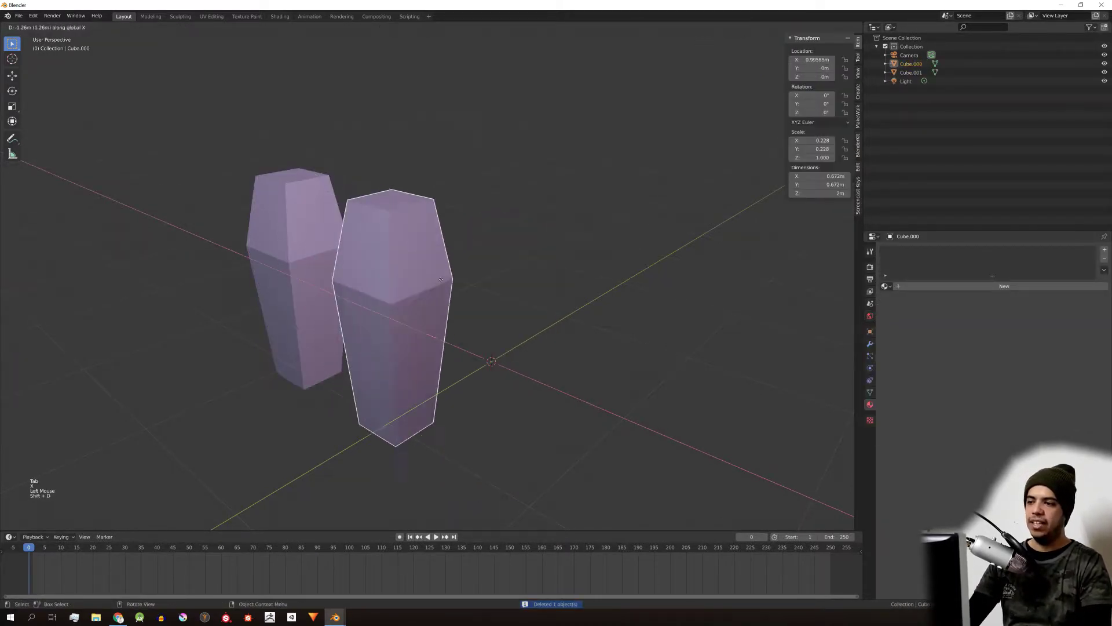
{"action": "left_click", "coordinate": [521, 319]}
Step: Delete the rear pillar at X 2.26 m and select the one near the origin
{"action": "left_click", "coordinate": [359, 253]}
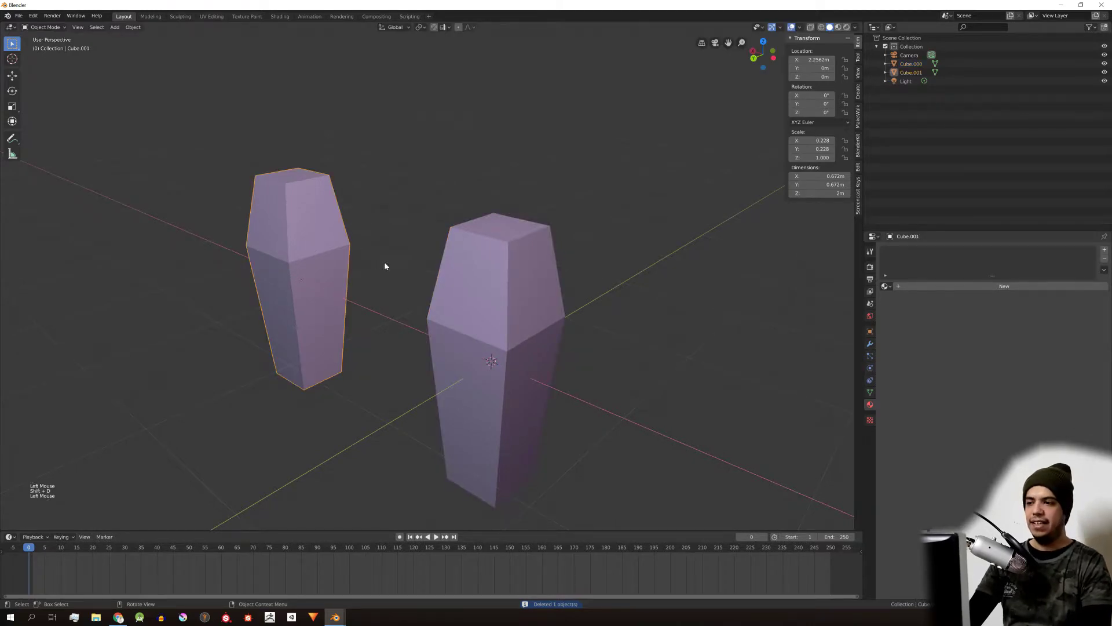
{"action": "key", "text": "x"}
{"action": "left_click", "coordinate": [385, 266]}
{"action": "left_click", "coordinate": [543, 281]}
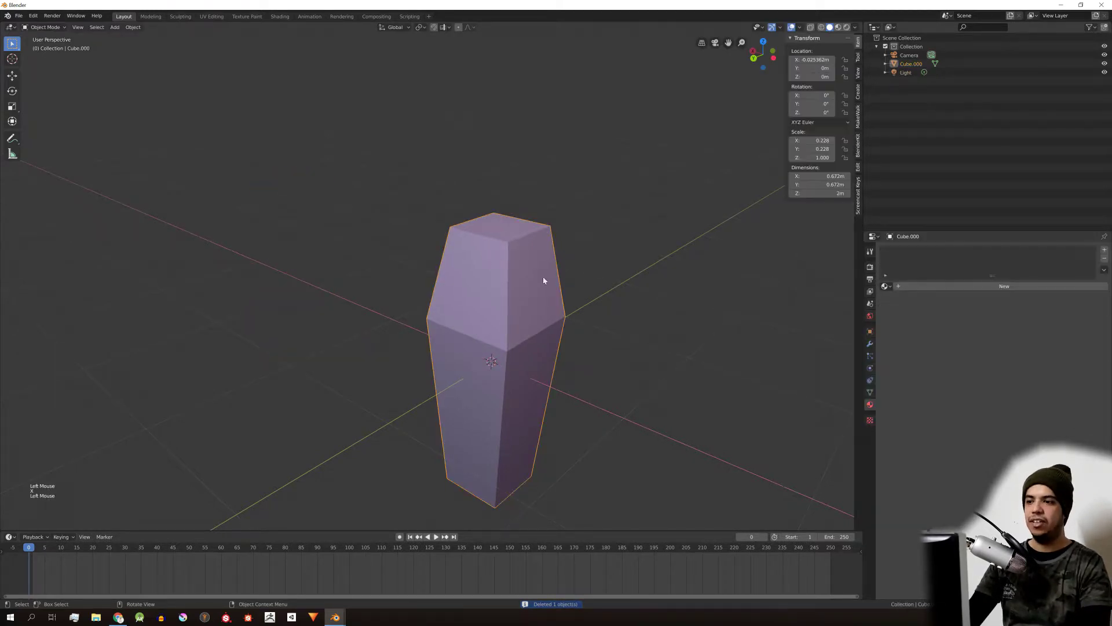
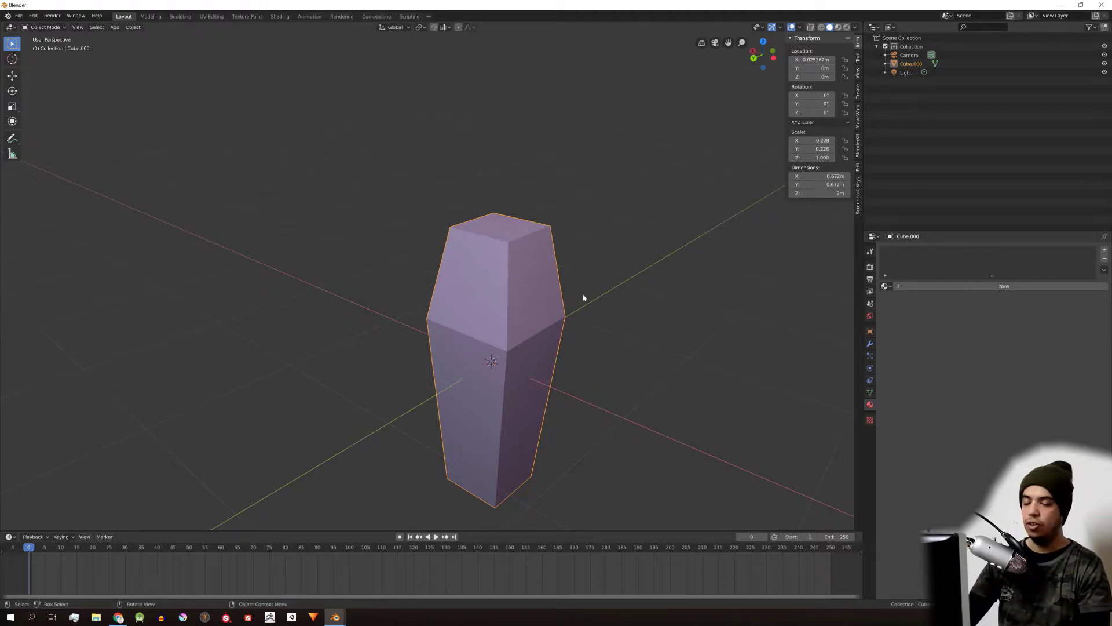
Step: Create a linked duplicate of the pillar and place it along the positive X axis
{"action": "key", "text": "alt+d"}
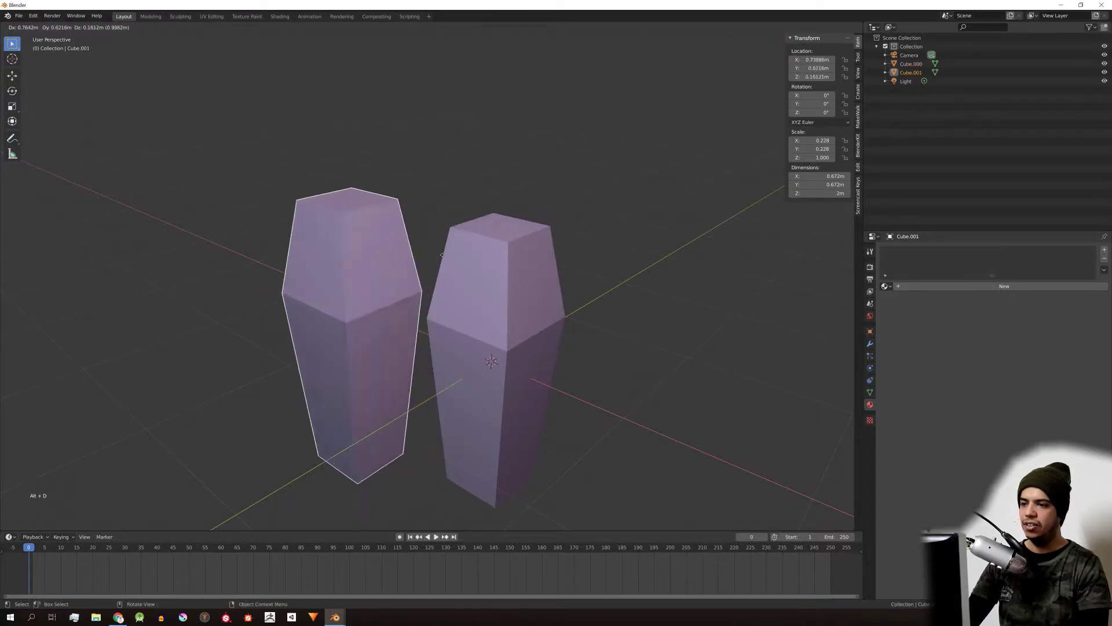
{"action": "key", "text": "x"}
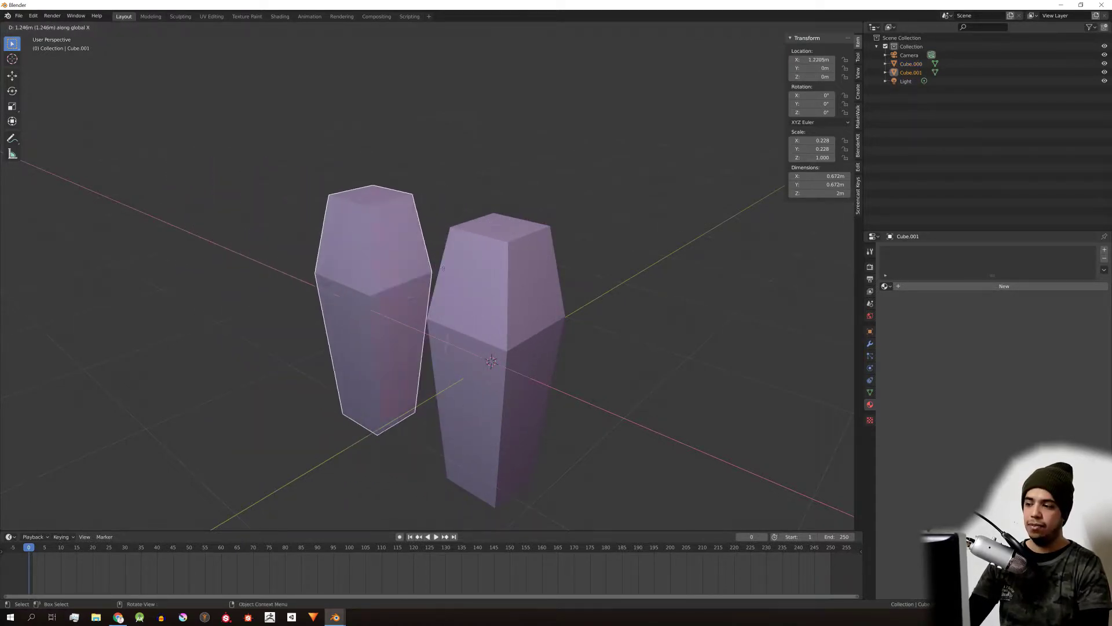
{"action": "left_click", "coordinate": [353, 256]}
Step: Make an independent duplicate of the pillar near the origin and place it along the Y axis at about -3.34 m
{"action": "left_click", "coordinate": [553, 347]}
{"action": "key", "text": "shift+d"}
{"action": "key", "text": "x"}
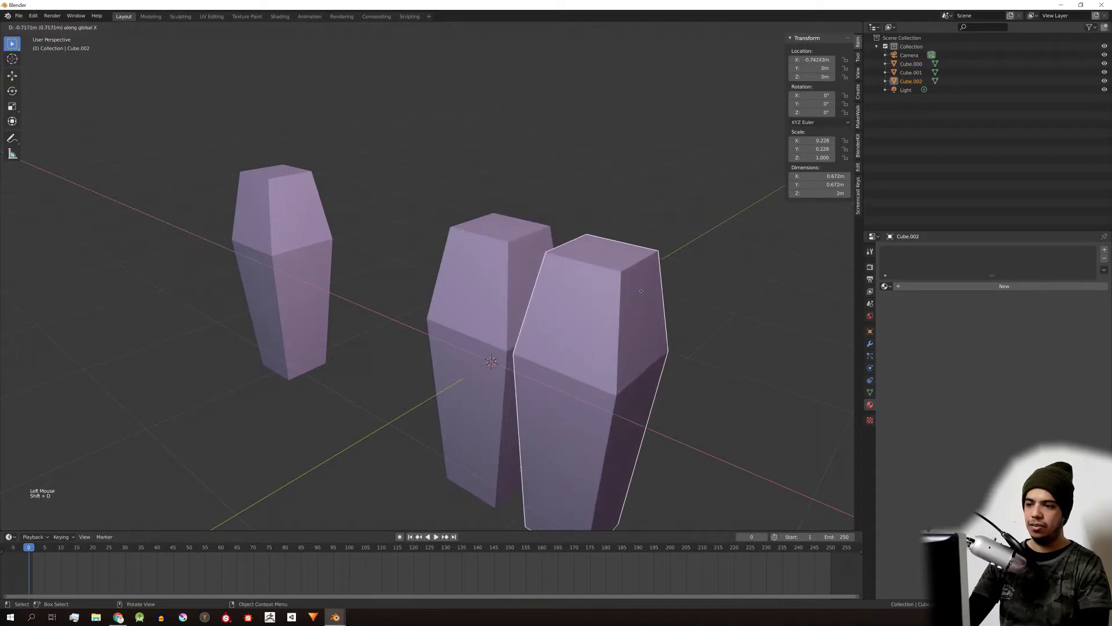
{"action": "key", "text": "y"}
{"action": "left_click", "coordinate": [698, 214]}
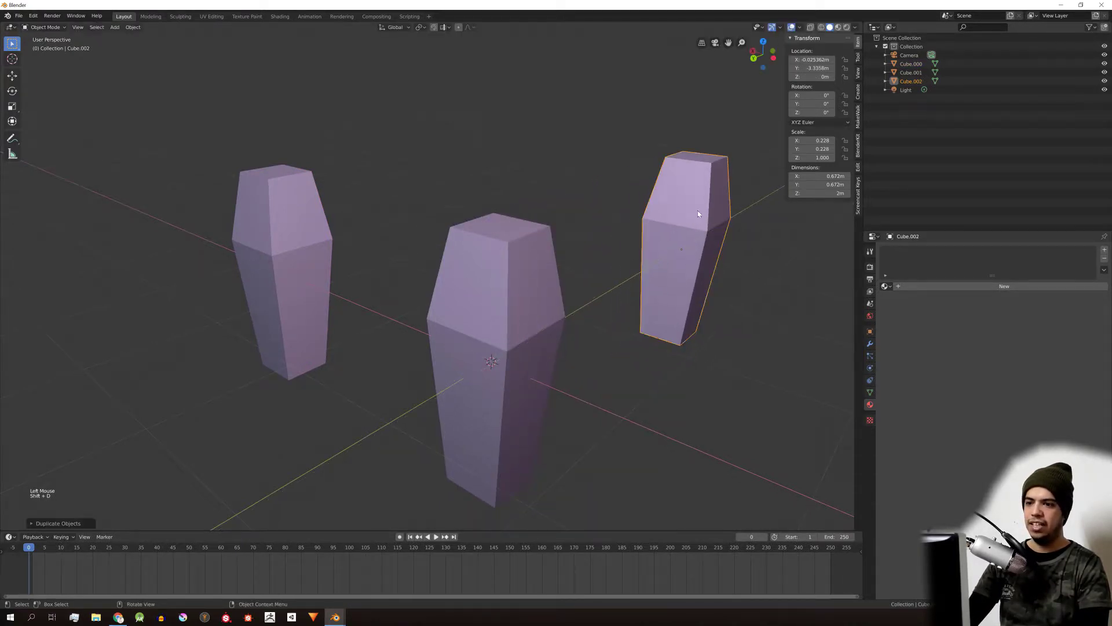
{"action": "left_click", "coordinate": [276, 213]}
{"action": "left_click", "coordinate": [693, 210]}
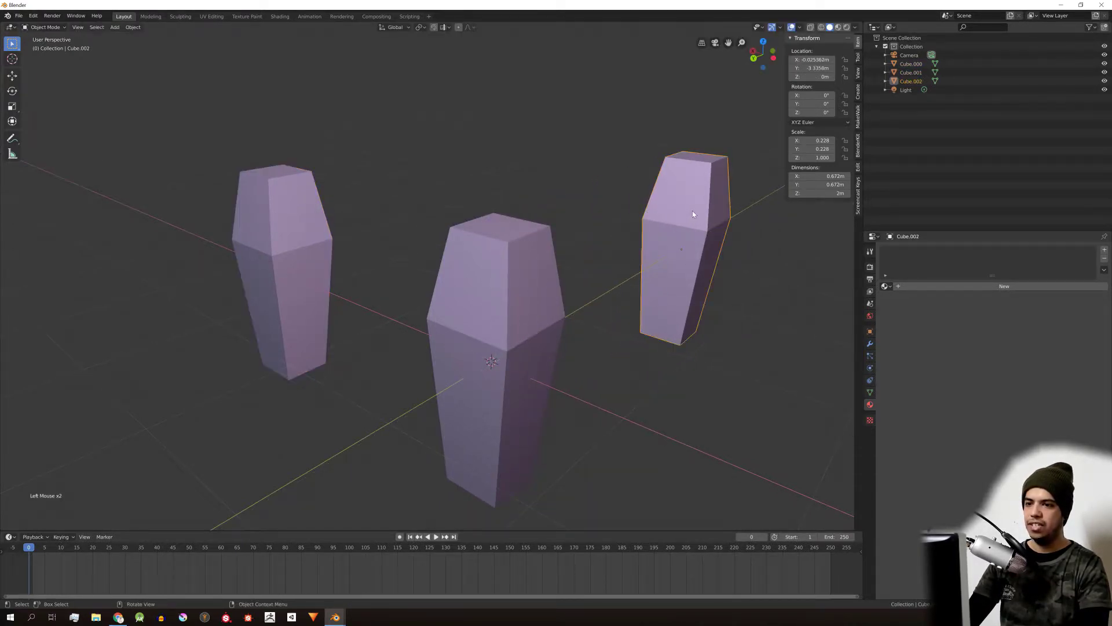
Step: Scale the middle edge loop of the pillar near the origin inward into a narrow waist, and select its top face
{"action": "left_click", "coordinate": [507, 295]}
{"action": "key", "text": "Tab"}
{"action": "left_click", "coordinate": [537, 340], "text": "alt"}
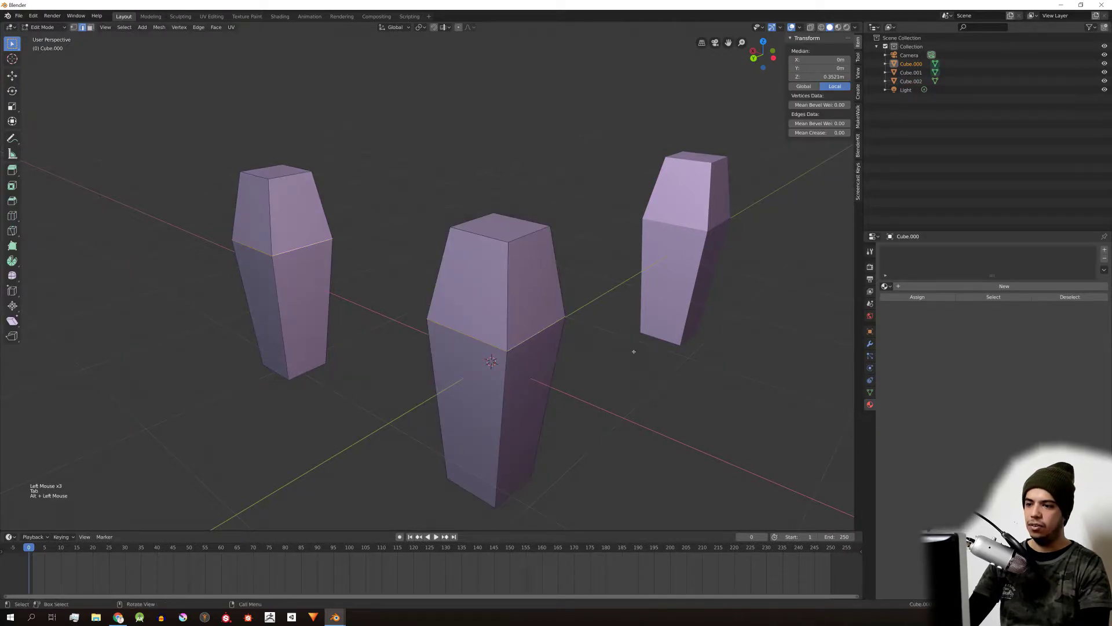
{"action": "key", "text": "s"}
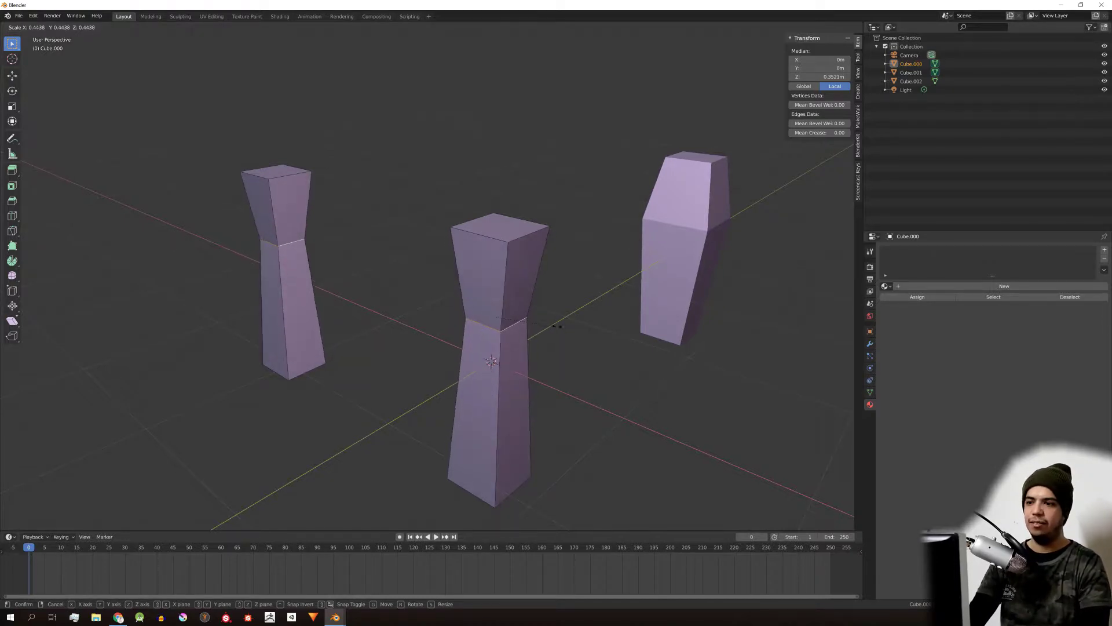
{"action": "left_click", "coordinate": [510, 291]}
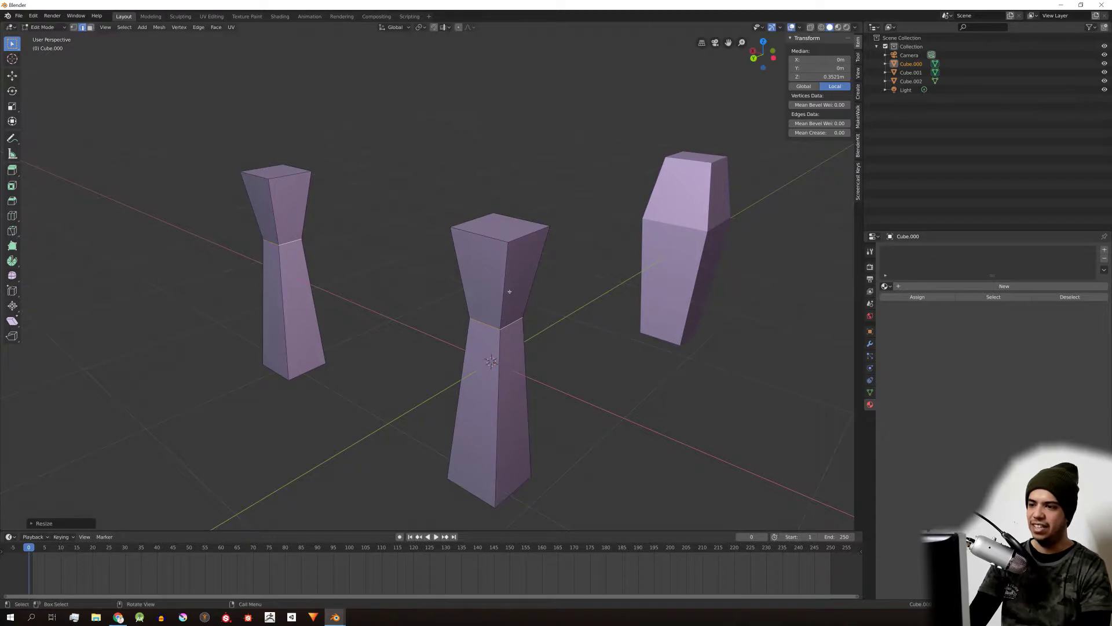
{"action": "key", "text": "3"}
{"action": "left_click", "coordinate": [501, 229]}
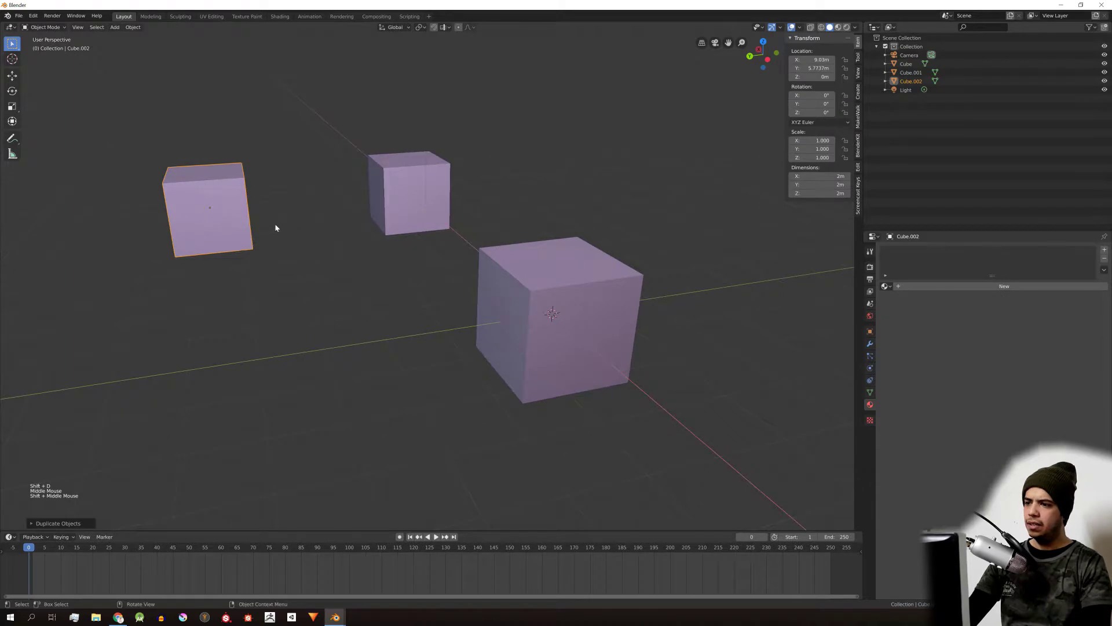
Step: Select all three cubes together, making the cube at the origin the active one
{"action": "left_click", "coordinate": [396, 184]}
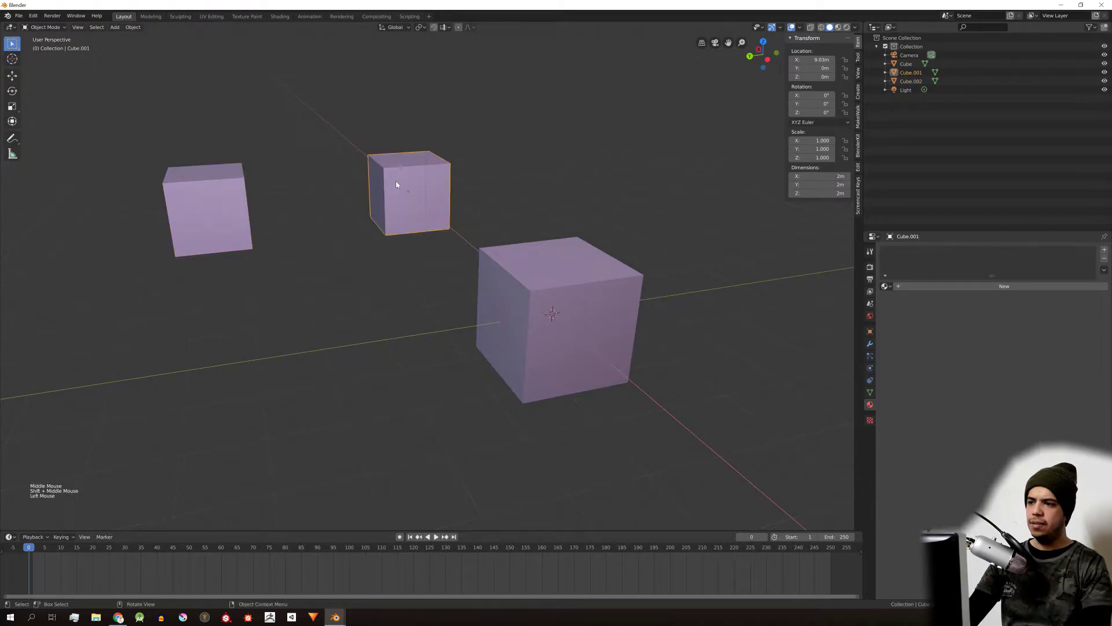
{"action": "left_click", "coordinate": [201, 188]}
{"action": "left_click", "coordinate": [200, 206]}
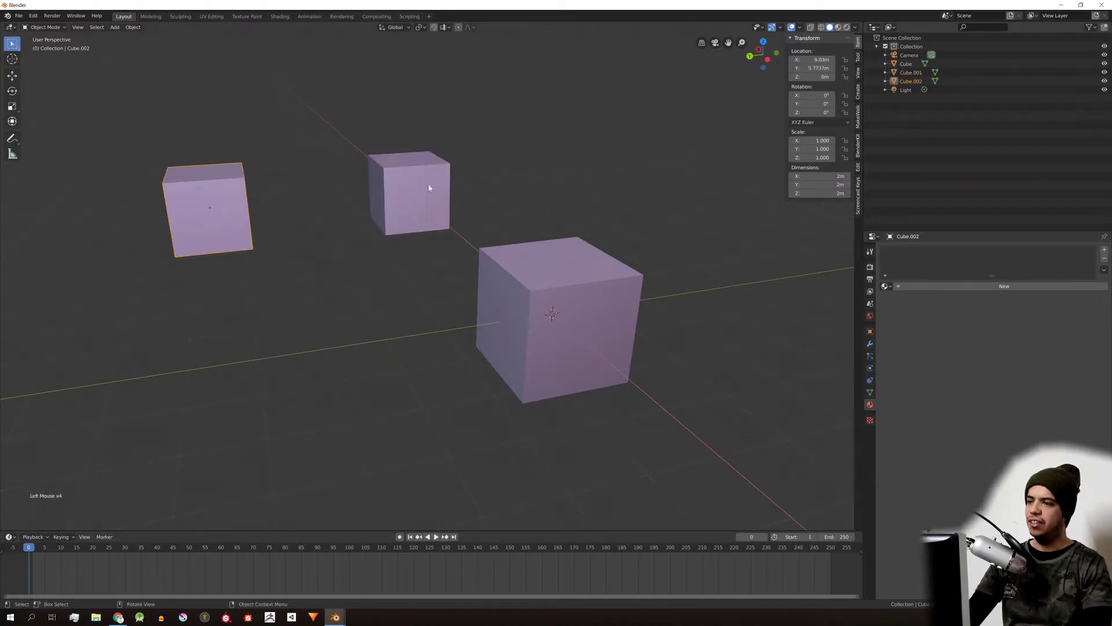
{"action": "middle_click_drag", "start_coordinate": [393, 205], "coordinate": [478, 254], "text": "shift"}
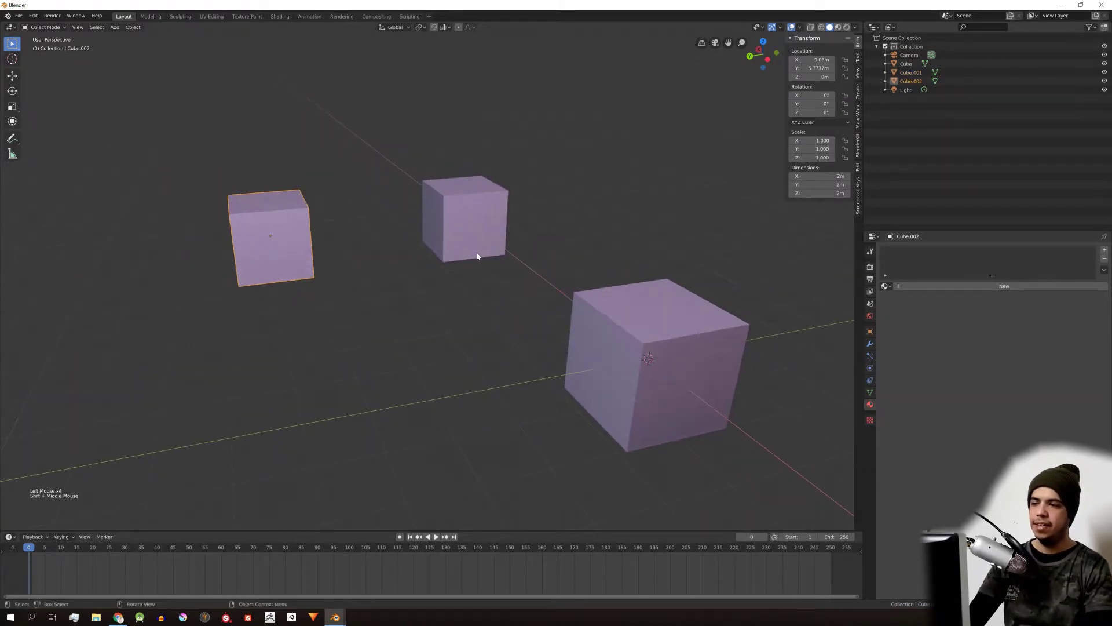
{"action": "left_click", "coordinate": [467, 229], "text": "shift"}
{"action": "left_click", "coordinate": [613, 360], "text": "shift"}
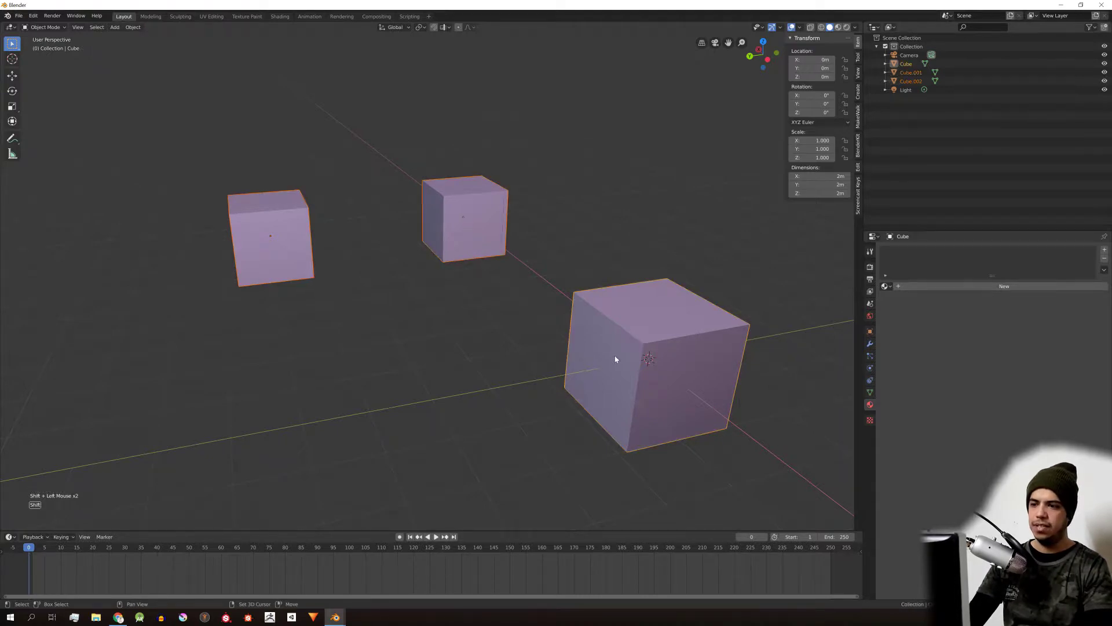
Step: Try moving and freely rotating the three selected cubes together
{"action": "scroll", "coordinate": [580, 353], "scroll_direction": "down", "scroll_amount": 3}
{"action": "key", "text": "g"}
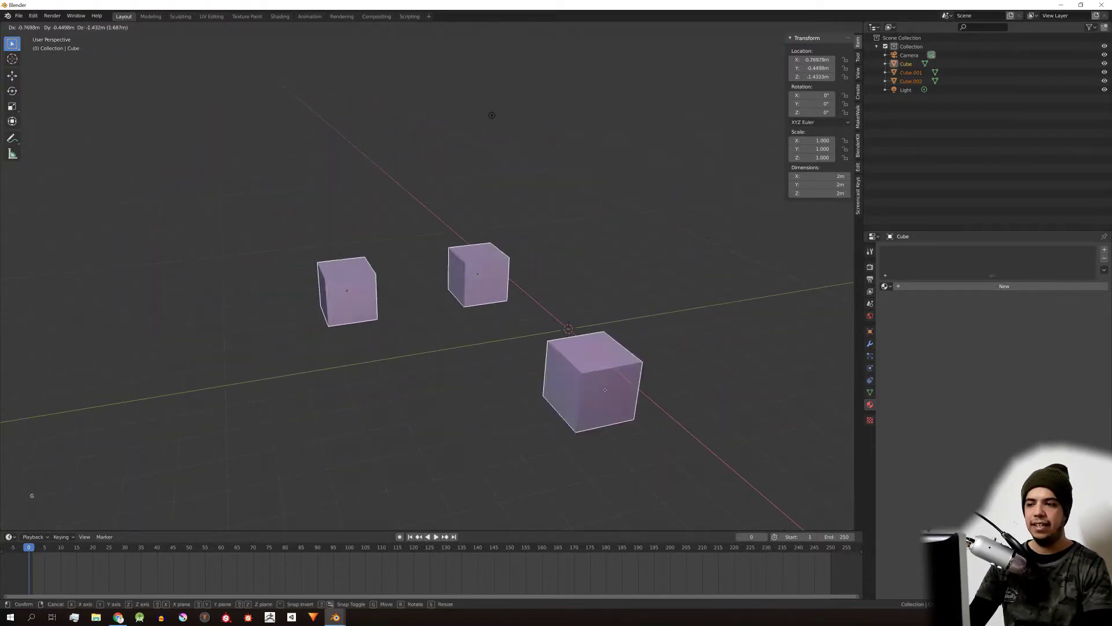
{"action": "key", "text": "r"}
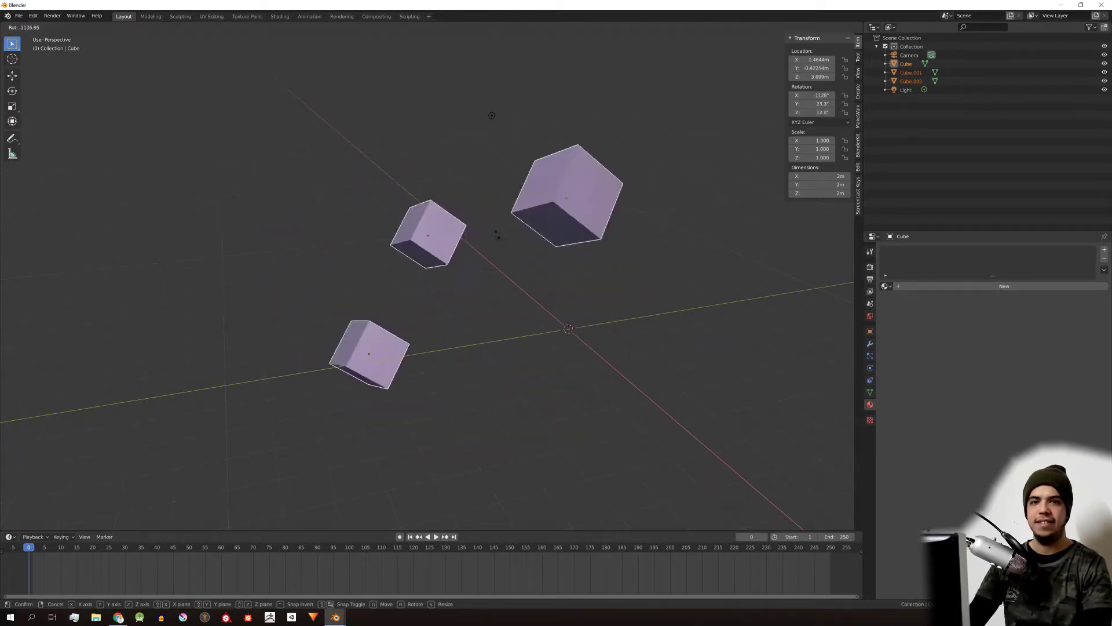
{"action": "right_click", "coordinate": [591, 282]}
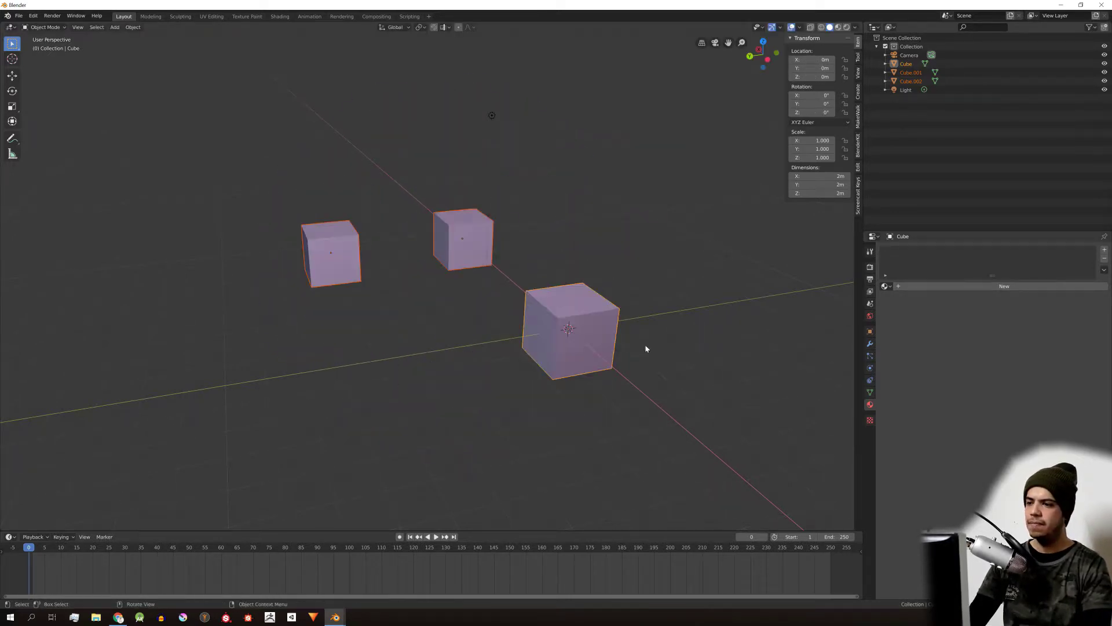
Step: Try rotating the three cubes about the global X axis and scaling them with the Z axis locked
{"action": "middle_click_drag", "start_coordinate": [577, 335], "coordinate": [559, 301]}
{"action": "key", "text": "r"}
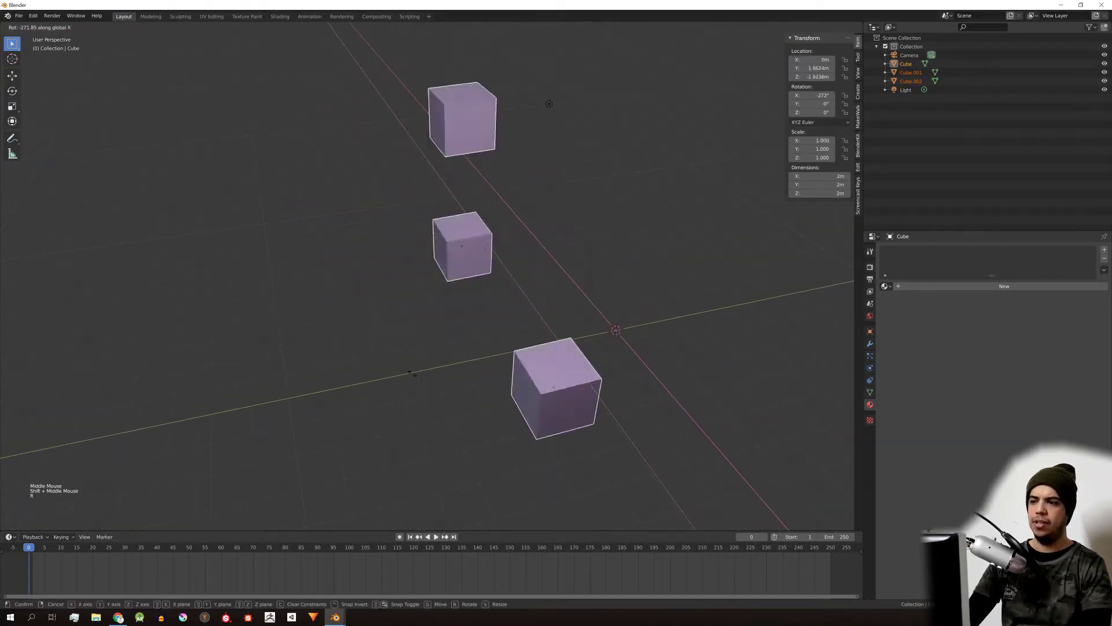
{"action": "right_click", "coordinate": [502, 384]}
{"action": "key", "text": "s"}
{"action": "key", "text": "shift+z"}
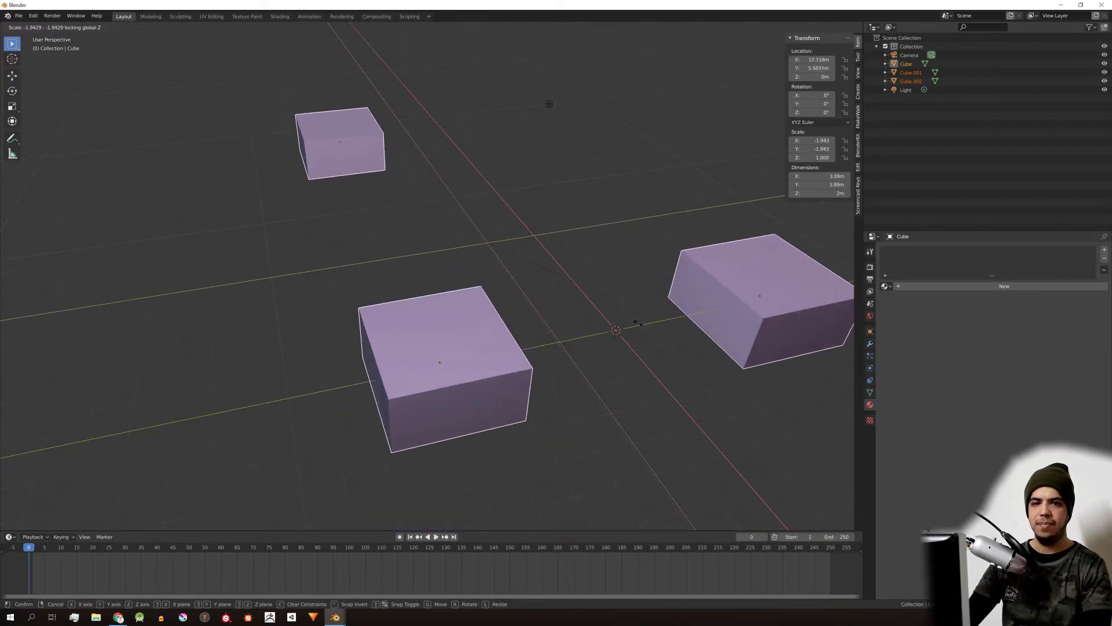
{"action": "key", "text": "Escape"}
Step: Delete the cube that stands off the X axis
{"action": "middle_click_drag", "start_coordinate": [463, 301], "coordinate": [429, 297]}
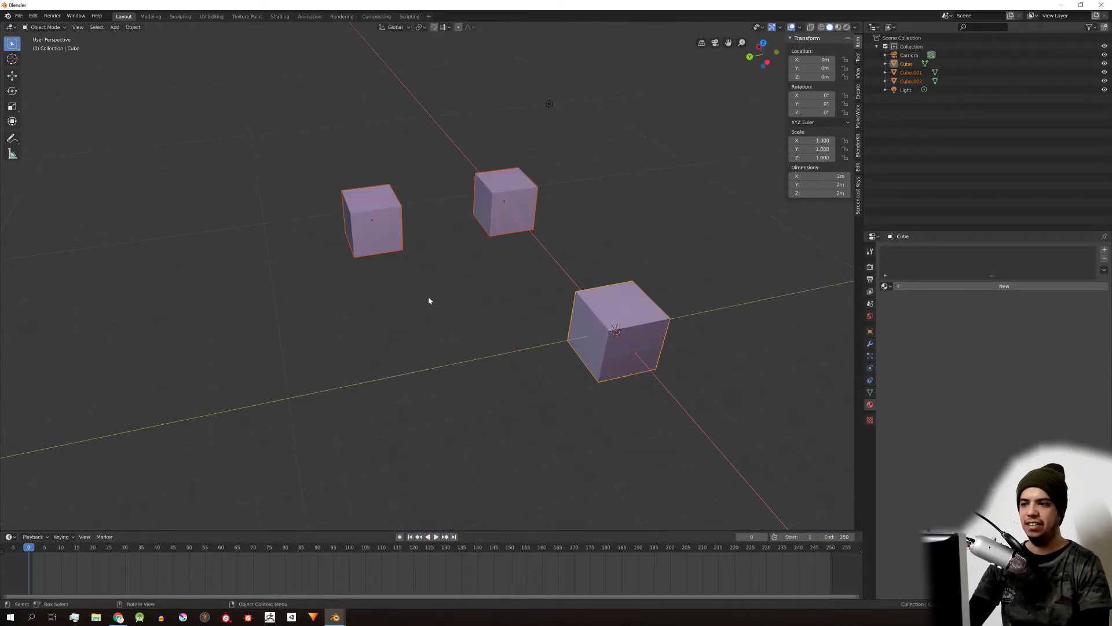
{"action": "scroll", "coordinate": [411, 291], "scroll_direction": "up", "scroll_amount": 3}
{"action": "key", "text": "Delete"}
Step: Join the two cubes on the X axis into one object and select it
{"action": "left_click", "coordinate": [499, 181]}
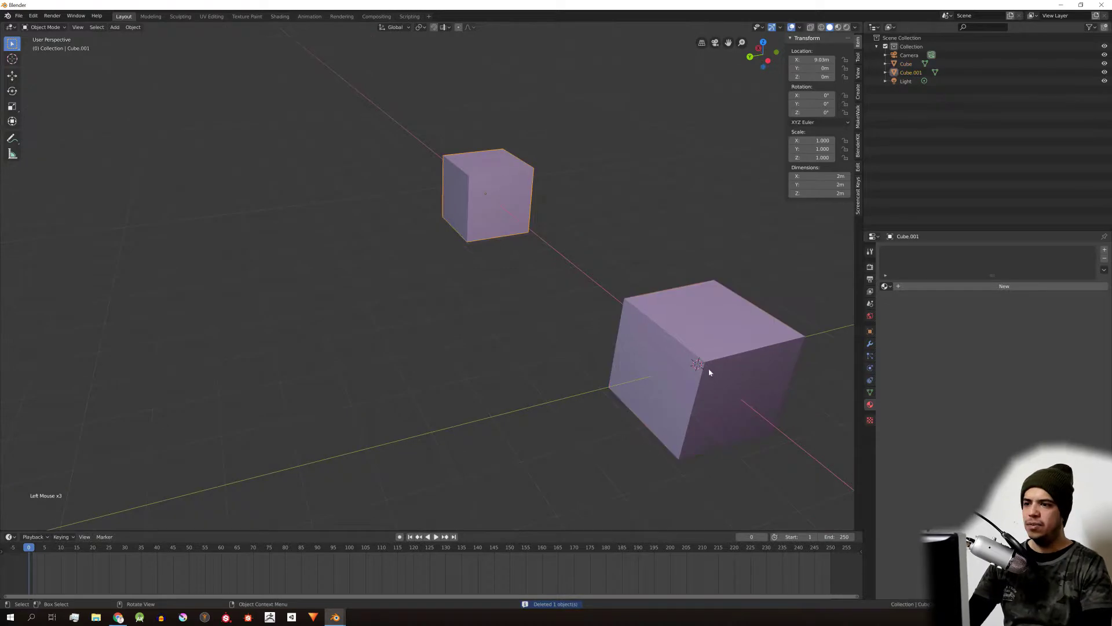
{"action": "left_click", "coordinate": [703, 359], "text": "shift"}
{"action": "scroll", "coordinate": [510, 289], "scroll_direction": "up", "scroll_amount": 1}
{"action": "middle_click_drag", "start_coordinate": [513, 291], "coordinate": [506, 288]}
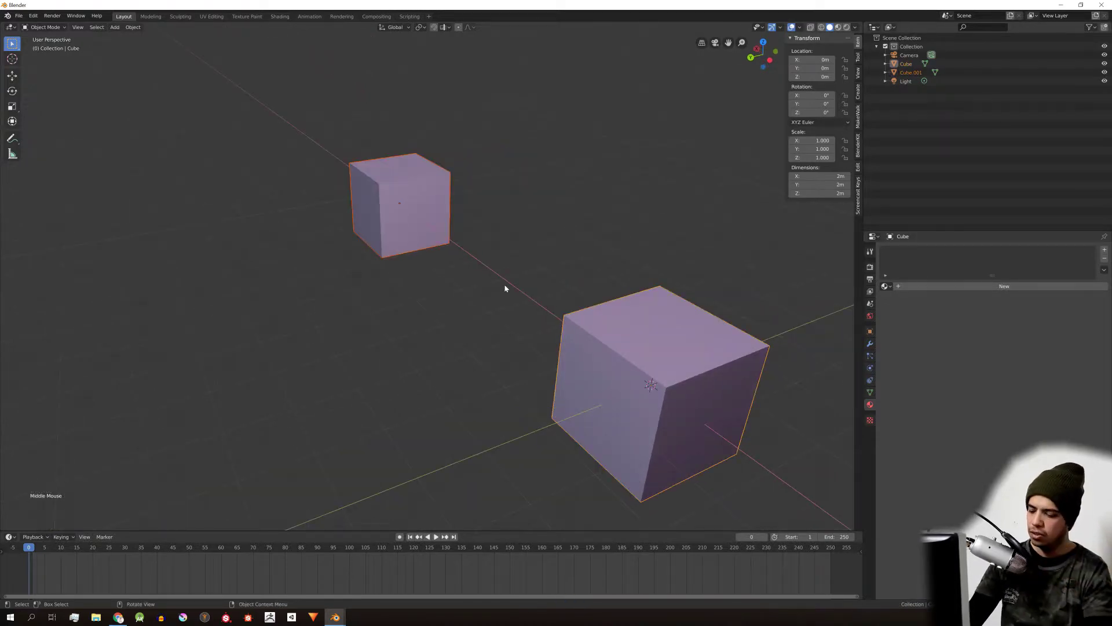
{"action": "key", "text": "ctrl+j"}
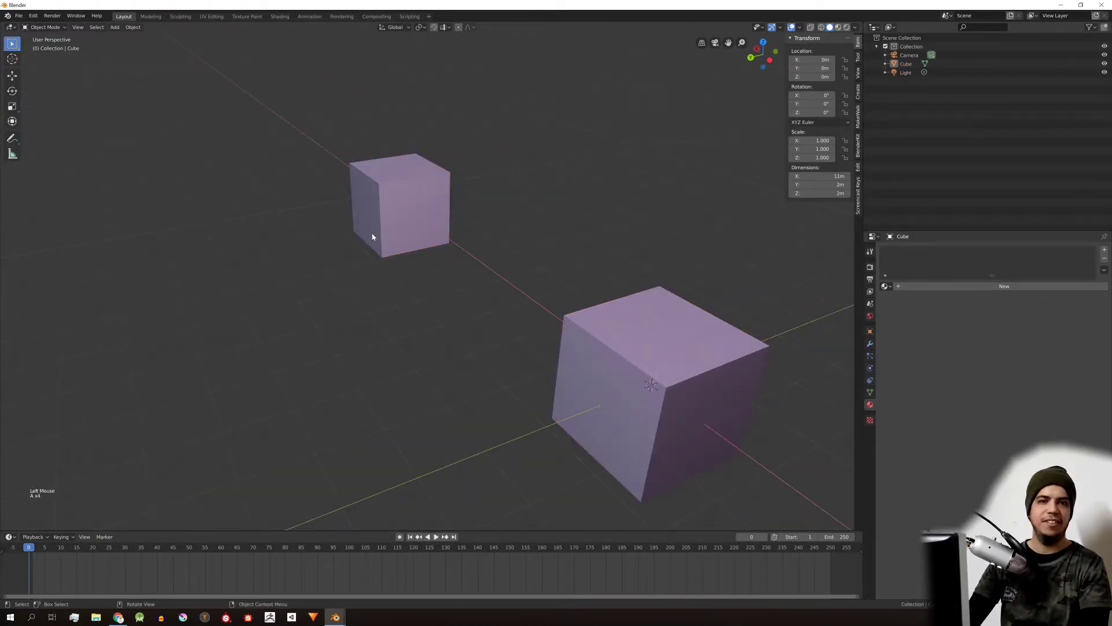
{"action": "left_click", "coordinate": [580, 355]}
Step: Try rotating the joined cubes as a single object
{"action": "scroll", "coordinate": [407, 219], "scroll_direction": "down", "scroll_amount": 4}
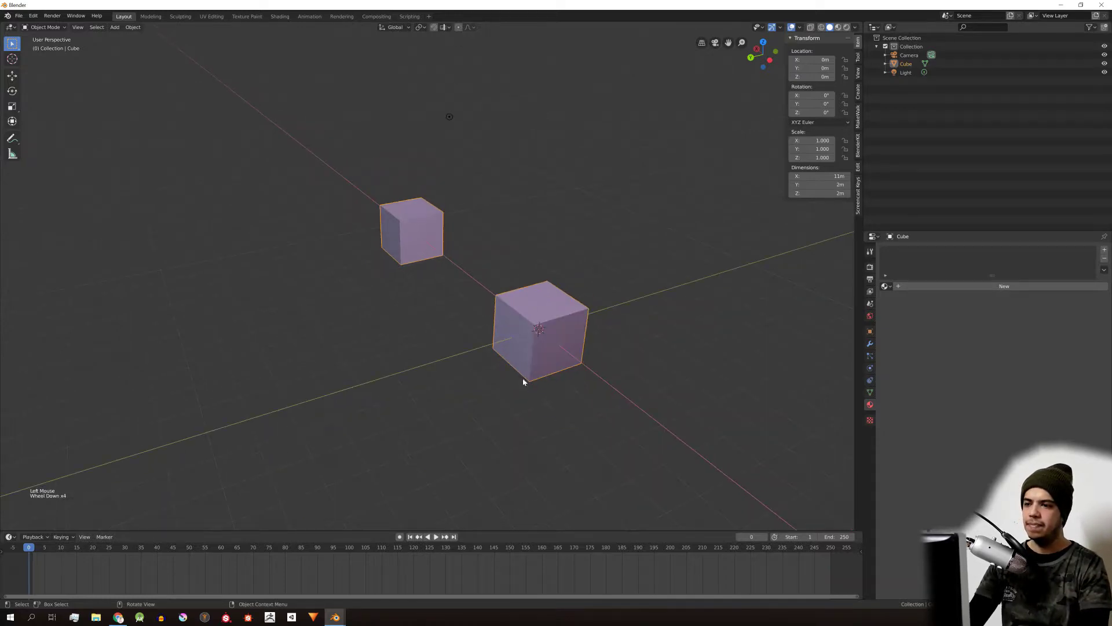
{"action": "key", "text": "r"}
{"action": "key", "text": "Escape"}
{"action": "scroll", "coordinate": [478, 299], "scroll_direction": "up", "scroll_amount": 4}
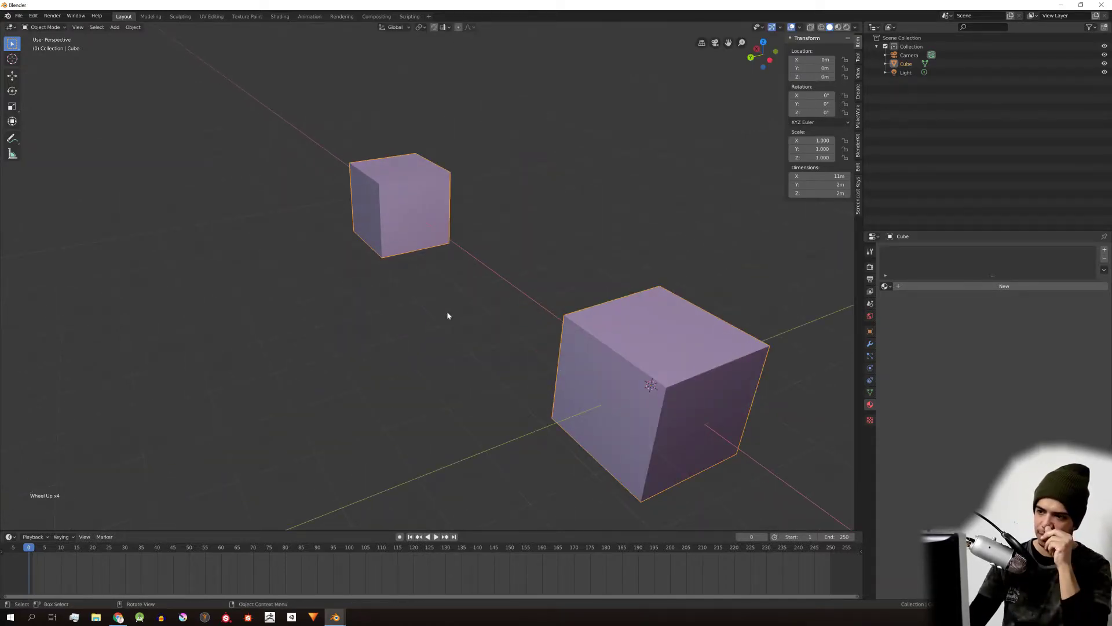
{"action": "scroll", "coordinate": [446, 315], "scroll_direction": "down", "scroll_amount": 2}
{"action": "middle_click_drag", "start_coordinate": [464, 303], "coordinate": [475, 284]}
{"action": "scroll", "coordinate": [467, 283], "scroll_direction": "down", "scroll_amount": 1}
{"action": "scroll", "coordinate": [481, 282], "scroll_direction": "down", "scroll_amount": 2}
{"action": "key", "text": "Tab"}
{"action": "key", "text": "Tab"}
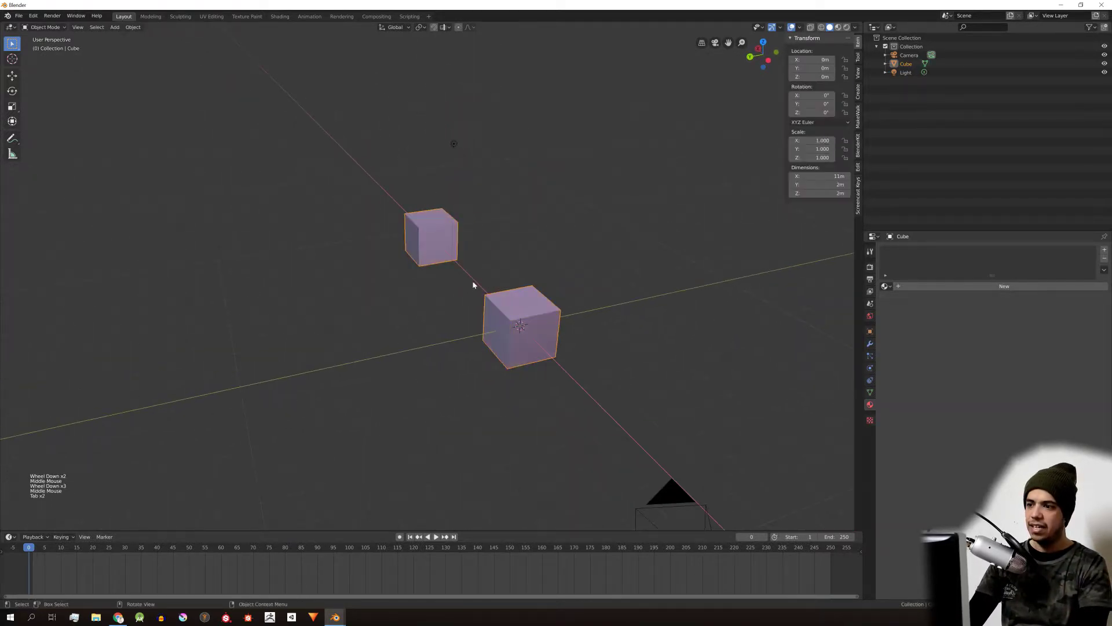
{"action": "scroll", "coordinate": [516, 242], "scroll_direction": "up", "scroll_amount": 3}
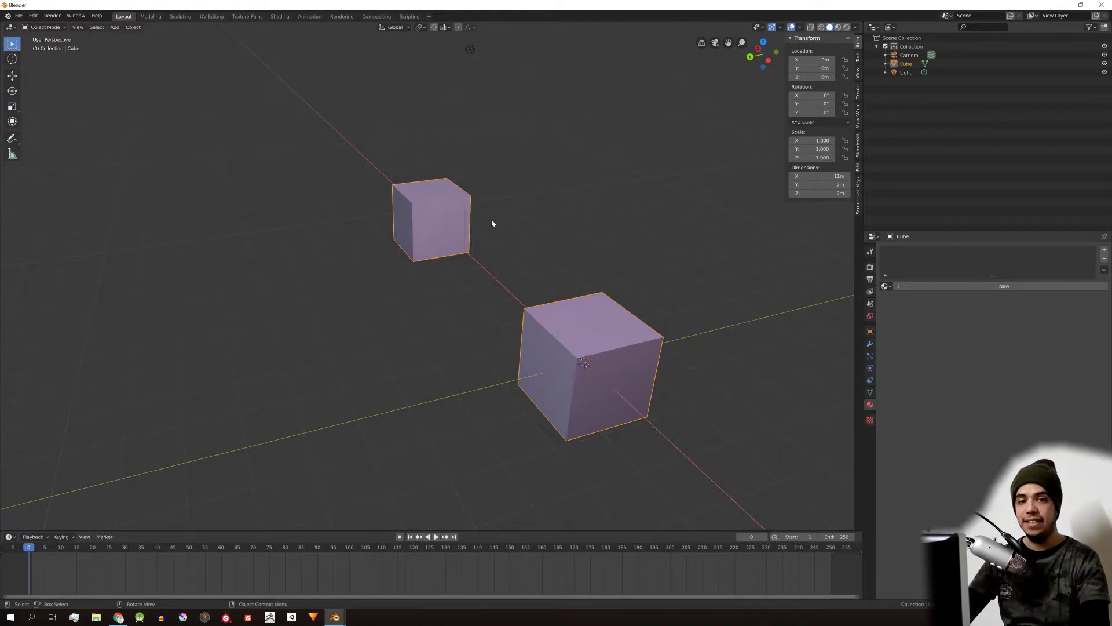
Step: Hide the joined cubes in the viewport and undo the hiding
{"action": "key", "text": "g"}
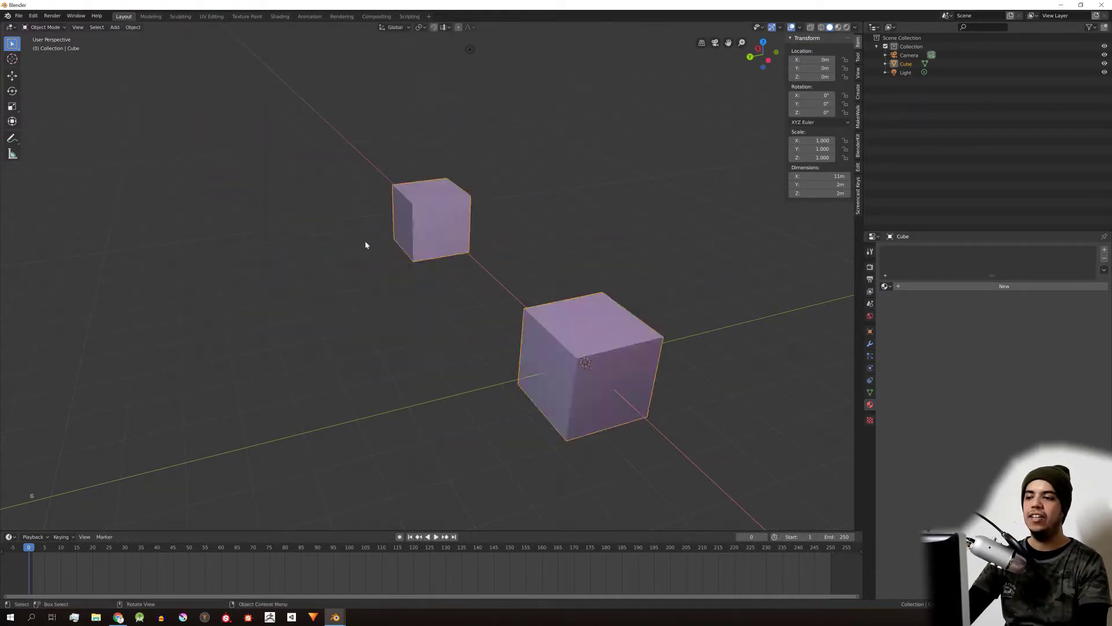
{"action": "key", "text": "h"}
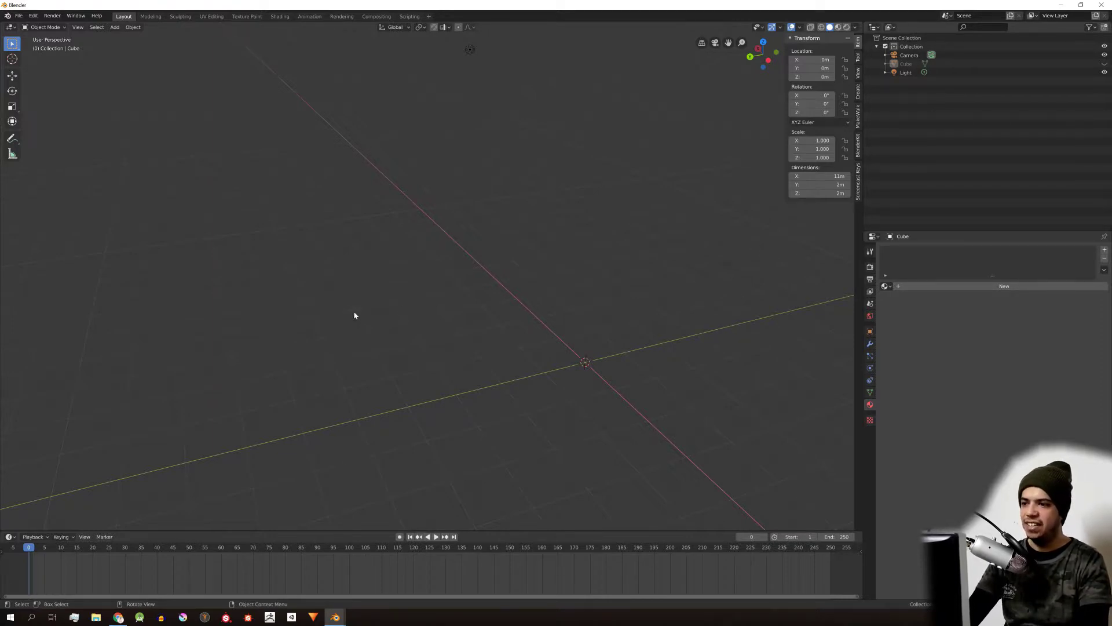
{"action": "middle_click_drag", "start_coordinate": [355, 315], "coordinate": [469, 289]}
{"action": "key", "text": "shift+a"}
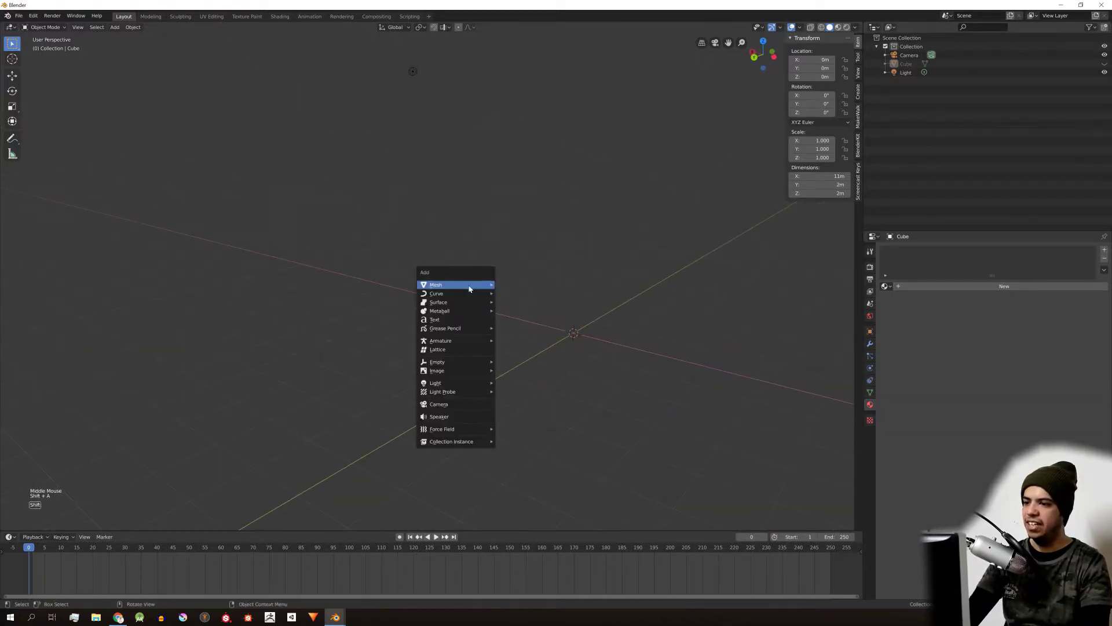
{"action": "middle_click_drag", "start_coordinate": [638, 272], "coordinate": [587, 277]}
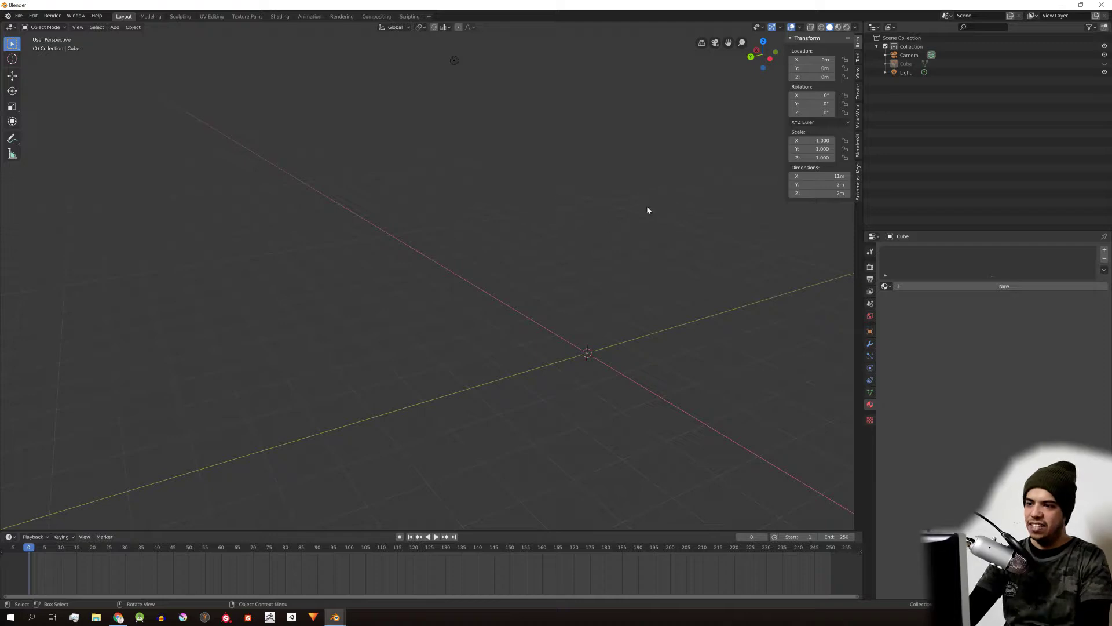
{"action": "key", "text": "ctrl+z"}
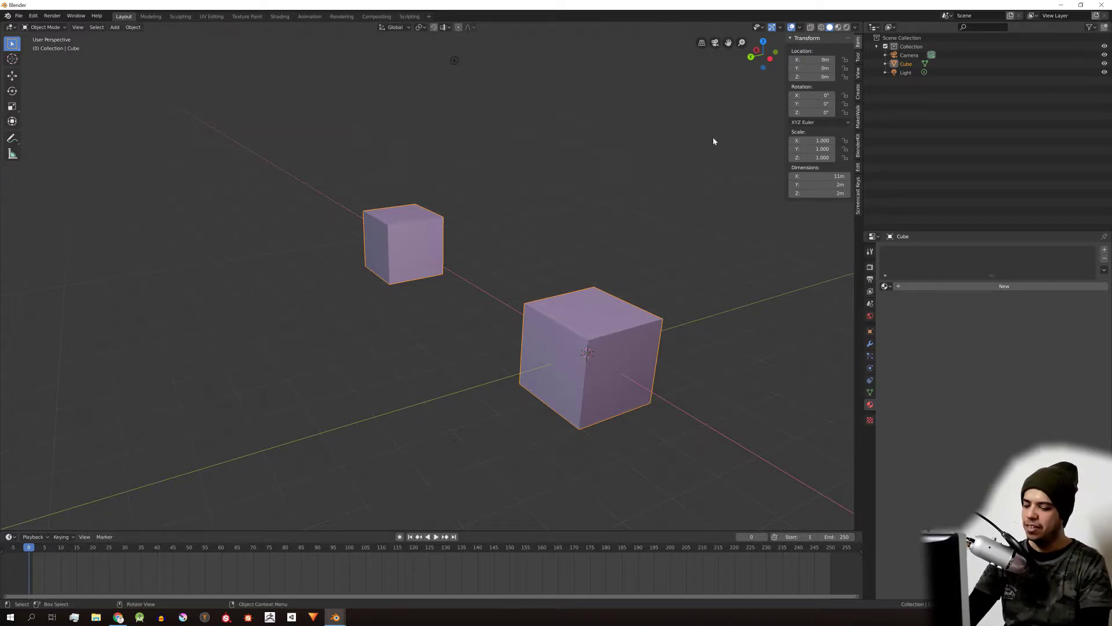
Step: Hide the joined cubes and switch their outliner visibility on and off, leaving them shown
{"action": "key", "text": "h"}
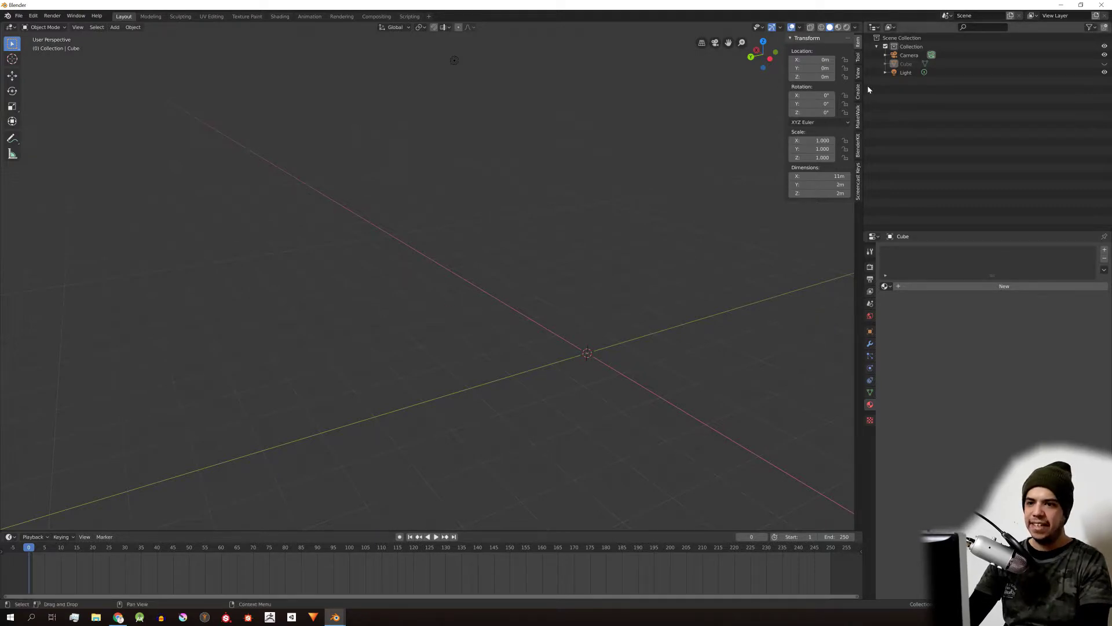
{"action": "left_click", "coordinate": [1104, 64]}
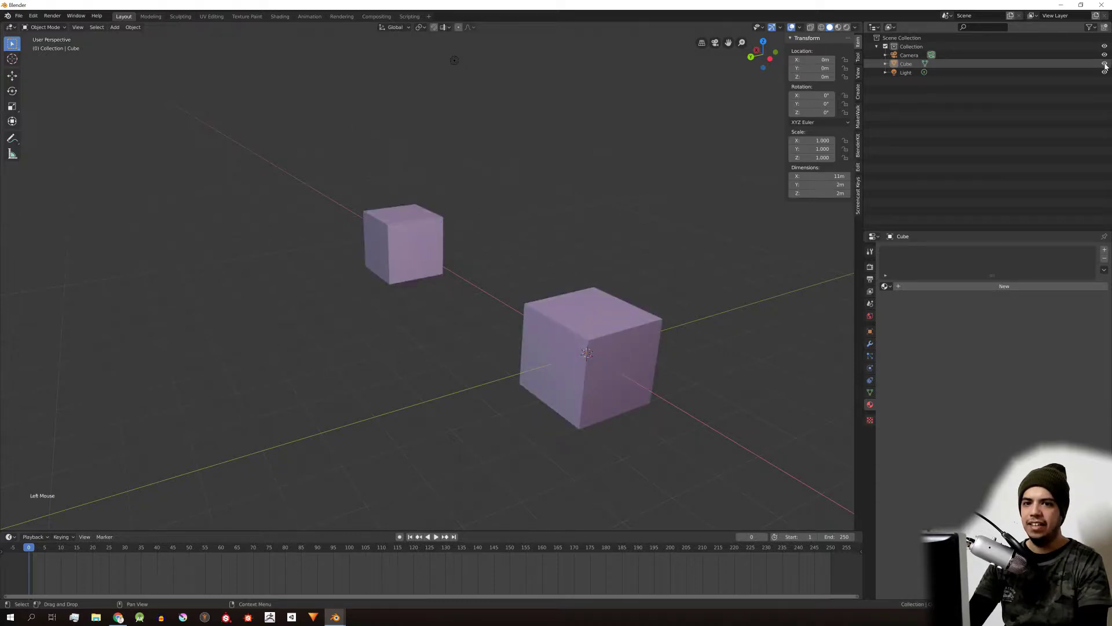
{"action": "left_click", "coordinate": [1105, 64]}
{"action": "left_click", "coordinate": [1105, 64]}
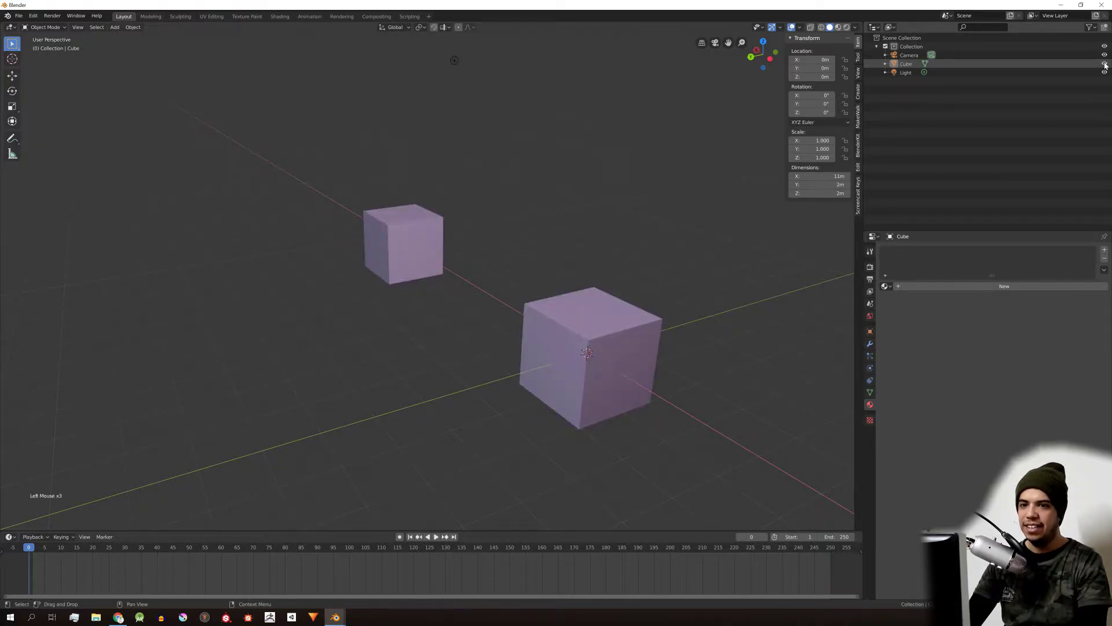
{"action": "left_click", "coordinate": [1105, 64]}
{"action": "left_click", "coordinate": [1105, 65]}
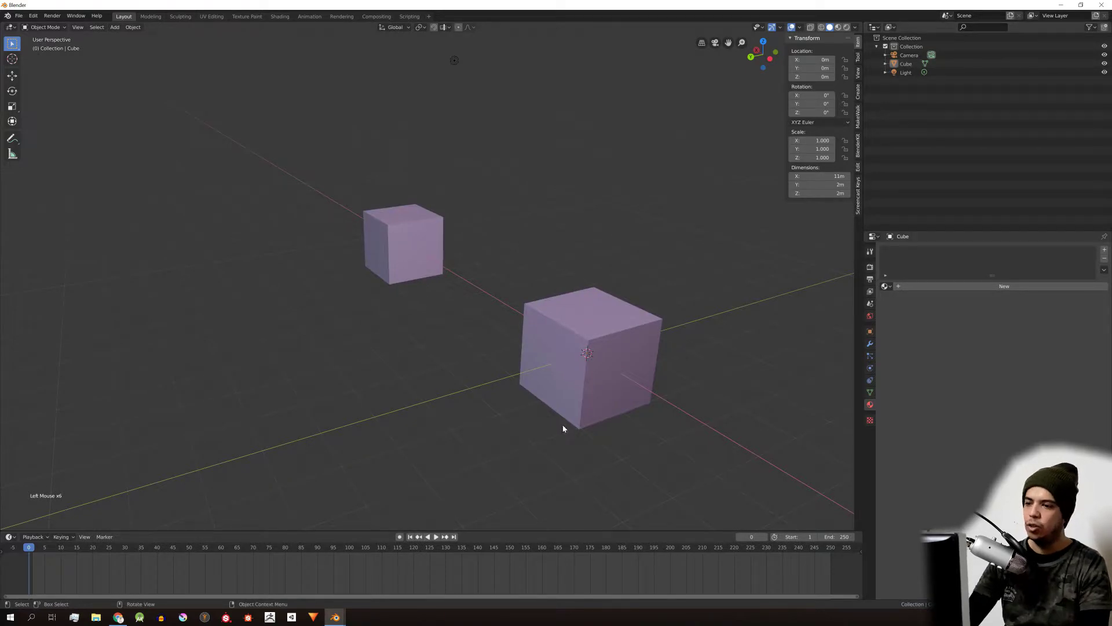
Step: Select the joined cubes, hide them and reveal all hidden objects
{"action": "left_click", "coordinate": [571, 399]}
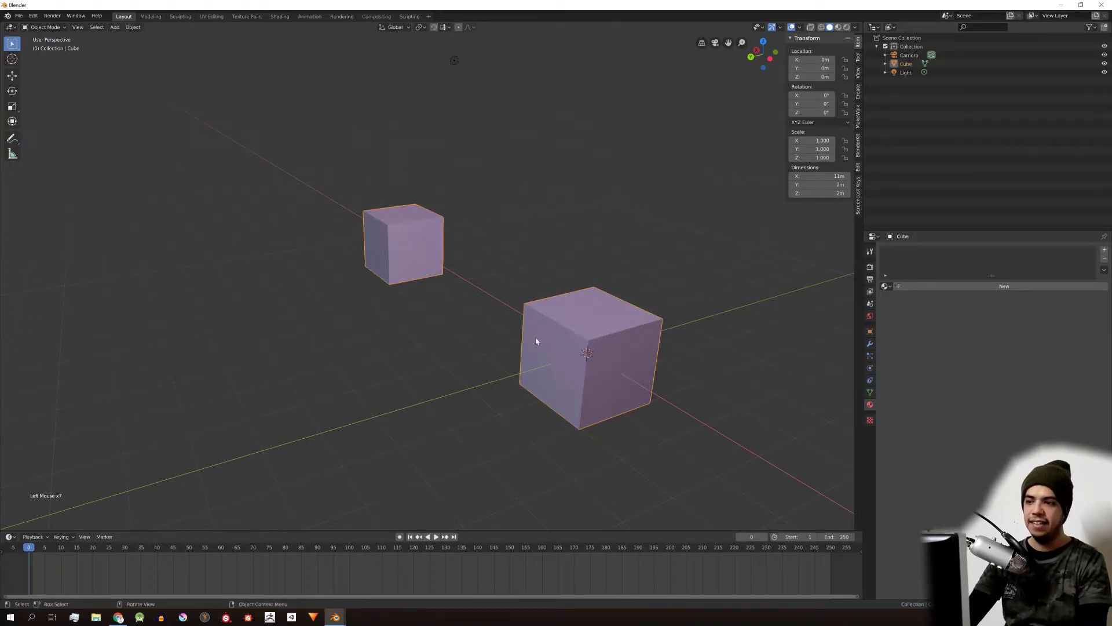
{"action": "key", "text": "h"}
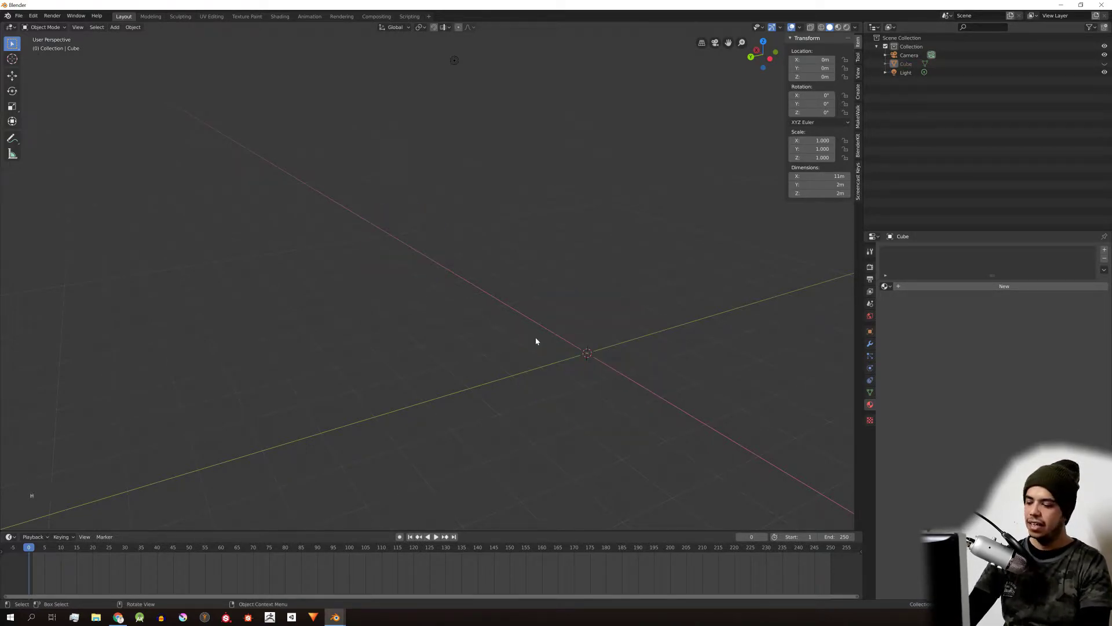
{"action": "key", "text": "alt+h"}
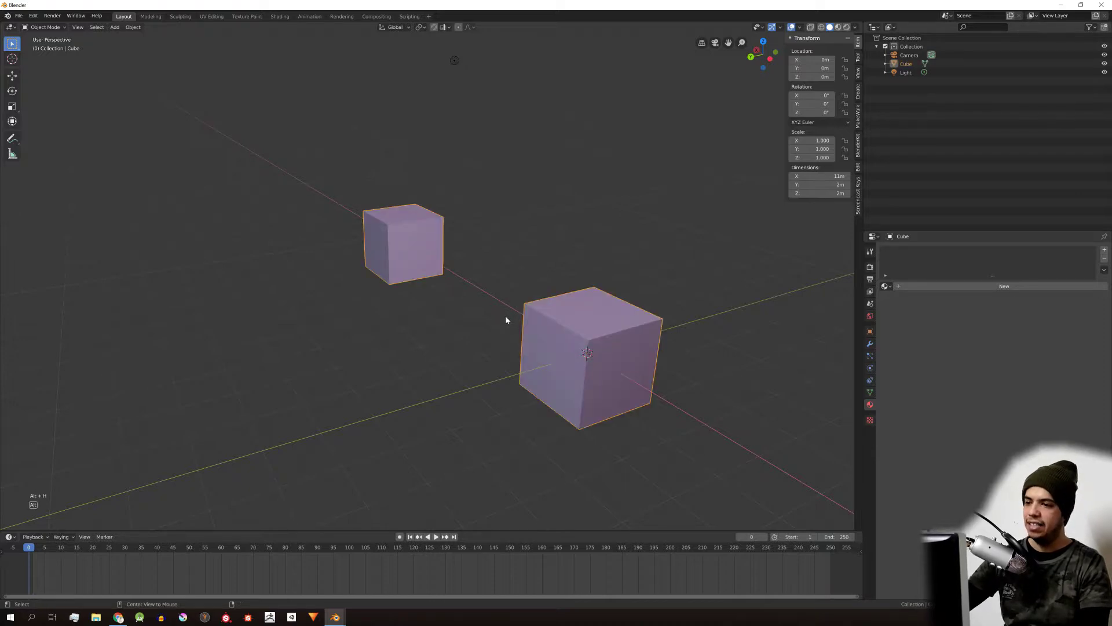
Step: Turn off the outliner visibility of both Cube and Light, and reveal all hidden objects
{"action": "left_click", "coordinate": [453, 65]}
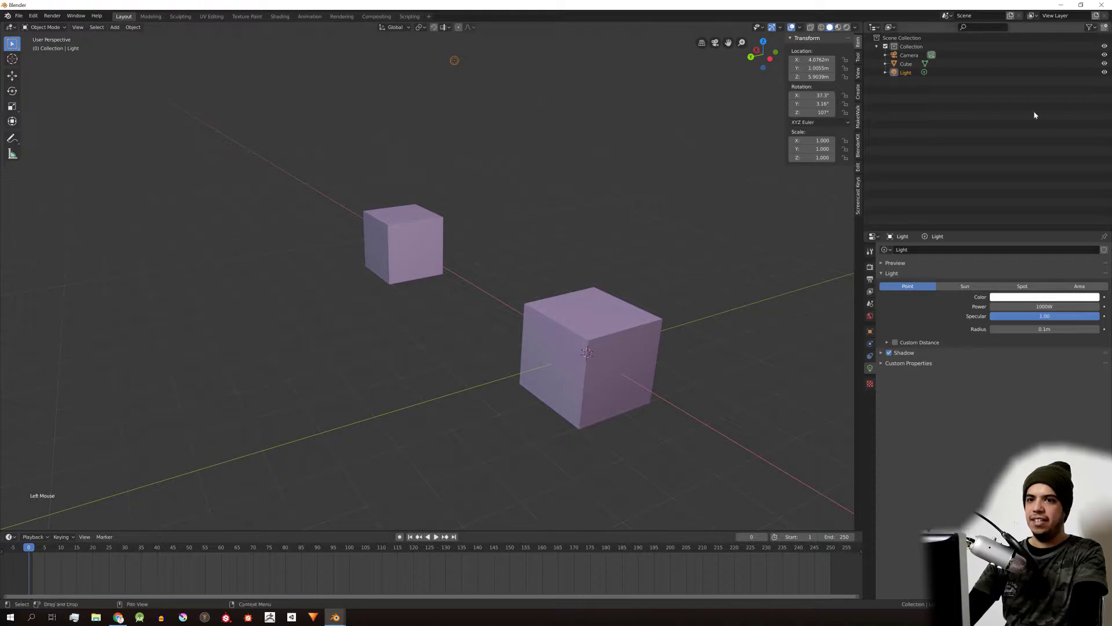
{"action": "left_click_drag", "start_coordinate": [1104, 63], "coordinate": [1104, 72]}
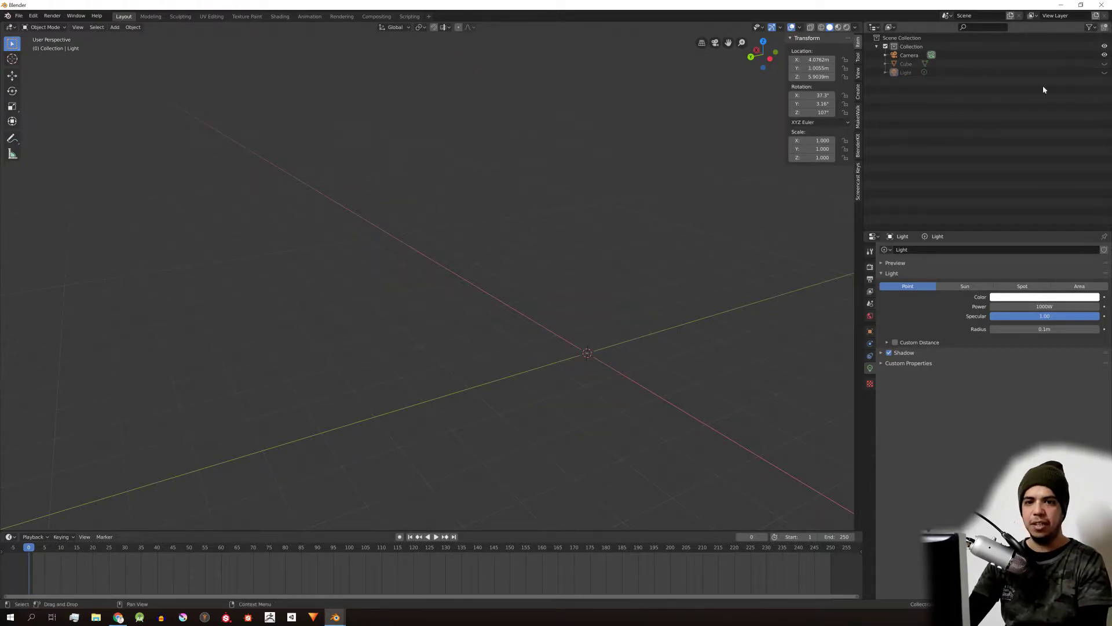
{"action": "key", "text": "alt+h"}
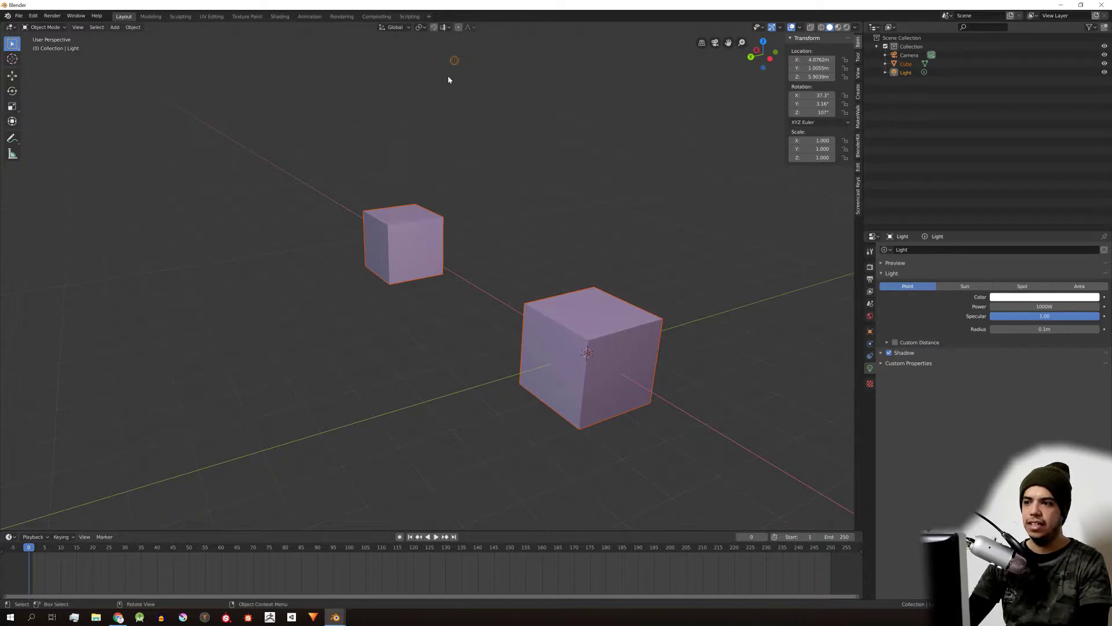
Step: Select only the light above the cubes and try to move it
{"action": "left_click", "coordinate": [458, 61]}
{"action": "key", "text": "g"}
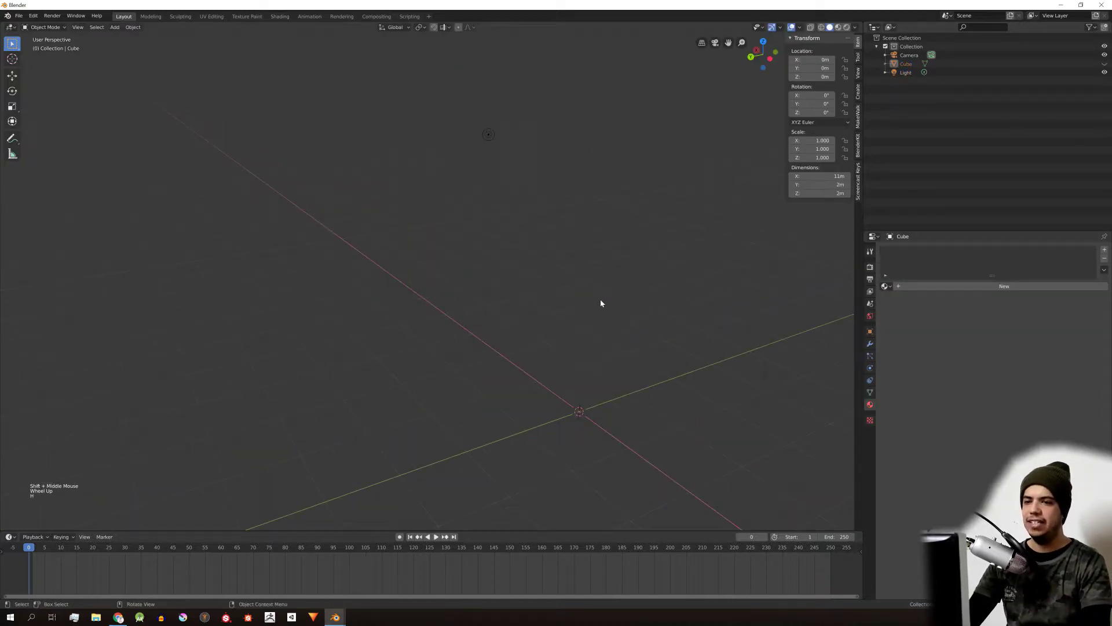
Step: Unhide the hidden Cube object in the scene
{"action": "key", "text": "alt+h"}
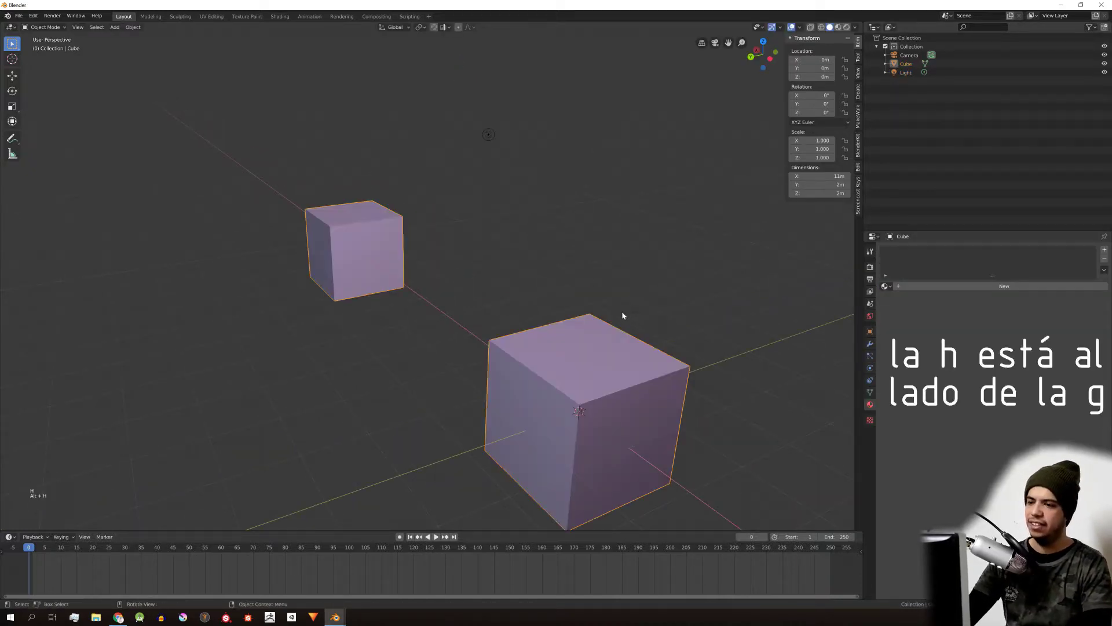
{"action": "scroll", "coordinate": [608, 298], "scroll_direction": "down", "scroll_amount": 1}
{"action": "scroll", "coordinate": [600, 287], "scroll_direction": "up", "scroll_amount": 3}
{"action": "scroll", "coordinate": [600, 285], "scroll_direction": "down", "scroll_amount": 2}
{"action": "scroll", "coordinate": [534, 297], "scroll_direction": "down", "scroll_amount": 1}
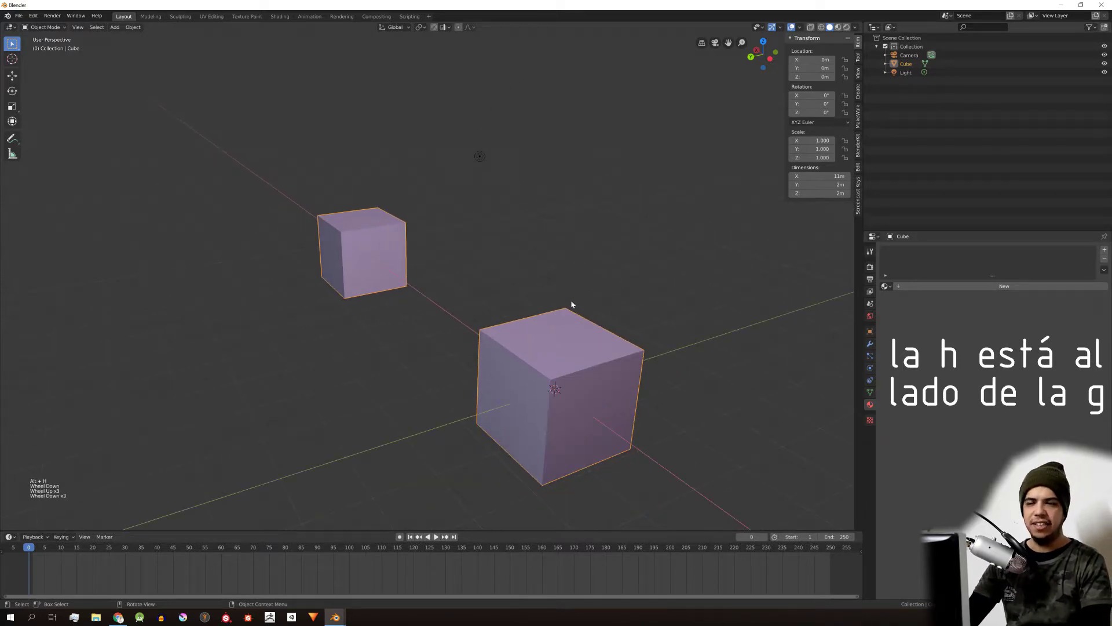
{"action": "scroll", "coordinate": [573, 306], "scroll_direction": "down", "scroll_amount": 1}
{"action": "middle_click_drag", "start_coordinate": [568, 321], "coordinate": [584, 300]}
{"action": "scroll", "coordinate": [520, 343], "scroll_direction": "up", "scroll_amount": 2}
{"action": "scroll", "coordinate": [519, 342], "scroll_direction": "down", "scroll_amount": 4}
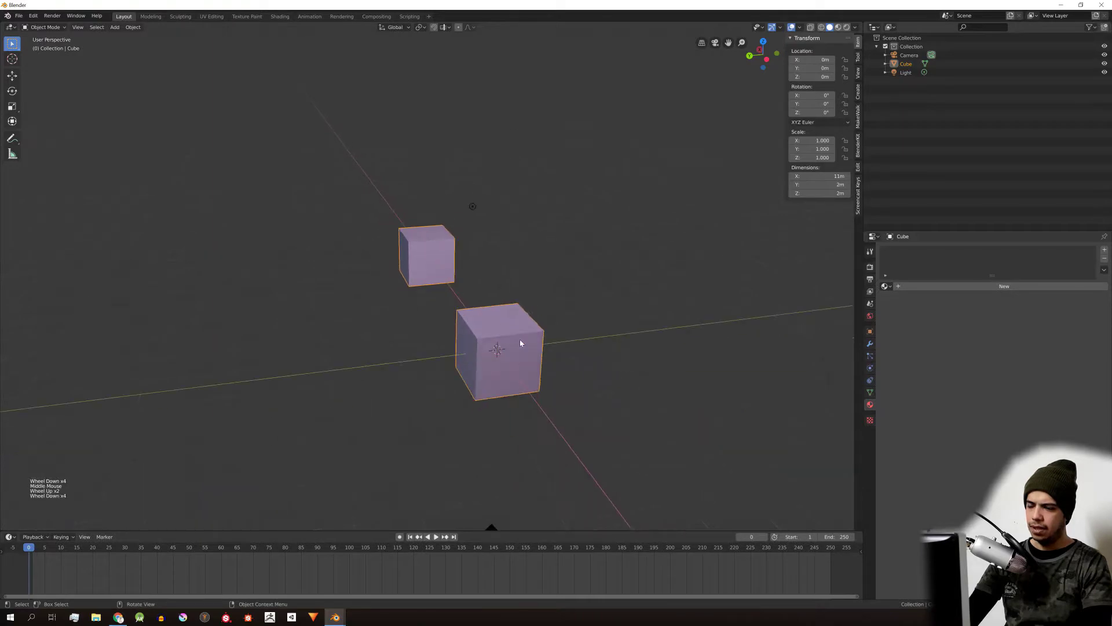
Step: Toggle the selection of all scene objects and leave everything deselected
{"action": "key", "text": "a"}
{"action": "key", "text": "a"}
{"action": "key", "text": "a"}
{"action": "key", "text": "a"}
{"action": "scroll", "coordinate": [527, 346], "scroll_direction": "down", "scroll_amount": 4}
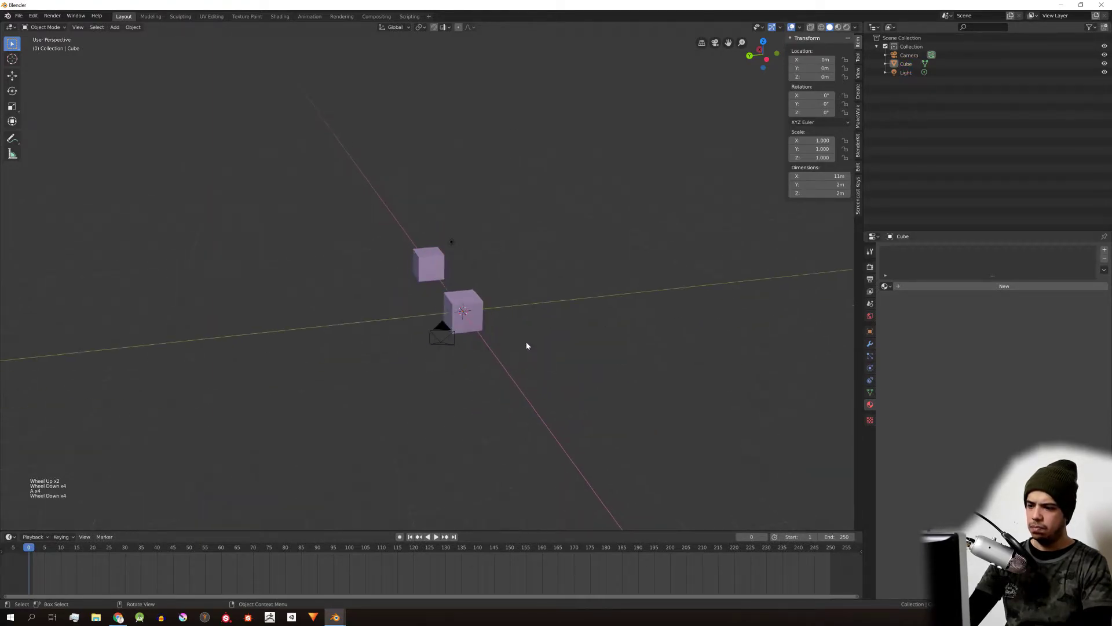
Step: Paint-select the Cube object, the light and the camera with an enlarged Circle Select brush
{"action": "scroll", "coordinate": [527, 345], "scroll_direction": "up", "scroll_amount": 3}
{"action": "scroll", "coordinate": [499, 332], "scroll_direction": "down", "scroll_amount": 2}
{"action": "middle_click_drag", "start_coordinate": [462, 331], "coordinate": [430, 303]}
{"action": "key", "text": "c"}
{"action": "scroll", "coordinate": [360, 290], "scroll_direction": "down", "scroll_amount": 11}
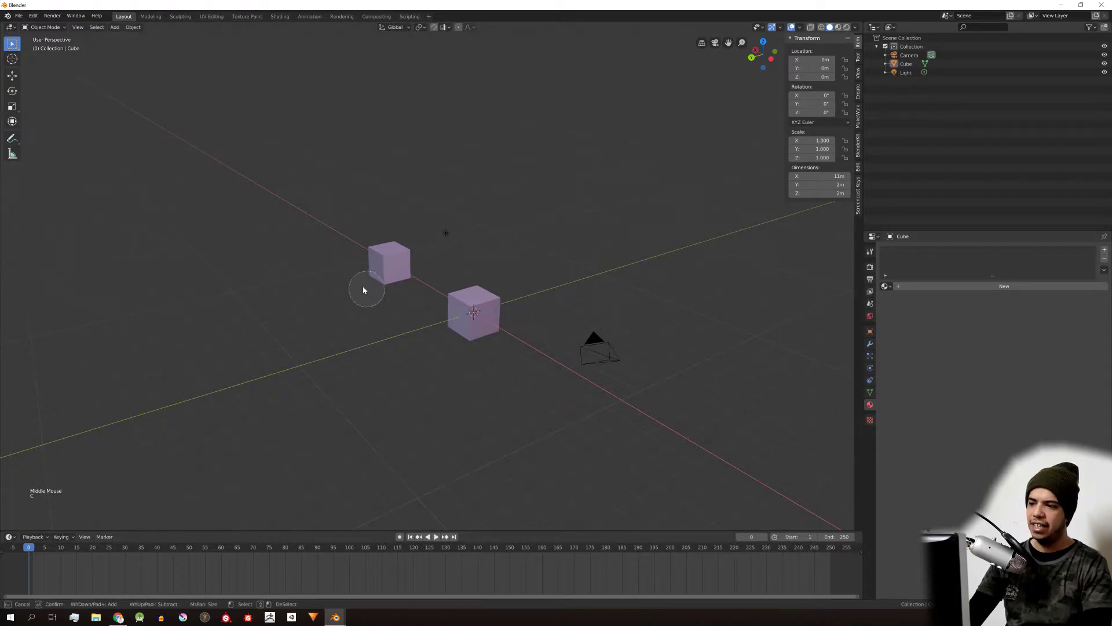
{"action": "key", "text": "Escape"}
{"action": "key", "text": "c"}
{"action": "scroll", "coordinate": [291, 266], "scroll_direction": "down", "scroll_amount": 3}
{"action": "scroll", "coordinate": [298, 273], "scroll_direction": "down", "scroll_amount": 2}
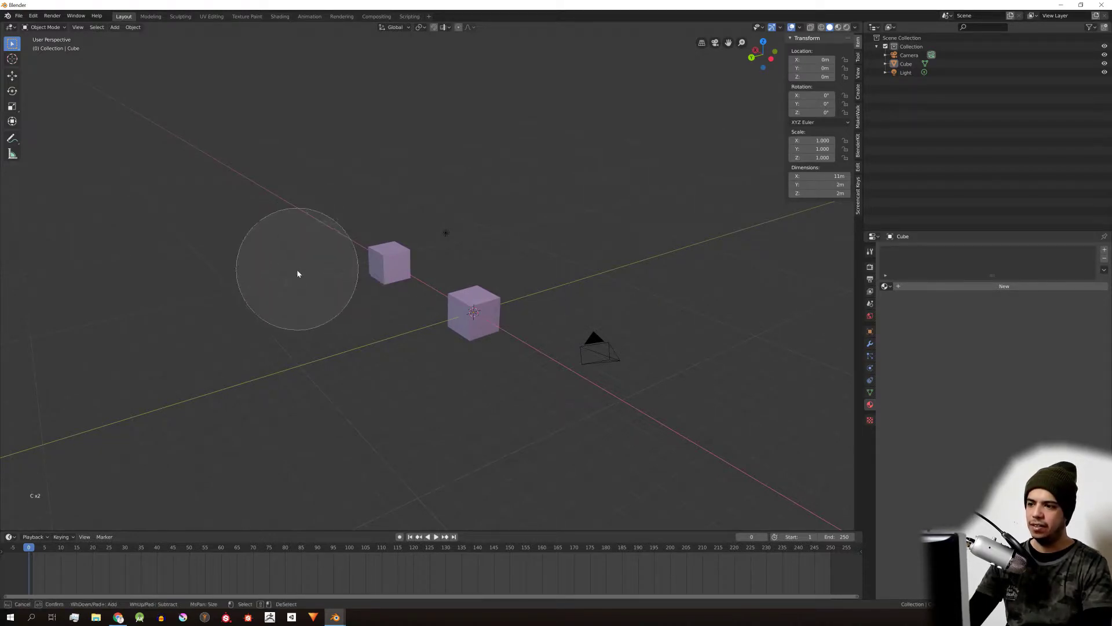
{"action": "mouse_move", "coordinate": [313, 243]}
{"action": "left_mouse_down"}
{"action": "mouse_move", "coordinate": [422, 261]}
{"action": "mouse_move", "coordinate": [502, 329]}
{"action": "mouse_move", "coordinate": [606, 367]}
{"action": "left_mouse_up"}
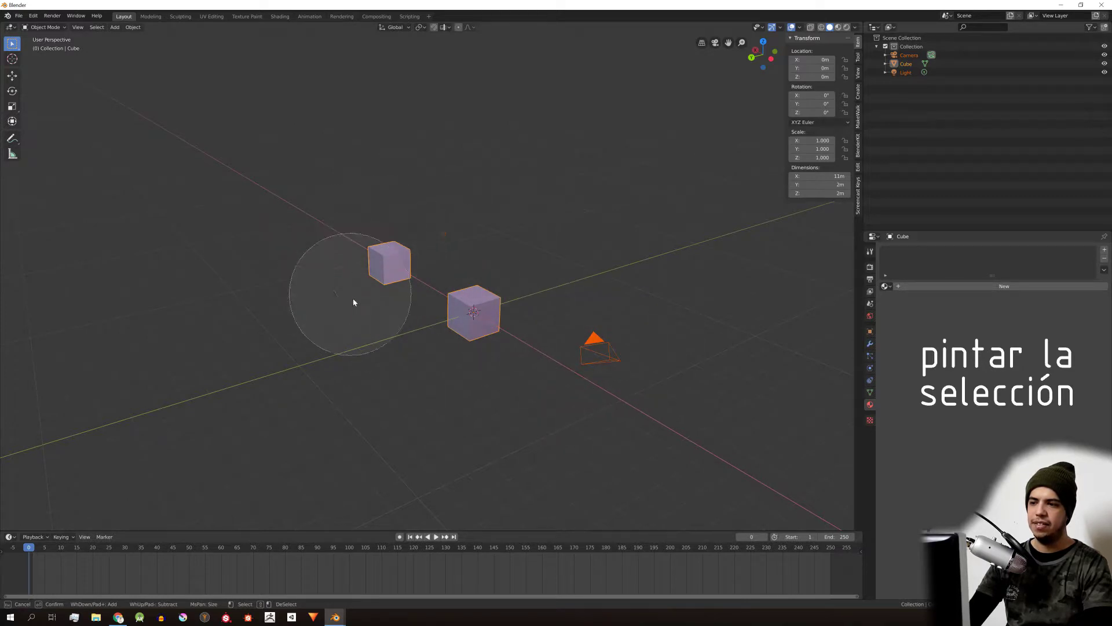
{"action": "key", "text": "Escape"}
Step: Box-select the area around both cube shapes, the light and the camera
{"action": "scroll", "coordinate": [352, 301], "scroll_direction": "up", "scroll_amount": 4}
{"action": "middle_click_drag", "start_coordinate": [352, 300], "coordinate": [208, 239]}
{"action": "scroll", "coordinate": [208, 239], "scroll_direction": "down", "scroll_amount": 6}
{"action": "key", "text": "b"}
{"action": "left_click_drag", "start_coordinate": [166, 175], "coordinate": [656, 445]}
{"action": "middle_click_drag", "start_coordinate": [657, 446], "coordinate": [478, 288]}
{"action": "scroll", "coordinate": [459, 273], "scroll_direction": "up", "scroll_amount": 2}
{"action": "scroll", "coordinate": [458, 273], "scroll_direction": "down", "scroll_amount": 2}
Step: Alternate between selecting and deselecting all objects, ending with a Deselect All
{"action": "key", "text": "a"}
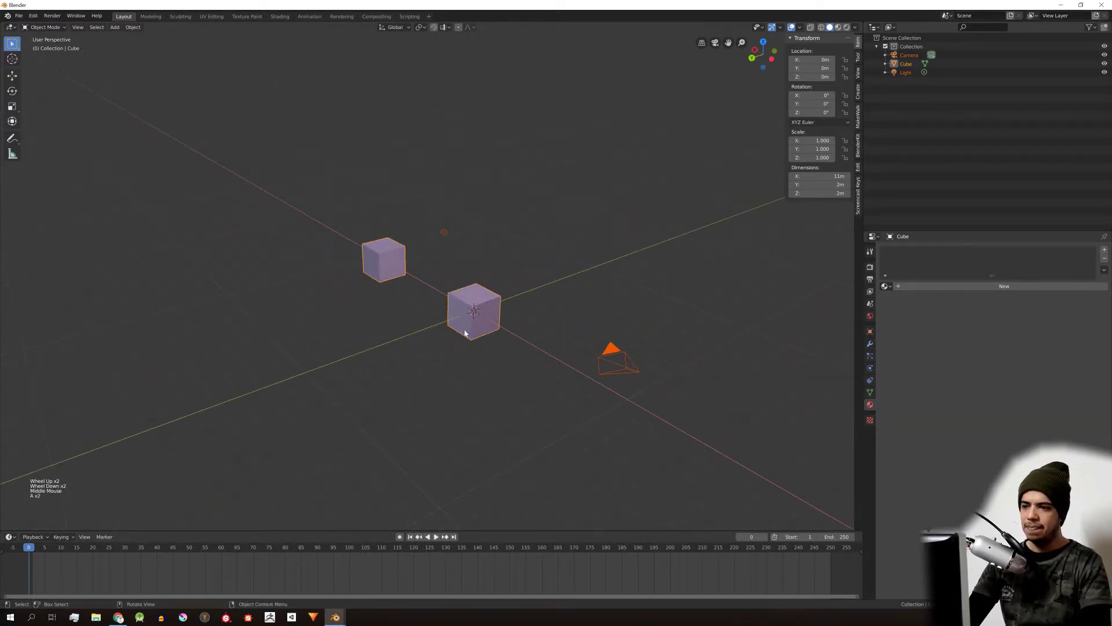
{"action": "key", "text": "a"}
{"action": "key", "text": "a"}
{"action": "key", "text": "a"}
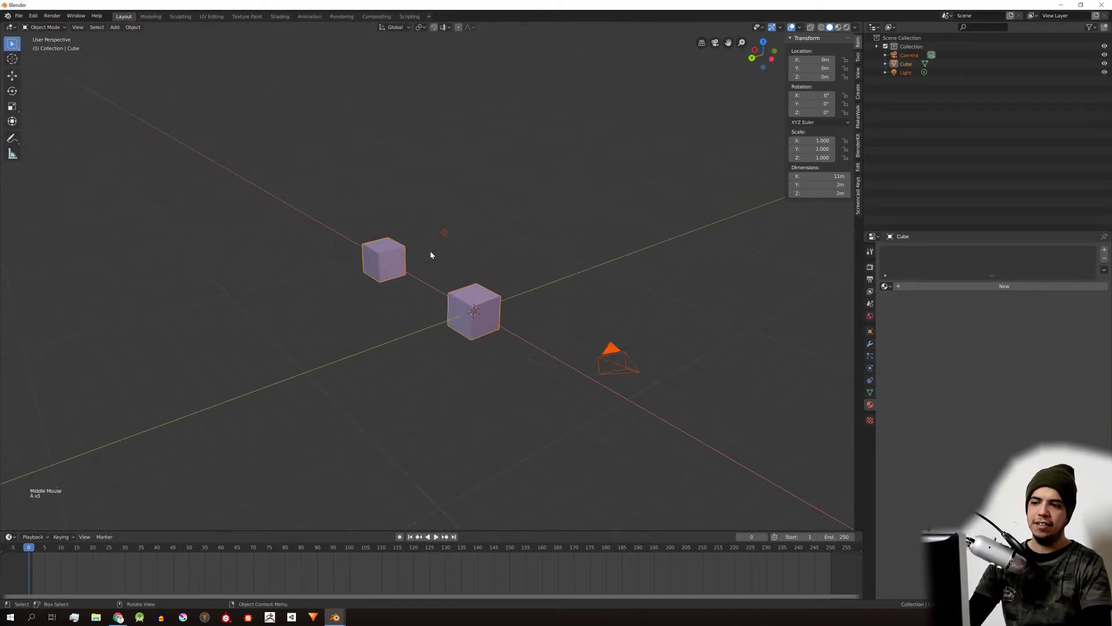
{"action": "key", "text": "a"}
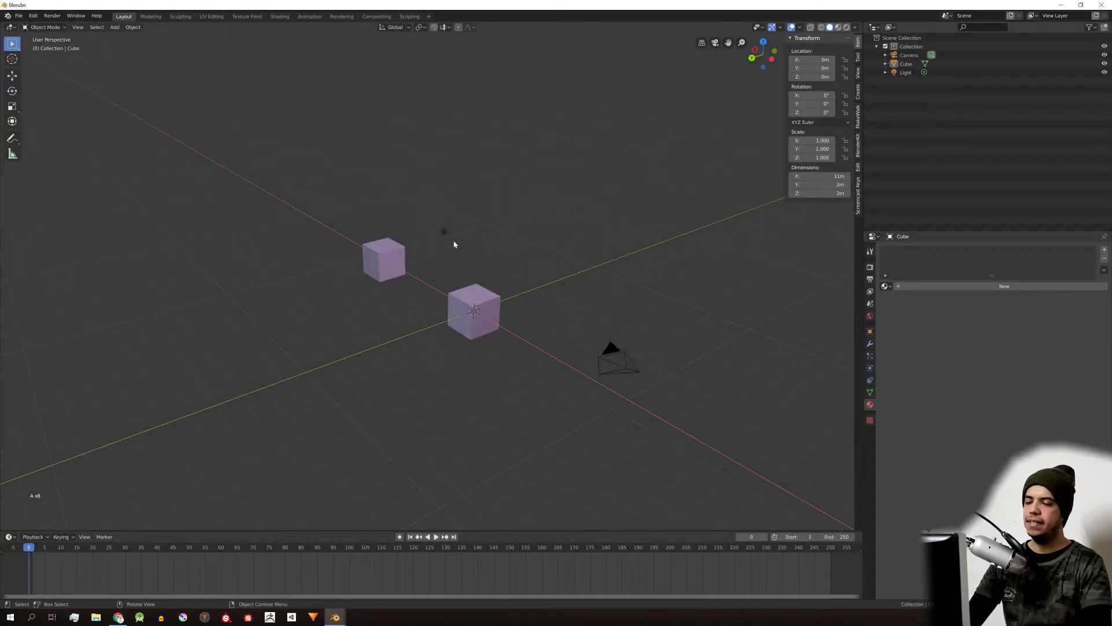
{"action": "key", "text": "a"}
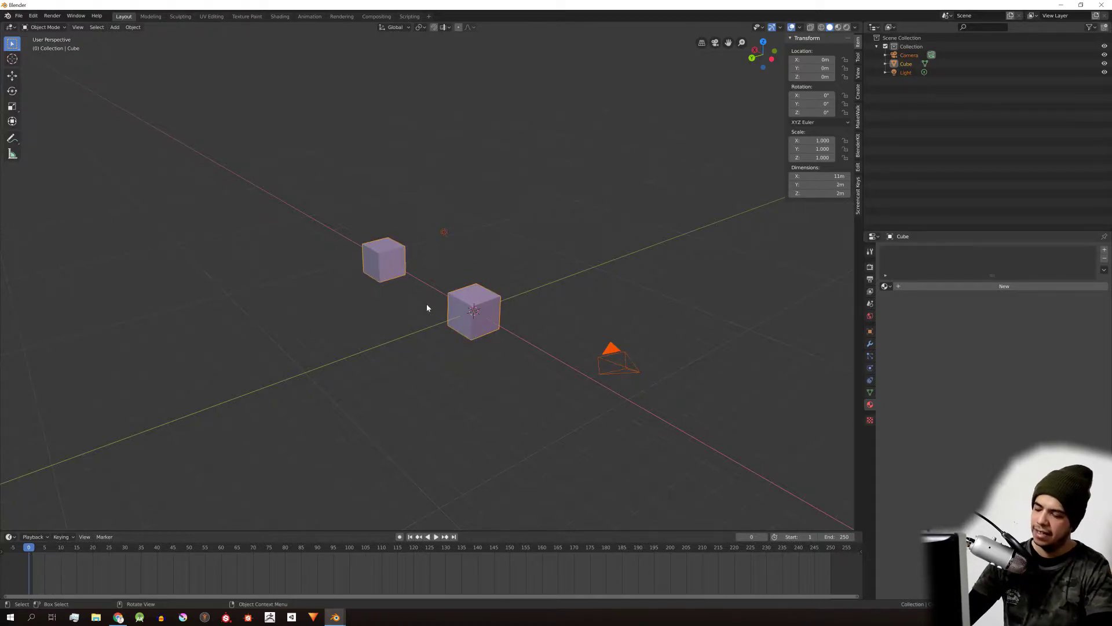
{"action": "key", "text": "alt+a"}
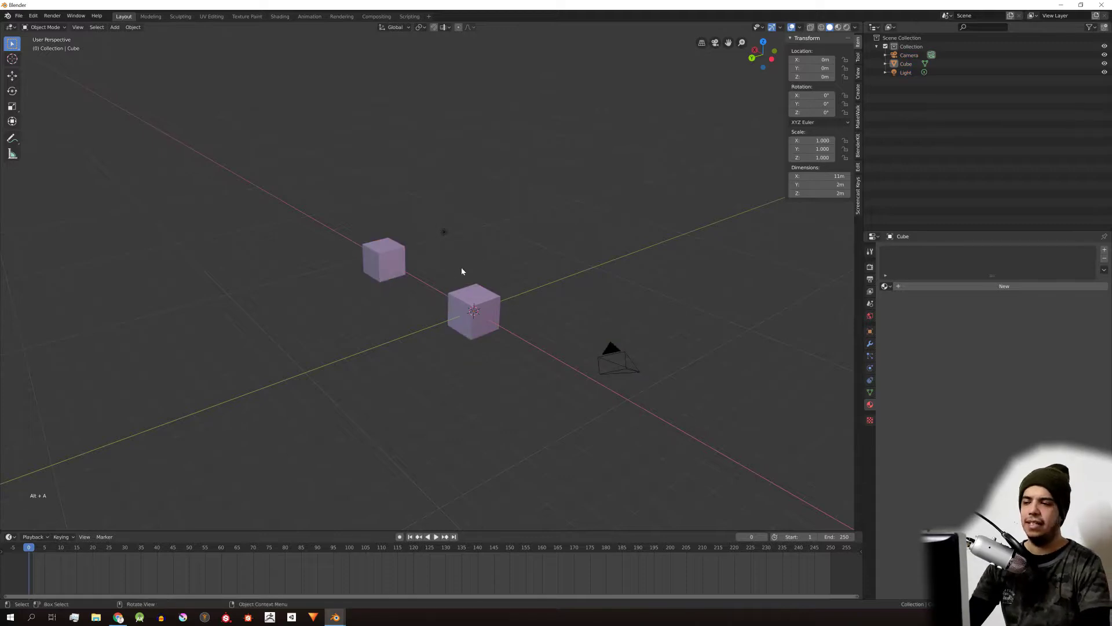
Step: Toggle the selection repeatedly and finish with the Cube, camera and light all selected
{"action": "key", "text": "a"}
{"action": "key", "text": "a"}
{"action": "key", "text": "a"}
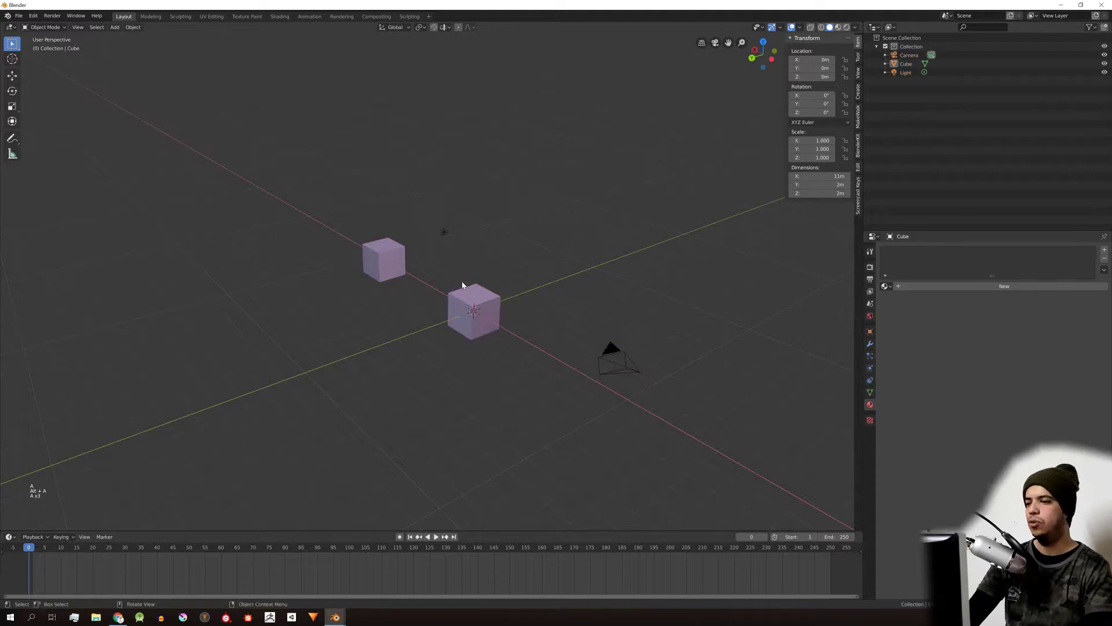
{"action": "key", "text": "a"}
{"action": "key", "text": "a"}
{"action": "key", "text": "a"}
{"action": "key", "text": "a"}
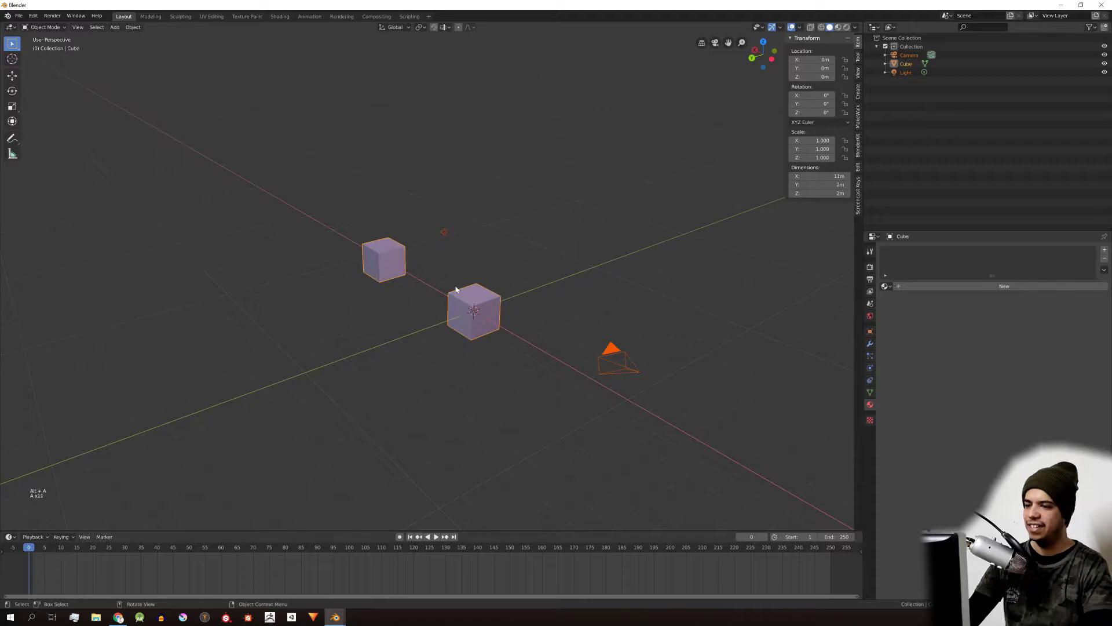
{"action": "key", "text": "a"}
{"action": "key", "text": "a"}
{"action": "key", "text": "a"}
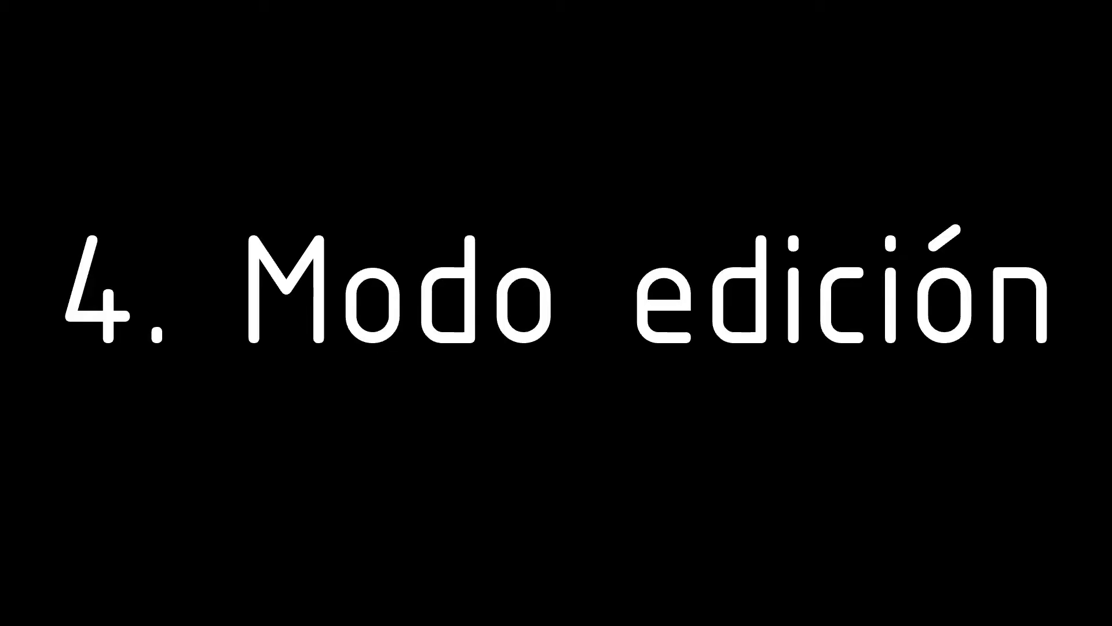
Step: Switch the Cube to Edit Mode, toggle between Object Mode and Edit Mode several times, and finish in Edit Mode
{"action": "left_click", "coordinate": [51, 29]}
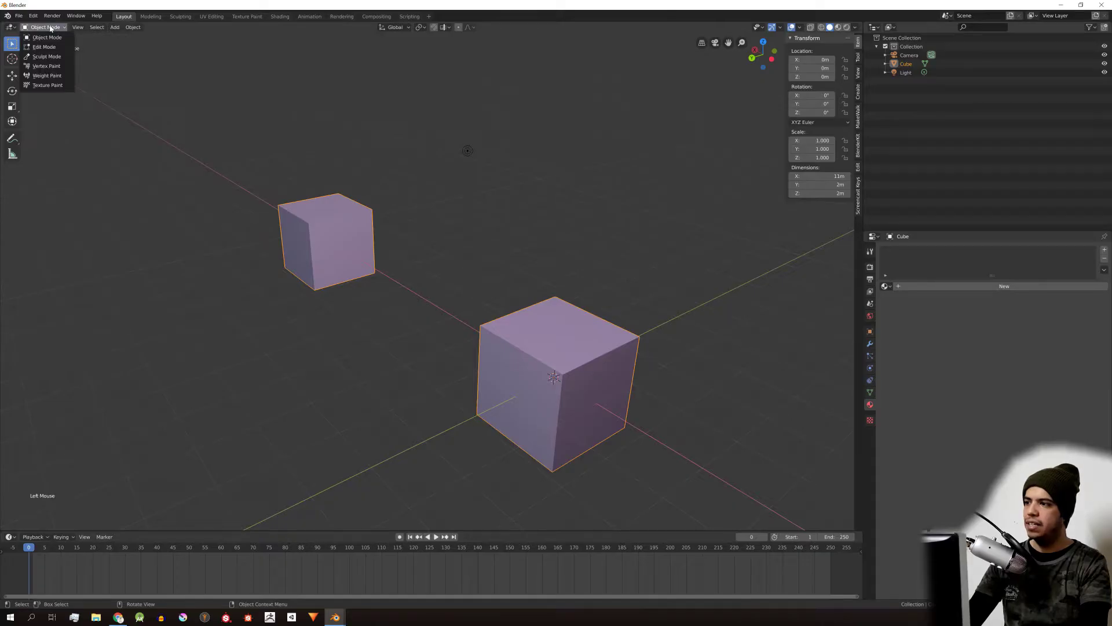
{"action": "left_click", "coordinate": [44, 47]}
{"action": "key", "text": "Tab"}
{"action": "key", "text": "Tab"}
{"action": "key", "text": "Tab"}
{"action": "key", "text": "Tab"}
{"action": "key", "text": "Tab"}
{"action": "key", "text": "Tab"}
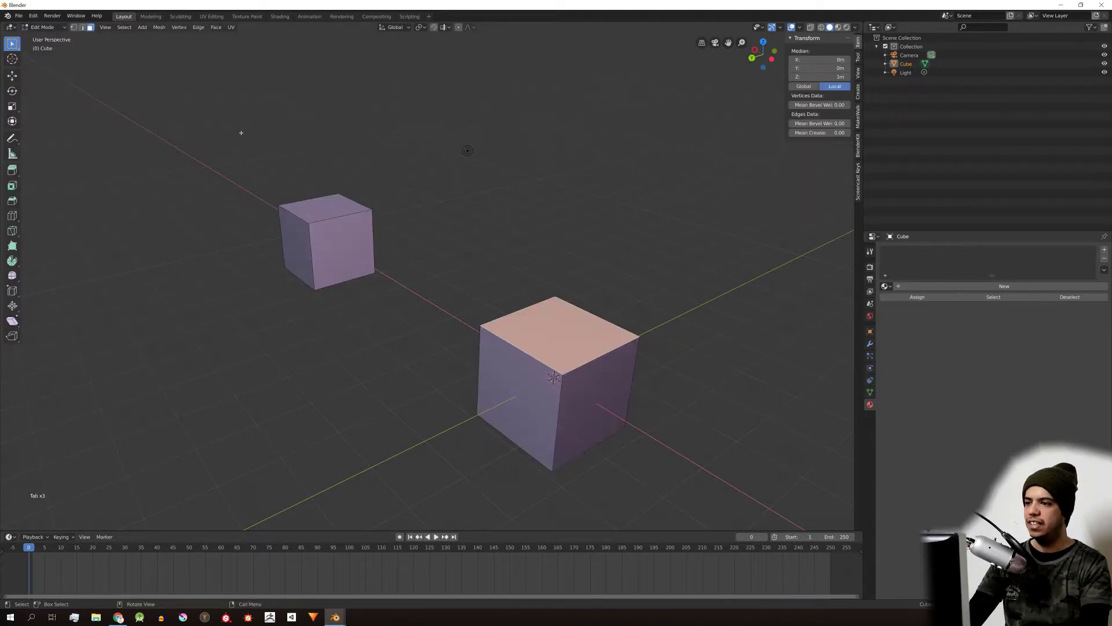
{"action": "key", "text": "Tab"}
{"action": "key", "text": "Tab"}
{"action": "key", "text": "Tab"}
{"action": "key", "text": "Tab"}
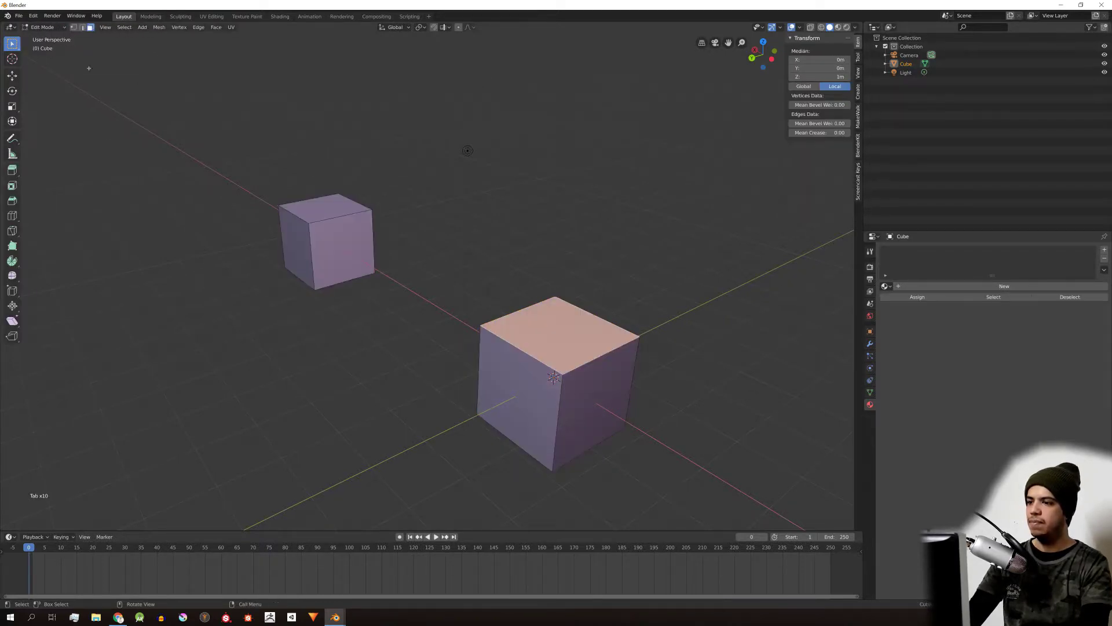
Step: In vertex selection mode, select the two adjacent corner vertices along one top edge of the nearer cube
{"action": "scroll", "coordinate": [447, 276], "scroll_direction": "down", "scroll_amount": 2}
{"action": "scroll", "coordinate": [457, 281], "scroll_direction": "up", "scroll_amount": 4}
{"action": "scroll", "coordinate": [457, 281], "scroll_direction": "down", "scroll_amount": 2}
{"action": "middle_click_drag", "start_coordinate": [457, 281], "coordinate": [328, 314]}
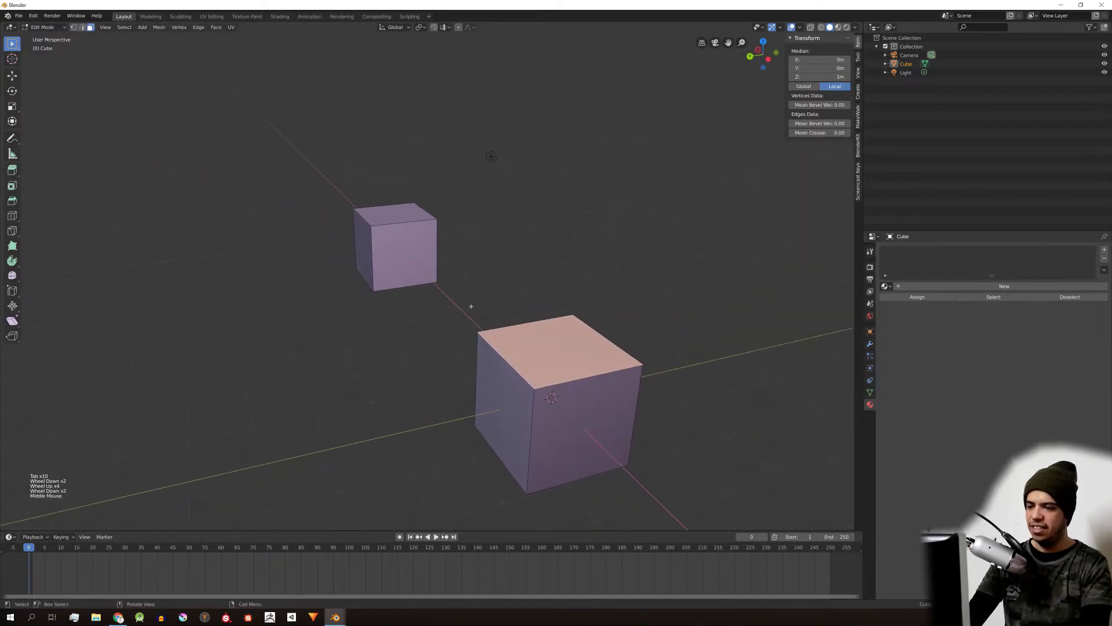
{"action": "scroll", "coordinate": [329, 315], "scroll_direction": "up", "scroll_amount": 2}
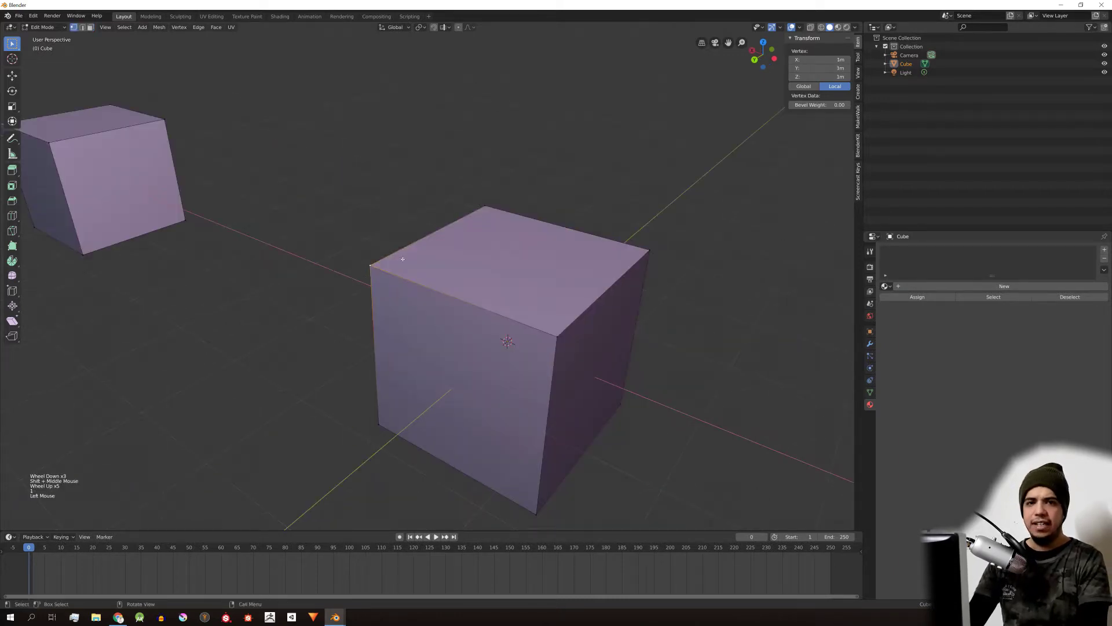
{"action": "scroll", "coordinate": [309, 193], "scroll_direction": "down", "scroll_amount": 2}
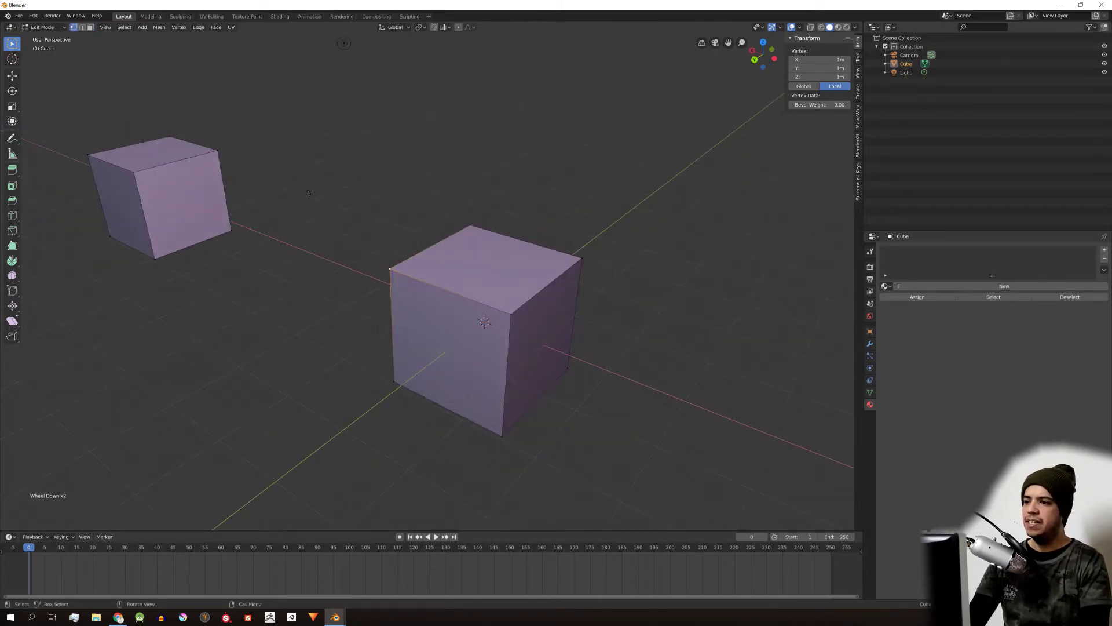
{"action": "scroll", "coordinate": [324, 226], "scroll_direction": "up", "scroll_amount": 4}
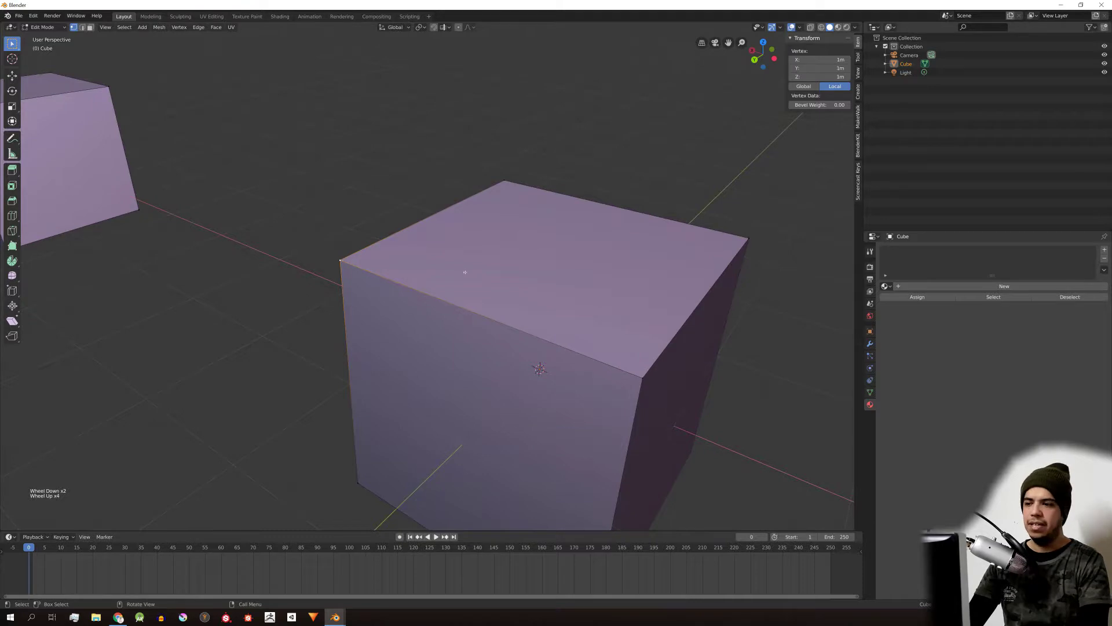
{"action": "left_click", "coordinate": [651, 376], "text": "shift"}
{"action": "scroll", "coordinate": [641, 345], "scroll_direction": "down", "scroll_amount": 3}
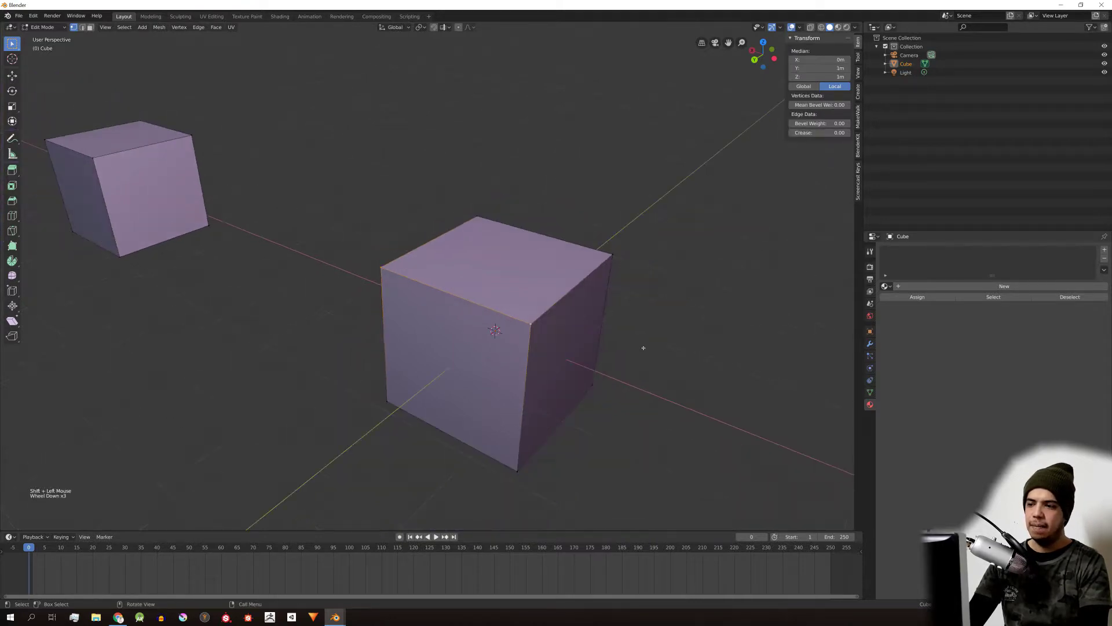
Step: Switch to face selection, pick individual faces of the nearer cube, and end with its top face selected
{"action": "middle_click_drag", "start_coordinate": [641, 345], "coordinate": [584, 340]}
{"action": "key", "text": "3"}
{"action": "left_click", "coordinate": [380, 289]}
{"action": "middle_click_drag", "start_coordinate": [379, 290], "coordinate": [593, 289]}
{"action": "left_click", "coordinate": [440, 325]}
{"action": "left_click", "coordinate": [540, 301]}
{"action": "scroll", "coordinate": [542, 305], "scroll_direction": "up", "scroll_amount": 3}
{"action": "scroll", "coordinate": [573, 295], "scroll_direction": "down", "scroll_amount": 1}
{"action": "middle_click_drag", "start_coordinate": [526, 236], "coordinate": [308, 181]}
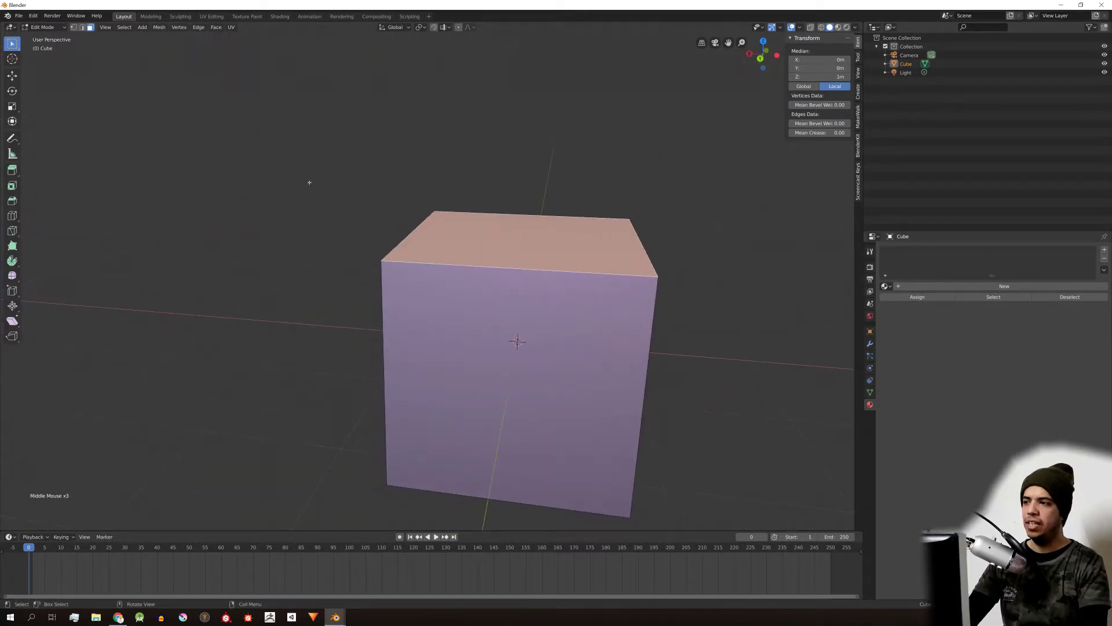
Step: Go through vertex and edge selection modes and return to face selection with the top face still chosen
{"action": "key", "text": "1"}
{"action": "key", "text": "2"}
{"action": "key", "text": "3"}
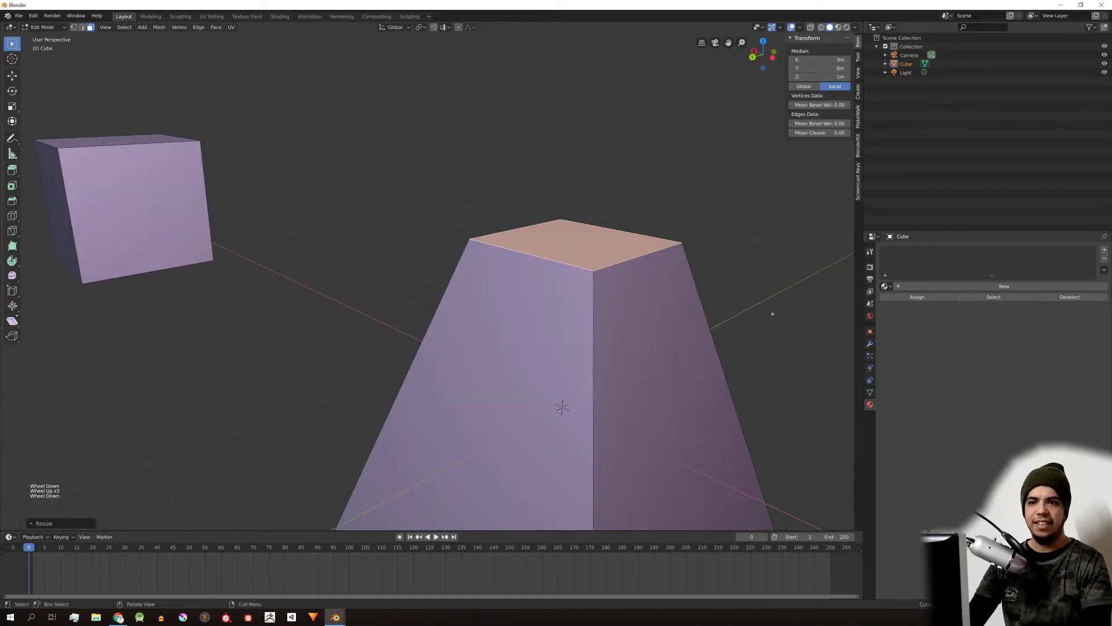
{"action": "key", "text": "s"}
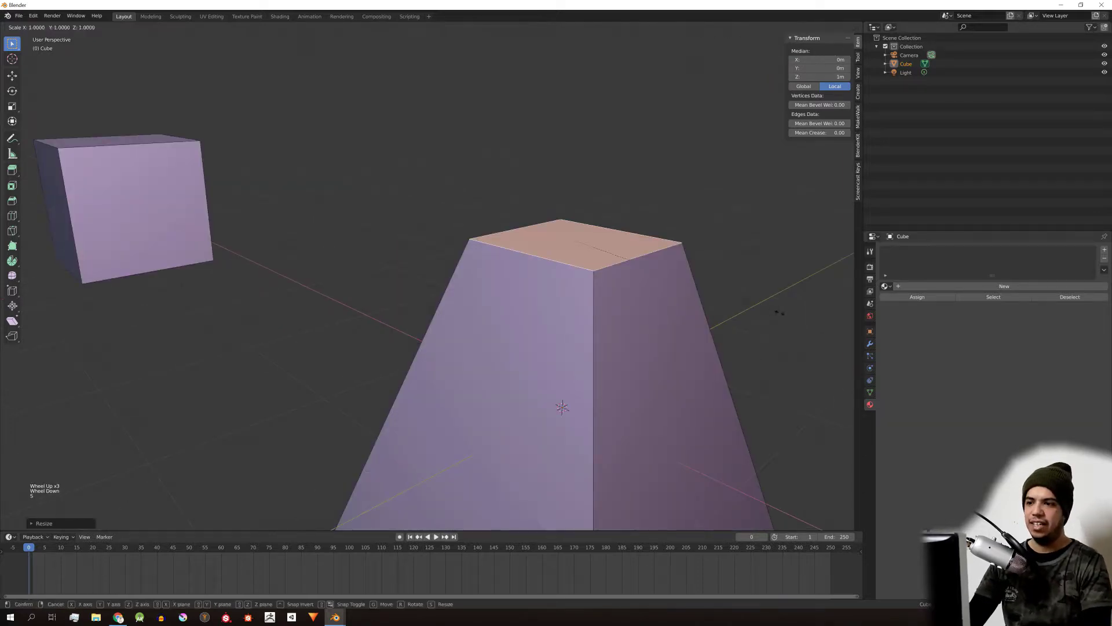
{"action": "key", "text": "shift+z"}
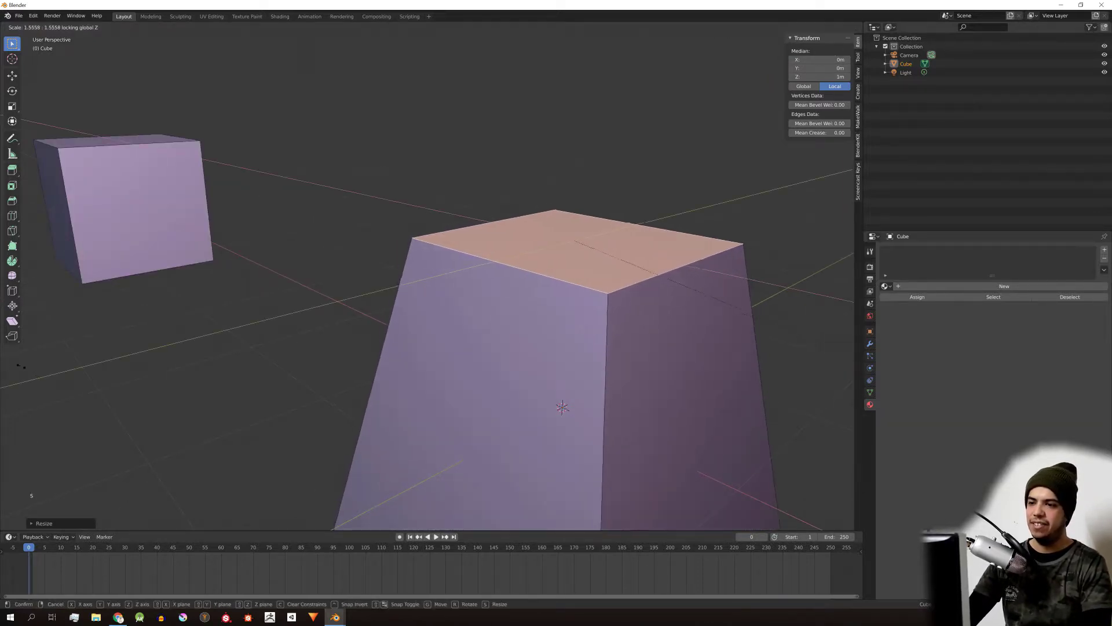
{"action": "right_click", "coordinate": [673, 331]}
Step: Scale the nearer shape's top face up along the X axis to make it much longer
{"action": "key", "text": "s"}
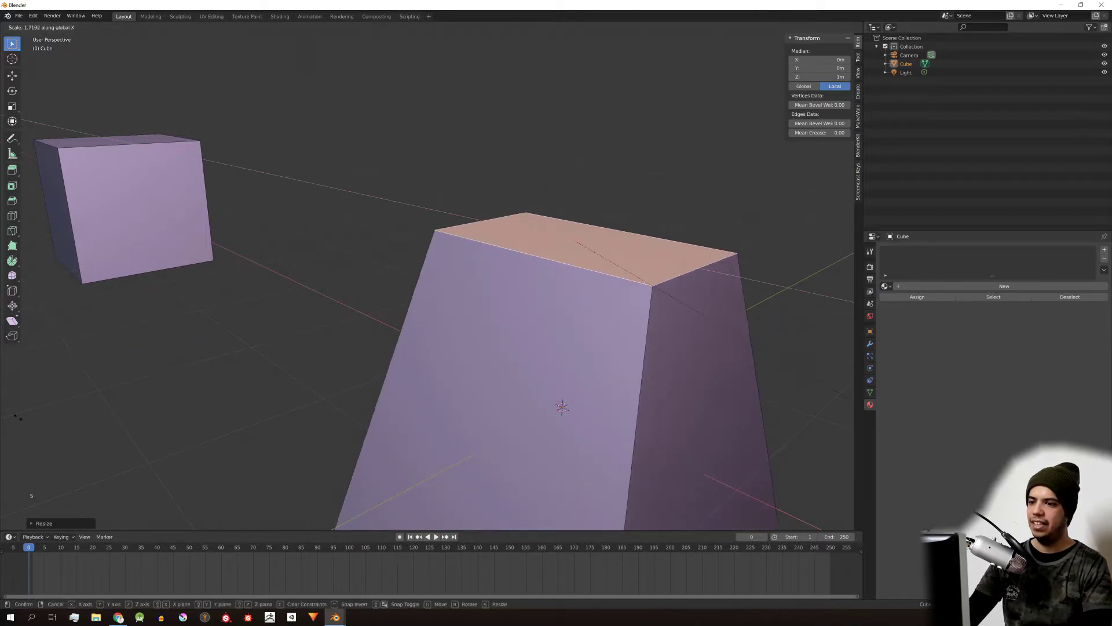
{"action": "left_click", "coordinate": [412, 209]}
{"action": "scroll", "coordinate": [412, 209], "scroll_direction": "down", "scroll_amount": 5}
{"action": "scroll", "coordinate": [412, 209], "scroll_direction": "up", "scroll_amount": 3}
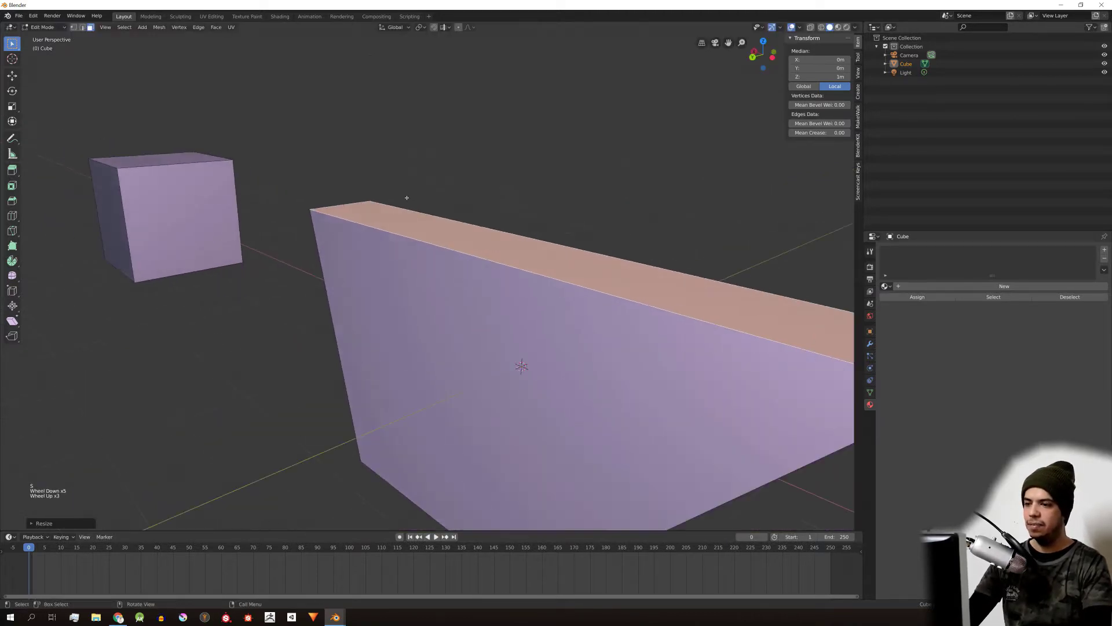
Step: Scale the elongated top face down along the X axis to give the shape a small truncated-pyramid top
{"action": "scroll", "coordinate": [412, 210], "scroll_direction": "down", "scroll_amount": 2}
{"action": "key", "text": "s"}
{"action": "key", "text": "x"}
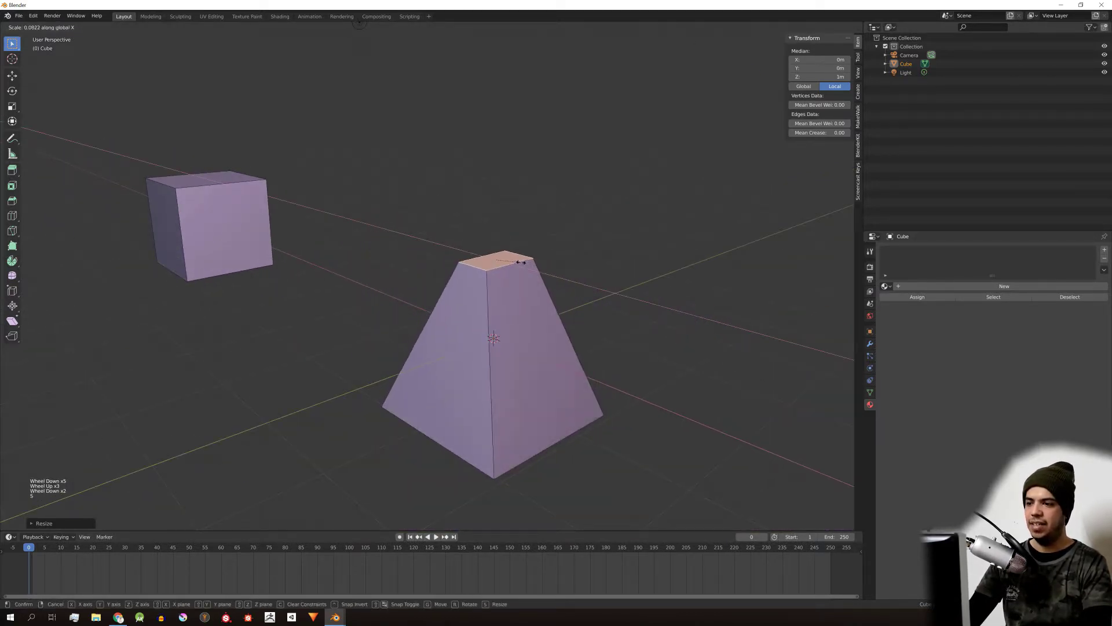
{"action": "left_click", "coordinate": [543, 269]}
Step: Cycle the mesh repeatedly through vertex, edge and face selection modes, finishing in vertex selection mode
{"action": "middle_click_drag", "start_coordinate": [543, 269], "coordinate": [521, 244], "text": "shift"}
{"action": "scroll", "coordinate": [521, 243], "scroll_direction": "up", "scroll_amount": 4}
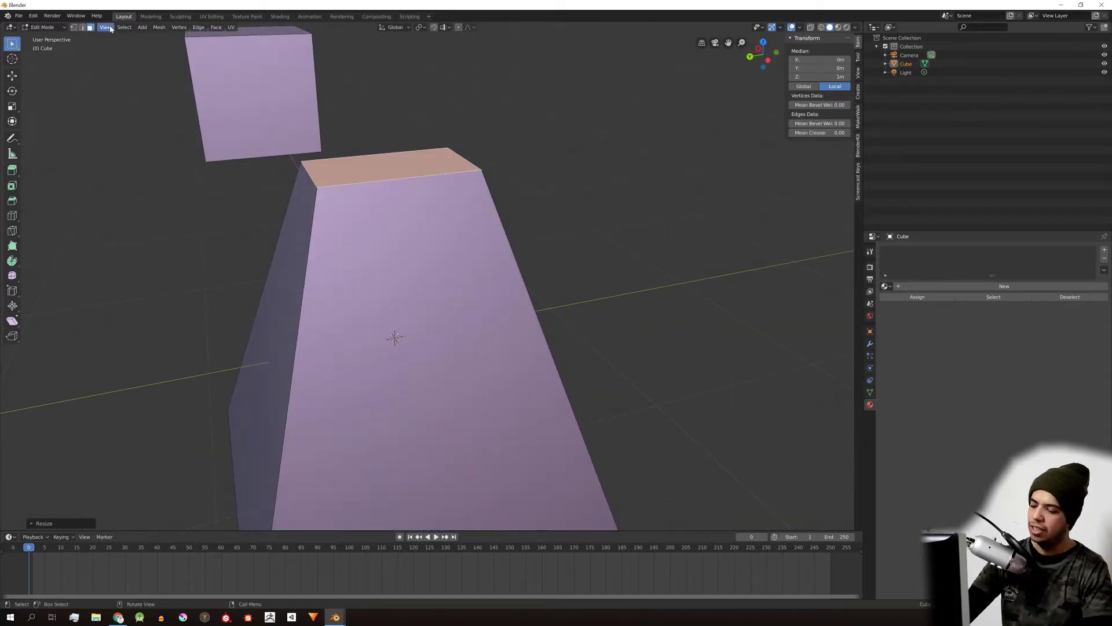
{"action": "key", "text": "1"}
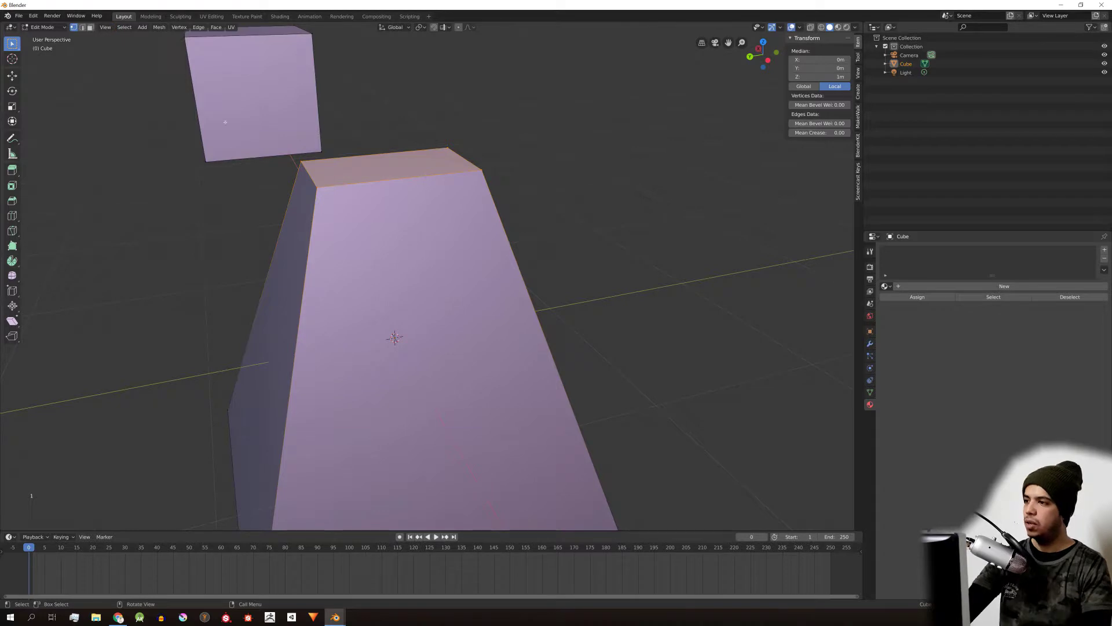
{"action": "key", "text": "2"}
{"action": "key", "text": "3"}
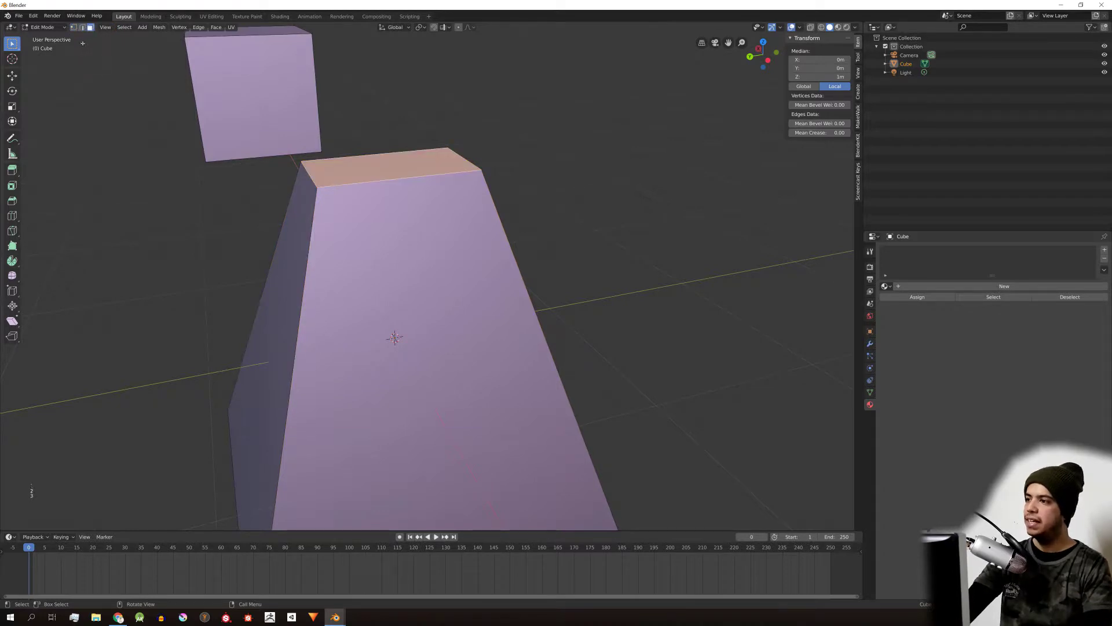
{"action": "key", "text": "1"}
{"action": "key", "text": "2"}
{"action": "key", "text": "3"}
{"action": "key", "text": "1"}
{"action": "key", "text": "2"}
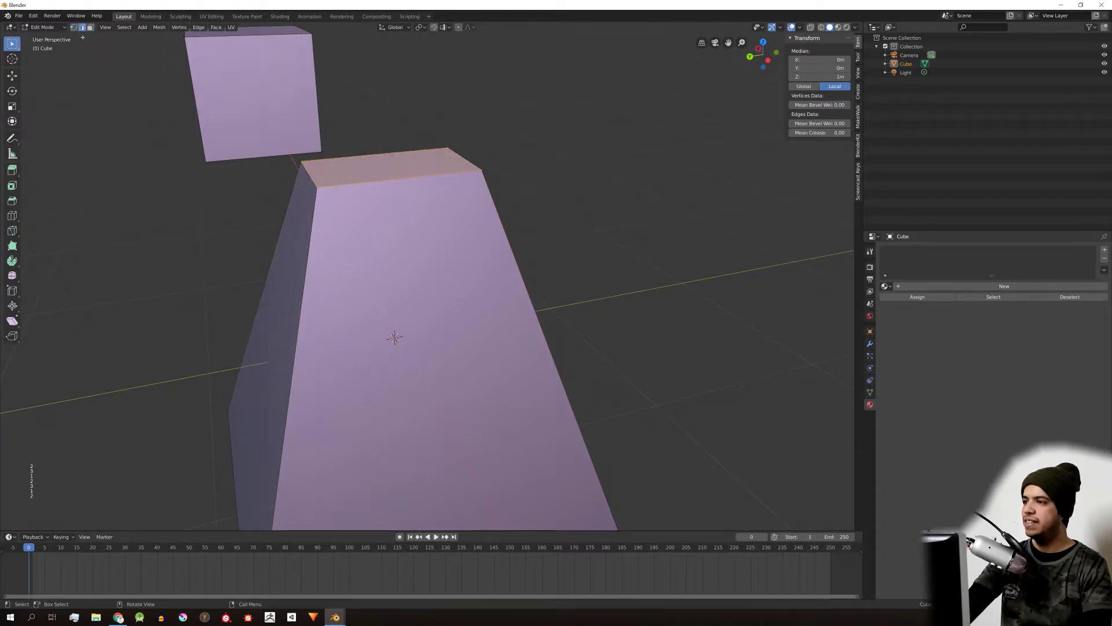
{"action": "key", "text": "3"}
{"action": "scroll", "coordinate": [154, 99], "scroll_direction": "down", "scroll_amount": 3}
{"action": "key", "text": "1"}
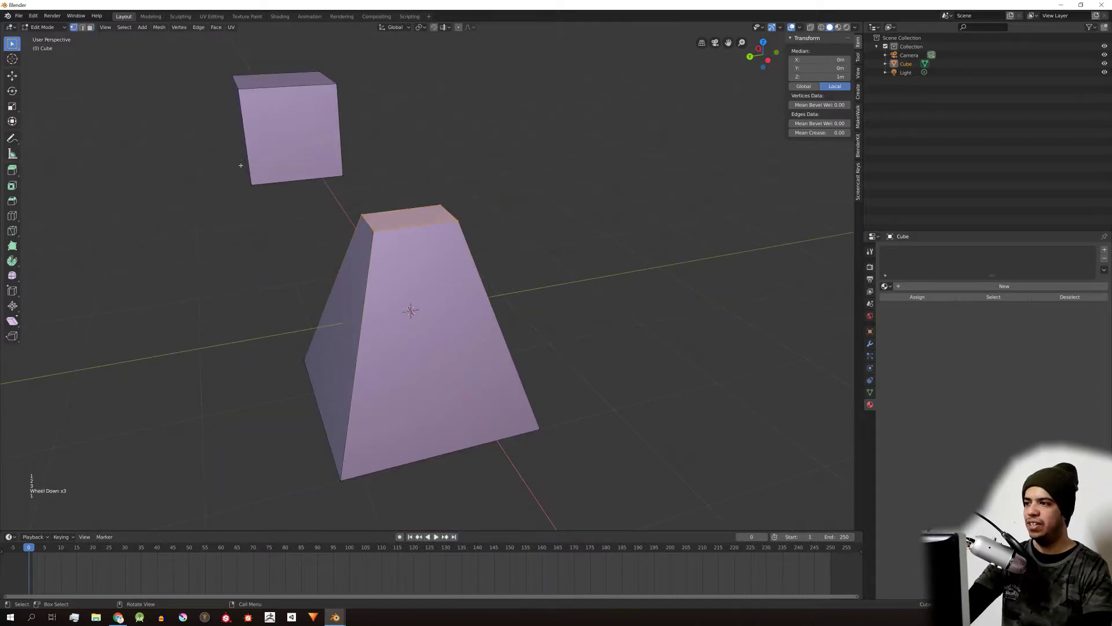
Step: Select one corner vertex of the truncated pyramid's top and try moving it freely and along the Z axis
{"action": "left_click", "coordinate": [350, 245]}
{"action": "middle_click_drag", "start_coordinate": [350, 245], "coordinate": [458, 214], "text": "shift"}
{"action": "scroll", "coordinate": [462, 212], "scroll_direction": "up", "scroll_amount": 2}
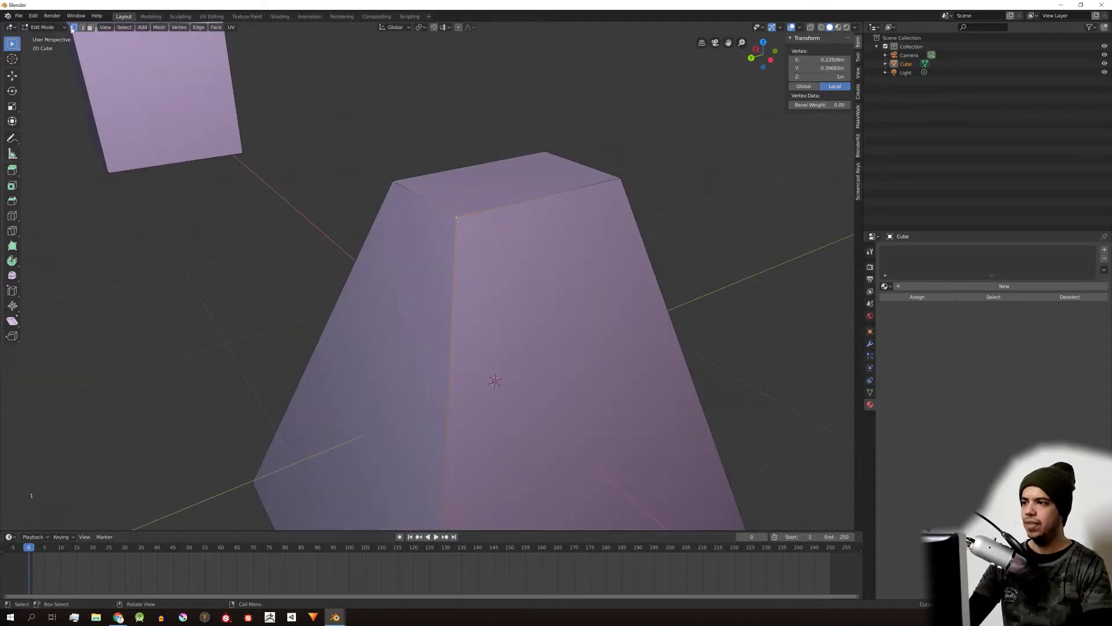
{"action": "middle_click_drag", "start_coordinate": [450, 233], "coordinate": [556, 238]}
{"action": "scroll", "coordinate": [556, 238], "scroll_direction": "up", "scroll_amount": 1}
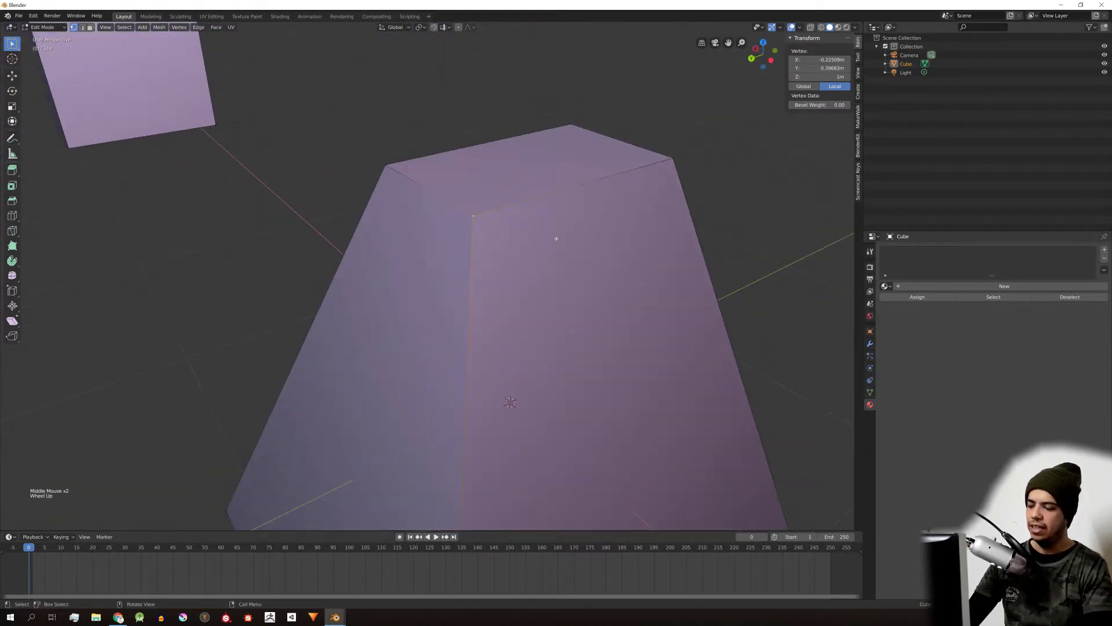
{"action": "key", "text": "g"}
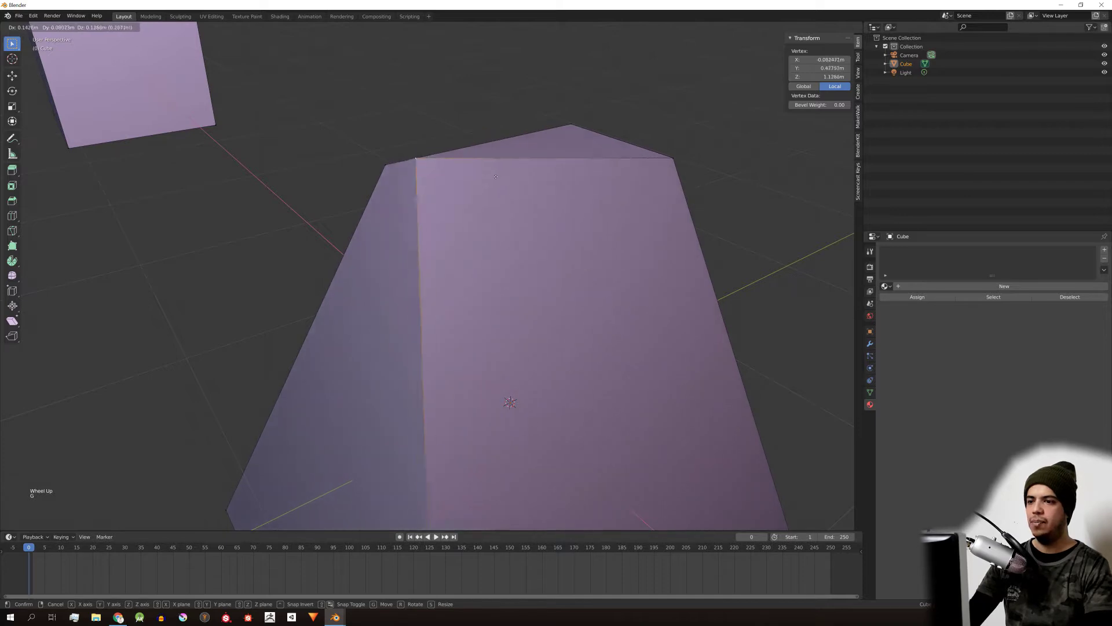
{"action": "key", "text": "z"}
{"action": "right_click", "coordinate": [530, 125]}
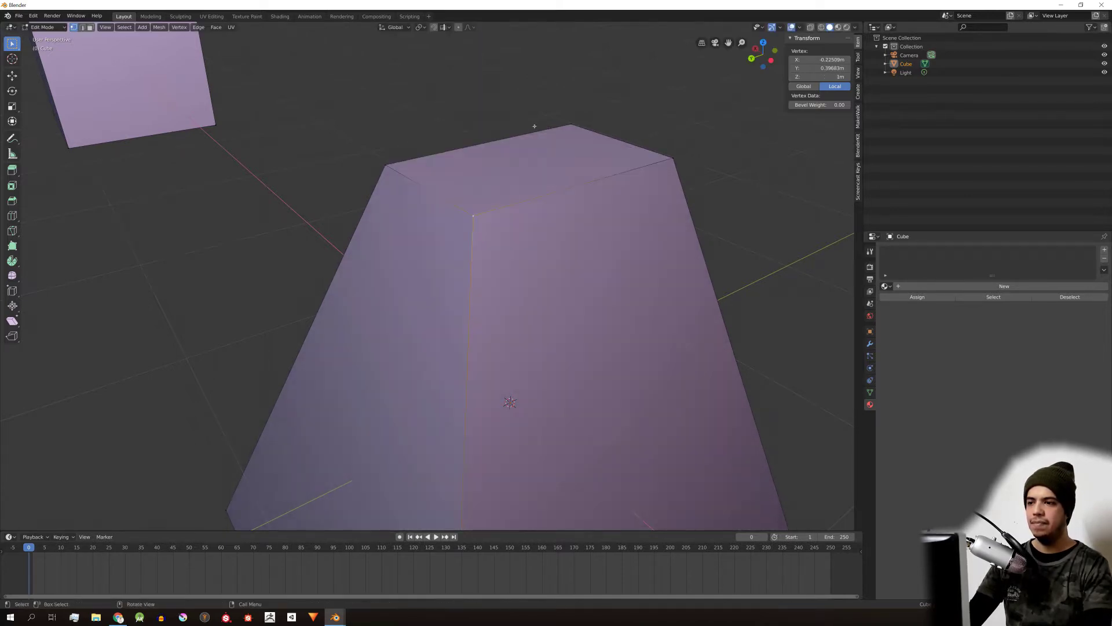
Step: Try rotating and scaling the single selected corner vertex
{"action": "middle_click_drag", "start_coordinate": [530, 126], "coordinate": [554, 130]}
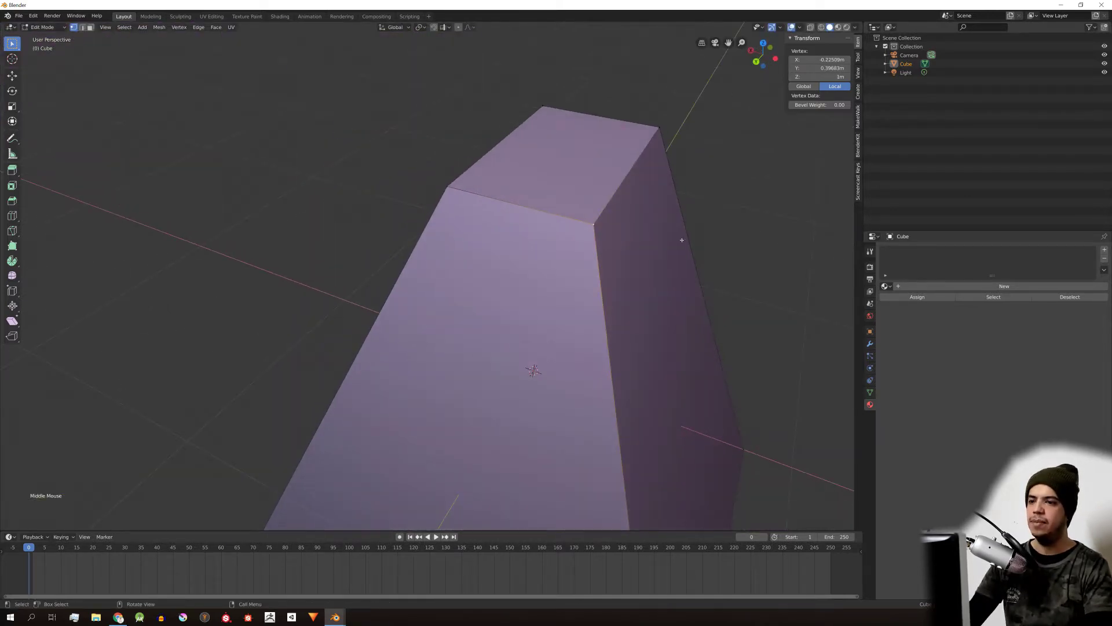
{"action": "key", "text": "r"}
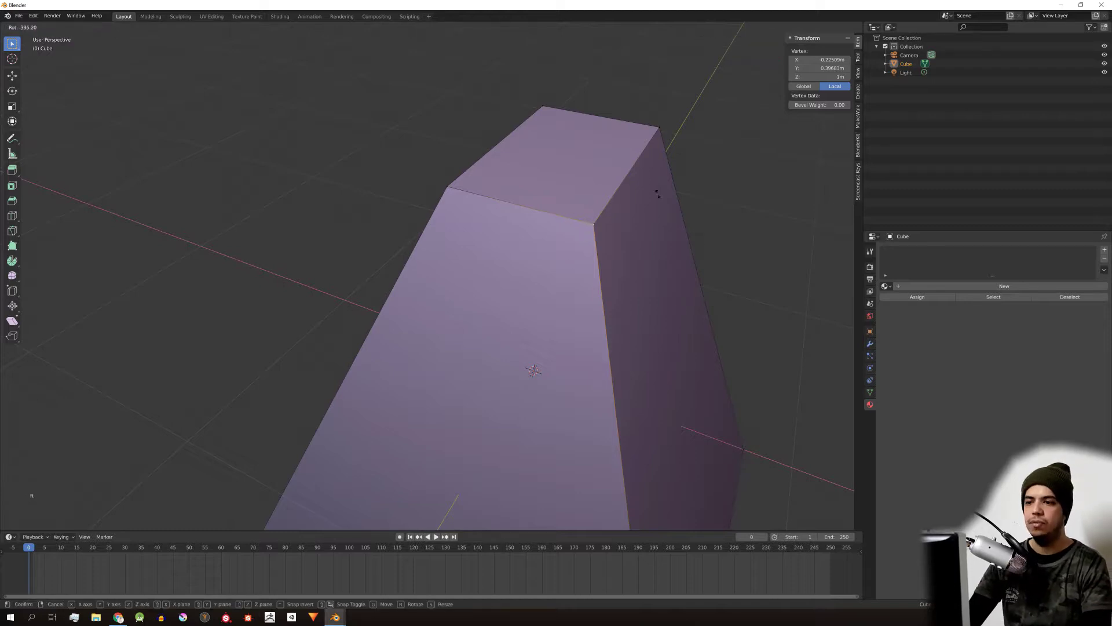
{"action": "right_click", "coordinate": [627, 223]}
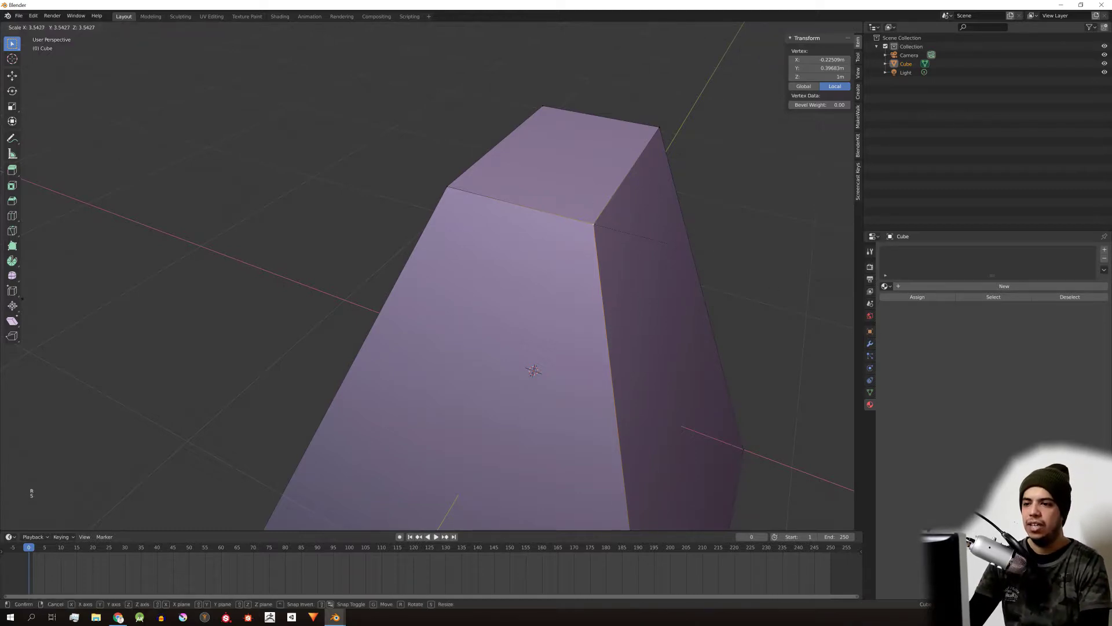
{"action": "left_click", "coordinate": [714, 238]}
Step: Select both corner vertices of a short top edge and try scaling them closer together
{"action": "left_click", "coordinate": [593, 224], "text": "shift"}
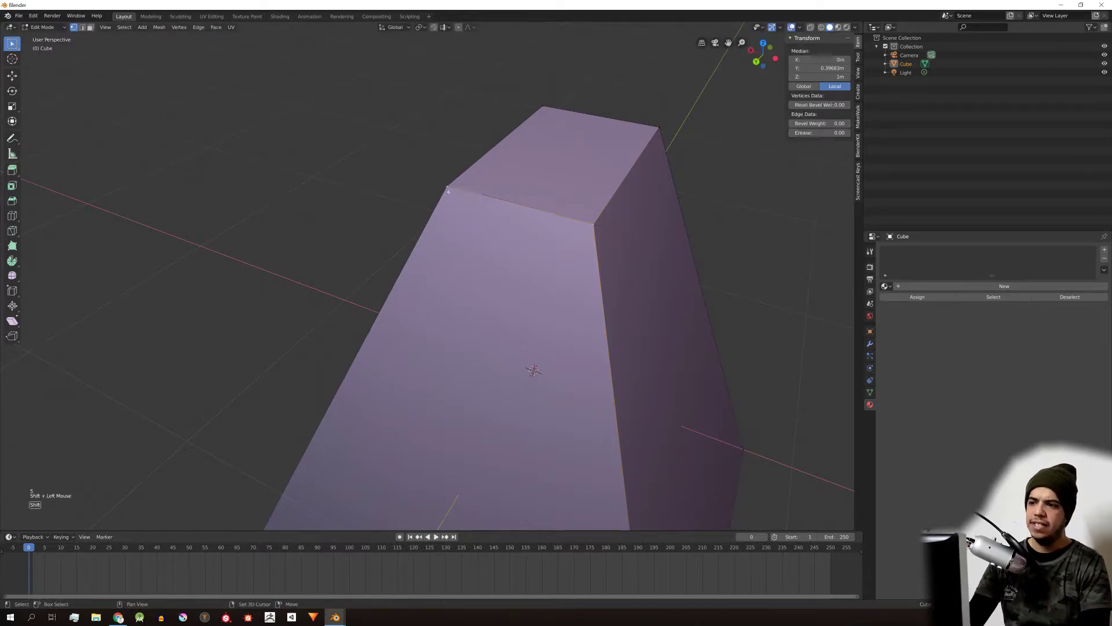
{"action": "middle_click_drag", "start_coordinate": [593, 224], "coordinate": [586, 228]}
{"action": "key", "text": "s"}
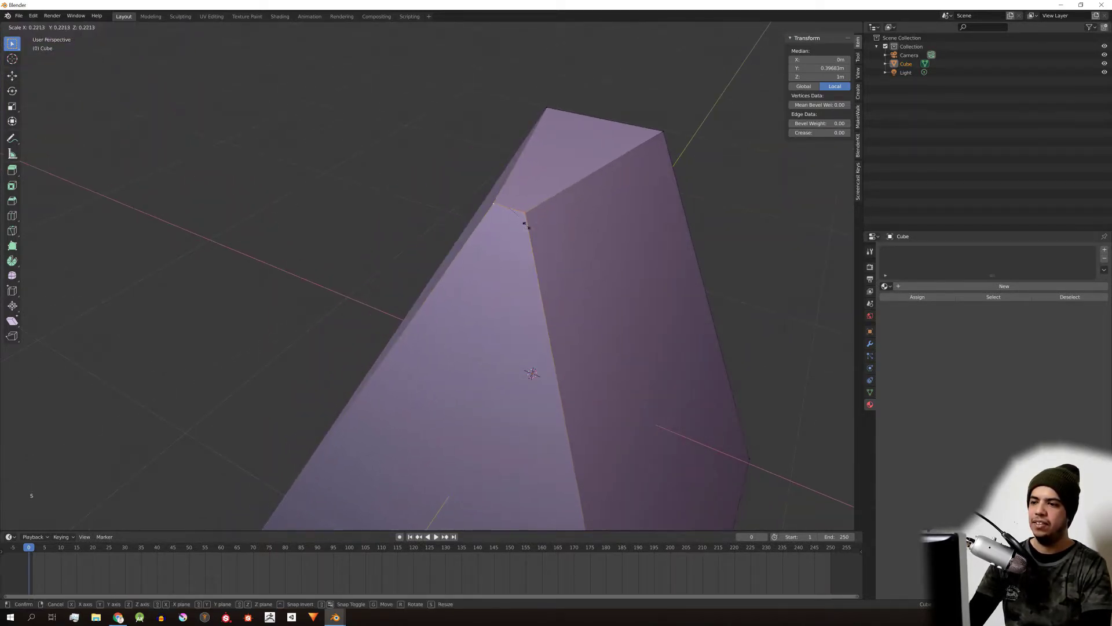
{"action": "key", "text": "Escape"}
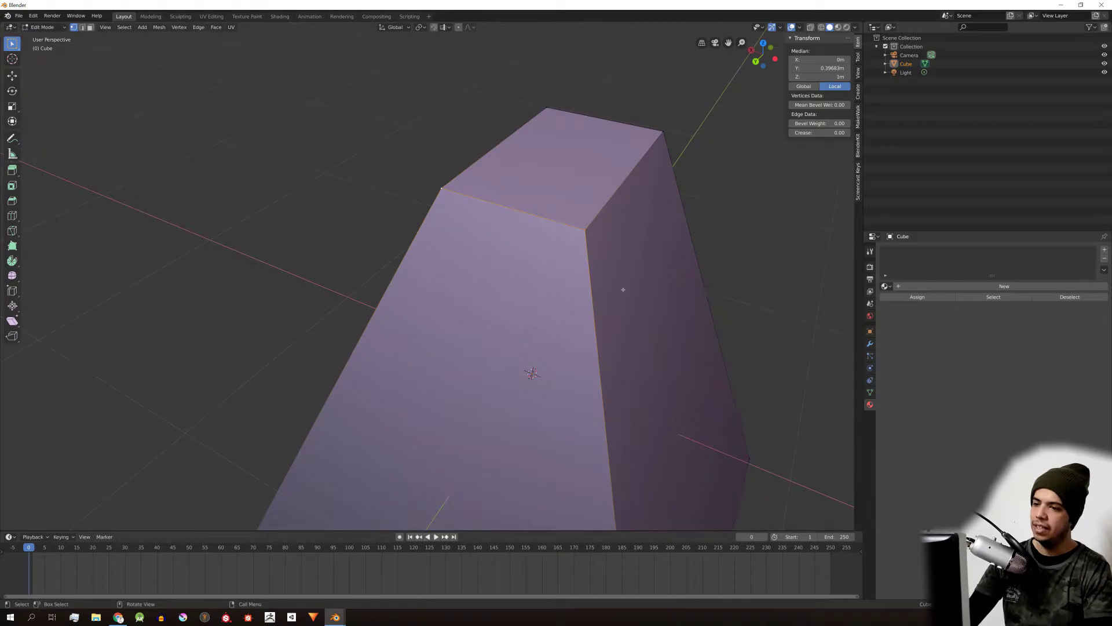
{"action": "key", "text": "s"}
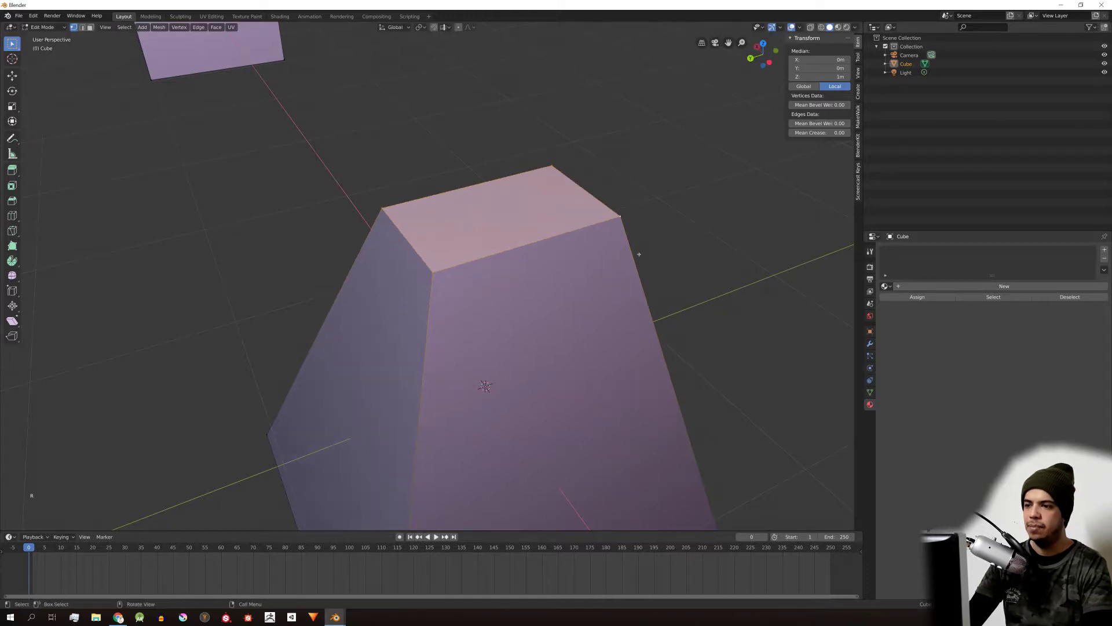
{"action": "scroll", "coordinate": [637, 249], "scroll_direction": "up", "scroll_amount": 3}
{"action": "scroll", "coordinate": [551, 250], "scroll_direction": "down", "scroll_amount": 3}
{"action": "scroll", "coordinate": [531, 236], "scroll_direction": "up", "scroll_amount": 3}
{"action": "scroll", "coordinate": [532, 236], "scroll_direction": "down", "scroll_amount": 4}
{"action": "middle_click_drag", "start_coordinate": [531, 236], "coordinate": [549, 270], "text": "shift"}
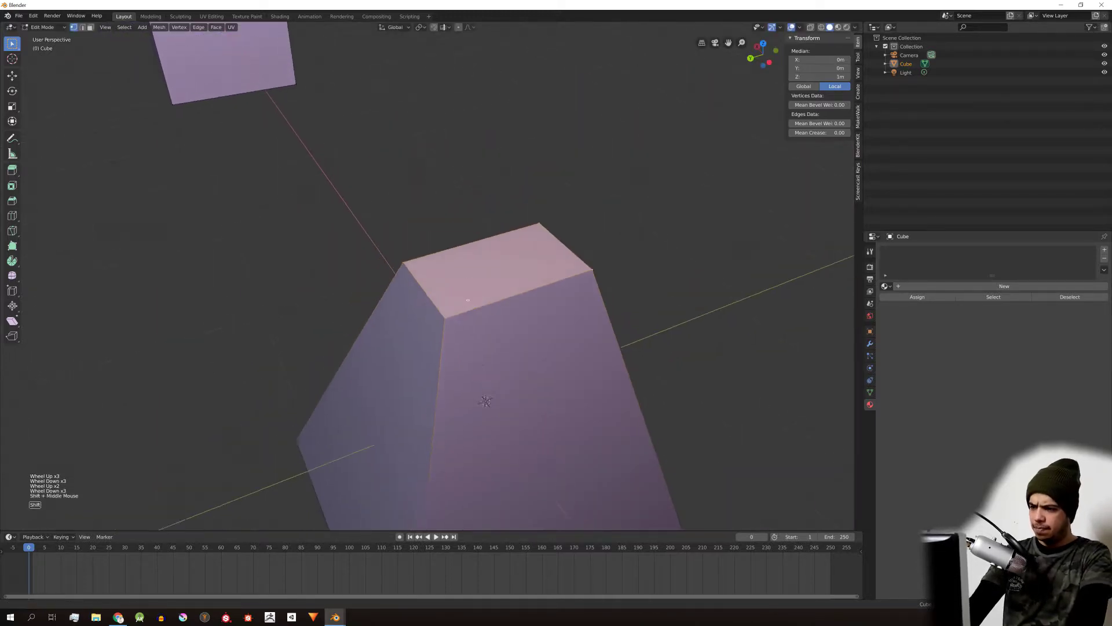
Step: Select the two corner vertices of the top's short edge and try moving them freely outward from the shape
{"action": "left_click", "coordinate": [606, 313]}
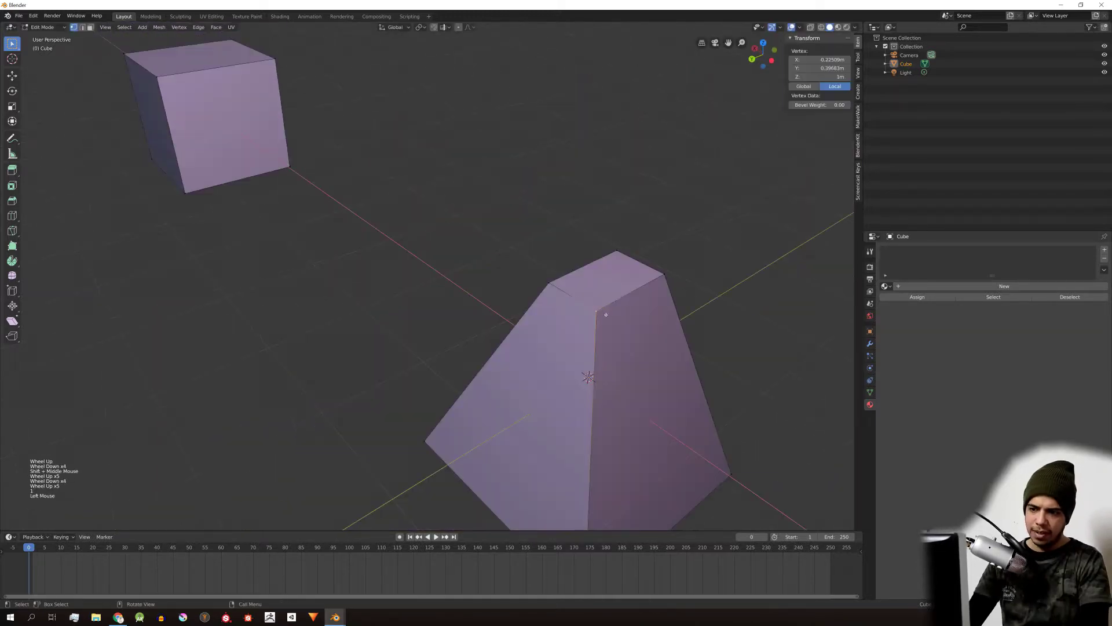
{"action": "middle_click_drag", "start_coordinate": [606, 313], "coordinate": [444, 264], "text": "shift"}
{"action": "scroll", "coordinate": [532, 296], "scroll_direction": "up", "scroll_amount": 3}
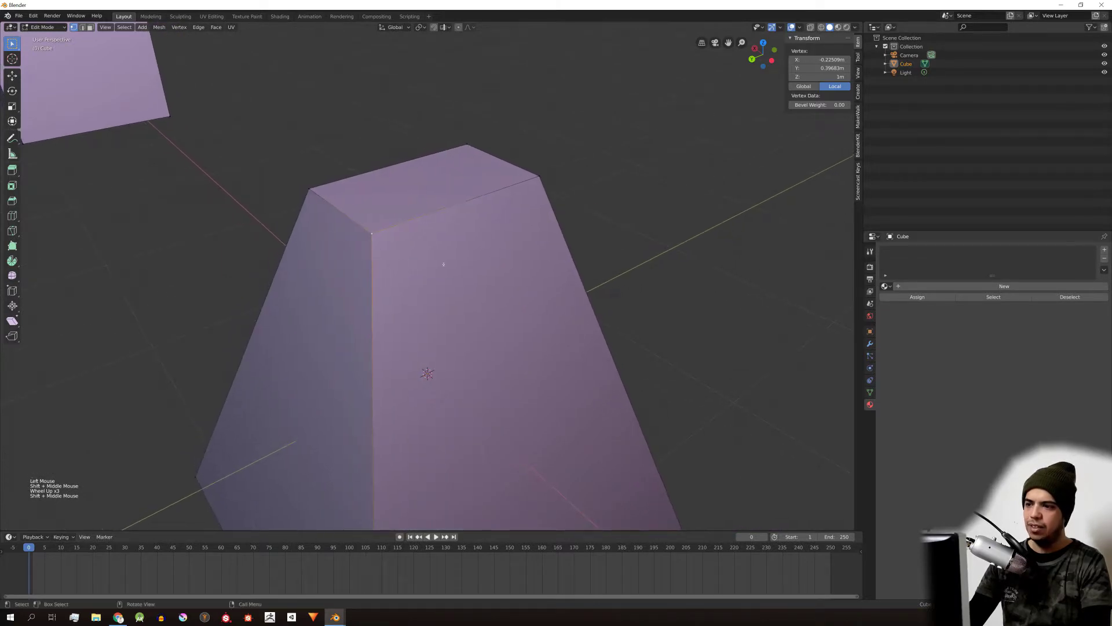
{"action": "left_click", "coordinate": [314, 194], "text": "shift"}
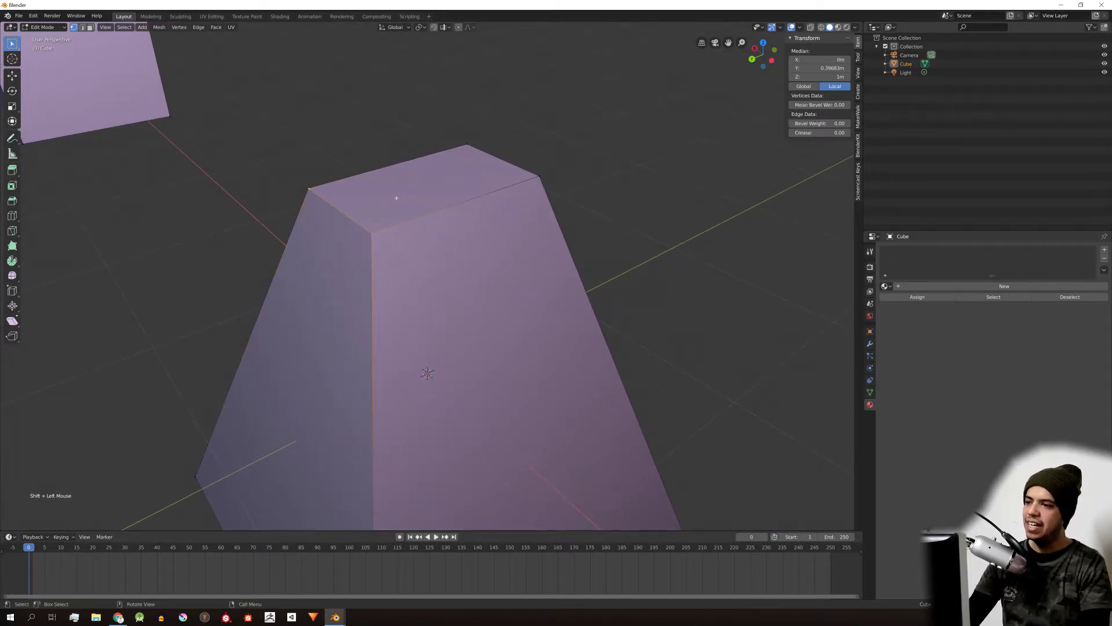
{"action": "left_click", "coordinate": [370, 231], "text": "shift"}
{"action": "middle_click_drag", "start_coordinate": [371, 232], "coordinate": [417, 150]}
{"action": "middle_click_drag", "start_coordinate": [417, 151], "coordinate": [452, 91], "text": "shift"}
{"action": "key", "text": "g"}
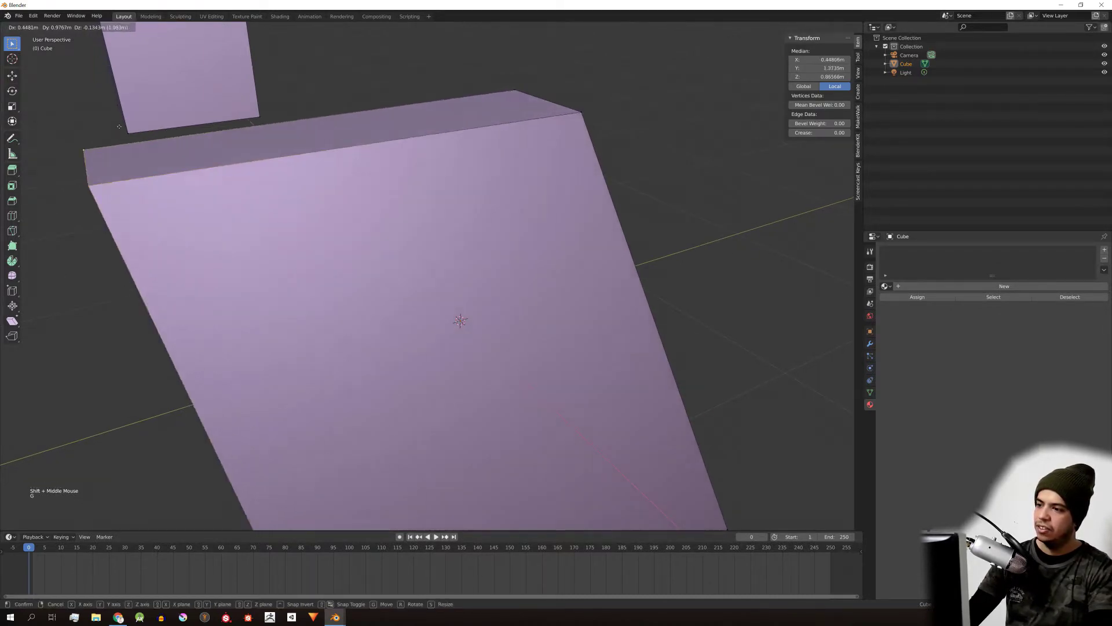
{"action": "key", "text": "g"}
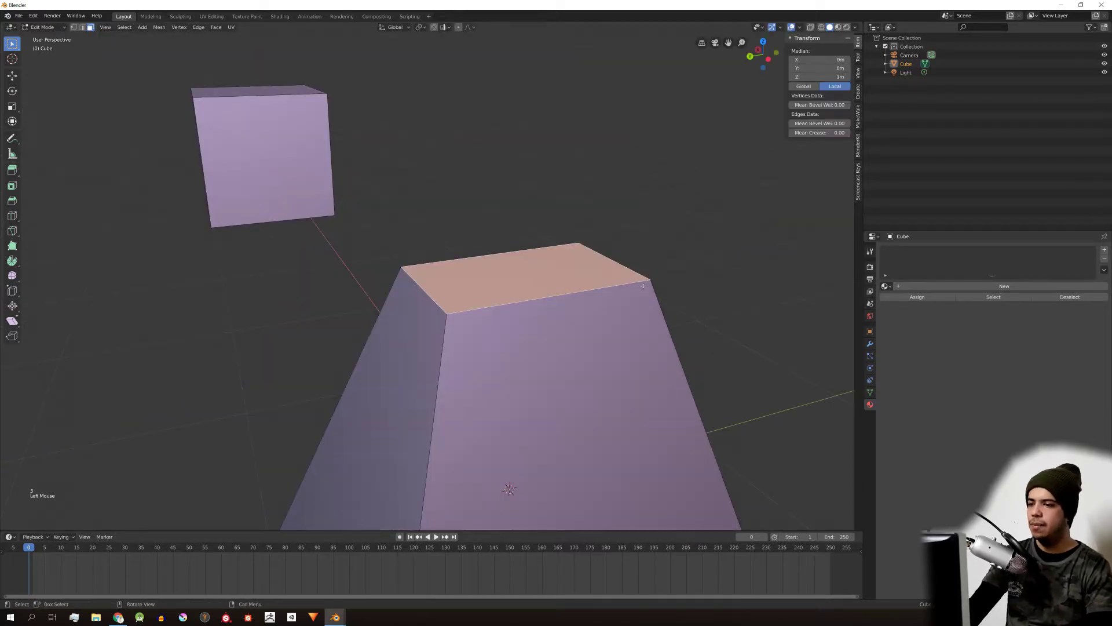
Step: Duplicate the selected top face and raise the copy about 0.44 m along the Z axis
{"action": "key", "text": "shift+d"}
{"action": "key", "text": "z"}
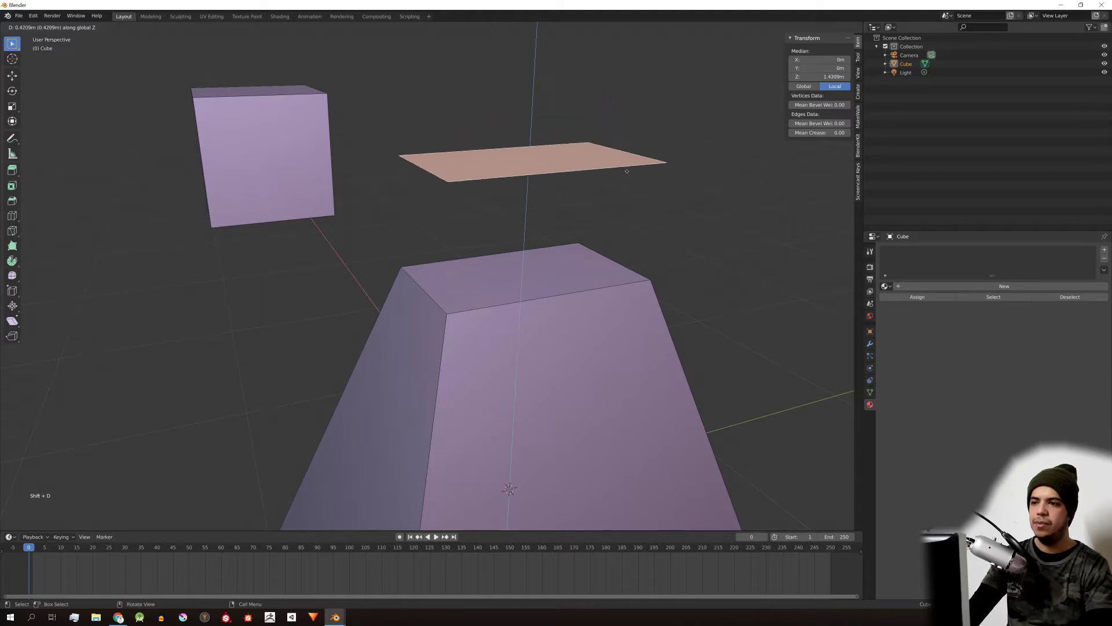
{"action": "left_click", "coordinate": [626, 171]}
{"action": "scroll", "coordinate": [602, 213], "scroll_direction": "down", "scroll_amount": 2}
Step: Select the pyramid's original top face below the raised copy and delete it with the Faces option
{"action": "left_click", "coordinate": [485, 284]}
{"action": "mouse_move", "coordinate": [486, 283]}
{"action": "middle_mouse_down"}
{"action": "mouse_move", "coordinate": [519, 275]}
{"action": "mouse_move", "coordinate": [498, 279]}
{"action": "middle_mouse_up"}
{"action": "scroll", "coordinate": [510, 278], "scroll_direction": "up", "scroll_amount": 2}
{"action": "scroll", "coordinate": [510, 278], "scroll_direction": "down", "scroll_amount": 1}
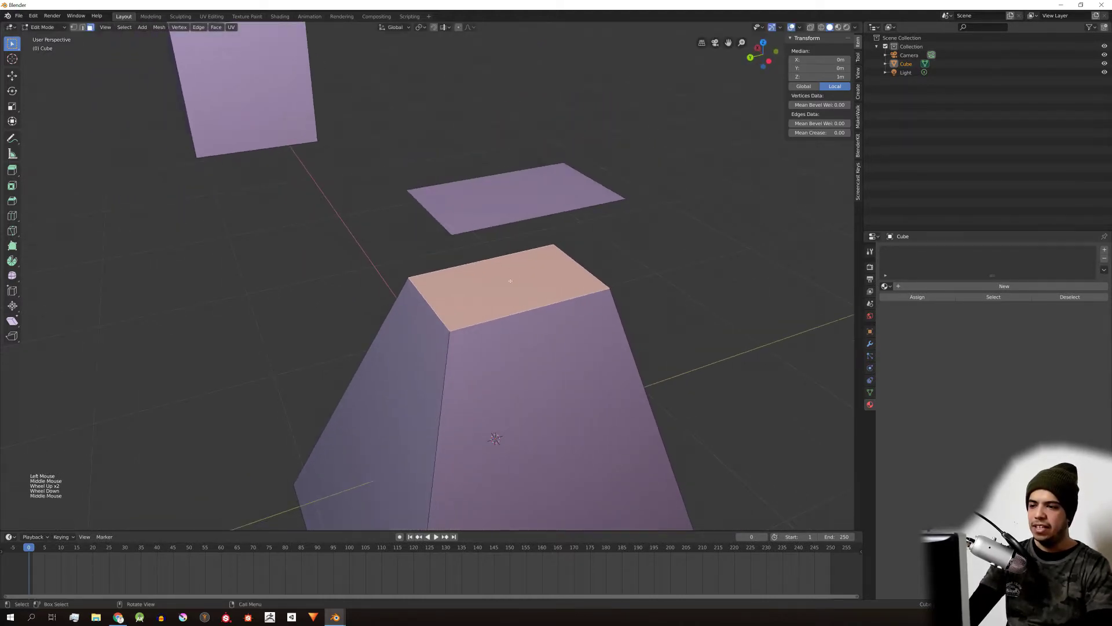
{"action": "scroll", "coordinate": [498, 279], "scroll_direction": "up", "scroll_amount": 1}
{"action": "key", "text": "x"}
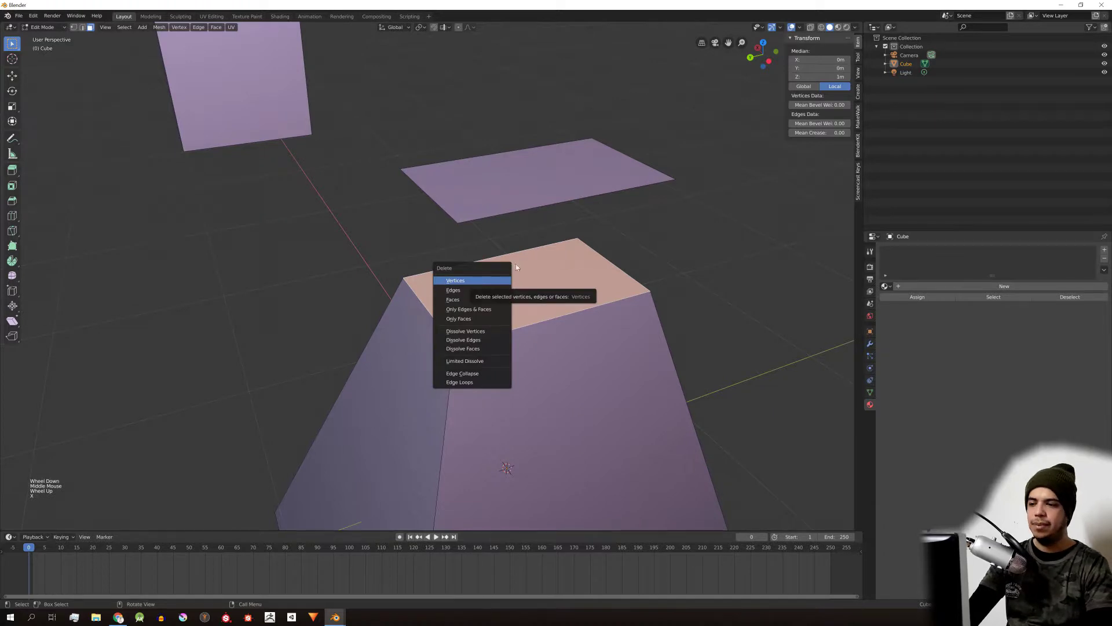
{"action": "left_click", "coordinate": [458, 300]}
Step: Select the four vertices along one long side of the opening and the floating face, and fill them with a face
{"action": "middle_click_drag", "start_coordinate": [464, 296], "coordinate": [535, 240]}
{"action": "scroll", "coordinate": [470, 250], "scroll_direction": "down", "scroll_amount": 2}
{"action": "left_click", "coordinate": [471, 250]}
{"action": "left_click", "coordinate": [503, 294], "text": "shift"}
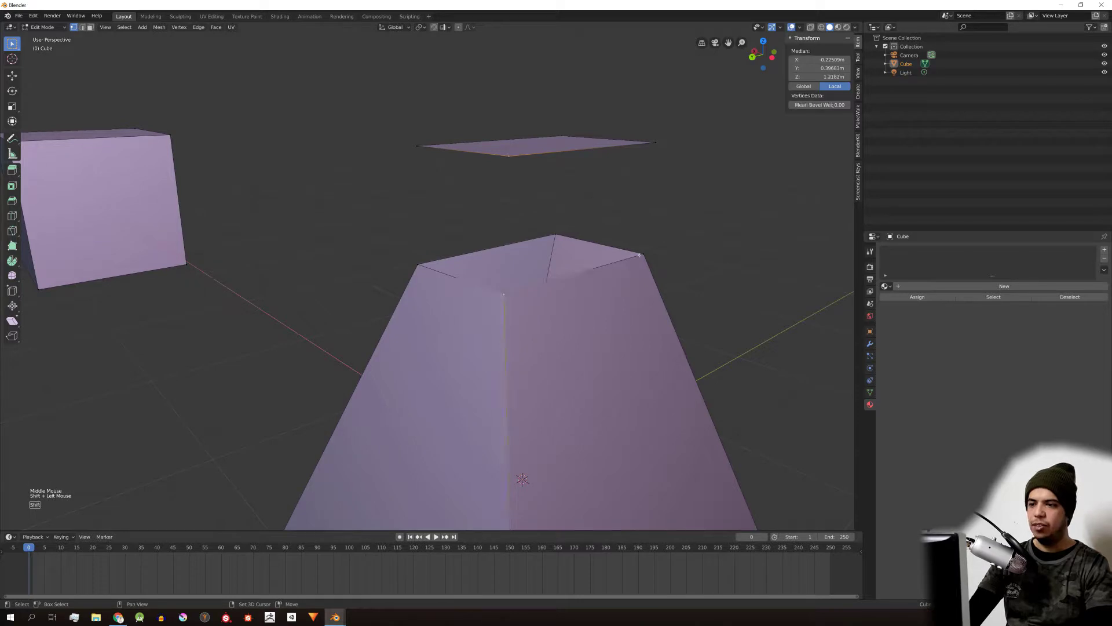
{"action": "left_click", "coordinate": [643, 254], "text": "shift"}
{"action": "left_click", "coordinate": [654, 142], "text": "shift"}
{"action": "middle_click_drag", "start_coordinate": [653, 142], "coordinate": [568, 210]}
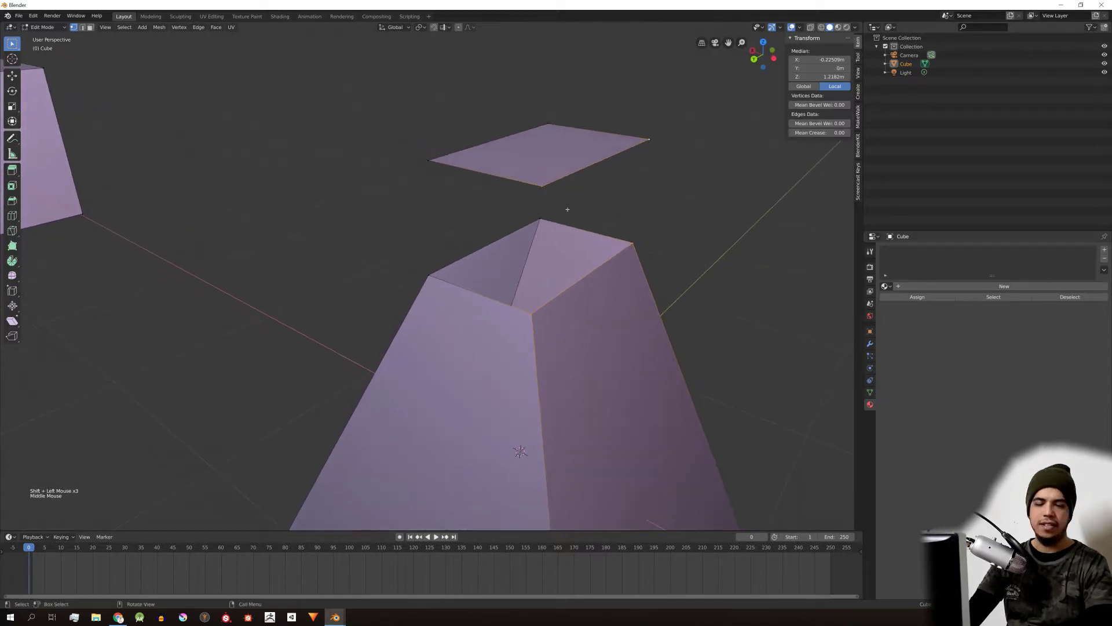
{"action": "key", "text": "f"}
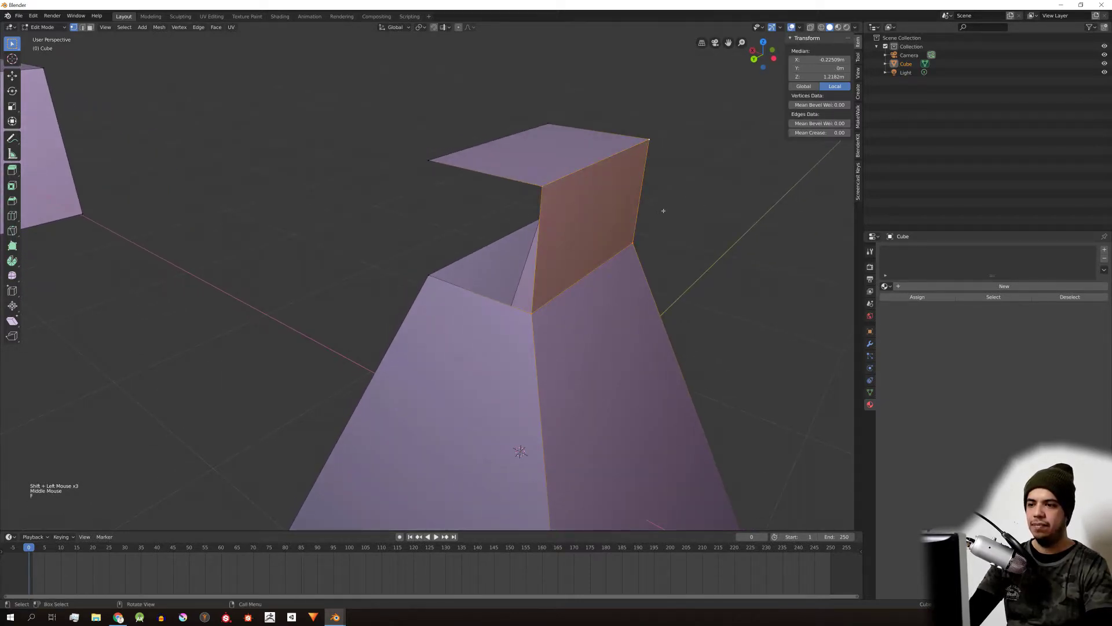
Step: Select the four vertices of an adjacent short side between the opening and the floating face, and fill that side
{"action": "middle_click_drag", "start_coordinate": [659, 209], "coordinate": [442, 228]}
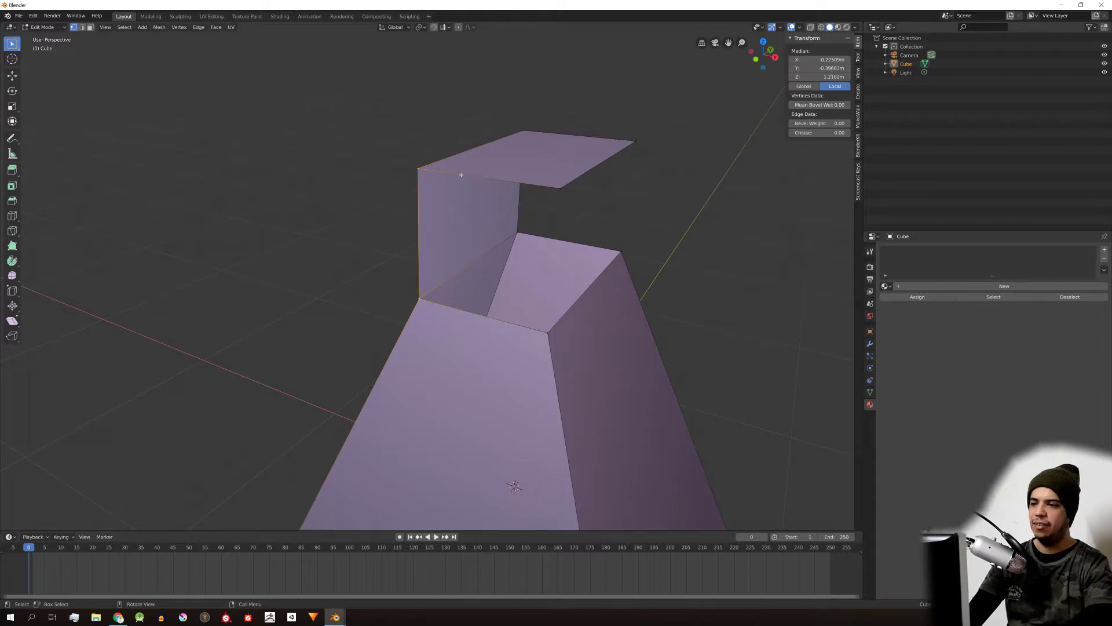
{"action": "left_click", "coordinate": [424, 177]}
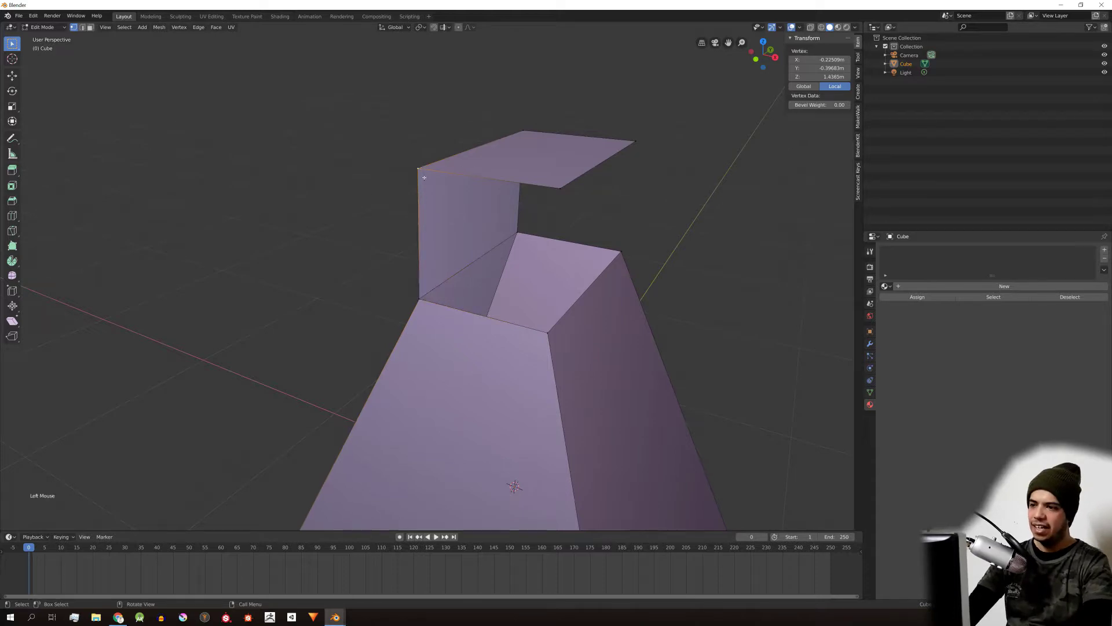
{"action": "left_click", "coordinate": [420, 301], "text": "shift"}
{"action": "left_click", "coordinate": [548, 332], "text": "shift"}
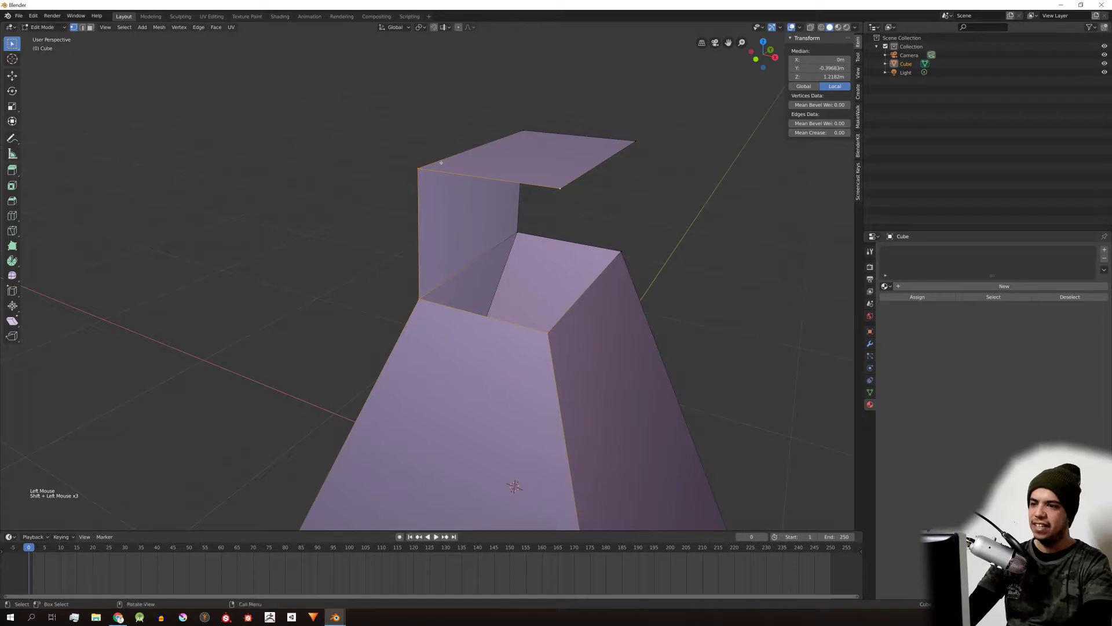
{"action": "key", "text": "f"}
Step: Select the four vertices of the second long side and fill them with a face
{"action": "left_click", "coordinate": [418, 168]}
{"action": "left_click", "coordinate": [560, 187], "text": "shift"}
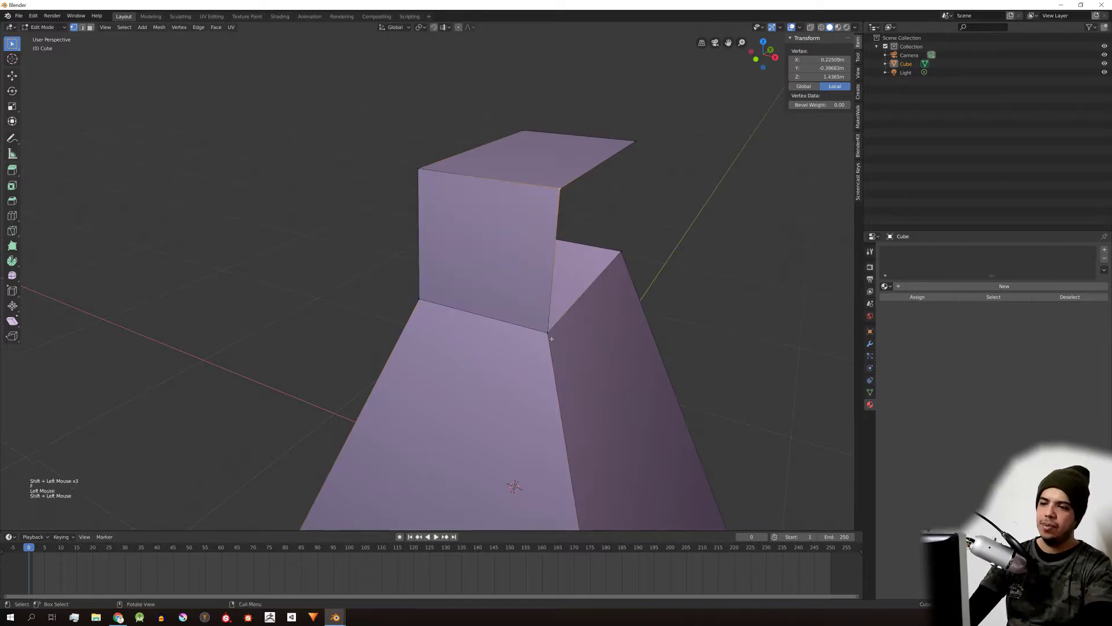
{"action": "left_click", "coordinate": [548, 332], "text": "shift"}
{"action": "left_click", "coordinate": [633, 142], "text": "shift"}
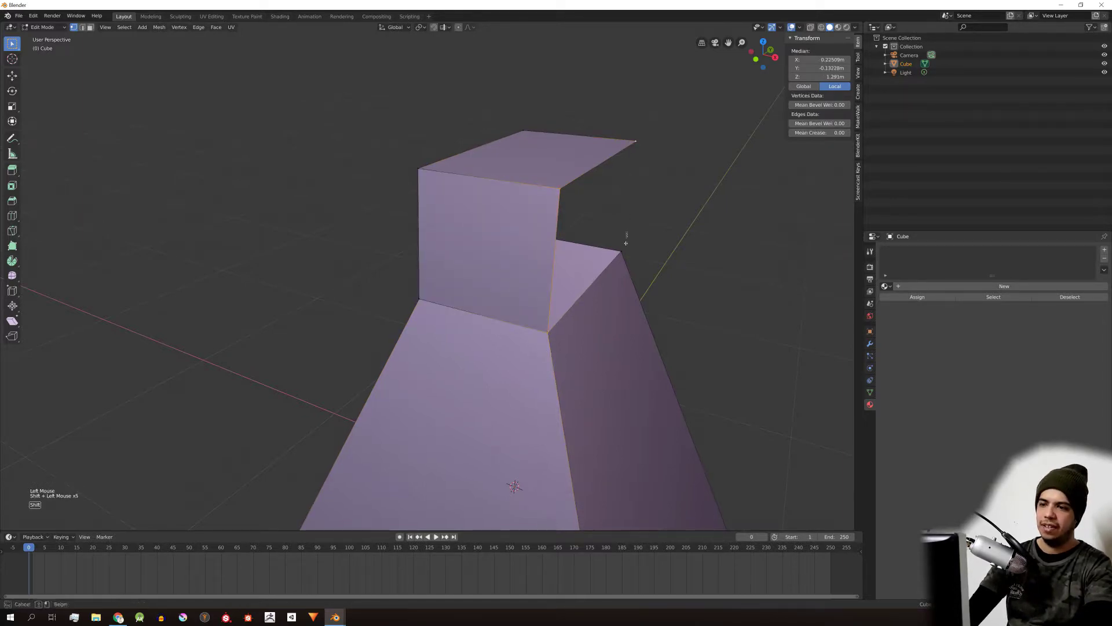
{"action": "left_click", "coordinate": [621, 252], "text": "shift"}
{"action": "key", "text": "c"}
{"action": "key", "text": "f"}
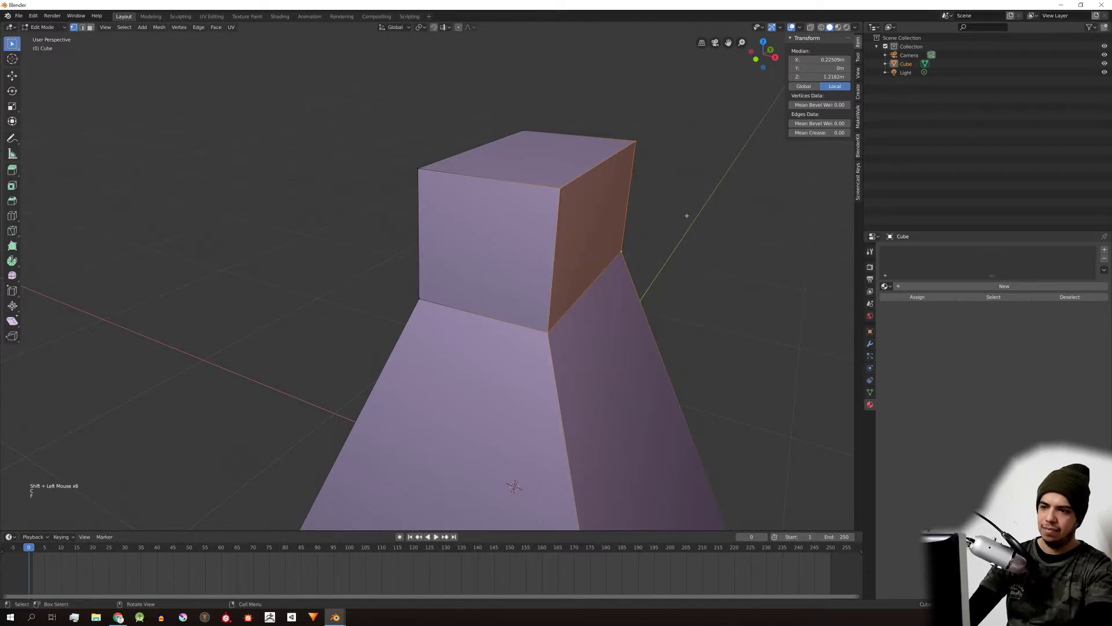
Step: Undo the fills and vertex selections back to the single filled long side
{"action": "right_click", "coordinate": [686, 214]}
{"action": "key", "text": "ctrl+z"}
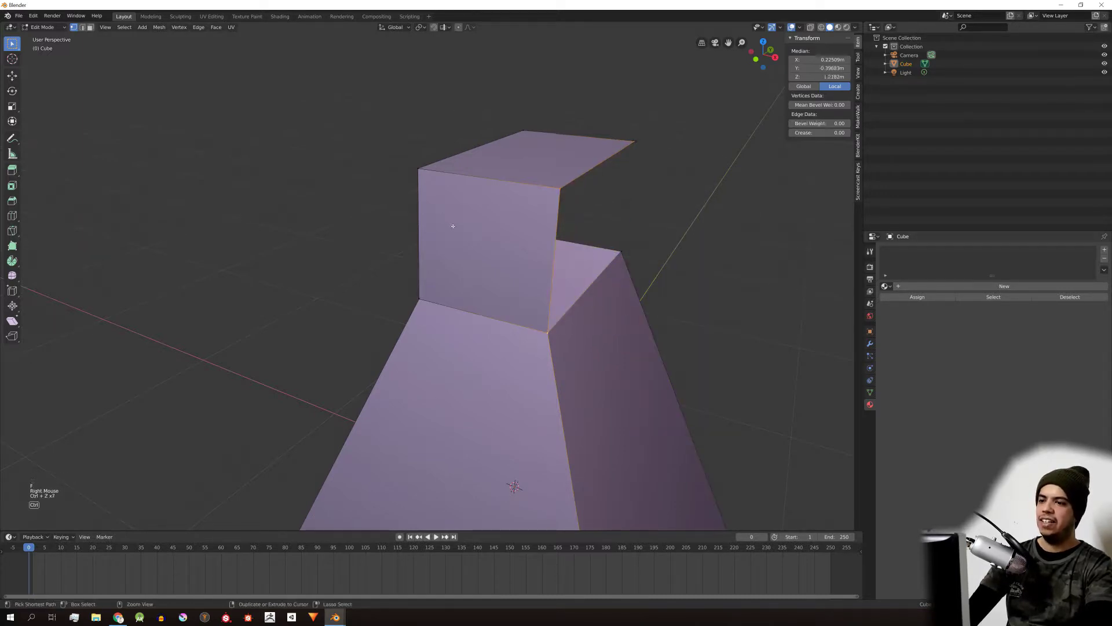
{"action": "key", "text": "ctrl+z"}
{"action": "key", "text": "ctrl+z"}
{"action": "key", "text": "ctrl+z"}
{"action": "key", "text": "ctrl+z"}
{"action": "key", "text": "ctrl+z"}
{"action": "middle_click_drag", "start_coordinate": [452, 226], "coordinate": [467, 196]}
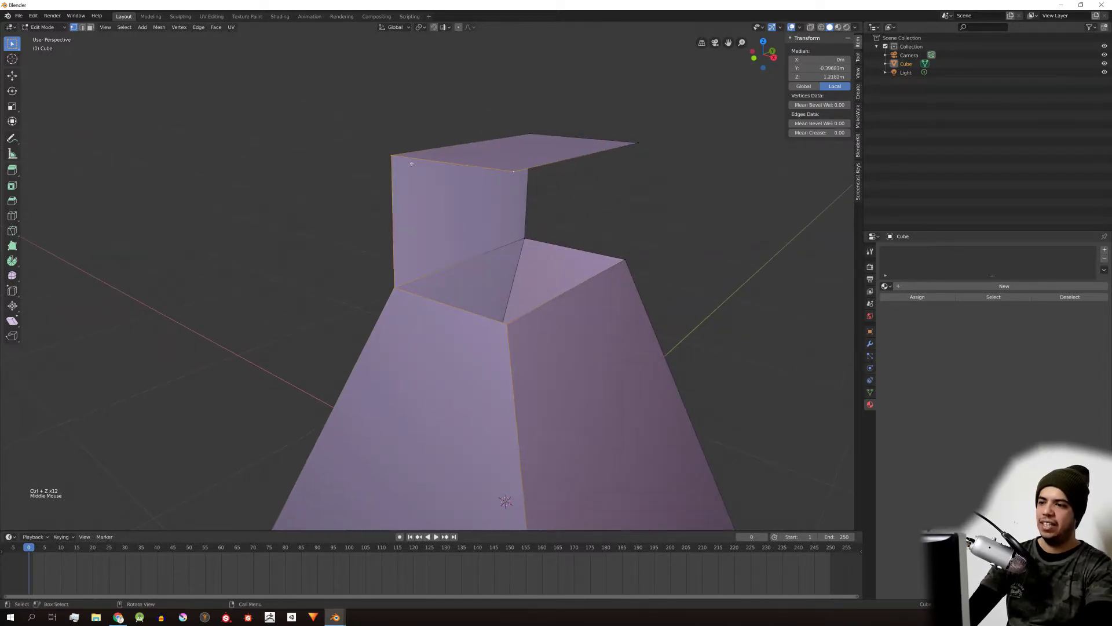
Step: Select the two vertices of an open side's edge and fill the remaining side faces one after another
{"action": "middle_click_drag", "start_coordinate": [578, 216], "coordinate": [601, 250]}
{"action": "left_click", "coordinate": [468, 273]}
{"action": "left_click", "coordinate": [443, 288], "text": "shift"}
{"action": "key", "text": "f"}
{"action": "key", "text": "f"}
{"action": "middle_click_drag", "start_coordinate": [691, 213], "coordinate": [635, 216]}
{"action": "key", "text": "f"}
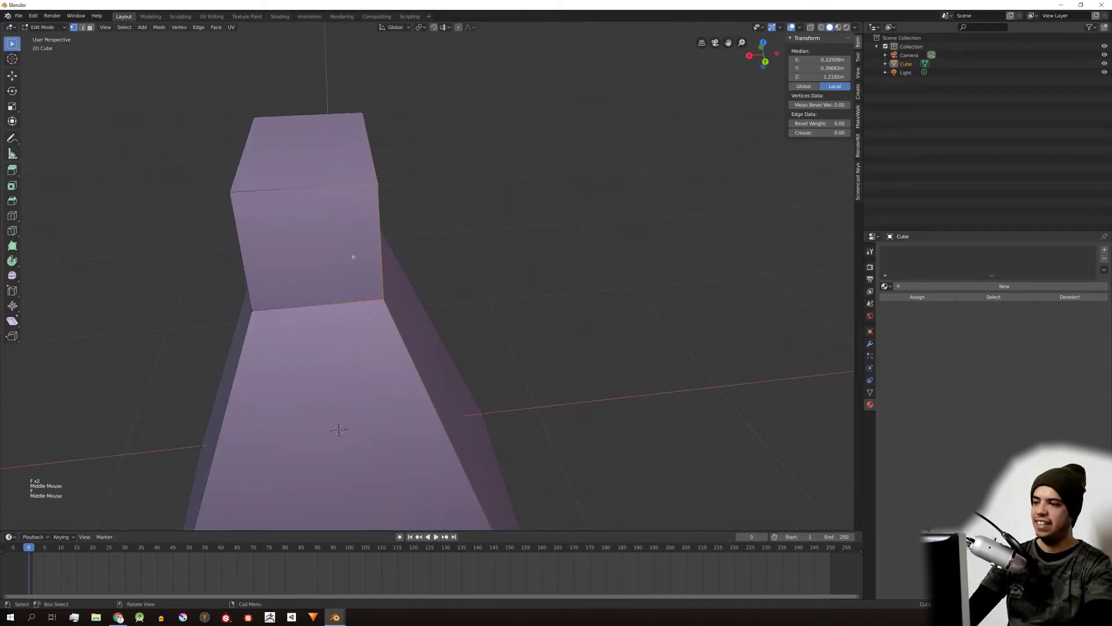
Step: Undo and redo the last face fill on the block above the pyramid
{"action": "middle_click_drag", "start_coordinate": [353, 256], "coordinate": [601, 266]}
{"action": "key", "text": "ctrl+z"}
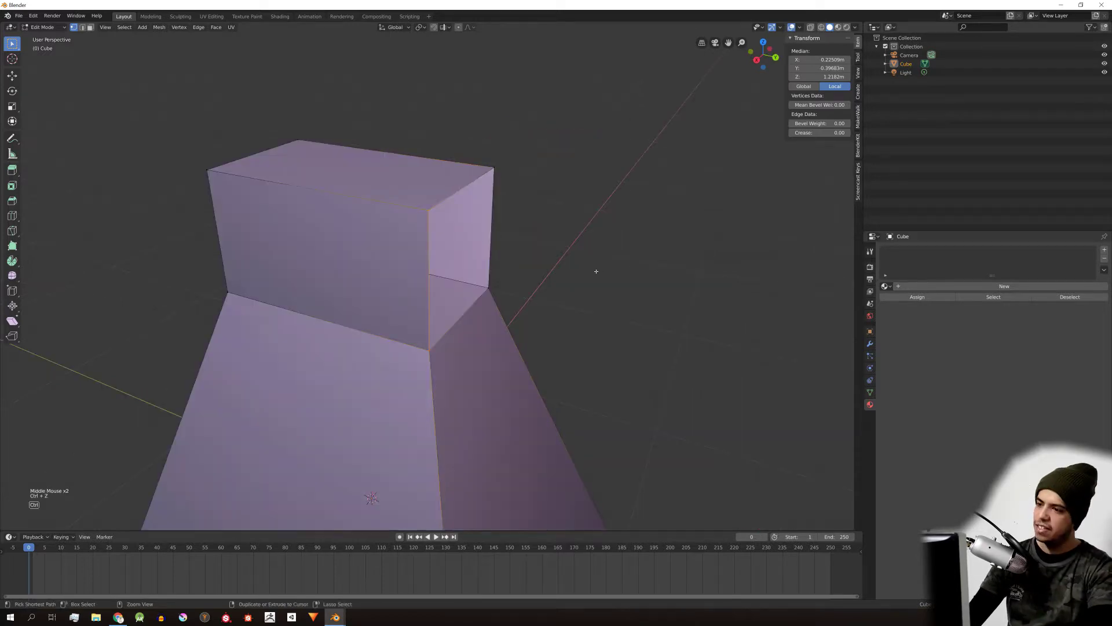
{"action": "key", "text": "ctrl+shift+z"}
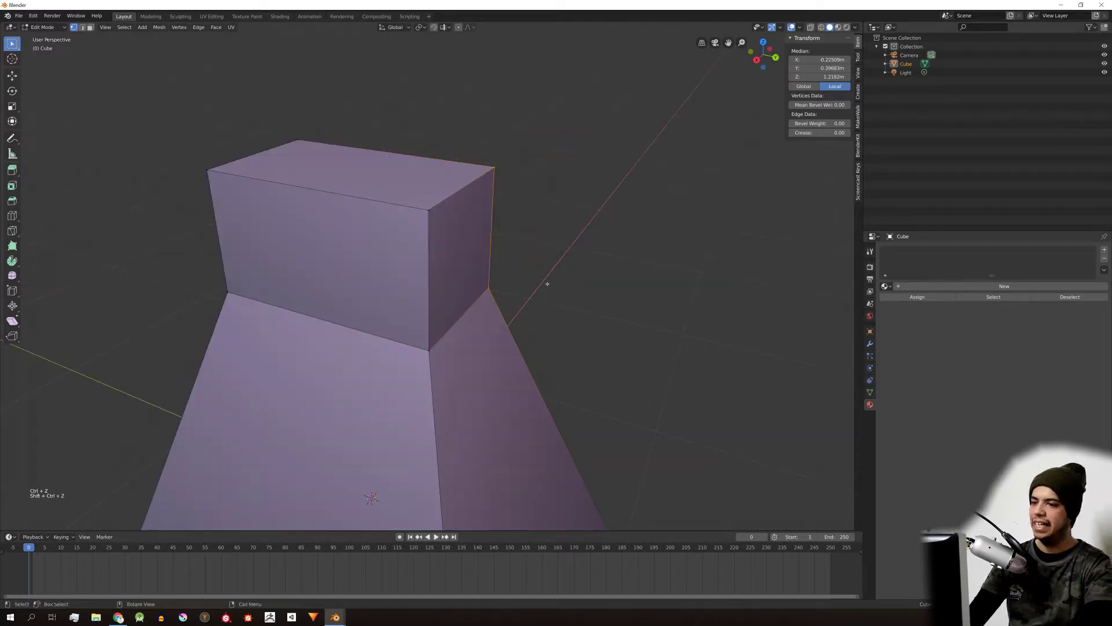
{"action": "scroll", "coordinate": [547, 290], "scroll_direction": "up", "scroll_amount": 1}
{"action": "key", "text": "ctrl+r"}
{"action": "middle_click_drag", "start_coordinate": [549, 286], "coordinate": [645, 227]}
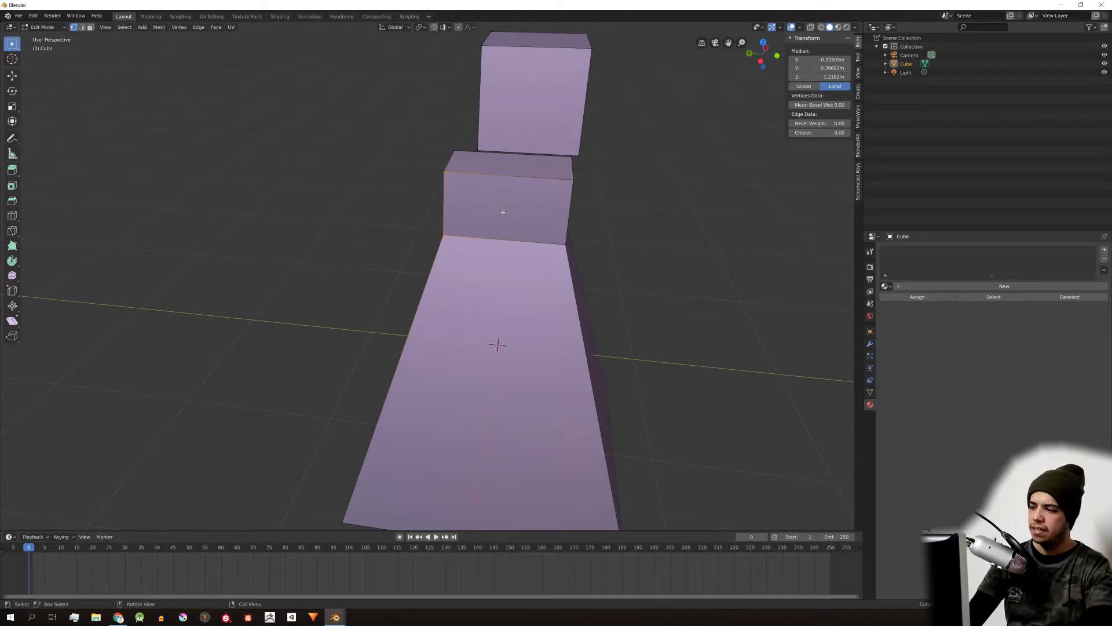
Step: Cut six evenly spaced horizontal edge loops around the pyramid's sloped sides without sliding them
{"action": "key", "text": "ctrl+r"}
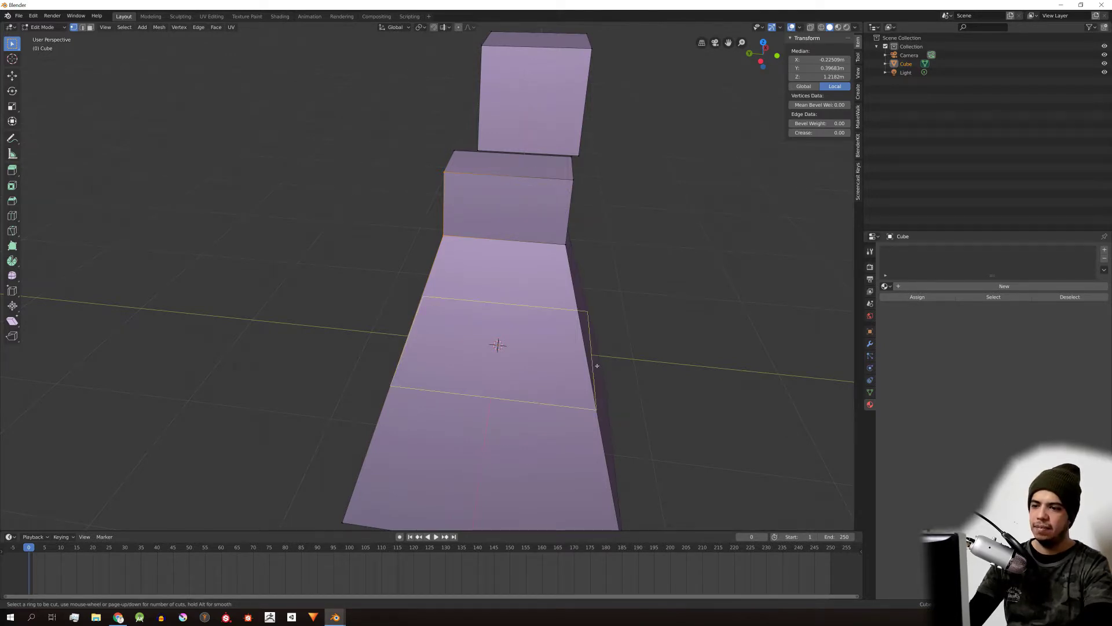
{"action": "middle_click_drag", "start_coordinate": [598, 365], "coordinate": [495, 337]}
{"action": "key", "text": "ctrl+r"}
{"action": "scroll", "coordinate": [494, 337], "scroll_direction": "down", "scroll_amount": 3}
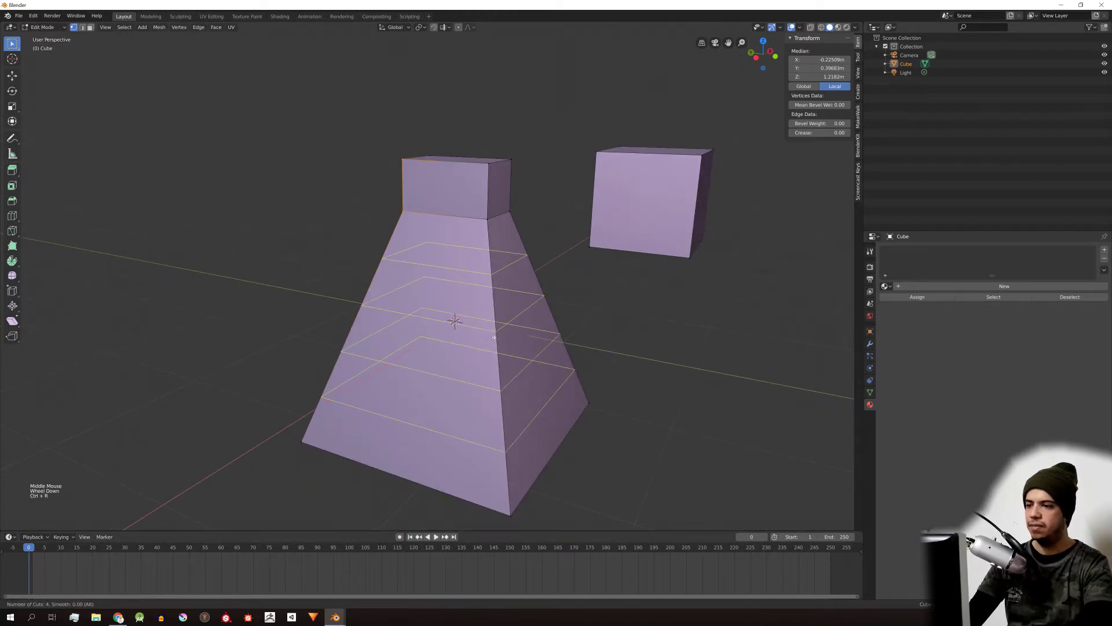
{"action": "left_click", "coordinate": [494, 337]}
{"action": "right_click", "coordinate": [494, 337]}
Step: Cut three evenly spaced horizontal edge loops around the block on top of the pyramid
{"action": "key", "text": "ctrl+r"}
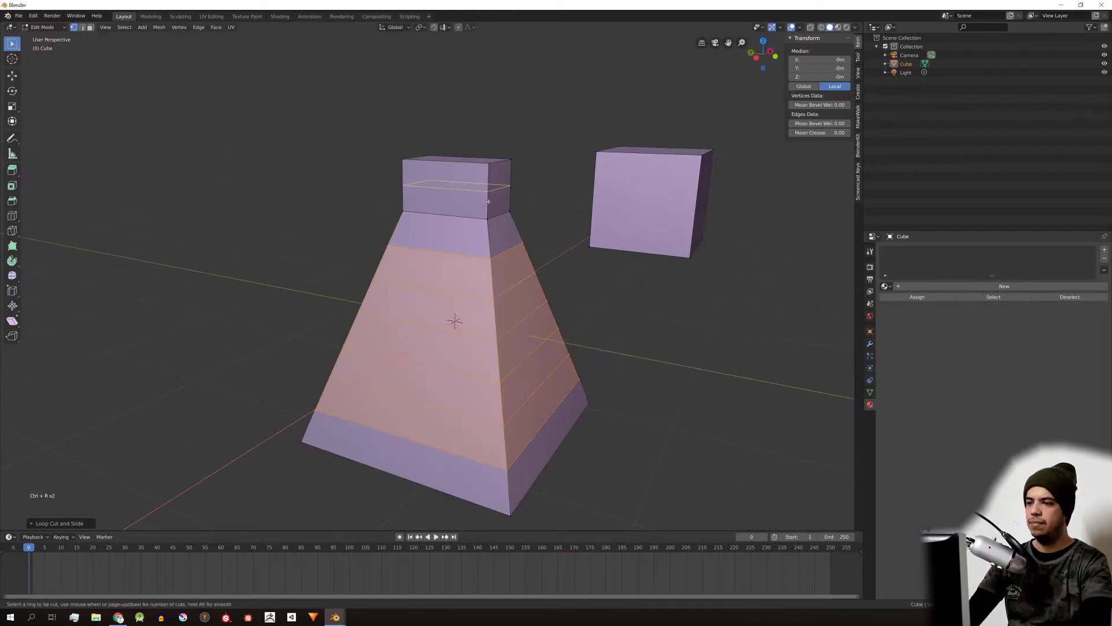
{"action": "scroll", "coordinate": [489, 201], "scroll_direction": "up", "scroll_amount": 4}
{"action": "left_click", "coordinate": [488, 201]}
{"action": "right_click", "coordinate": [489, 201]}
Step: Add four evenly spaced vertical edge loops in each direction through the block and pyramid
{"action": "key", "text": "ctrl+r"}
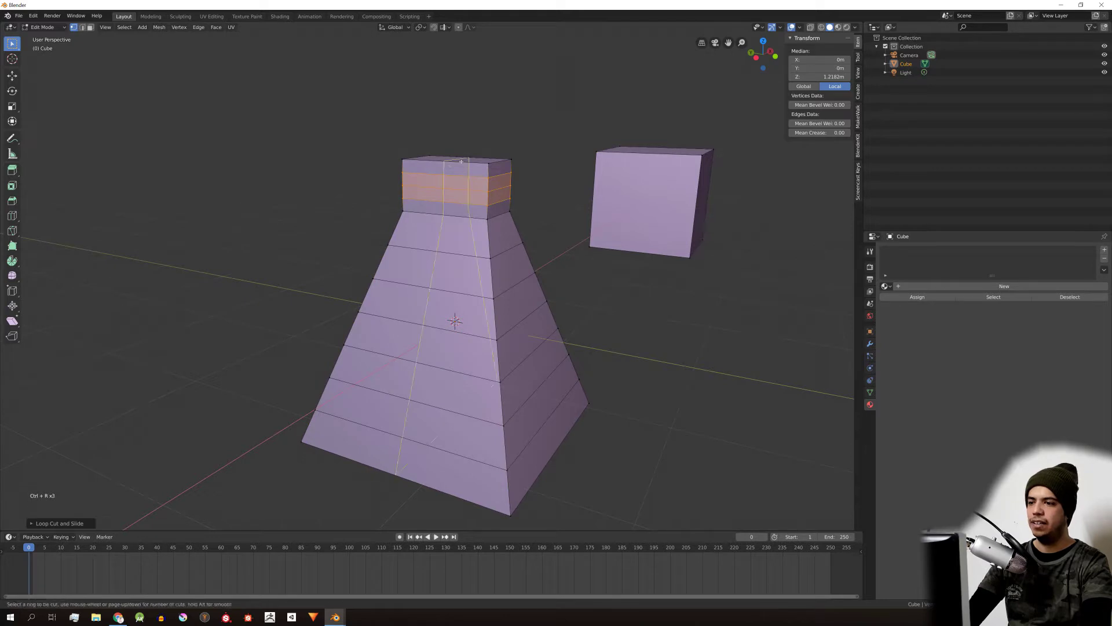
{"action": "left_click", "coordinate": [461, 161]}
{"action": "right_click", "coordinate": [461, 161]}
{"action": "middle_click_drag", "start_coordinate": [461, 161], "coordinate": [395, 266]}
{"action": "key", "text": "ctrl+r"}
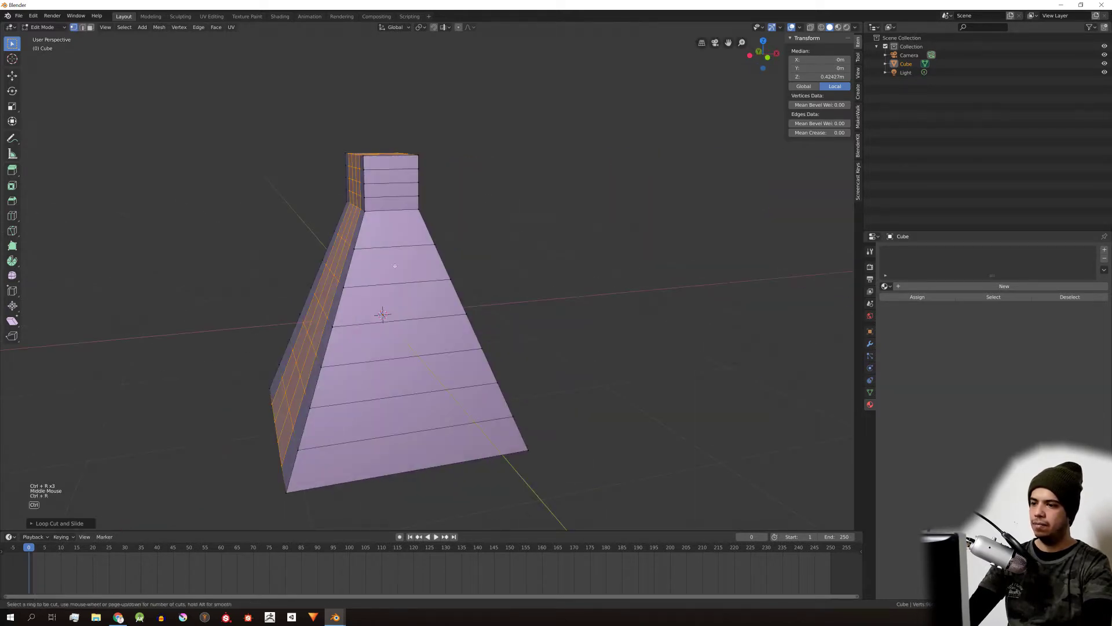
{"action": "left_click", "coordinate": [389, 206]}
{"action": "right_click", "coordinate": [389, 205]}
Step: Try moving a single vertex on the pyramid's side
{"action": "middle_click_drag", "start_coordinate": [389, 205], "coordinate": [461, 256]}
{"action": "left_click", "coordinate": [497, 271]}
{"action": "left_click", "coordinate": [497, 272]}
{"action": "key", "text": "g"}
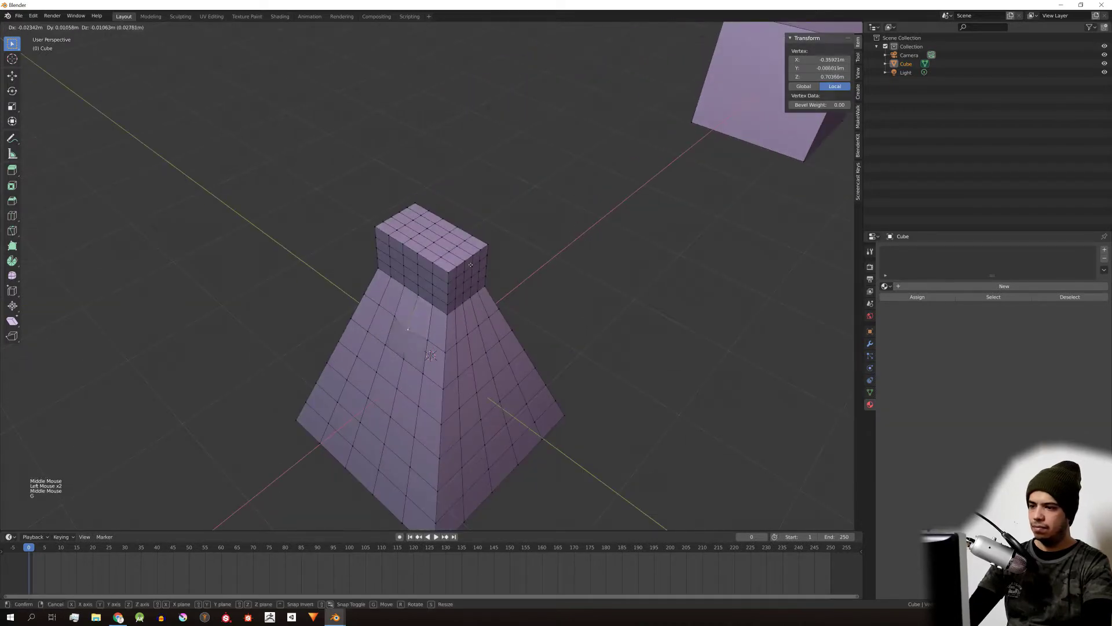
Step: Try raising two neighbouring vertices of the block's top face along the global Z axis
{"action": "left_click", "coordinate": [429, 235]}
{"action": "left_click", "coordinate": [437, 240], "text": "shift"}
{"action": "key", "text": "g"}
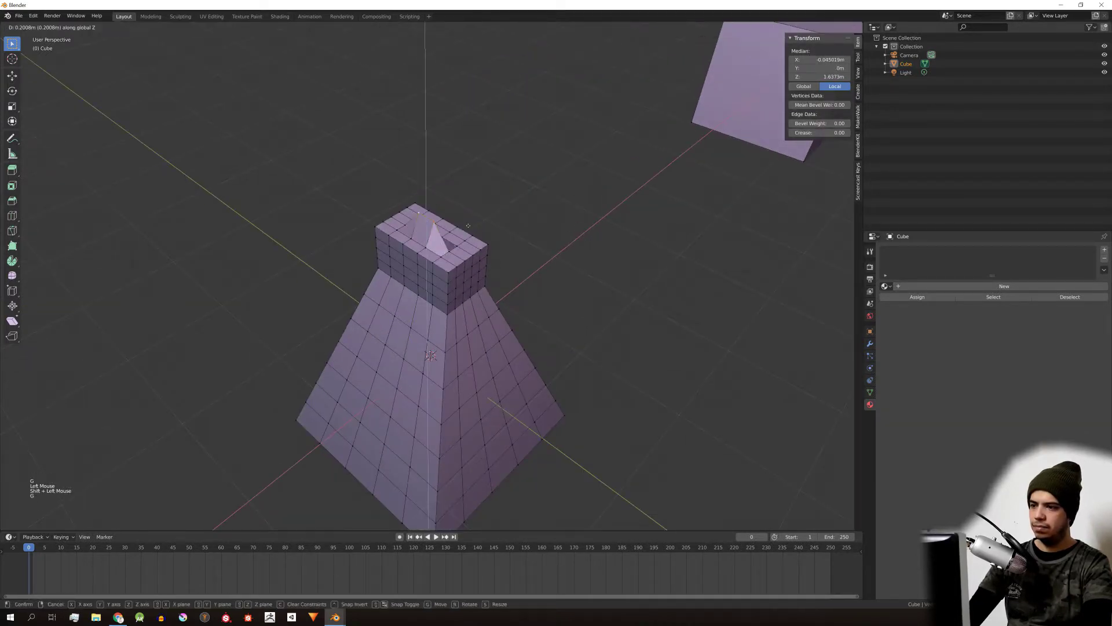
{"action": "left_click", "coordinate": [480, 219]}
{"action": "middle_click_drag", "start_coordinate": [479, 219], "coordinate": [503, 261]}
{"action": "scroll", "coordinate": [437, 214], "scroll_direction": "up", "scroll_amount": 4}
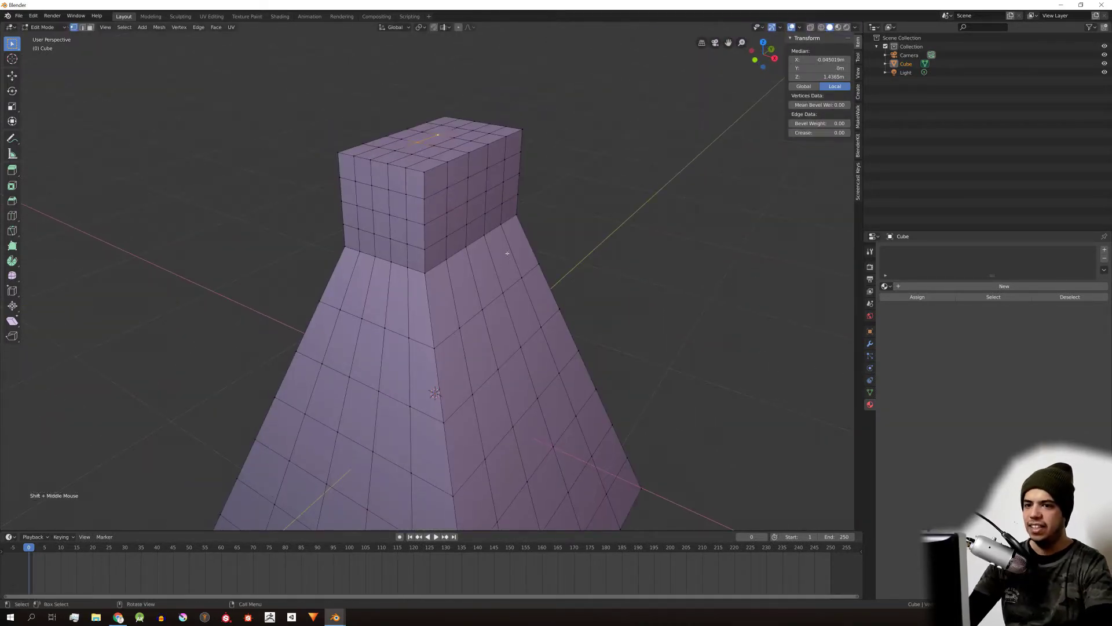
{"action": "scroll", "coordinate": [561, 262], "scroll_direction": "up", "scroll_amount": 2}
{"action": "scroll", "coordinate": [561, 262], "scroll_direction": "down", "scroll_amount": 2}
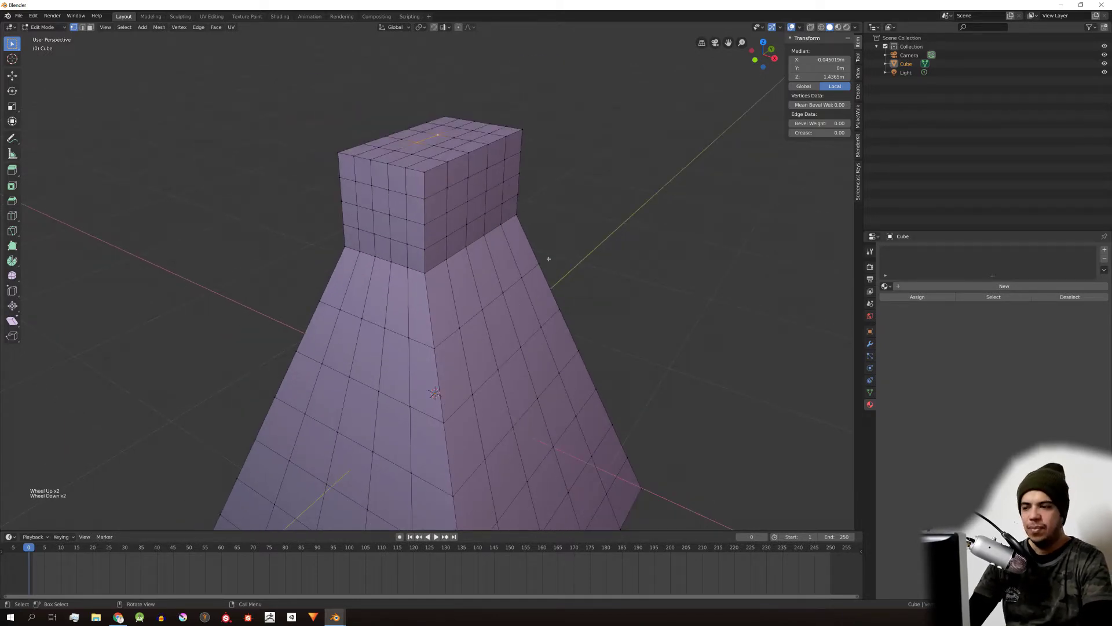
Step: Select the upper horizontal edge loop around the block, delete its vertices, and undo the deletion
{"action": "middle_click_drag", "start_coordinate": [549, 259], "coordinate": [459, 173], "text": "alt"}
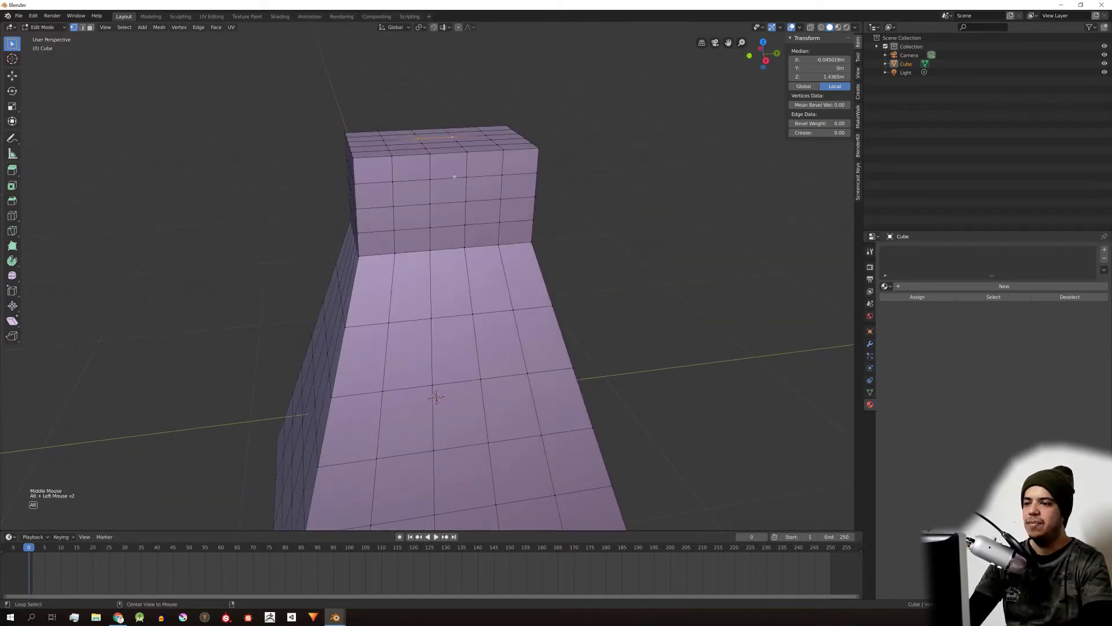
{"action": "left_click", "coordinate": [454, 176], "text": "alt"}
{"action": "key", "text": "x"}
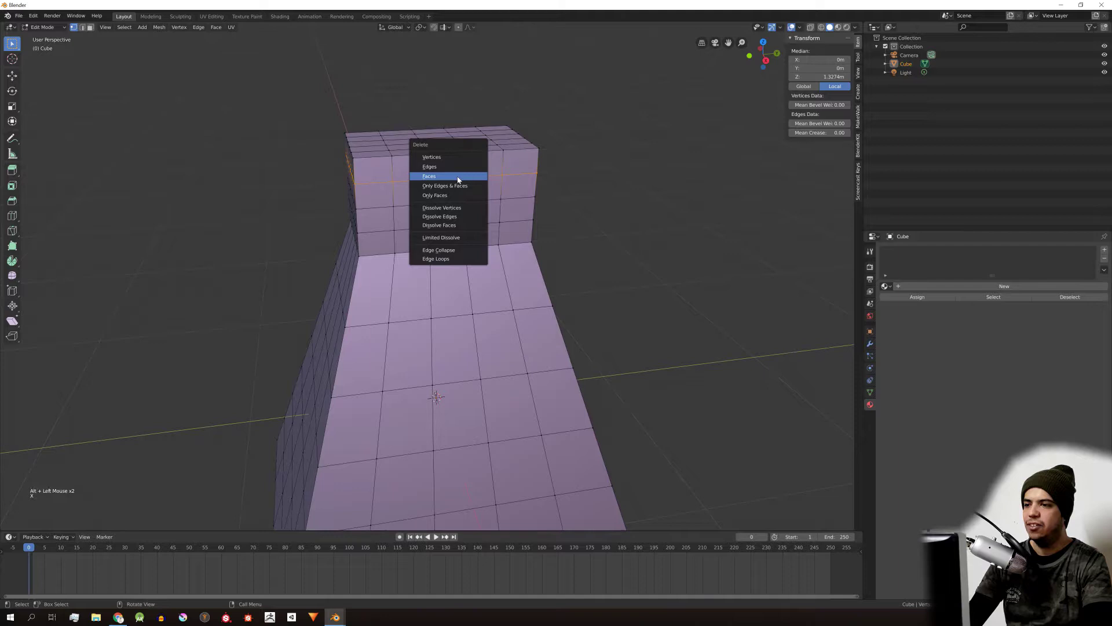
{"action": "left_click", "coordinate": [433, 157]}
{"action": "middle_click_drag", "start_coordinate": [434, 157], "coordinate": [534, 255]}
{"action": "key", "text": "ctrl+z"}
{"action": "middle_click", "coordinate": [534, 184]}
{"action": "scroll", "coordinate": [534, 255], "scroll_direction": "up", "scroll_amount": 2}
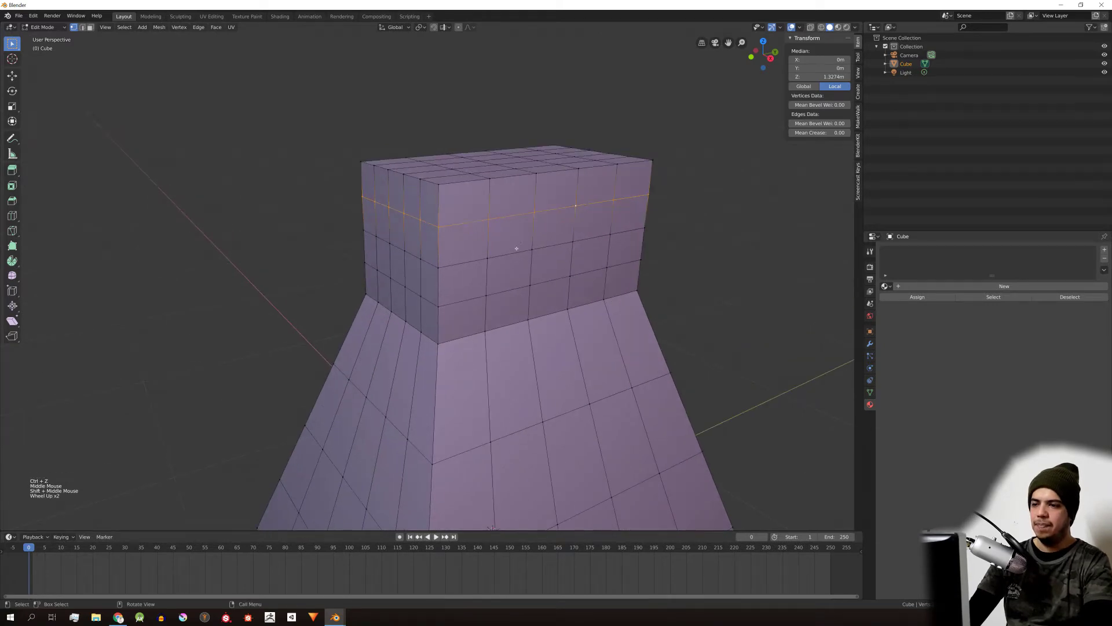
Step: Select the middle horizontal edge loop around the block and inspect it from the front view
{"action": "left_click", "coordinate": [524, 250], "text": "alt"}
{"action": "middle_click_drag", "start_coordinate": [565, 243], "coordinate": [497, 245]}
{"action": "key", "text": "KP_1"}
{"action": "scroll", "coordinate": [465, 238], "scroll_direction": "up", "scroll_amount": 4}
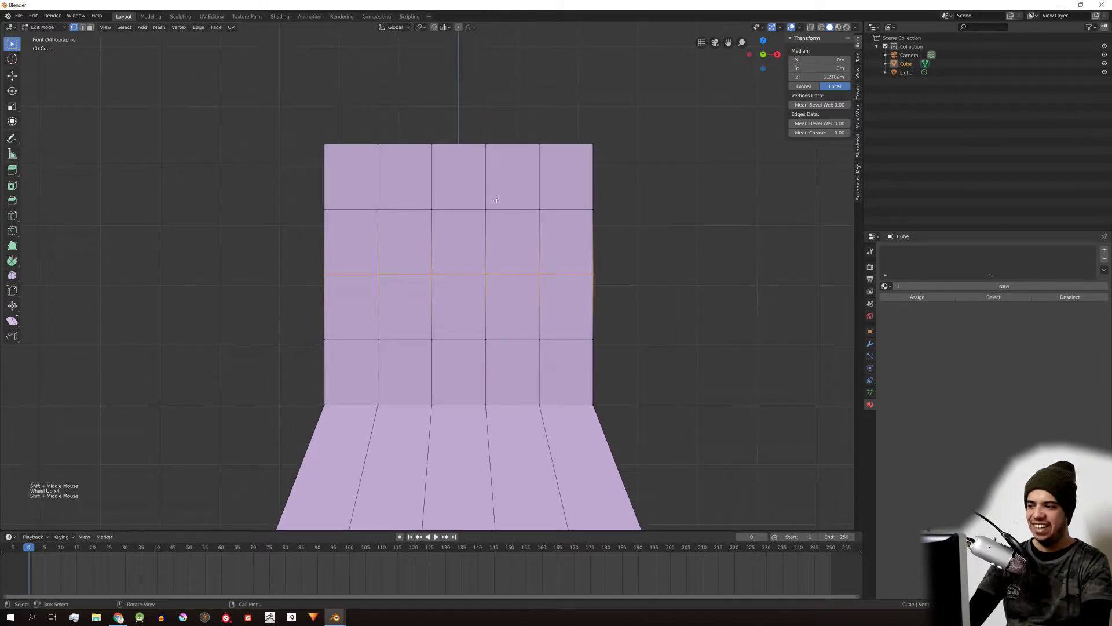
{"action": "middle_click_drag", "start_coordinate": [557, 174], "coordinate": [524, 179]}
{"action": "scroll", "coordinate": [637, 209], "scroll_direction": "down", "scroll_amount": 2}
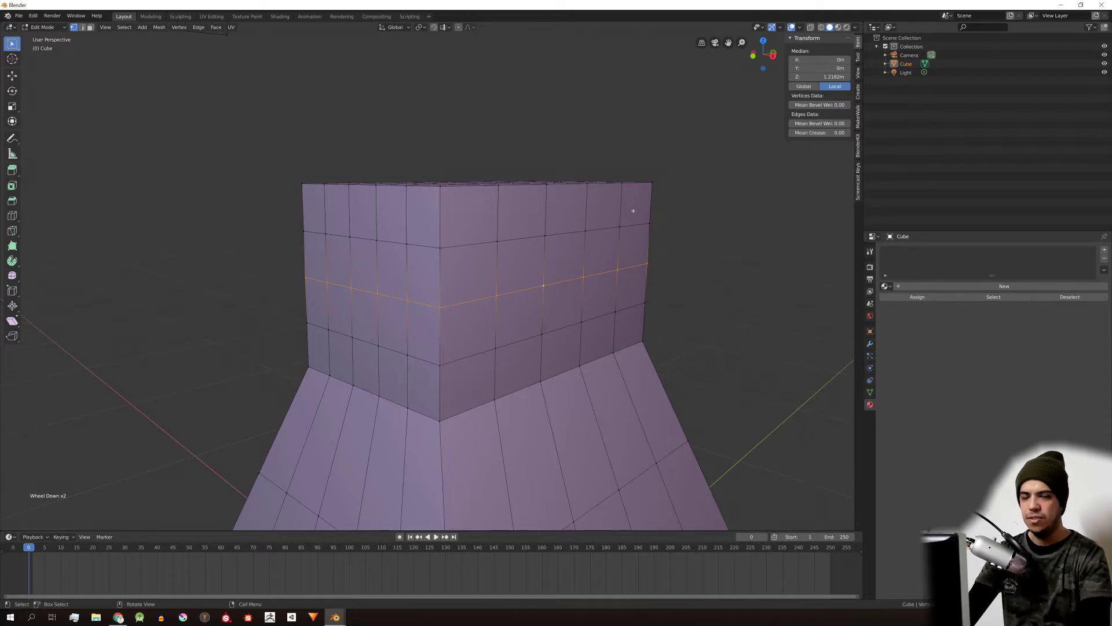
Step: Clear the selection and loop-select the block's upper and lower horizontal edge loops one at a time
{"action": "double_click", "coordinate": [464, 246]}
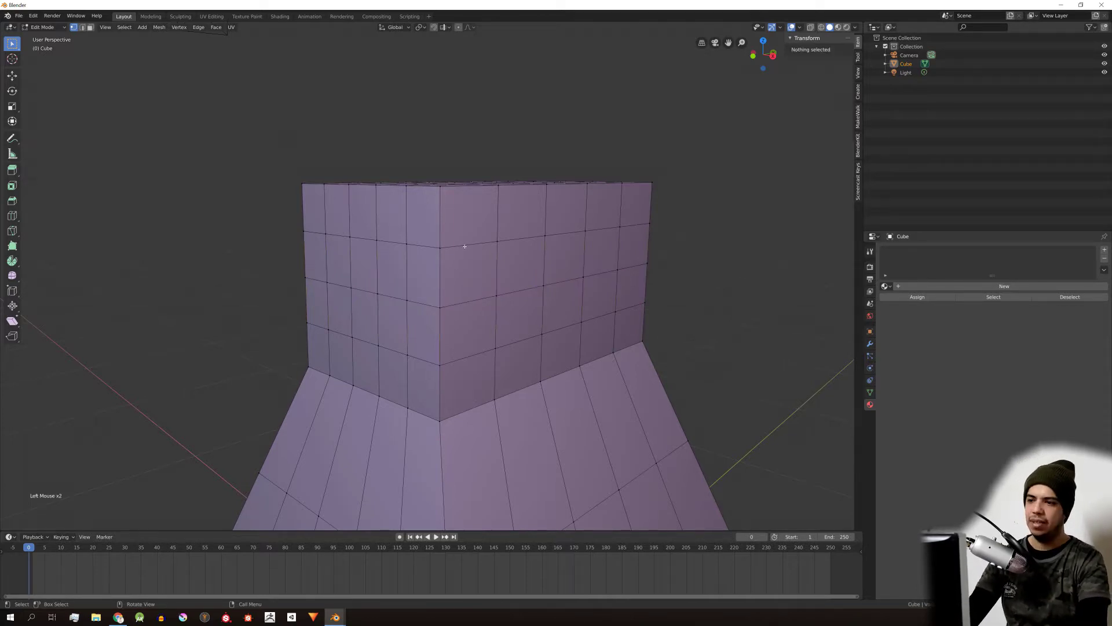
{"action": "middle_click_drag", "start_coordinate": [601, 237], "coordinate": [299, 254]}
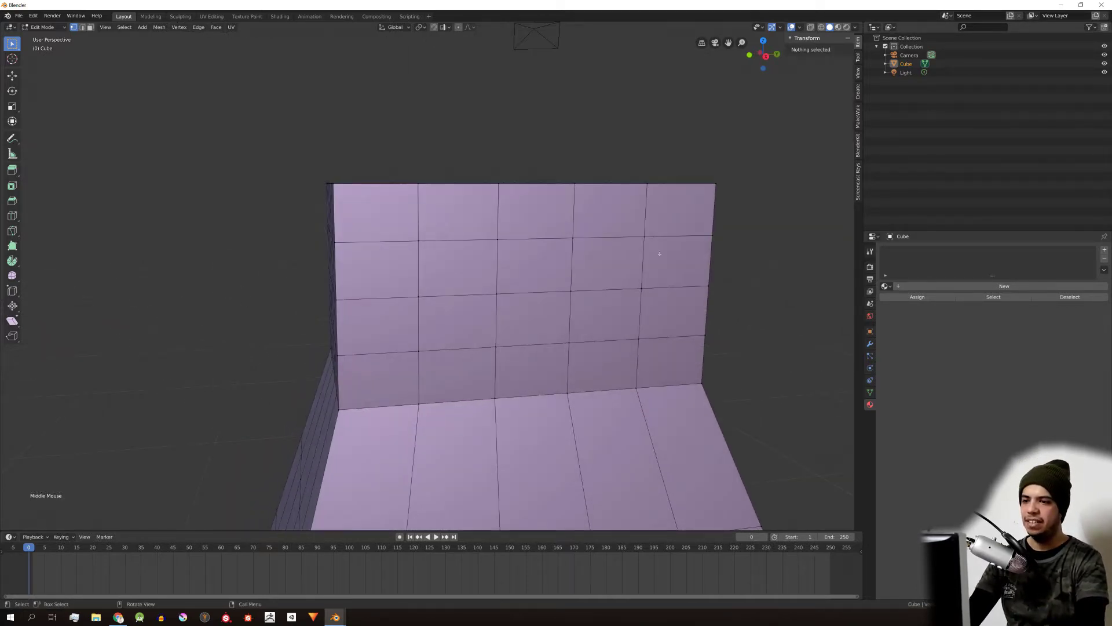
{"action": "middle_click_drag", "start_coordinate": [659, 254], "coordinate": [369, 253]}
{"action": "middle_click_drag", "start_coordinate": [594, 248], "coordinate": [506, 248]}
{"action": "left_click", "coordinate": [618, 255]}
{"action": "left_click", "coordinate": [496, 250], "text": "alt"}
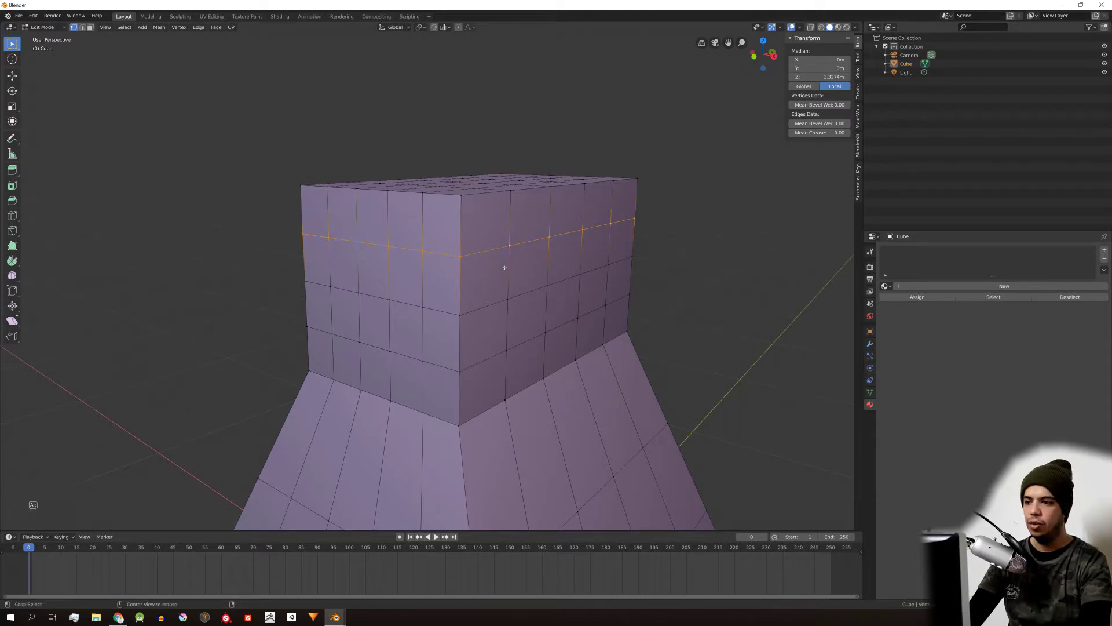
{"action": "left_click", "coordinate": [506, 266], "text": "alt"}
{"action": "scroll", "coordinate": [472, 294], "scroll_direction": "up", "scroll_amount": 3}
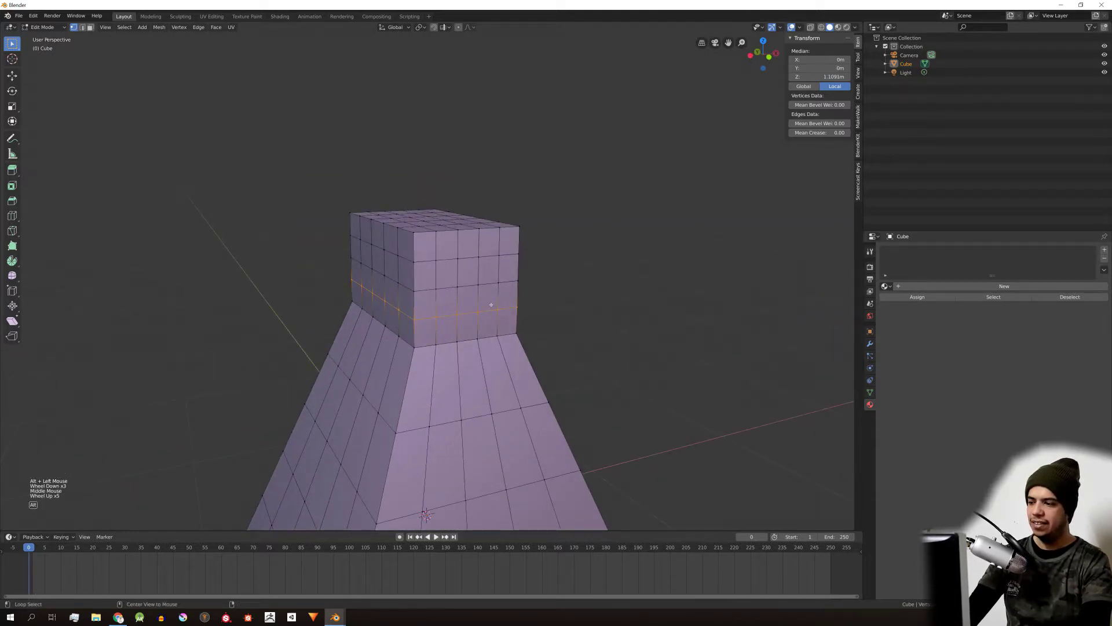
Step: Loop-select the block's upper horizontal loop, middle horizontal loop and a vertical loop in turn
{"action": "scroll", "coordinate": [491, 304], "scroll_direction": "up", "scroll_amount": 2, "text": "alt"}
{"action": "scroll", "coordinate": [457, 272], "scroll_direction": "up", "scroll_amount": 5}
{"action": "left_click", "coordinate": [471, 227], "text": "alt"}
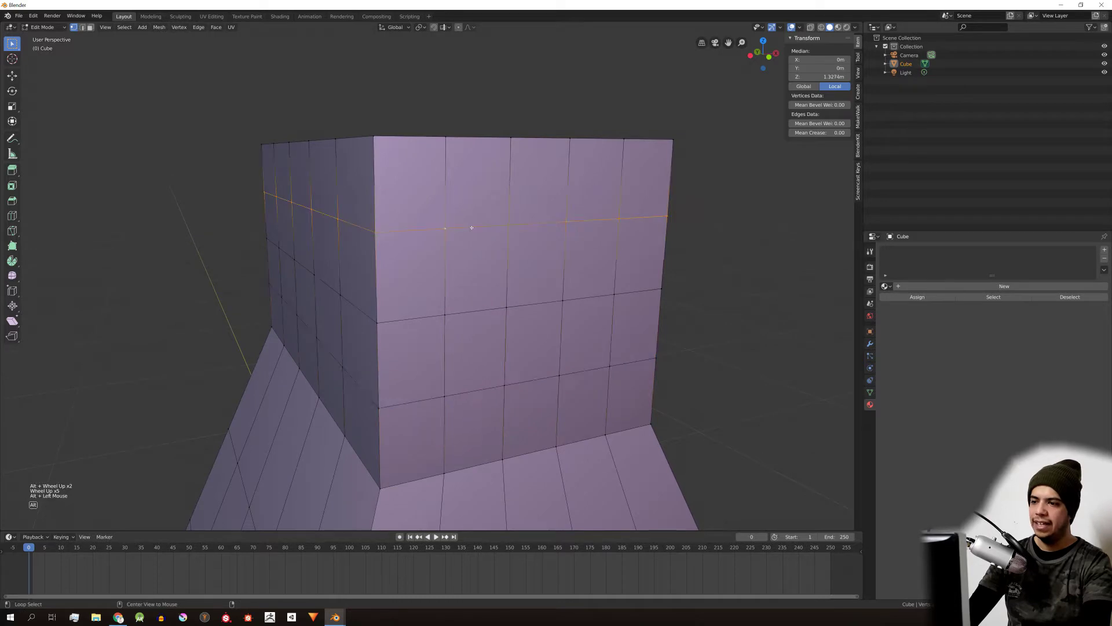
{"action": "left_click", "coordinate": [445, 313], "text": "alt"}
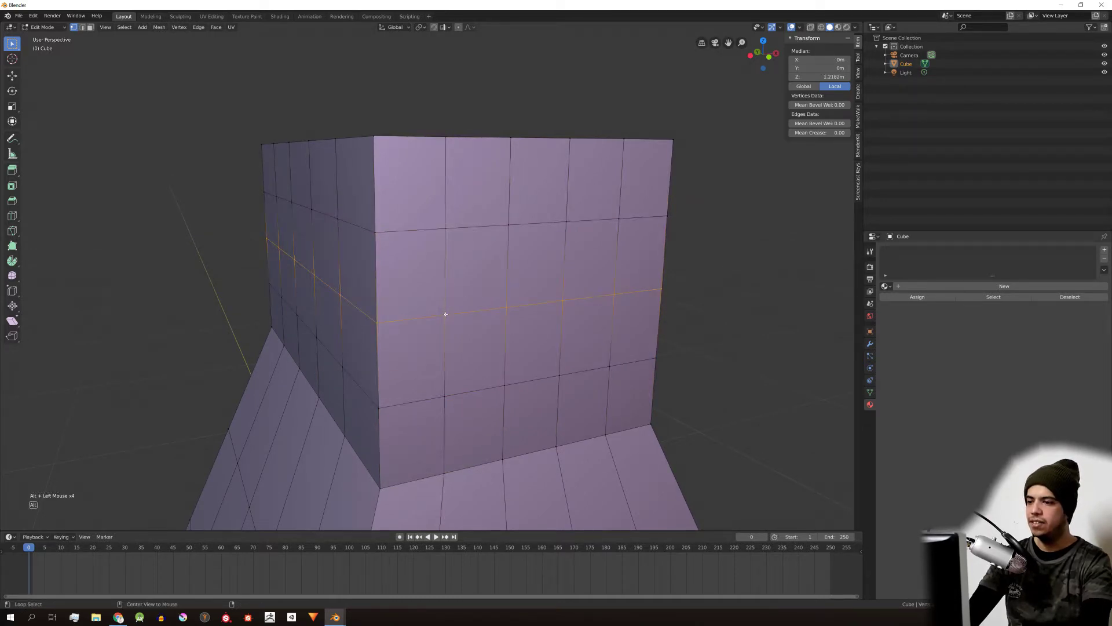
{"action": "left_click", "coordinate": [445, 314], "text": "alt"}
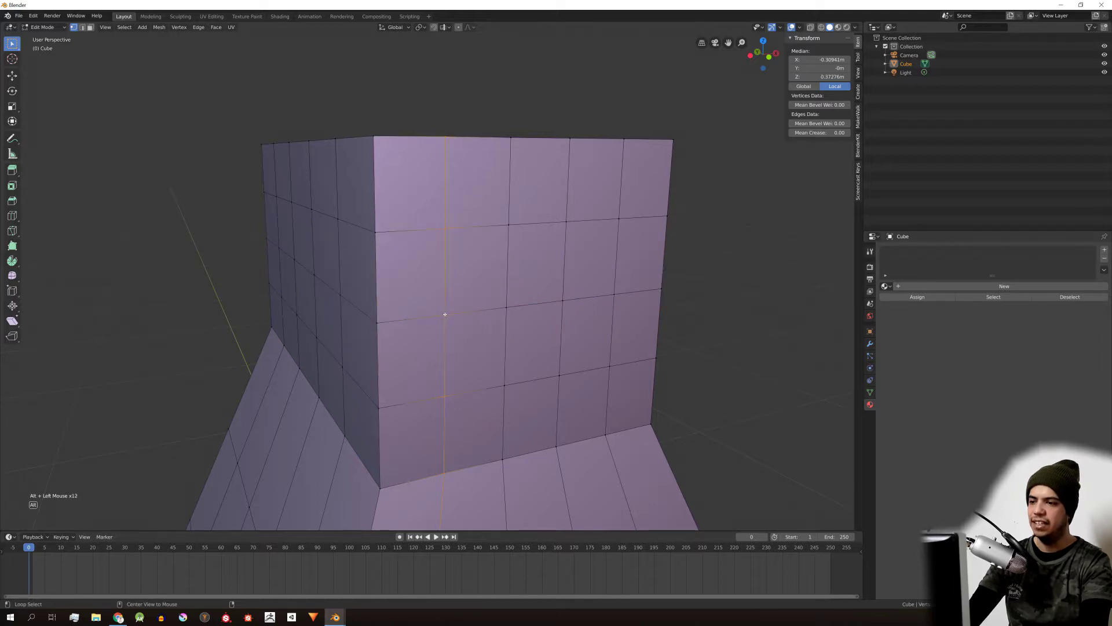
Step: Select the upper horizontal edge loop around the block and dissolve its edges
{"action": "left_click", "coordinate": [484, 227], "text": "alt"}
{"action": "scroll", "coordinate": [487, 232], "scroll_direction": "up", "scroll_amount": 1}
{"action": "scroll", "coordinate": [491, 222], "scroll_direction": "down", "scroll_amount": 1}
{"action": "scroll", "coordinate": [490, 221], "scroll_direction": "up", "scroll_amount": 1}
{"action": "scroll", "coordinate": [491, 222], "scroll_direction": "down", "scroll_amount": 2}
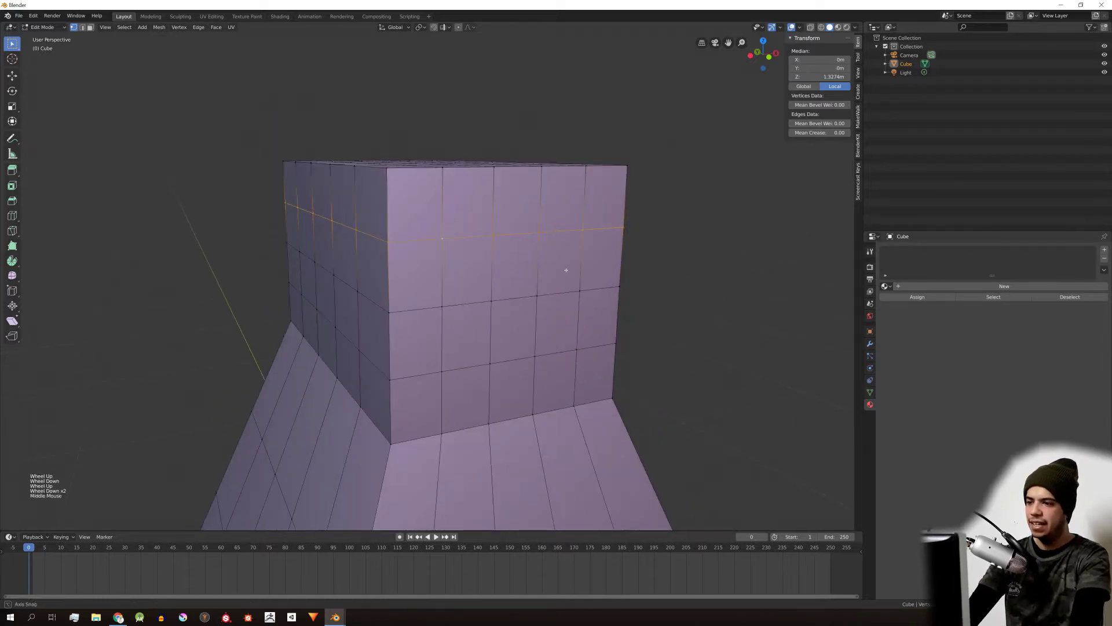
{"action": "middle_click_drag", "start_coordinate": [566, 268], "coordinate": [537, 265]}
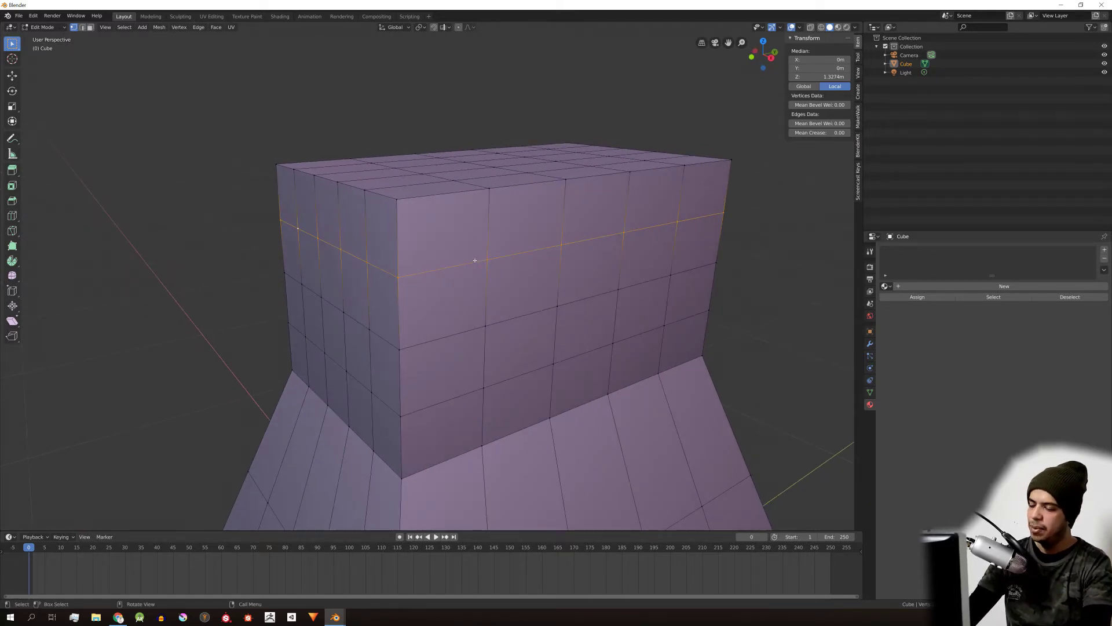
{"action": "key", "text": "x"}
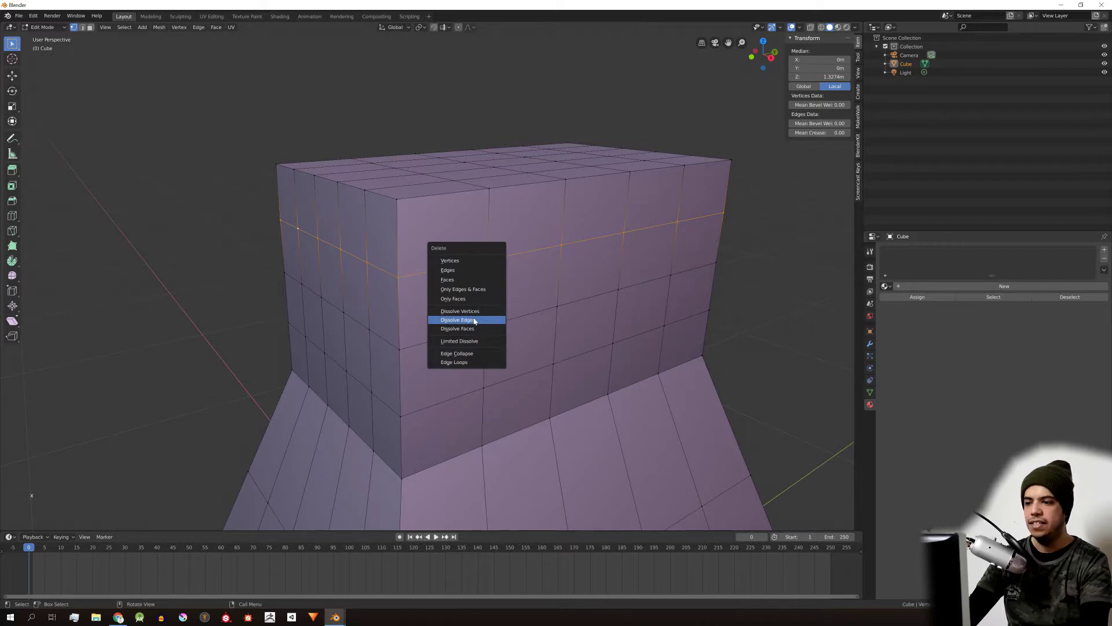
{"action": "left_click", "coordinate": [469, 321]}
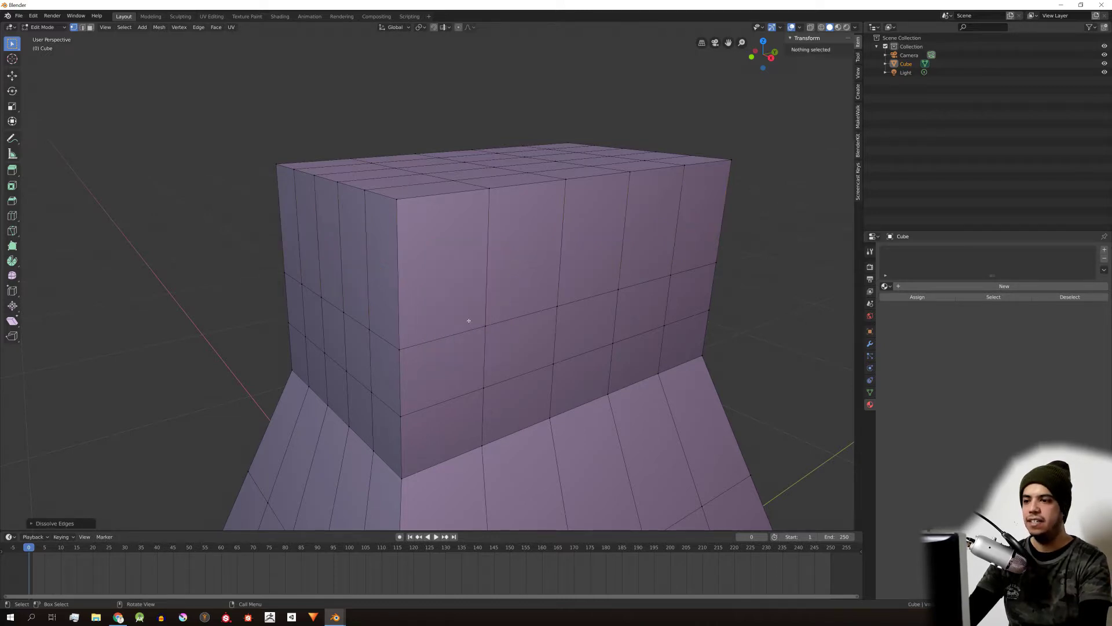
Step: Examine the block's side faces around the dissolved edge loop from several angles
{"action": "middle_click_drag", "start_coordinate": [469, 319], "coordinate": [465, 147]}
{"action": "scroll", "coordinate": [431, 251], "scroll_direction": "up", "scroll_amount": 2}
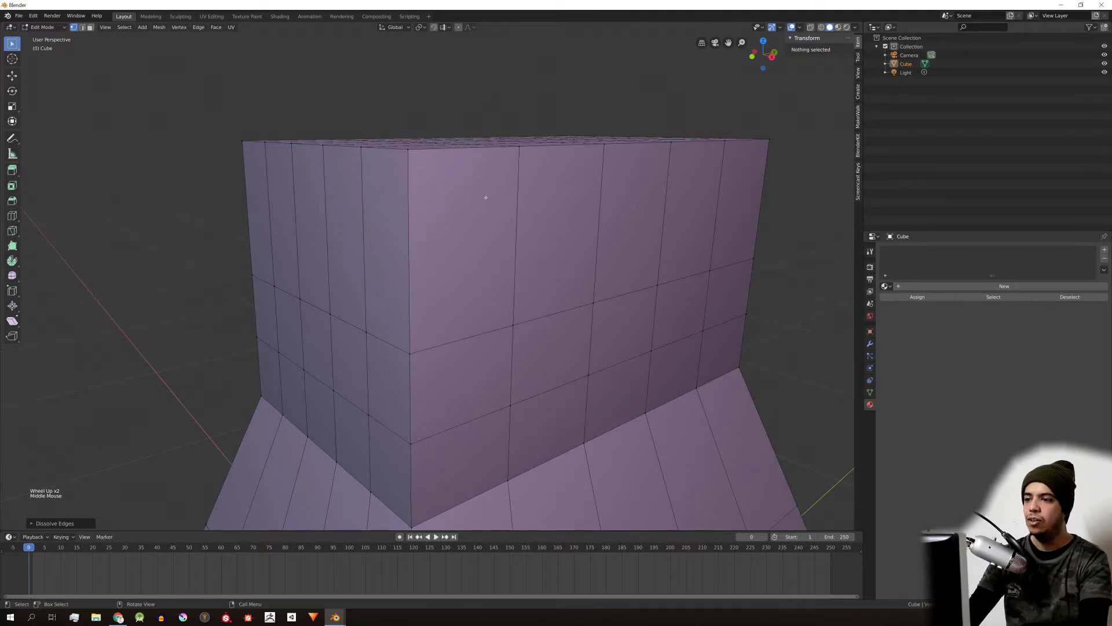
{"action": "middle_click_drag", "start_coordinate": [486, 198], "coordinate": [490, 200]}
{"action": "scroll", "coordinate": [496, 253], "scroll_direction": "down", "scroll_amount": 3}
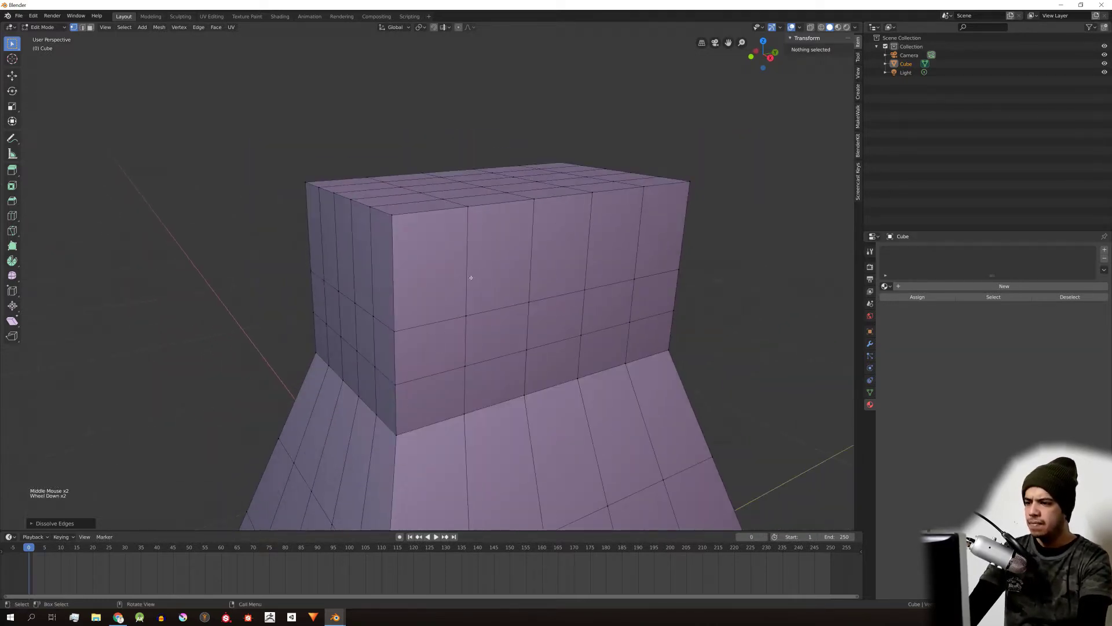
{"action": "mouse_move", "coordinate": [495, 253]}
{"action": "middle_mouse_down", "text": "shift"}
{"action": "mouse_move", "coordinate": [472, 273]}
{"action": "mouse_move", "coordinate": [464, 261]}
{"action": "mouse_move", "coordinate": [475, 256]}
{"action": "middle_mouse_up", "text": "shift"}
{"action": "scroll", "coordinate": [472, 273], "scroll_direction": "down", "scroll_amount": 2}
{"action": "scroll", "coordinate": [475, 256], "scroll_direction": "up", "scroll_amount": 2}
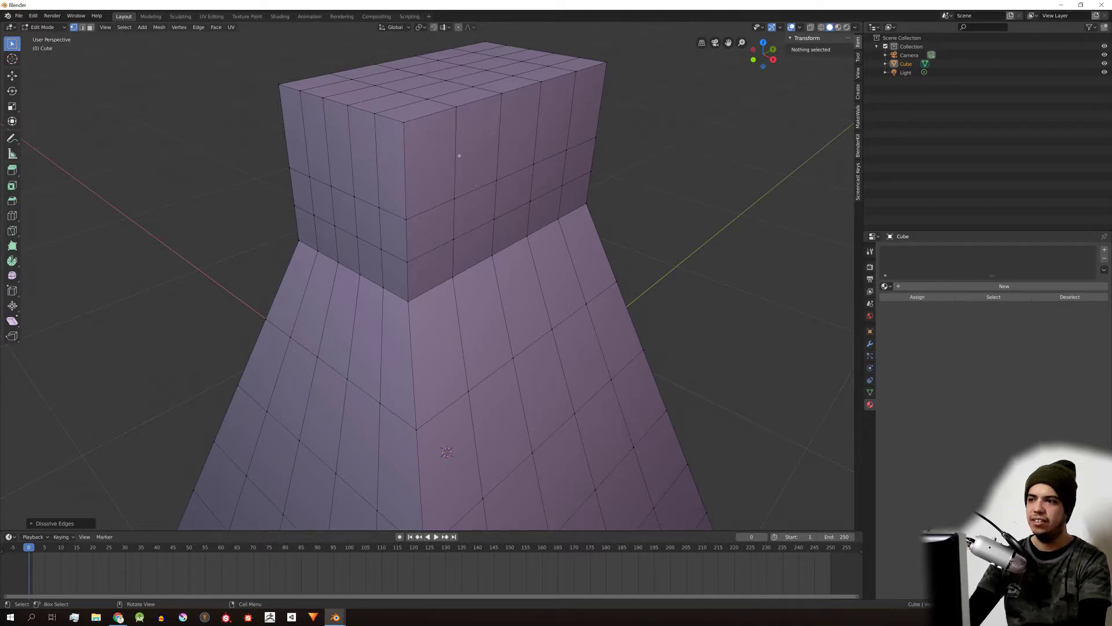
Step: Select a vertical edge loop running down the block's wide side and the pyramid below
{"action": "mouse_move", "coordinate": [458, 156]}
{"action": "middle_mouse_down"}
{"action": "mouse_move", "coordinate": [459, 142]}
{"action": "mouse_move", "coordinate": [450, 145]}
{"action": "middle_mouse_up"}
{"action": "left_click", "coordinate": [409, 168], "text": "alt"}
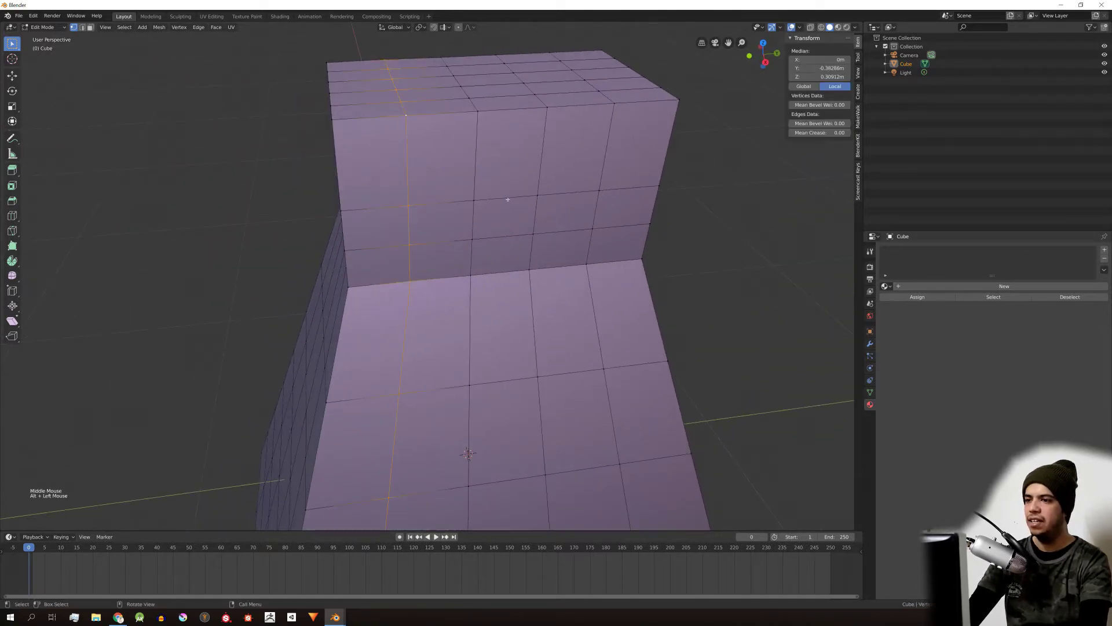
{"action": "scroll", "coordinate": [507, 199], "scroll_direction": "down", "scroll_amount": 3}
{"action": "scroll", "coordinate": [460, 223], "scroll_direction": "up", "scroll_amount": 3}
Step: Select two non-adjacent vertical edge loops running over the block and down the pyramid, and dissolve their edges
{"action": "middle_click_drag", "start_coordinate": [459, 224], "coordinate": [412, 244]}
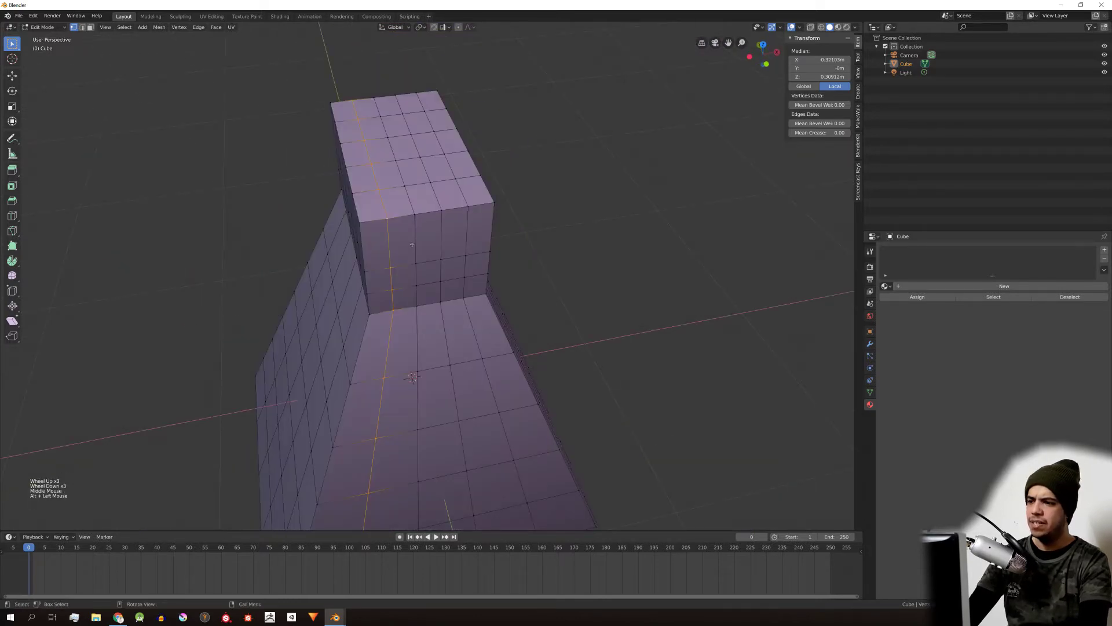
{"action": "key", "text": "shift"}
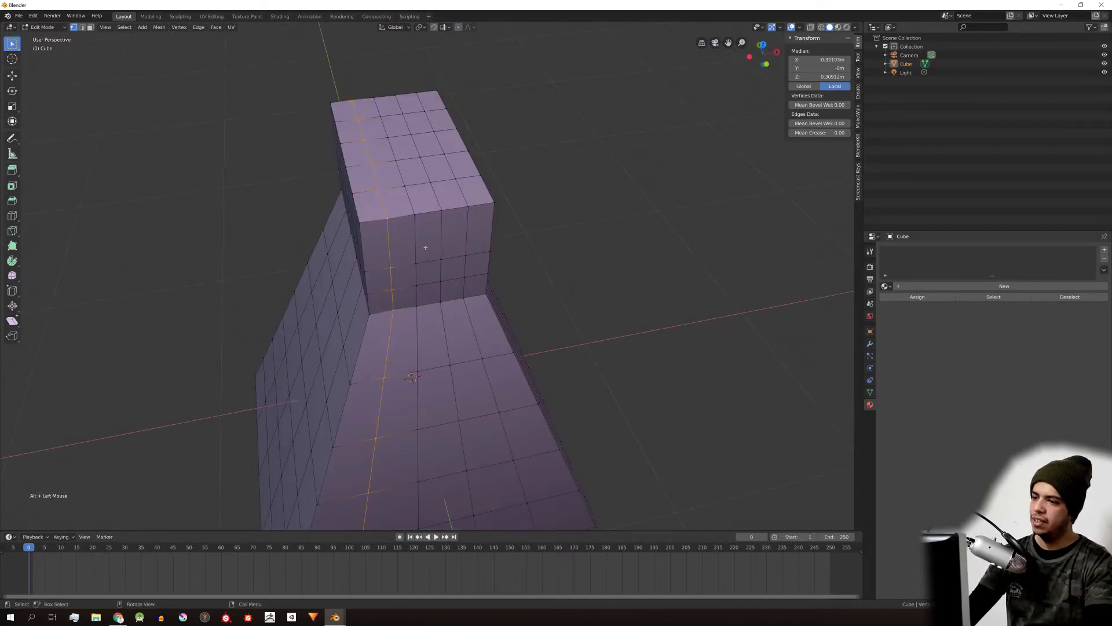
{"action": "left_click", "coordinate": [443, 237], "text": "alt+shift"}
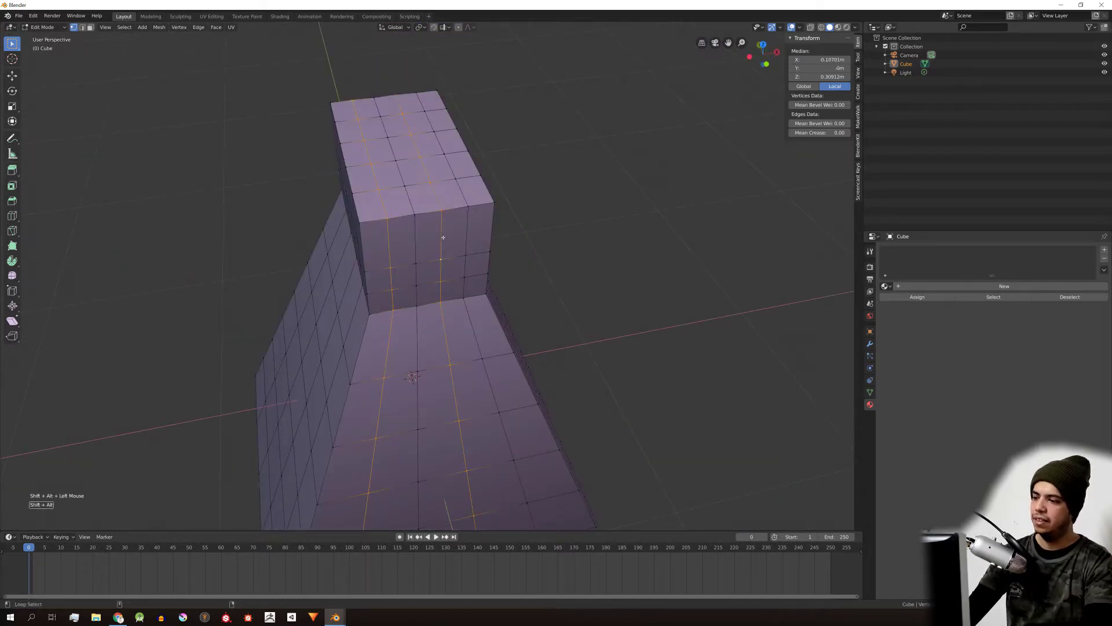
{"action": "left_click", "coordinate": [446, 230], "text": "alt"}
{"action": "left_click", "coordinate": [388, 239], "text": "alt+shift"}
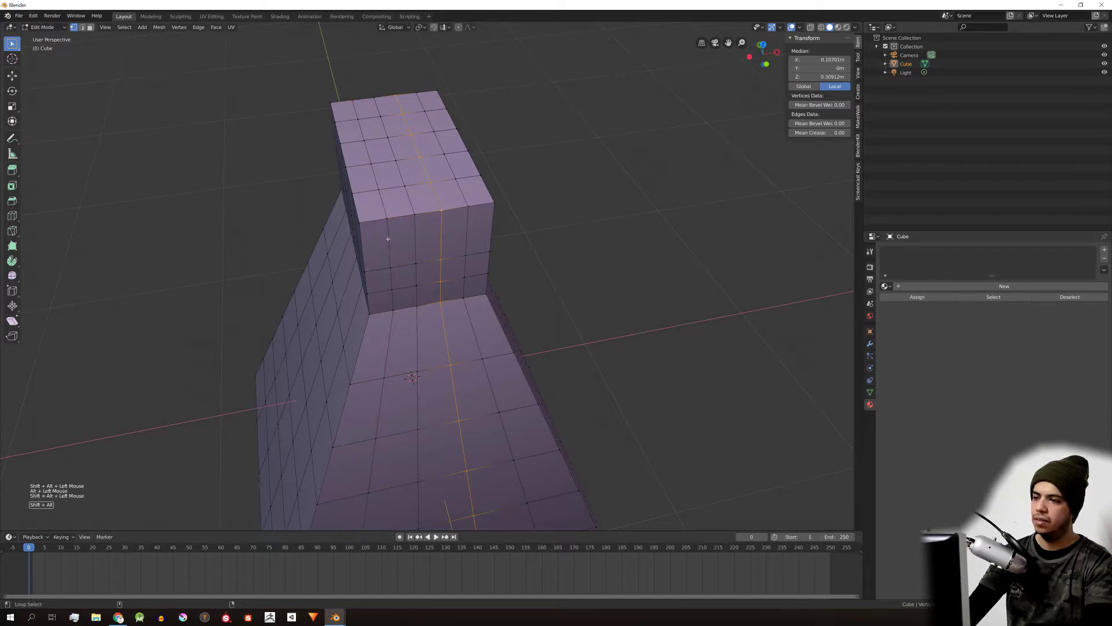
{"action": "left_click", "coordinate": [389, 240], "text": "alt+shift"}
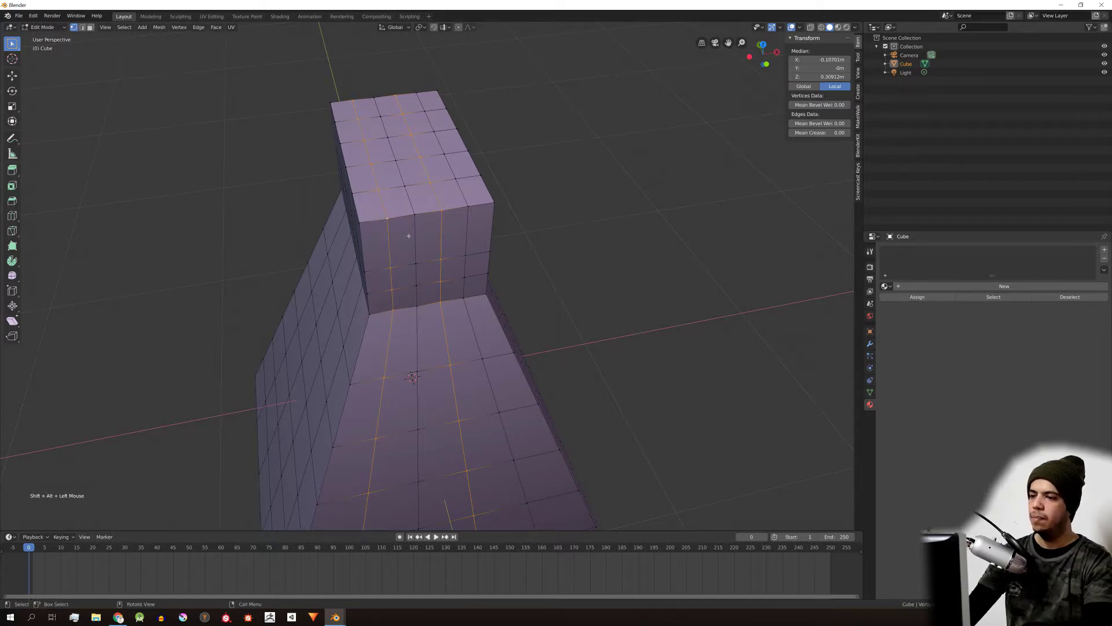
{"action": "key", "text": "x"}
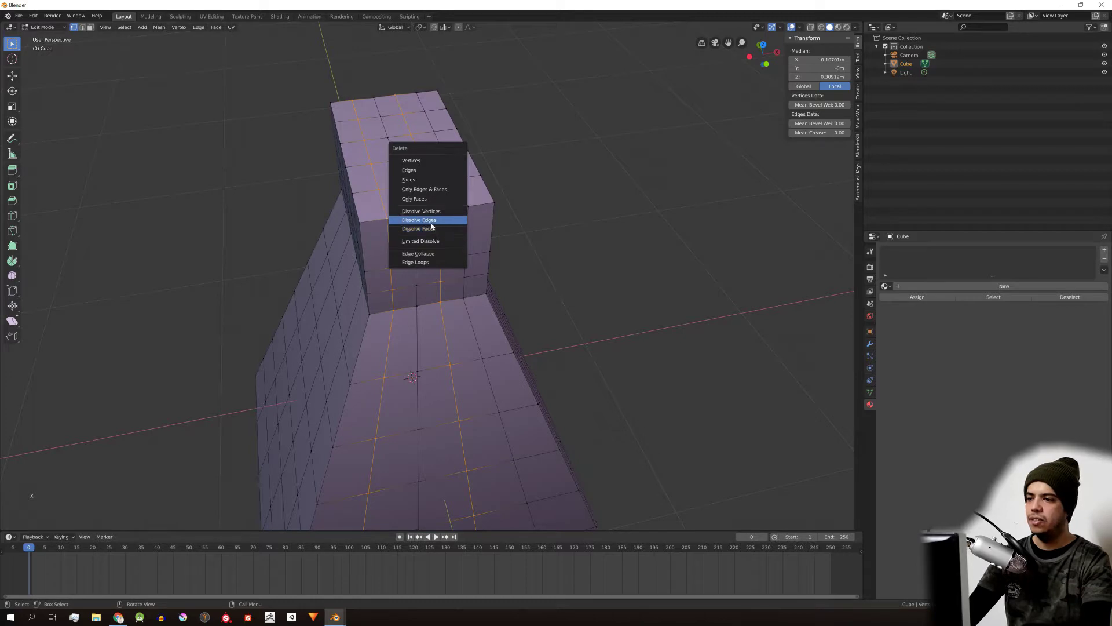
{"action": "left_click", "coordinate": [418, 221]}
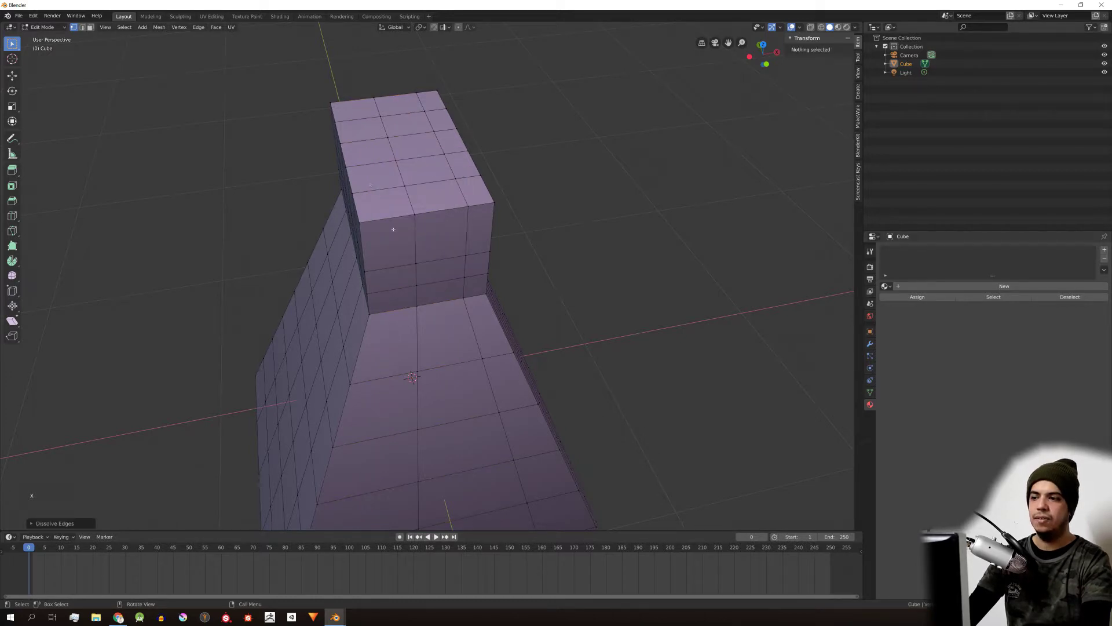
Step: Undo the edge dissolve and step back through the preceding vertical loop selections
{"action": "key", "text": "ctrl+z"}
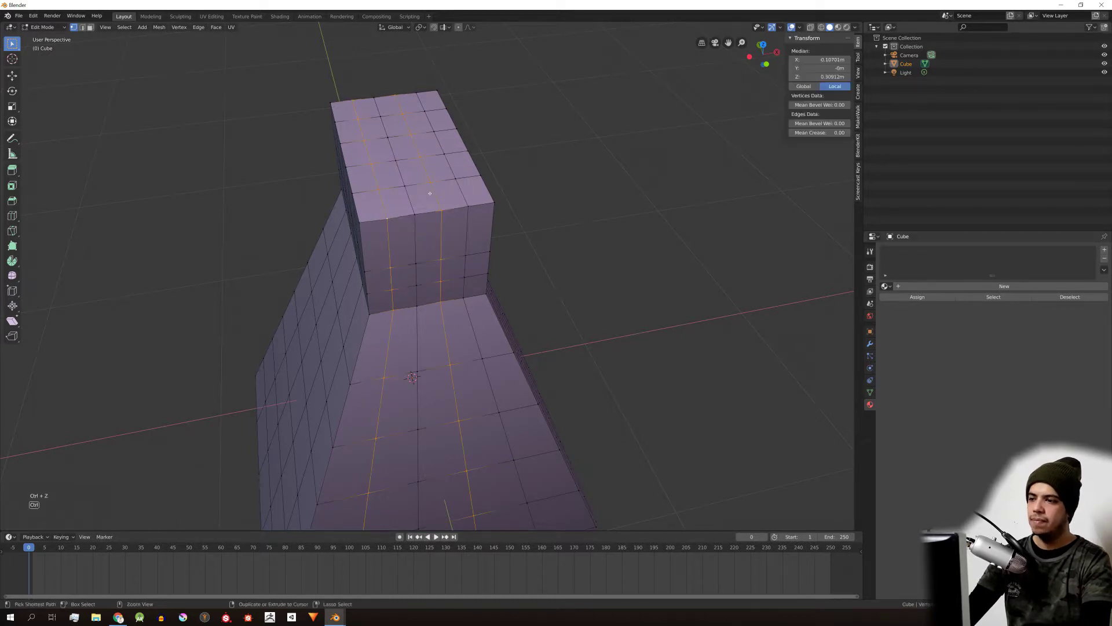
{"action": "scroll", "coordinate": [392, 231], "scroll_direction": "up", "scroll_amount": 2}
{"action": "key", "text": "ctrl+z"}
{"action": "key", "text": "ctrl+z"}
{"action": "key", "text": "ctrl+z"}
{"action": "key", "text": "ctrl+z"}
{"action": "key", "text": "ctrl+z"}
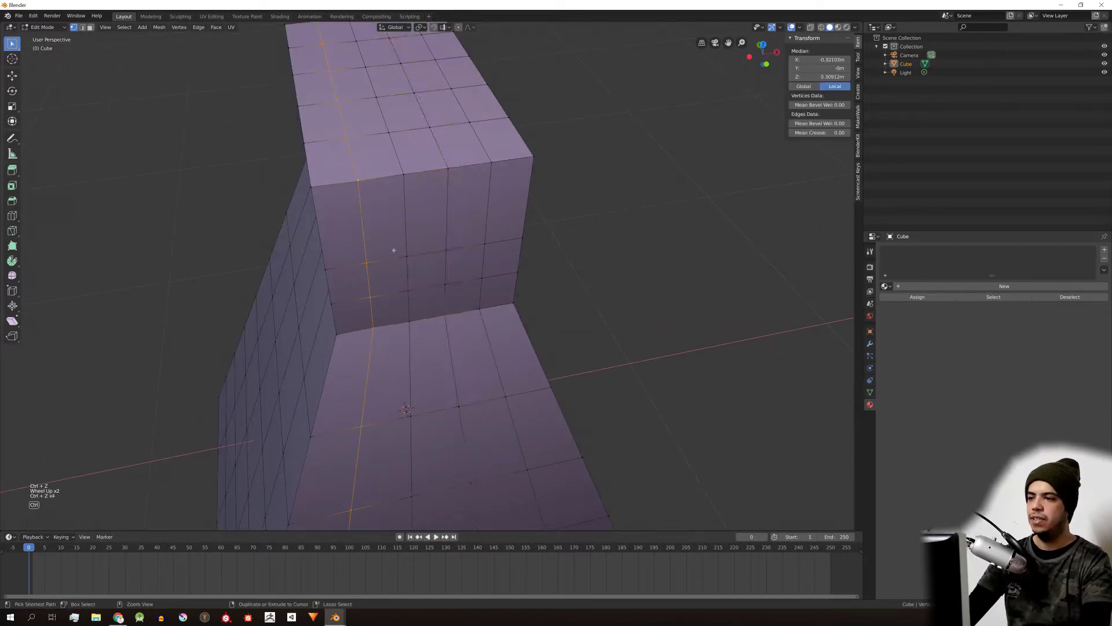
Step: Select three alternate horizontal edge loops around the pyramid, dissolve their edges, and undo the dissolve
{"action": "middle_click_drag", "start_coordinate": [393, 250], "coordinate": [458, 131]}
{"action": "scroll", "coordinate": [343, 270], "scroll_direction": "down", "scroll_amount": 3}
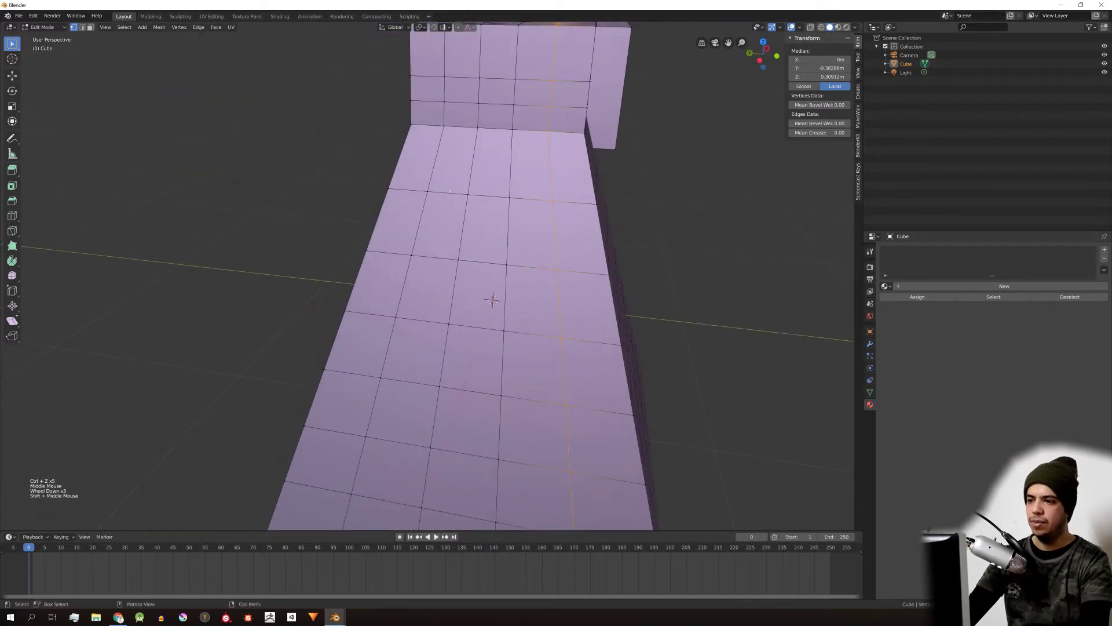
{"action": "left_click", "coordinate": [458, 197], "text": "alt"}
{"action": "scroll", "coordinate": [458, 196], "scroll_direction": "down", "scroll_amount": 2}
{"action": "left_click", "coordinate": [459, 313], "text": "alt+shift"}
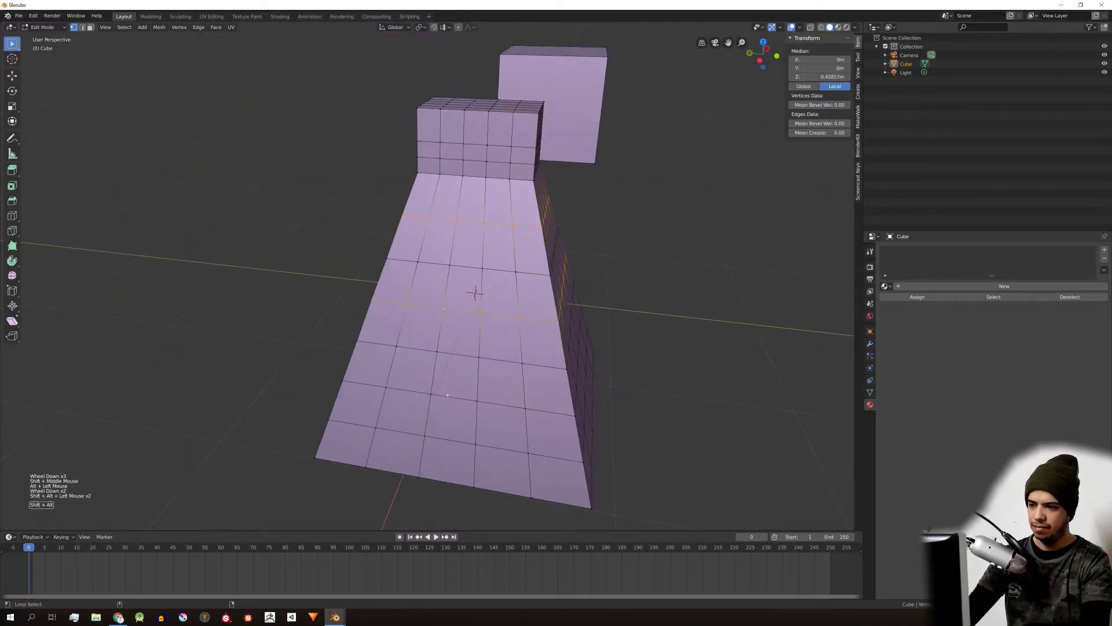
{"action": "scroll", "coordinate": [447, 395], "scroll_direction": "down", "scroll_amount": 1}
{"action": "middle_click_drag", "start_coordinate": [447, 395], "coordinate": [533, 365]}
{"action": "key", "text": "x"}
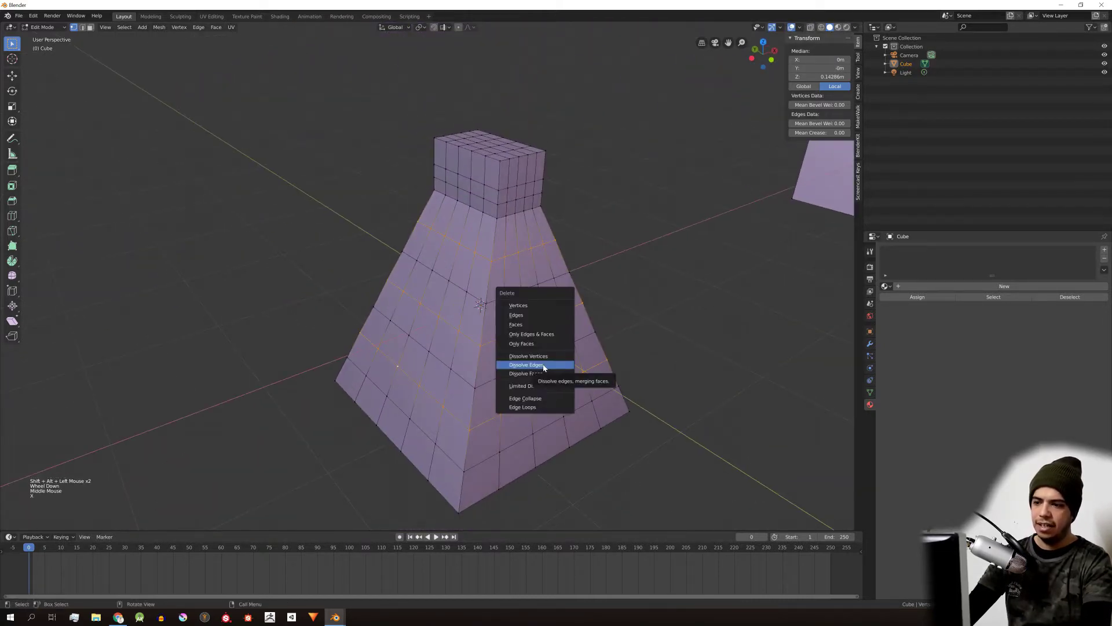
{"action": "left_click", "coordinate": [547, 374]}
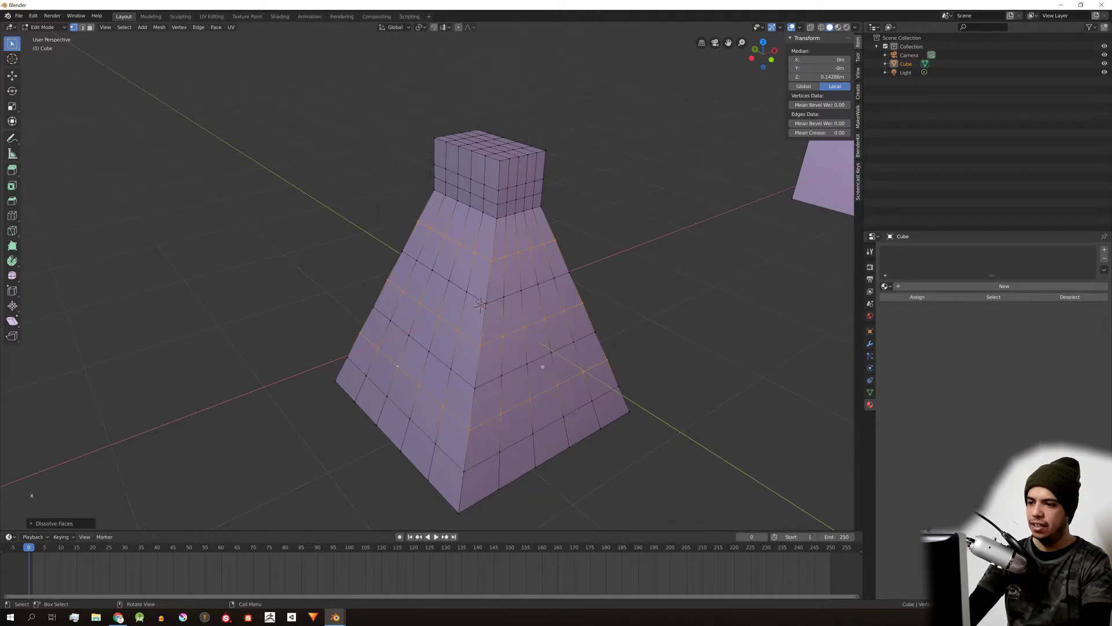
{"action": "key", "text": "x"}
{"action": "left_click", "coordinate": [487, 336]}
{"action": "middle_click_drag", "start_coordinate": [493, 336], "coordinate": [463, 238]}
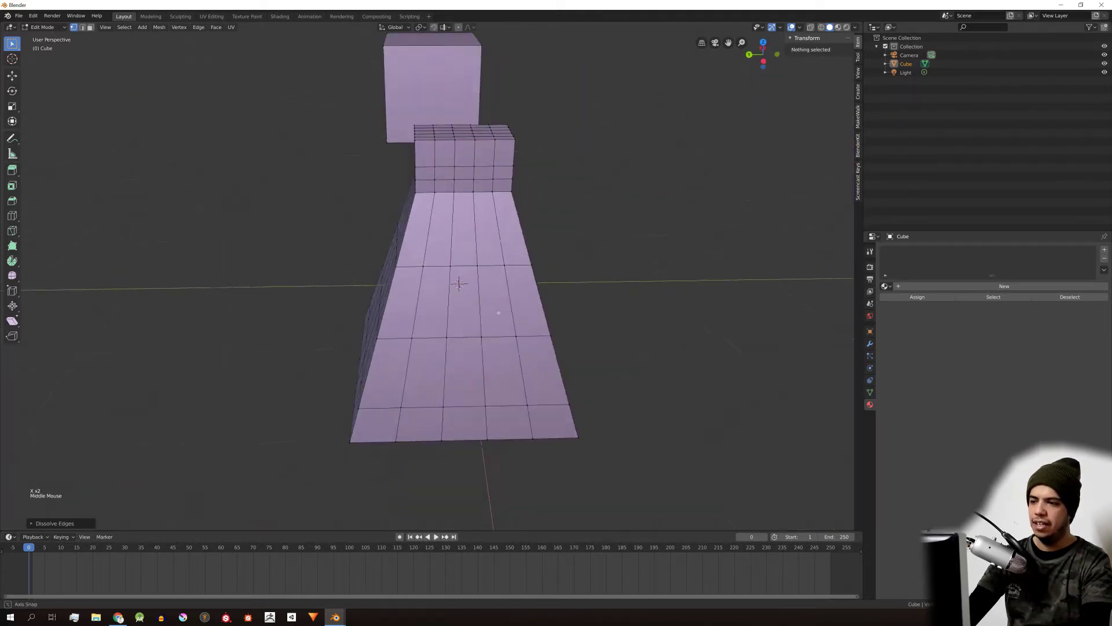
{"action": "key", "text": "ctrl+z"}
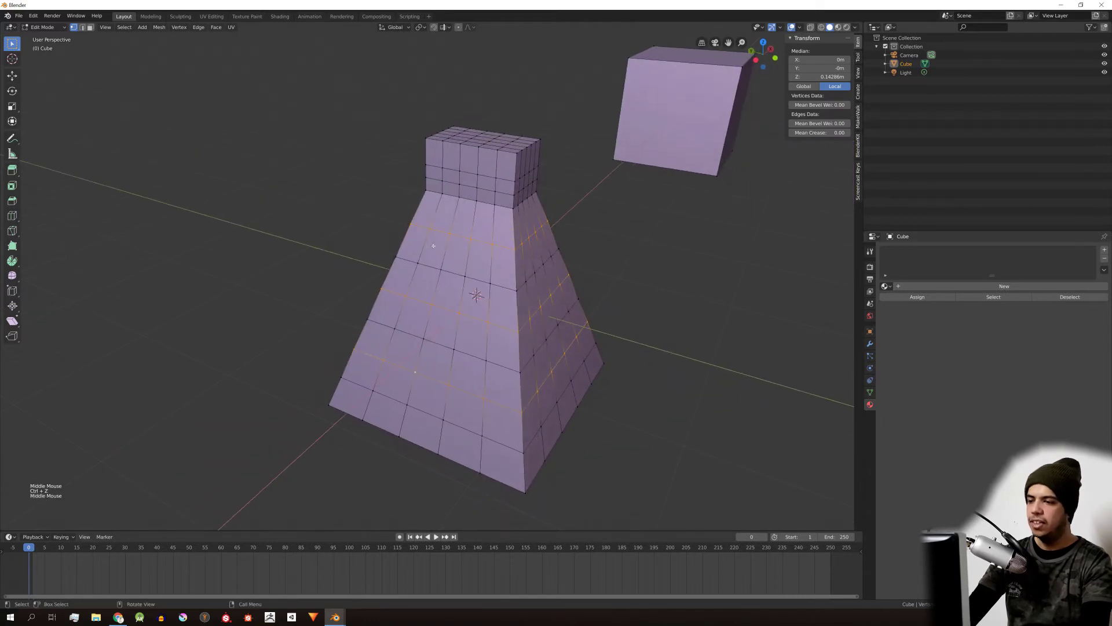
Step: Dissolve the edges of the pyramid's two uppermost horizontal loops plus a lower loop, and undo the dissolve
{"action": "scroll", "coordinate": [461, 232], "scroll_direction": "up", "scroll_amount": 2}
{"action": "left_click", "coordinate": [487, 249], "text": "alt"}
{"action": "left_click", "coordinate": [501, 262], "text": "alt+shift"}
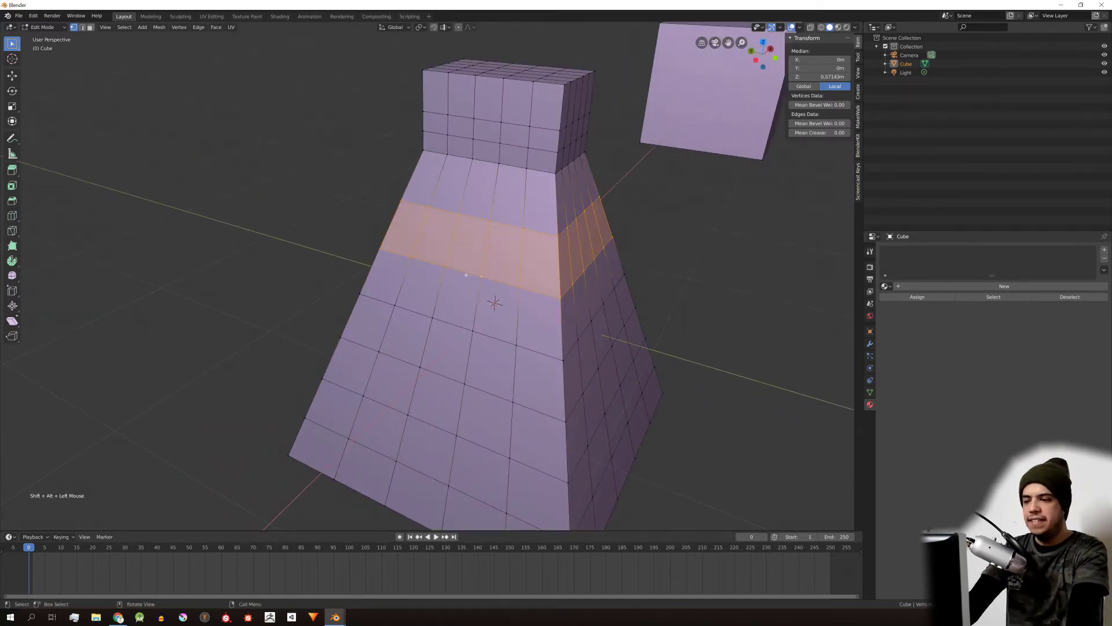
{"action": "key", "text": "x"}
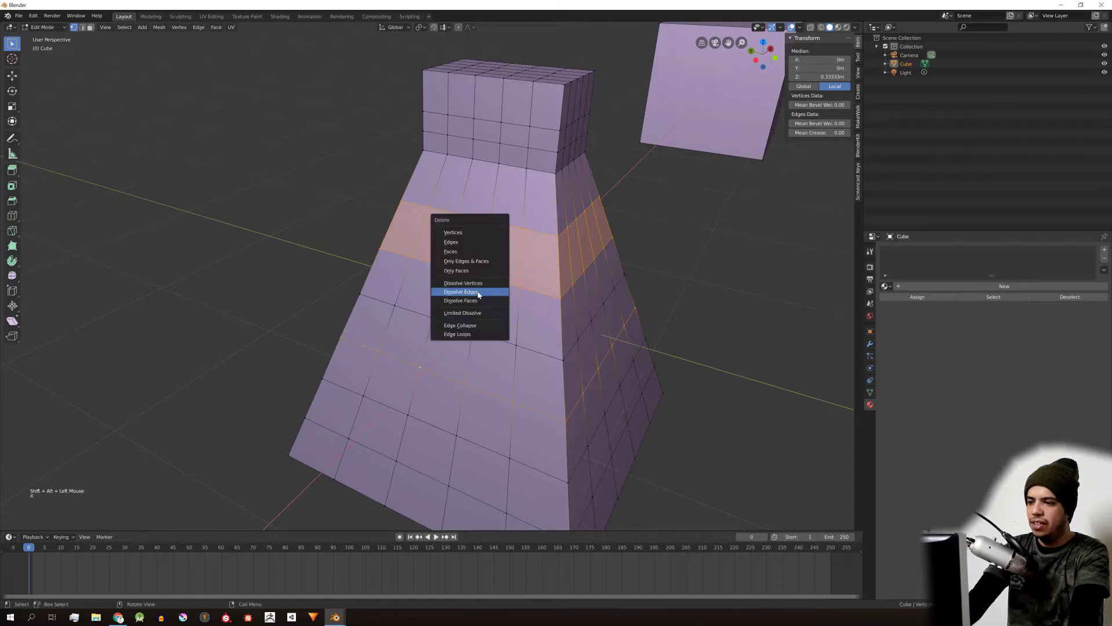
{"action": "left_click", "coordinate": [477, 292]}
{"action": "middle_click_drag", "start_coordinate": [478, 291], "coordinate": [456, 251]}
{"action": "key", "text": "ctrl+z"}
Step: Remove the second horizontal edge loop from the loop selection around the pyramid
{"action": "scroll", "coordinate": [455, 251], "scroll_direction": "down", "scroll_amount": 2}
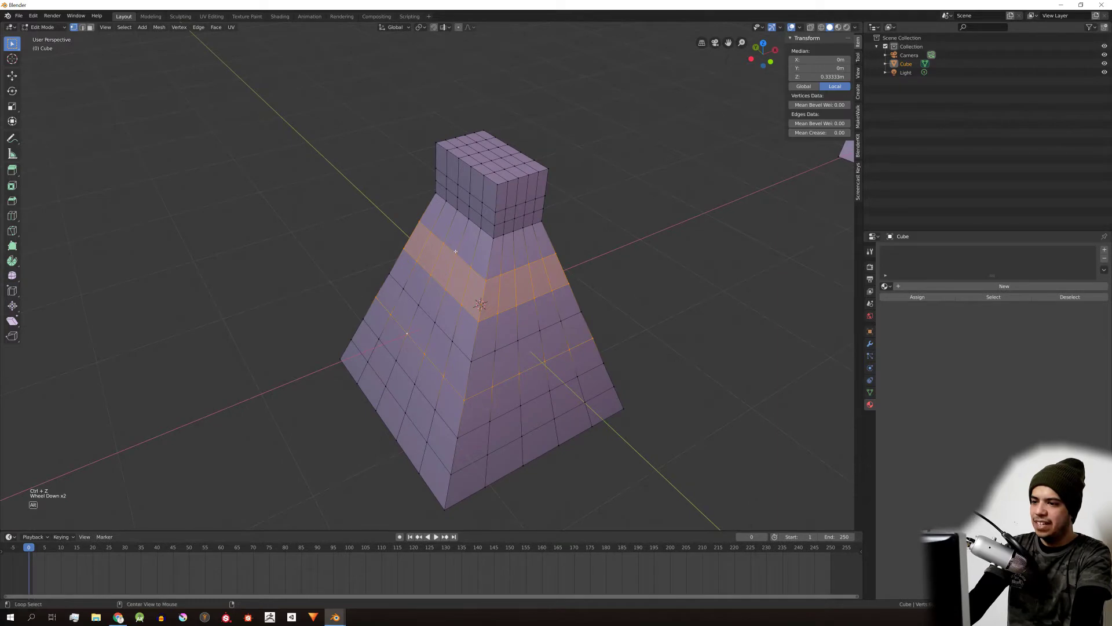
{"action": "left_click", "coordinate": [455, 252], "text": "alt+shift"}
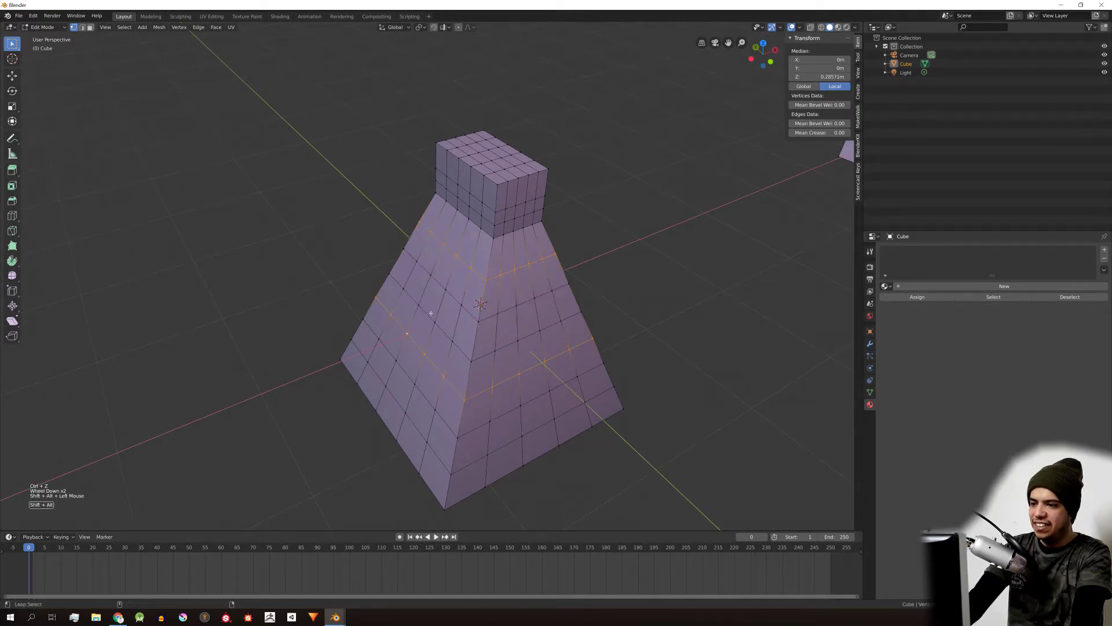
{"action": "left_click", "coordinate": [409, 358], "text": "alt+shift"}
Step: Select two neighbouring vertices on the pyramid's side just below the block and dissolve the vertices
{"action": "left_click", "coordinate": [410, 358]}
{"action": "middle_click_drag", "start_coordinate": [475, 315], "coordinate": [511, 300], "text": "shift"}
{"action": "left_click", "coordinate": [480, 270], "text": "shift"}
{"action": "key", "text": "x"}
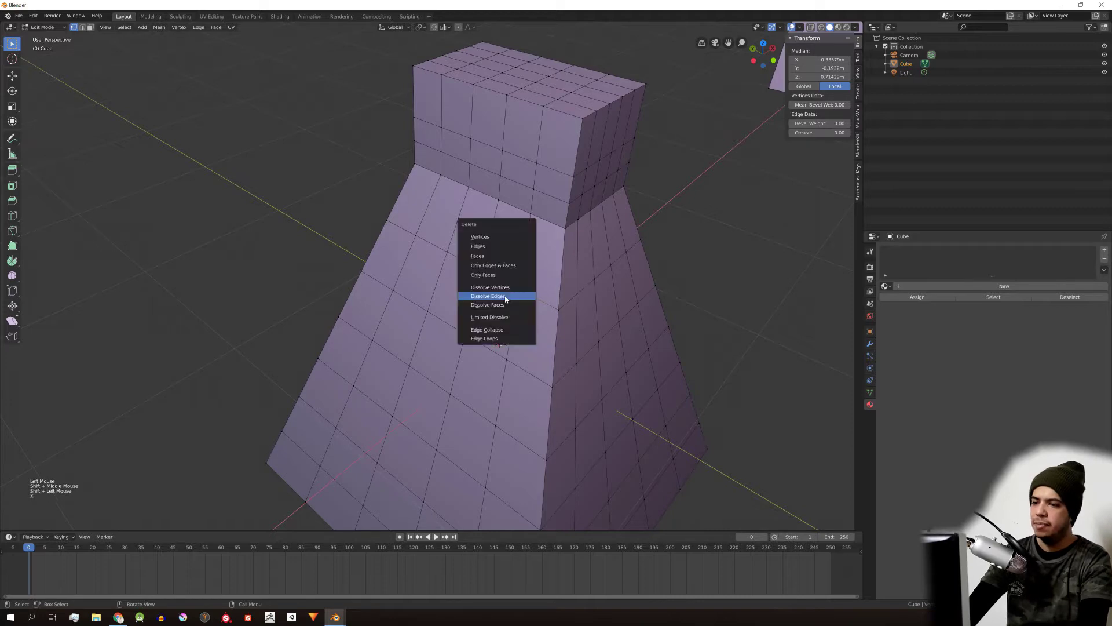
{"action": "left_click", "coordinate": [486, 287]}
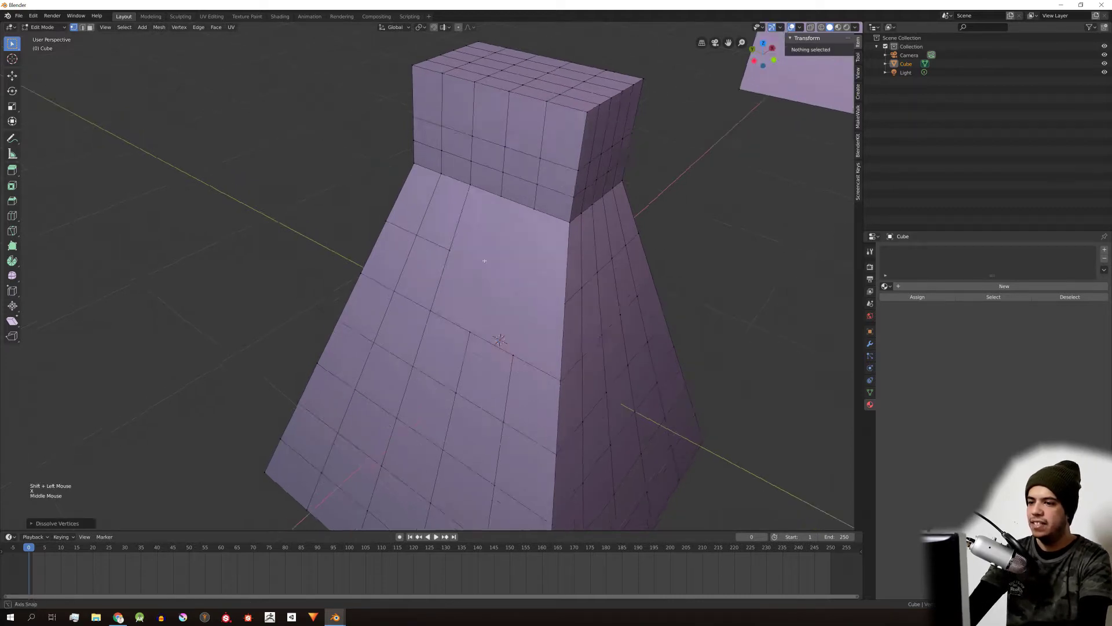
Step: Switch to face selection and select the large merged face below the block on the pyramid's side
{"action": "middle_click_drag", "start_coordinate": [486, 287], "coordinate": [523, 249]}
{"action": "left_click_drag", "start_coordinate": [523, 249], "coordinate": [520, 274], "text": "alt"}
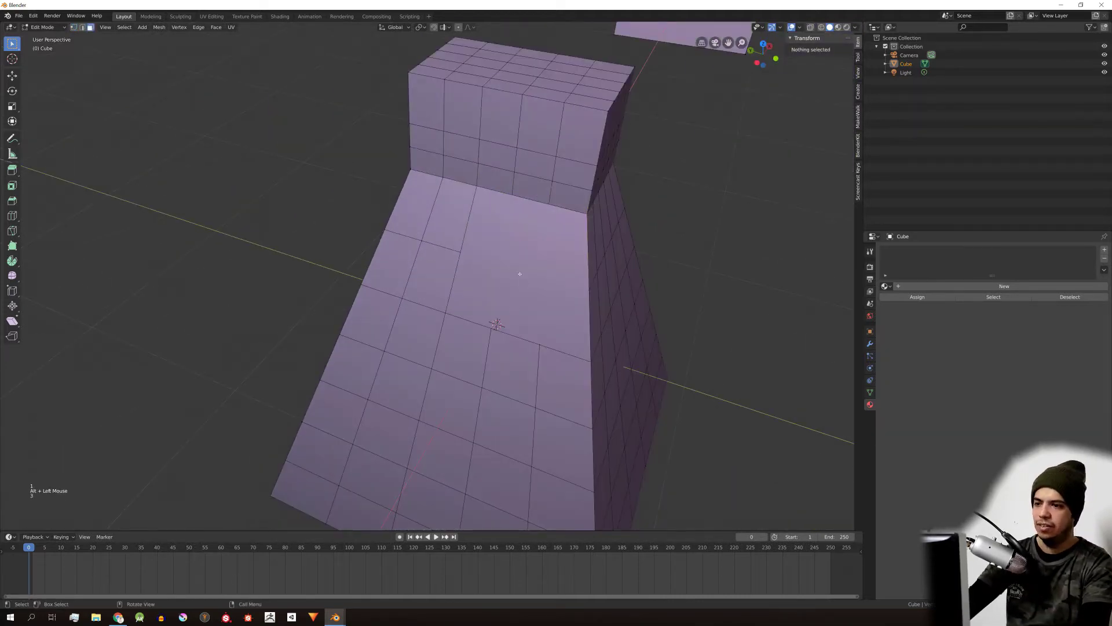
{"action": "left_click", "coordinate": [519, 274]}
{"action": "middle_click_drag", "start_coordinate": [519, 274], "coordinate": [461, 255]}
{"action": "scroll", "coordinate": [576, 228], "scroll_direction": "down", "scroll_amount": 1}
{"action": "scroll", "coordinate": [535, 254], "scroll_direction": "down", "scroll_amount": 2}
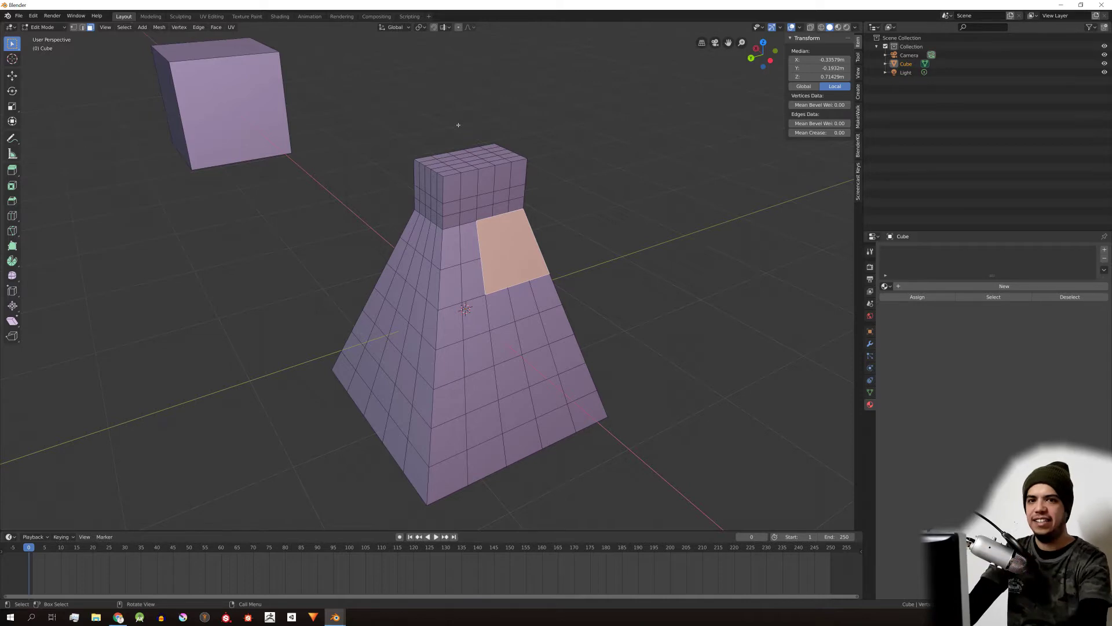
{"action": "scroll", "coordinate": [346, 287], "scroll_direction": "up", "scroll_amount": 3}
{"action": "scroll", "coordinate": [346, 287], "scroll_direction": "down", "scroll_amount": 4}
{"action": "middle_click_drag", "start_coordinate": [346, 287], "coordinate": [489, 260]}
{"action": "scroll", "coordinate": [521, 271], "scroll_direction": "up", "scroll_amount": 2}
{"action": "scroll", "coordinate": [489, 260], "scroll_direction": "down", "scroll_amount": 1}
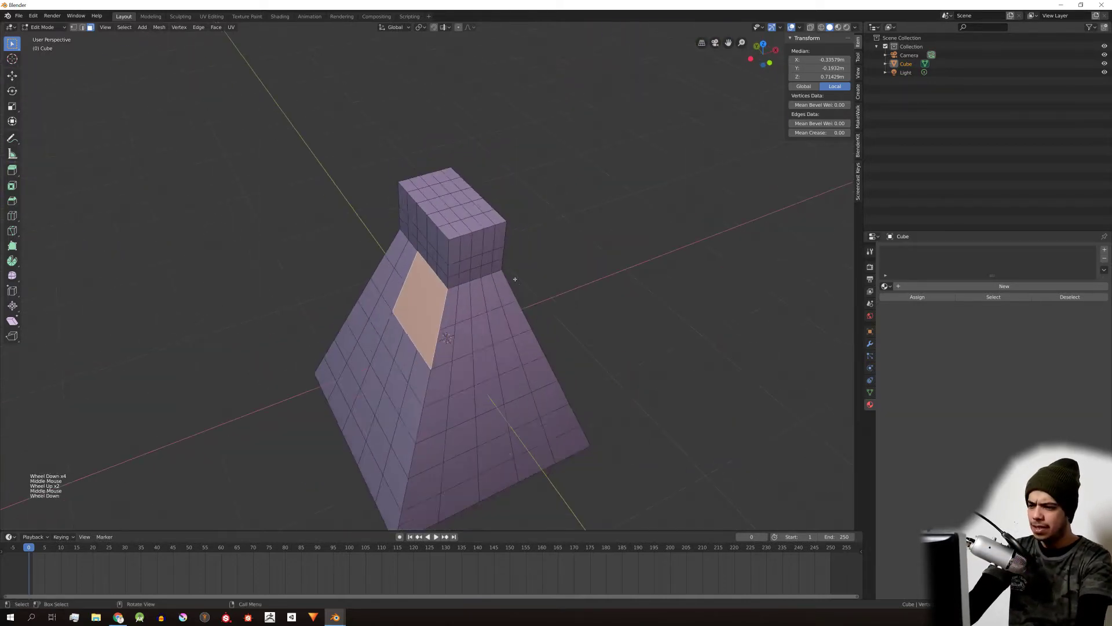
Step: In vertex selection, select an upper corner vertex of the block and extrude it outward about 0.16 m along the X axis
{"action": "key", "text": "Tab"}
{"action": "scroll", "coordinate": [486, 258], "scroll_direction": "up", "scroll_amount": 3}
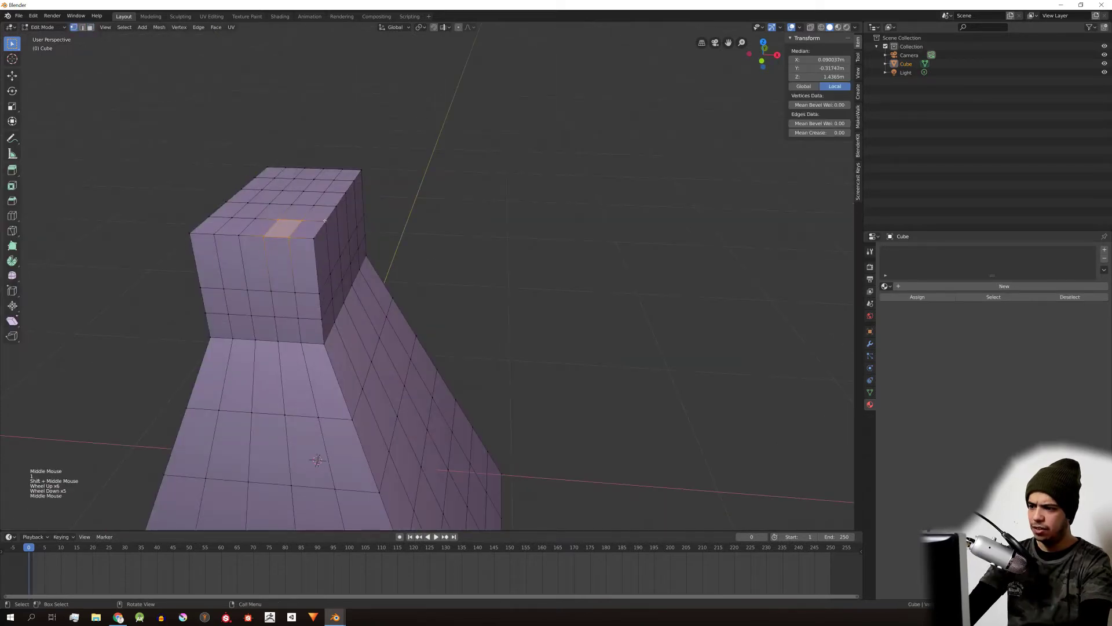
{"action": "middle_click_drag", "start_coordinate": [441, 173], "coordinate": [468, 131]}
{"action": "scroll", "coordinate": [463, 162], "scroll_direction": "up", "scroll_amount": 3}
{"action": "middle_click_drag", "start_coordinate": [572, 177], "coordinate": [524, 224], "text": "shift"}
{"action": "left_click", "coordinate": [519, 223]}
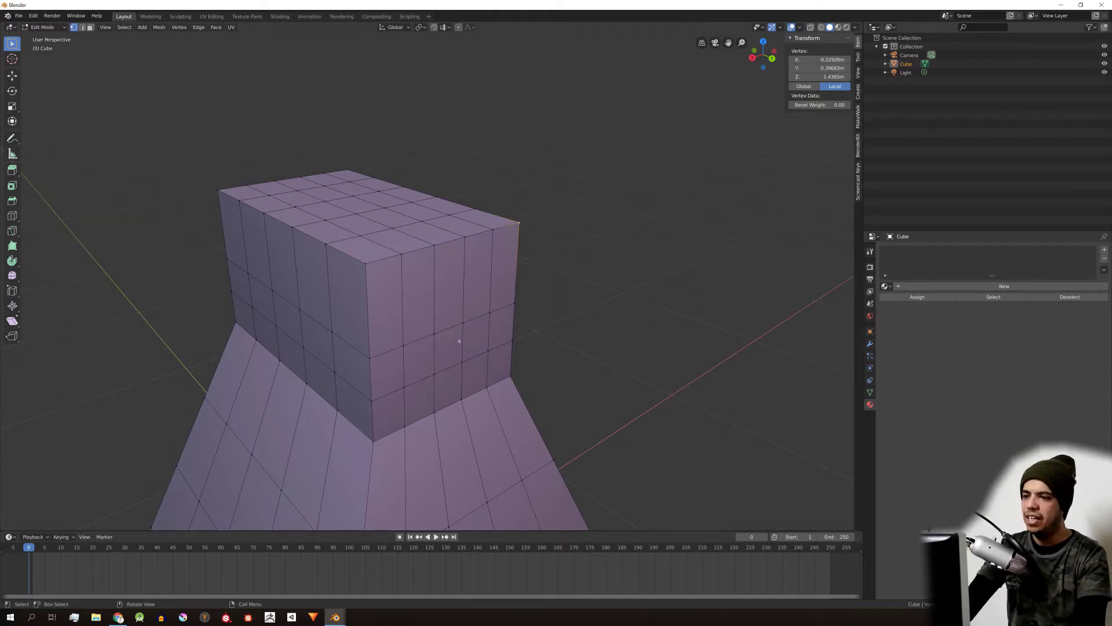
{"action": "key", "text": "e"}
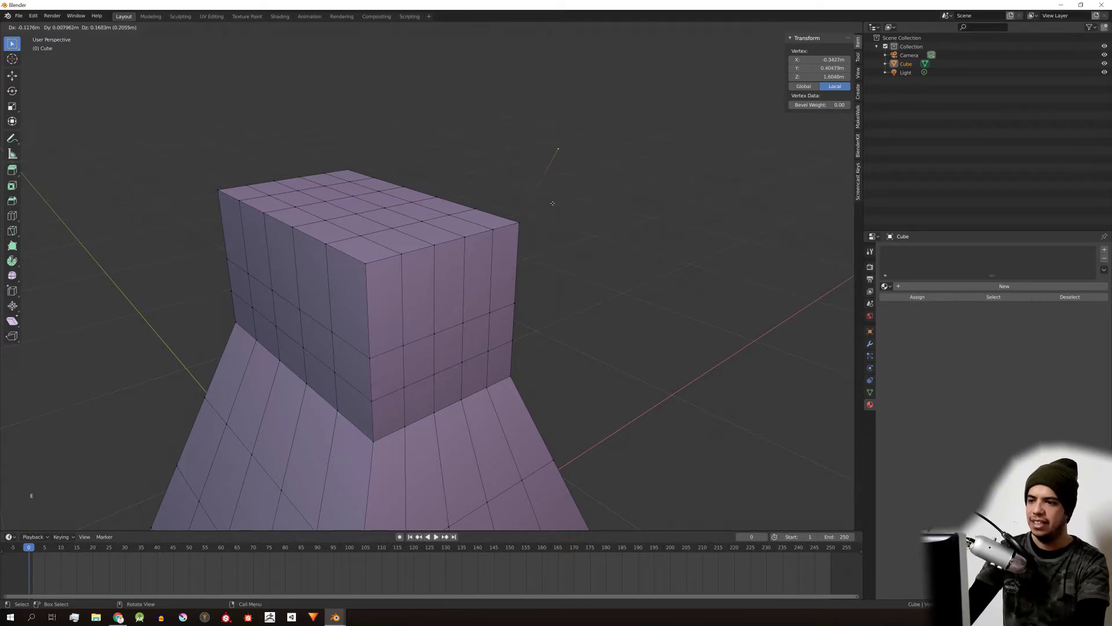
{"action": "key", "text": "z"}
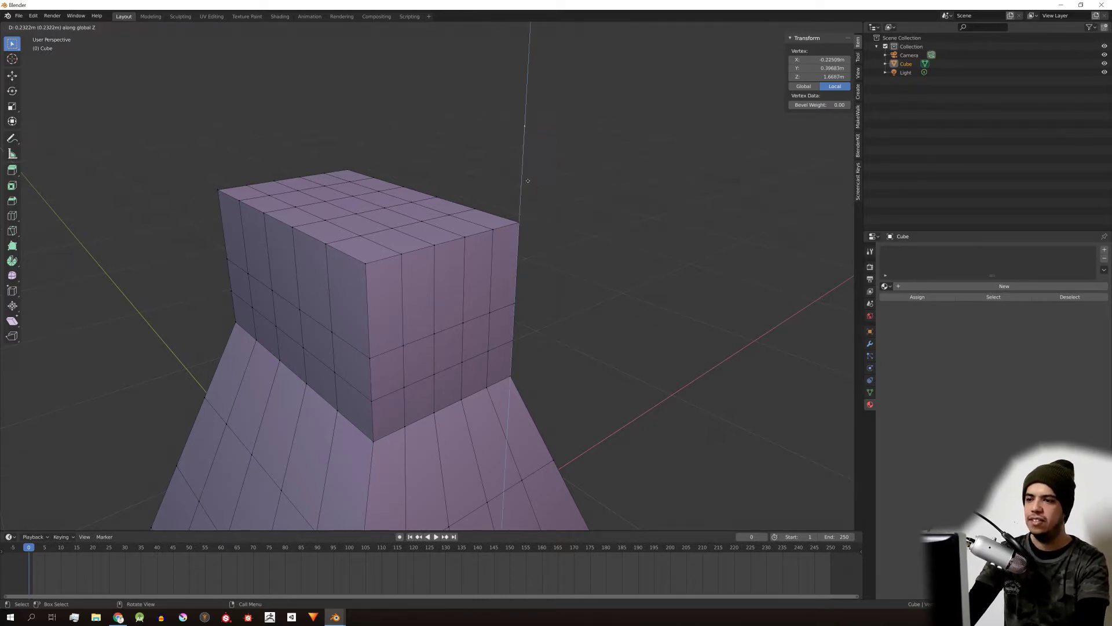
{"action": "key", "text": "x"}
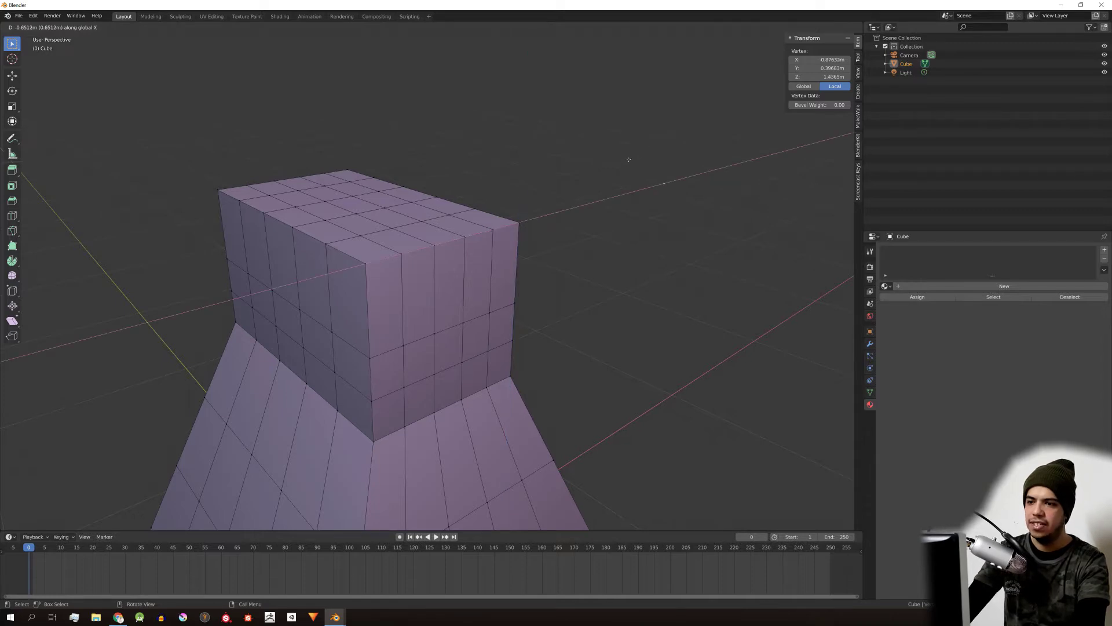
{"action": "left_click", "coordinate": [533, 175]}
Step: Select two adjacent vertices on the block's upper side edge and extrude that edge outward about 0.17 m along the X axis
{"action": "middle_click_drag", "start_coordinate": [527, 174], "coordinate": [590, 222]}
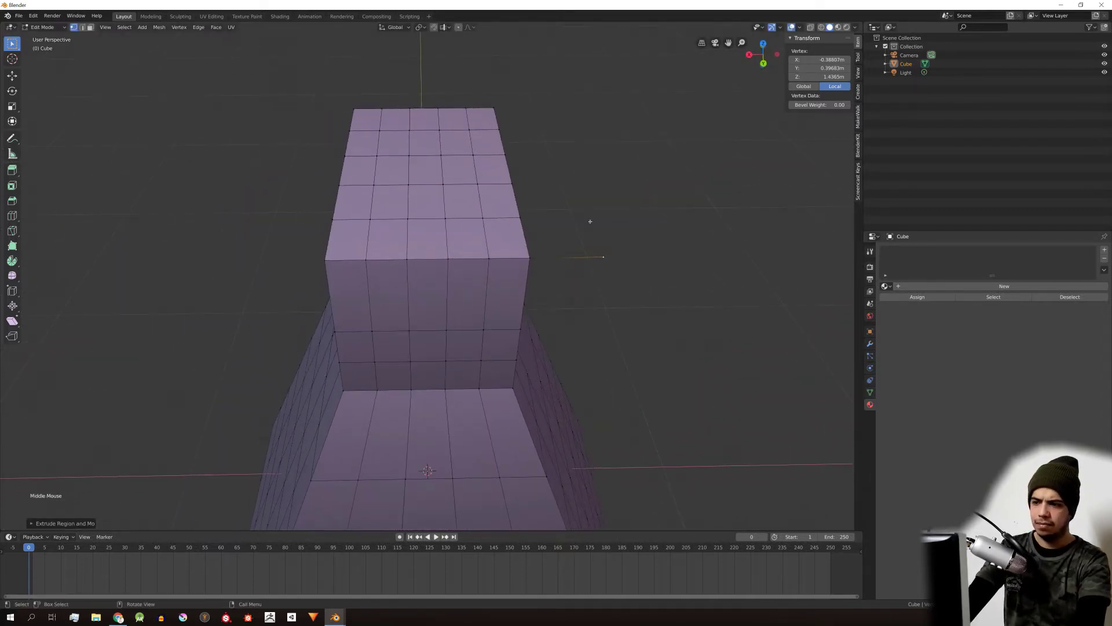
{"action": "left_click", "coordinate": [519, 218]}
{"action": "left_click", "coordinate": [512, 185], "text": "shift"}
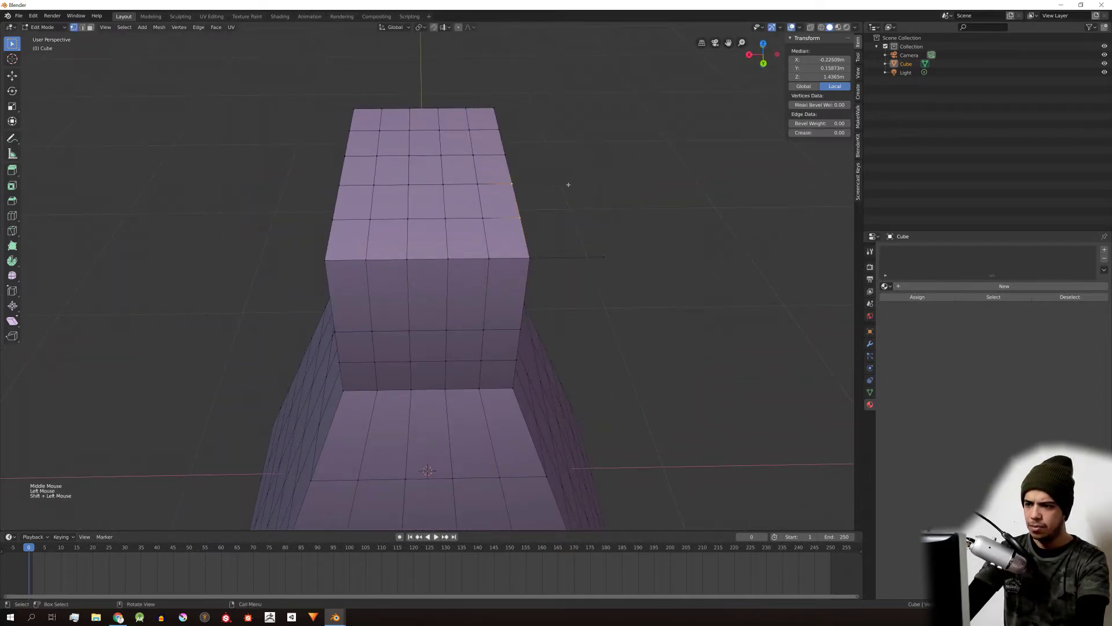
{"action": "middle_click_drag", "start_coordinate": [569, 181], "coordinate": [488, 217], "text": "shift"}
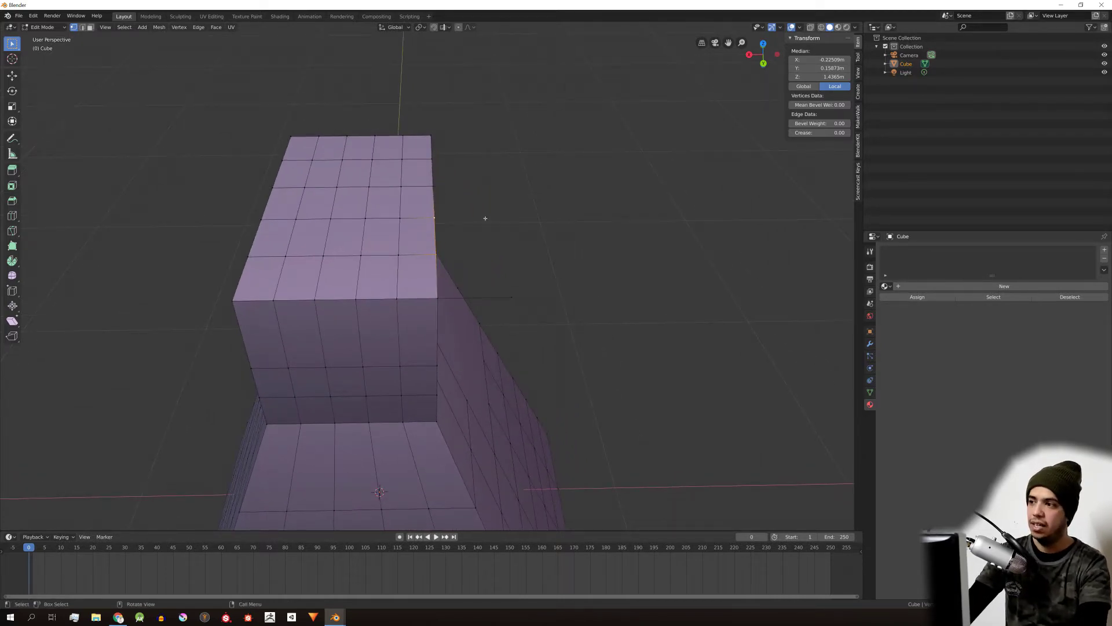
{"action": "key", "text": "e"}
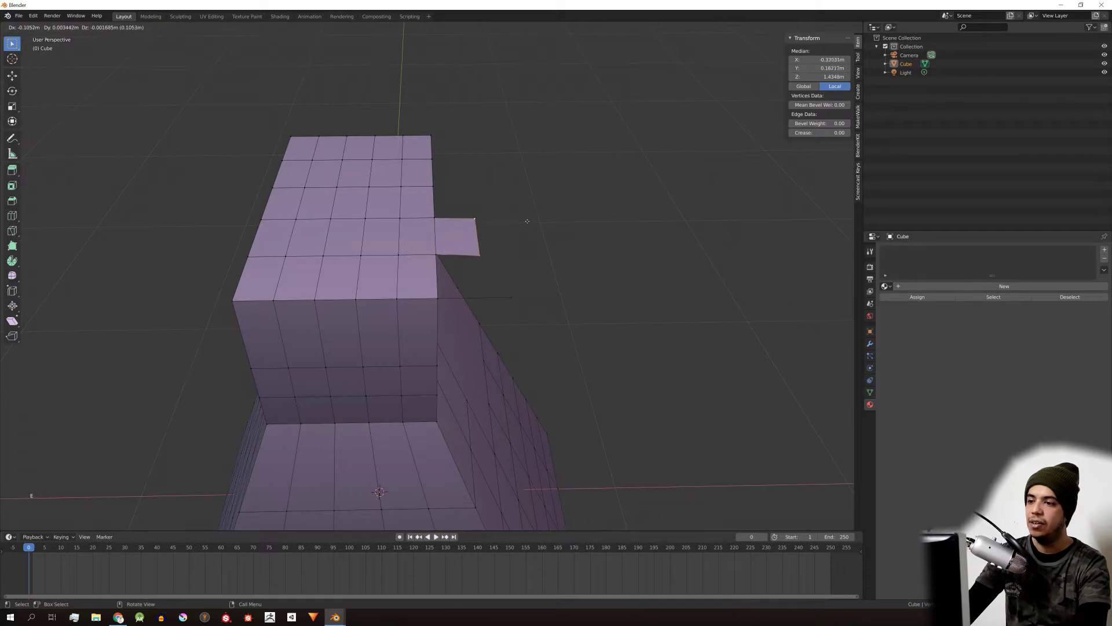
{"action": "key", "text": "x"}
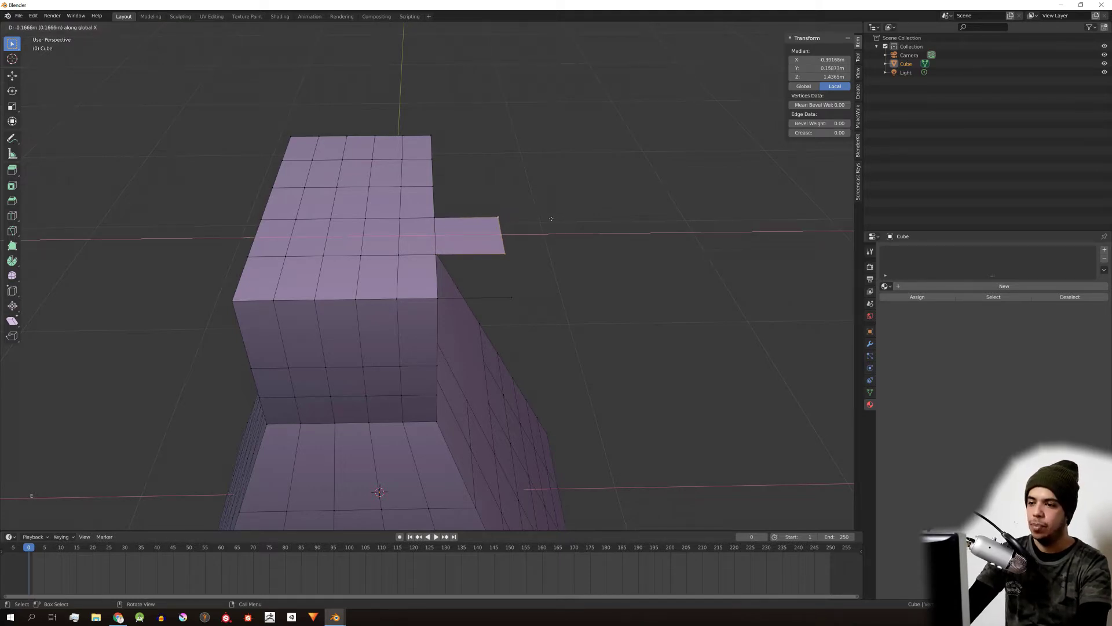
{"action": "left_click", "coordinate": [520, 252]}
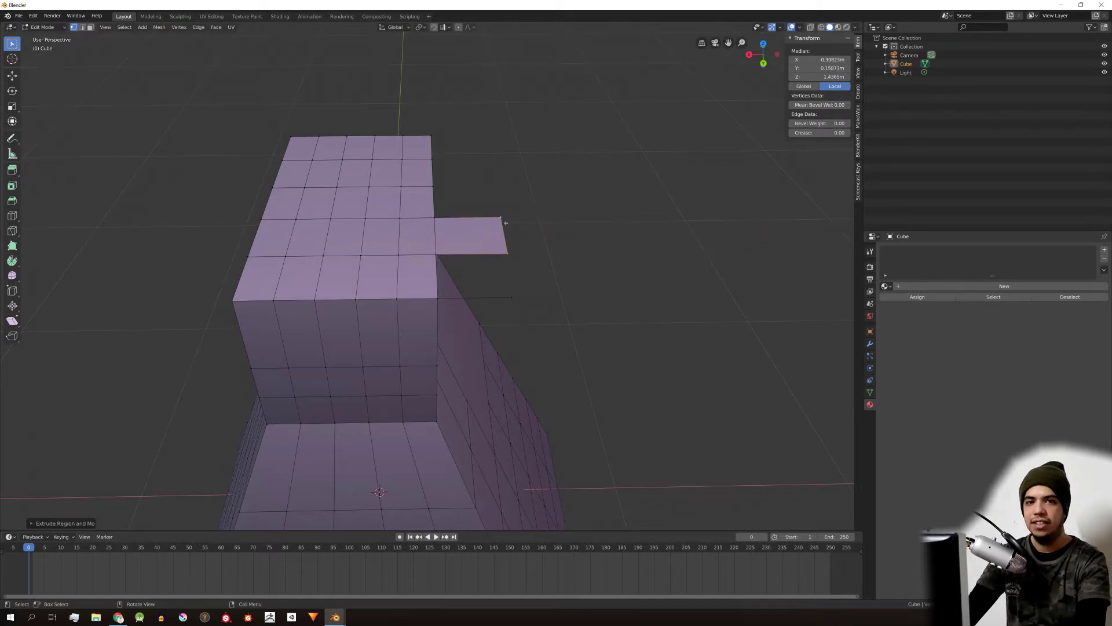
Step: Extrude the selected edge three more times into a stepped strip: upward about 0.17 m, back along the X axis, and upward again
{"action": "middle_click_drag", "start_coordinate": [586, 240], "coordinate": [591, 196]}
{"action": "key", "text": "e"}
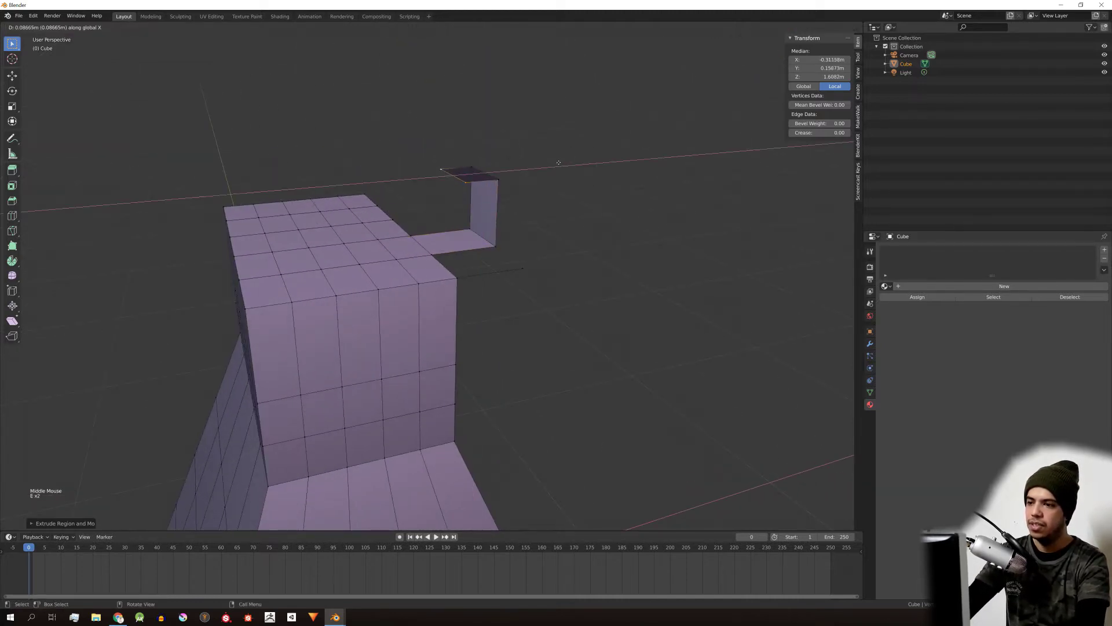
{"action": "left_click", "coordinate": [467, 177]}
{"action": "key", "text": "e"}
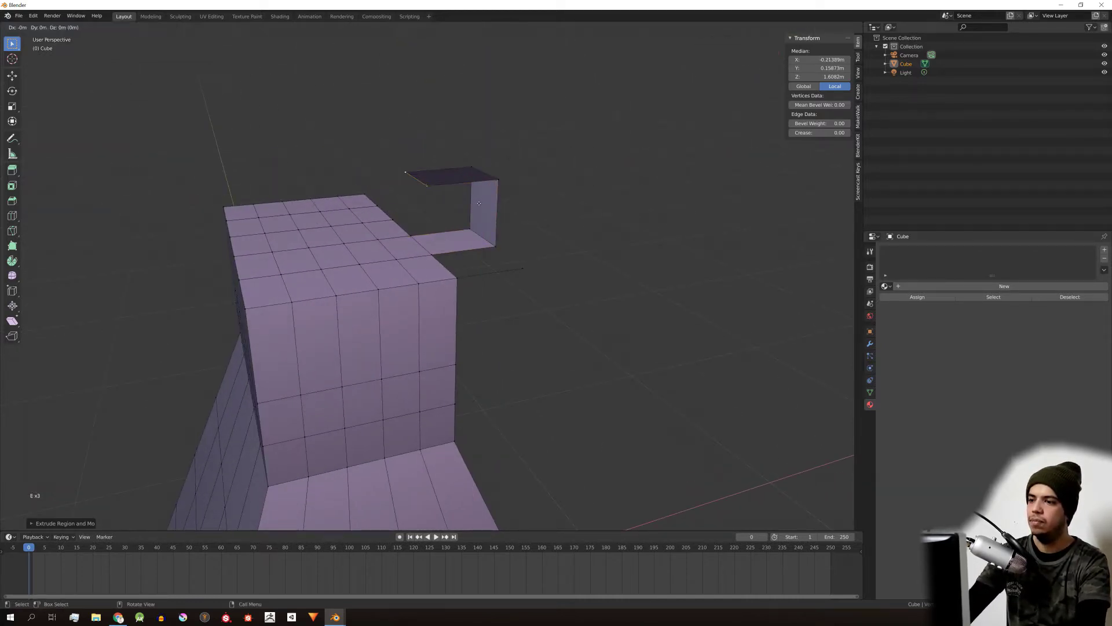
{"action": "left_click", "coordinate": [470, 148]}
{"action": "middle_click_drag", "start_coordinate": [470, 148], "coordinate": [498, 226], "text": "shift"}
{"action": "scroll", "coordinate": [526, 198], "scroll_direction": "up", "scroll_amount": 4}
{"action": "scroll", "coordinate": [526, 198], "scroll_direction": "down", "scroll_amount": 4}
{"action": "scroll", "coordinate": [521, 211], "scroll_direction": "up", "scroll_amount": 3}
{"action": "scroll", "coordinate": [522, 210], "scroll_direction": "down", "scroll_amount": 3}
{"action": "scroll", "coordinate": [522, 210], "scroll_direction": "up", "scroll_amount": 2}
{"action": "scroll", "coordinate": [521, 210], "scroll_direction": "down", "scroll_amount": 2}
Step: Switch to face selection, select an inner face on the block's top and extrude it upward about 0.17 m
{"action": "key", "text": "3"}
{"action": "left_click", "coordinate": [404, 274]}
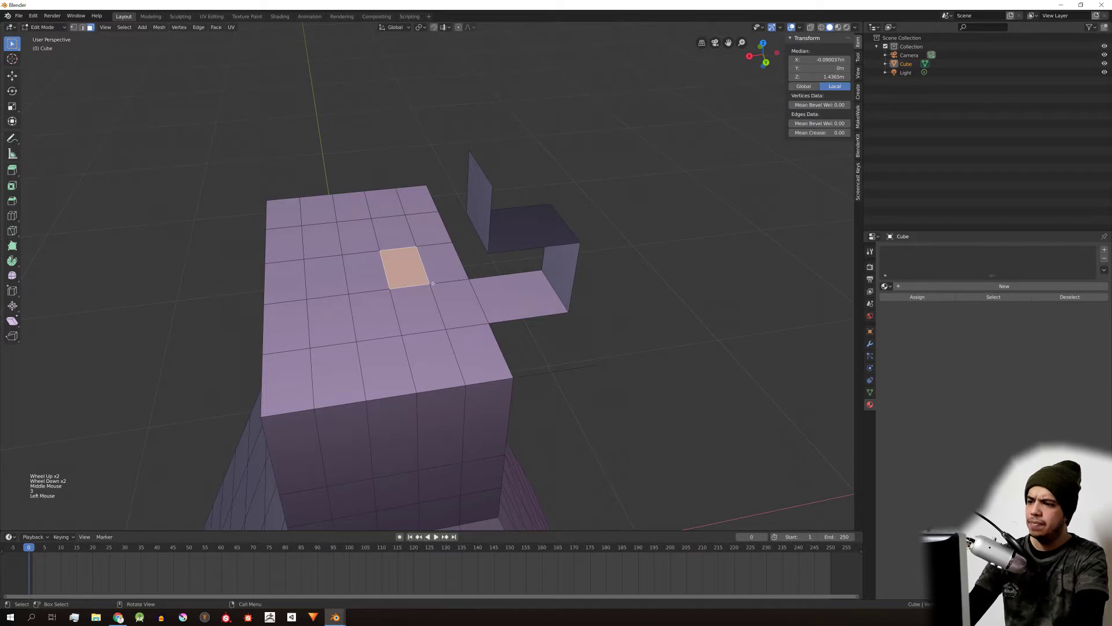
{"action": "key", "text": "e"}
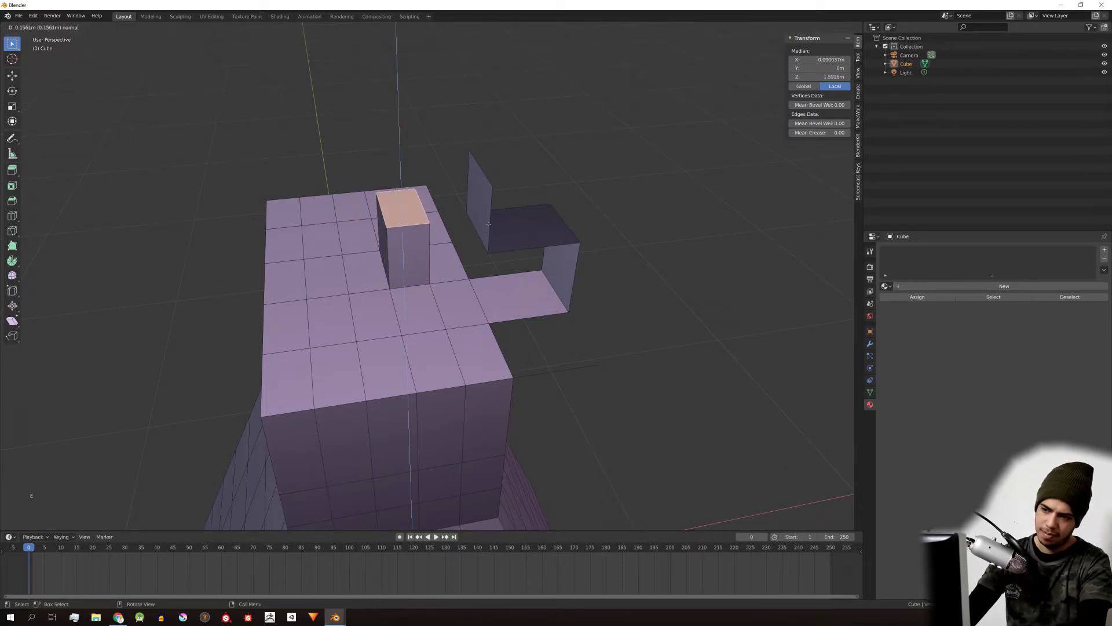
{"action": "left_click", "coordinate": [452, 223]}
{"action": "middle_click_drag", "start_coordinate": [451, 223], "coordinate": [425, 243]}
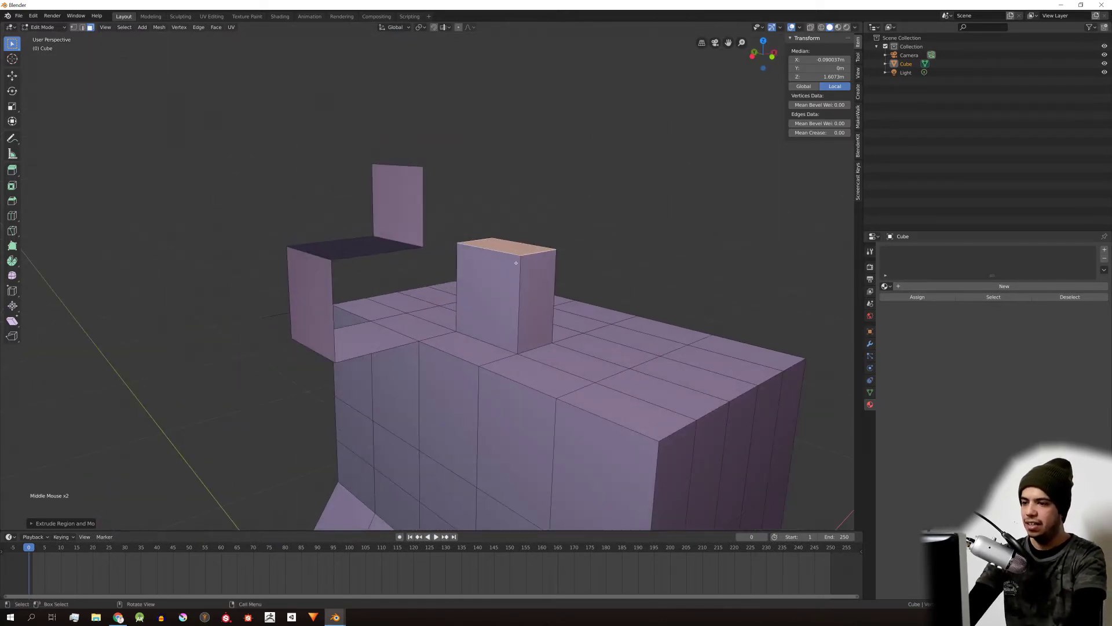
{"action": "scroll", "coordinate": [432, 290], "scroll_direction": "down", "scroll_amount": 2}
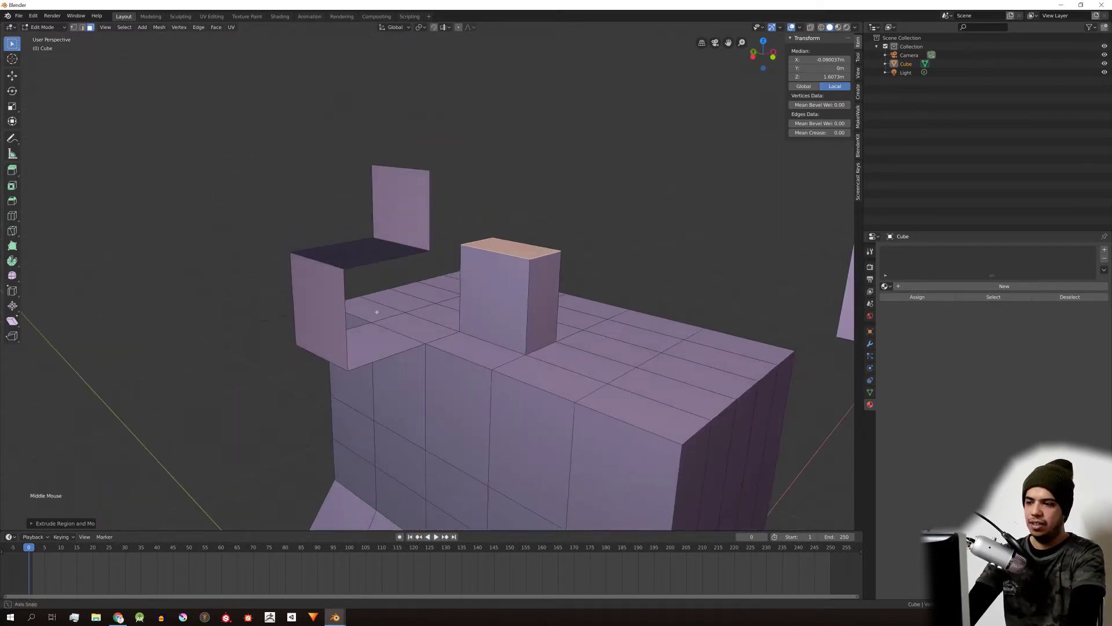
{"action": "middle_click_drag", "start_coordinate": [533, 324], "coordinate": [551, 410], "text": "shift"}
{"action": "scroll", "coordinate": [512, 467], "scroll_direction": "up", "scroll_amount": 3}
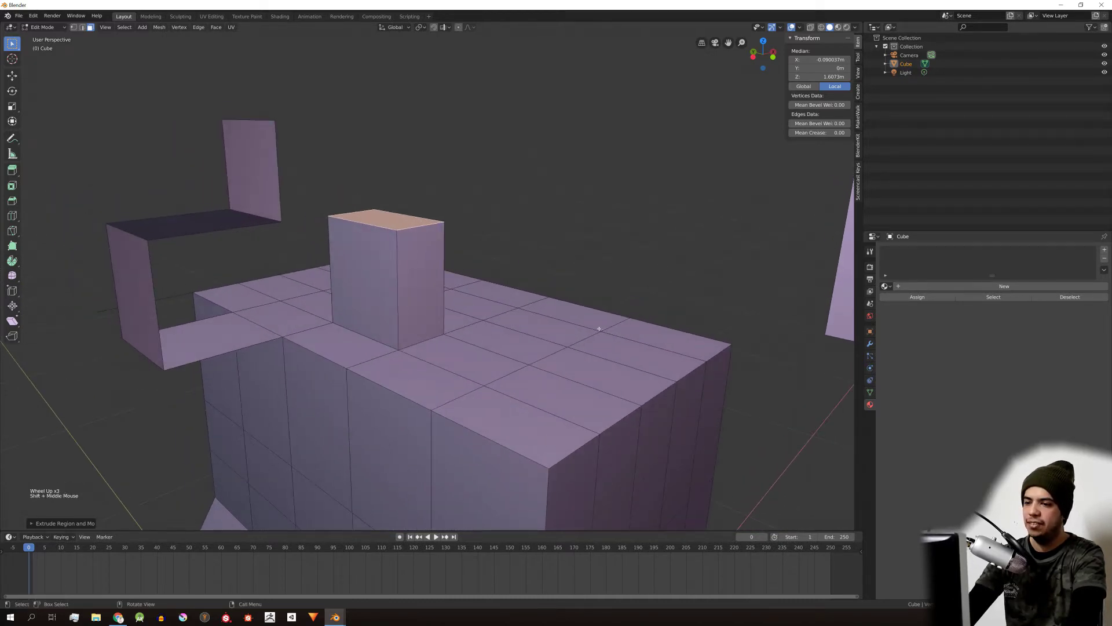
Step: Select further faces on the block's top and extrude them upward into small pillars
{"action": "left_click", "coordinate": [541, 327]}
{"action": "left_click", "coordinate": [550, 409], "text": "shift"}
{"action": "key", "text": "e"}
{"action": "left_click", "coordinate": [545, 272]}
{"action": "middle_click_drag", "start_coordinate": [544, 272], "coordinate": [499, 285]}
{"action": "left_click", "coordinate": [500, 285]}
{"action": "key", "text": "e"}
{"action": "left_click", "coordinate": [499, 231]}
Step: Extrude side faces of the small pillars outward to form horizontal arms above the block
{"action": "middle_click_drag", "start_coordinate": [499, 232], "coordinate": [620, 223]}
{"action": "left_click", "coordinate": [347, 220]}
{"action": "key", "text": "e"}
{"action": "left_click", "coordinate": [289, 217]}
{"action": "left_click", "coordinate": [360, 200]}
{"action": "key", "text": "e"}
{"action": "left_click", "coordinate": [512, 233]}
{"action": "scroll", "coordinate": [512, 233], "scroll_direction": "down", "scroll_amount": 5}
{"action": "scroll", "coordinate": [620, 224], "scroll_direction": "down", "scroll_amount": 2}
{"action": "middle_click_drag", "start_coordinate": [310, 94], "coordinate": [462, 94], "text": "shift"}
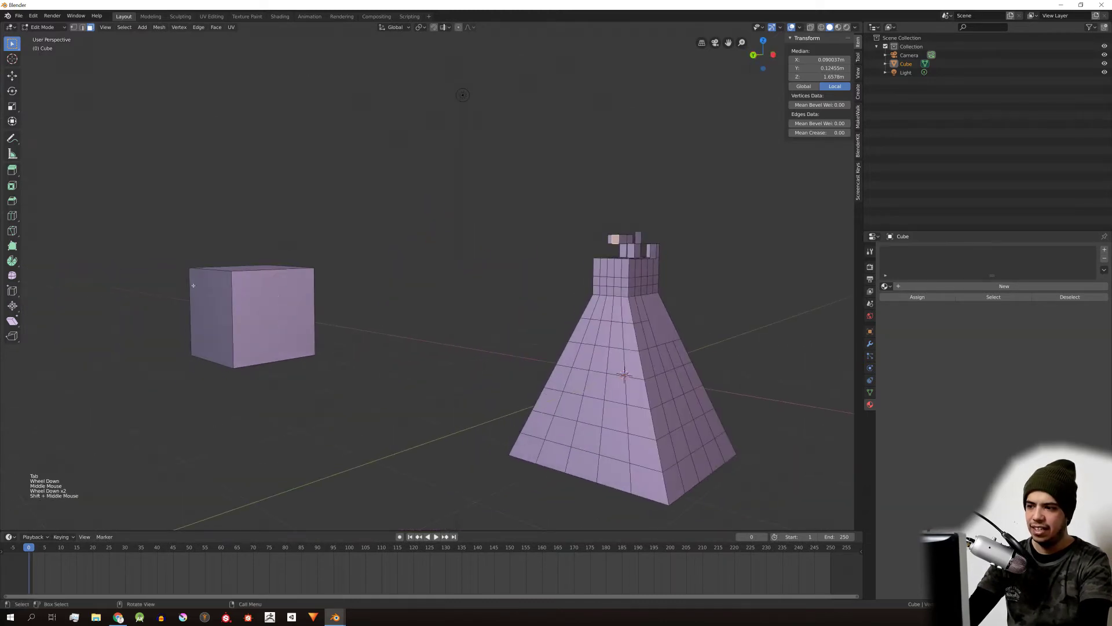
Step: Switch to Object Mode and back, and select individual faces of the cube and the pyramid to examine how they share one mesh
{"action": "left_click", "coordinate": [240, 267]}
{"action": "key", "text": "Tab"}
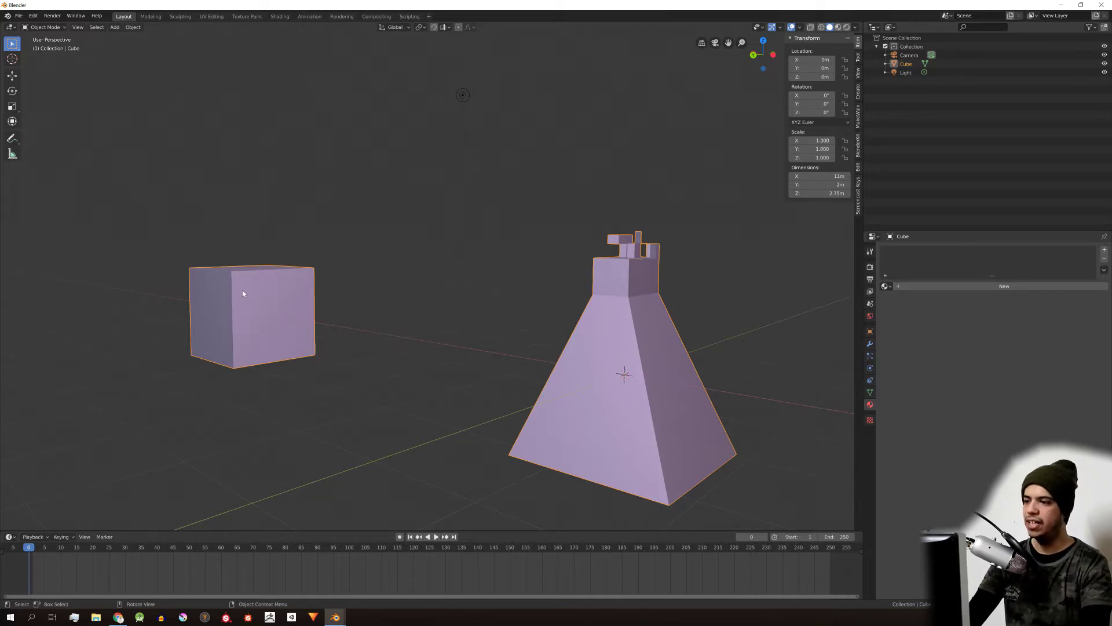
{"action": "key", "text": "Tab"}
{"action": "scroll", "coordinate": [298, 297], "scroll_direction": "down", "scroll_amount": 2}
{"action": "middle_click_drag", "start_coordinate": [298, 297], "coordinate": [310, 293], "text": "shift"}
{"action": "left_click", "coordinate": [328, 315]}
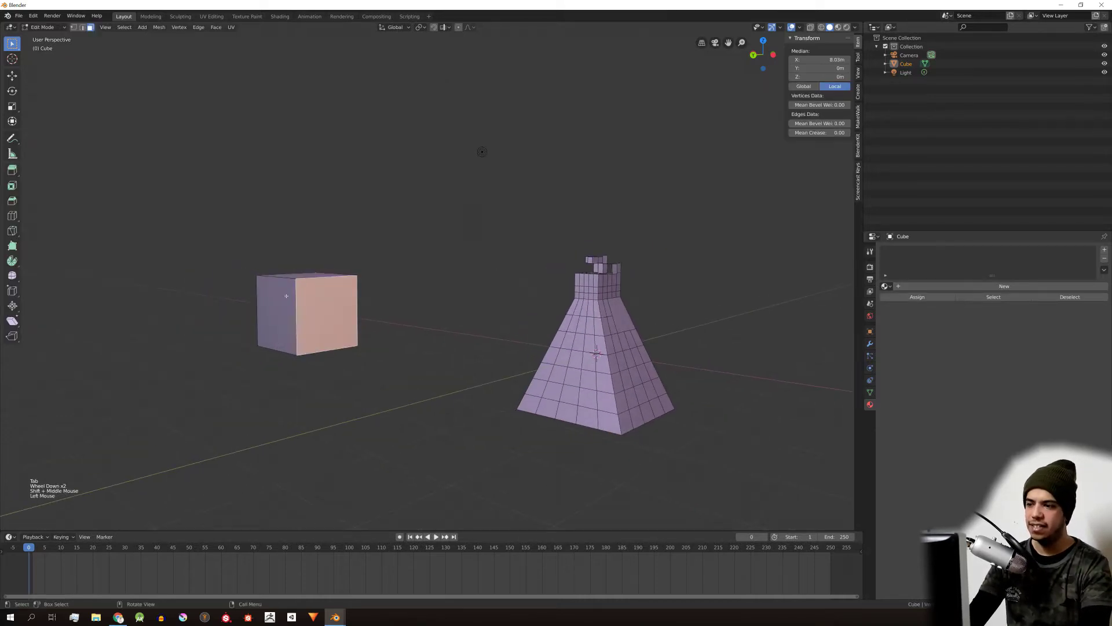
{"action": "left_click", "coordinate": [303, 277]}
{"action": "left_click", "coordinate": [275, 315]}
{"action": "left_click", "coordinate": [607, 308]}
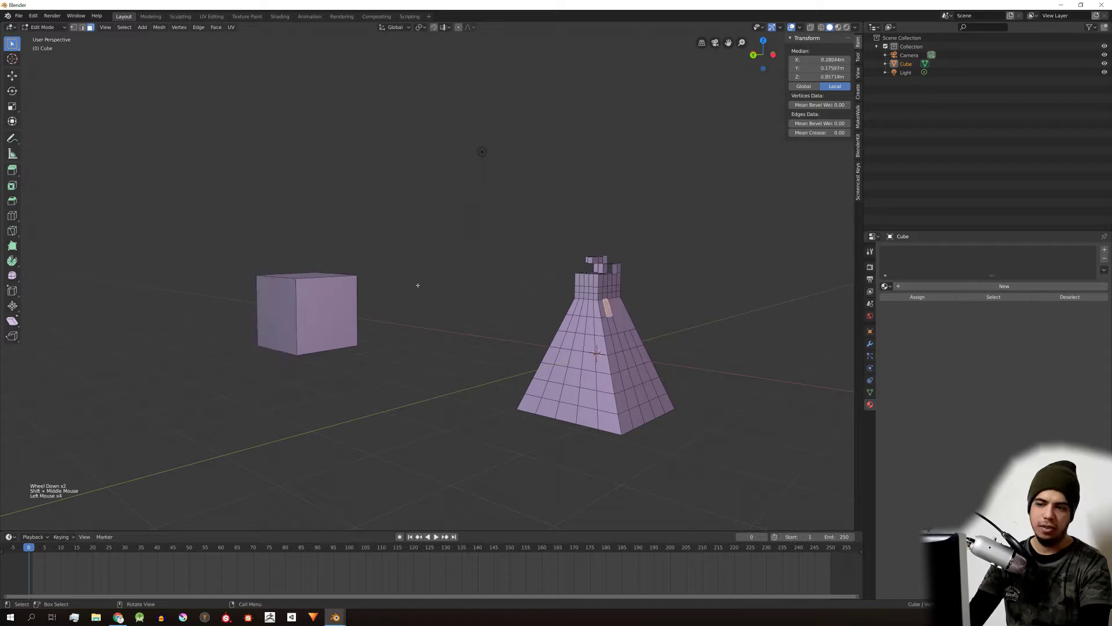
{"action": "left_click", "coordinate": [327, 313]}
Step: Select the cube's top face, extend the selection to all linked geometry, and expand the Select Linked All options
{"action": "middle_click_drag", "start_coordinate": [381, 299], "coordinate": [410, 315]}
{"action": "scroll", "coordinate": [400, 298], "scroll_direction": "down", "scroll_amount": 3}
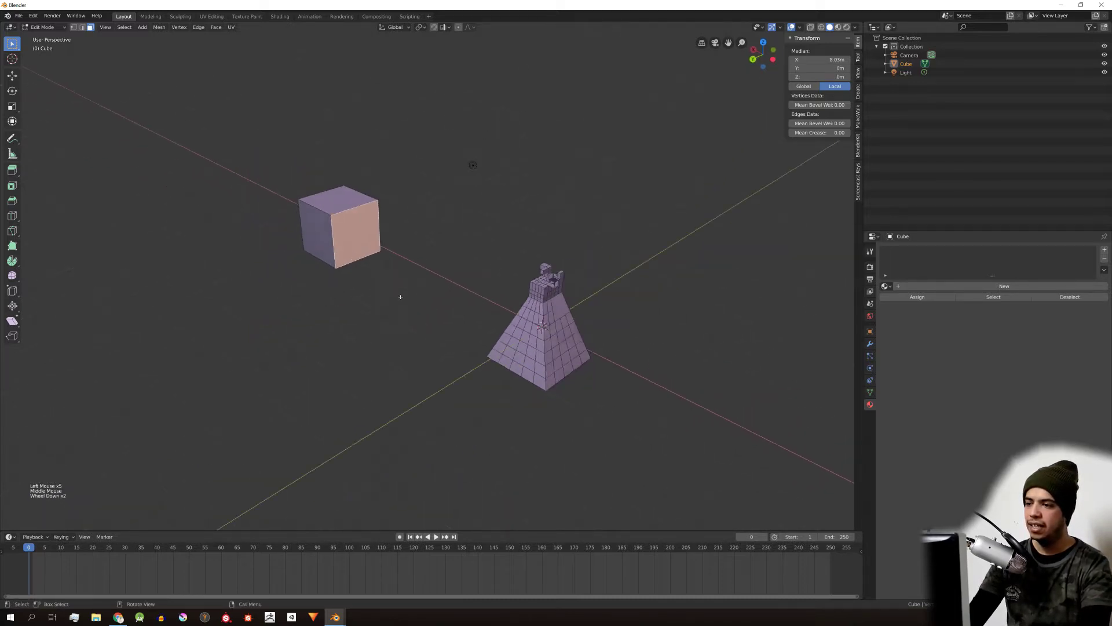
{"action": "left_click", "coordinate": [346, 219]}
{"action": "scroll", "coordinate": [346, 221], "scroll_direction": "up", "scroll_amount": 1}
{"action": "middle_click_drag", "start_coordinate": [348, 223], "coordinate": [376, 289], "text": "shift"}
{"action": "scroll", "coordinate": [371, 255], "scroll_direction": "up", "scroll_amount": 4}
{"action": "scroll", "coordinate": [376, 289], "scroll_direction": "down", "scroll_amount": 2}
{"action": "middle_click_drag", "start_coordinate": [457, 278], "coordinate": [256, 251], "text": "shift"}
{"action": "scroll", "coordinate": [514, 275], "scroll_direction": "down", "scroll_amount": 2}
{"action": "middle_click_drag", "start_coordinate": [513, 275], "coordinate": [544, 235], "text": "shift"}
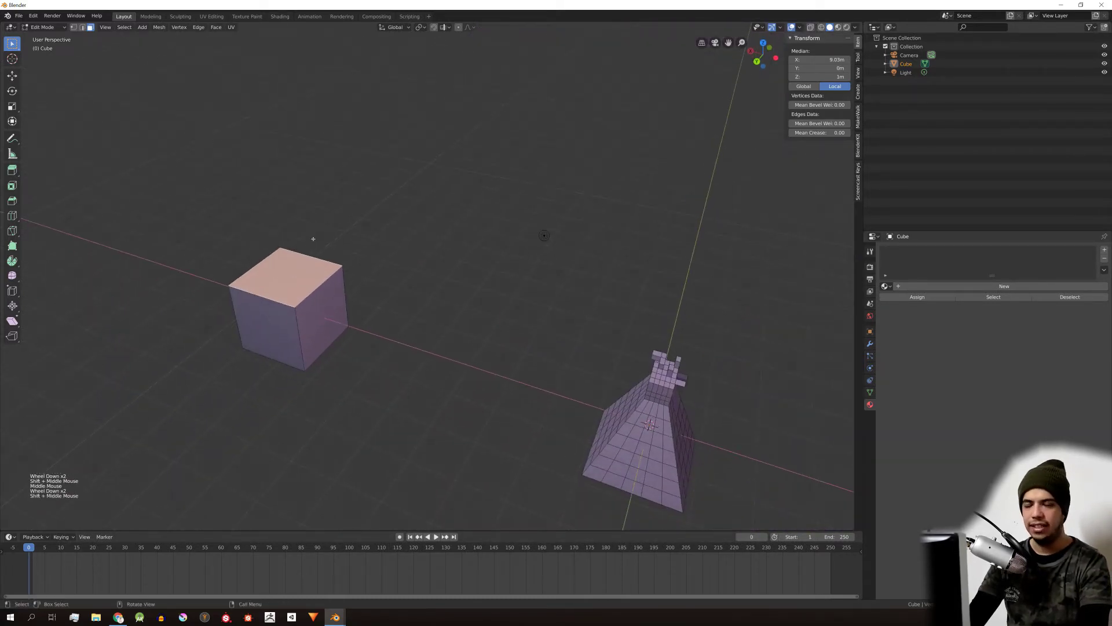
{"action": "key", "text": "ctrl+l"}
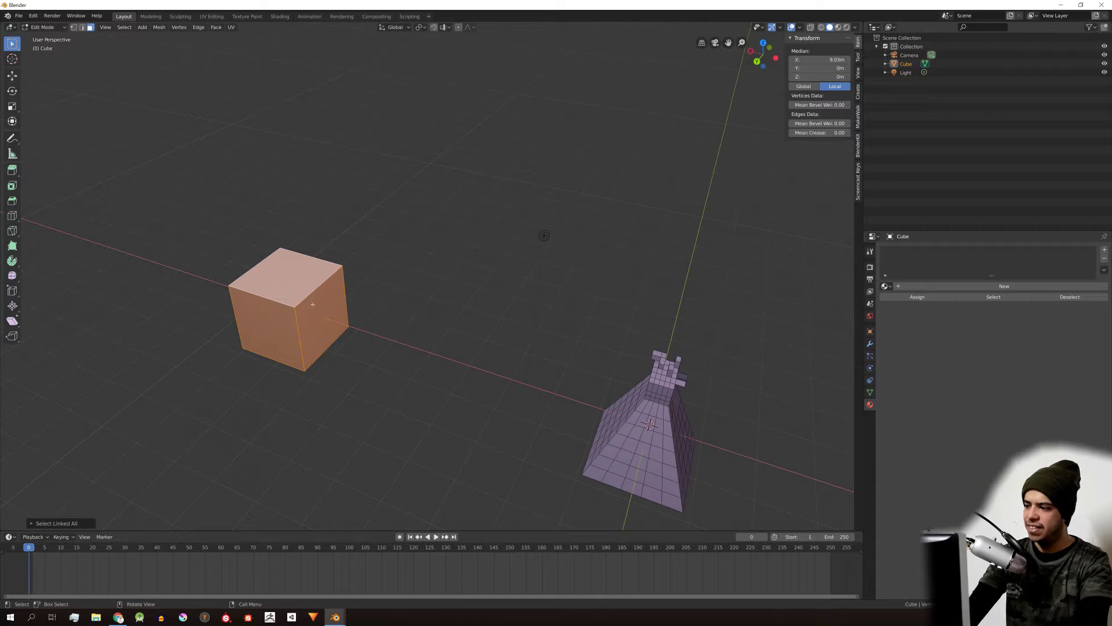
{"action": "scroll", "coordinate": [313, 304], "scroll_direction": "up", "scroll_amount": 2}
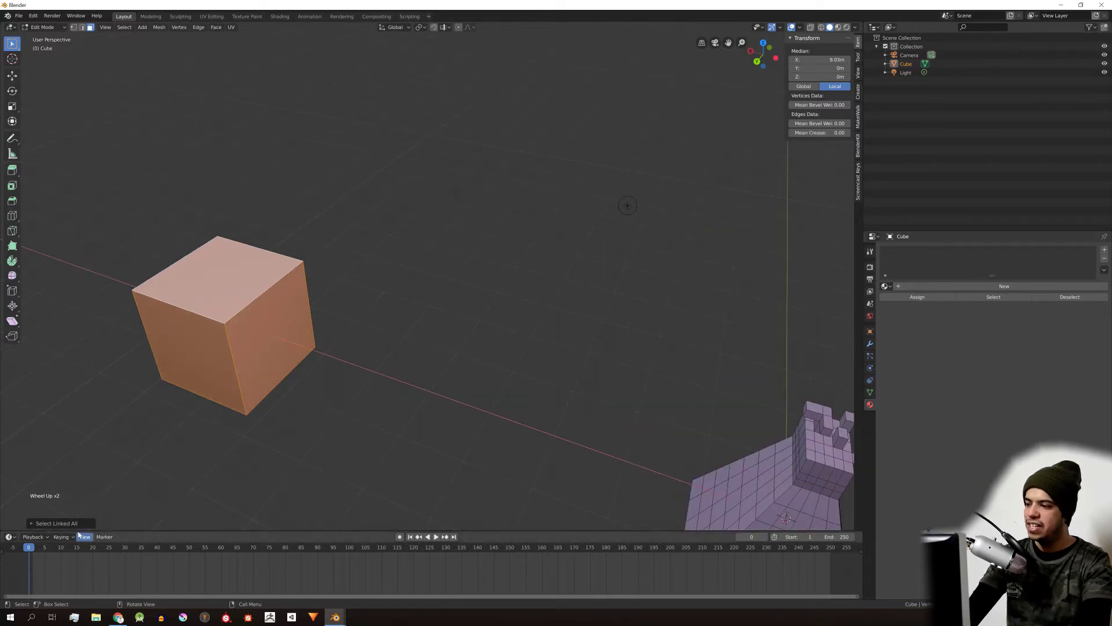
{"action": "left_click", "coordinate": [29, 523]}
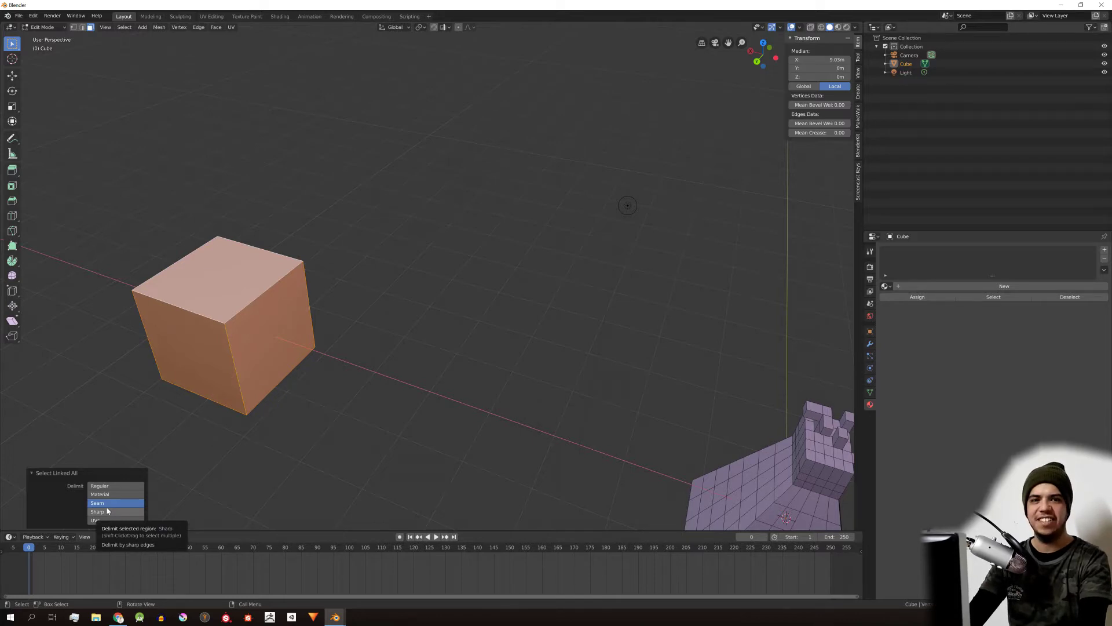
Step: Select a single face on the cube again and extend the selection to all its linked geometry
{"action": "middle_click_drag", "start_coordinate": [753, 469], "coordinate": [485, 313], "text": "shift"}
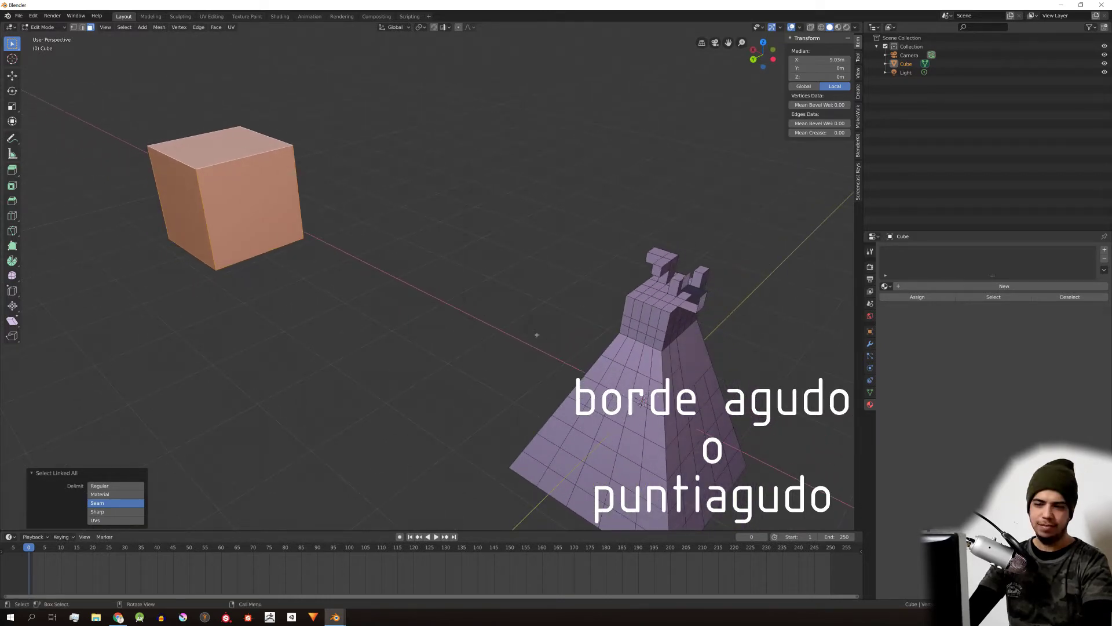
{"action": "scroll", "coordinate": [536, 334], "scroll_direction": "down", "scroll_amount": 2}
{"action": "middle_click_drag", "start_coordinate": [537, 334], "coordinate": [406, 243]}
{"action": "left_click", "coordinate": [364, 216]}
{"action": "key", "text": "ctrl+l"}
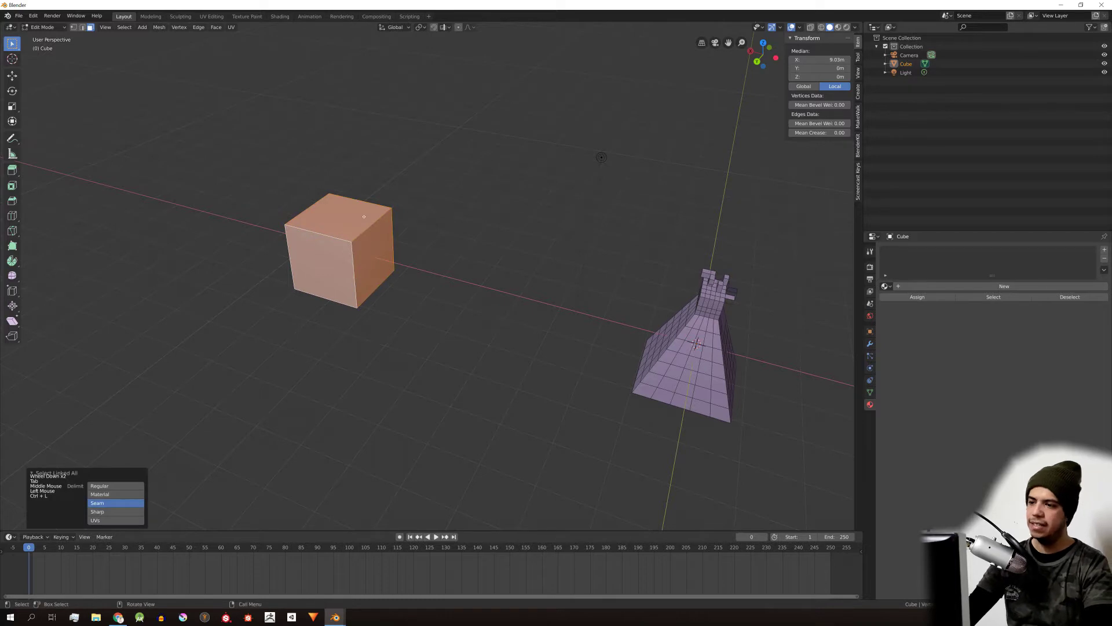
{"action": "scroll", "coordinate": [483, 290], "scroll_direction": "up", "scroll_amount": 3}
{"action": "middle_click_drag", "start_coordinate": [483, 289], "coordinate": [585, 245]}
{"action": "scroll", "coordinate": [482, 280], "scroll_direction": "down", "scroll_amount": 2}
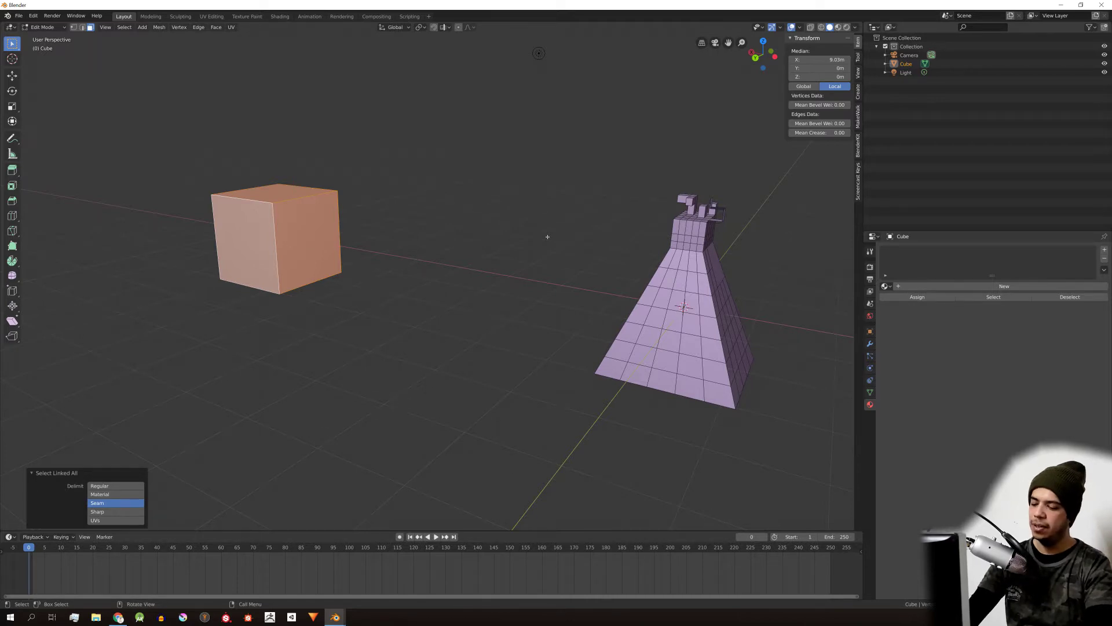
Step: Separate the selected cube geometry into its own object and highlight each of the two mesh objects in the scene list
{"action": "key", "text": "p"}
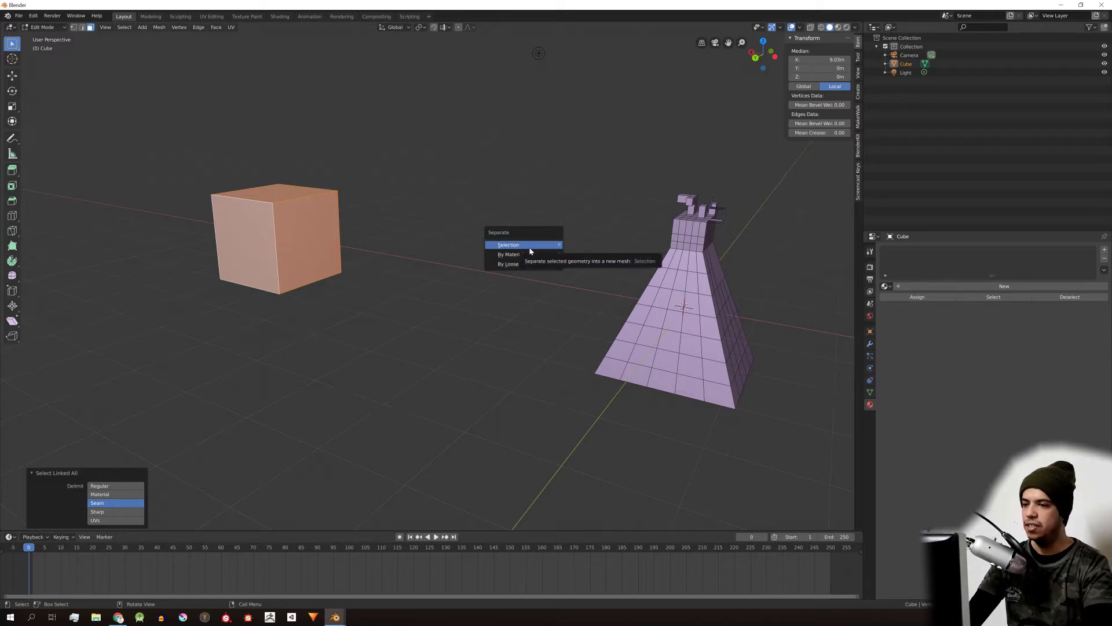
{"action": "left_click", "coordinate": [529, 249]}
{"action": "left_click", "coordinate": [658, 277]}
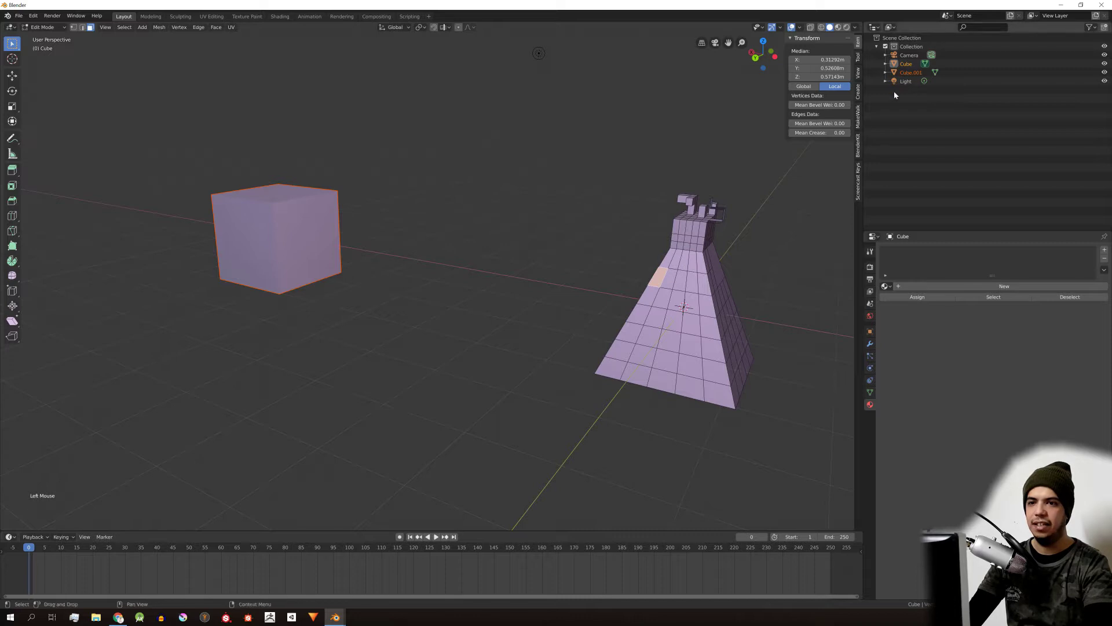
{"action": "left_click", "coordinate": [906, 64]}
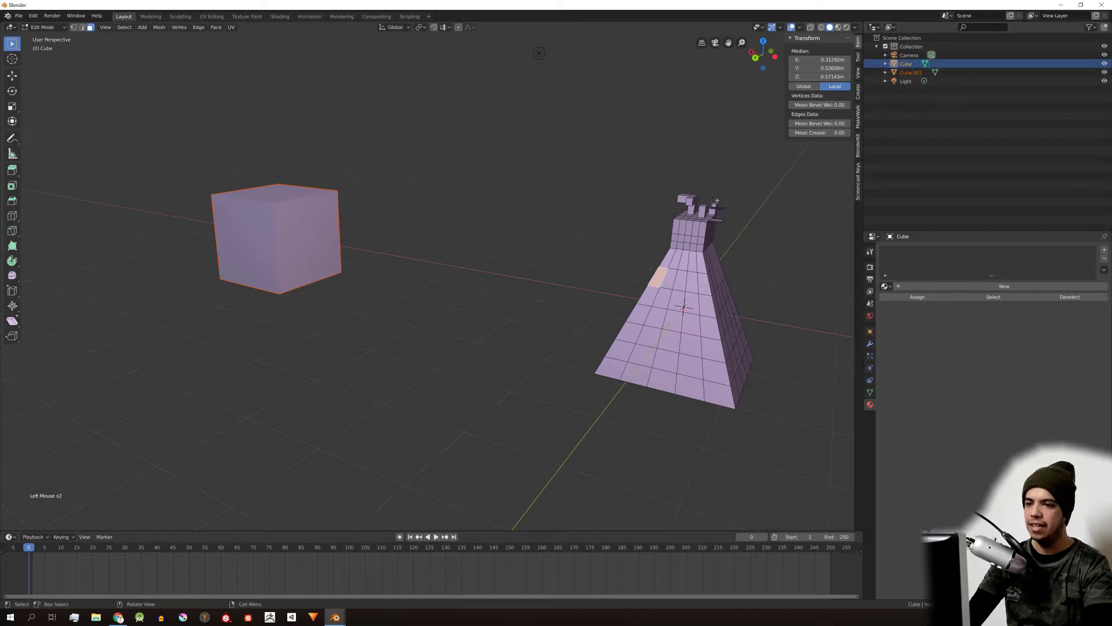
{"action": "left_click", "coordinate": [911, 72]}
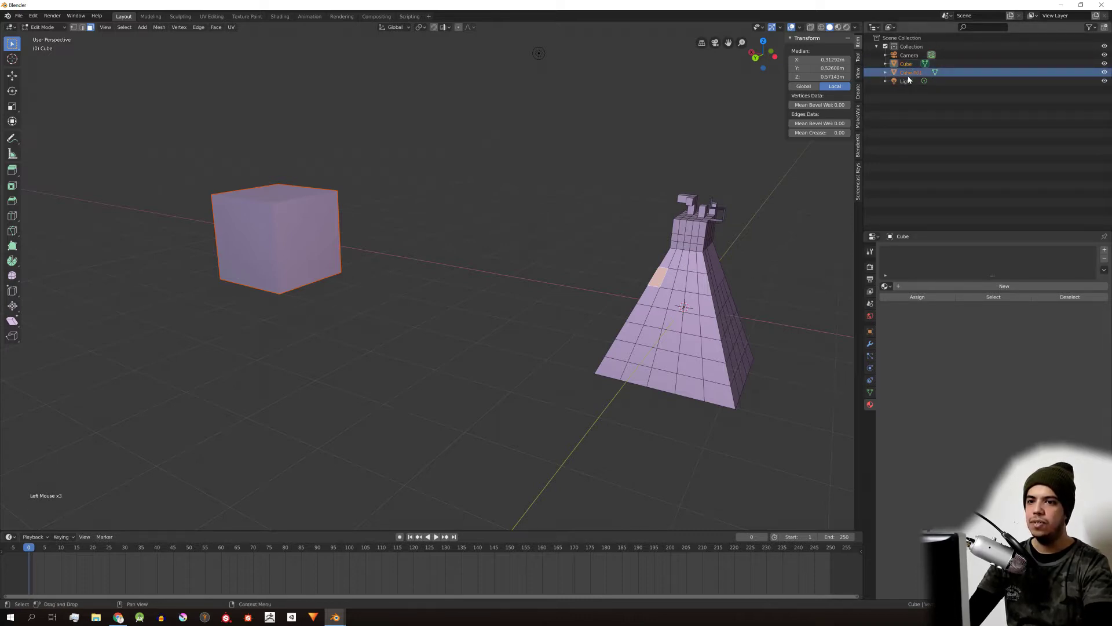
Step: Return to Object Mode, select only the separated cube and enter Edit Mode on it
{"action": "key", "text": "Tab"}
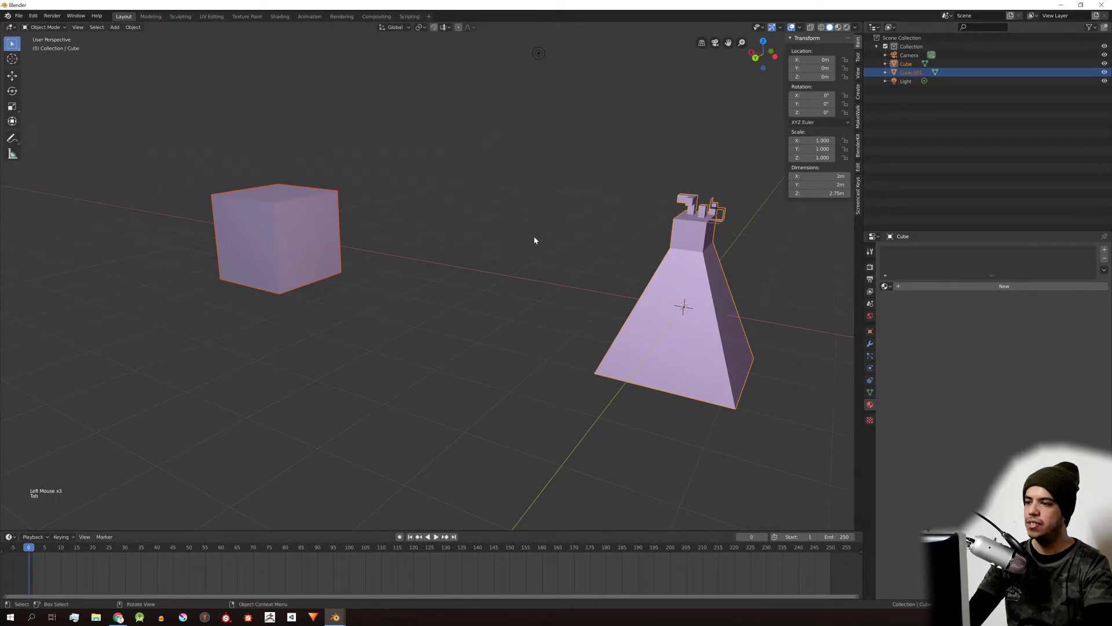
{"action": "left_click", "coordinate": [275, 238]}
{"action": "key", "text": "Tab"}
{"action": "middle_click_drag", "start_coordinate": [500, 280], "coordinate": [552, 344], "text": "shift"}
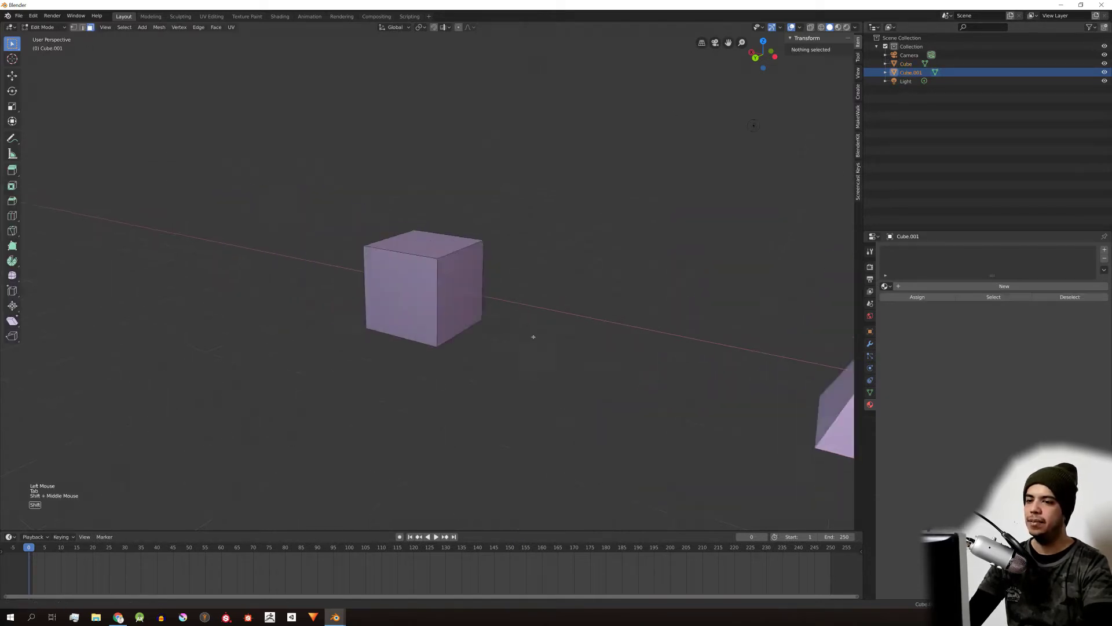
{"action": "scroll", "coordinate": [553, 344], "scroll_direction": "up", "scroll_amount": 4}
{"action": "left_click", "coordinate": [537, 305]}
{"action": "middle_click_drag", "start_coordinate": [538, 305], "coordinate": [666, 255]}
Step: In Object Mode, move the separated cube about -3.7 m along the X axis
{"action": "key", "text": "Tab"}
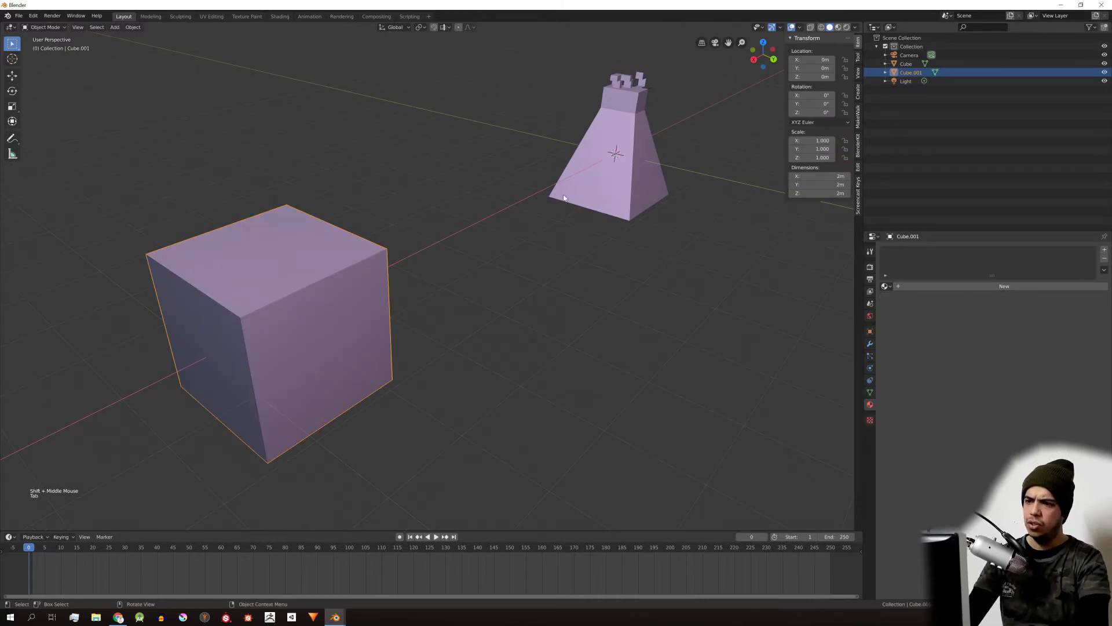
{"action": "key", "text": "g"}
{"action": "middle_click", "coordinate": [556, 249]}
{"action": "left_click", "coordinate": [566, 248]}
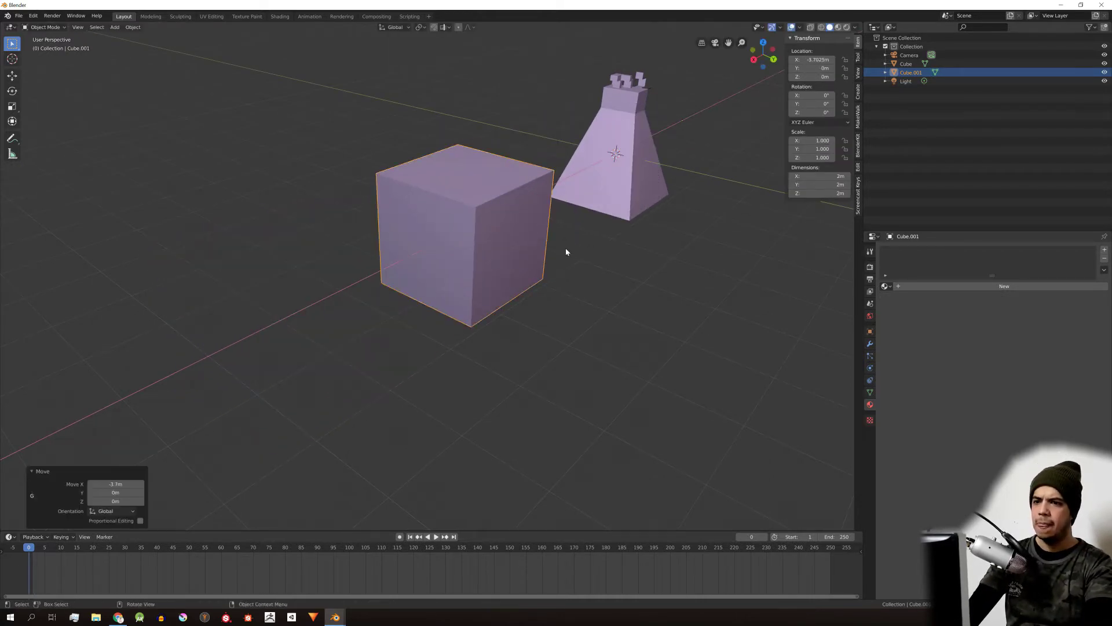
Step: Add the pyramid to the selection and enter Edit Mode for both objects at once
{"action": "middle_click_drag", "start_coordinate": [566, 249], "coordinate": [256, 255], "text": "shift"}
{"action": "left_click", "coordinate": [582, 184], "text": "shift"}
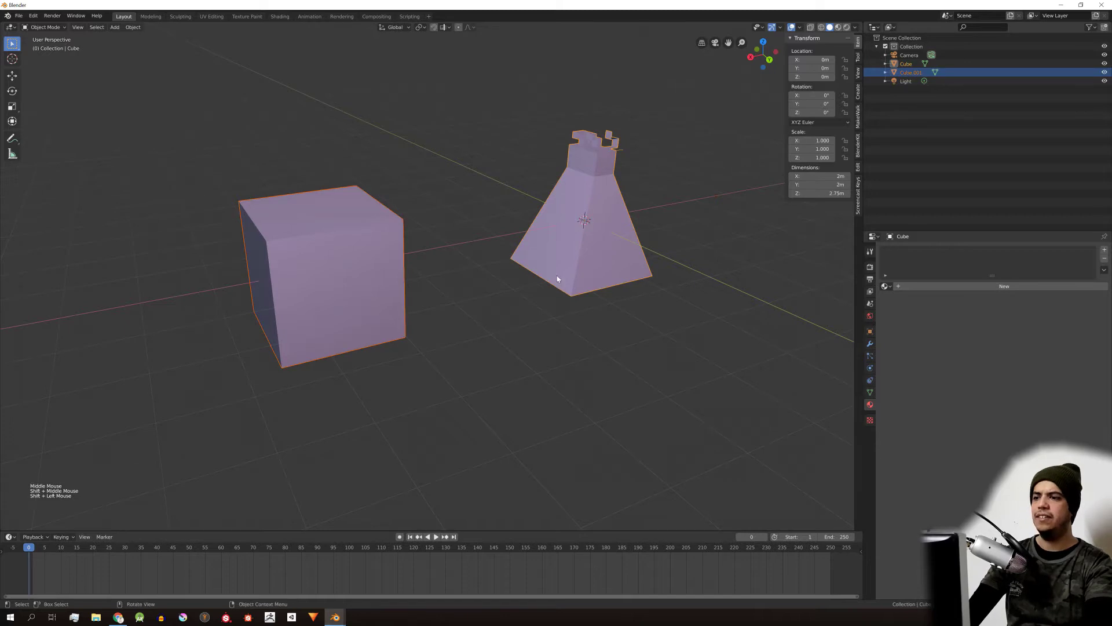
{"action": "scroll", "coordinate": [534, 249], "scroll_direction": "up", "scroll_amount": 2}
{"action": "key", "text": "Tab"}
{"action": "middle_click_drag", "start_coordinate": [534, 249], "coordinate": [579, 255], "text": "shift"}
Step: Try moving the cube's top face along the Z axis
{"action": "left_click", "coordinate": [345, 191]}
{"action": "key", "text": "g"}
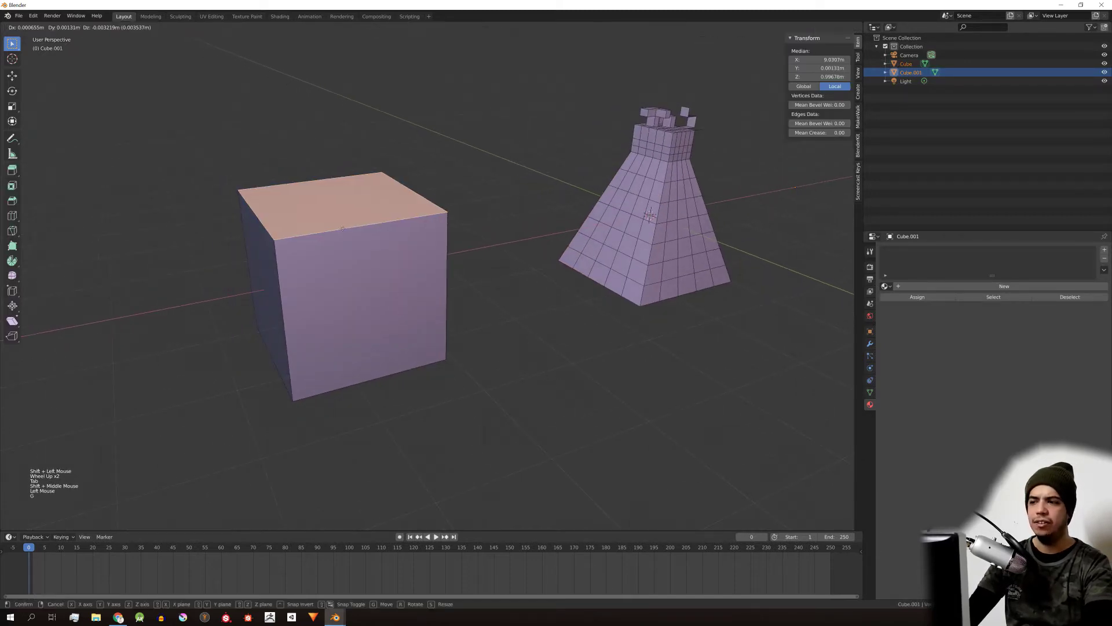
{"action": "key", "text": "z"}
{"action": "right_click", "coordinate": [345, 163]}
Step: Switch to face selection and select the cube's side face that faces the pyramid
{"action": "middle_click_drag", "start_coordinate": [345, 163], "coordinate": [385, 228]}
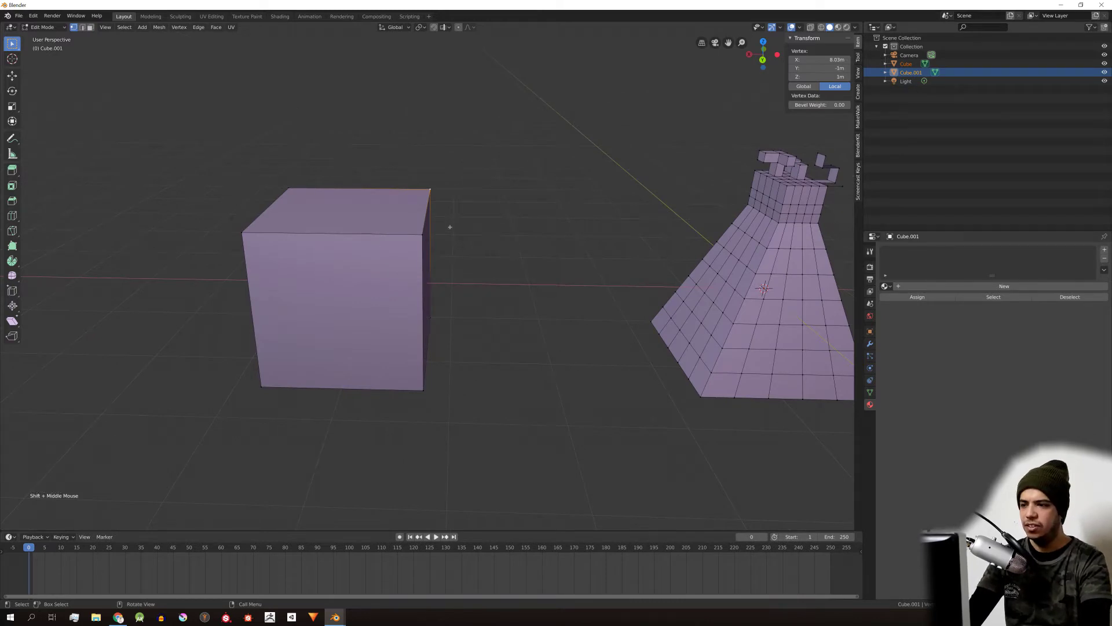
{"action": "middle_click_drag", "start_coordinate": [467, 300], "coordinate": [440, 316]}
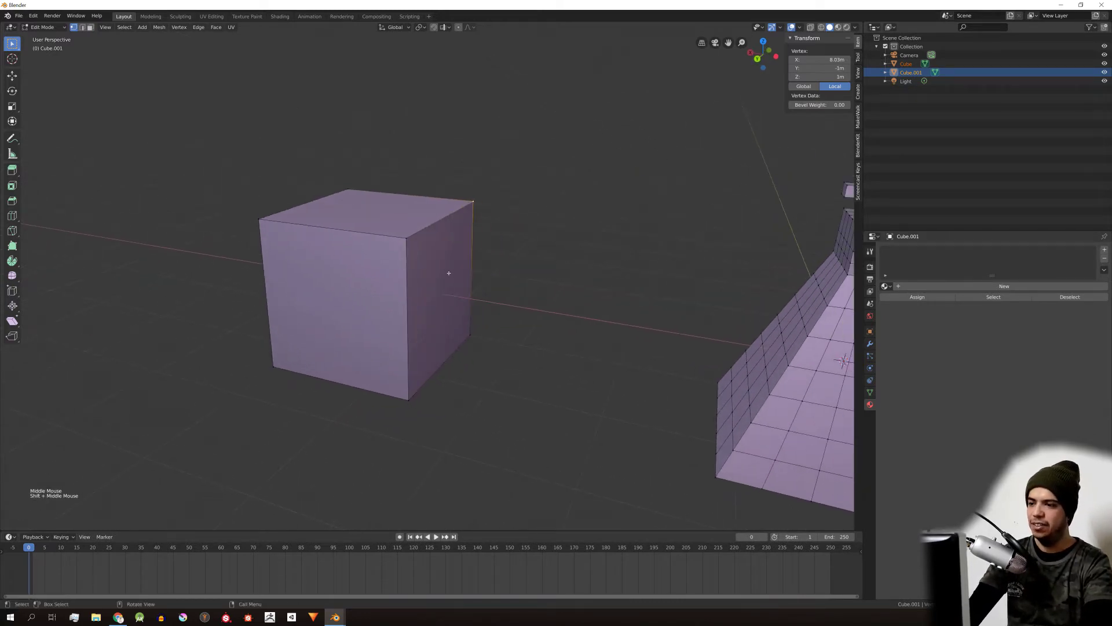
{"action": "left_click", "coordinate": [441, 318]}
{"action": "key", "text": "3"}
{"action": "left_click", "coordinate": [436, 303]}
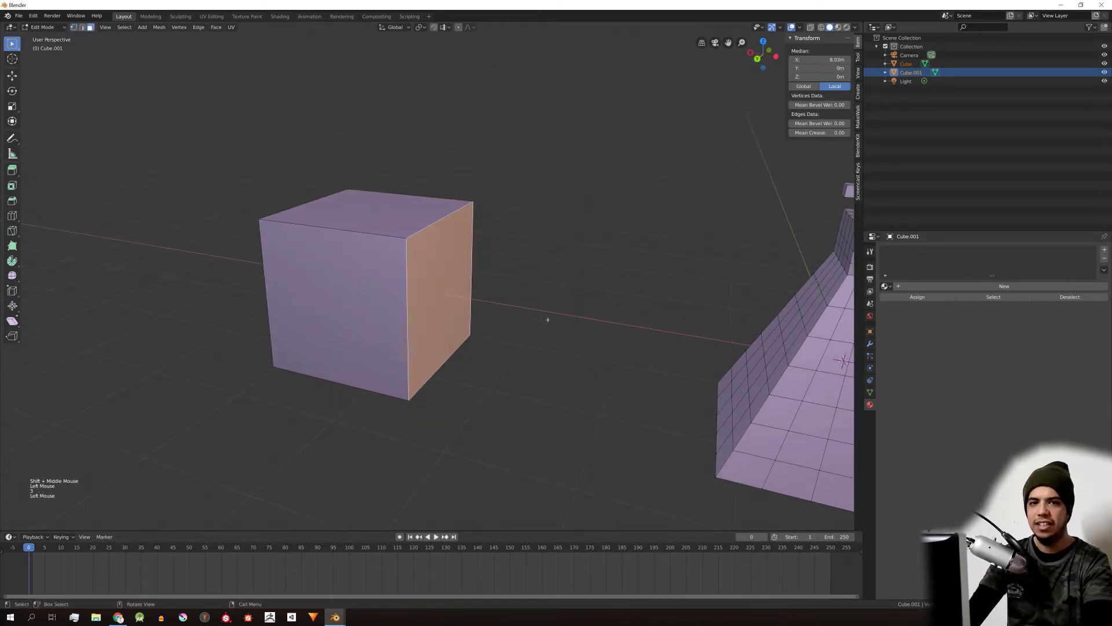
{"action": "middle_click_drag", "start_coordinate": [455, 362], "coordinate": [351, 297]}
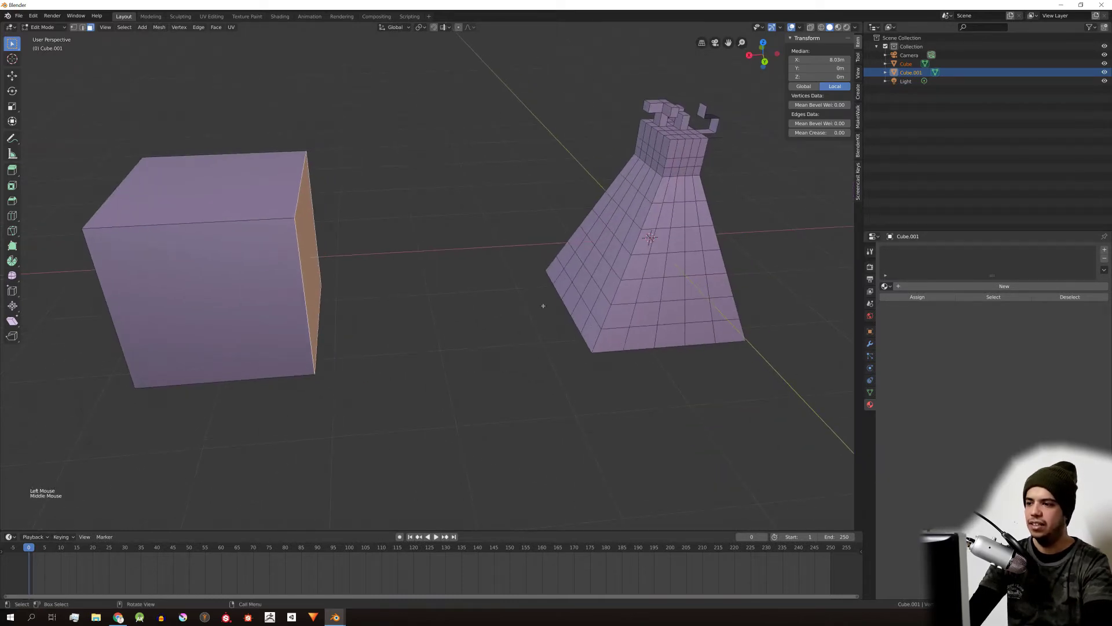
Step: Cancel moving the face, return to Object Mode and select only the pyramid
{"action": "key", "text": "g"}
{"action": "key", "text": "Escape"}
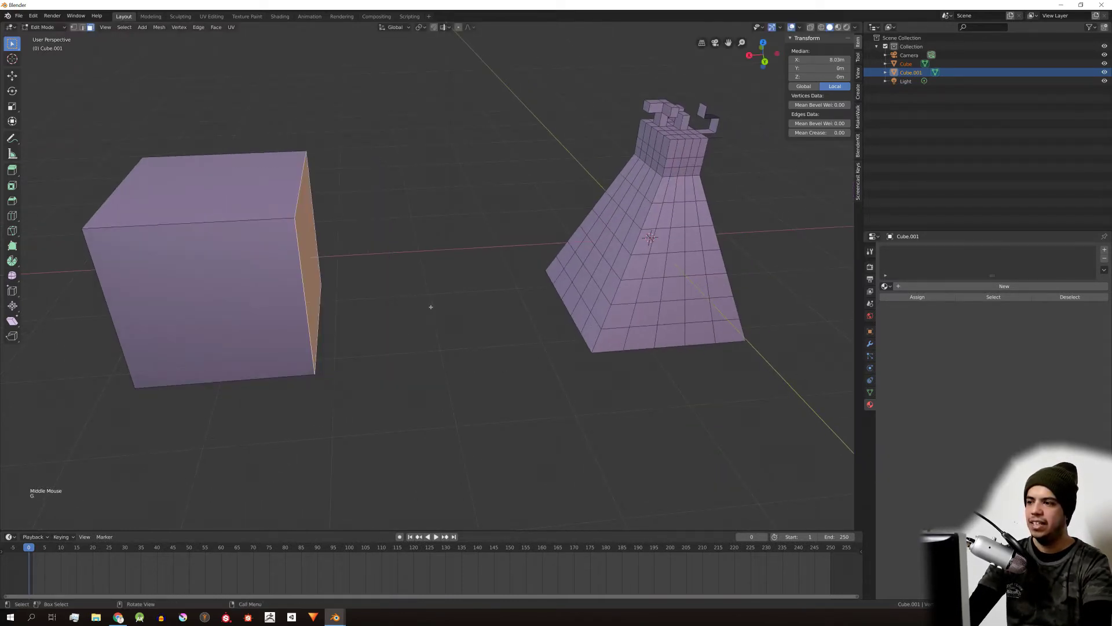
{"action": "key", "text": "Tab"}
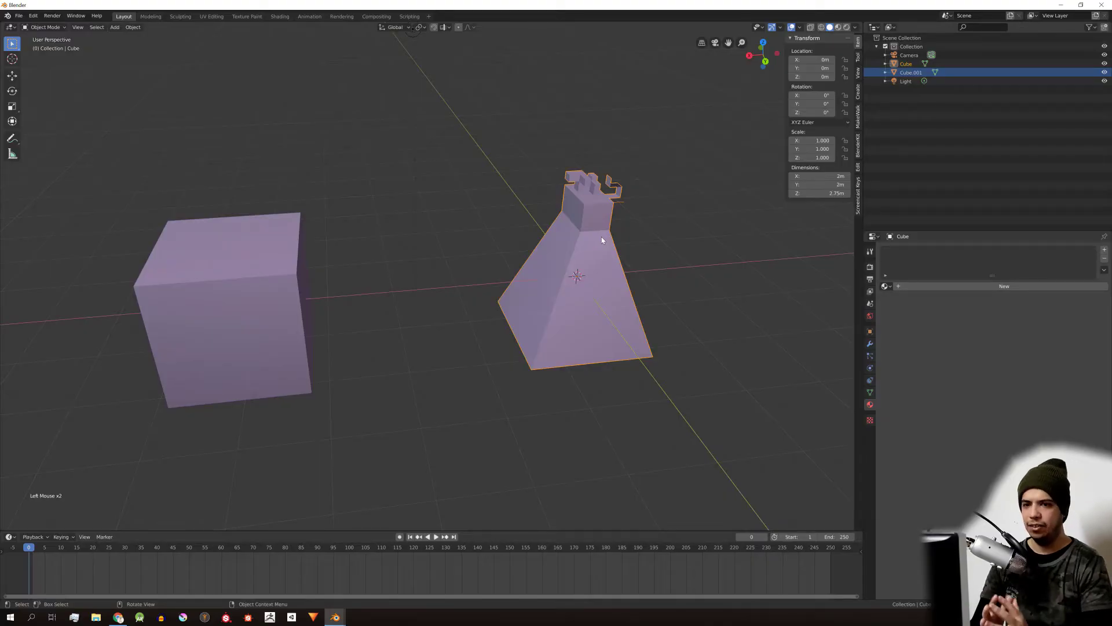
Step: Select the cube and examine where its origin sits compared with the pyramid's origin
{"action": "left_click", "coordinate": [254, 352]}
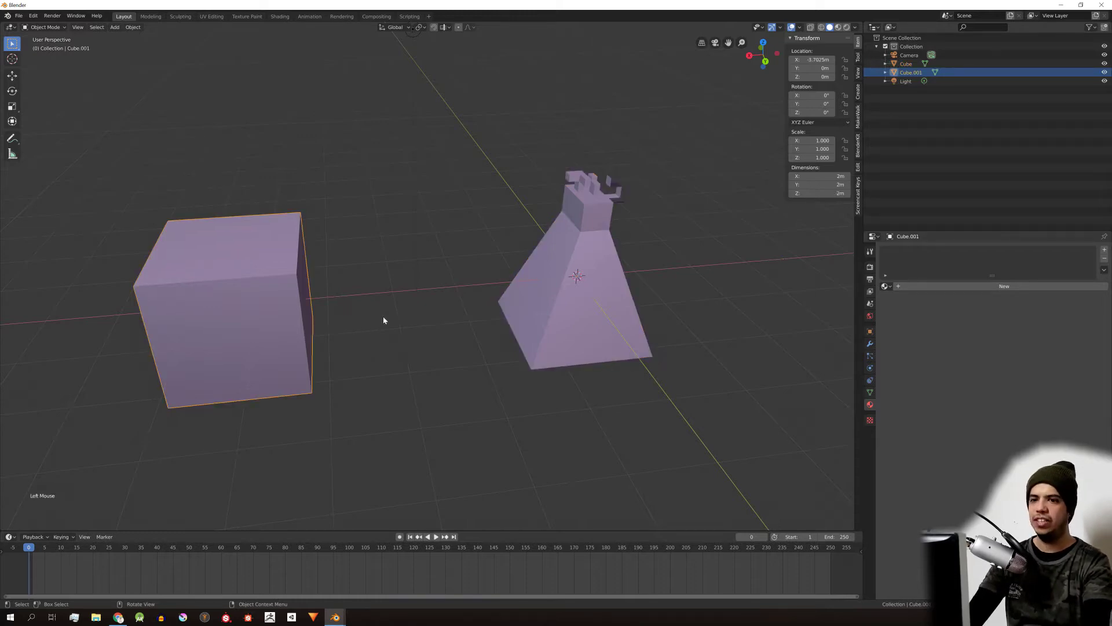
{"action": "middle_click_drag", "start_coordinate": [377, 281], "coordinate": [451, 340], "text": "shift"}
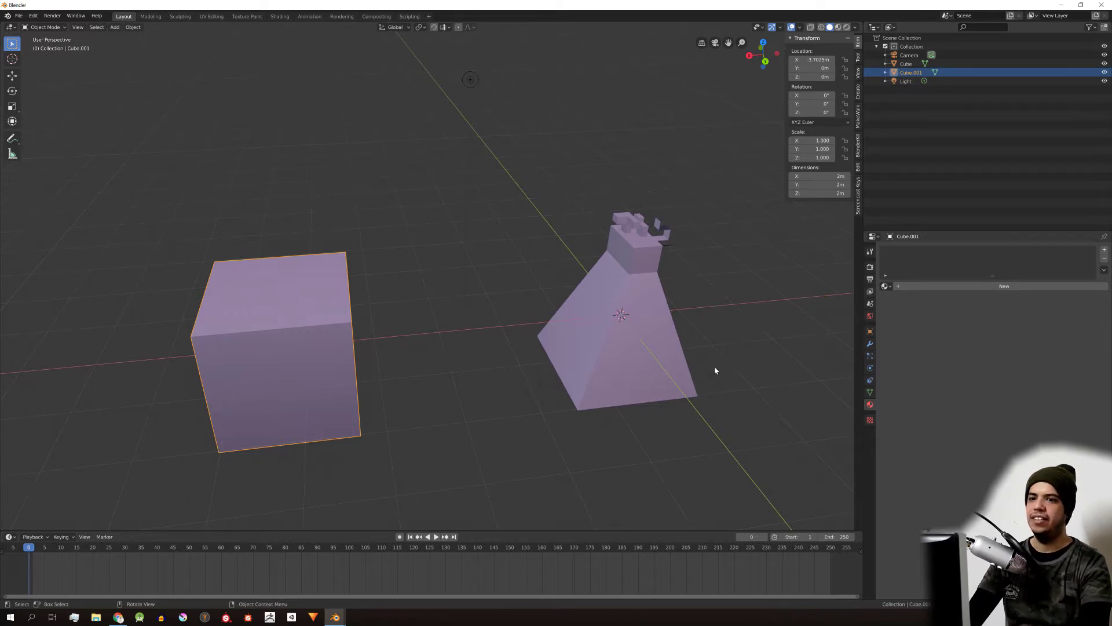
{"action": "scroll", "coordinate": [713, 330], "scroll_direction": "down", "scroll_amount": 2}
{"action": "scroll", "coordinate": [705, 323], "scroll_direction": "up", "scroll_amount": 2}
{"action": "scroll", "coordinate": [711, 325], "scroll_direction": "down", "scroll_amount": 1}
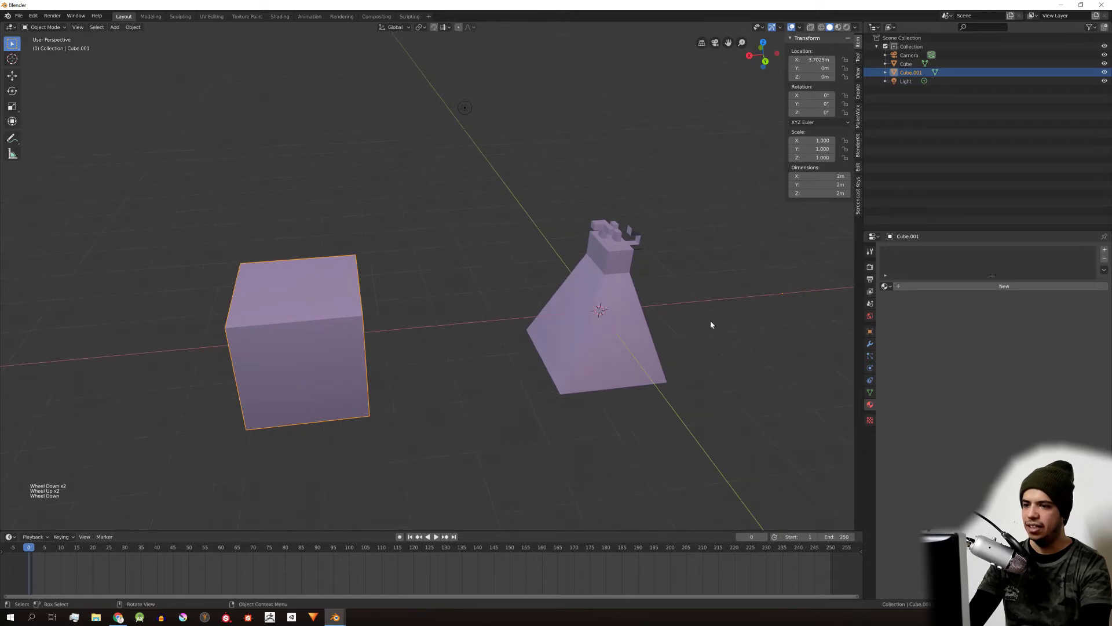
{"action": "middle_click_drag", "start_coordinate": [710, 324], "coordinate": [587, 312]}
{"action": "scroll", "coordinate": [548, 304], "scroll_direction": "down", "scroll_amount": 1}
{"action": "scroll", "coordinate": [548, 305], "scroll_direction": "up", "scroll_amount": 3}
{"action": "scroll", "coordinate": [586, 312], "scroll_direction": "down", "scroll_amount": 1}
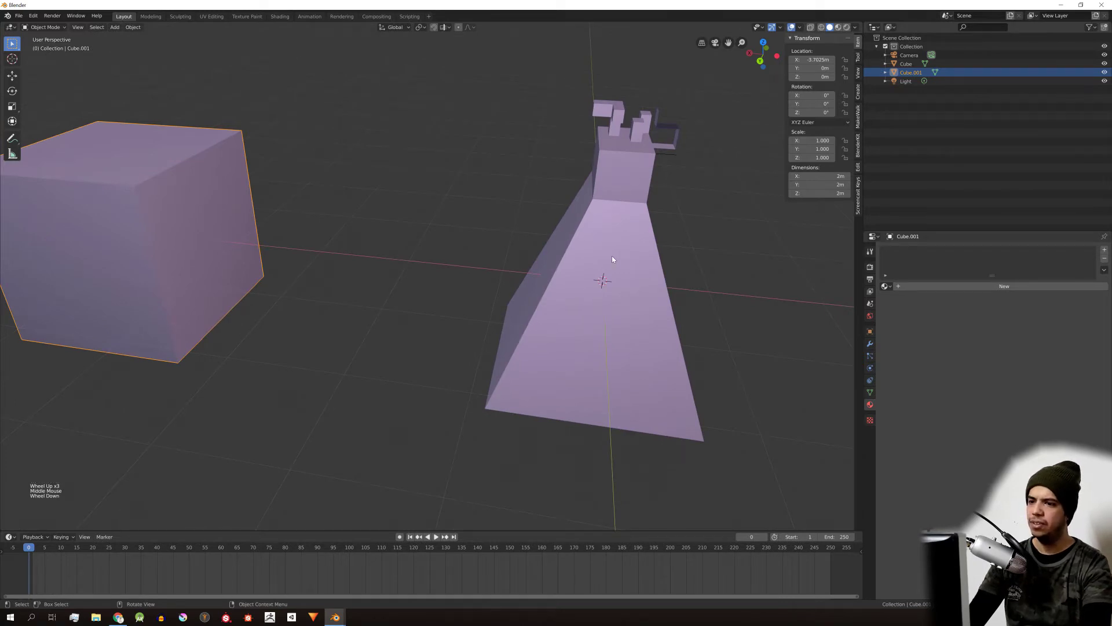
{"action": "middle_click_drag", "start_coordinate": [609, 258], "coordinate": [405, 273]}
{"action": "middle_click_drag", "start_coordinate": [406, 273], "coordinate": [243, 280], "text": "shift"}
{"action": "left_click", "coordinate": [311, 261]}
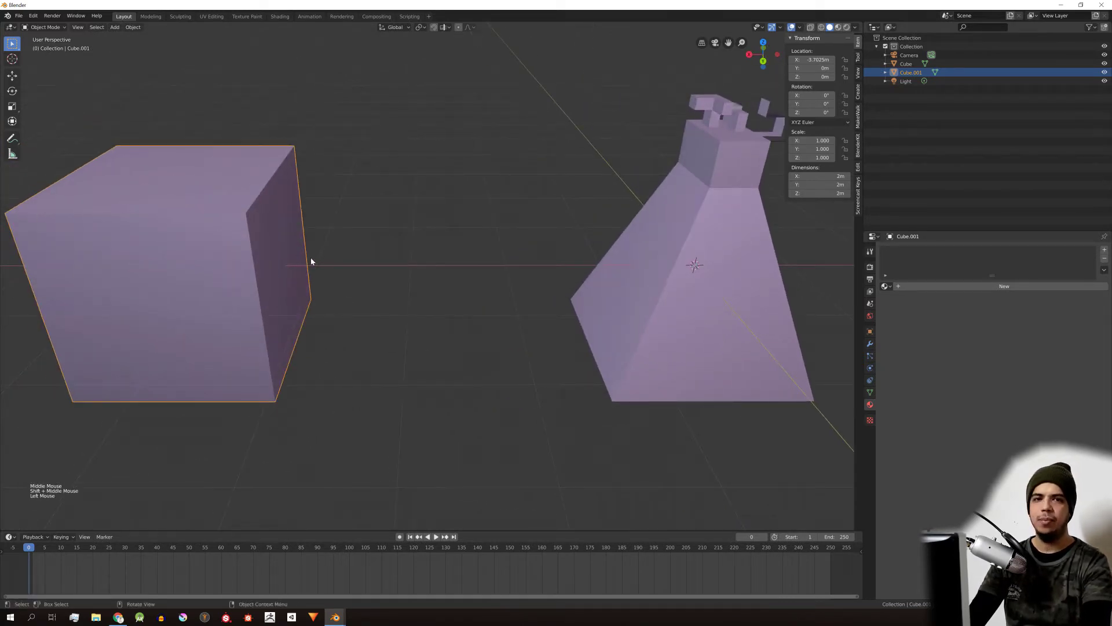
{"action": "scroll", "coordinate": [354, 264], "scroll_direction": "down", "scroll_amount": 1}
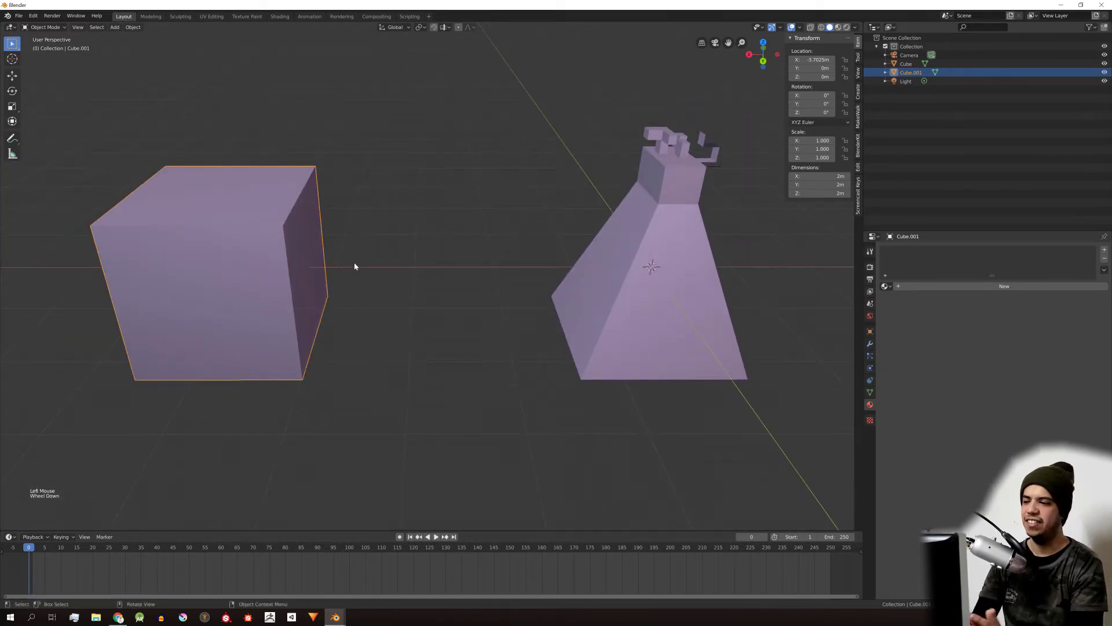
{"action": "middle_click_drag", "start_coordinate": [529, 281], "coordinate": [521, 367], "text": "shift"}
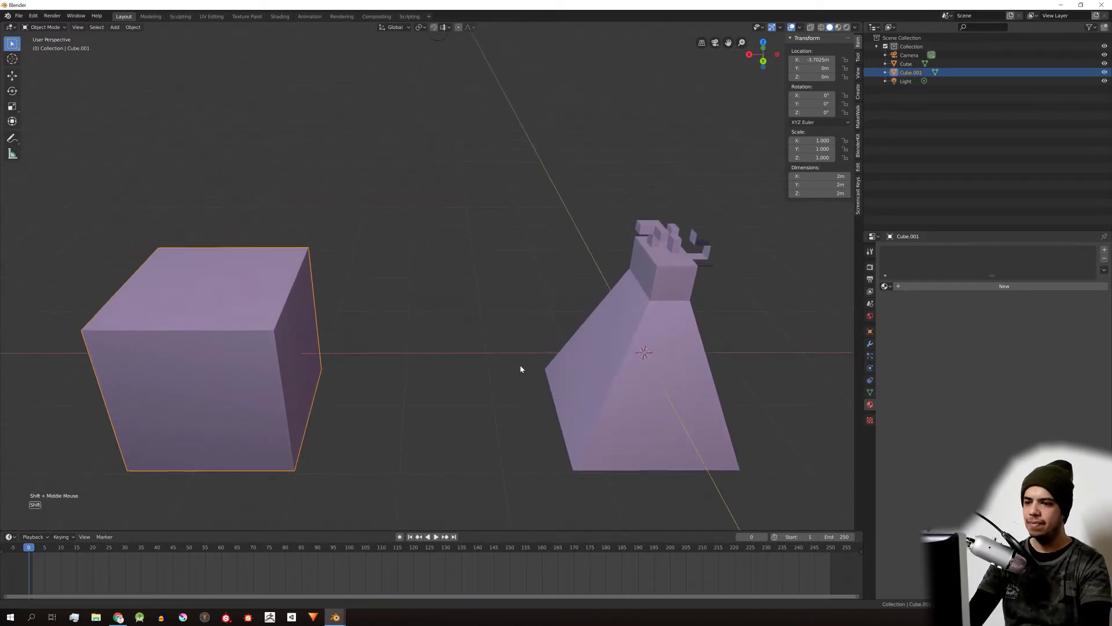
Step: Select the pyramid and try rotating it around its origin
{"action": "scroll", "coordinate": [606, 335], "scroll_direction": "down", "scroll_amount": 3}
{"action": "left_click", "coordinate": [601, 335]}
{"action": "middle_click_drag", "start_coordinate": [628, 358], "coordinate": [568, 318], "text": "shift"}
{"action": "scroll", "coordinate": [575, 331], "scroll_direction": "up", "scroll_amount": 4}
{"action": "key", "text": "r"}
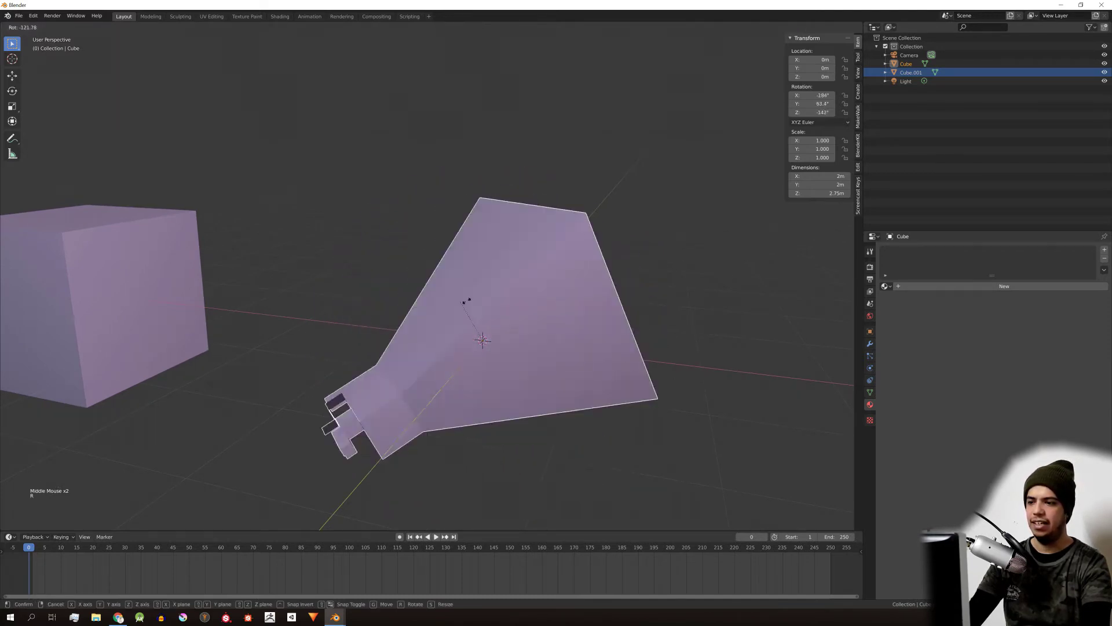
{"action": "right_click", "coordinate": [532, 372]}
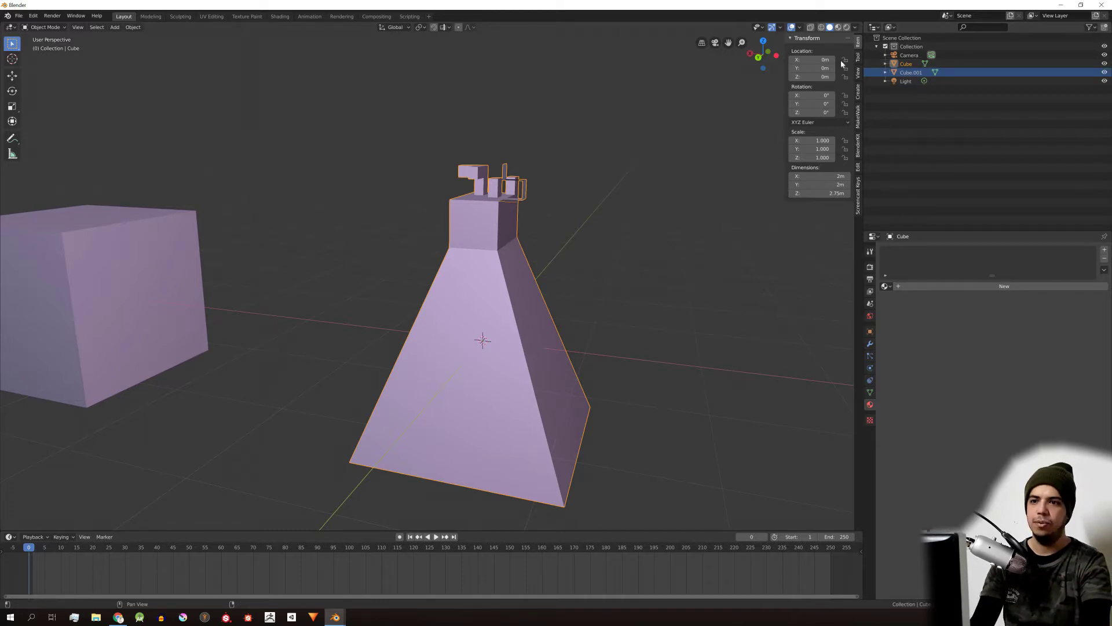
Step: Set the pyramid's X location to 1 m, and return it to 0 m
{"action": "left_click", "coordinate": [814, 60]}
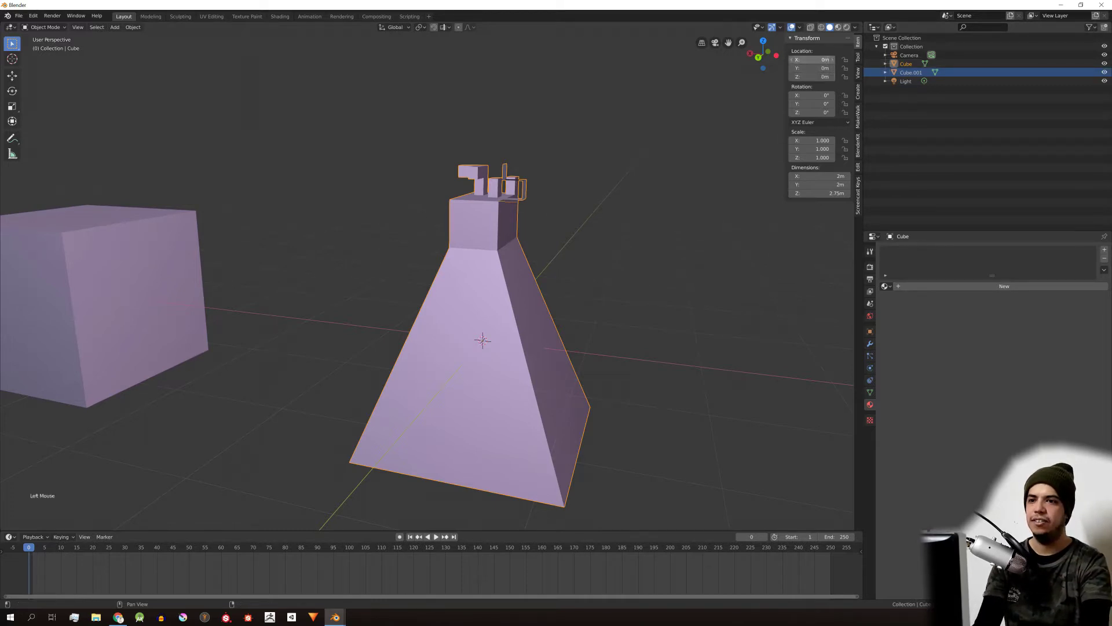
{"action": "type", "text": "1"}
{"action": "key", "text": "Return"}
{"action": "middle_click_drag", "start_coordinate": [399, 374], "coordinate": [384, 340]}
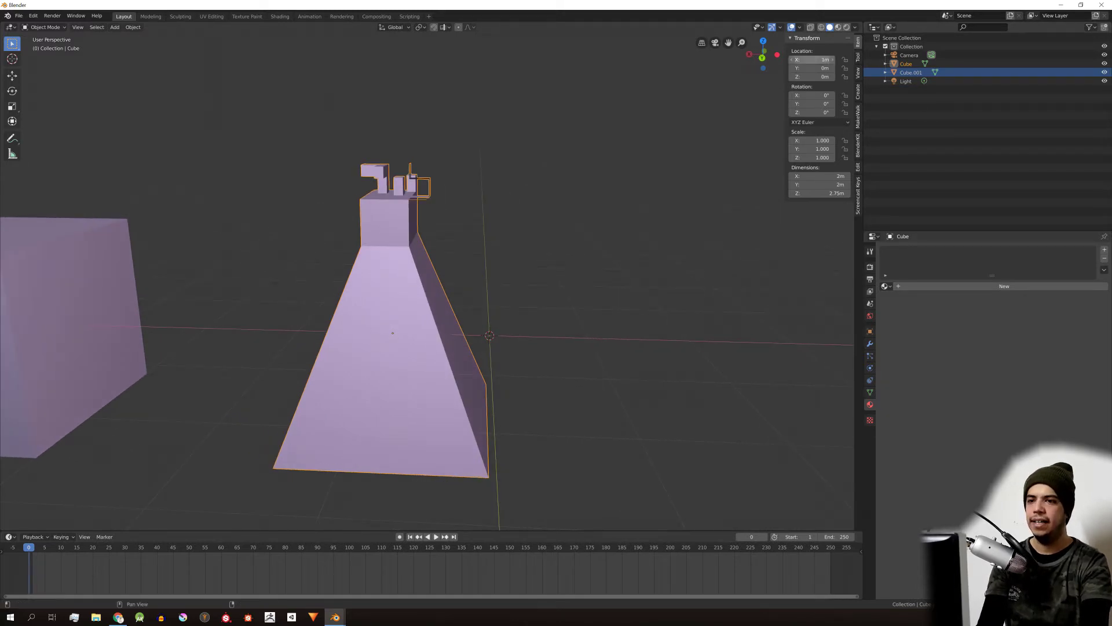
{"action": "left_click_drag", "start_coordinate": [820, 60], "coordinate": [819, 58]}
{"action": "scroll", "coordinate": [351, 349], "scroll_direction": "down", "scroll_amount": 2}
{"action": "middle_click_drag", "start_coordinate": [270, 328], "coordinate": [300, 332], "text": "shift"}
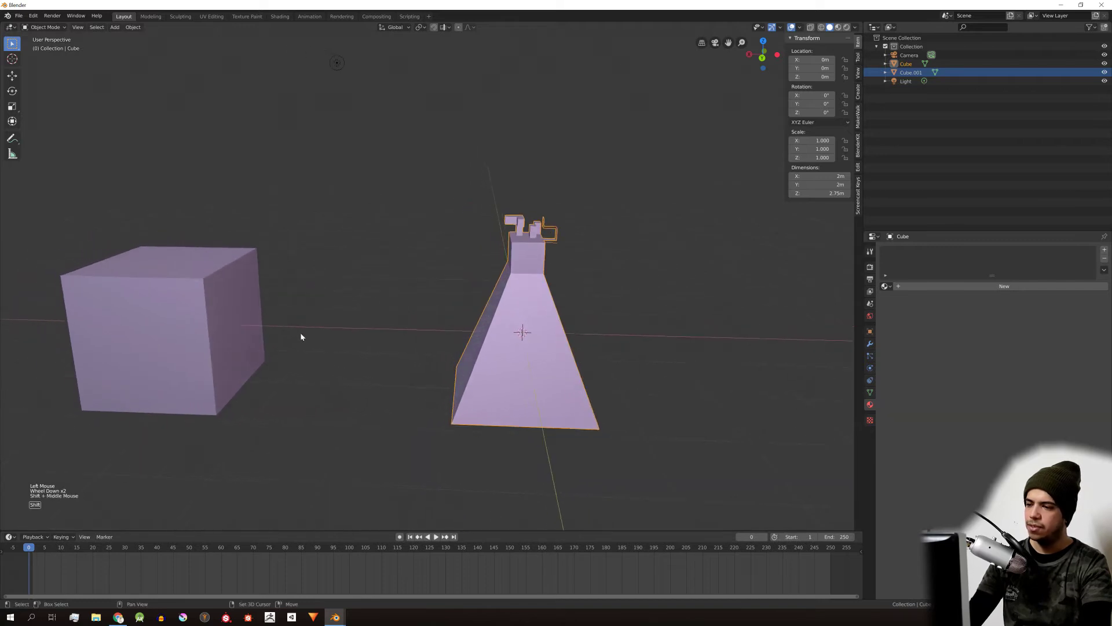
Step: Select the cube and try rotating it in Object Mode around its offset origin
{"action": "left_click", "coordinate": [177, 299]}
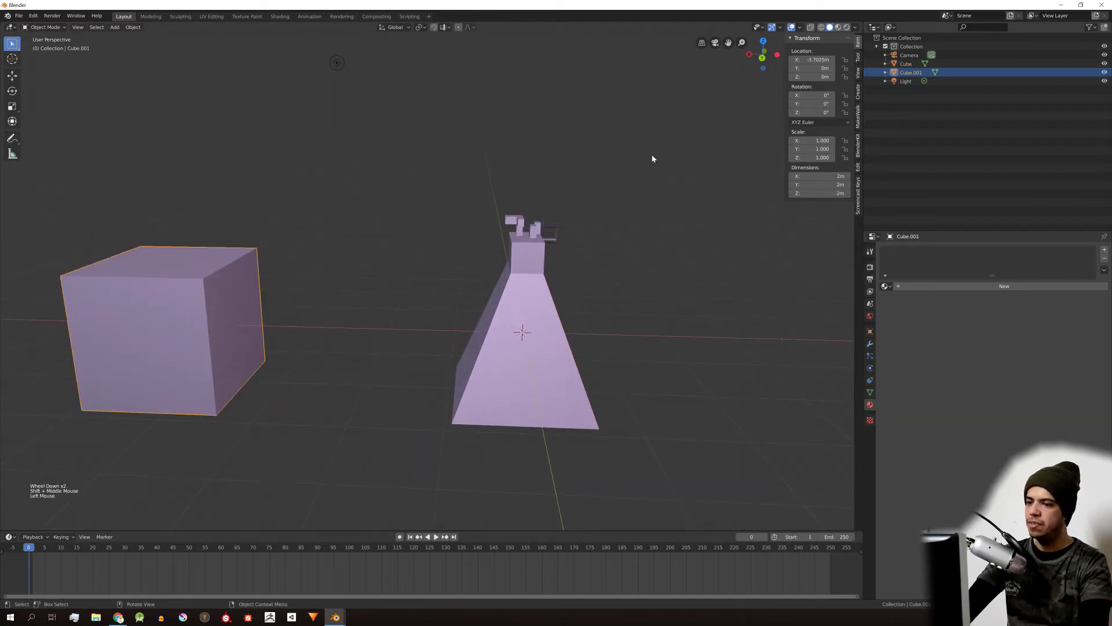
{"action": "key", "text": "r"}
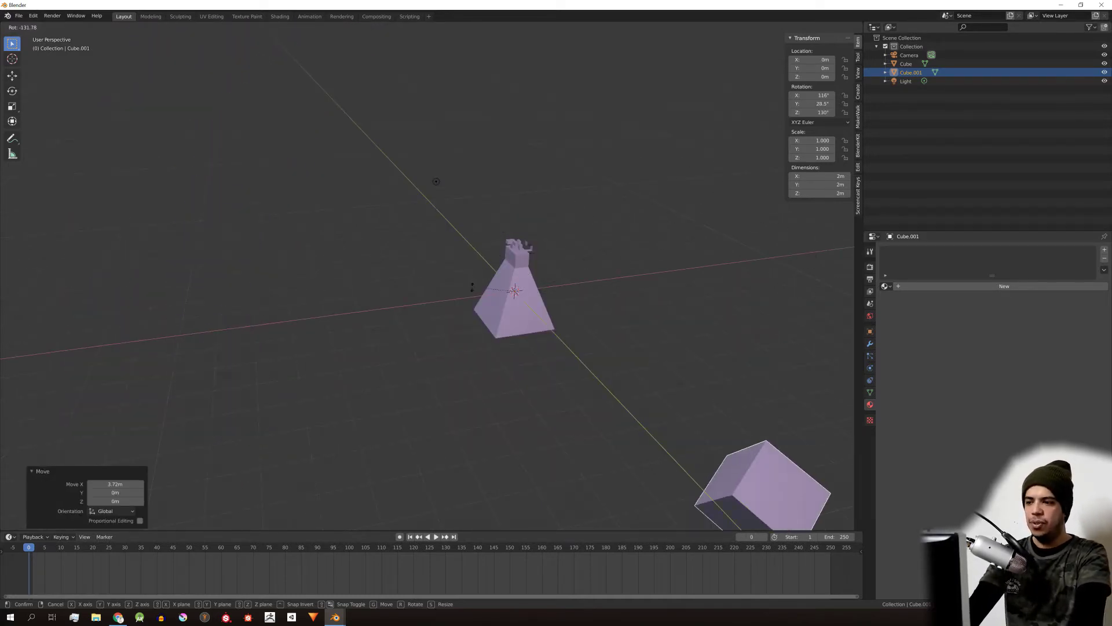
{"action": "key", "text": "Escape"}
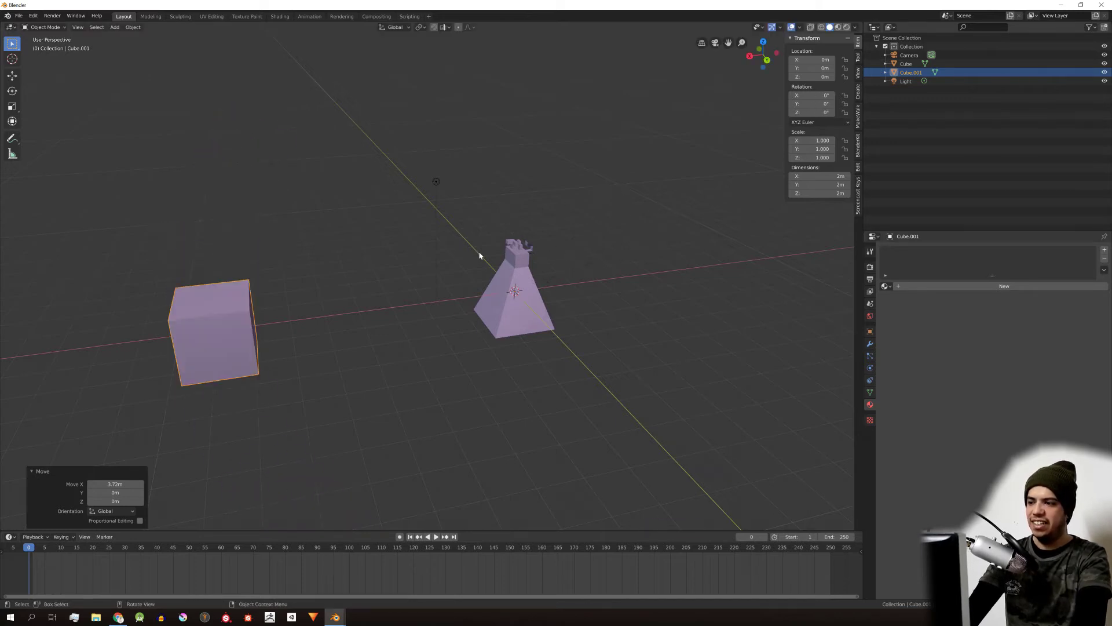
Step: Enter Edit Mode, select all of the cube's geometry and try rotating it, and return to Object Mode
{"action": "key", "text": "Tab"}
{"action": "key", "text": "a"}
{"action": "key", "text": "r"}
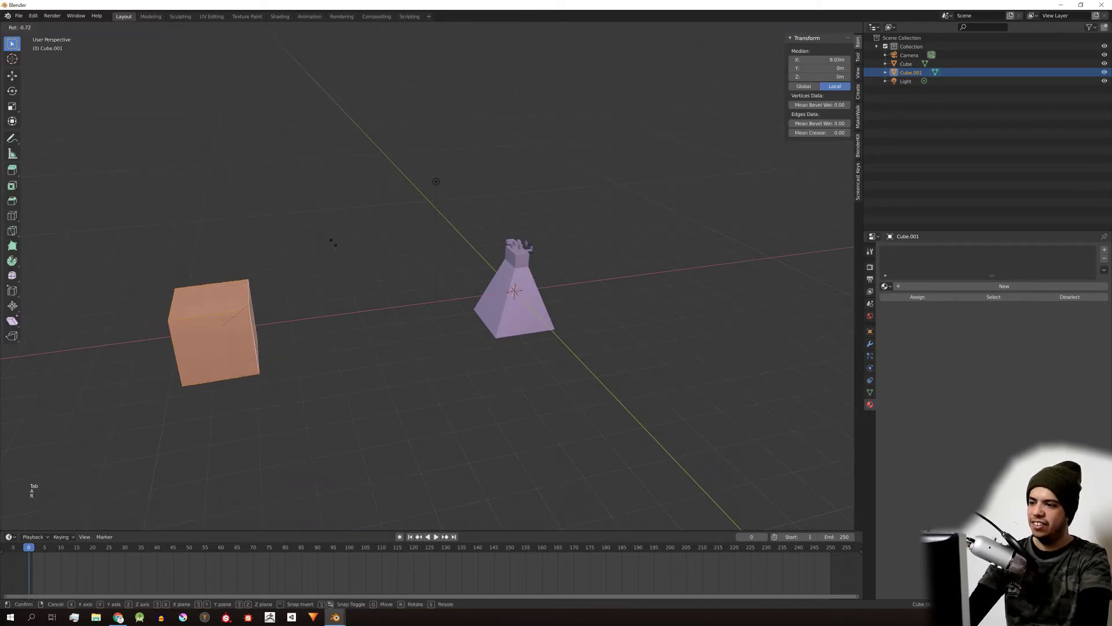
{"action": "key", "text": "Tab"}
Step: Set the cube's origin to its geometry with Origin to Geometry
{"action": "middle_click_drag", "start_coordinate": [545, 337], "coordinate": [414, 377]}
{"action": "scroll", "coordinate": [415, 378], "scroll_direction": "up", "scroll_amount": 3}
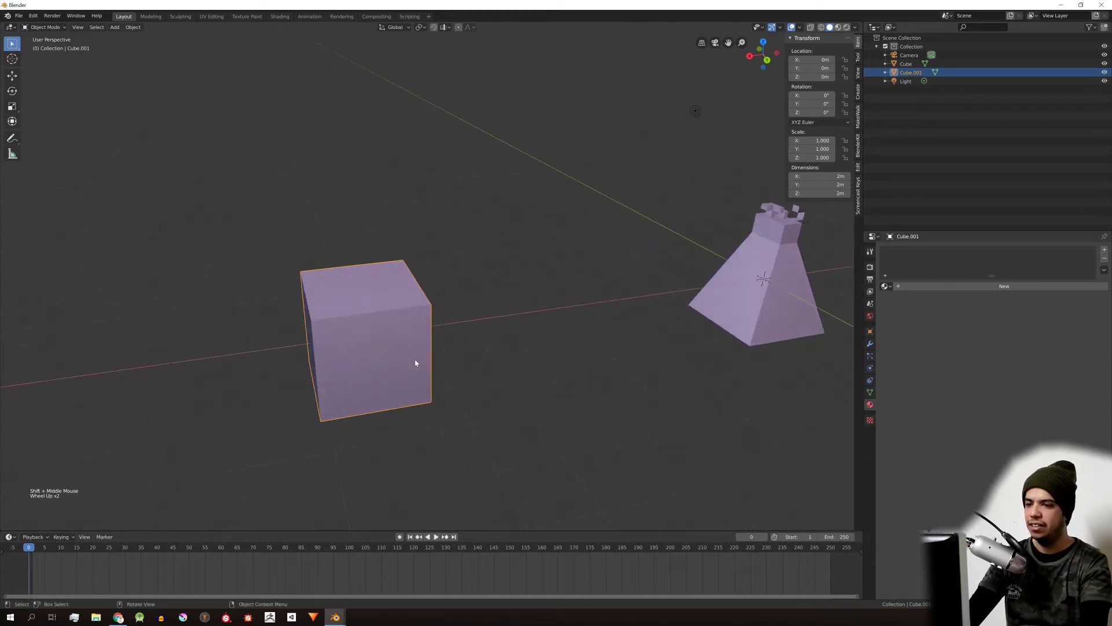
{"action": "middle_click_drag", "start_coordinate": [409, 318], "coordinate": [467, 320], "text": "shift"}
{"action": "scroll", "coordinate": [467, 320], "scroll_direction": "down", "scroll_amount": 1}
{"action": "middle_click_drag", "start_coordinate": [472, 281], "coordinate": [435, 291], "text": "shift"}
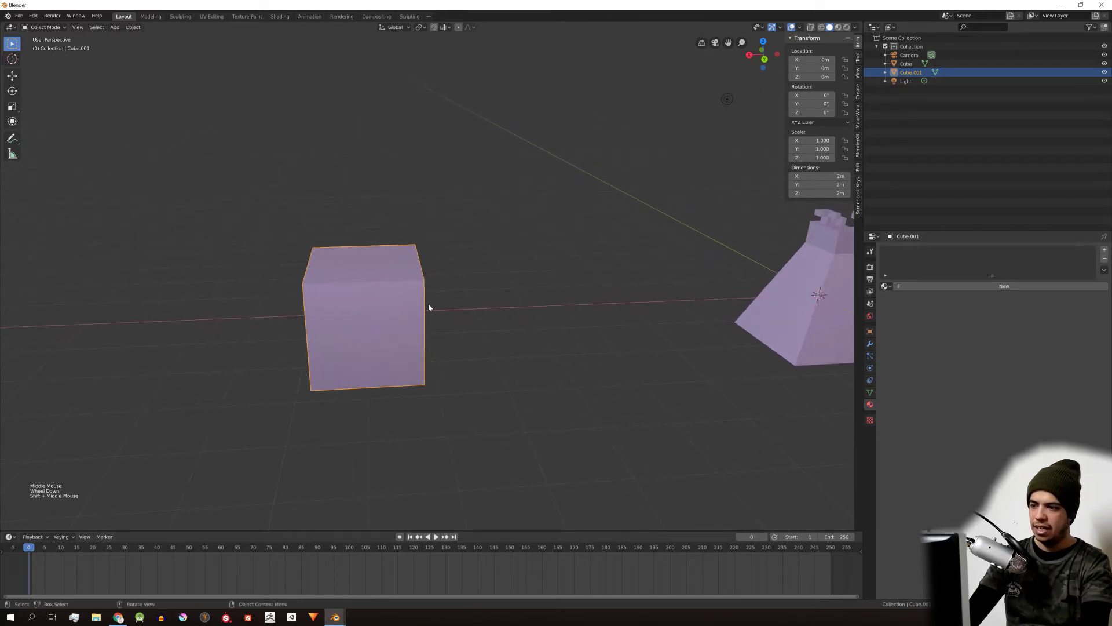
{"action": "key", "text": "shift+ctrl+alt+c"}
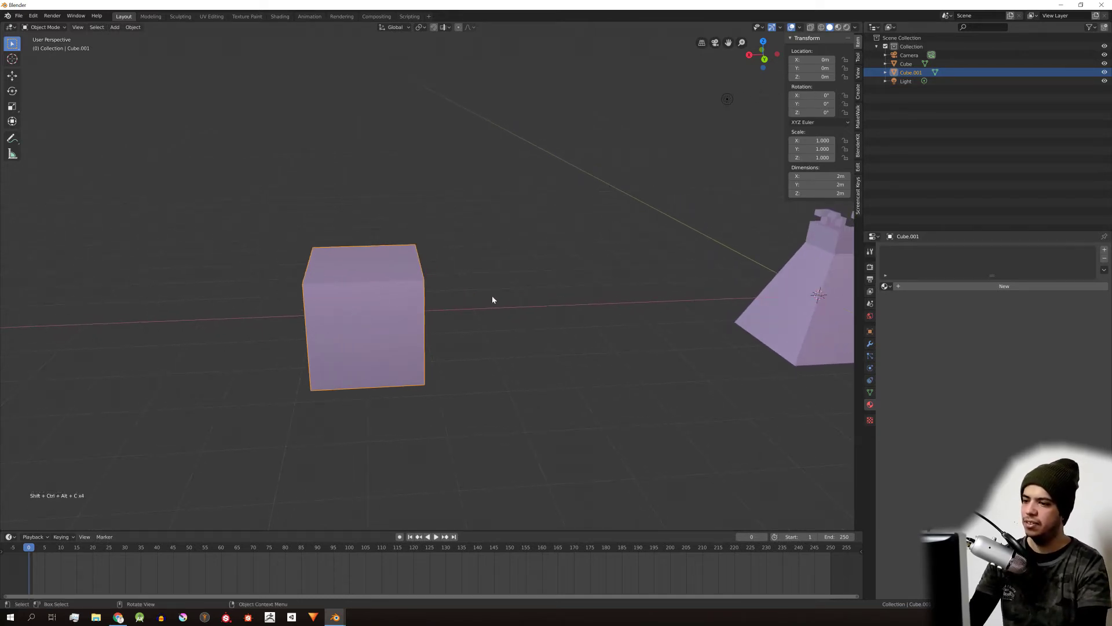
{"action": "scroll", "coordinate": [447, 298], "scroll_direction": "down", "scroll_amount": 2}
{"action": "scroll", "coordinate": [402, 281], "scroll_direction": "up", "scroll_amount": 2}
{"action": "middle_click_drag", "start_coordinate": [415, 288], "coordinate": [471, 287], "text": "shift"}
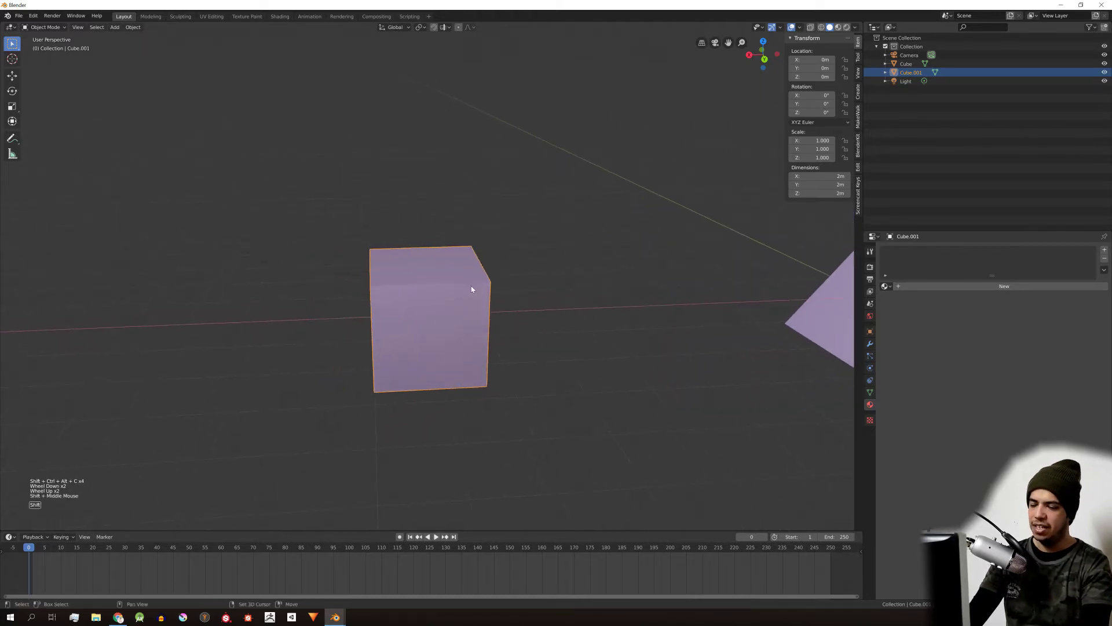
{"action": "right_click", "coordinate": [437, 288]}
{"action": "mouse_move", "coordinate": [450, 309]}
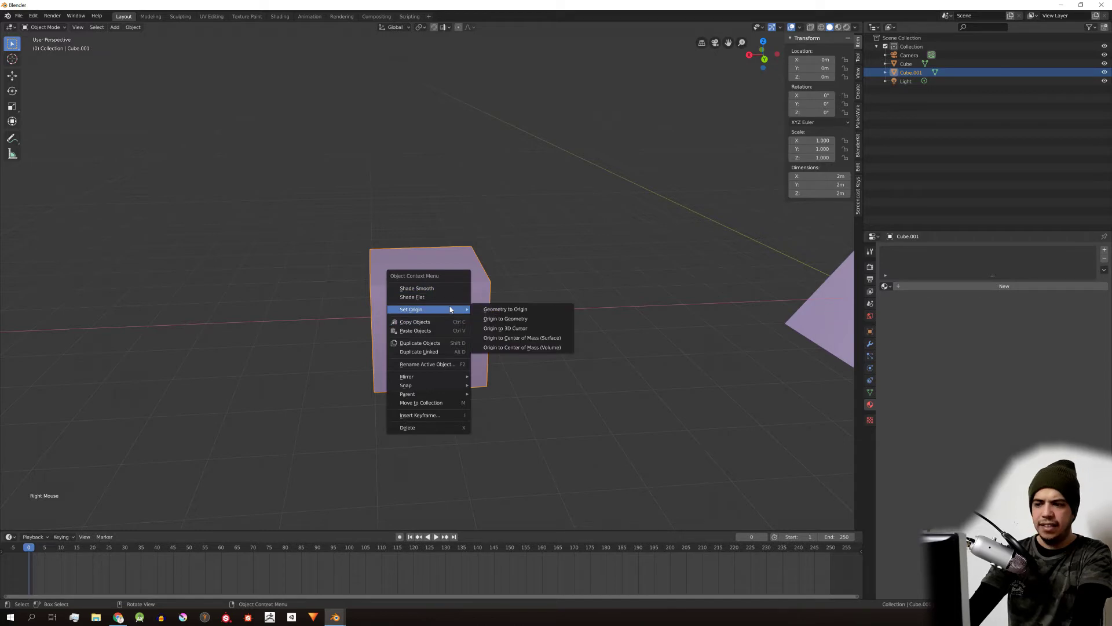
{"action": "left_click", "coordinate": [533, 321]}
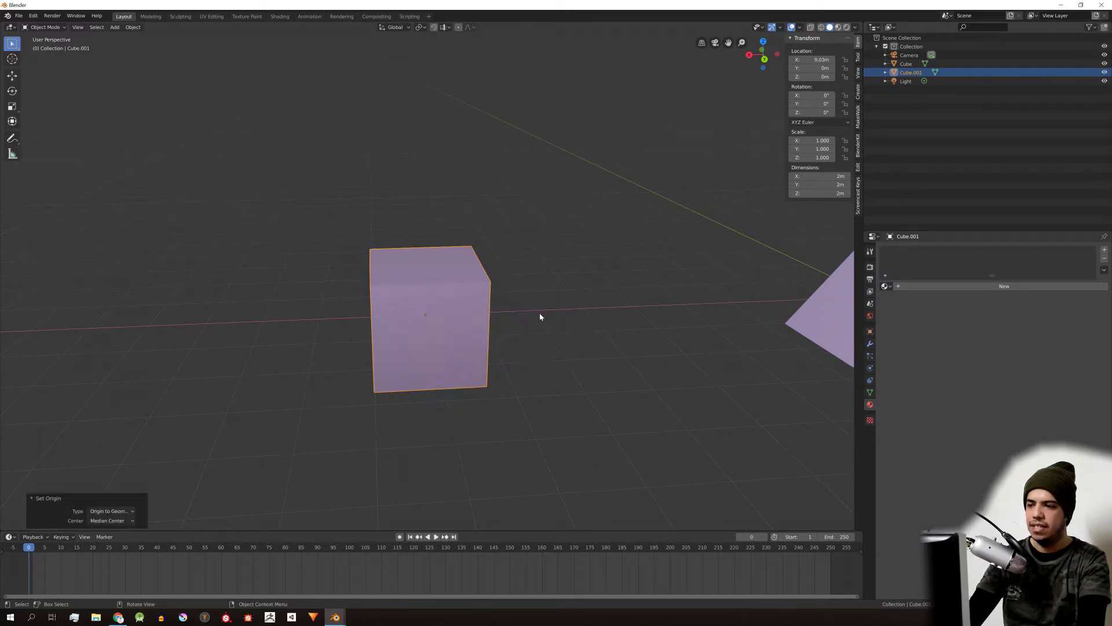
Step: Try rotating the cube around the global X axis through its centred origin
{"action": "mouse_move", "coordinate": [493, 328]}
{"action": "middle_mouse_down"}
{"action": "mouse_move", "coordinate": [533, 315]}
{"action": "mouse_move", "coordinate": [503, 318]}
{"action": "middle_mouse_up"}
{"action": "scroll", "coordinate": [503, 318], "scroll_direction": "up", "scroll_amount": 2}
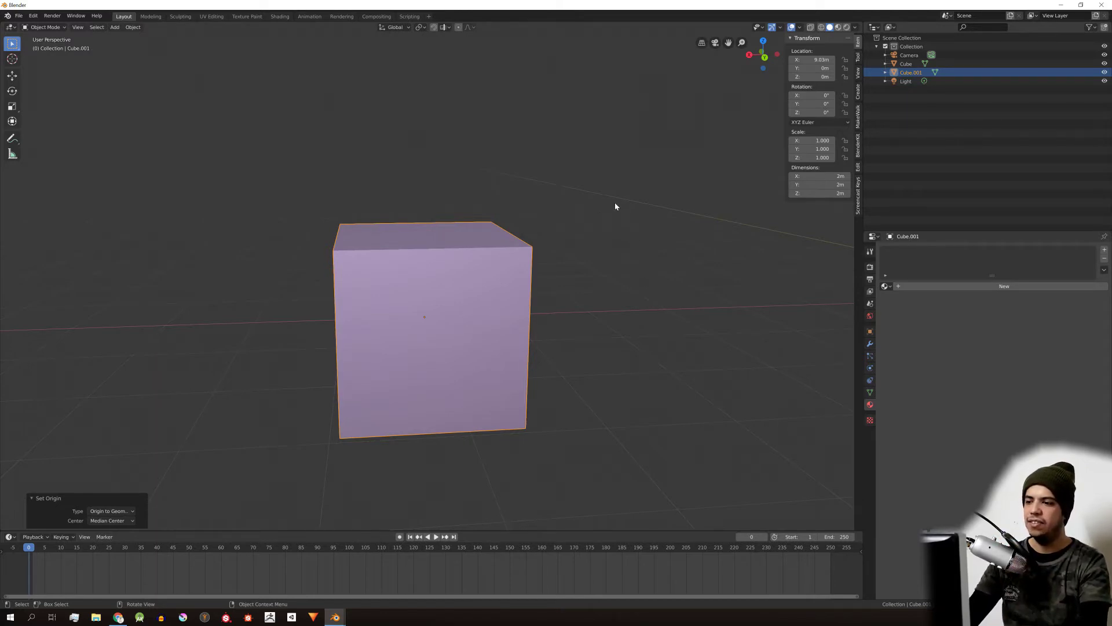
{"action": "key", "text": "r"}
{"action": "key", "text": "x"}
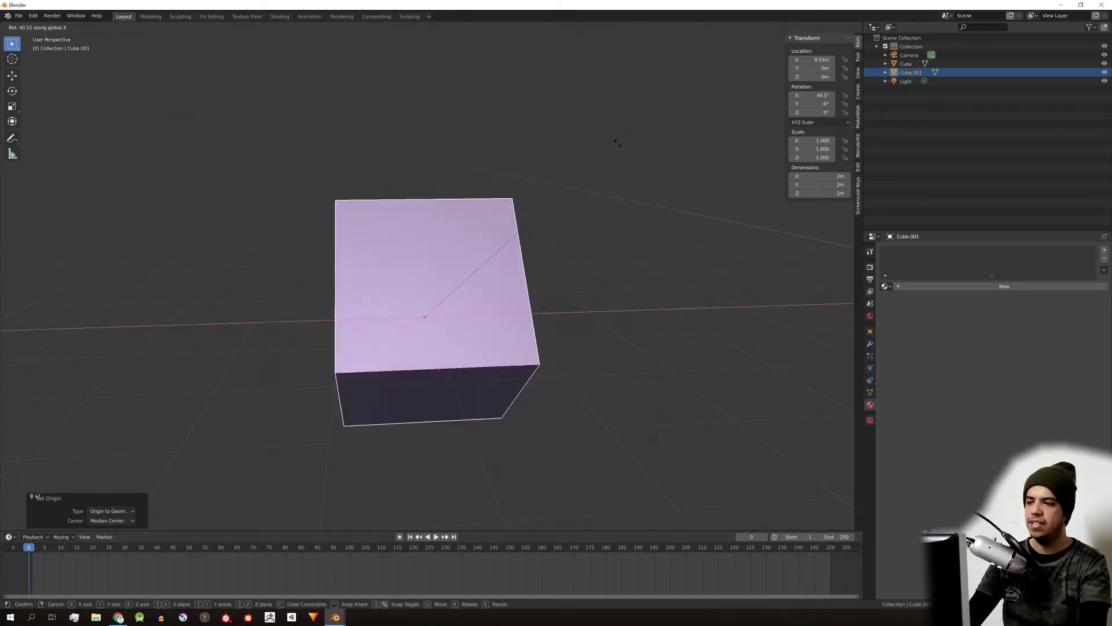
{"action": "key", "text": "Escape"}
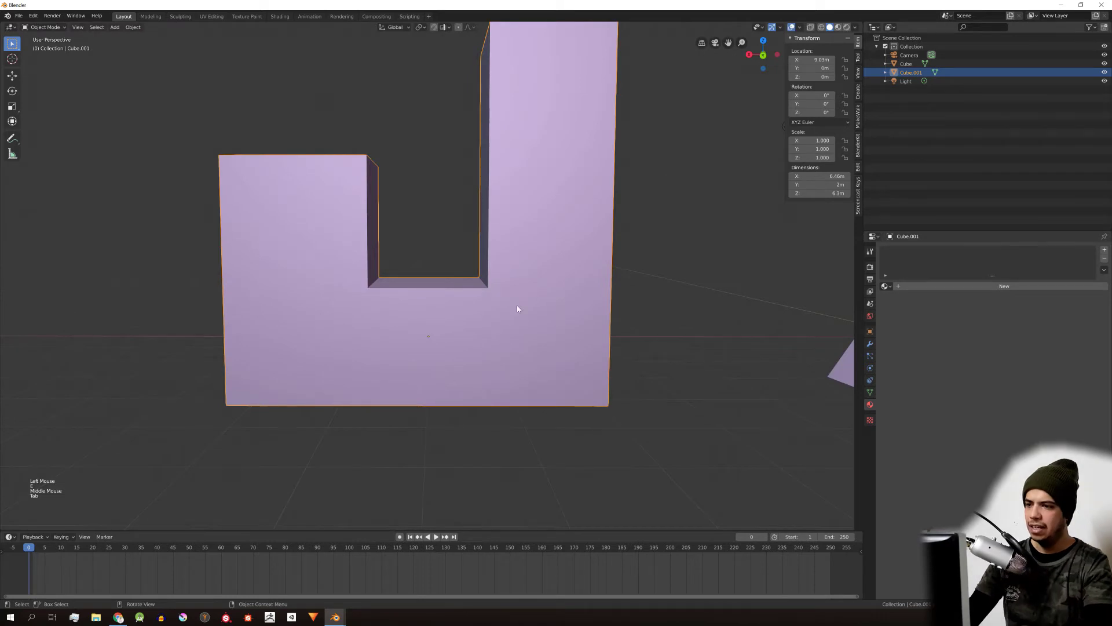
Step: Recentre the extruded U-shaped object's origin with Origin to Geometry
{"action": "middle_click_drag", "start_coordinate": [517, 309], "coordinate": [525, 286], "text": "shift"}
{"action": "right_click", "coordinate": [525, 286]}
{"action": "mouse_move", "coordinate": [526, 293]}
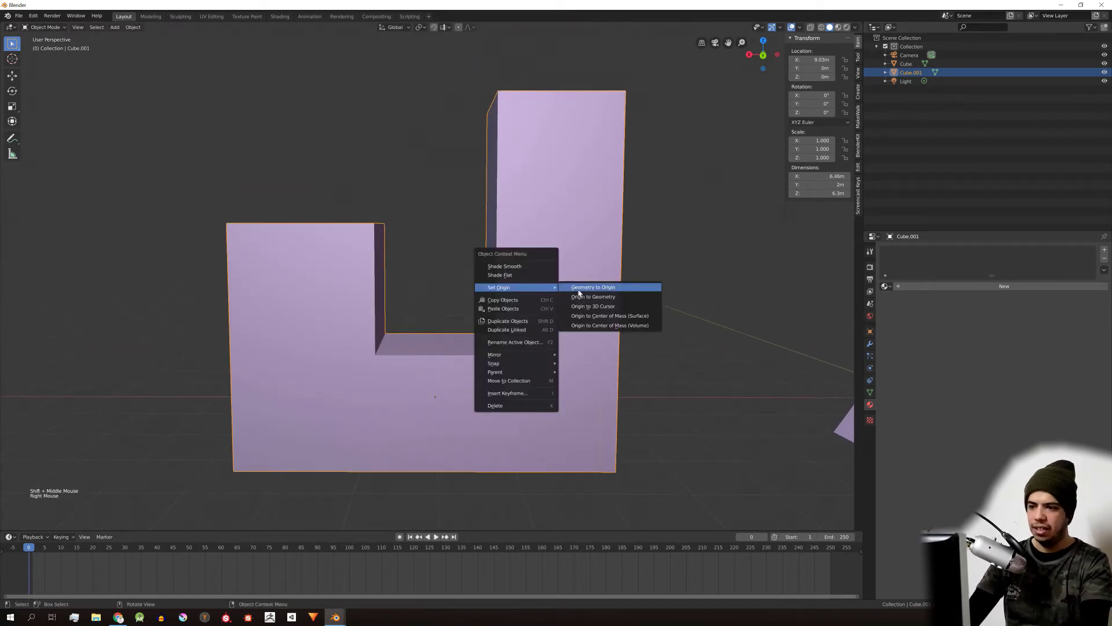
{"action": "left_click", "coordinate": [592, 298]}
{"action": "middle_click_drag", "start_coordinate": [592, 298], "coordinate": [481, 168]}
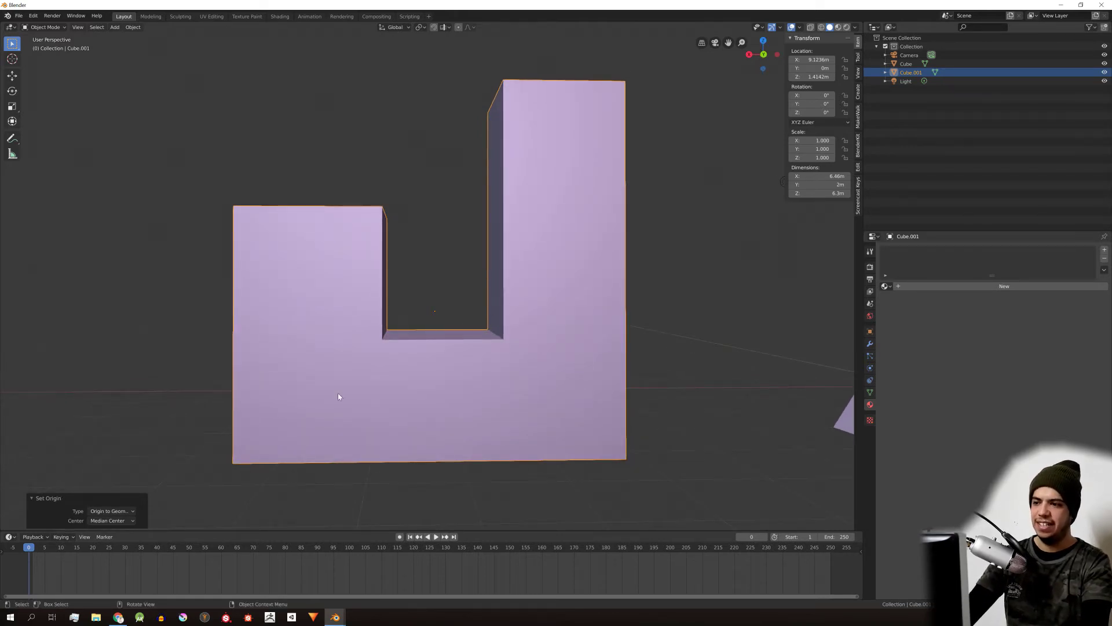
Step: Examine the origin's position relative to the gap in the U-shaped object
{"action": "middle_click_drag", "start_coordinate": [338, 397], "coordinate": [495, 300]}
{"action": "scroll", "coordinate": [408, 352], "scroll_direction": "up", "scroll_amount": 2}
{"action": "scroll", "coordinate": [496, 300], "scroll_direction": "down", "scroll_amount": 5}
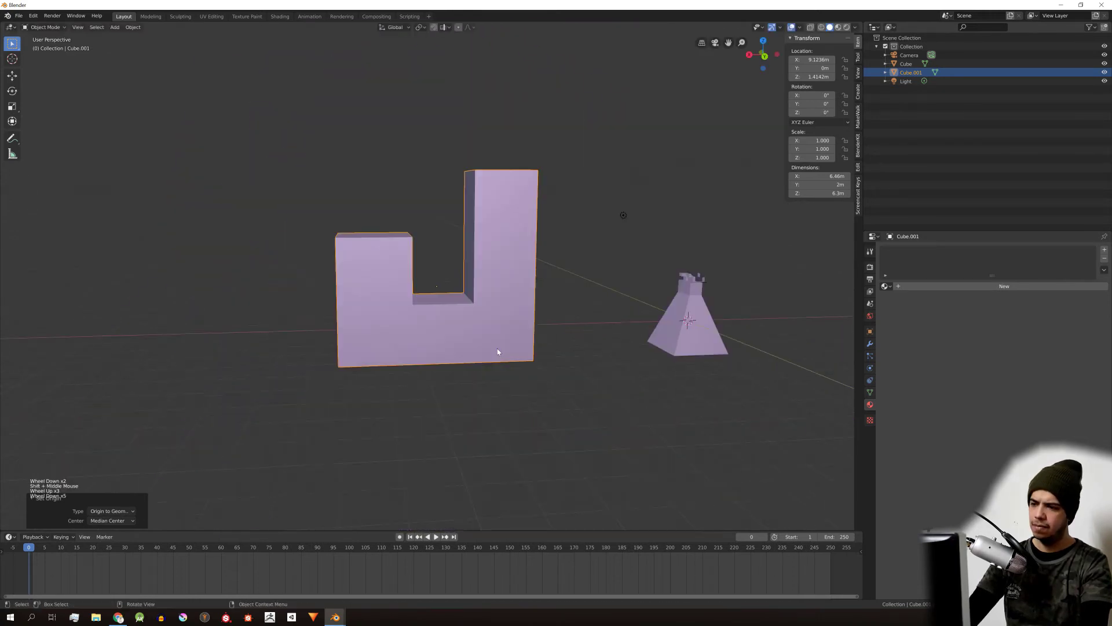
{"action": "key", "text": "Tab"}
{"action": "key", "text": "Tab"}
{"action": "scroll", "coordinate": [481, 297], "scroll_direction": "up", "scroll_amount": 6}
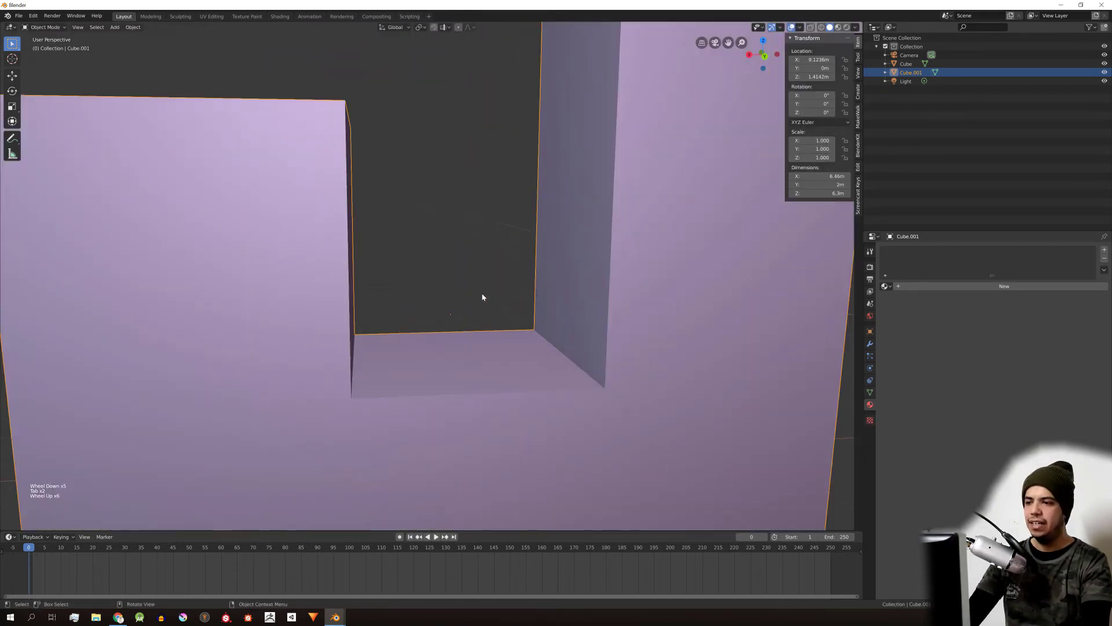
{"action": "scroll", "coordinate": [482, 293], "scroll_direction": "down", "scroll_amount": 3}
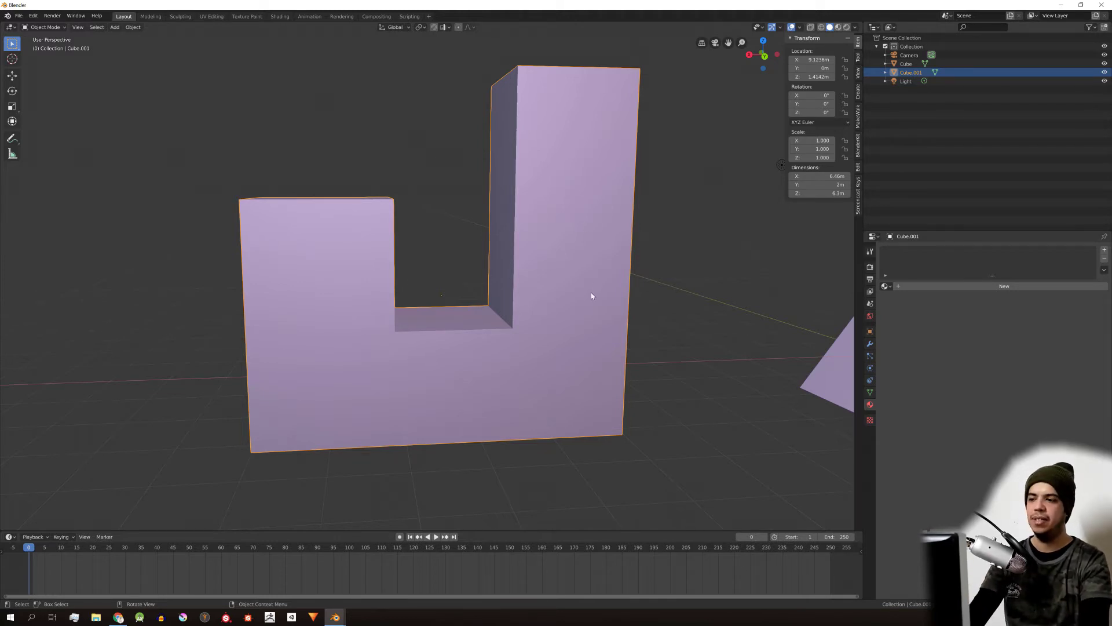
Step: In Edit Mode, select the middle face on the U-shaped mesh's underside and snap the 3D cursor to it
{"action": "mouse_move", "coordinate": [542, 318]}
{"action": "middle_mouse_down"}
{"action": "mouse_move", "coordinate": [590, 318]}
{"action": "mouse_move", "coordinate": [578, 307]}
{"action": "mouse_move", "coordinate": [581, 351]}
{"action": "mouse_move", "coordinate": [571, 335]}
{"action": "mouse_move", "coordinate": [586, 385]}
{"action": "mouse_move", "coordinate": [576, 393]}
{"action": "mouse_move", "coordinate": [580, 350]}
{"action": "mouse_move", "coordinate": [529, 324]}
{"action": "middle_mouse_up"}
{"action": "key", "text": "Tab"}
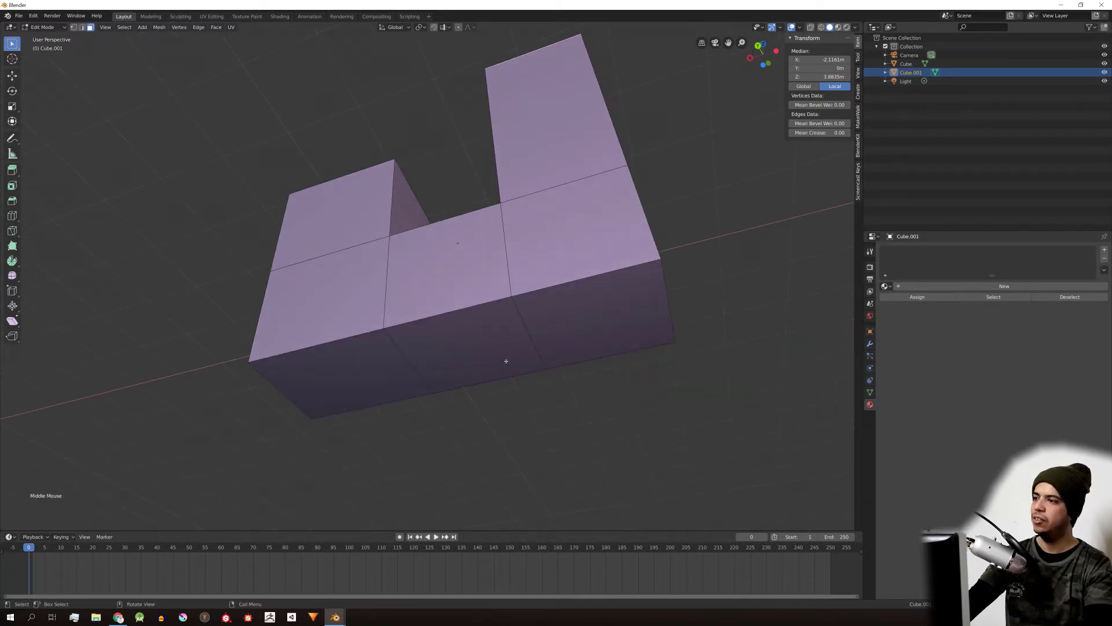
{"action": "key", "text": "3"}
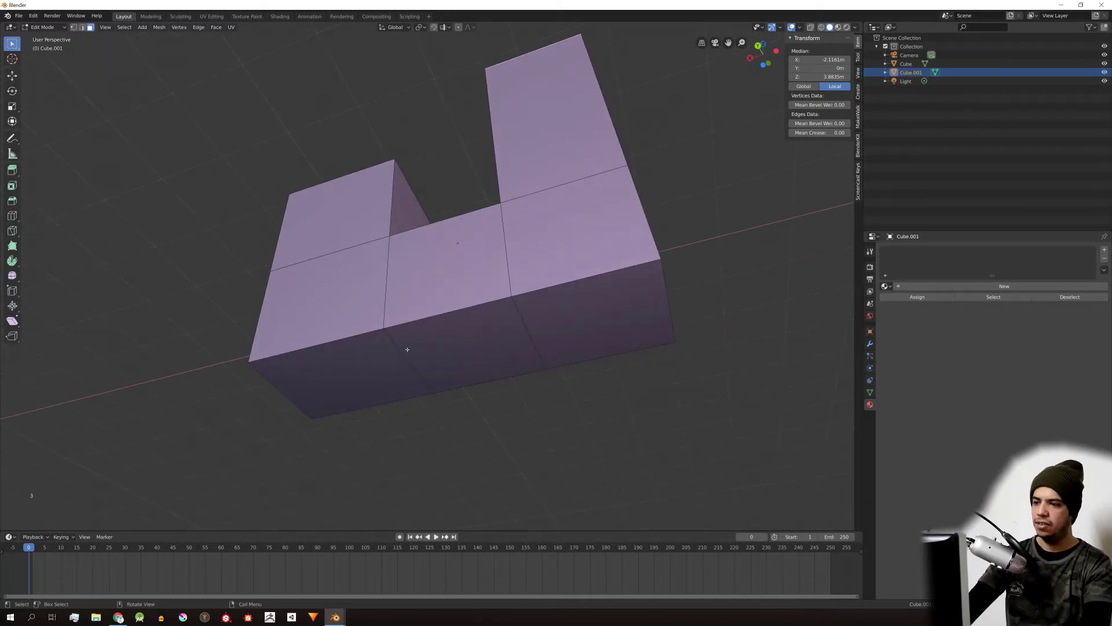
{"action": "left_click", "coordinate": [456, 338]}
{"action": "middle_click_drag", "start_coordinate": [456, 339], "coordinate": [428, 230]}
{"action": "scroll", "coordinate": [477, 277], "scroll_direction": "up", "scroll_amount": 2}
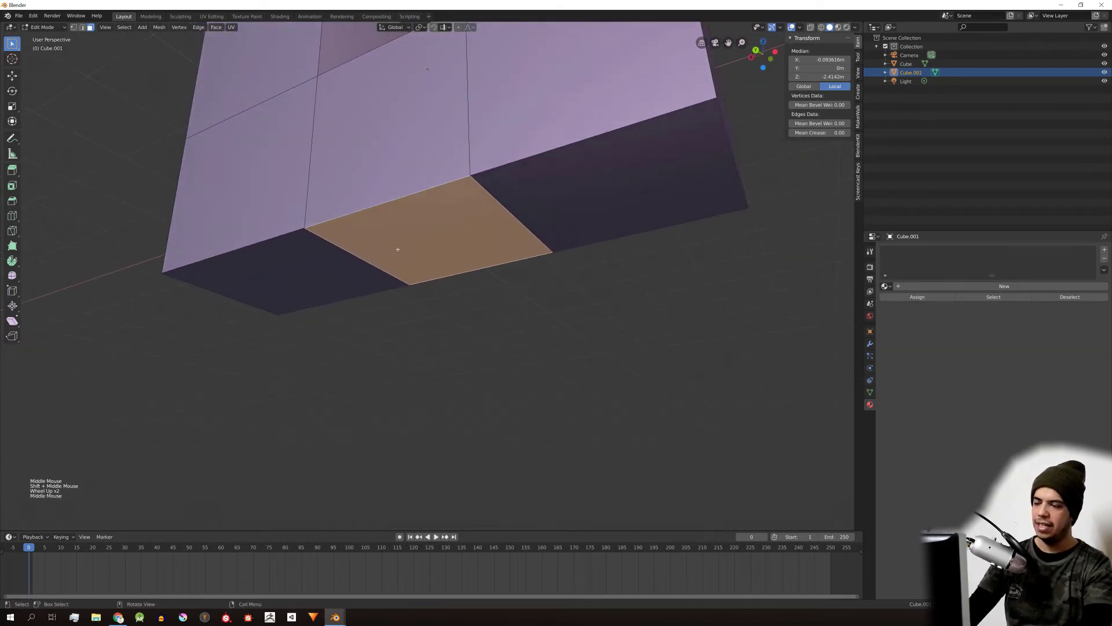
{"action": "key", "text": "shift+s"}
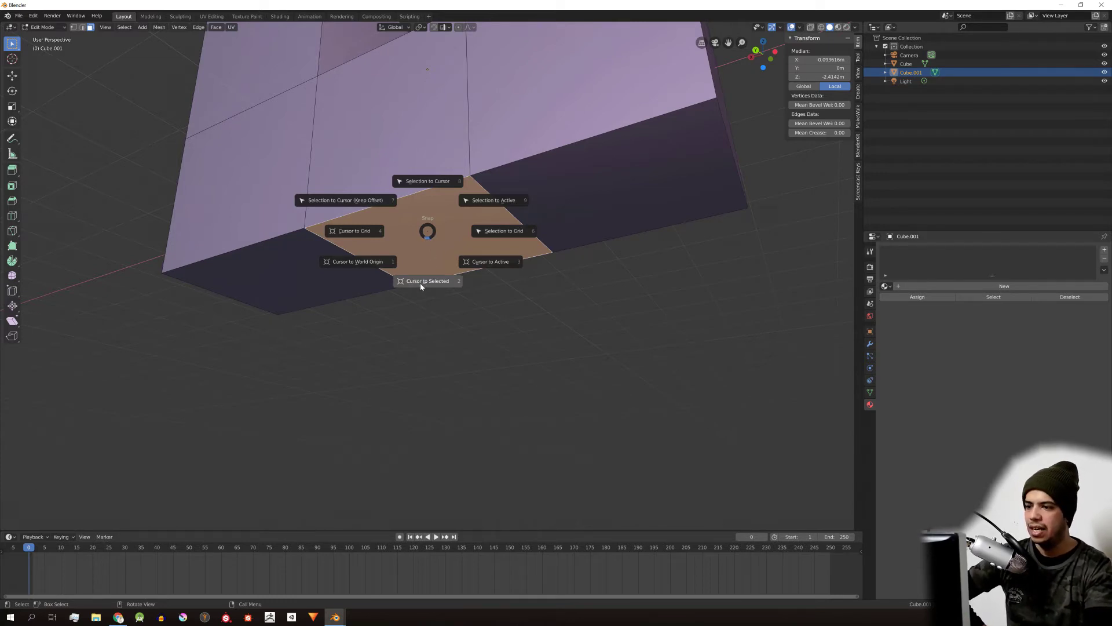
{"action": "left_click", "coordinate": [445, 285]}
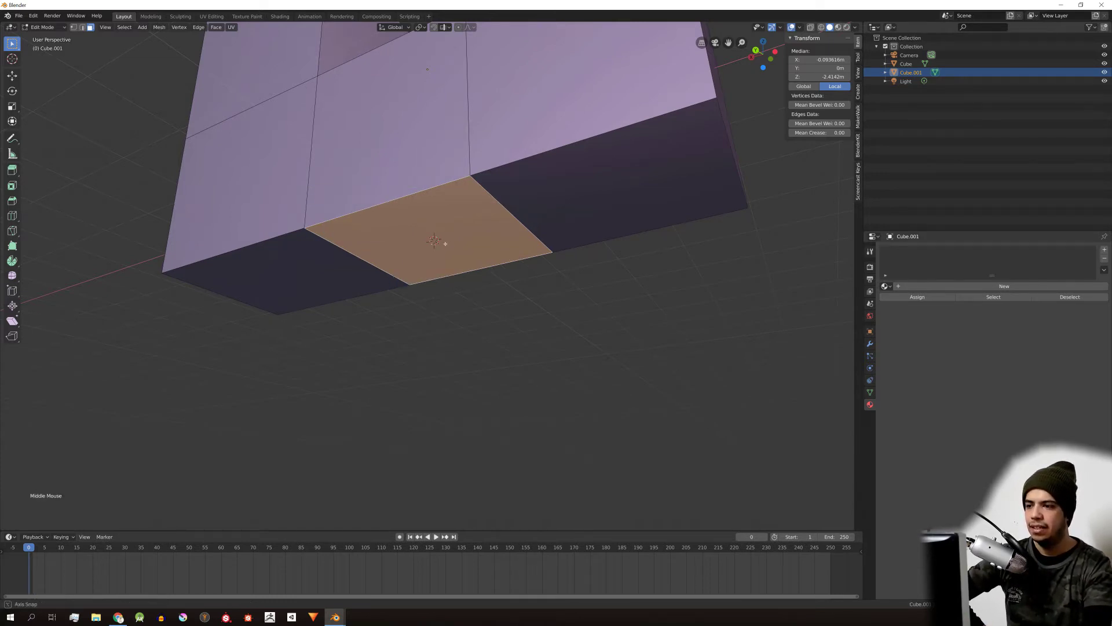
Step: Examine the 3D cursor's placement on the selected underside face of the U-shaped mesh
{"action": "middle_click_drag", "start_coordinate": [445, 285], "coordinate": [531, 324]}
{"action": "key", "text": "KP_Decimal"}
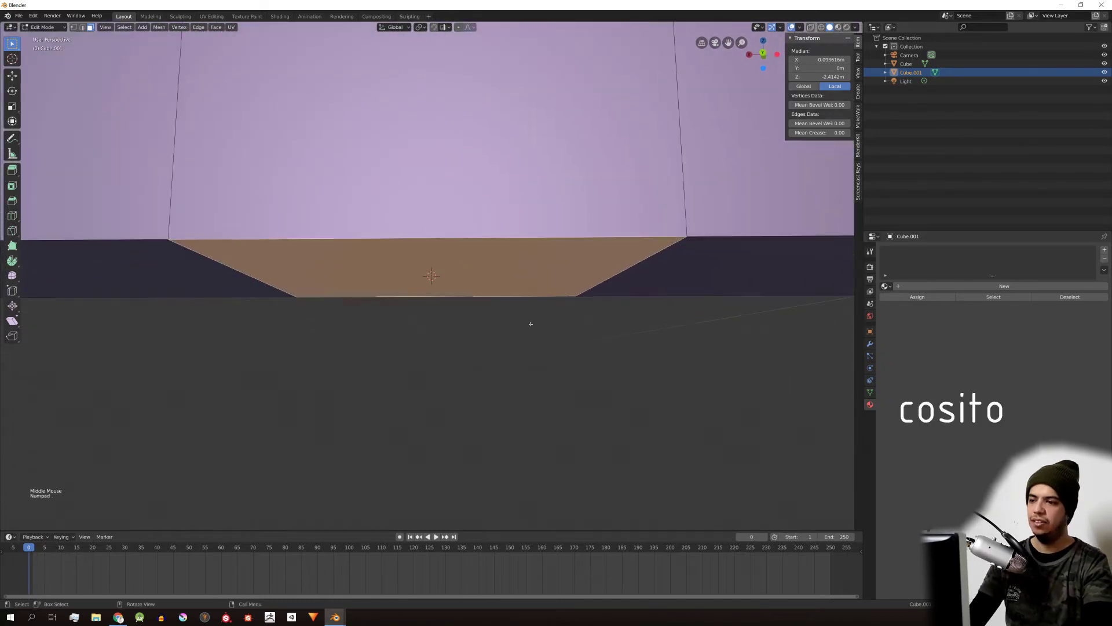
{"action": "middle_click_drag", "start_coordinate": [406, 303], "coordinate": [518, 315]}
{"action": "scroll", "coordinate": [525, 344], "scroll_direction": "down", "scroll_amount": 3}
{"action": "scroll", "coordinate": [518, 315], "scroll_direction": "up", "scroll_amount": 2}
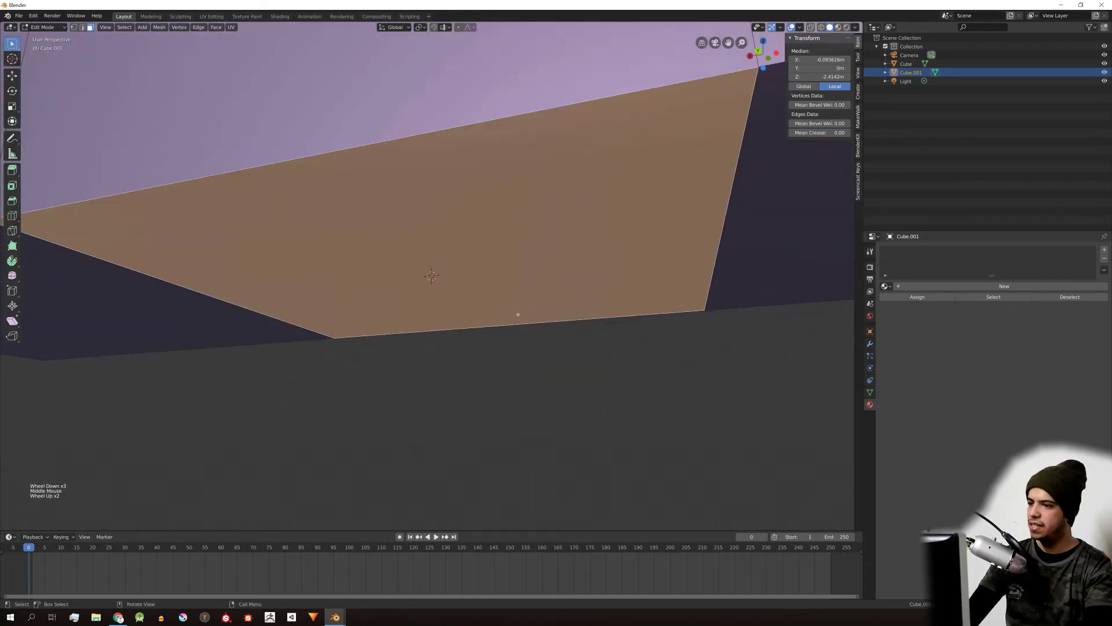
{"action": "scroll", "coordinate": [485, 296], "scroll_direction": "down", "scroll_amount": 2}
{"action": "middle_click_drag", "start_coordinate": [435, 288], "coordinate": [433, 279]}
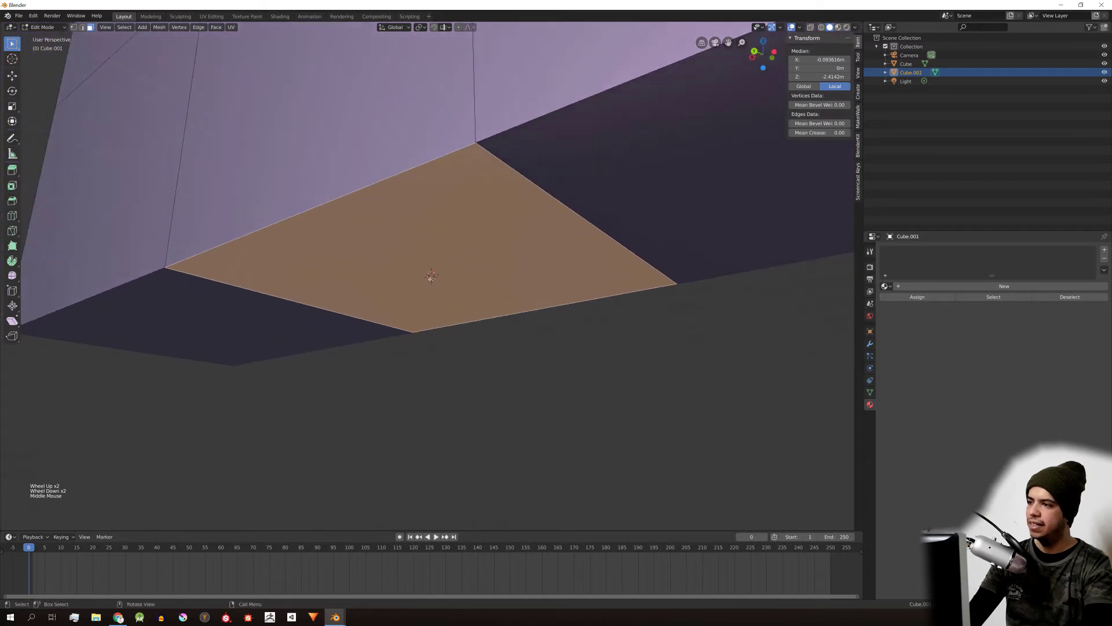
Step: Return to Object Mode and move the U-shaped object's origin to the 3D cursor with Origin to 3D Cursor
{"action": "scroll", "coordinate": [315, 142], "scroll_direction": "down", "scroll_amount": 2}
{"action": "middle_click_drag", "start_coordinate": [316, 142], "coordinate": [398, 114]}
{"action": "key", "text": "Tab"}
{"action": "scroll", "coordinate": [338, 131], "scroll_direction": "down", "scroll_amount": 5}
{"action": "scroll", "coordinate": [395, 138], "scroll_direction": "up", "scroll_amount": 3}
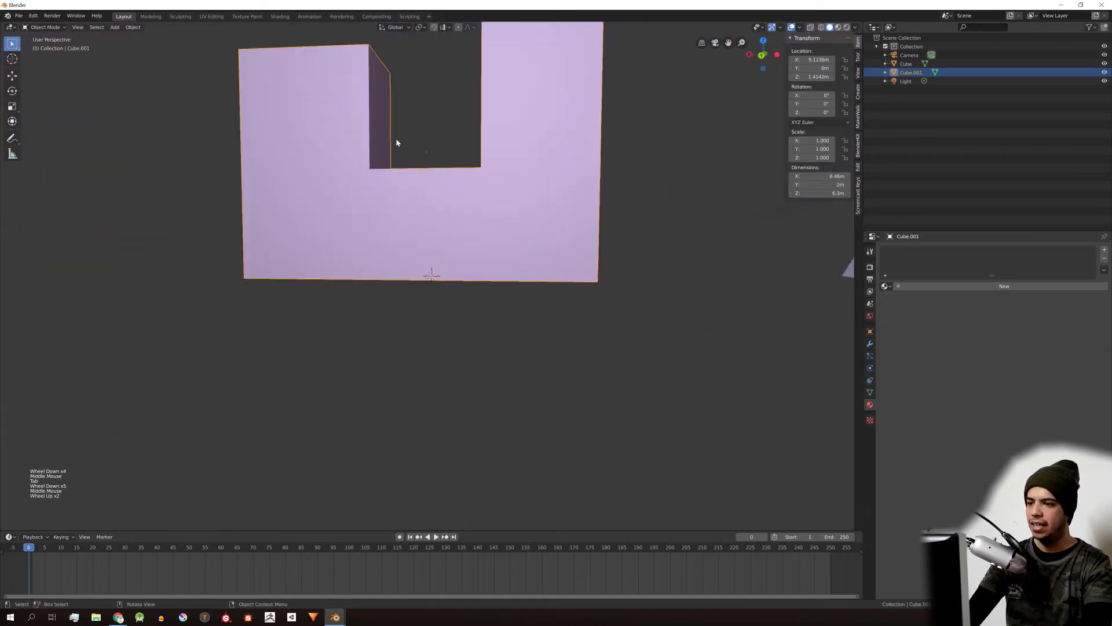
{"action": "right_click", "coordinate": [437, 172]}
{"action": "mouse_move", "coordinate": [439, 176]}
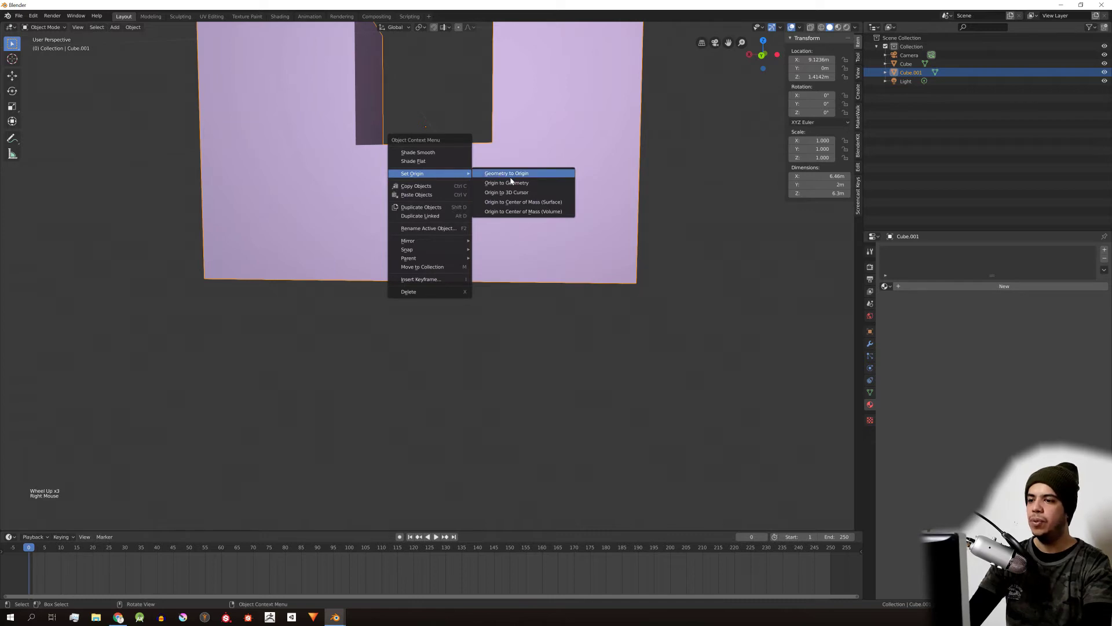
{"action": "left_click", "coordinate": [539, 198]}
{"action": "middle_click_drag", "start_coordinate": [434, 291], "coordinate": [458, 249]}
{"action": "scroll", "coordinate": [458, 249], "scroll_direction": "down", "scroll_amount": 2}
{"action": "middle_click_drag", "start_coordinate": [458, 249], "coordinate": [487, 197]}
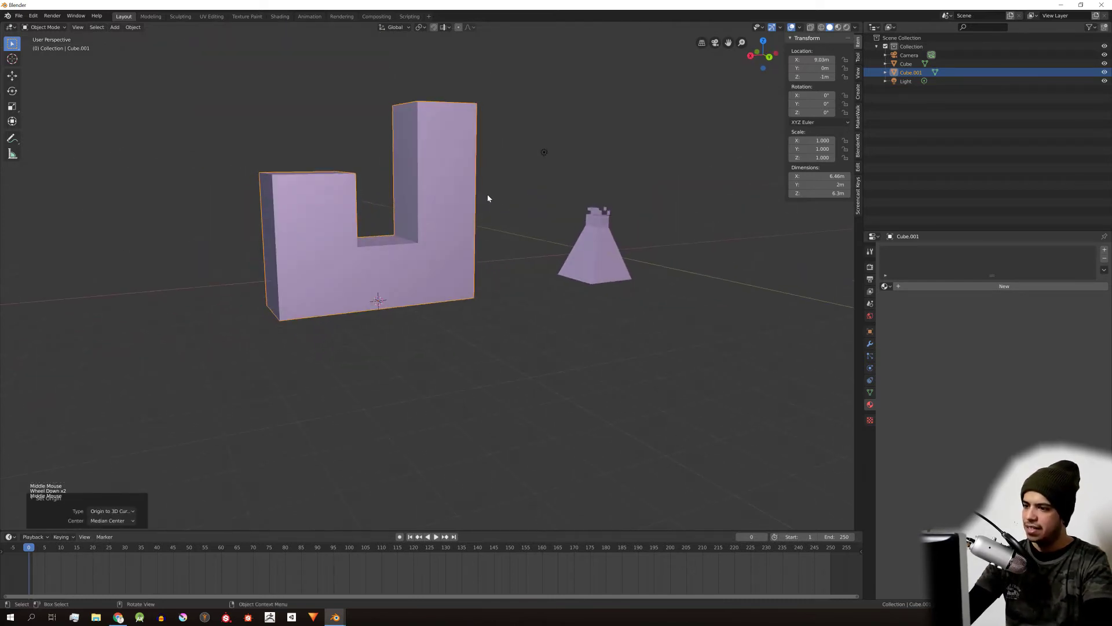
Step: Try scaling the U-shaped object from its base origin in front orthographic view
{"action": "scroll", "coordinate": [488, 197], "scroll_direction": "up", "scroll_amount": 2}
{"action": "key", "text": "r"}
{"action": "key", "text": "KP_1"}
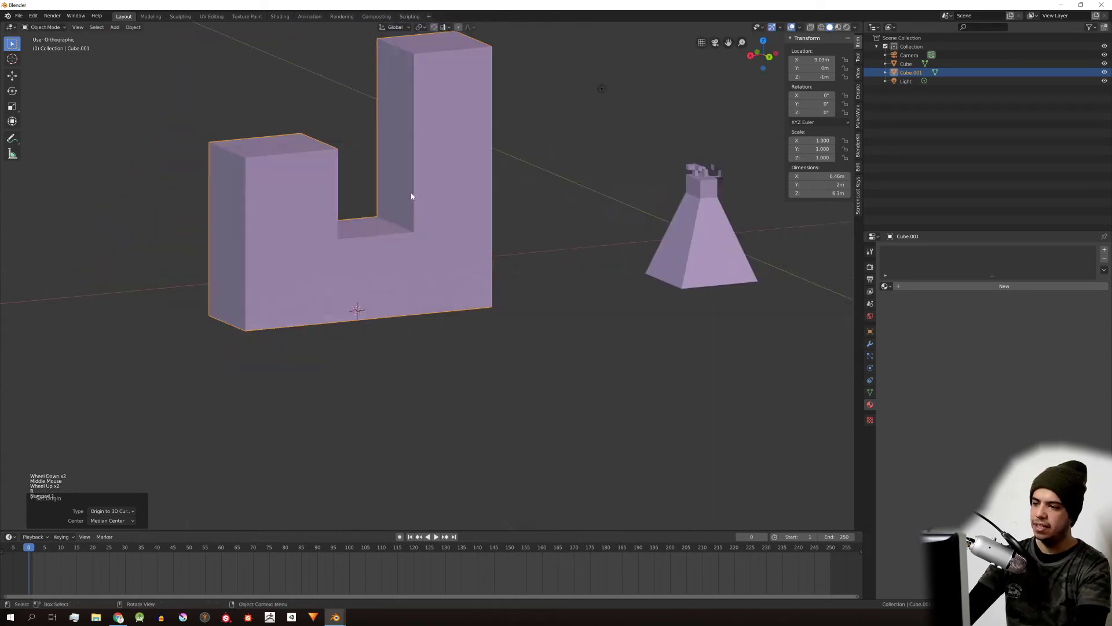
{"action": "key", "text": "s"}
{"action": "right_click", "coordinate": [706, 185]}
{"action": "scroll", "coordinate": [707, 185], "scroll_direction": "down", "scroll_amount": 2}
{"action": "key", "text": "s"}
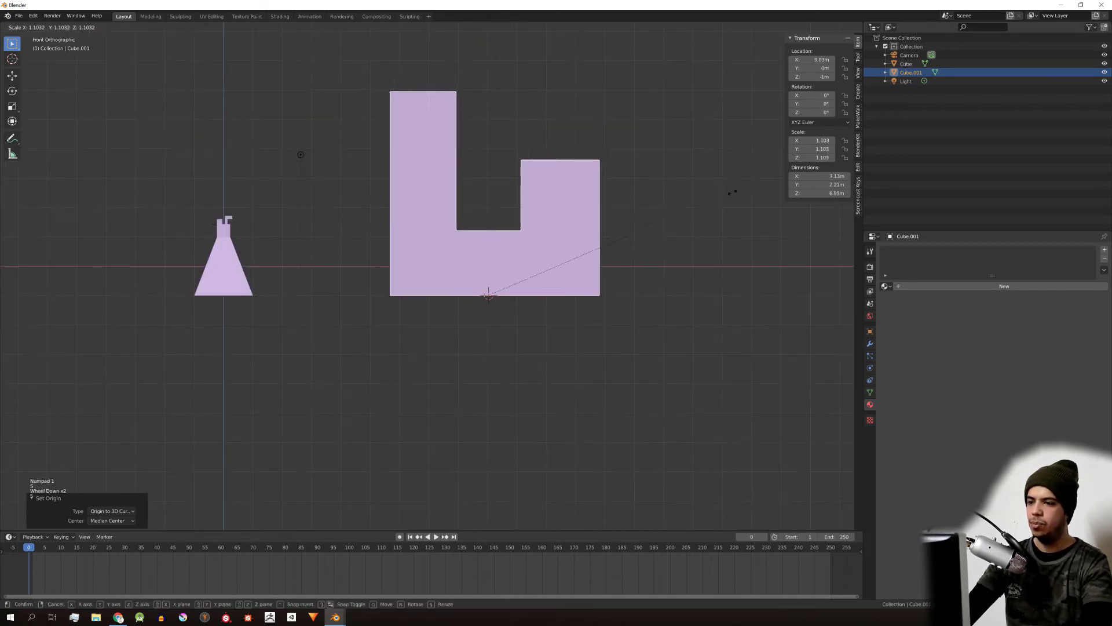
{"action": "right_click", "coordinate": [48, 46]}
Step: Set the U-shaped object's Z location to 0 m and scale it uniformly to about 0.913
{"action": "left_click", "coordinate": [816, 77]}
{"action": "type", "text": "00"}
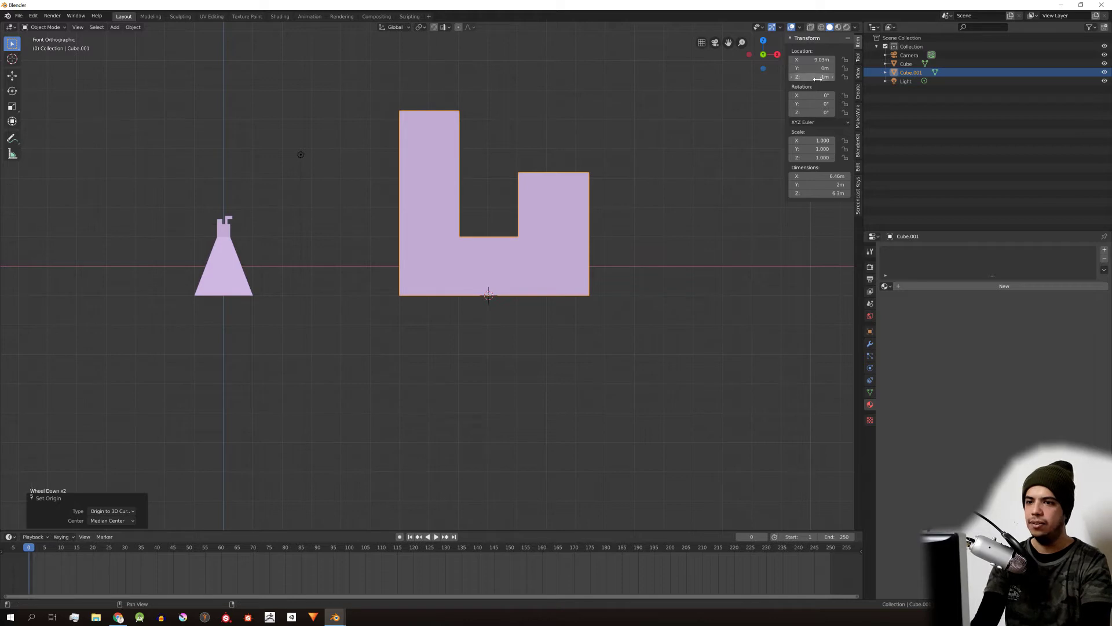
{"action": "key", "text": "Return"}
{"action": "scroll", "coordinate": [580, 283], "scroll_direction": "down", "scroll_amount": 6}
{"action": "key", "text": "s"}
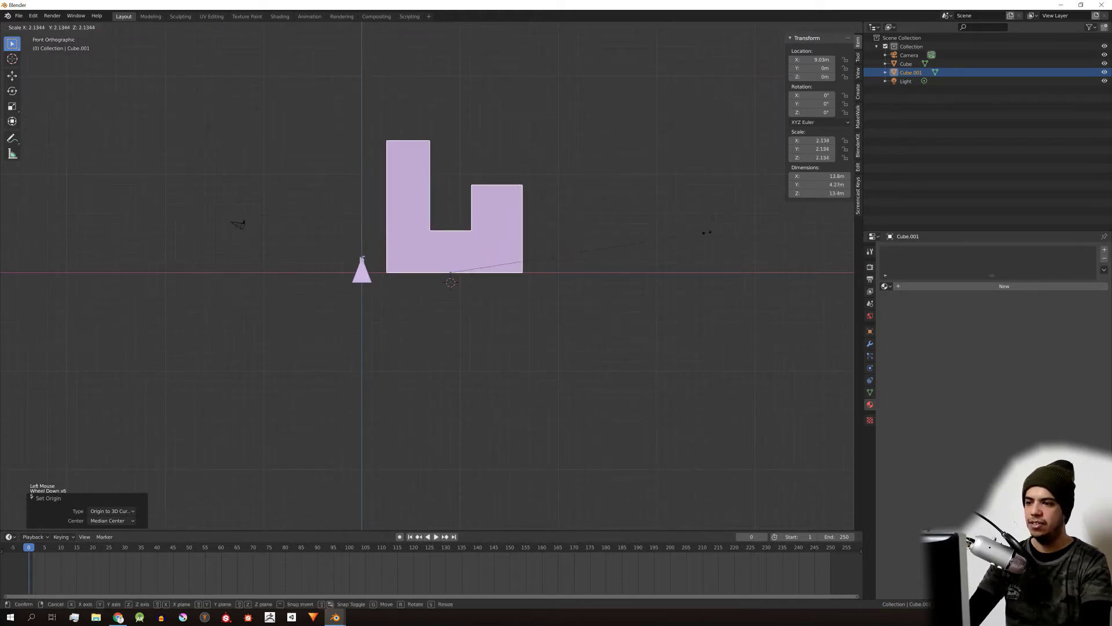
{"action": "left_click", "coordinate": [431, 127]}
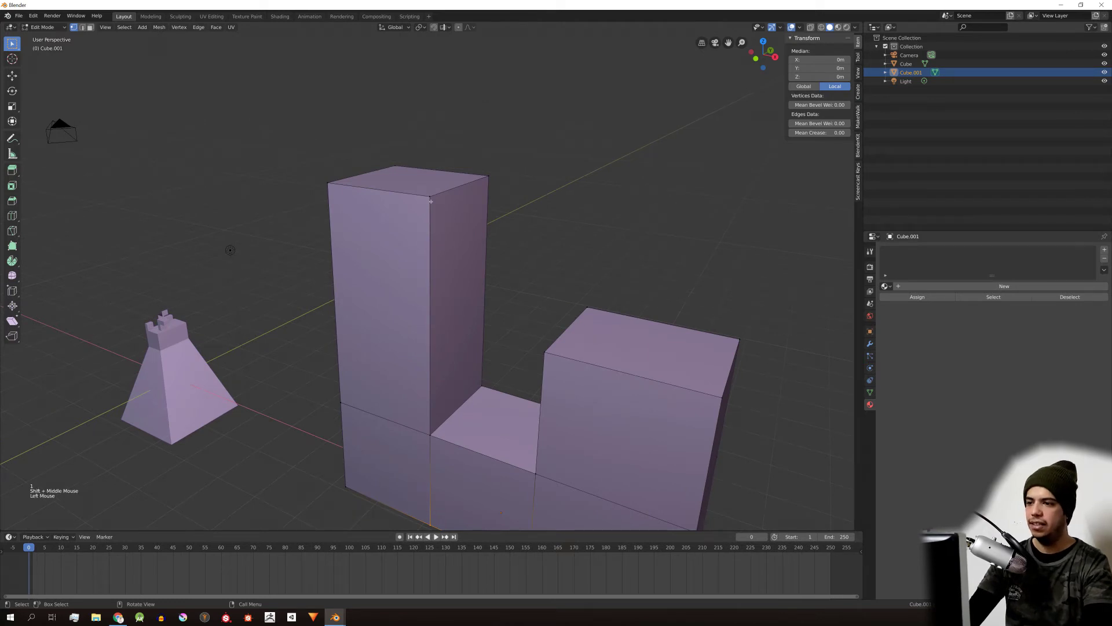
Step: Select the top inner corner vertex of the U-shape's taller arm and snap the 3D cursor to it
{"action": "left_click", "coordinate": [430, 199]}
{"action": "scroll", "coordinate": [461, 198], "scroll_direction": "up", "scroll_amount": 1}
{"action": "middle_click_drag", "start_coordinate": [461, 198], "coordinate": [455, 186], "text": "shift"}
{"action": "scroll", "coordinate": [508, 234], "scroll_direction": "up", "scroll_amount": 3}
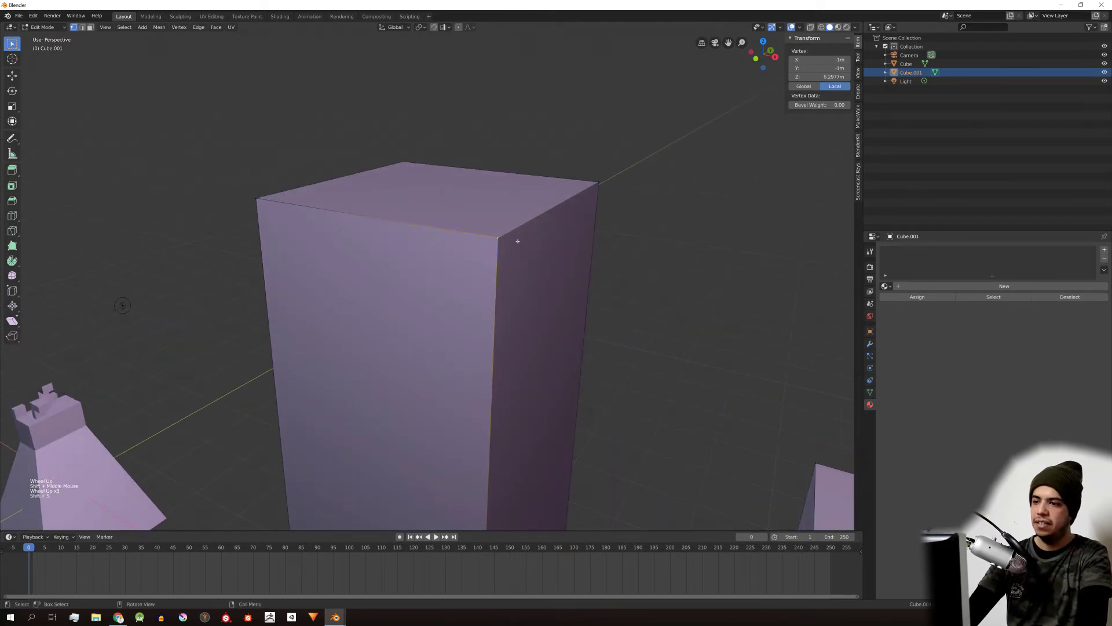
{"action": "key", "text": "shift+s"}
{"action": "left_click", "coordinate": [524, 278]}
{"action": "scroll", "coordinate": [527, 278], "scroll_direction": "down", "scroll_amount": 1}
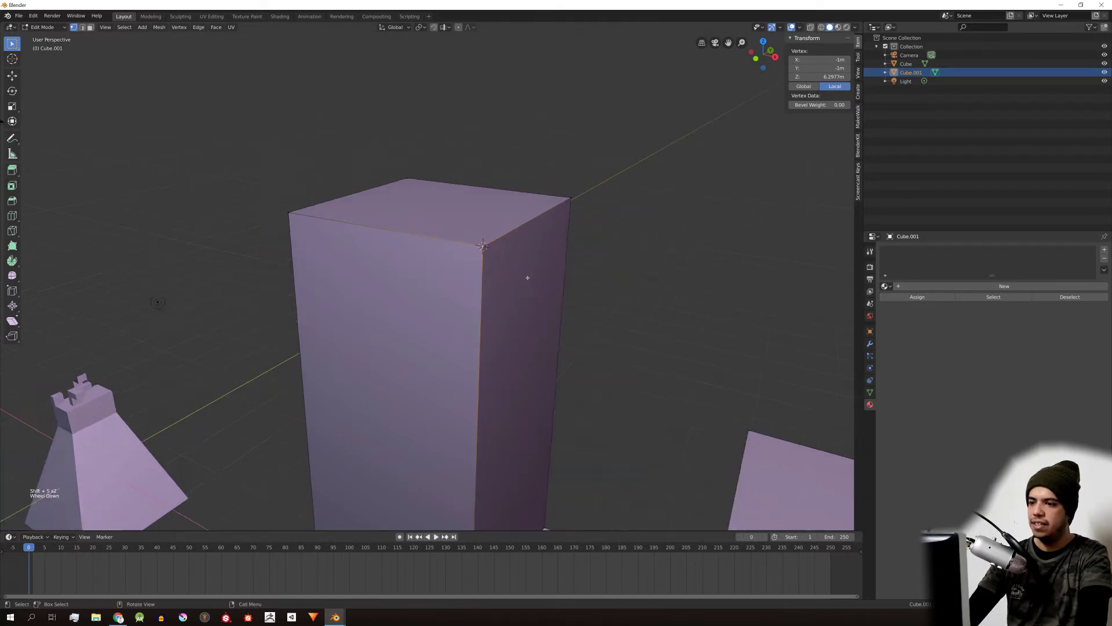
Step: In Object Mode, set the U-shaped object's origin to the 3D cursor at the taller arm's corner
{"action": "scroll", "coordinate": [527, 278], "scroll_direction": "down", "scroll_amount": 1}
{"action": "key", "text": "Tab"}
{"action": "middle_click_drag", "start_coordinate": [501, 262], "coordinate": [462, 206], "text": "shift"}
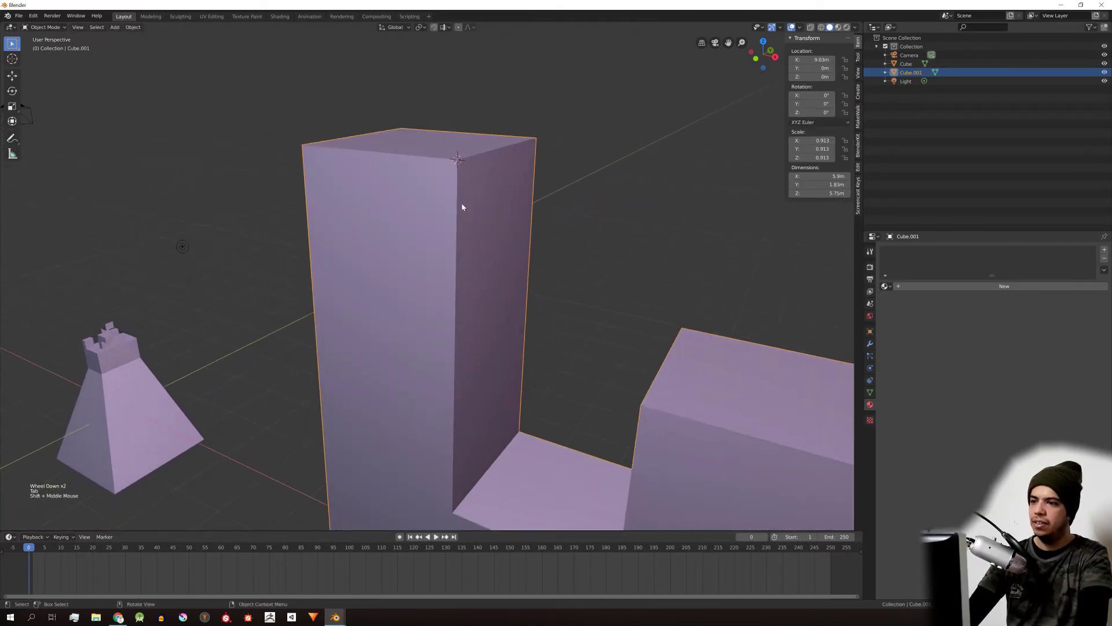
{"action": "right_click", "coordinate": [443, 165]}
{"action": "mouse_move", "coordinate": [457, 164]}
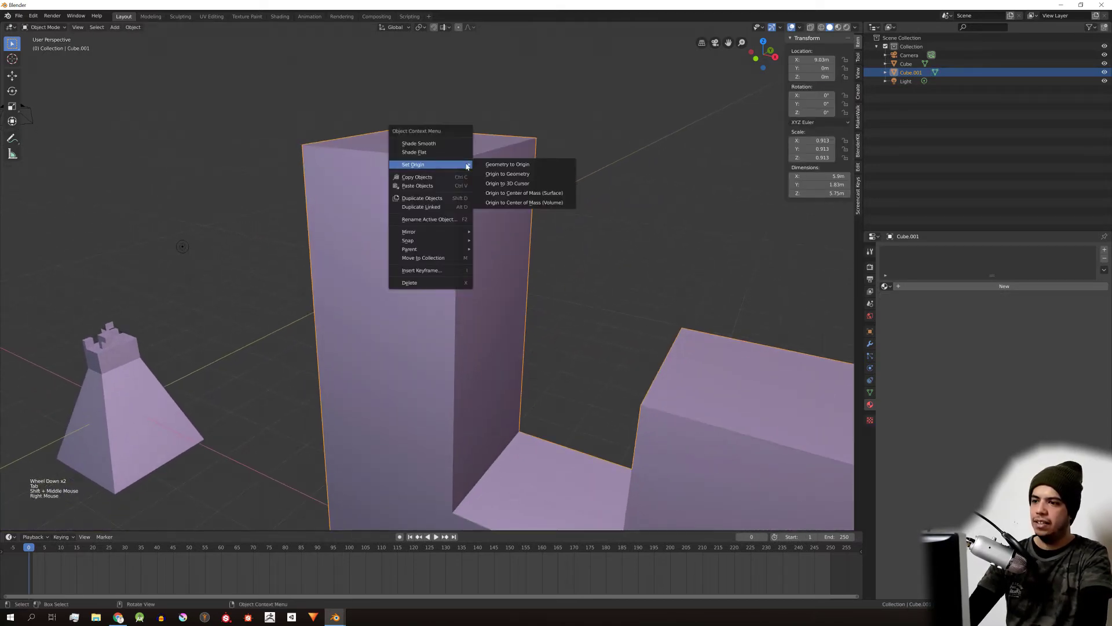
{"action": "left_click", "coordinate": [521, 183]}
{"action": "scroll", "coordinate": [520, 186], "scroll_direction": "down", "scroll_amount": 2}
{"action": "double_click", "coordinate": [621, 373]}
{"action": "middle_click_drag", "start_coordinate": [621, 373], "coordinate": [472, 267]}
{"action": "scroll", "coordinate": [418, 243], "scroll_direction": "down", "scroll_amount": 3}
{"action": "scroll", "coordinate": [549, 262], "scroll_direction": "up", "scroll_amount": 3}
{"action": "scroll", "coordinate": [488, 262], "scroll_direction": "down", "scroll_amount": 2}
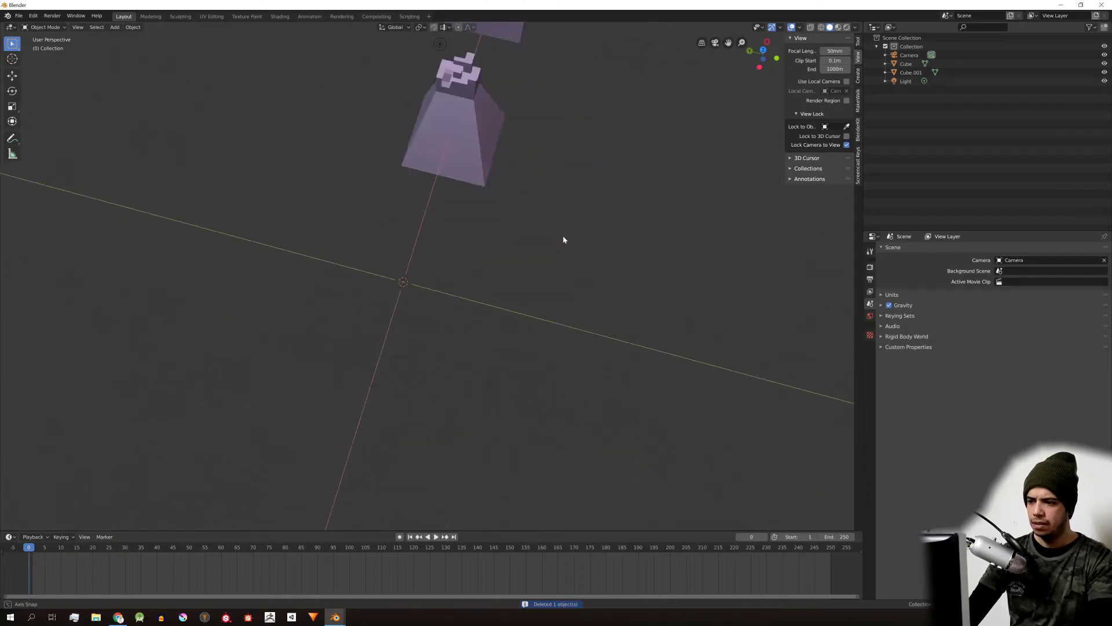
{"action": "scroll", "coordinate": [558, 226], "scroll_direction": "up", "scroll_amount": 2}
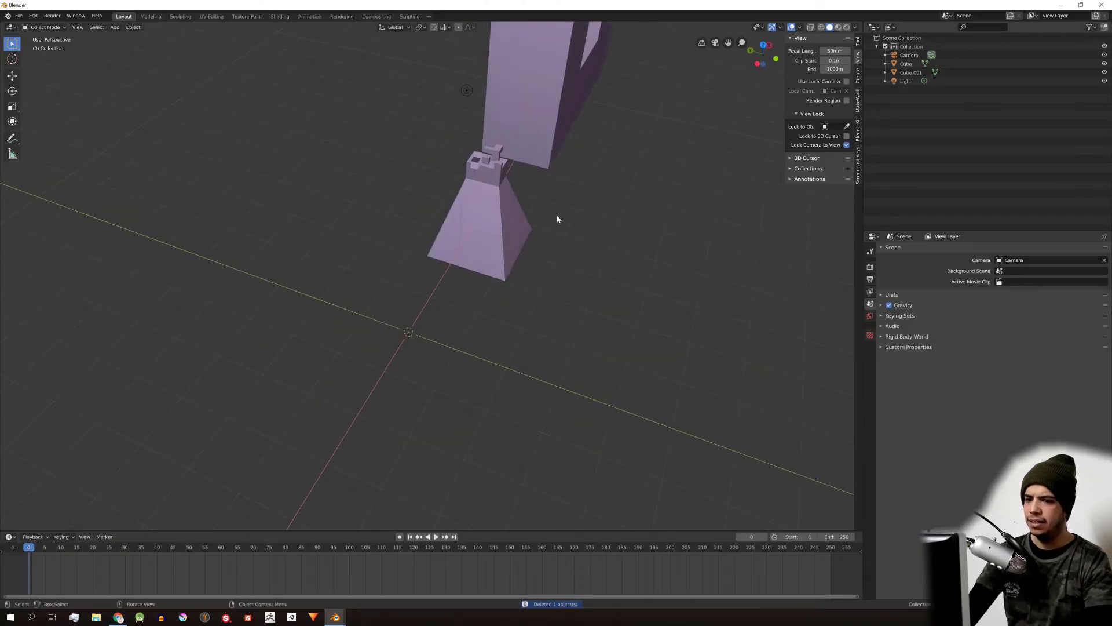
{"action": "middle_click_drag", "start_coordinate": [462, 213], "coordinate": [454, 188]}
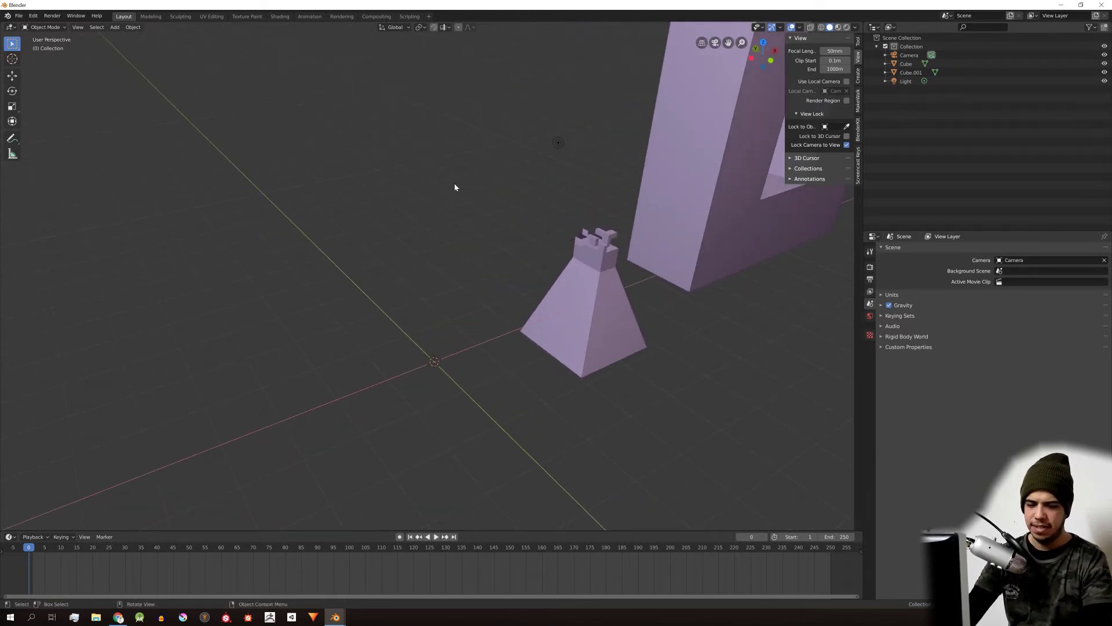
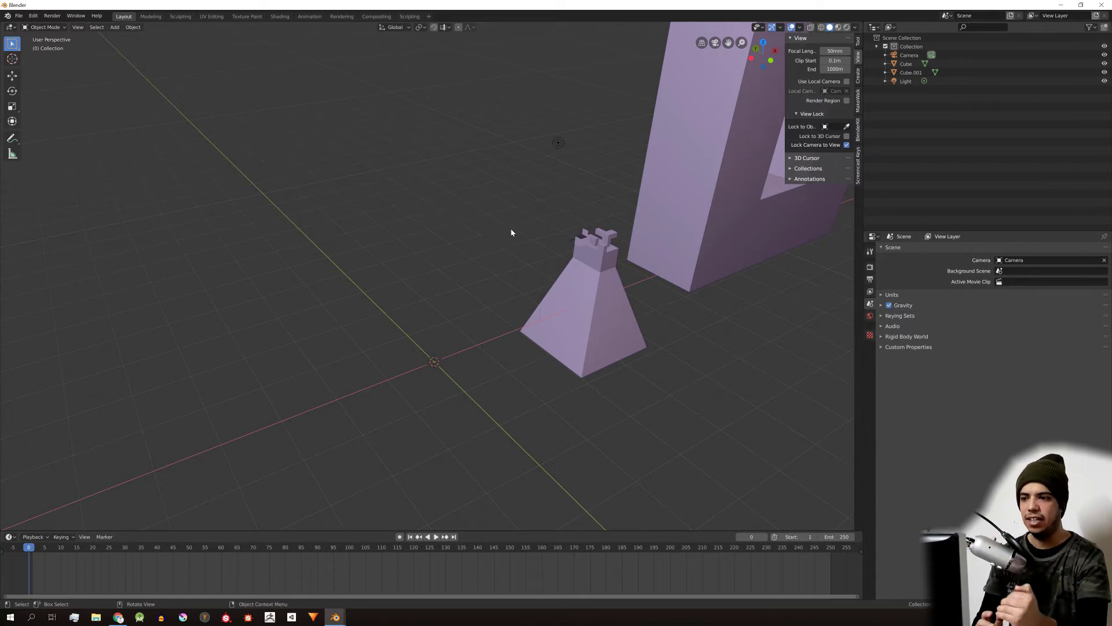
Step: Switch to front orthographic view and add reloj.jpg as a background image at the world origin
{"action": "key", "text": "KP_1"}
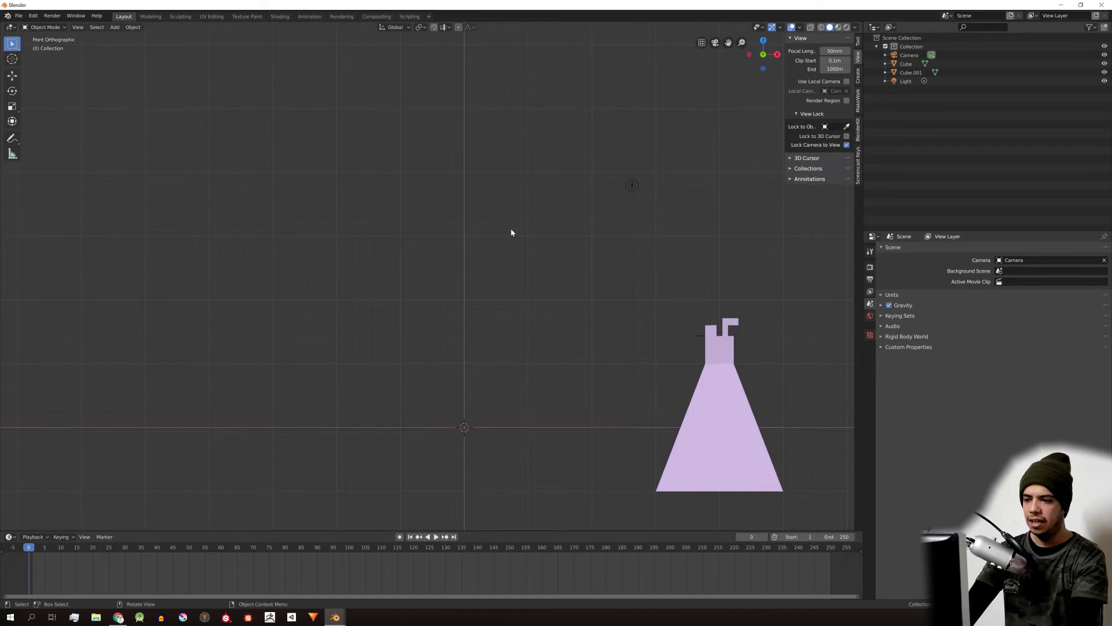
{"action": "middle_click_drag", "start_coordinate": [509, 244], "coordinate": [464, 295]}
{"action": "key", "text": "KP_1"}
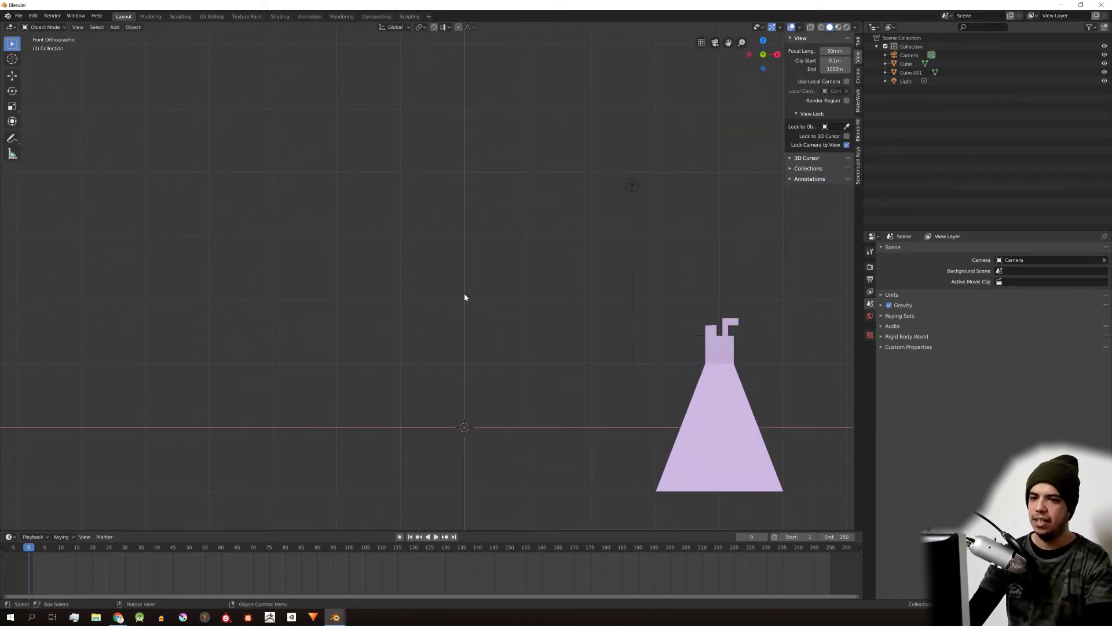
{"action": "middle_click_drag", "start_coordinate": [479, 405], "coordinate": [444, 306], "text": "shift"}
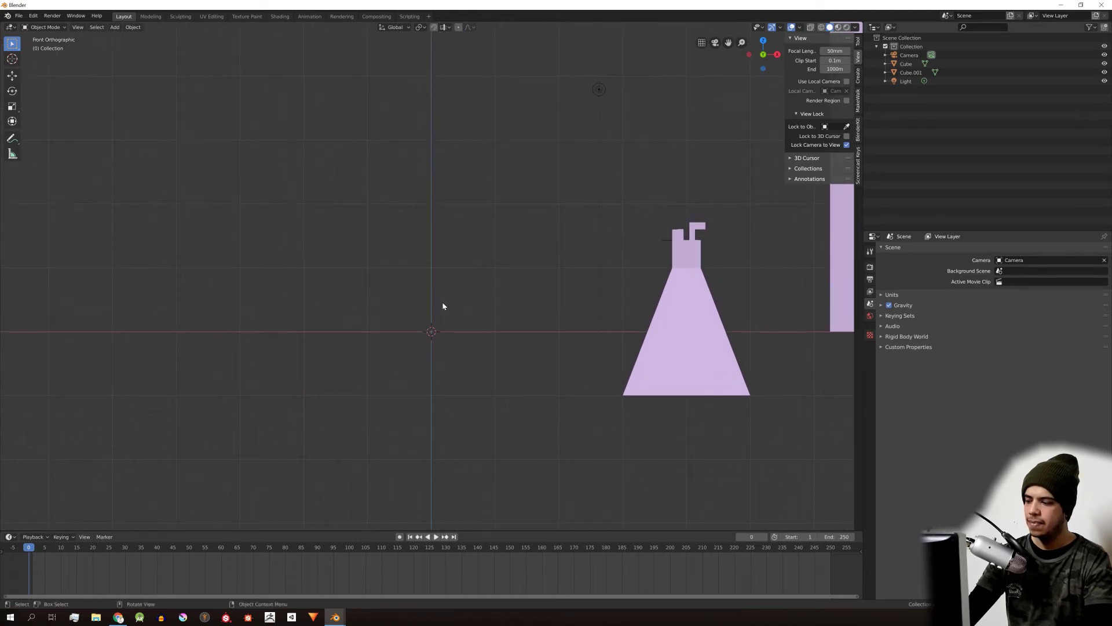
{"action": "key", "text": "shift+a"}
{"action": "mouse_move", "coordinate": [446, 307]}
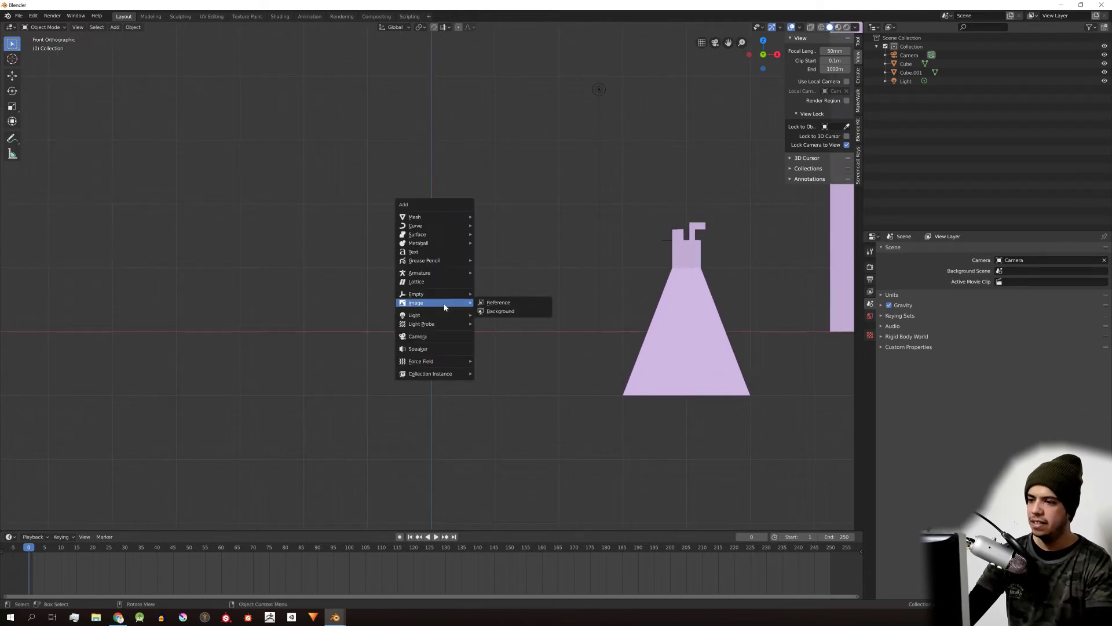
{"action": "left_click", "coordinate": [500, 313]}
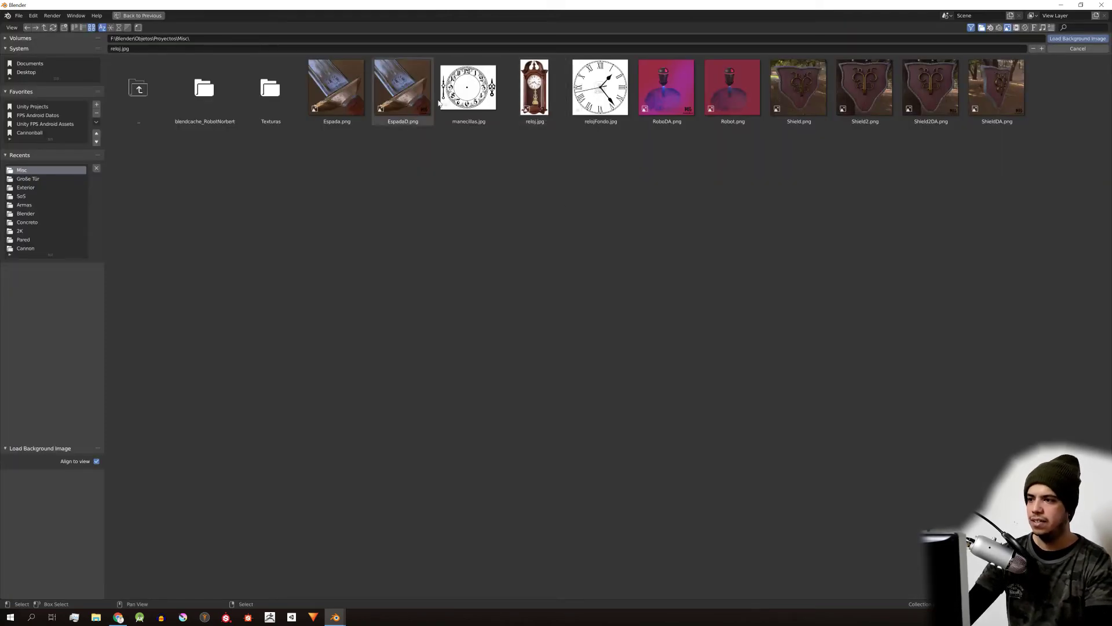
{"action": "double_click", "coordinate": [541, 98]}
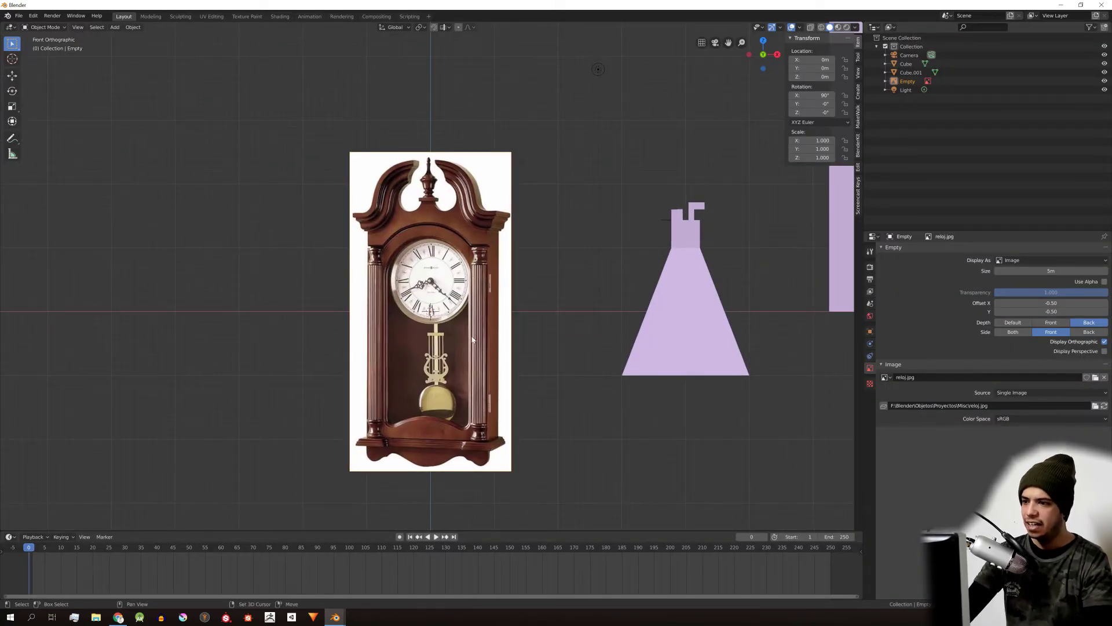
Step: Raise the clock background image about 2.17 m along the global Z axis
{"action": "key", "text": "g"}
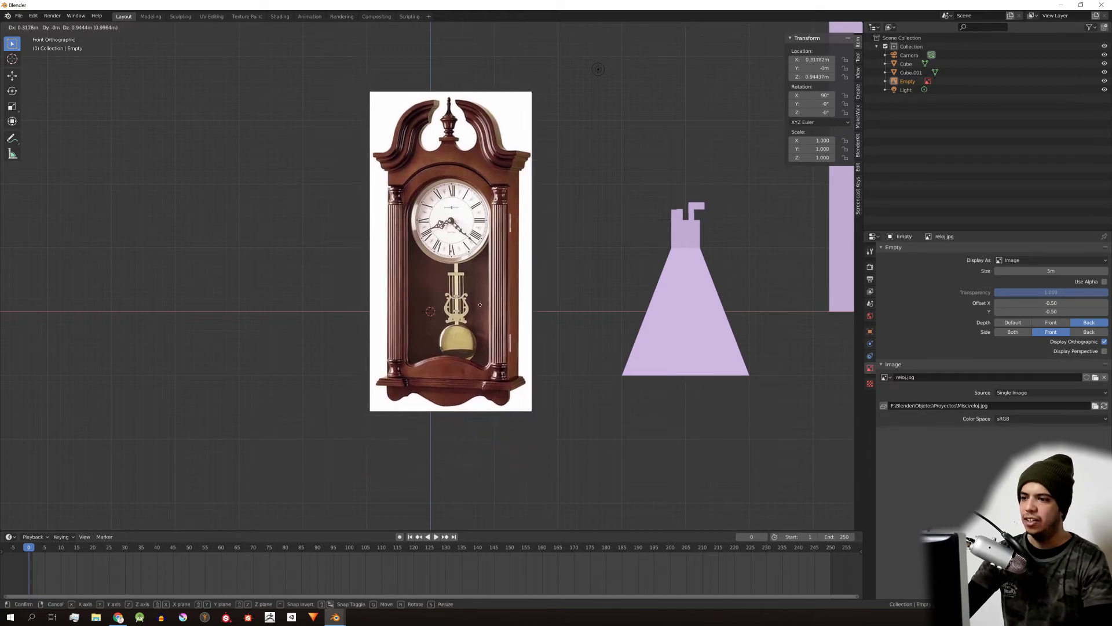
{"action": "key", "text": "z"}
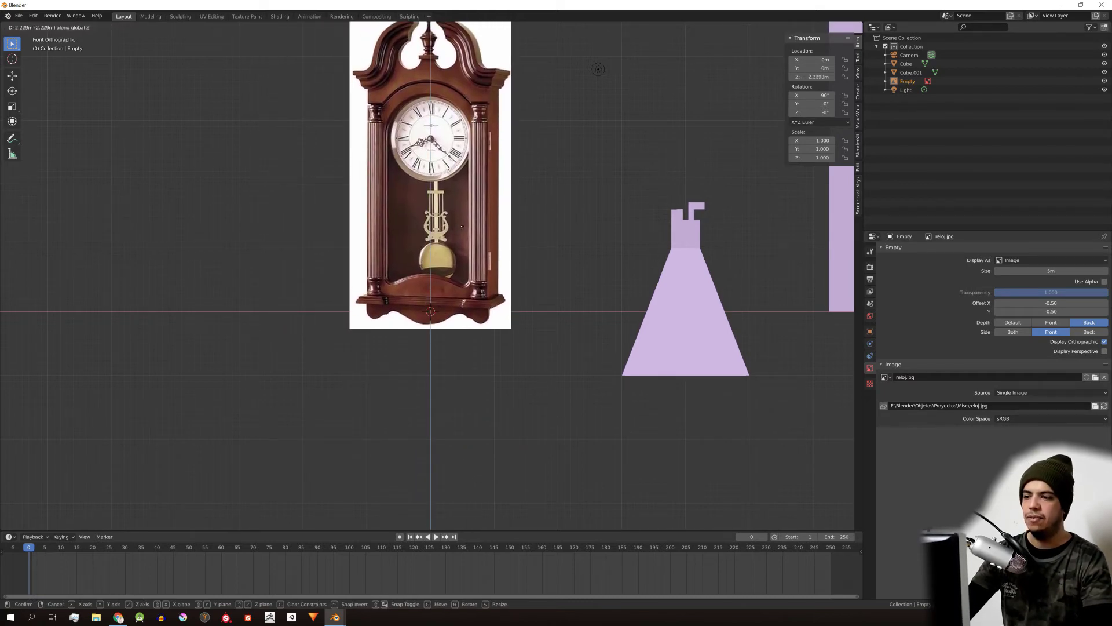
{"action": "left_click", "coordinate": [538, 239]}
{"action": "middle_click_drag", "start_coordinate": [538, 239], "coordinate": [556, 331], "text": "shift"}
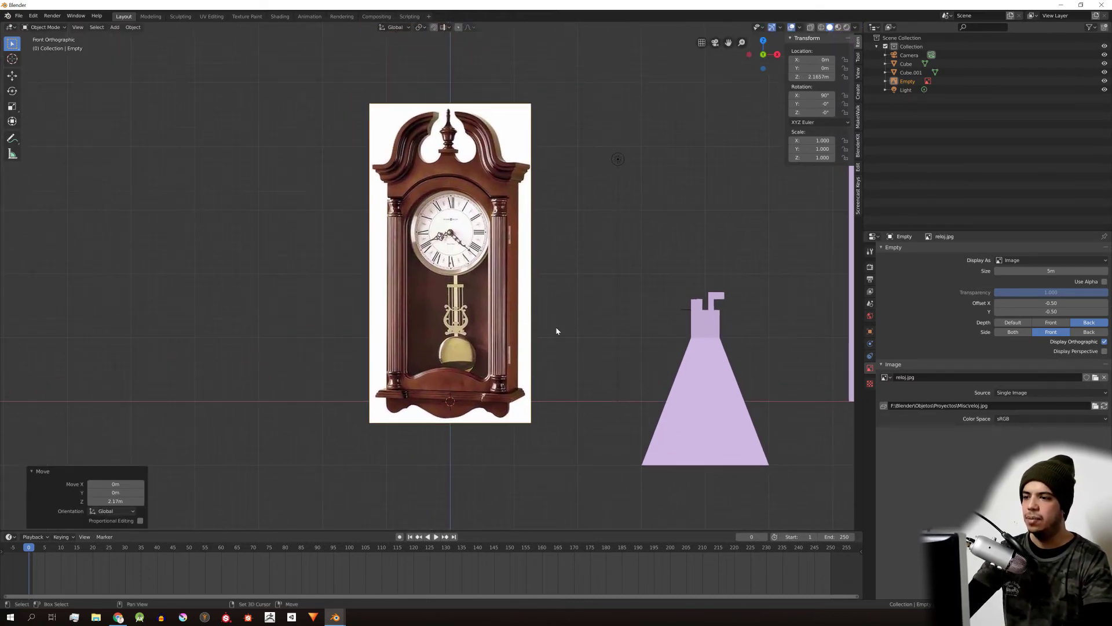
{"action": "key", "text": "r"}
{"action": "key", "text": "Escape"}
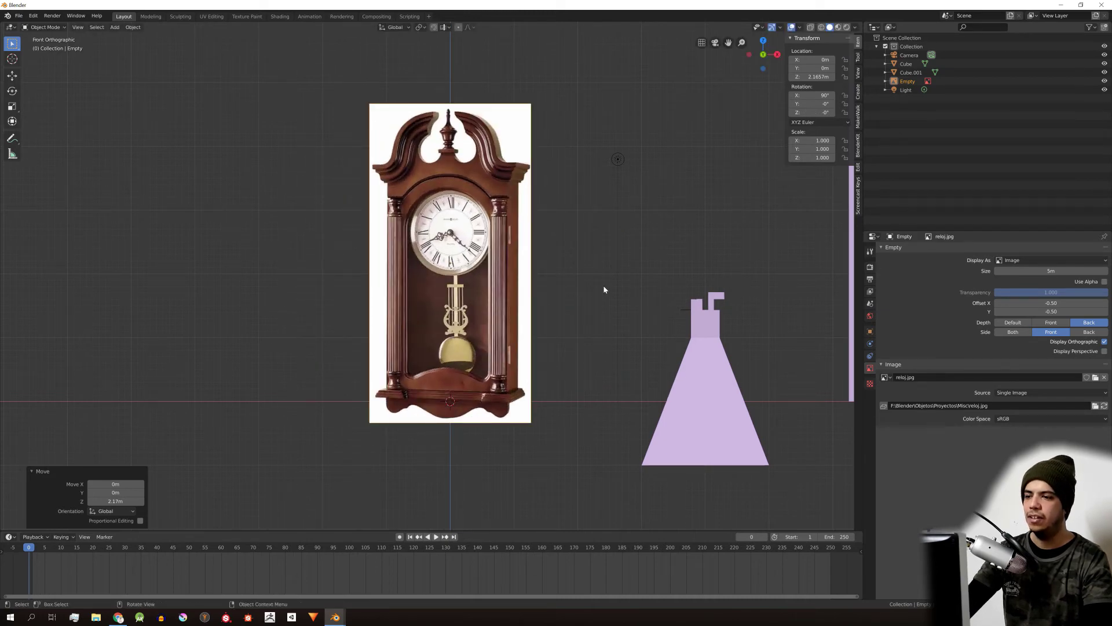
Step: Align the base of the clock's right column with the world origin, moving the image about -0.741 m in X and -0.102 m in Z
{"action": "scroll", "coordinate": [653, 363], "scroll_direction": "up", "scroll_amount": 5}
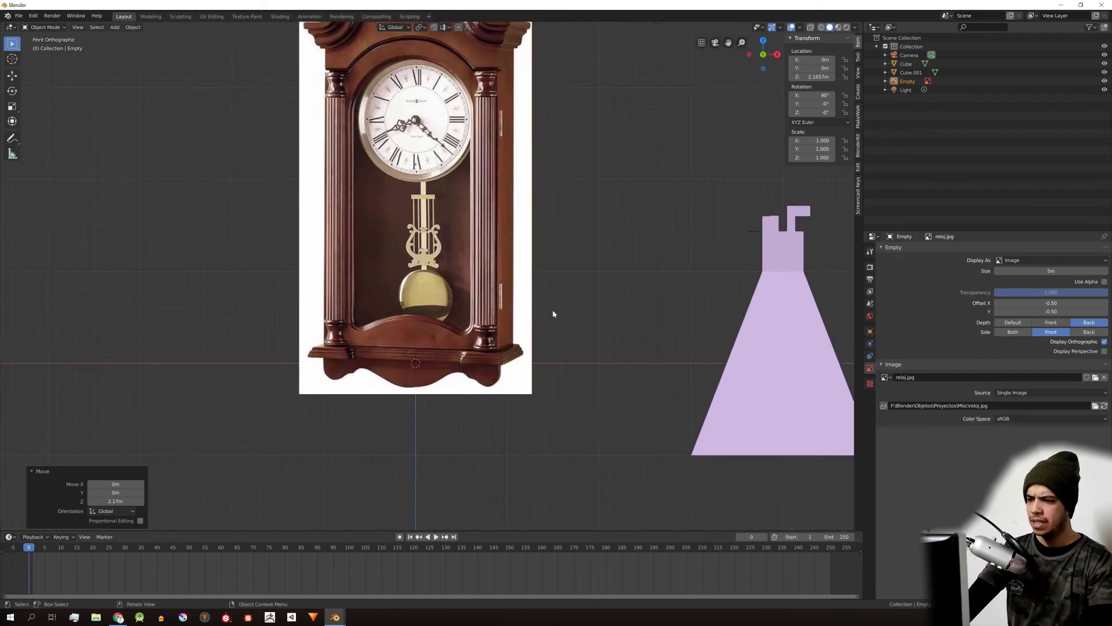
{"action": "key", "text": "g"}
{"action": "key", "text": "x"}
{"action": "key", "text": "z"}
{"action": "scroll", "coordinate": [440, 346], "scroll_direction": "down", "scroll_amount": 2}
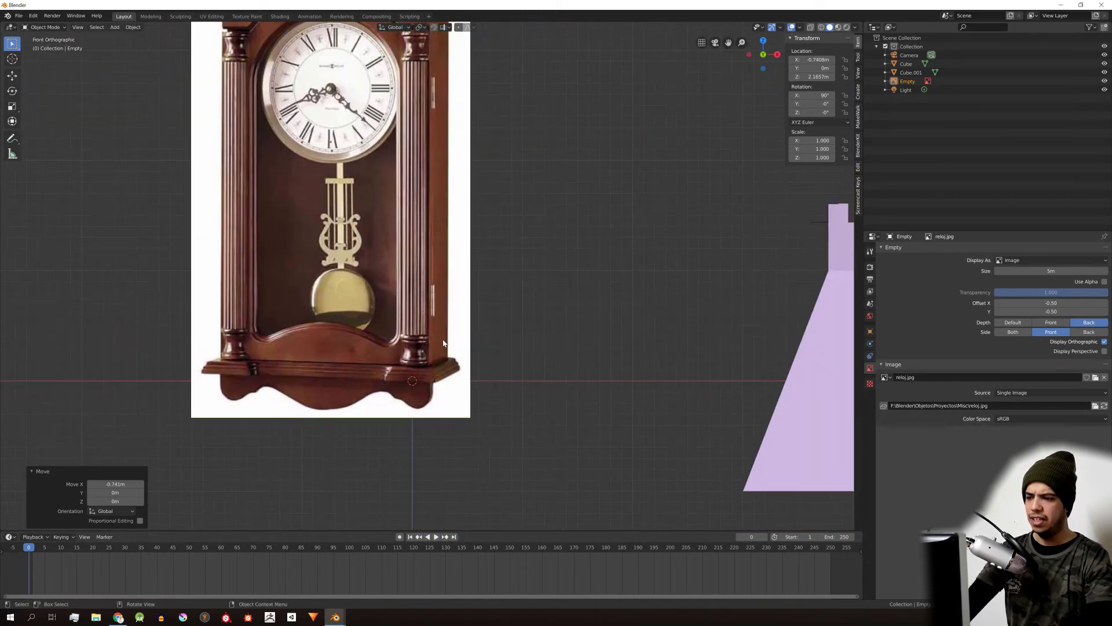
{"action": "left_click", "coordinate": [444, 349]}
{"action": "middle_click_drag", "start_coordinate": [445, 351], "coordinate": [489, 406], "text": "shift"}
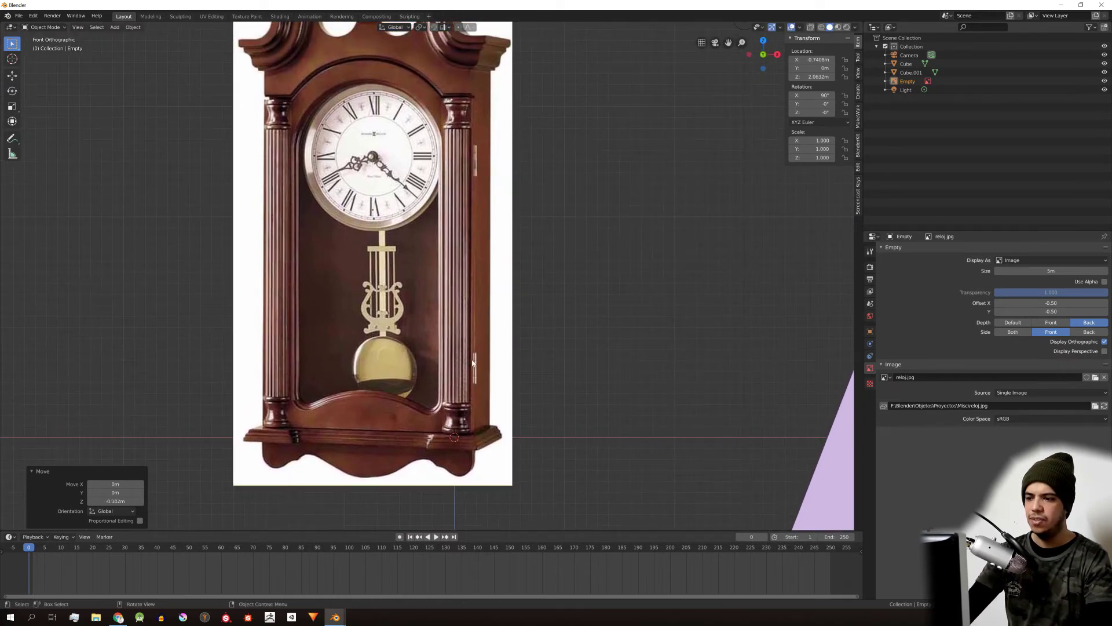
Step: Add a cylinder mesh at the world origin and scale it uniformly to about 0.133, matching the right column's width
{"action": "middle_click_drag", "start_coordinate": [495, 339], "coordinate": [502, 276], "text": "shift"}
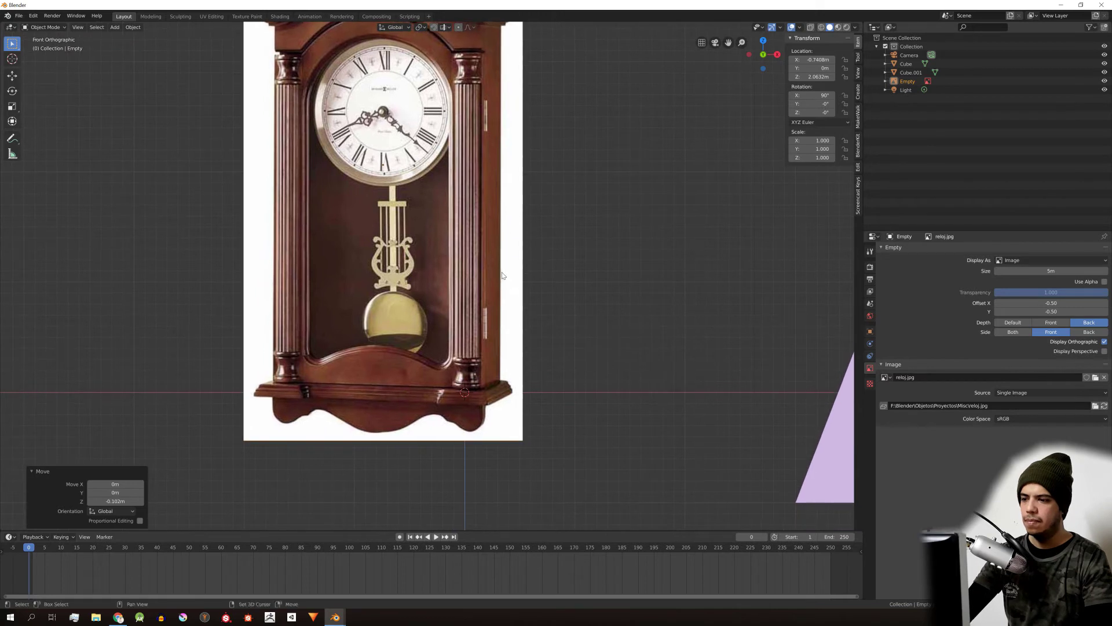
{"action": "scroll", "coordinate": [505, 370], "scroll_direction": "up", "scroll_amount": 1}
{"action": "middle_click_drag", "start_coordinate": [505, 370], "coordinate": [465, 391], "text": "shift"}
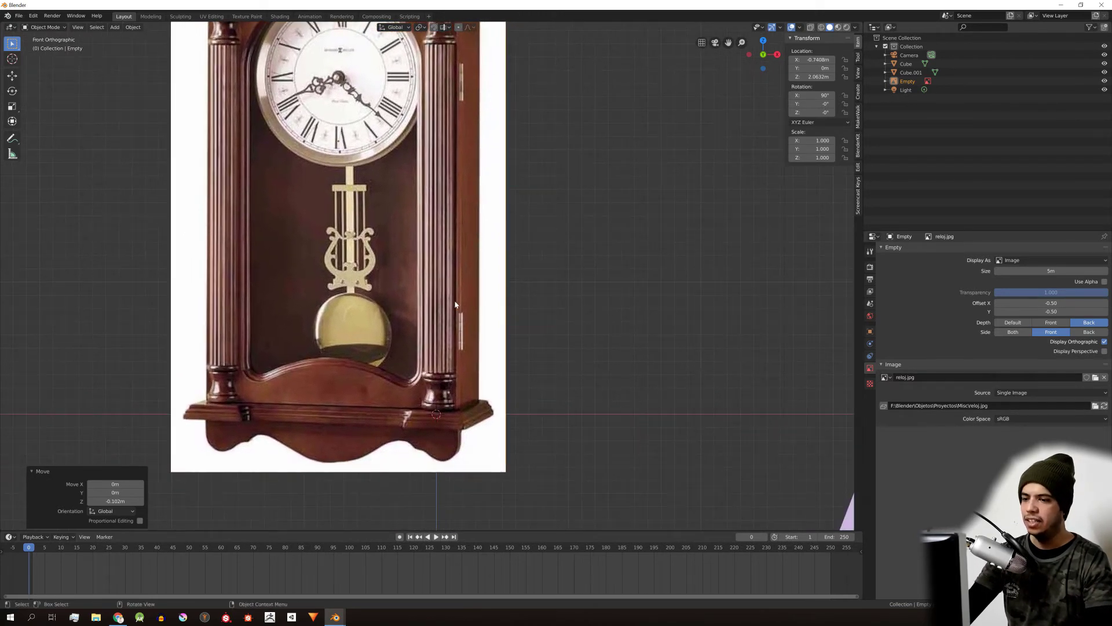
{"action": "scroll", "coordinate": [456, 304], "scroll_direction": "up", "scroll_amount": 1}
{"action": "scroll", "coordinate": [460, 354], "scroll_direction": "down", "scroll_amount": 2}
{"action": "key", "text": "shift+a"}
{"action": "mouse_move", "coordinate": [460, 355]}
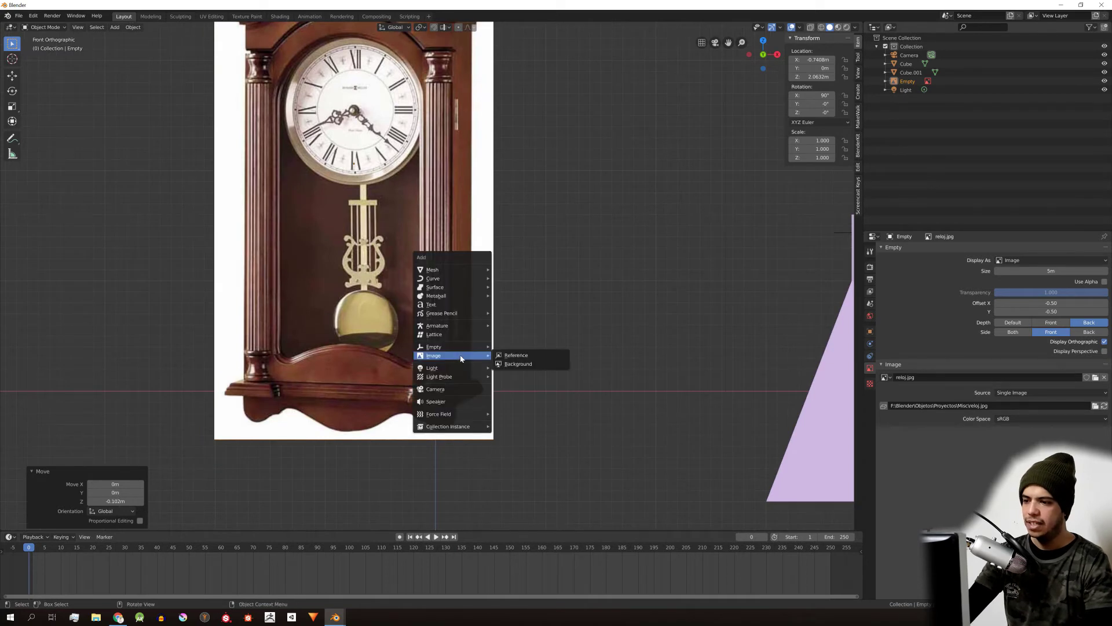
{"action": "mouse_move", "coordinate": [458, 270]}
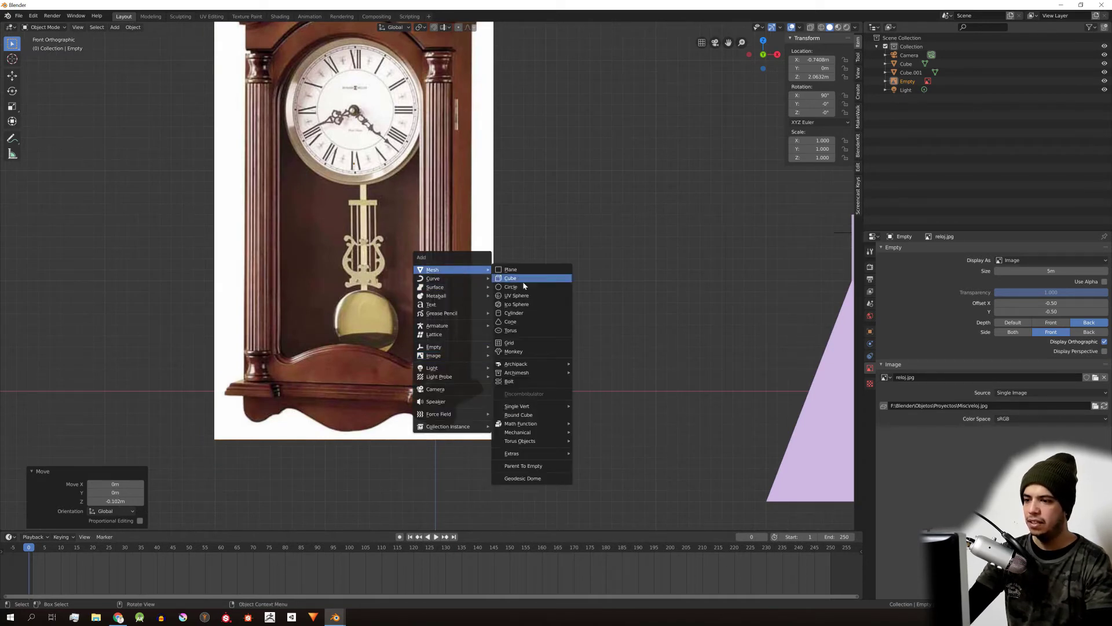
{"action": "left_click", "coordinate": [517, 316]}
{"action": "key", "text": "s"}
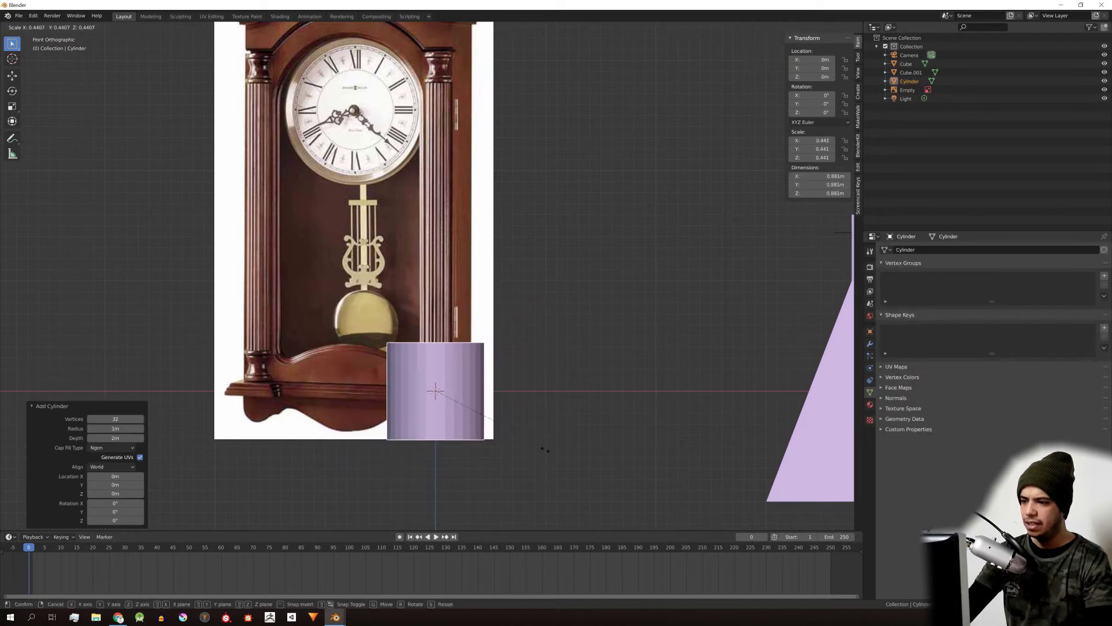
{"action": "left_click", "coordinate": [445, 429]}
Step: Place the cylinder over the right column's base, moving it about 0.179 m in Z, and adjust it by about 0.011 m in X and -0.0128 m in Z
{"action": "key", "text": "g"}
{"action": "key", "text": "z"}
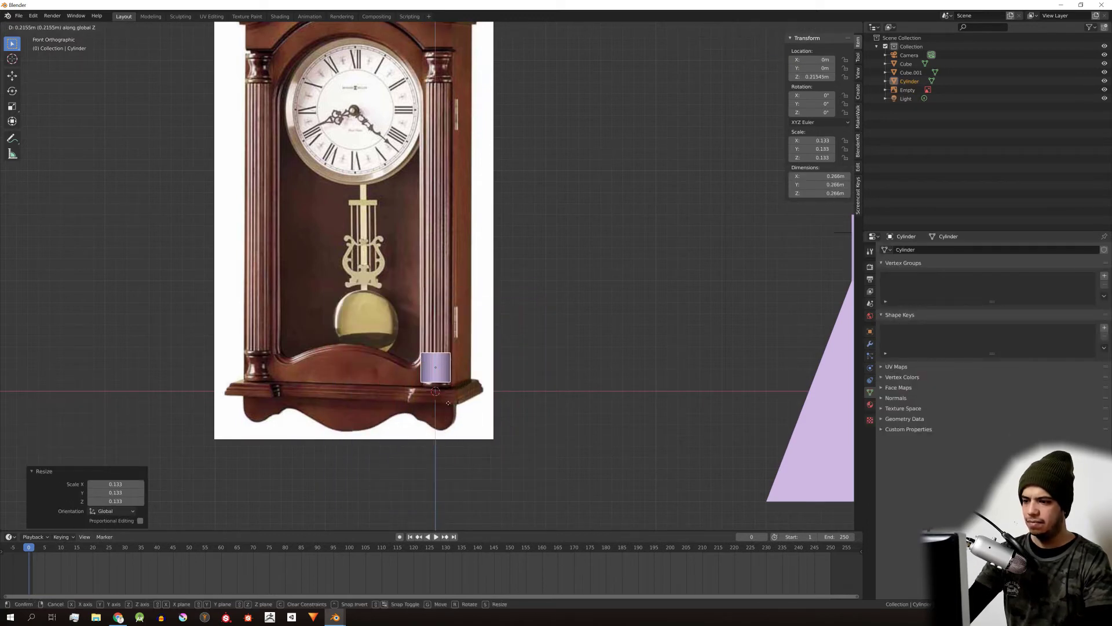
{"action": "left_click", "coordinate": [458, 408]}
{"action": "scroll", "coordinate": [458, 408], "scroll_direction": "up", "scroll_amount": 6}
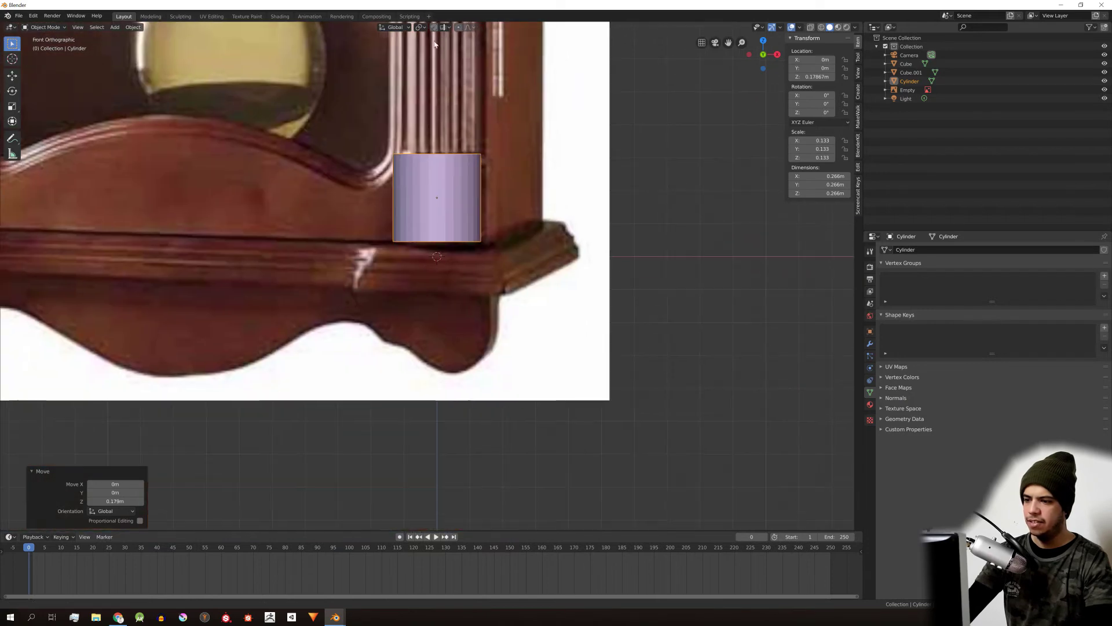
{"action": "key", "text": "g"}
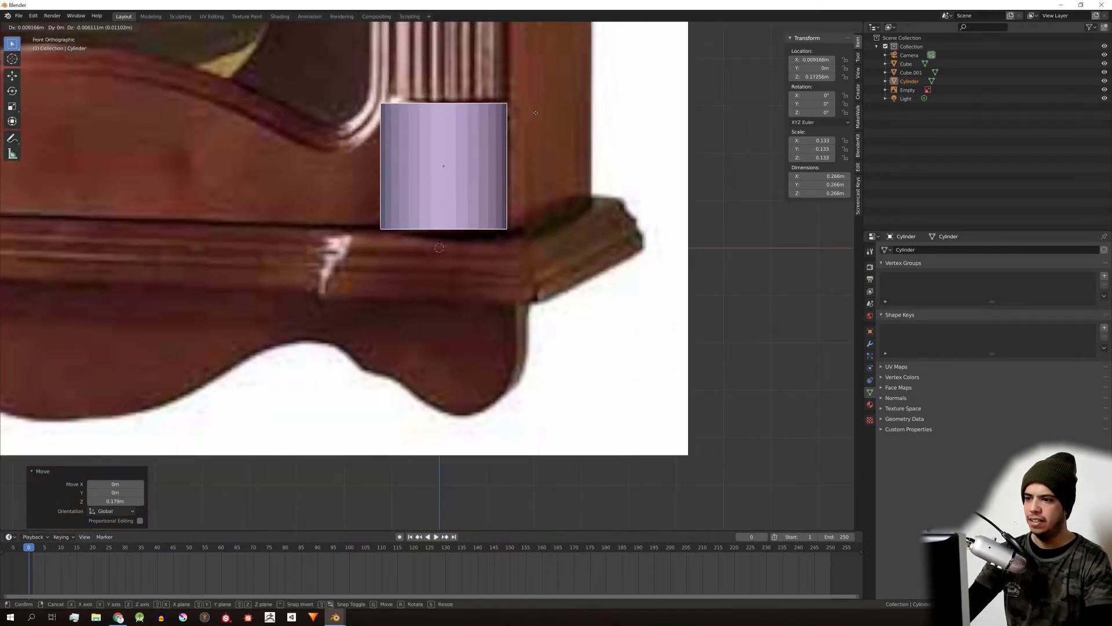
{"action": "left_click", "coordinate": [536, 117]}
{"action": "middle_click_drag", "start_coordinate": [507, 103], "coordinate": [541, 278], "text": "shift"}
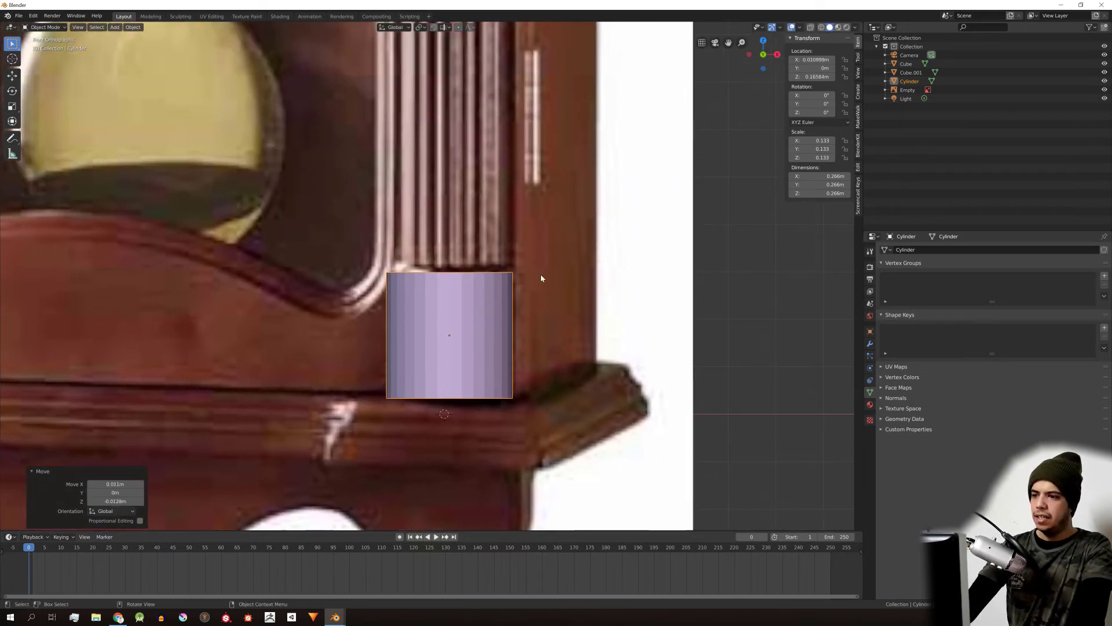
{"action": "scroll", "coordinate": [527, 244], "scroll_direction": "down", "scroll_amount": 7}
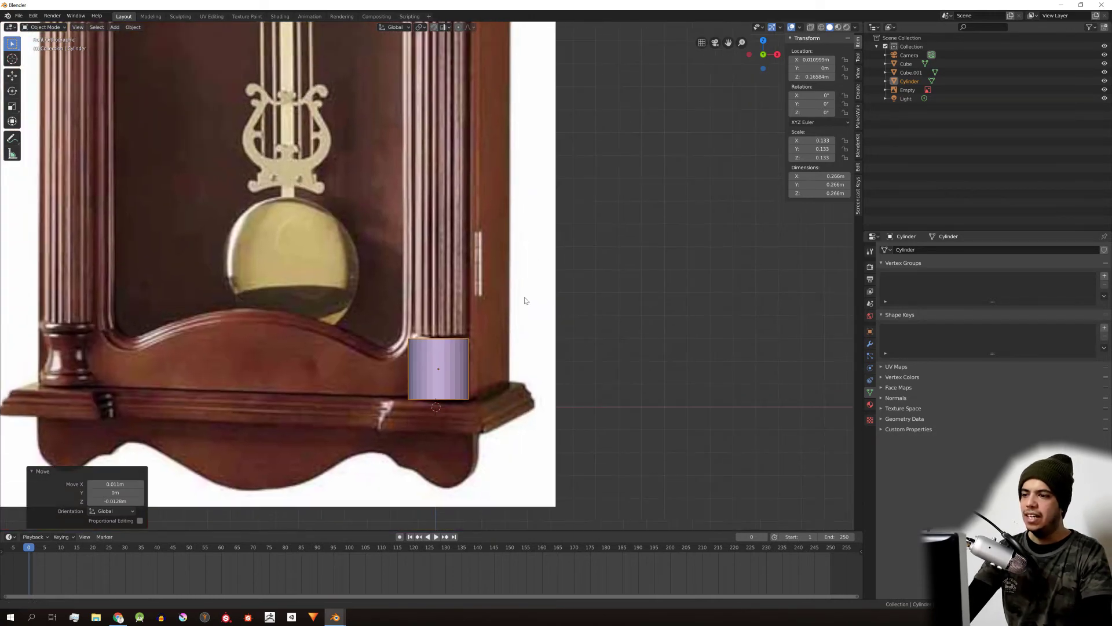
{"action": "scroll", "coordinate": [457, 270], "scroll_direction": "up", "scroll_amount": 5}
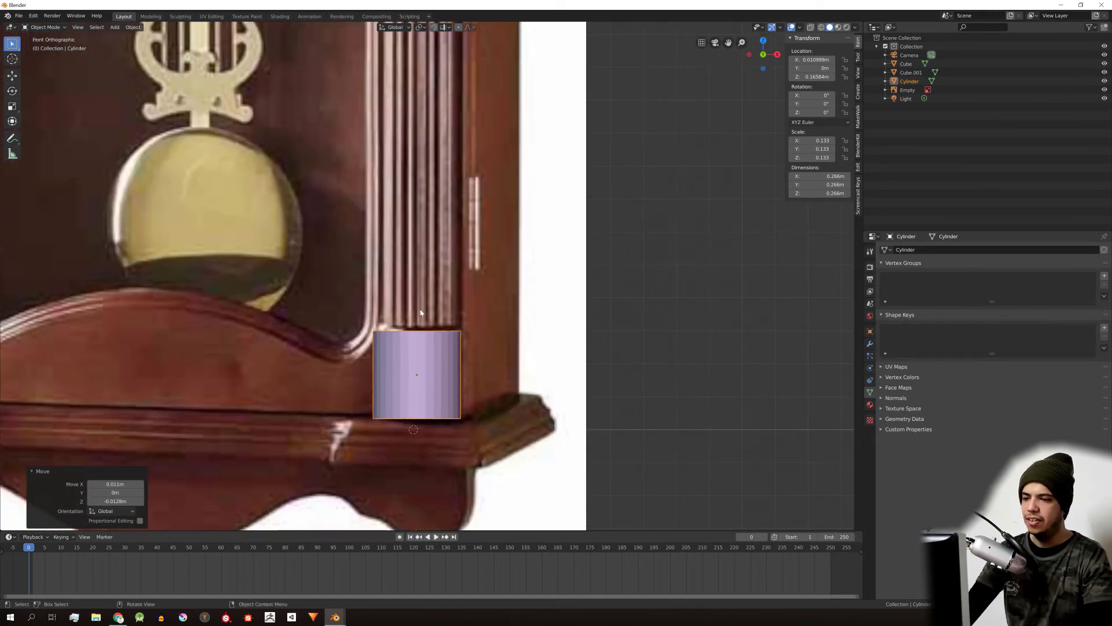
{"action": "scroll", "coordinate": [433, 309], "scroll_direction": "down", "scroll_amount": 2}
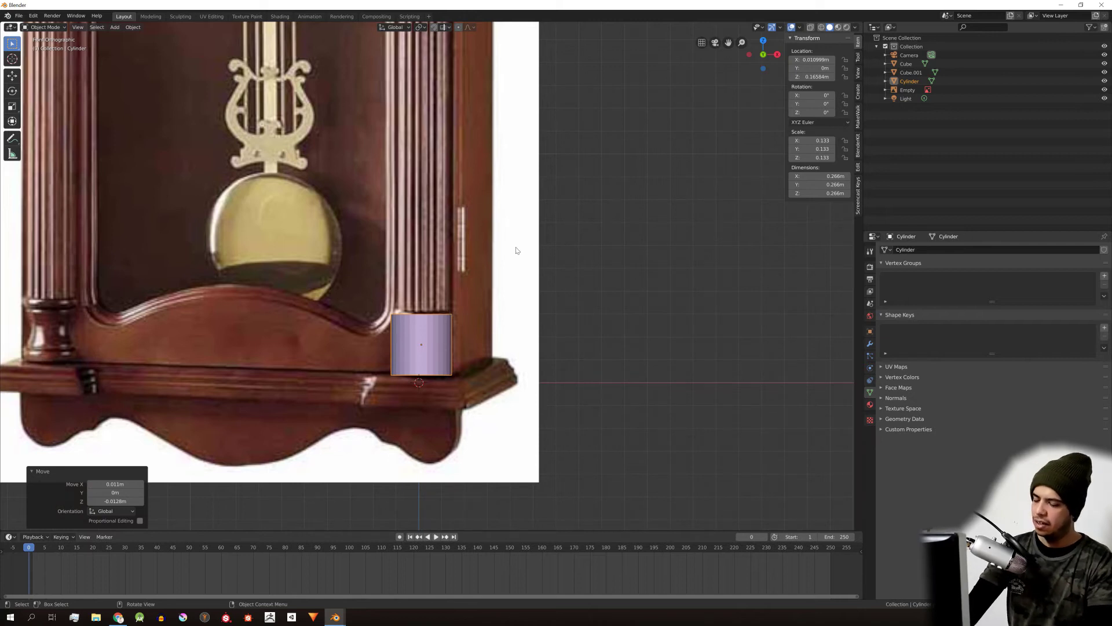
Step: Preview the cylinder in Rendered shading and switch the viewport to Wireframe to see the column base through it
{"action": "key", "text": "z"}
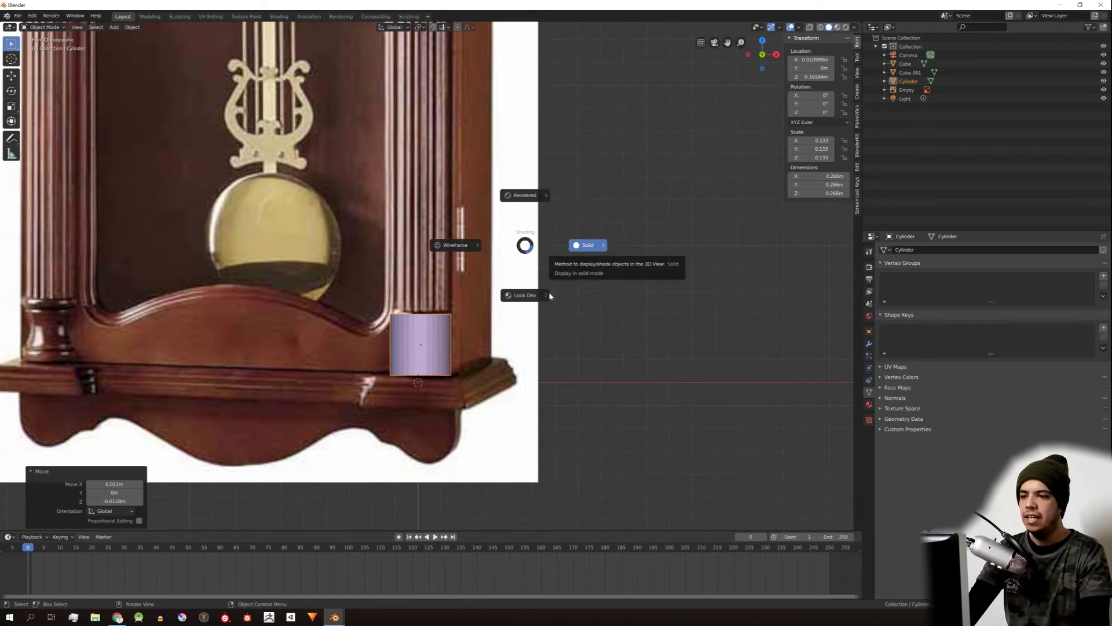
{"action": "left_click", "coordinate": [528, 206]}
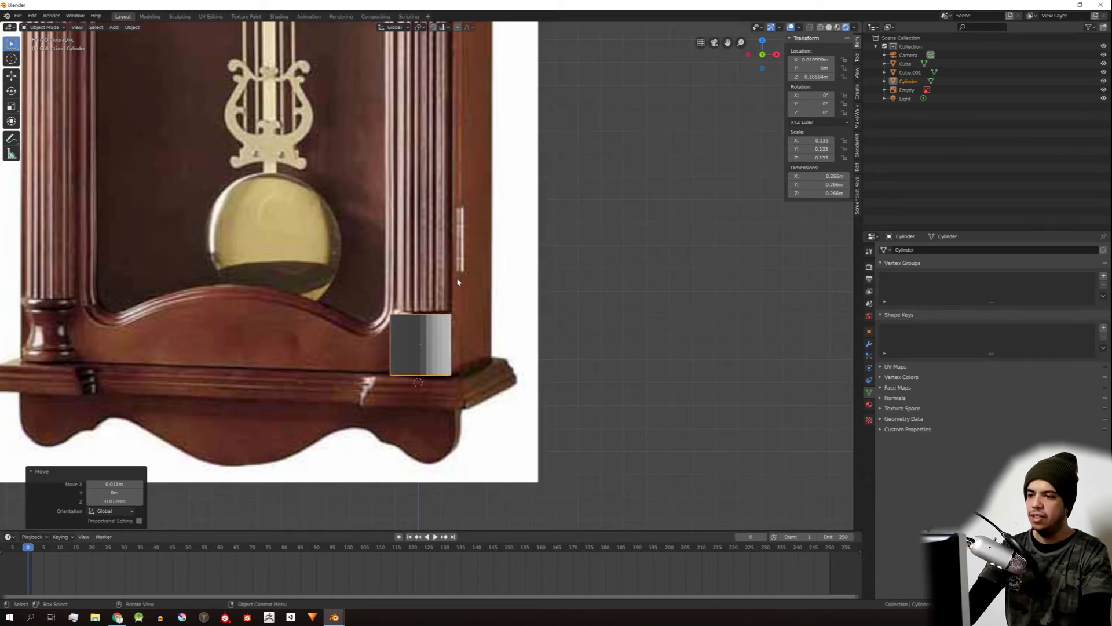
{"action": "key", "text": "z"}
{"action": "left_click", "coordinate": [387, 339]}
{"action": "scroll", "coordinate": [427, 275], "scroll_direction": "up", "scroll_amount": 8}
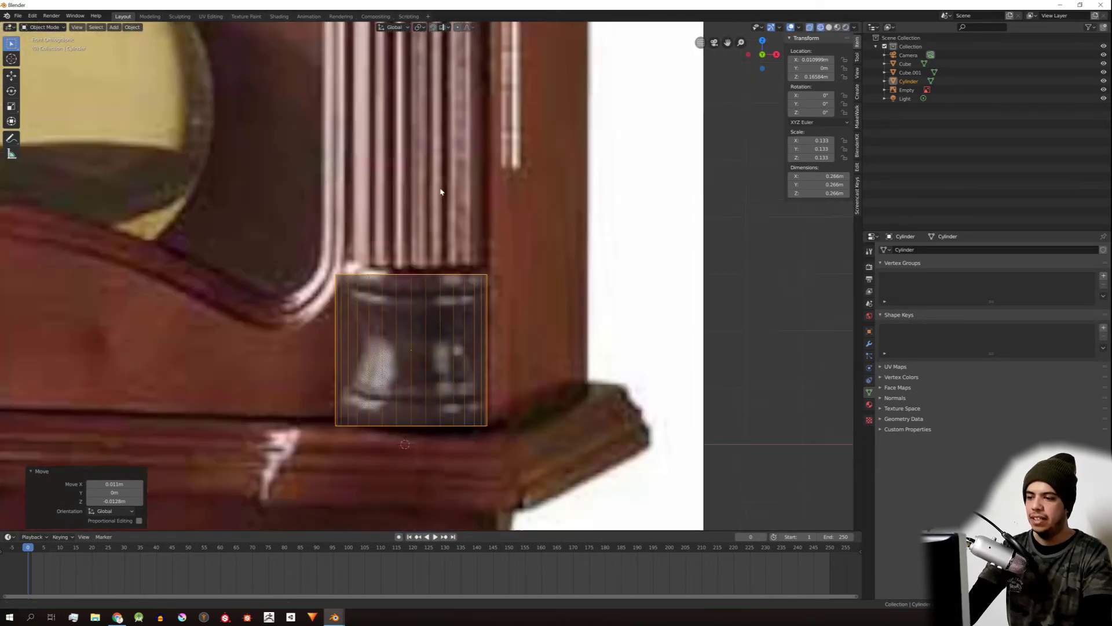
{"action": "middle_click_drag", "start_coordinate": [530, 133], "coordinate": [477, 449], "text": "shift"}
{"action": "scroll", "coordinate": [476, 450], "scroll_direction": "down", "scroll_amount": 2}
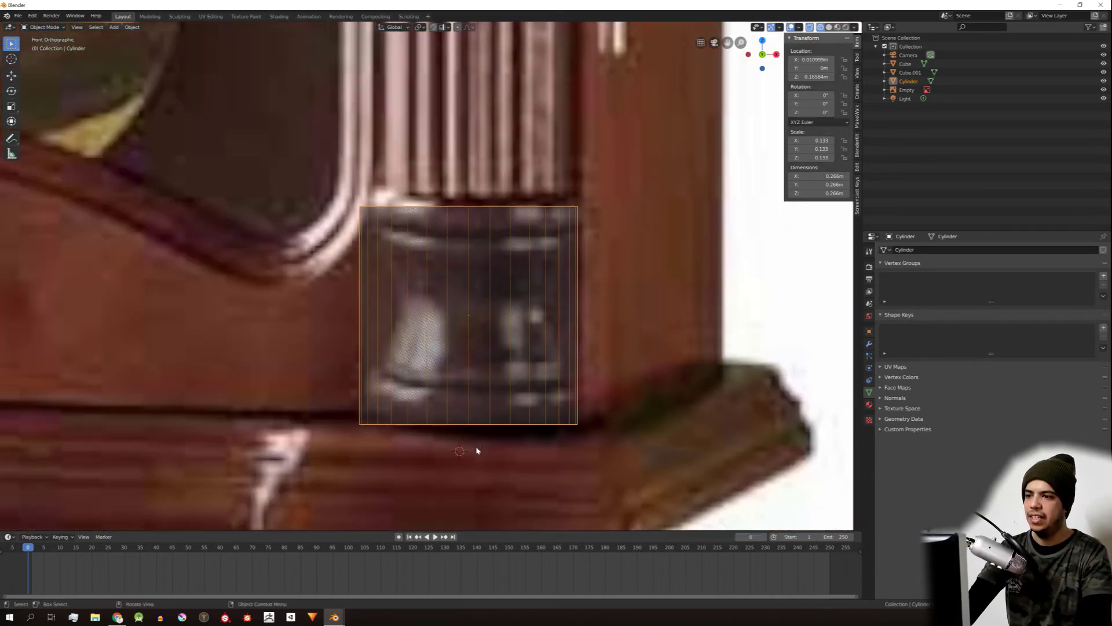
{"action": "scroll", "coordinate": [471, 424], "scroll_direction": "up", "scroll_amount": 2}
{"action": "scroll", "coordinate": [472, 422], "scroll_direction": "down", "scroll_amount": 1}
Step: Preview the cylinder in Look Dev shading, restore the front view and return to Wireframe display
{"action": "key", "text": "z"}
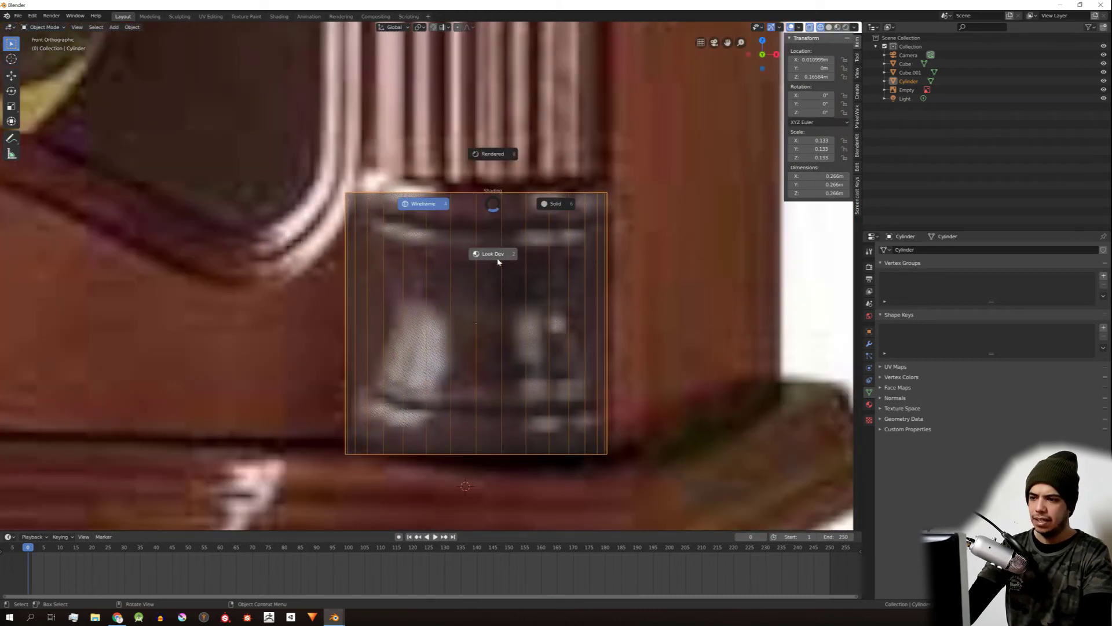
{"action": "key", "text": "6"}
{"action": "mouse_move", "coordinate": [536, 227]}
{"action": "middle_mouse_down"}
{"action": "mouse_move", "coordinate": [509, 241]}
{"action": "mouse_move", "coordinate": [539, 238]}
{"action": "middle_mouse_up"}
{"action": "key", "text": "KP_1"}
{"action": "scroll", "coordinate": [510, 297], "scroll_direction": "down", "scroll_amount": 2}
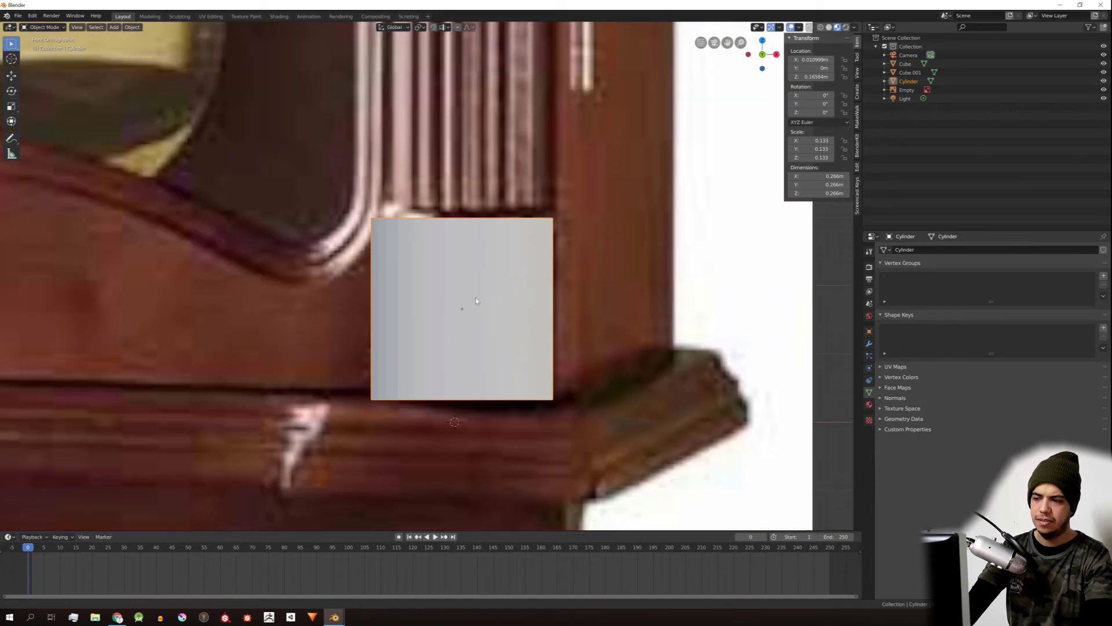
{"action": "middle_click_drag", "start_coordinate": [465, 288], "coordinate": [429, 264], "text": "shift"}
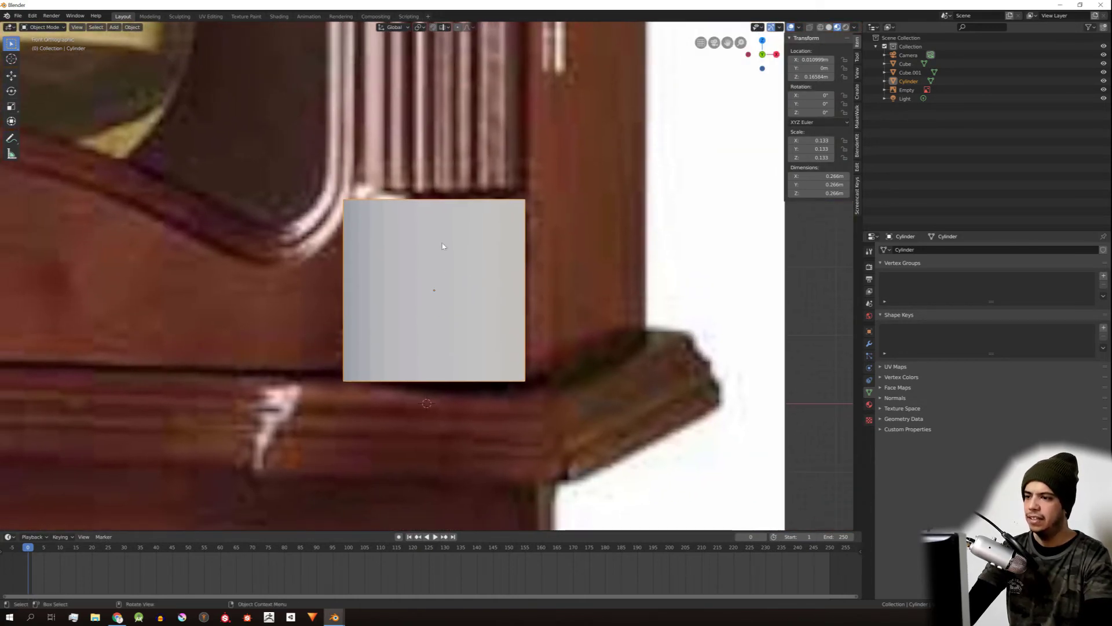
{"action": "scroll", "coordinate": [450, 239], "scroll_direction": "down", "scroll_amount": 2}
{"action": "key", "text": "z"}
{"action": "left_click", "coordinate": [387, 247]}
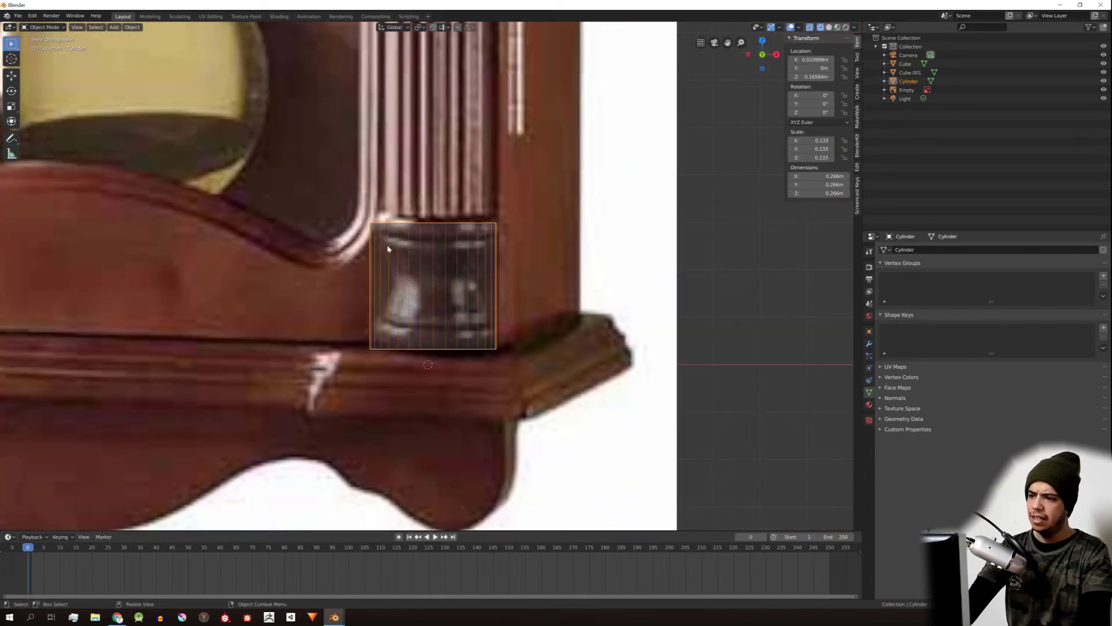
Step: In Edit Mode, lower the cylinder's upper edge loop along Z to the top of the column base's lowest moulding
{"action": "scroll", "coordinate": [461, 259], "scroll_direction": "up", "scroll_amount": 5}
{"action": "key", "text": "Tab"}
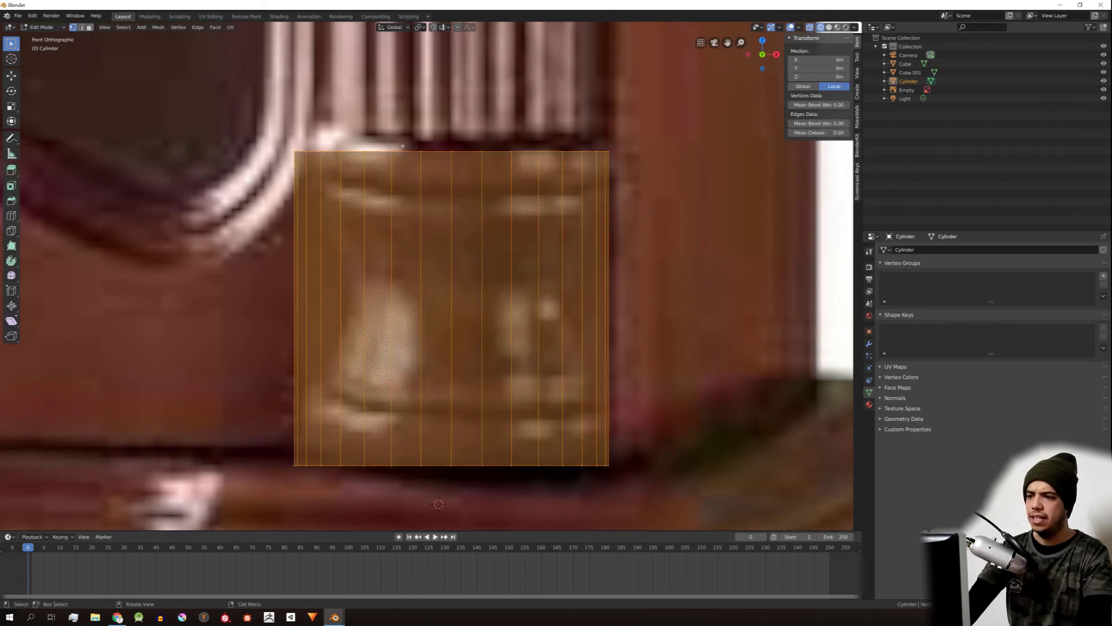
{"action": "left_click", "coordinate": [472, 152], "text": "alt"}
{"action": "scroll", "coordinate": [472, 150], "scroll_direction": "down", "scroll_amount": 2}
{"action": "key", "text": "g"}
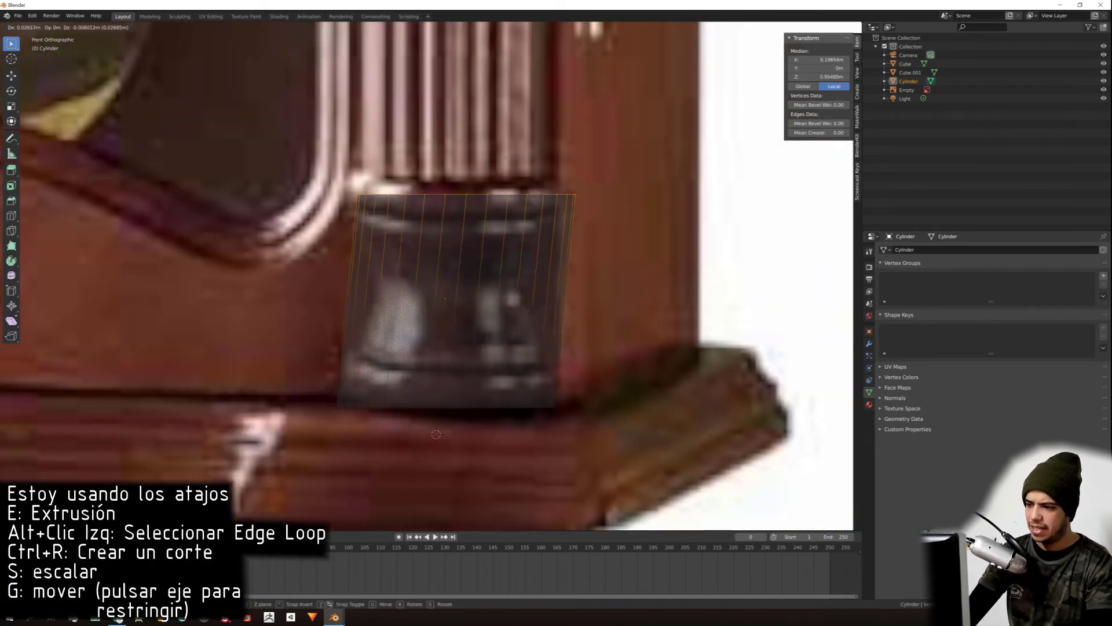
{"action": "key", "text": "z"}
{"action": "left_click", "coordinate": [525, 317]}
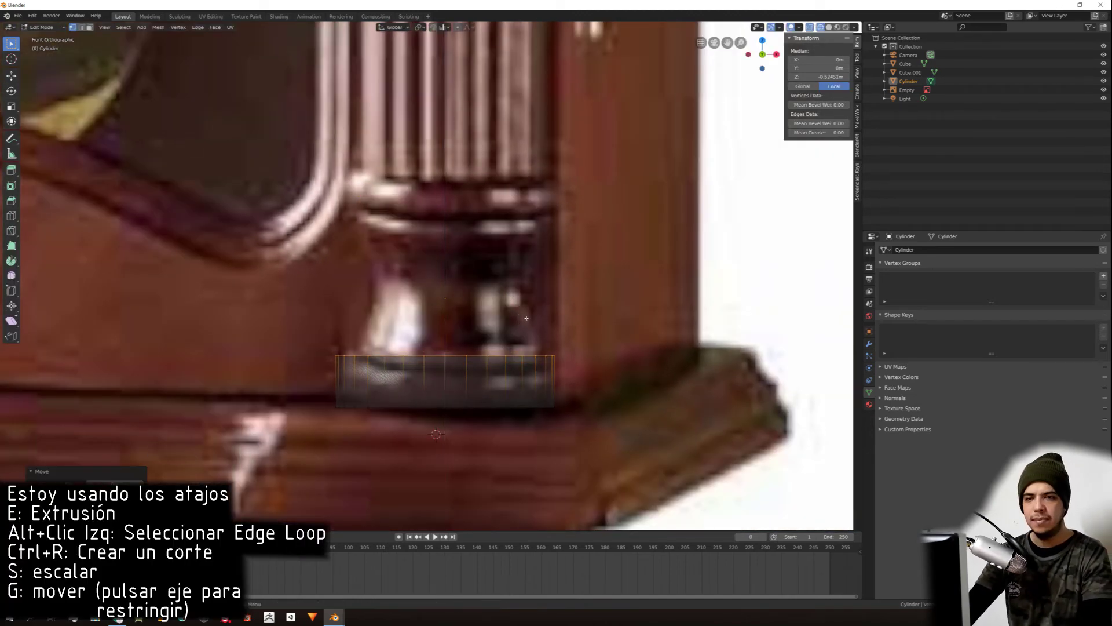
Step: Add a centred loop cut around the shortened cylinder and scale it slightly outward to round the lowest moulding
{"action": "middle_click_drag", "start_coordinate": [561, 329], "coordinate": [533, 307], "text": "shift"}
{"action": "key", "text": "ctrl+r"}
{"action": "left_click", "coordinate": [443, 362]}
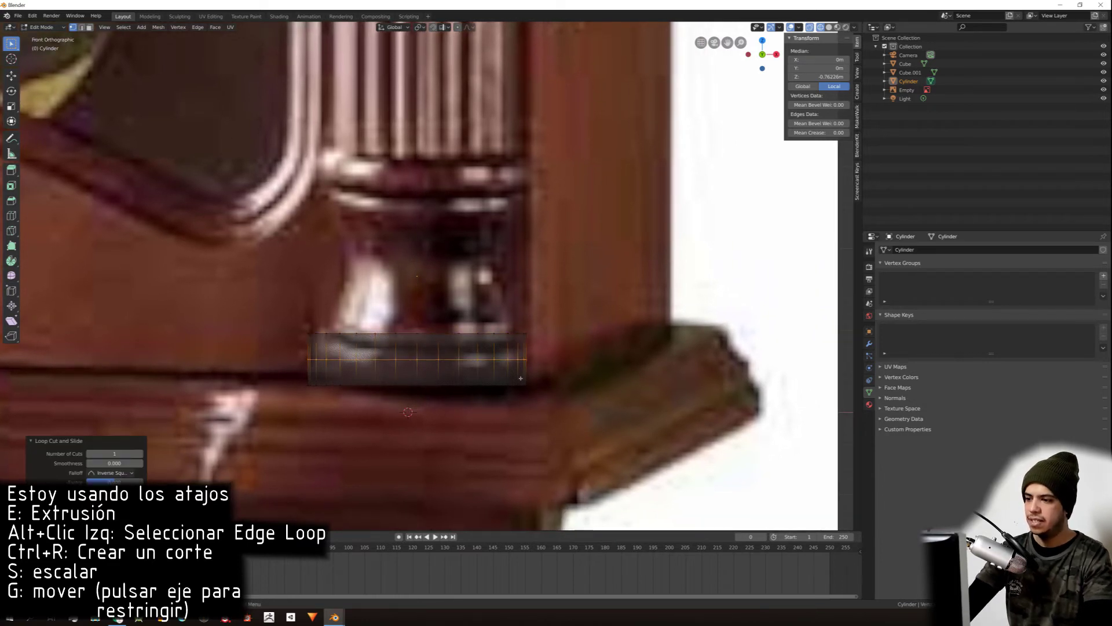
{"action": "key", "text": "s"}
{"action": "left_click", "coordinate": [571, 371]}
Step: Extrude the cylinder's top edge loop upward and scale it inward to follow the base's tapering profile
{"action": "left_click", "coordinate": [525, 333], "text": "alt"}
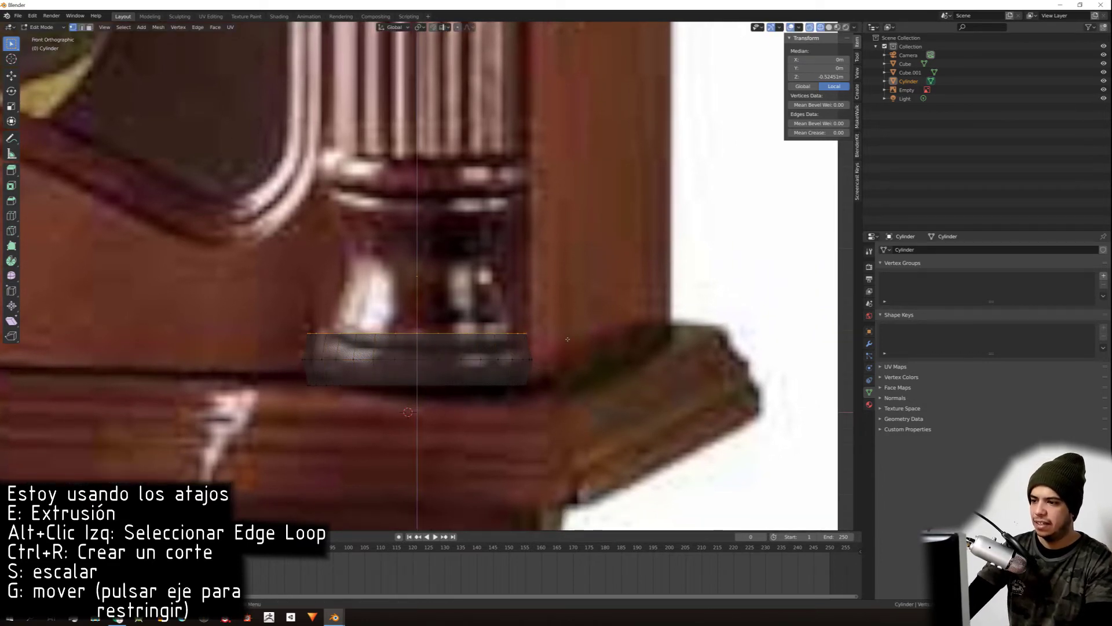
{"action": "key", "text": "e"}
{"action": "left_click", "coordinate": [686, 312]}
{"action": "key", "text": "s"}
{"action": "left_click", "coordinate": [632, 303]}
Step: Extrude the top loop up to the upper moulding and widen it, adding a narrowed loop cut midway to form the waist
{"action": "key", "text": "e"}
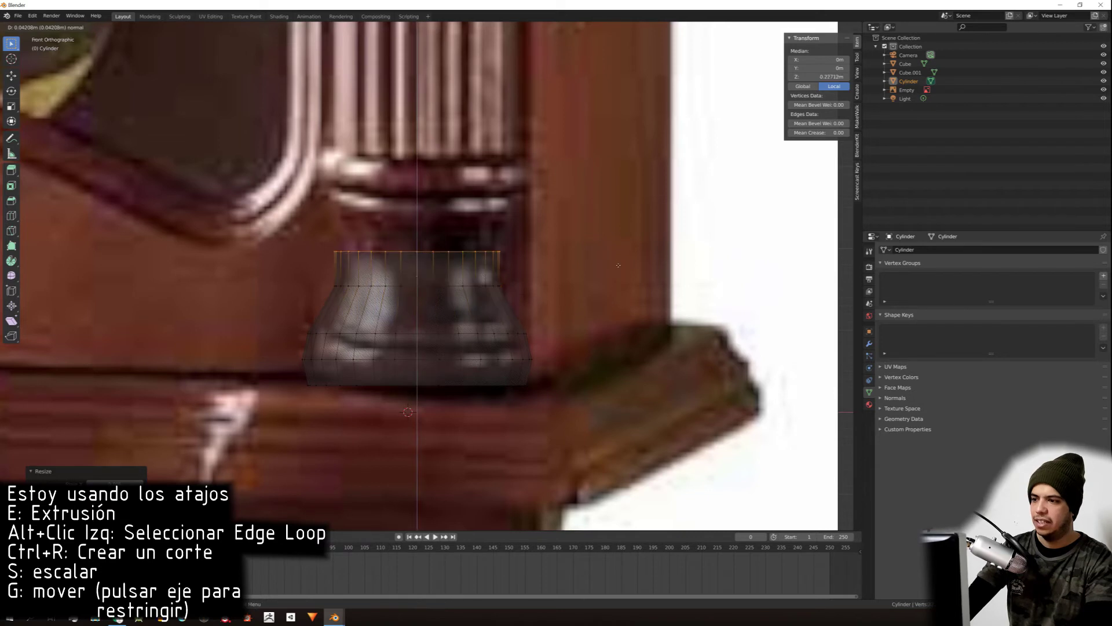
{"action": "left_click", "coordinate": [641, 233]}
{"action": "key", "text": "s"}
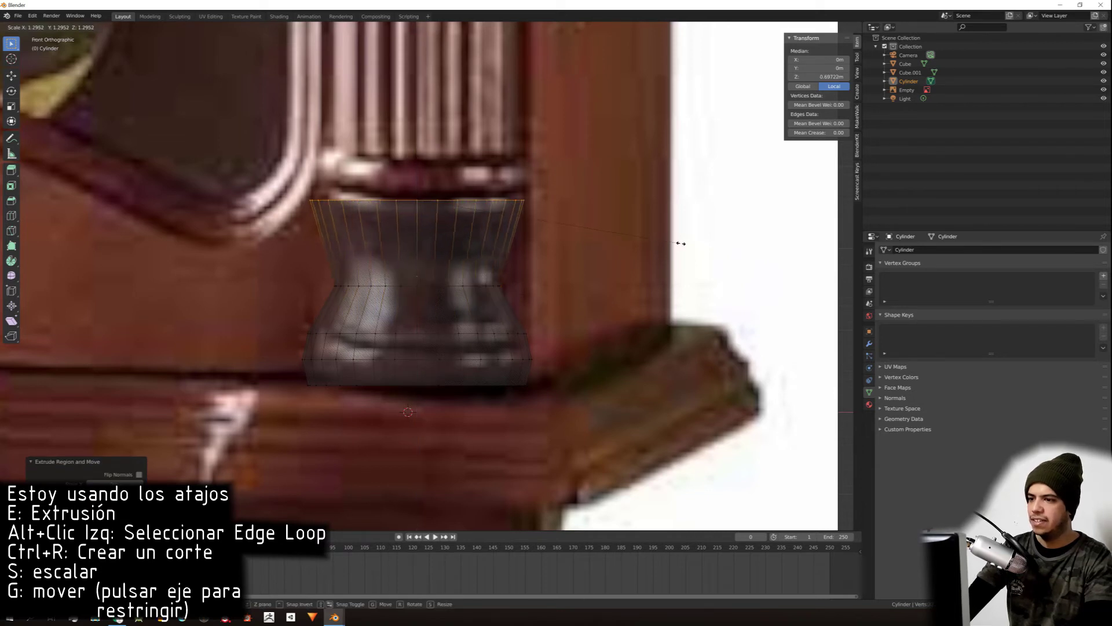
{"action": "left_click", "coordinate": [678, 241]}
{"action": "key", "text": "ctrl+r"}
{"action": "left_click", "coordinate": [503, 243]}
{"action": "key", "text": "s"}
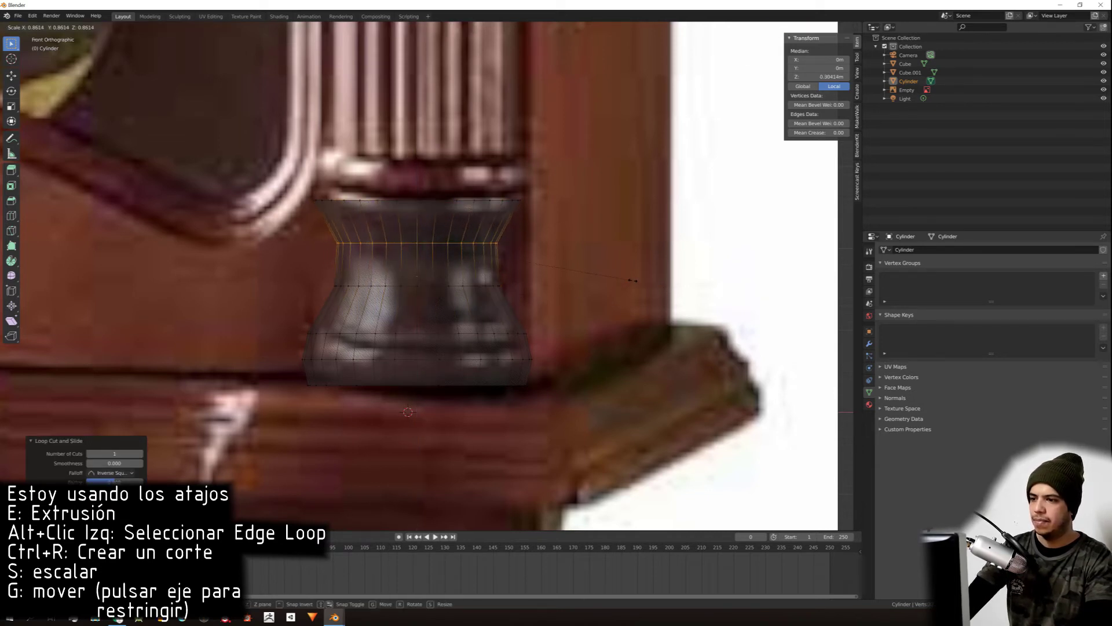
{"action": "left_click", "coordinate": [652, 286]}
Step: Extrude the top edge loop upward in two short sections for the upper moulding and scale the last one inward
{"action": "middle_click_drag", "start_coordinate": [415, 200], "coordinate": [433, 265], "text": "shift"}
{"action": "left_click", "coordinate": [433, 266], "text": "alt"}
{"action": "key", "text": "e"}
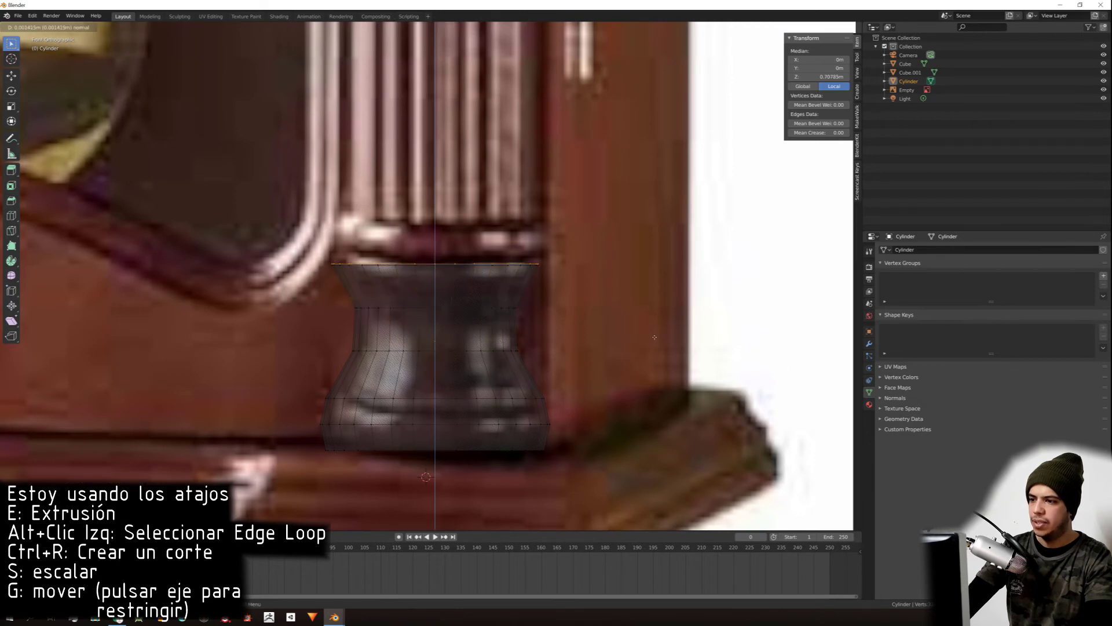
{"action": "left_click", "coordinate": [663, 333]}
{"action": "key", "text": "e"}
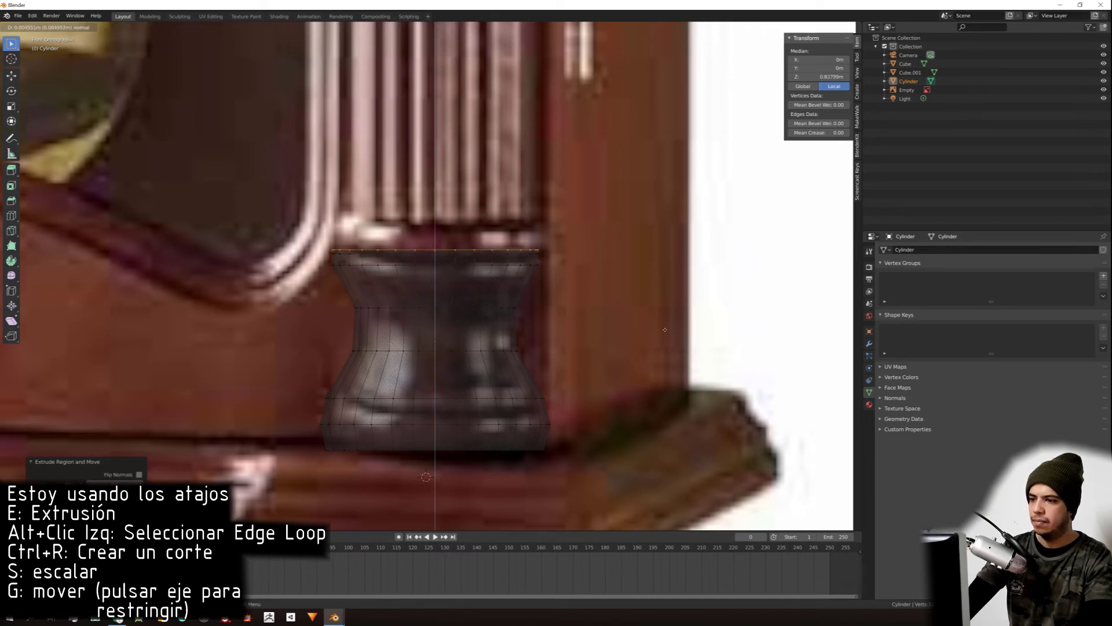
{"action": "left_click", "coordinate": [662, 328]}
{"action": "key", "text": "s"}
{"action": "left_click", "coordinate": [649, 308]}
Step: Extrude further short moulding rings along Z up to the base of the fluted shaft, matching their widths to the reference
{"action": "key", "text": "e"}
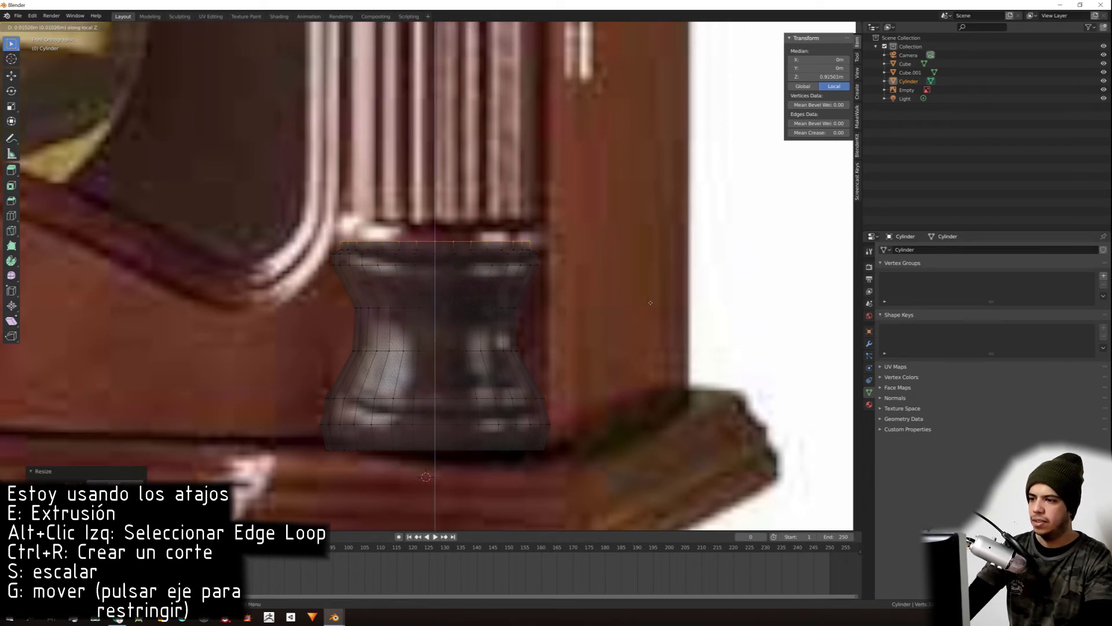
{"action": "key", "text": "z"}
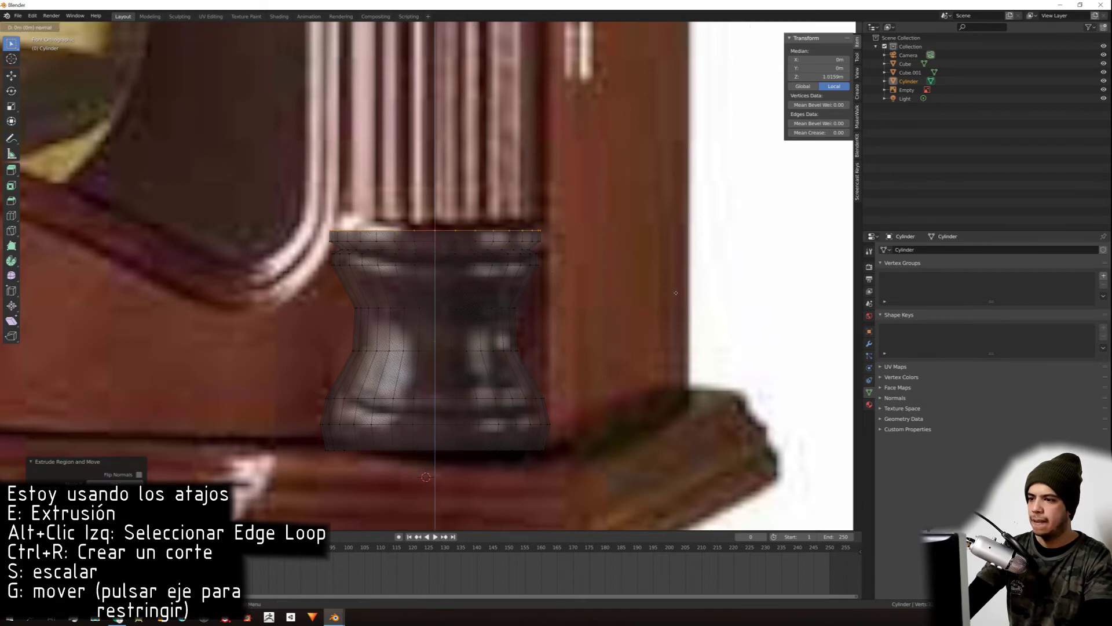
{"action": "left_click", "coordinate": [662, 284]}
{"action": "key", "text": "e"}
{"action": "left_click", "coordinate": [662, 285]}
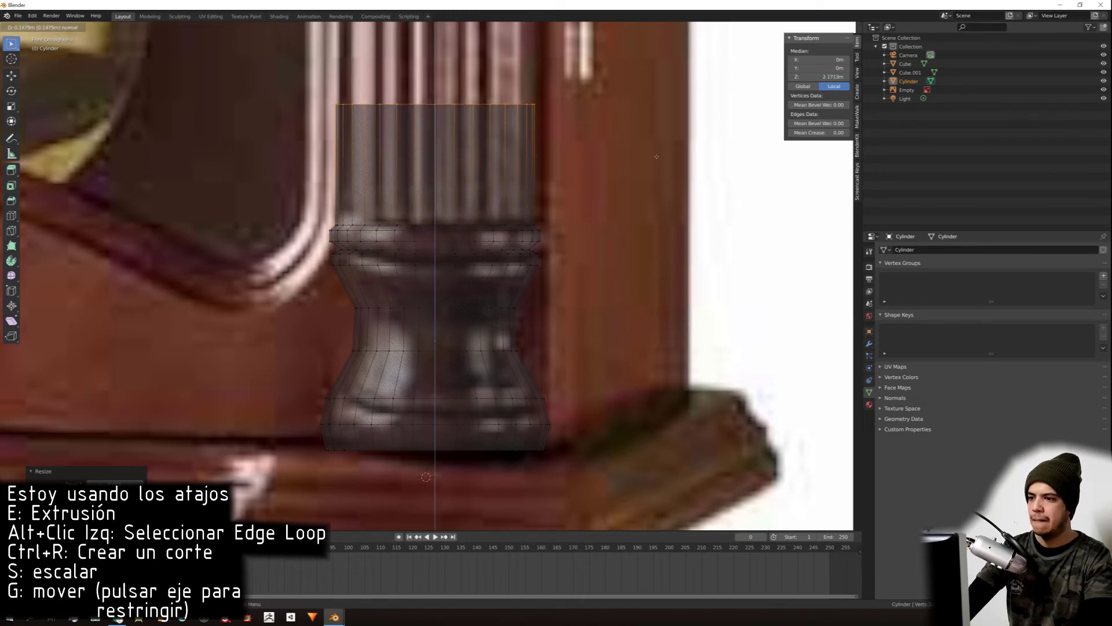
Step: Raise the extruded shaft's top along global Z to the underside of the column's upper capital
{"action": "scroll", "coordinate": [669, 348], "scroll_direction": "down", "scroll_amount": 8}
{"action": "key", "text": "g"}
{"action": "key", "text": "z"}
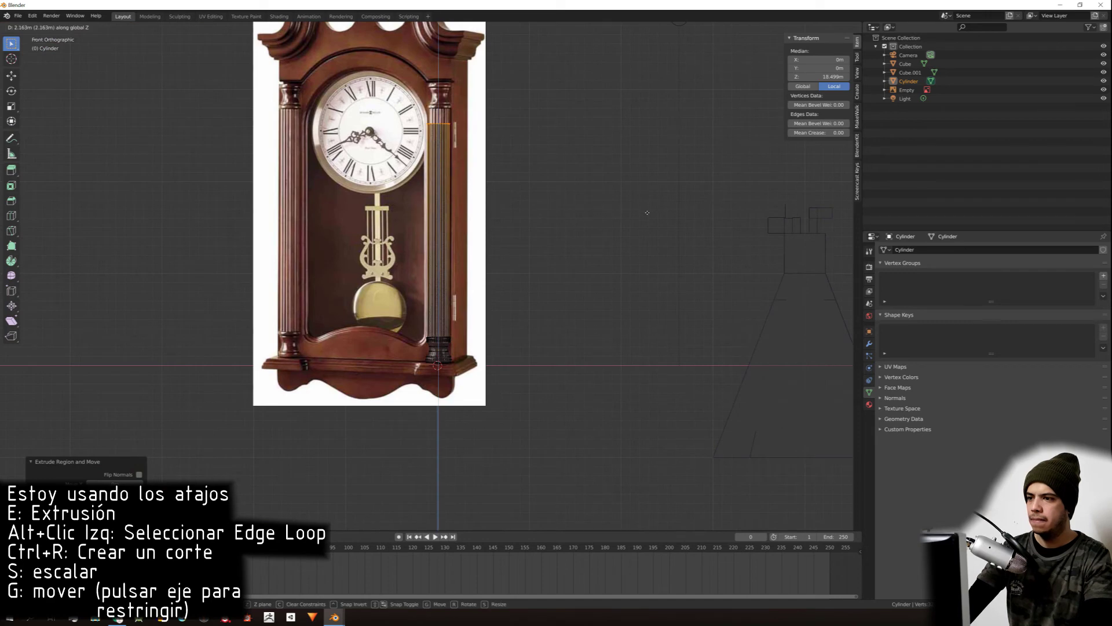
{"action": "left_click", "coordinate": [650, 196]}
Step: Extrude the shaft's top edge into the capital's lower collar, scaling the rings outward and back in to match the reference
{"action": "scroll", "coordinate": [439, 341], "scroll_direction": "up", "scroll_amount": 15}
{"action": "key", "text": "e"}
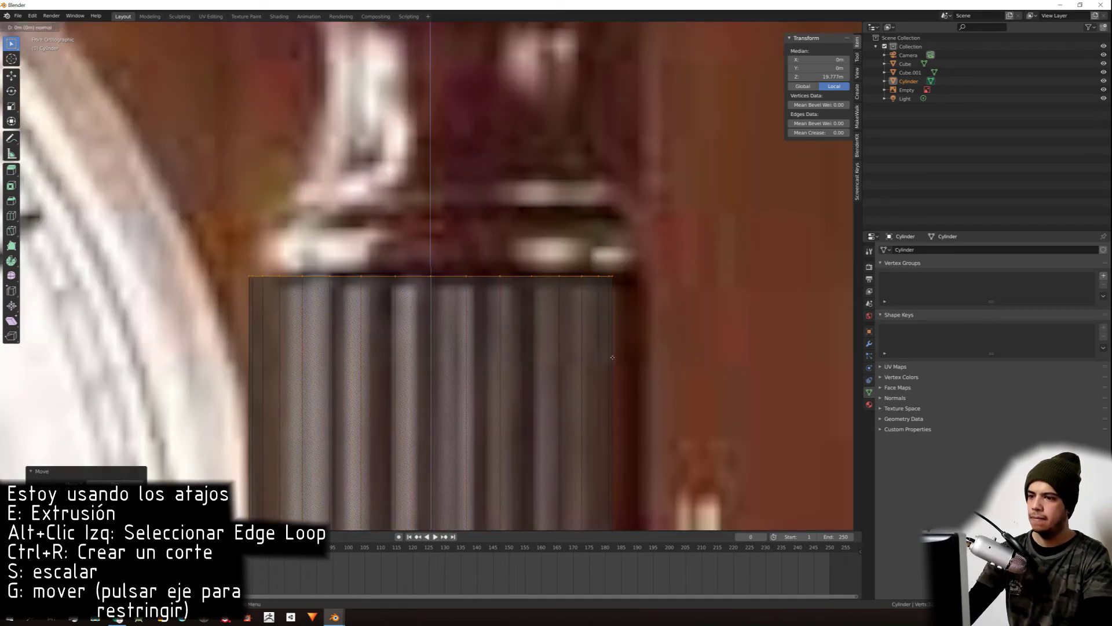
{"action": "left_click", "coordinate": [663, 342]}
{"action": "key", "text": "s"}
{"action": "left_click", "coordinate": [663, 342]}
{"action": "key", "text": "e"}
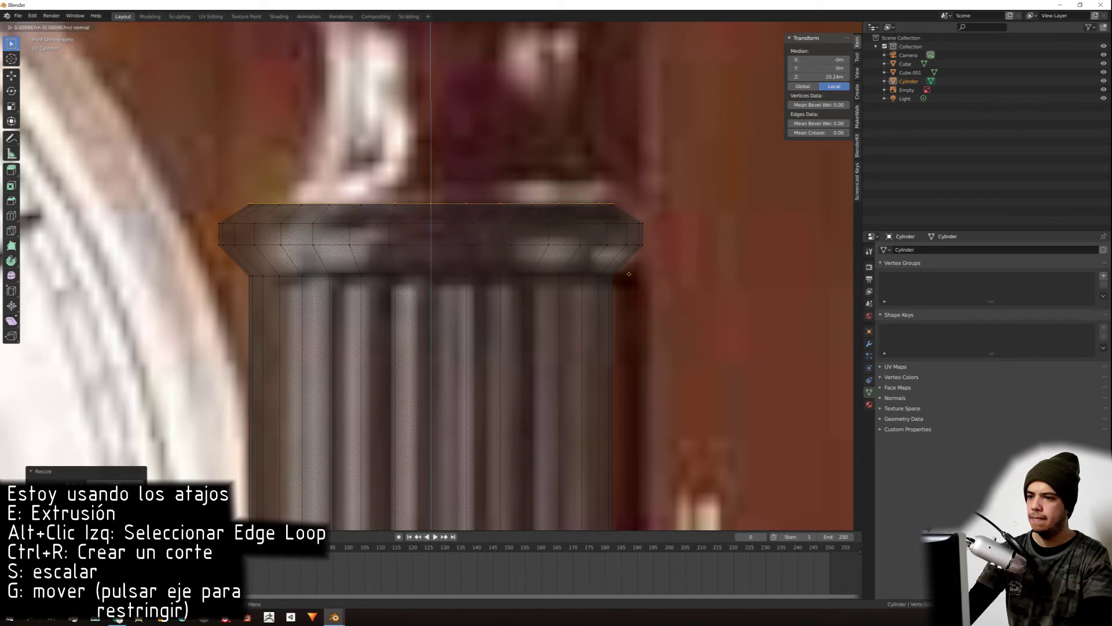
{"action": "left_click", "coordinate": [672, 268]}
{"action": "key", "text": "s"}
{"action": "scroll", "coordinate": [645, 296], "scroll_direction": "down", "scroll_amount": 4}
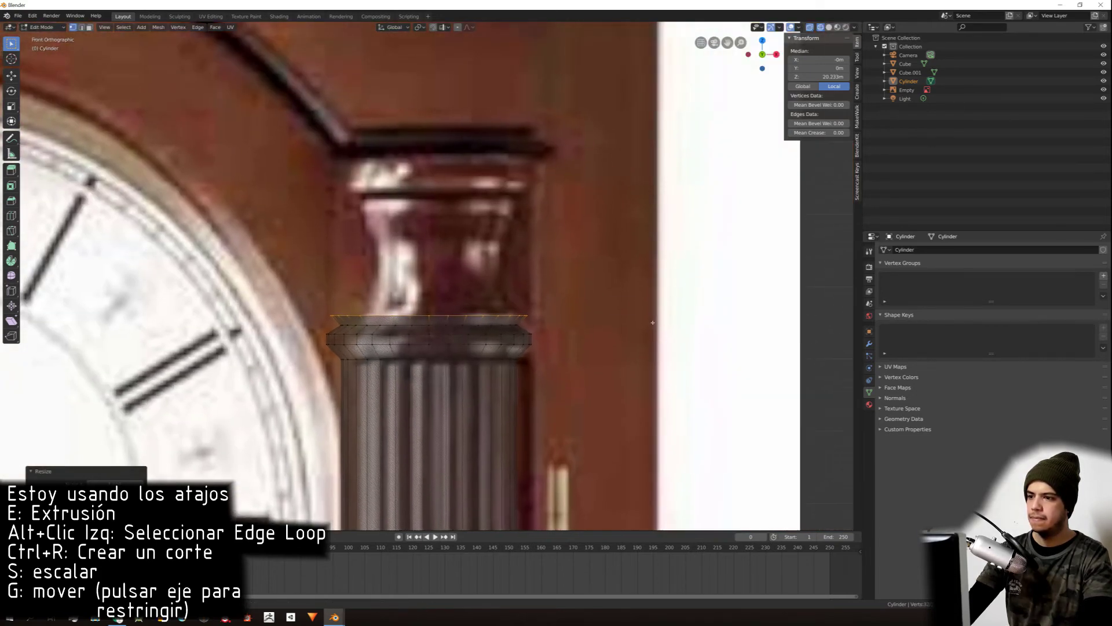
{"action": "left_click", "coordinate": [600, 282]}
Step: Extrude the capital's neck upward, narrowing the loops at the waist and widening the last one to follow the reference
{"action": "key", "text": "e"}
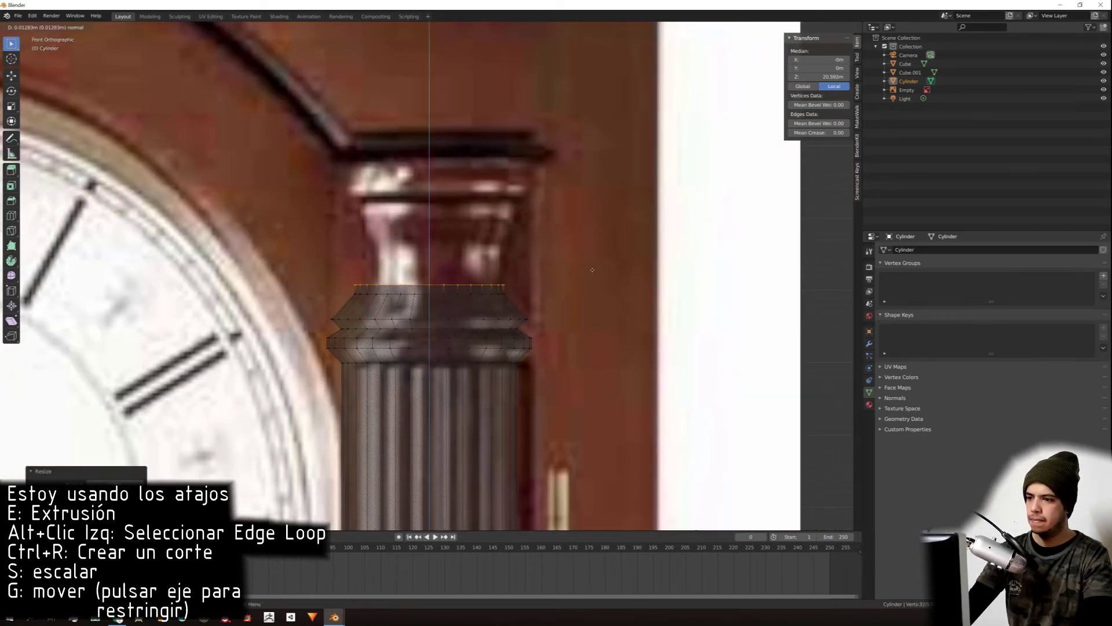
{"action": "left_click", "coordinate": [678, 288]}
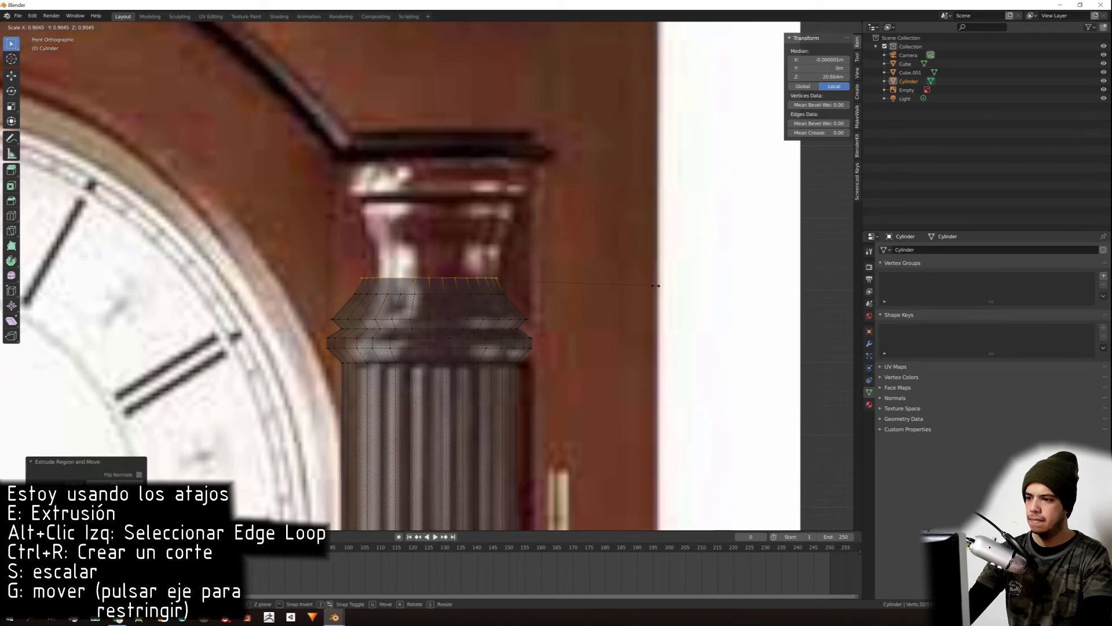
{"action": "key", "text": "e"}
{"action": "left_click", "coordinate": [658, 226]}
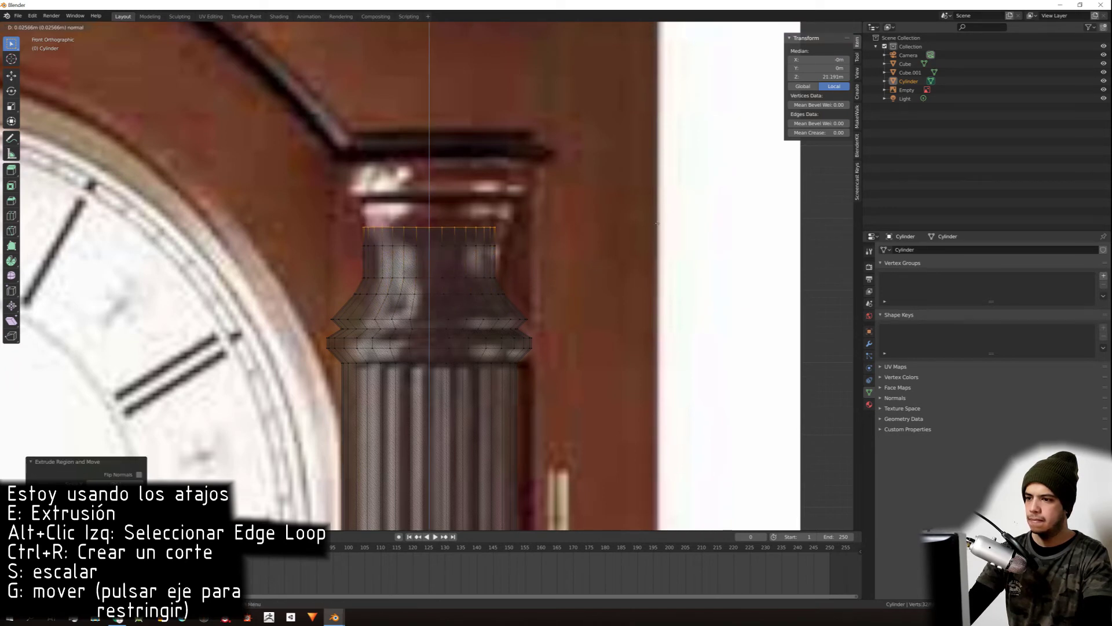
{"action": "key", "text": "s"}
{"action": "left_click", "coordinate": [702, 225]}
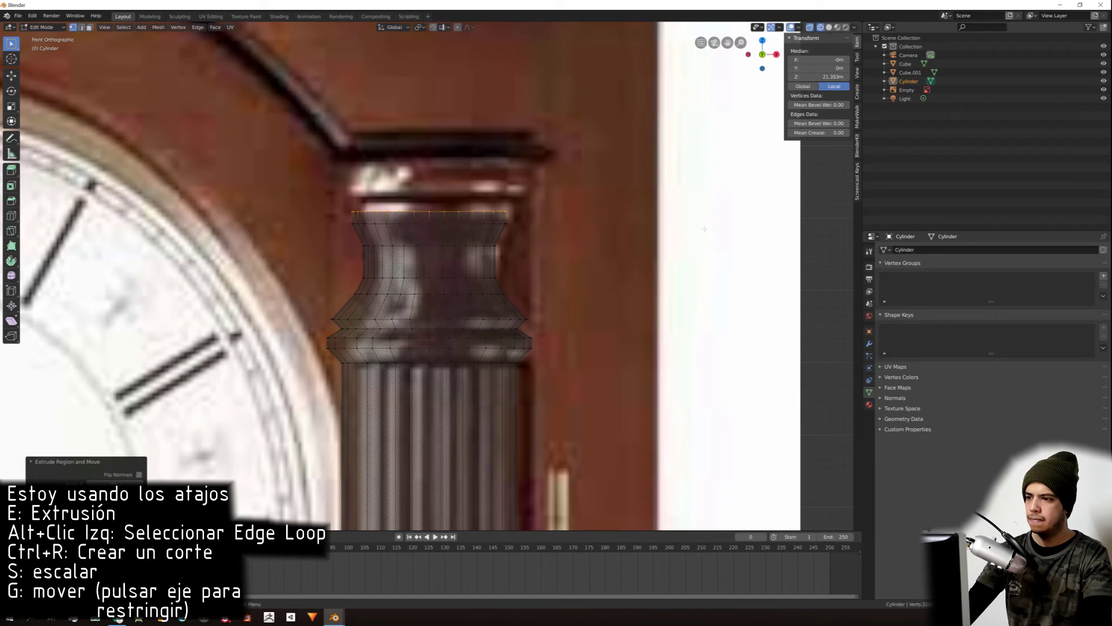
Step: Extrude the flared top of the neck and the wider cap rim above it, scaling the loops to the reference outline
{"action": "key", "text": "e"}
{"action": "left_click", "coordinate": [727, 229]}
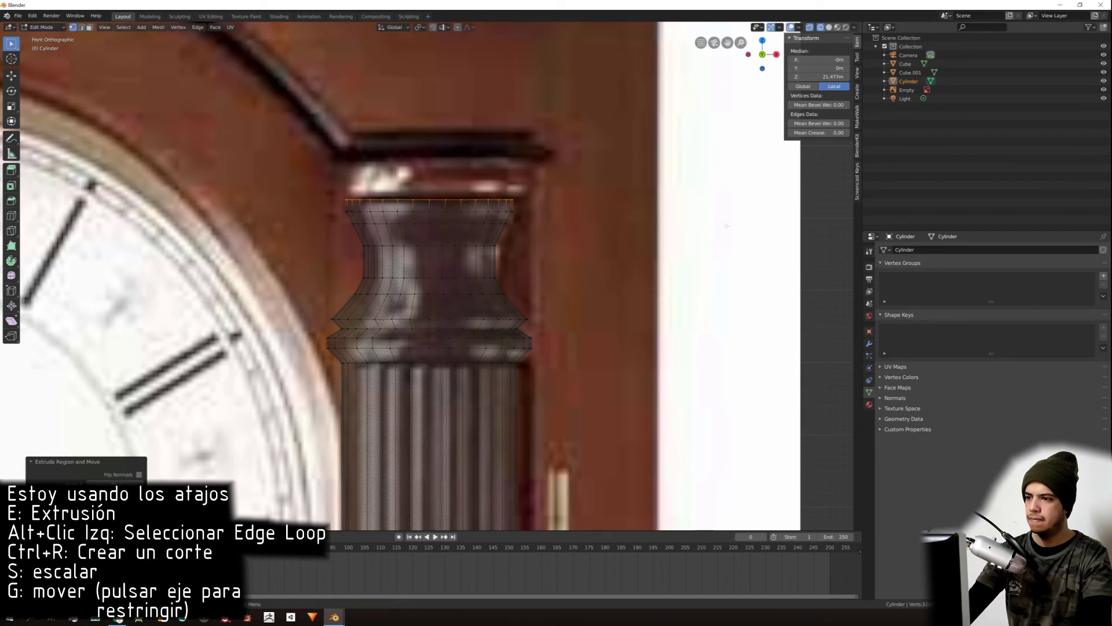
{"action": "key", "text": "s"}
{"action": "left_click", "coordinate": [779, 233]}
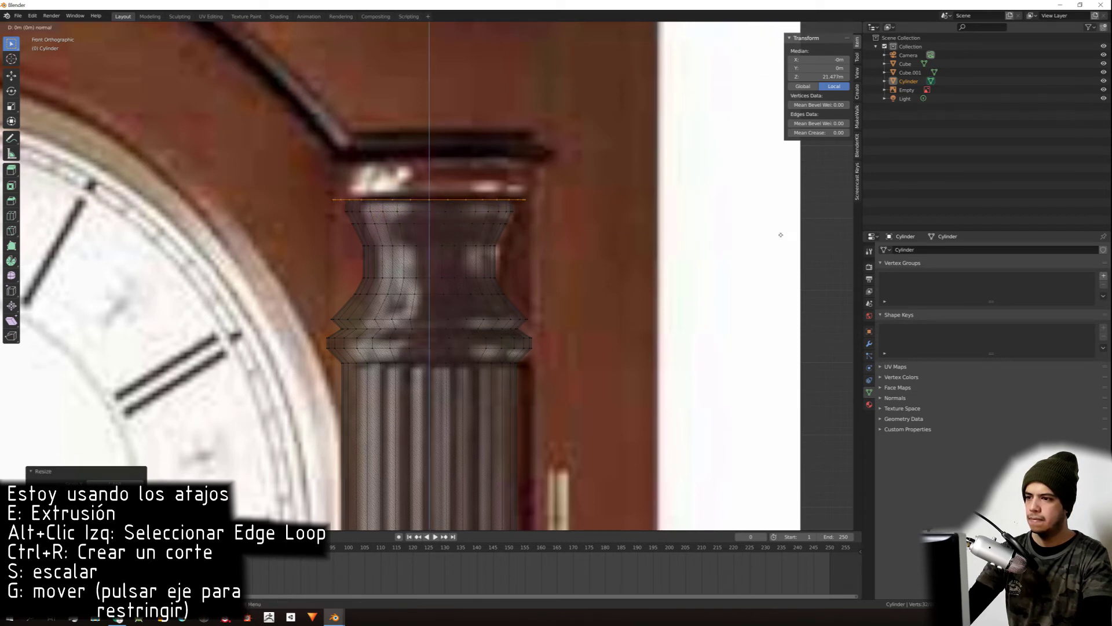
{"action": "key", "text": "e"}
{"action": "left_click", "coordinate": [773, 200]}
{"action": "scroll", "coordinate": [472, 275], "scroll_direction": "down", "scroll_amount": 2}
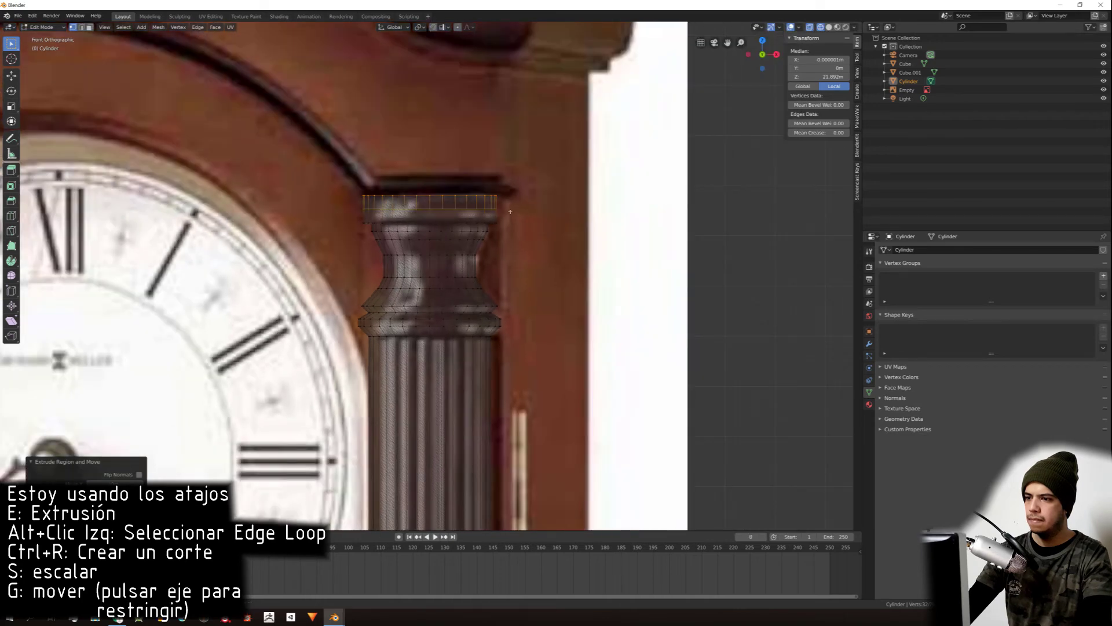
{"action": "key", "text": "s"}
{"action": "left_click", "coordinate": [552, 214]}
Step: Inspect the whole column in Object Mode with solid shading, checking the facets on the capital and shaft
{"action": "mouse_move", "coordinate": [436, 291]}
{"action": "middle_mouse_down"}
{"action": "mouse_move", "coordinate": [462, 306]}
{"action": "mouse_move", "coordinate": [421, 164]}
{"action": "mouse_move", "coordinate": [435, 228]}
{"action": "mouse_move", "coordinate": [447, 120]}
{"action": "mouse_move", "coordinate": [476, 178]}
{"action": "middle_mouse_up"}
{"action": "key", "text": "shift+z"}
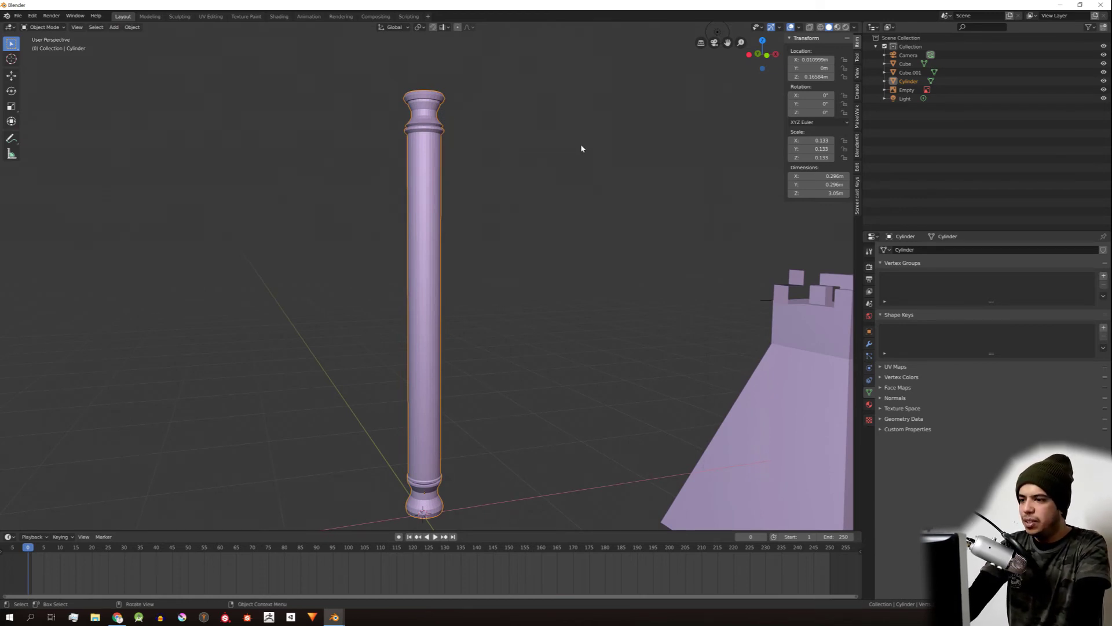
{"action": "mouse_move", "coordinate": [582, 148]}
{"action": "middle_mouse_down"}
{"action": "mouse_move", "coordinate": [519, 162]}
{"action": "mouse_move", "coordinate": [546, 141]}
{"action": "mouse_move", "coordinate": [576, 161]}
{"action": "mouse_move", "coordinate": [527, 155]}
{"action": "mouse_move", "coordinate": [551, 169]}
{"action": "mouse_move", "coordinate": [578, 162]}
{"action": "middle_mouse_up"}
{"action": "scroll", "coordinate": [579, 162], "scroll_direction": "up", "scroll_amount": 4}
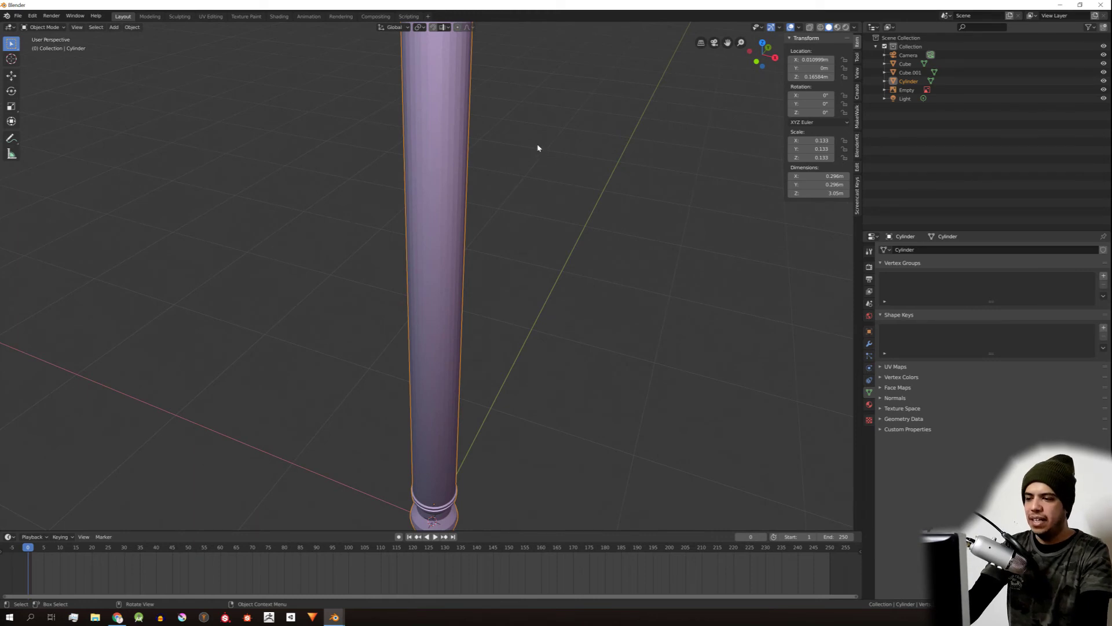
{"action": "scroll", "coordinate": [537, 147], "scroll_direction": "down", "scroll_amount": 4}
{"action": "middle_click_drag", "start_coordinate": [484, 142], "coordinate": [495, 186], "text": "shift"}
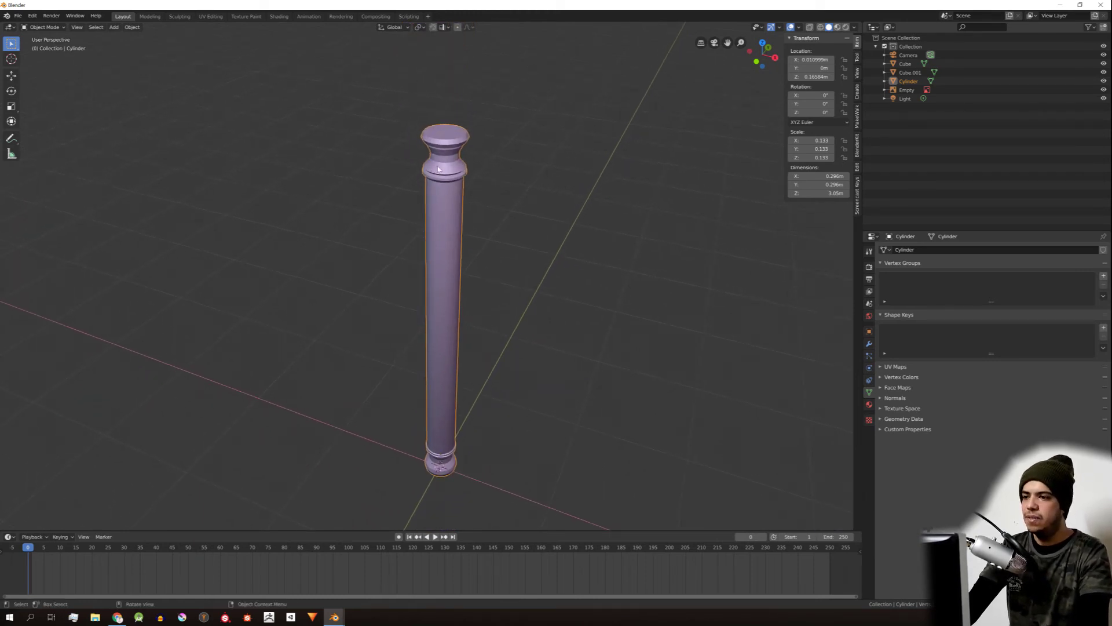
{"action": "scroll", "coordinate": [426, 224], "scroll_direction": "up", "scroll_amount": 2}
{"action": "middle_click_drag", "start_coordinate": [427, 224], "coordinate": [493, 184]}
{"action": "scroll", "coordinate": [468, 257], "scroll_direction": "up", "scroll_amount": 3}
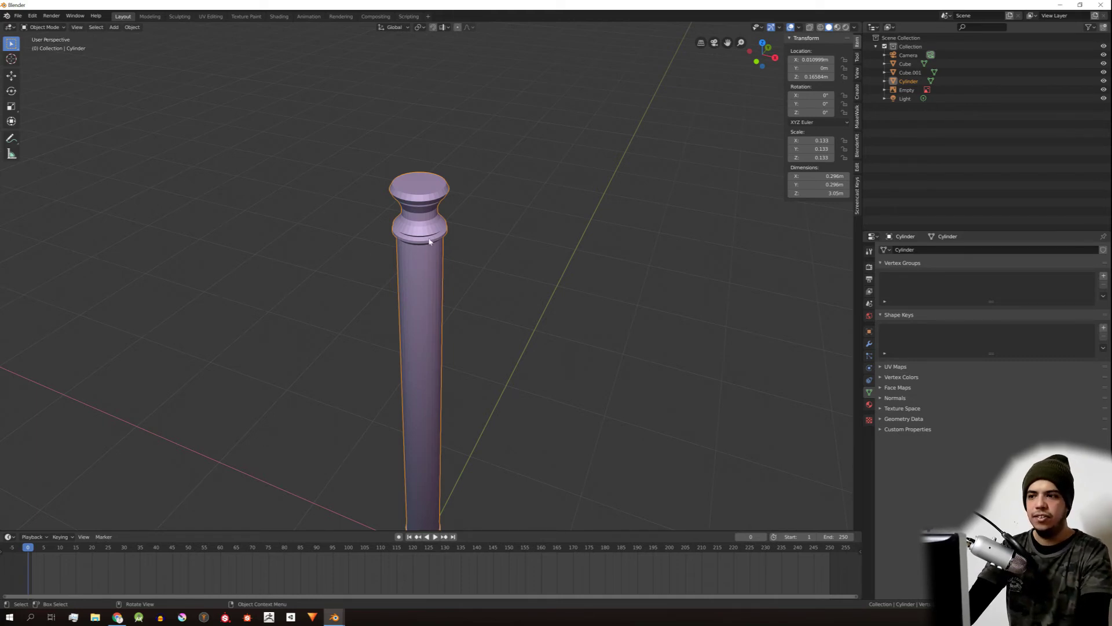
{"action": "middle_click_drag", "start_coordinate": [465, 204], "coordinate": [438, 218]}
{"action": "scroll", "coordinate": [517, 227], "scroll_direction": "up", "scroll_amount": 3}
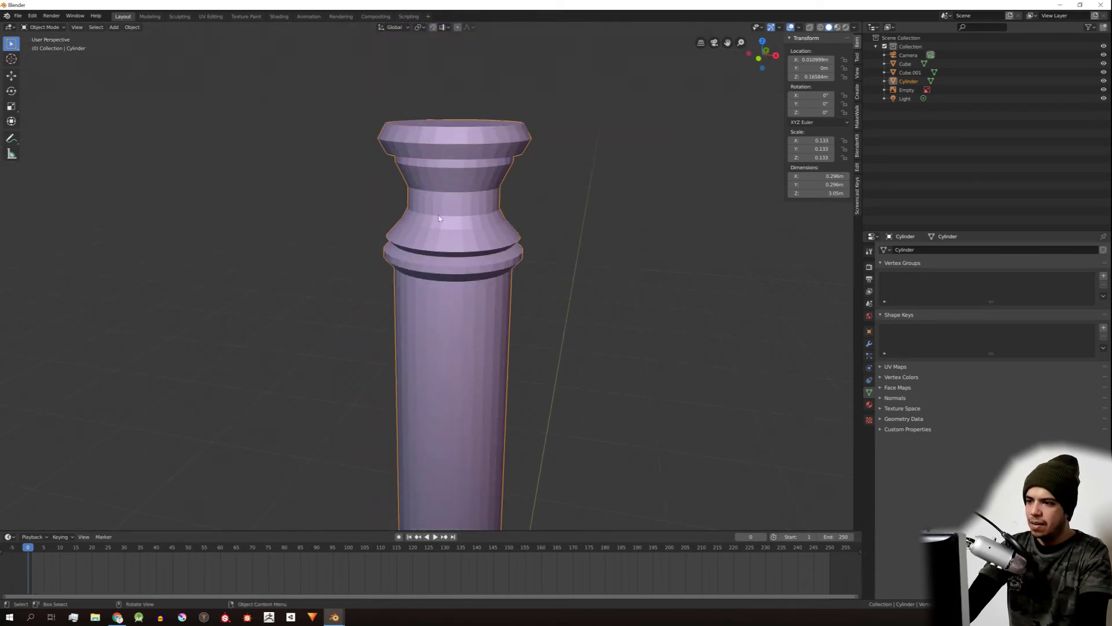
{"action": "mouse_move", "coordinate": [467, 288]}
{"action": "middle_mouse_down", "text": "shift"}
{"action": "mouse_move", "coordinate": [448, 139]}
{"action": "mouse_move", "coordinate": [513, 280]}
{"action": "middle_mouse_up", "text": "shift"}
{"action": "key", "text": "z"}
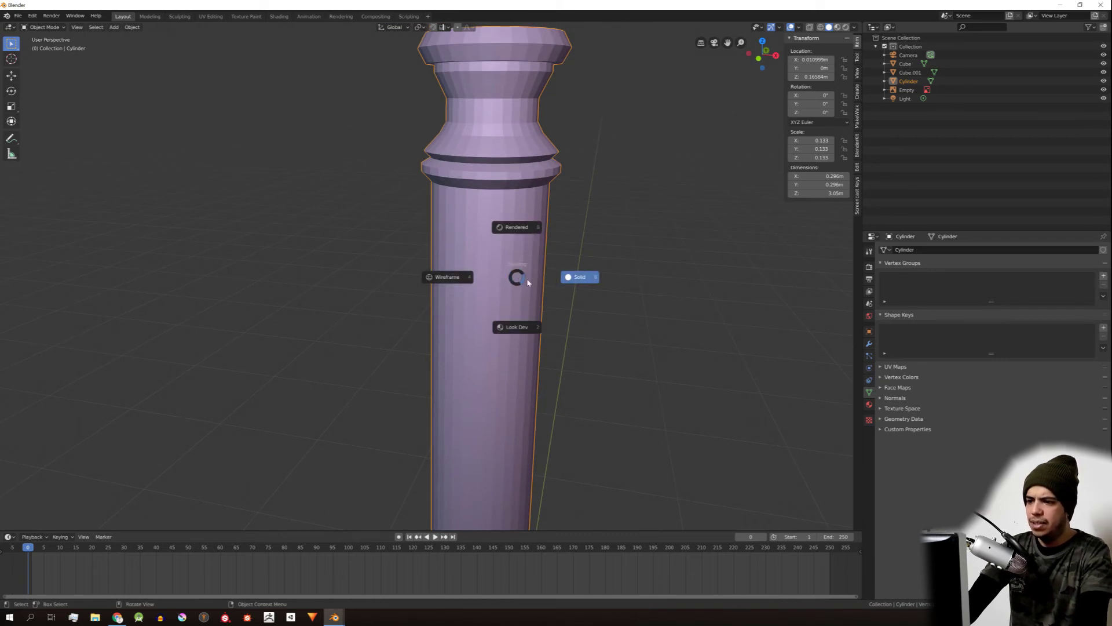
{"action": "left_click", "coordinate": [557, 278]}
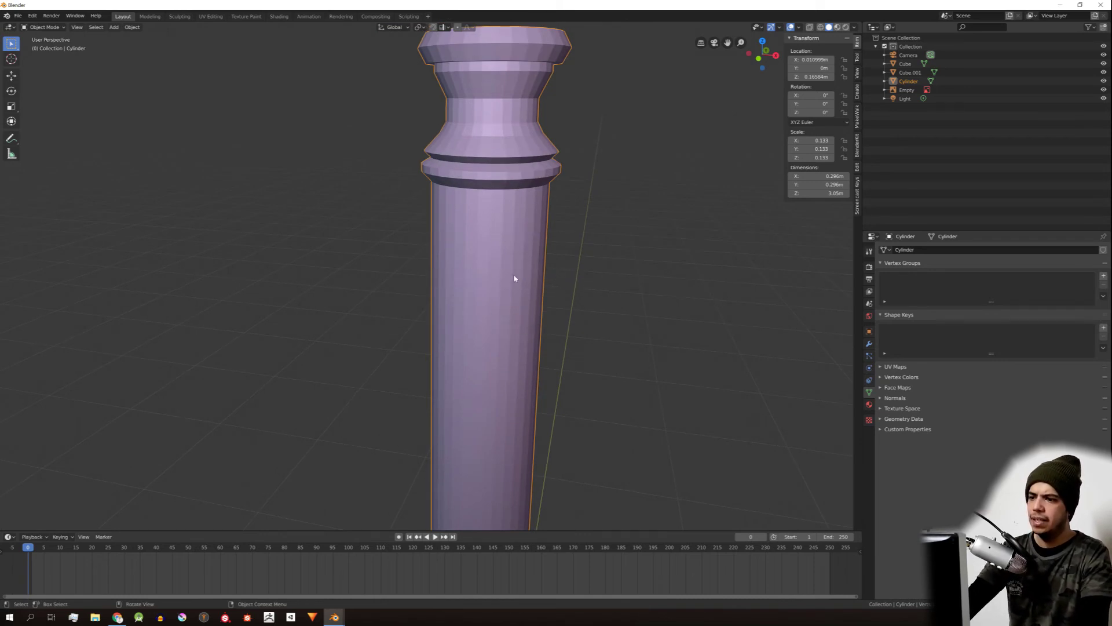
{"action": "middle_click_drag", "start_coordinate": [514, 278], "coordinate": [460, 278]}
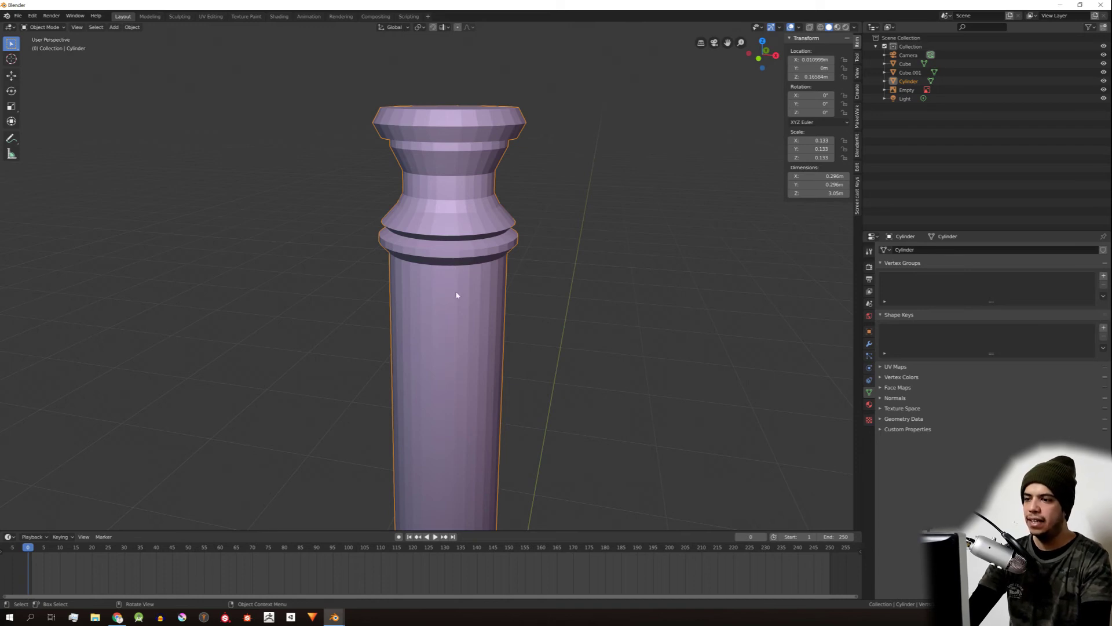
Step: Try smooth shading on the column and check the surface from the base up to the capital
{"action": "right_click", "coordinate": [464, 245]}
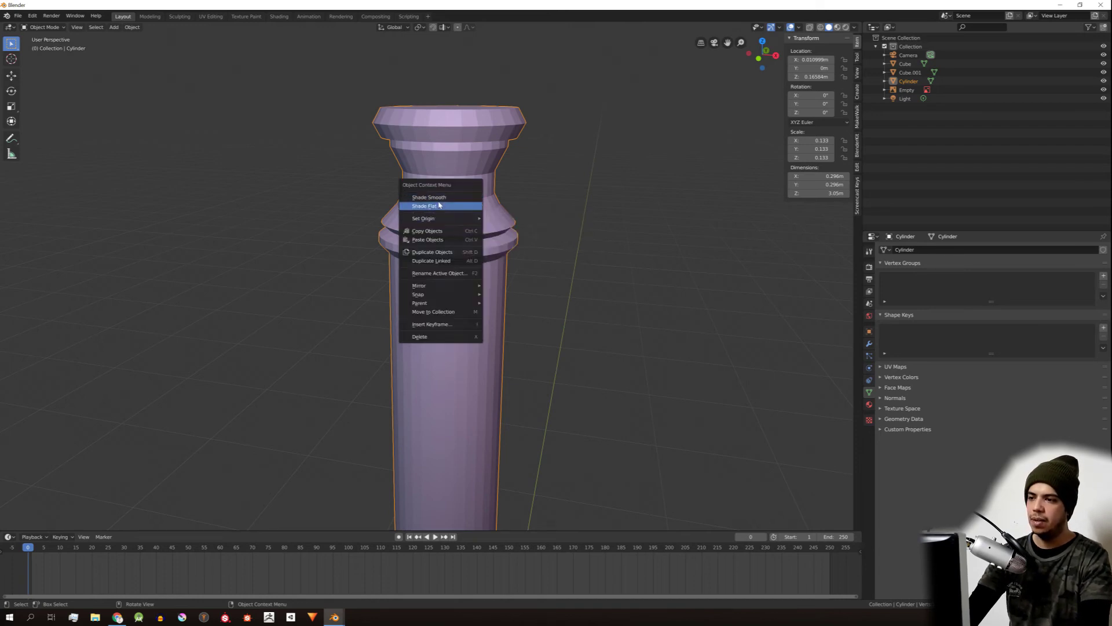
{"action": "left_click", "coordinate": [446, 198]}
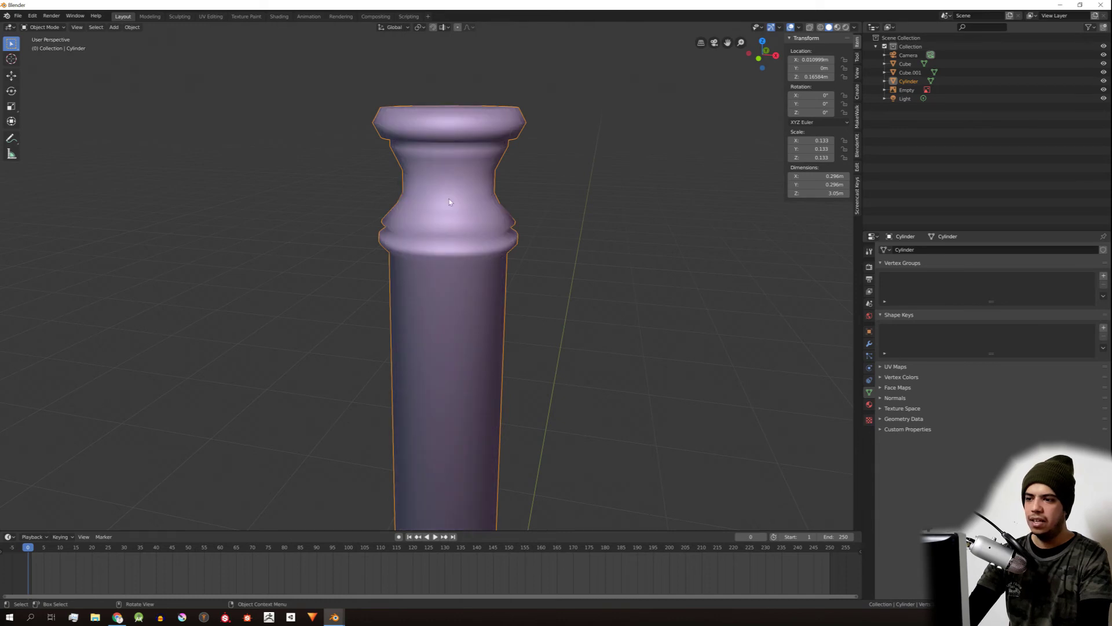
{"action": "middle_click_drag", "start_coordinate": [456, 210], "coordinate": [452, 303]}
{"action": "scroll", "coordinate": [440, 319], "scroll_direction": "up", "scroll_amount": 3}
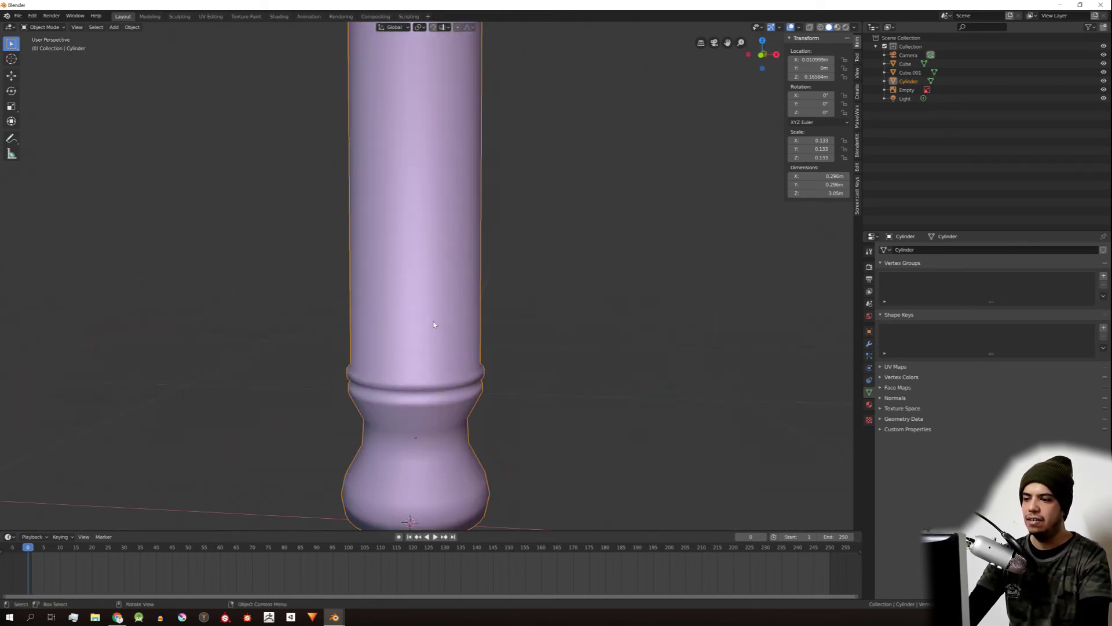
{"action": "scroll", "coordinate": [434, 261], "scroll_direction": "down", "scroll_amount": 3}
{"action": "middle_click_drag", "start_coordinate": [439, 241], "coordinate": [459, 410], "text": "shift"}
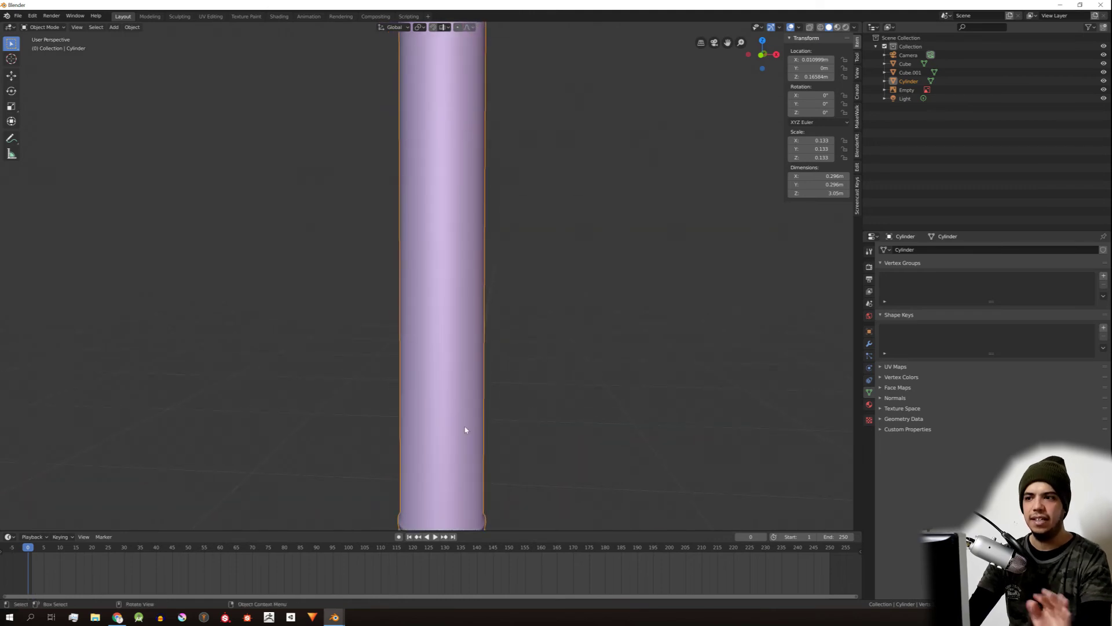
{"action": "middle_click_drag", "start_coordinate": [420, 235], "coordinate": [457, 192]}
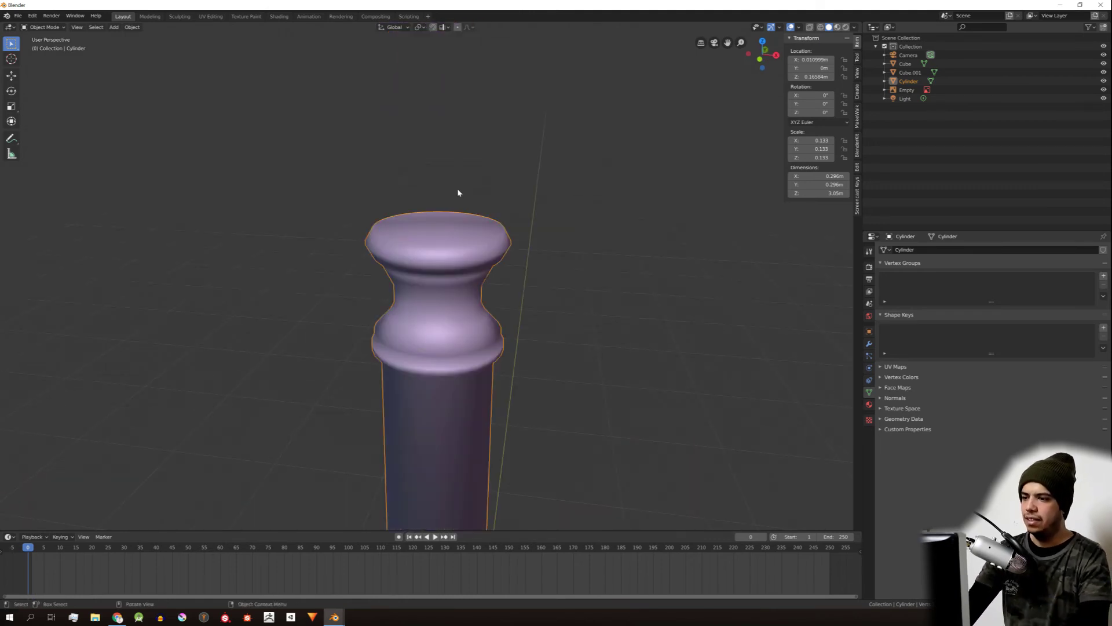
{"action": "scroll", "coordinate": [447, 170], "scroll_direction": "up", "scroll_amount": 2}
{"action": "scroll", "coordinate": [423, 319], "scroll_direction": "down", "scroll_amount": 1}
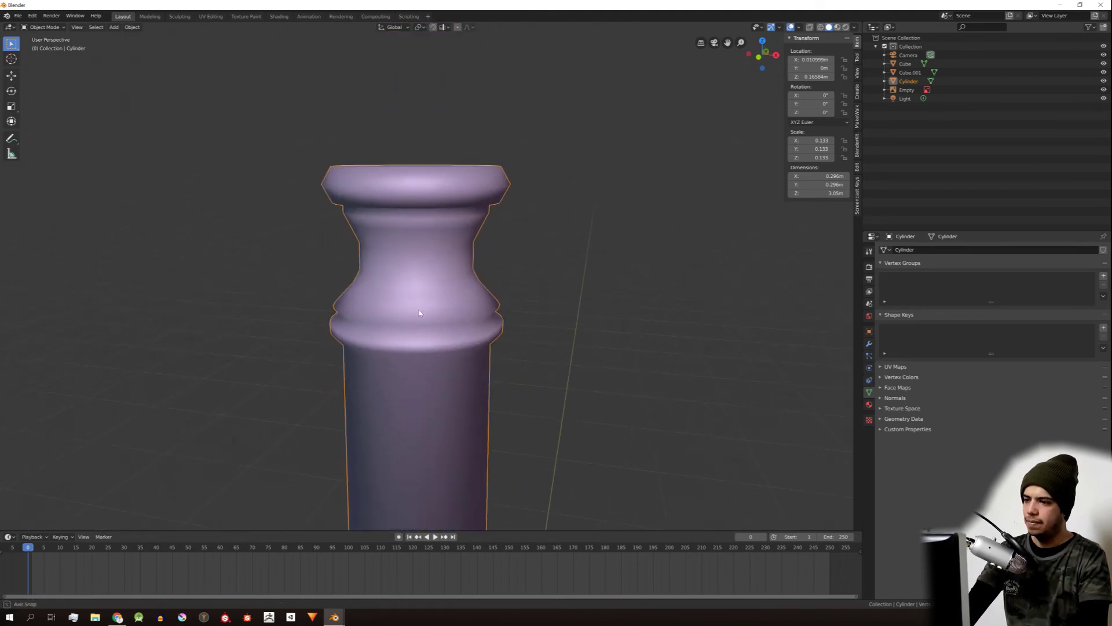
Step: Return the column to flat shading in Object Mode after checking its mesh in Edit Mode
{"action": "key", "text": "Tab"}
{"action": "key", "text": "Tab"}
{"action": "key", "text": "Tab"}
{"action": "key", "text": "ctrl+Tab"}
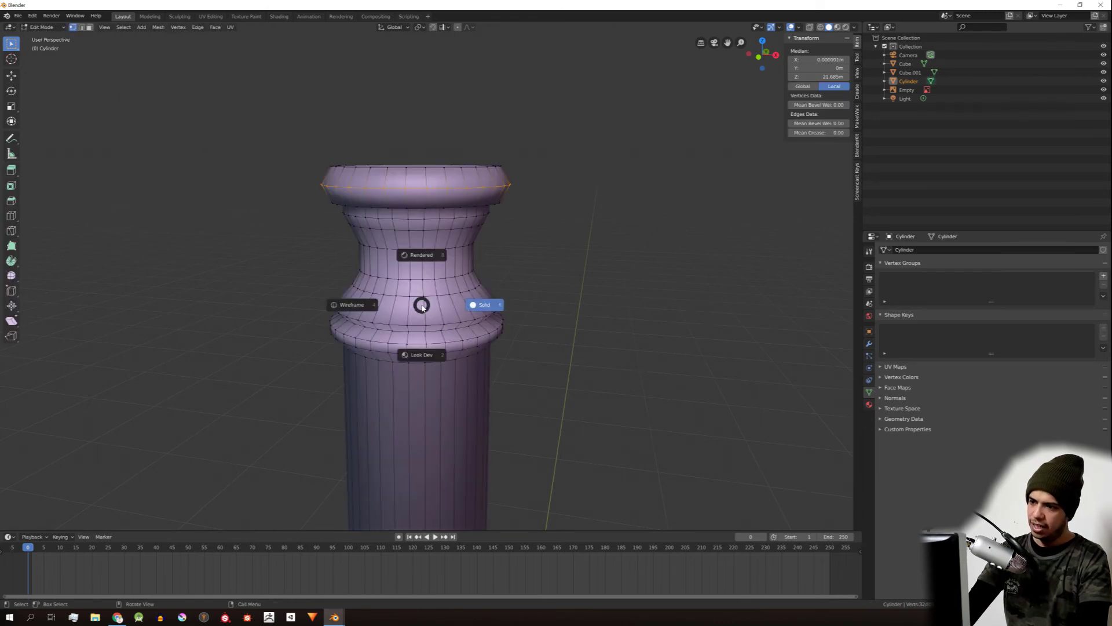
{"action": "left_click", "coordinate": [518, 330]}
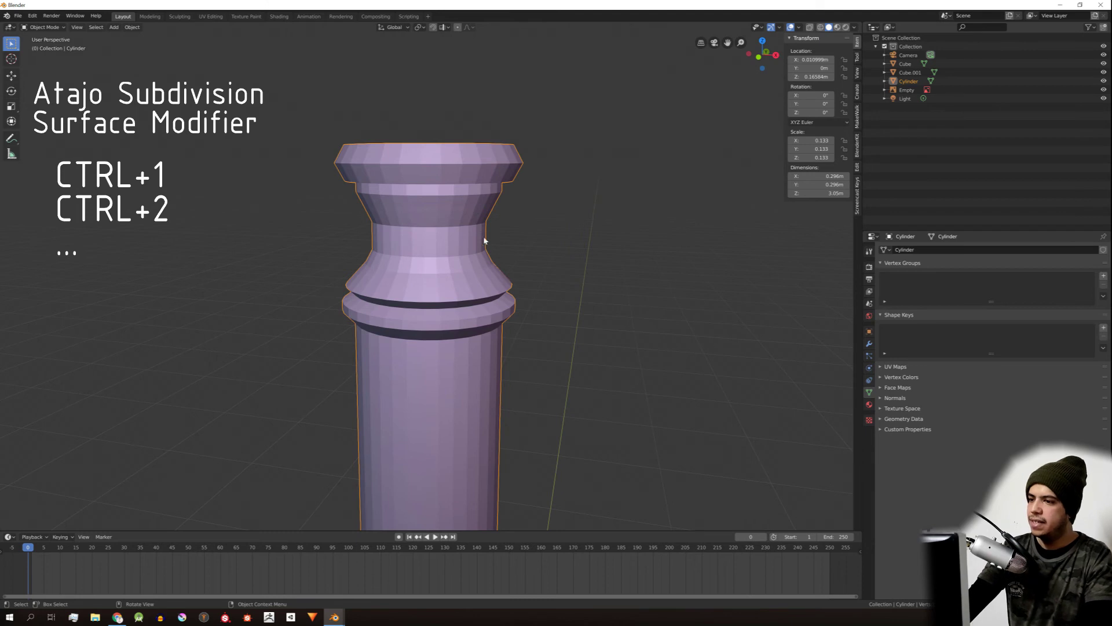
Step: Try a level 1 Subdivision Surface modifier on the column, check the rounded capital, and undo it
{"action": "key", "text": "ctrl+1"}
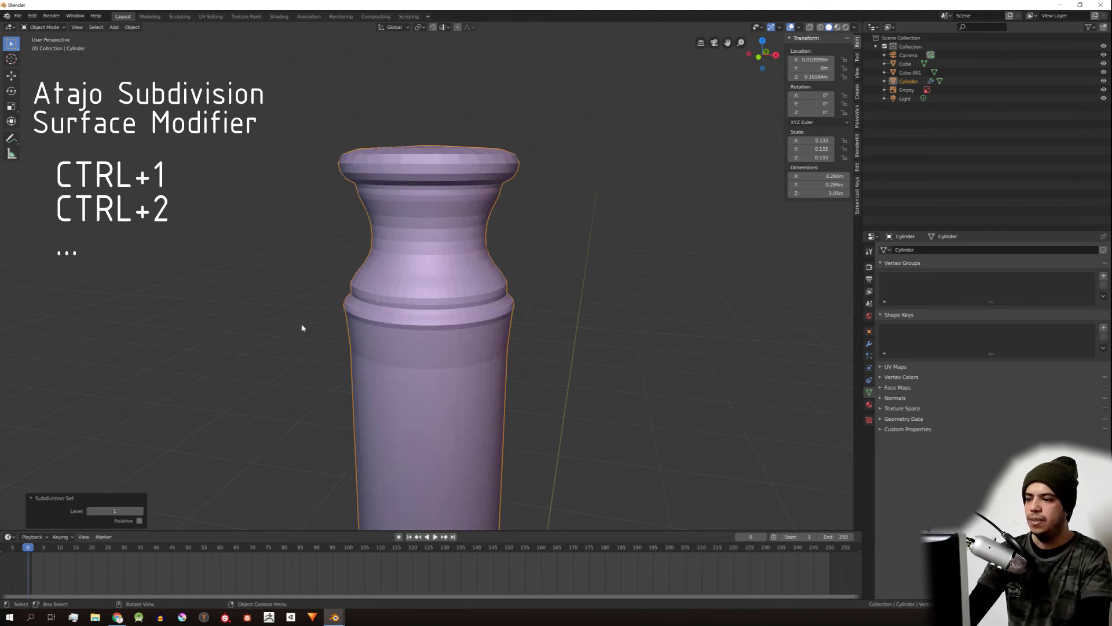
{"action": "scroll", "coordinate": [526, 211], "scroll_direction": "up", "scroll_amount": 4}
{"action": "scroll", "coordinate": [498, 226], "scroll_direction": "down", "scroll_amount": 2}
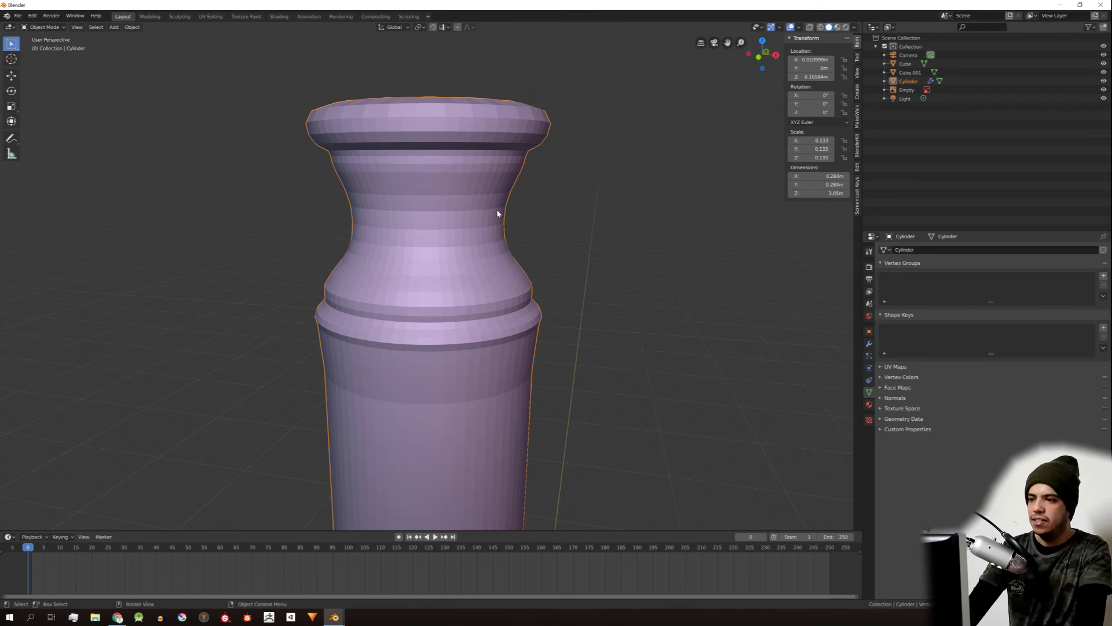
{"action": "key", "text": "Tab"}
{"action": "key", "text": "Tab"}
{"action": "key", "text": "ctrl+z"}
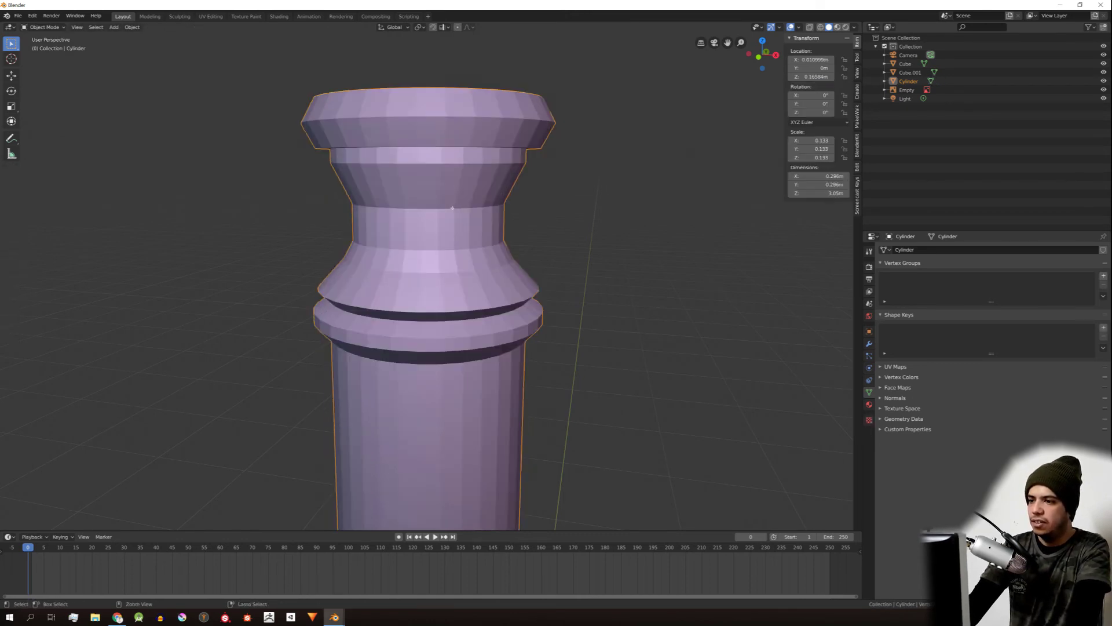
Step: Apply Shade Smooth to the whole column
{"action": "right_click", "coordinate": [452, 172]}
{"action": "left_click", "coordinate": [453, 172]}
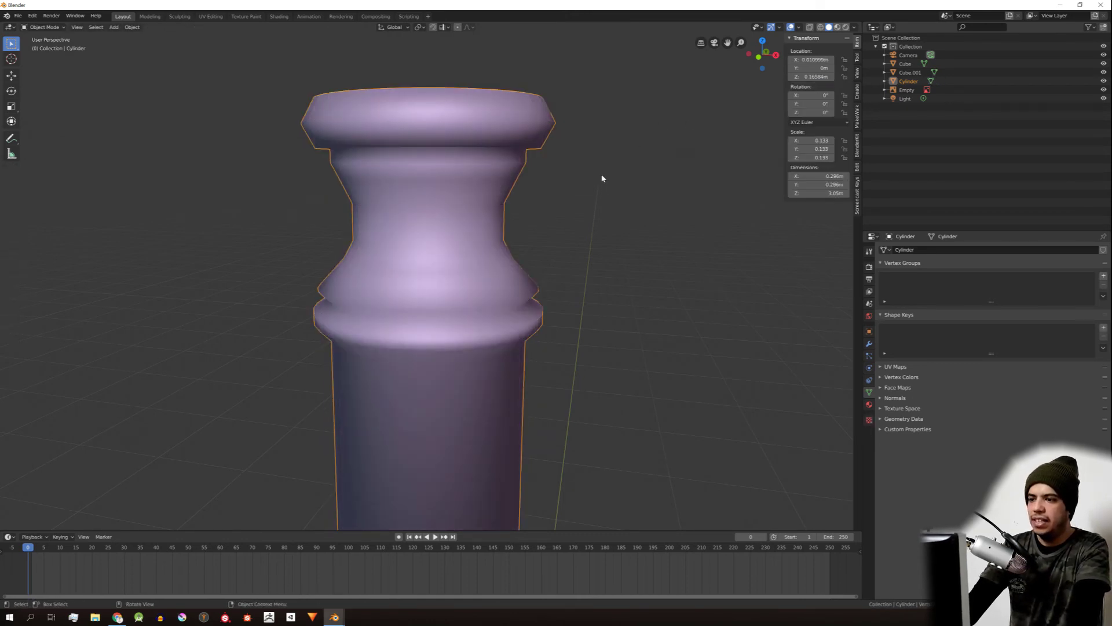
{"action": "scroll", "coordinate": [300, 233], "scroll_direction": "down", "scroll_amount": 4}
{"action": "middle_click_drag", "start_coordinate": [300, 233], "coordinate": [322, 210]}
{"action": "scroll", "coordinate": [381, 358], "scroll_direction": "down", "scroll_amount": 2}
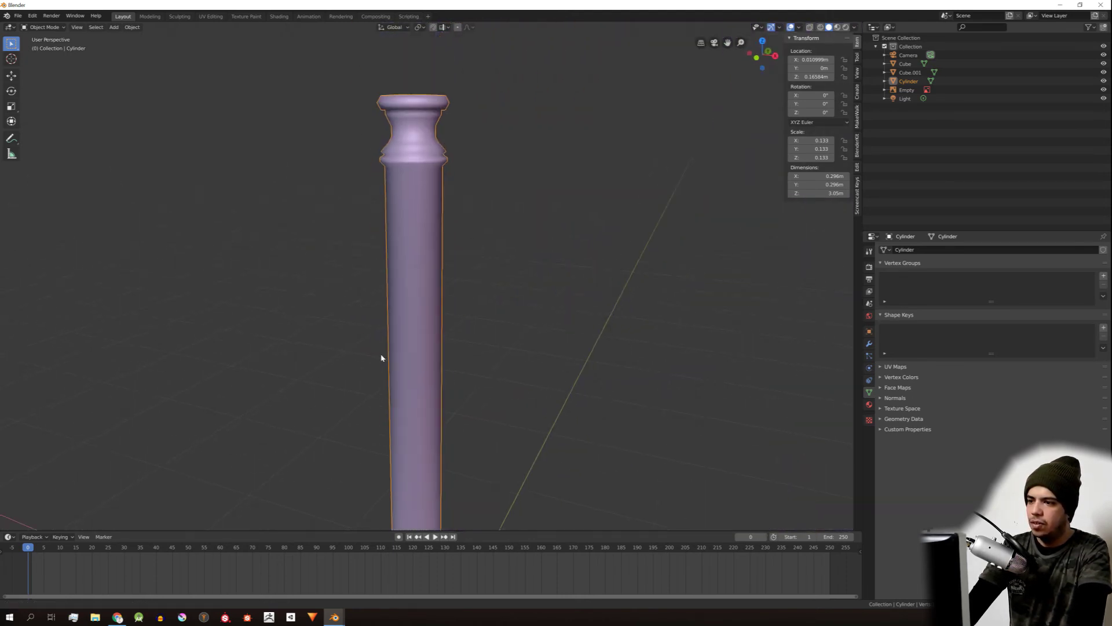
{"action": "middle_click_drag", "start_coordinate": [381, 358], "coordinate": [450, 352], "text": "shift"}
{"action": "scroll", "coordinate": [450, 349], "scroll_direction": "up", "scroll_amount": 2}
Step: Select a patch of faces on the front of the capital's neck and set it to Shade Flat
{"action": "key", "text": "Tab"}
{"action": "left_click", "coordinate": [462, 247], "text": "alt"}
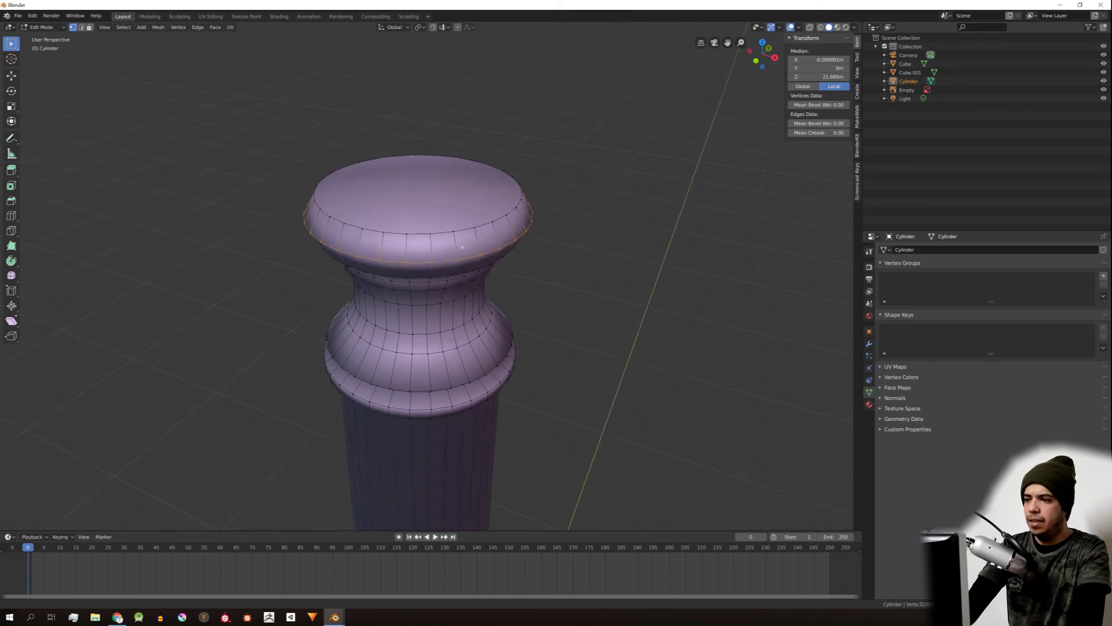
{"action": "middle_click_drag", "start_coordinate": [462, 247], "coordinate": [428, 211]}
{"action": "key", "text": "alt+a"}
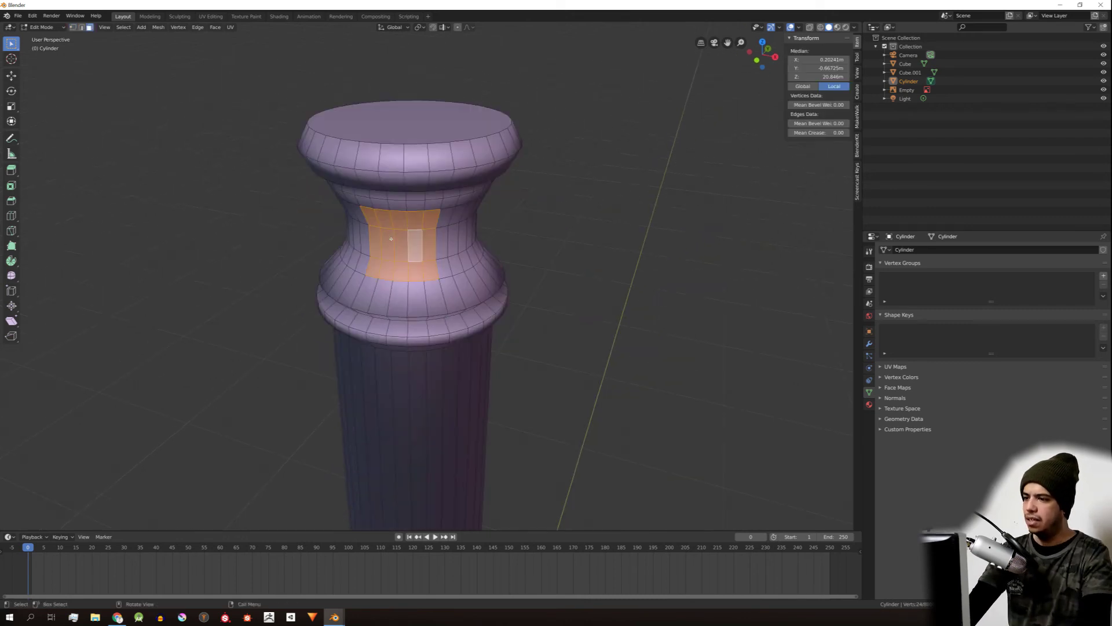
{"action": "right_click", "coordinate": [397, 243]}
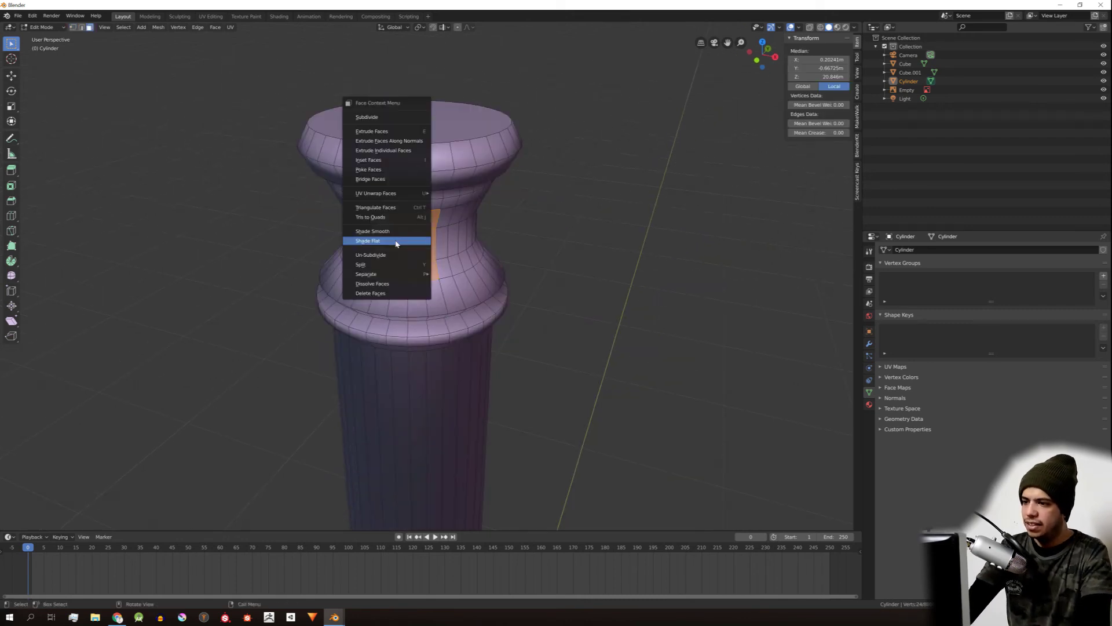
{"action": "left_click", "coordinate": [397, 240]}
{"action": "key", "text": "Tab"}
{"action": "mouse_move", "coordinate": [397, 240]}
{"action": "middle_mouse_down"}
{"action": "mouse_move", "coordinate": [504, 236]}
{"action": "mouse_move", "coordinate": [376, 233]}
{"action": "middle_mouse_up"}
{"action": "scroll", "coordinate": [372, 232], "scroll_direction": "up", "scroll_amount": 4}
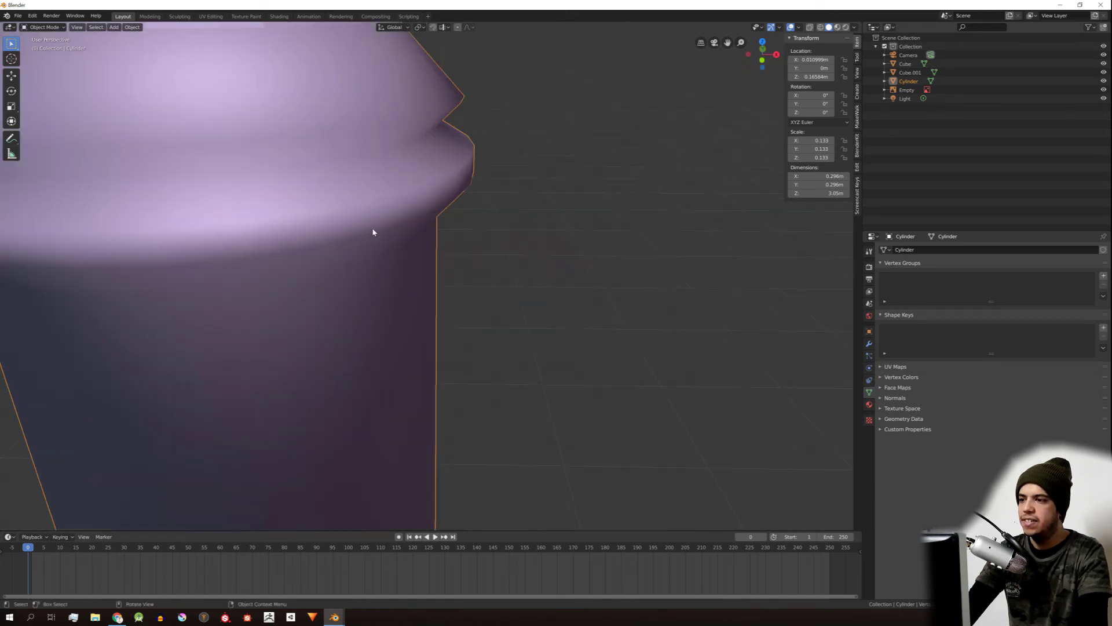
Step: Examine the capital up close and from a distance, comparing the flat-shaded patch on its neck with the smooth surface around it
{"action": "scroll", "coordinate": [372, 232], "scroll_direction": "down", "scroll_amount": 5}
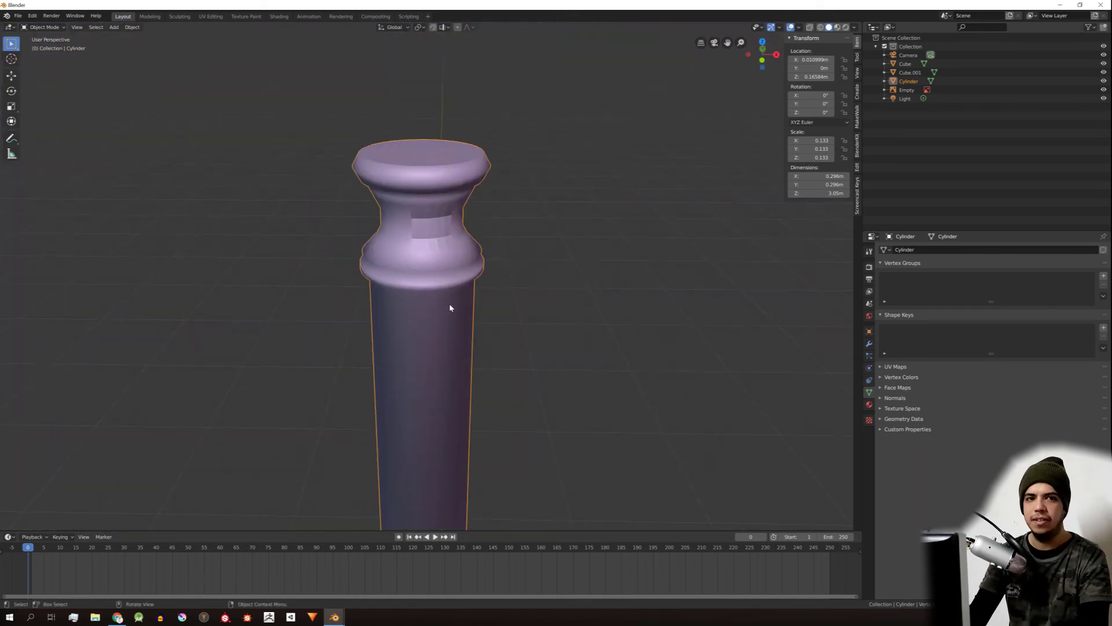
{"action": "scroll", "coordinate": [449, 305], "scroll_direction": "up", "scroll_amount": 5}
{"action": "scroll", "coordinate": [436, 201], "scroll_direction": "down", "scroll_amount": 5}
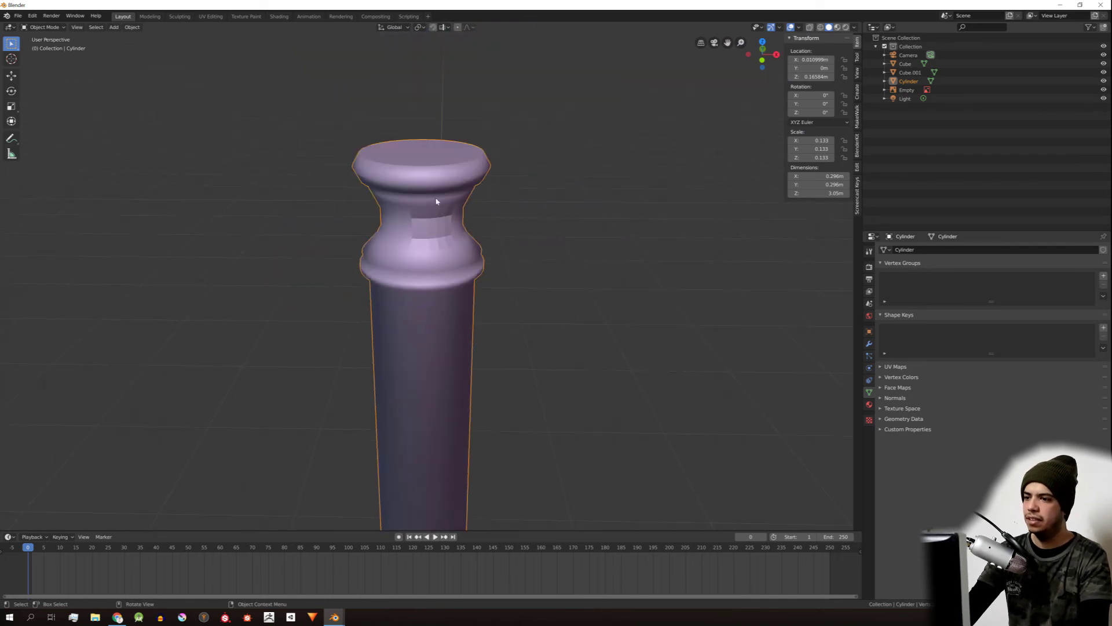
{"action": "scroll", "coordinate": [436, 201], "scroll_direction": "down", "scroll_amount": 2}
{"action": "scroll", "coordinate": [579, 377], "scroll_direction": "up", "scroll_amount": 7}
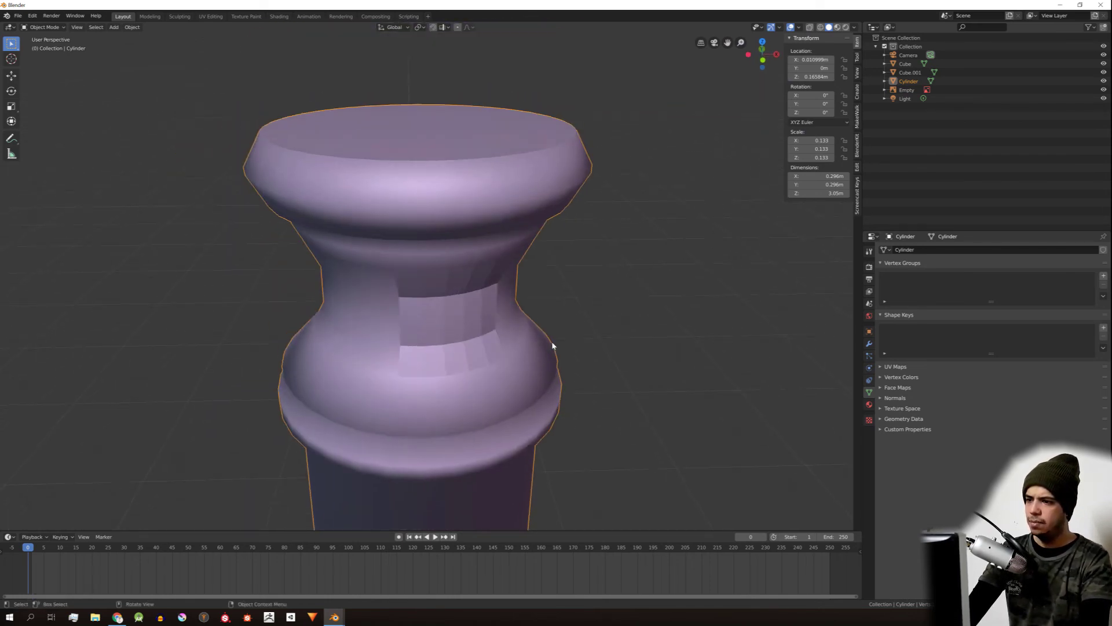
{"action": "scroll", "coordinate": [553, 346], "scroll_direction": "down", "scroll_amount": 5}
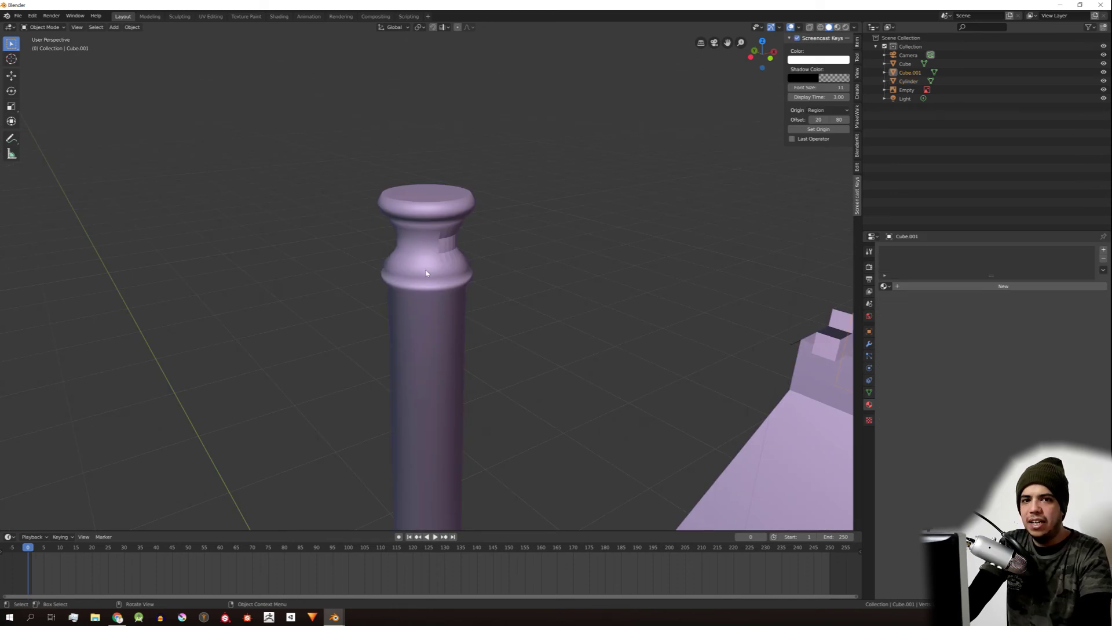
Step: Select the column and frame its full height from capital to base in the viewport
{"action": "middle_click_drag", "start_coordinate": [479, 270], "coordinate": [472, 272]}
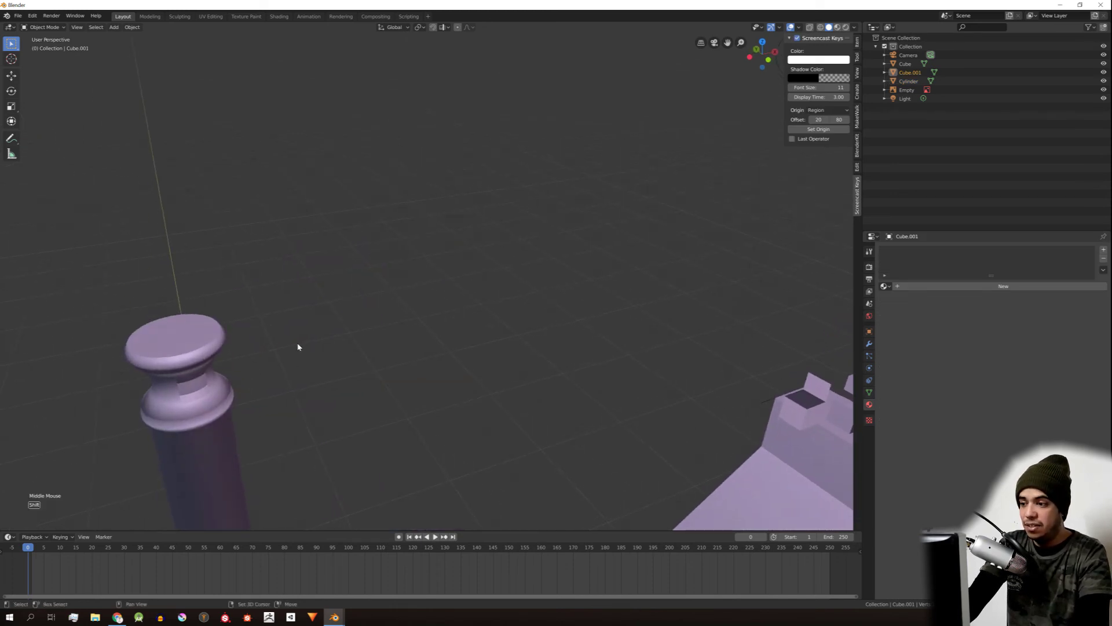
{"action": "middle_click_drag", "start_coordinate": [298, 347], "coordinate": [365, 293], "text": "shift"}
{"action": "left_click", "coordinate": [406, 267]}
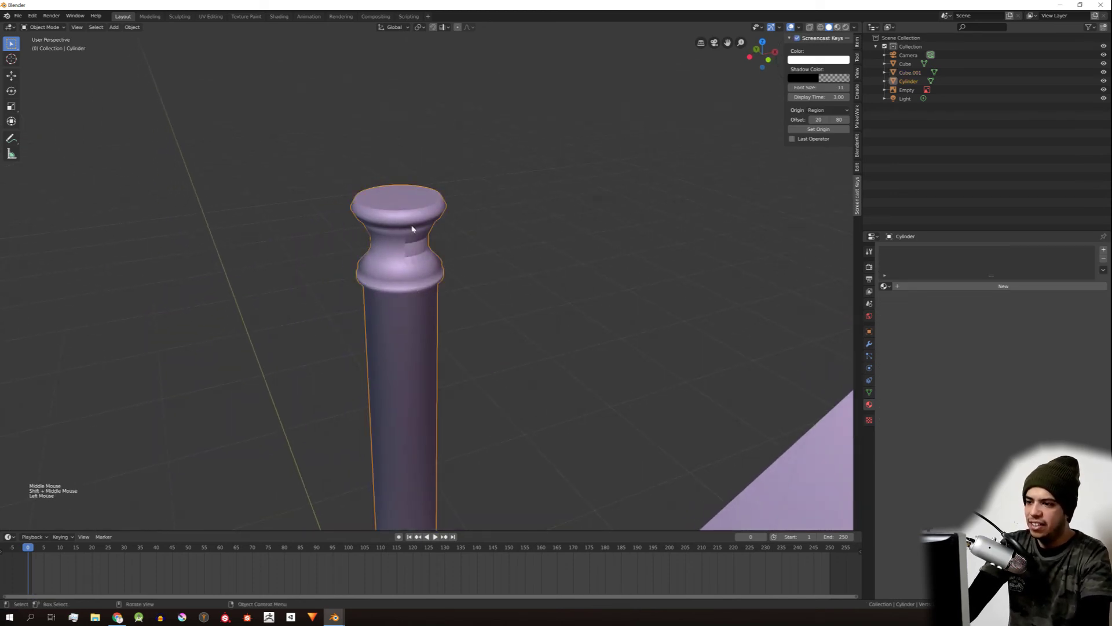
{"action": "scroll", "coordinate": [412, 228], "scroll_direction": "up", "scroll_amount": 1}
{"action": "scroll", "coordinate": [416, 231], "scroll_direction": "down", "scroll_amount": 2}
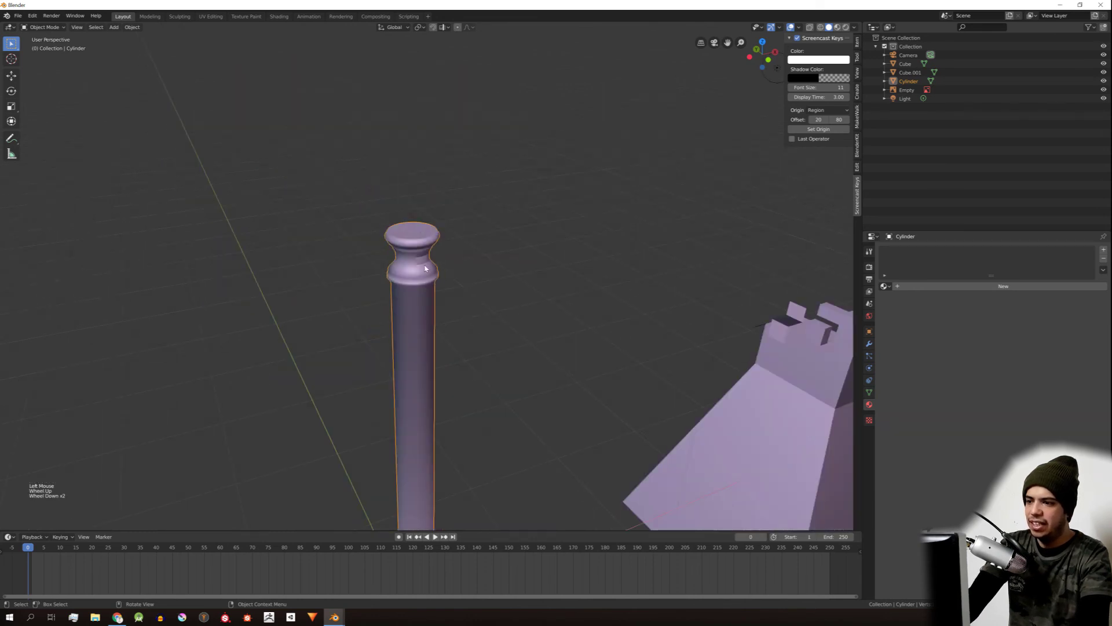
{"action": "scroll", "coordinate": [425, 268], "scroll_direction": "up", "scroll_amount": 1}
{"action": "scroll", "coordinate": [426, 268], "scroll_direction": "down", "scroll_amount": 1}
{"action": "middle_click_drag", "start_coordinate": [484, 246], "coordinate": [477, 235], "text": "shift"}
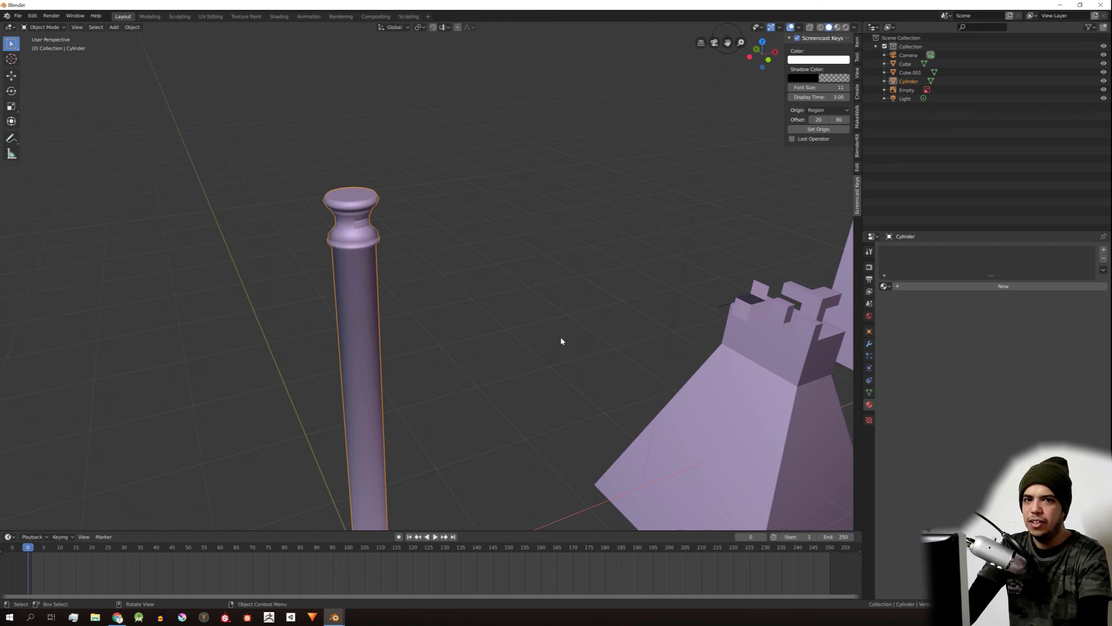
{"action": "middle_click_drag", "start_coordinate": [410, 311], "coordinate": [626, 121], "text": "shift"}
{"action": "key", "text": "KP_Decimal"}
{"action": "left_click", "coordinate": [494, 89]}
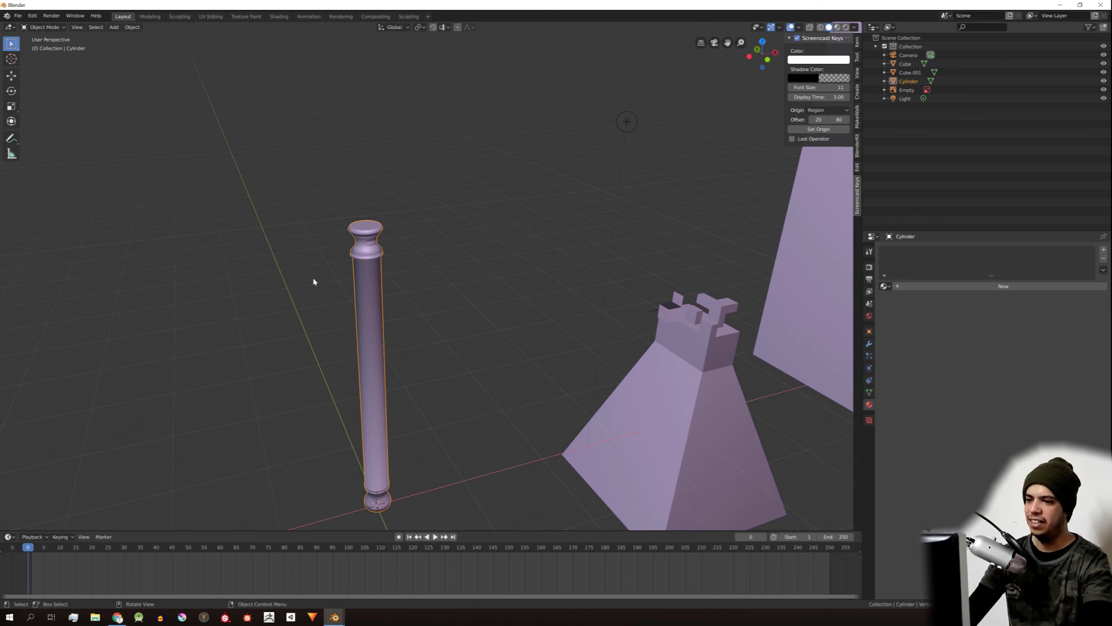
{"action": "middle_click_drag", "start_coordinate": [313, 282], "coordinate": [569, 229]}
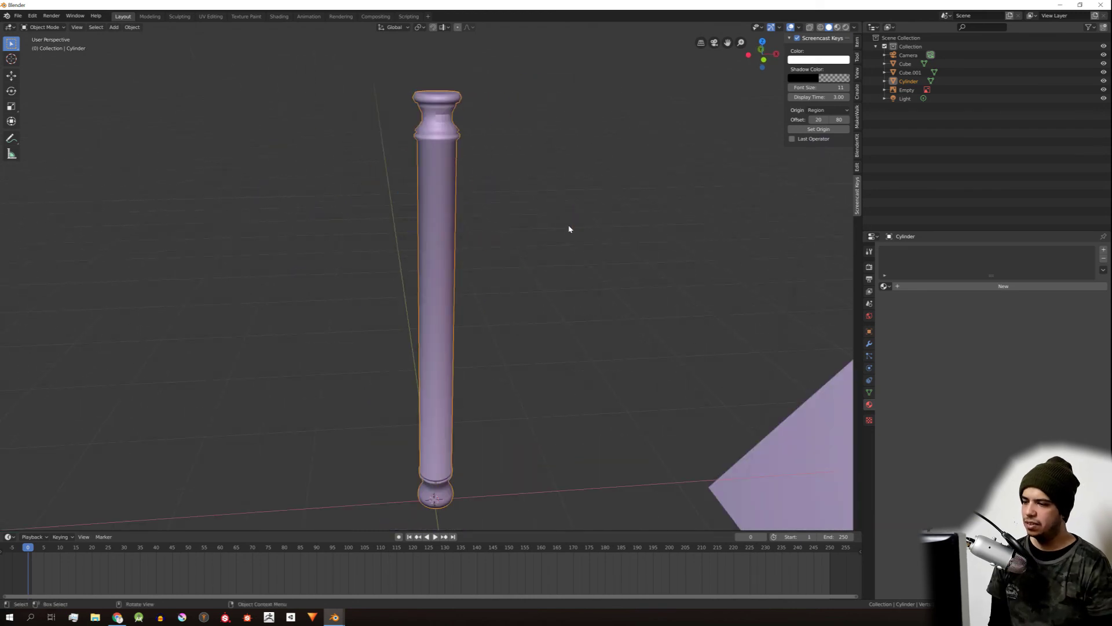